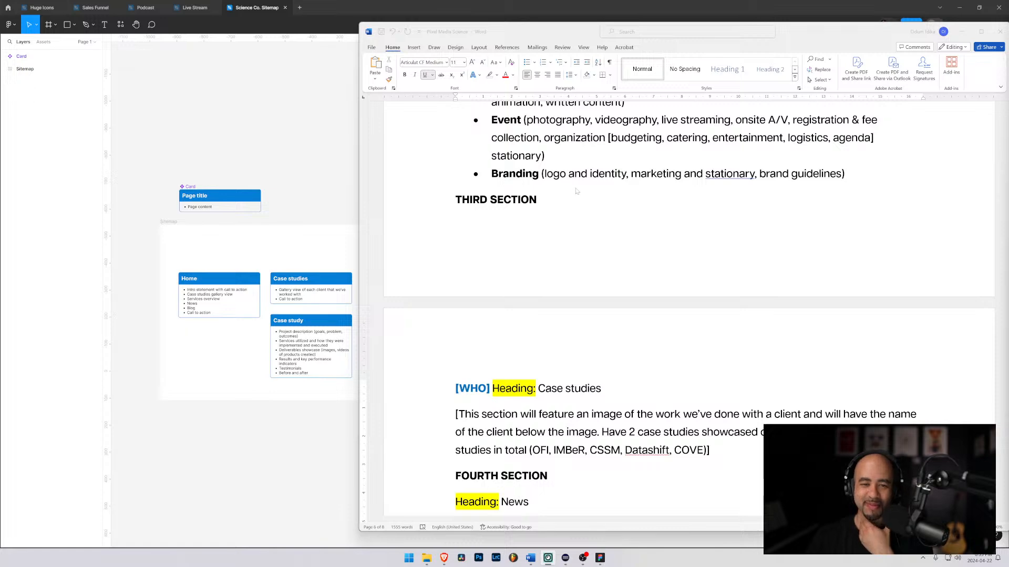
Review the homepage copy from the hero statement, moving the document window aside to uncover the sitemap canvas
scroll(576, 192, up, 15)
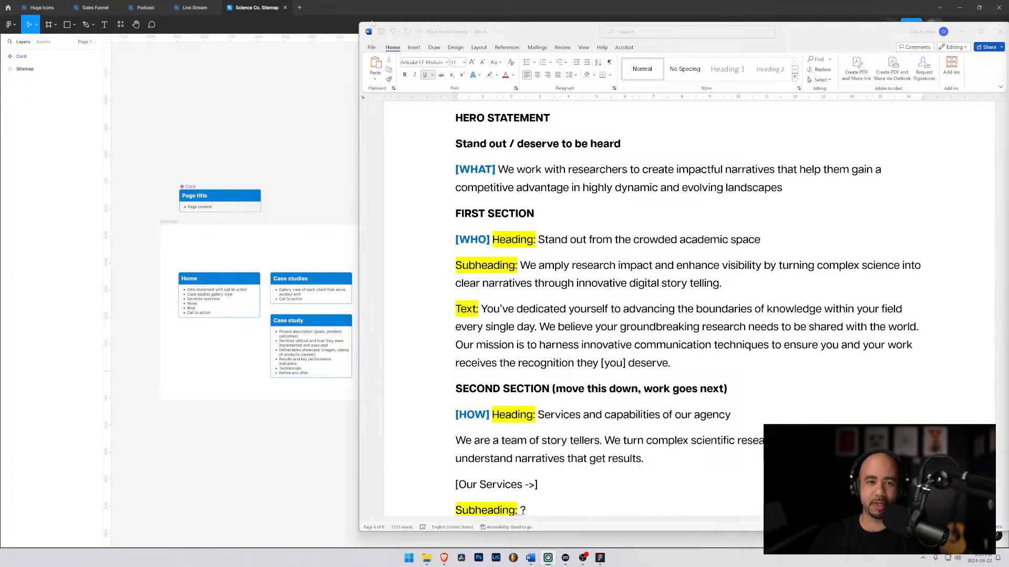
drag(357, 21, 449, 5)
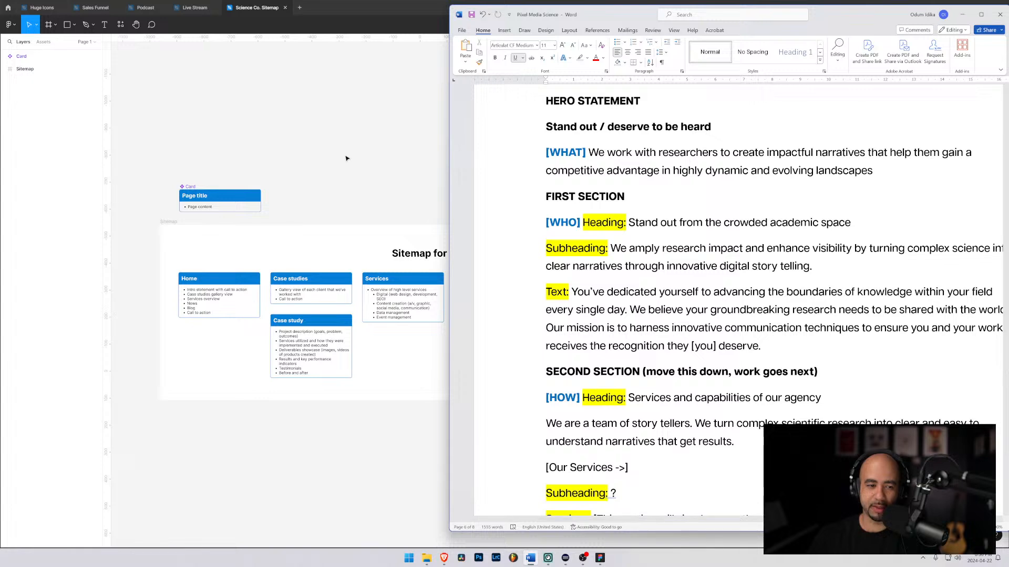
drag(616, 12, 1008, 173)
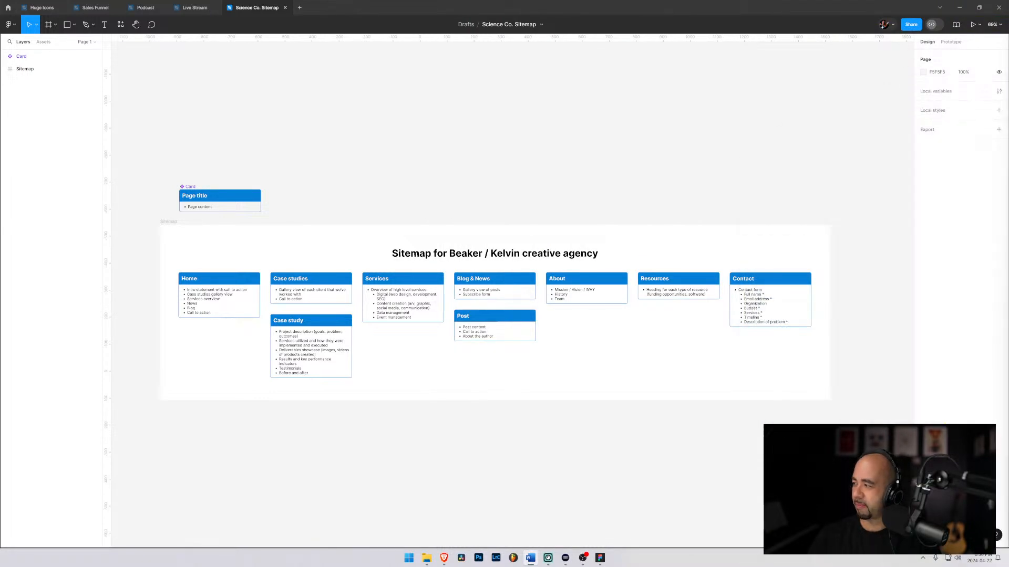
Add a 1440 × 1024 Desktop preset frame beside the sitemap and line its upper edge up with the Sitemap frame
click(311, 250)
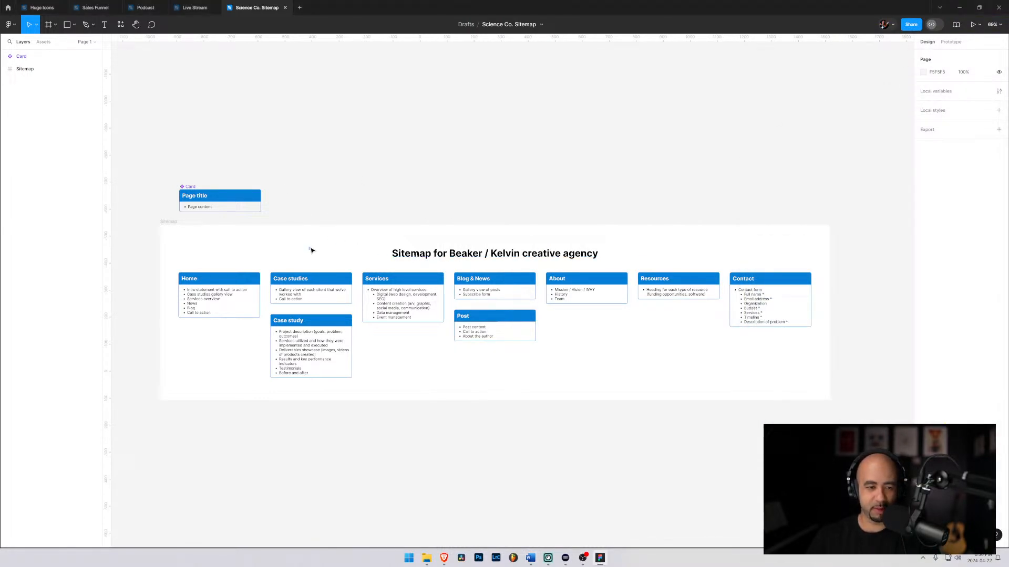
drag(322, 240, 318, 122)
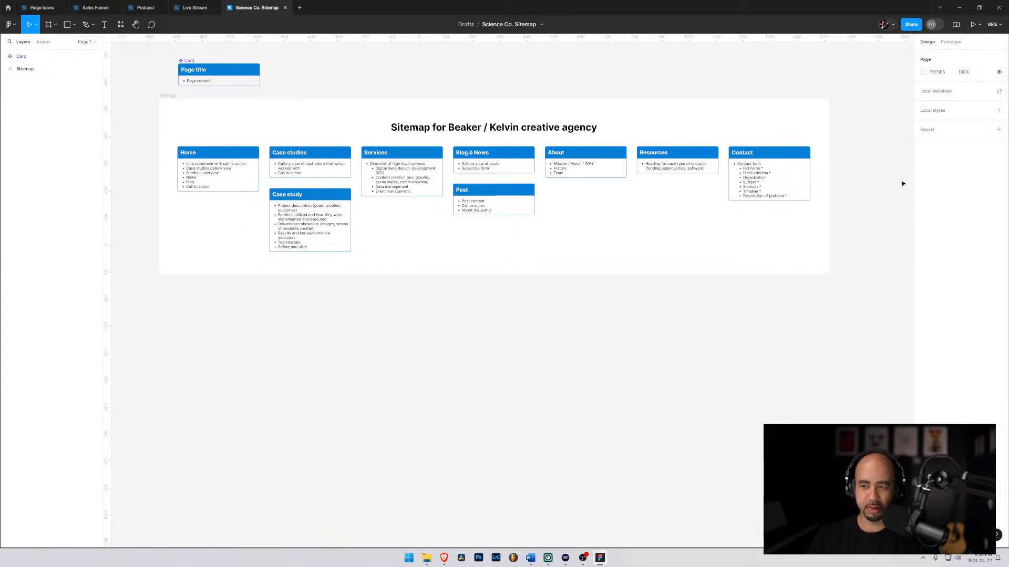
key(f)
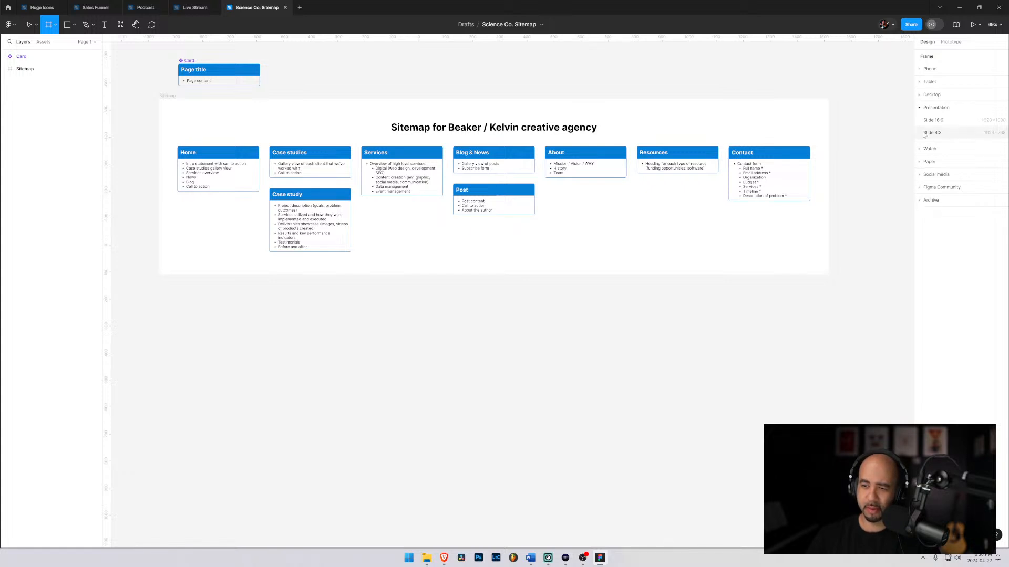
click(920, 95)
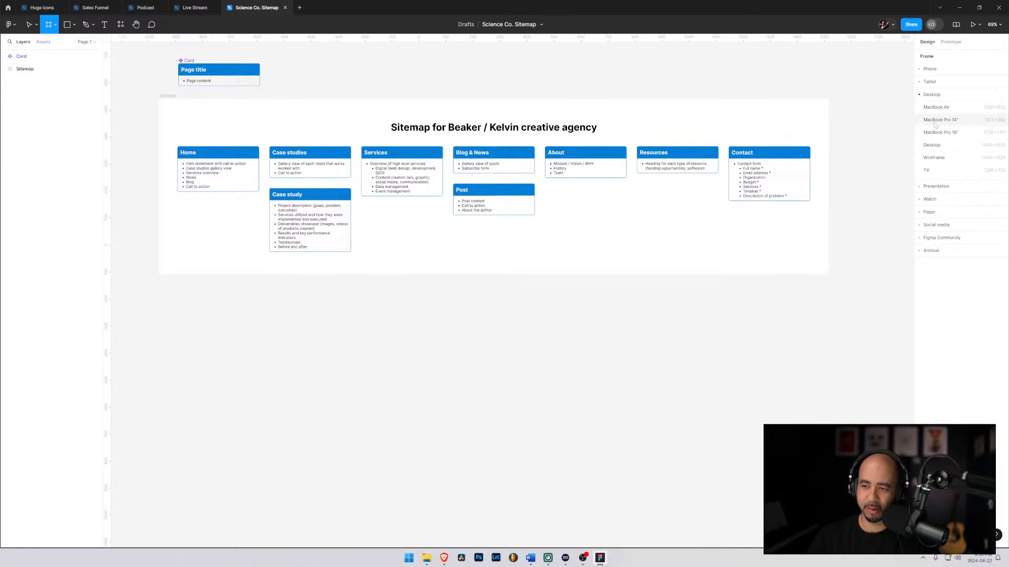
click(936, 147)
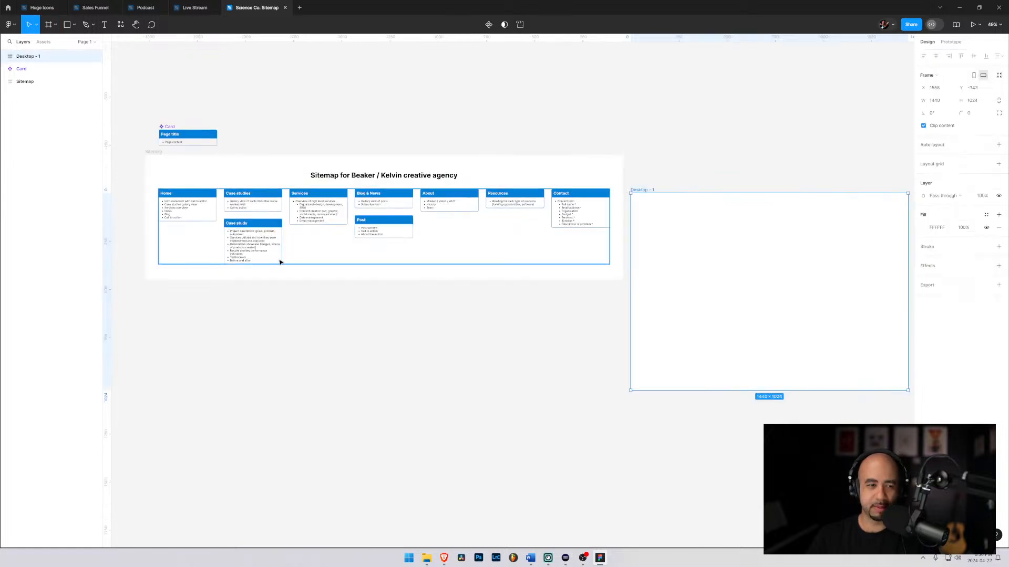
drag(699, 189, 699, 184)
drag(621, 210, 369, 208)
Rename the new frame as Home and extend its height downward to about 1840
double_click(398, 168)
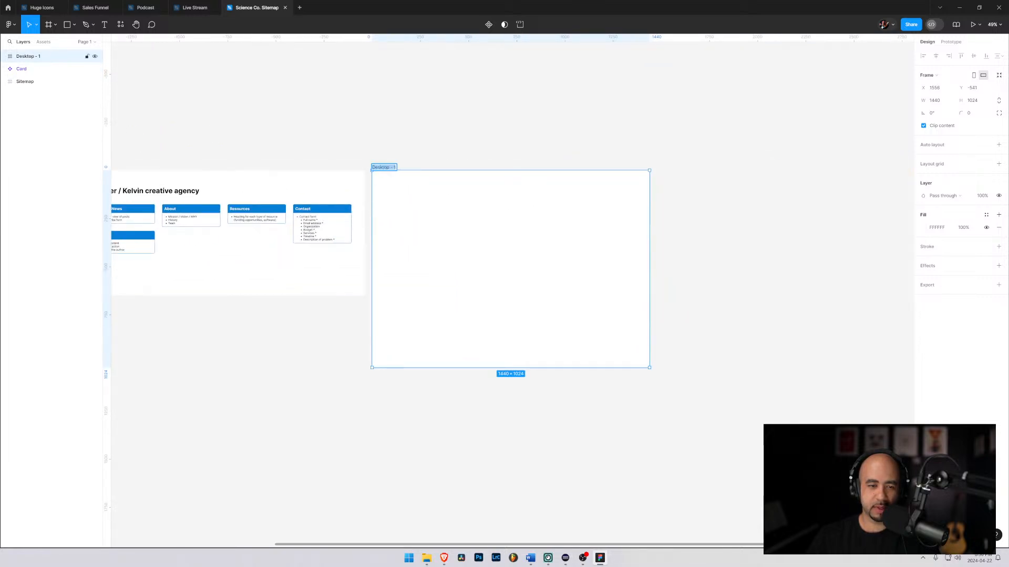
text(Home)
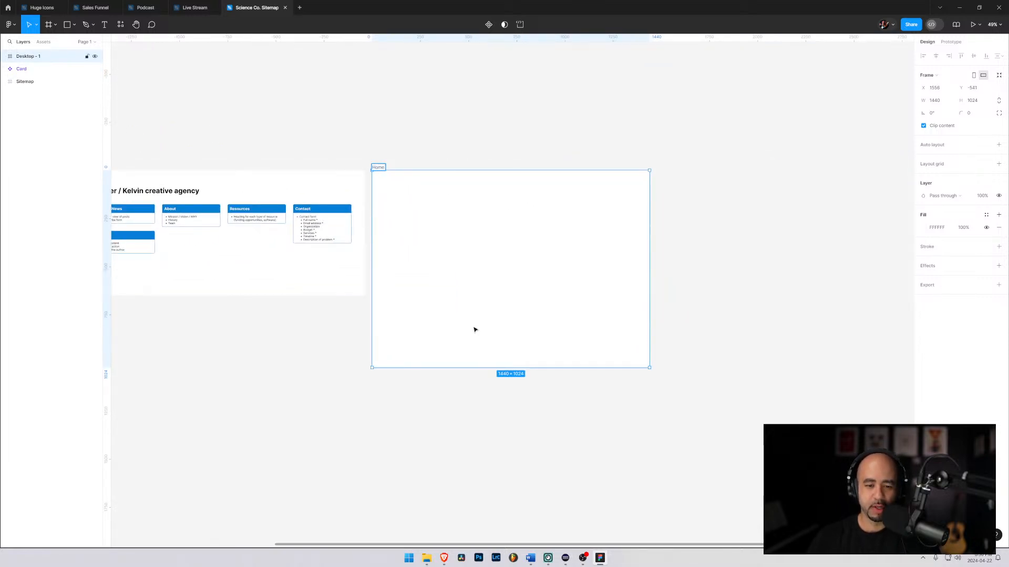
key(Return)
drag(500, 367, 500, 525)
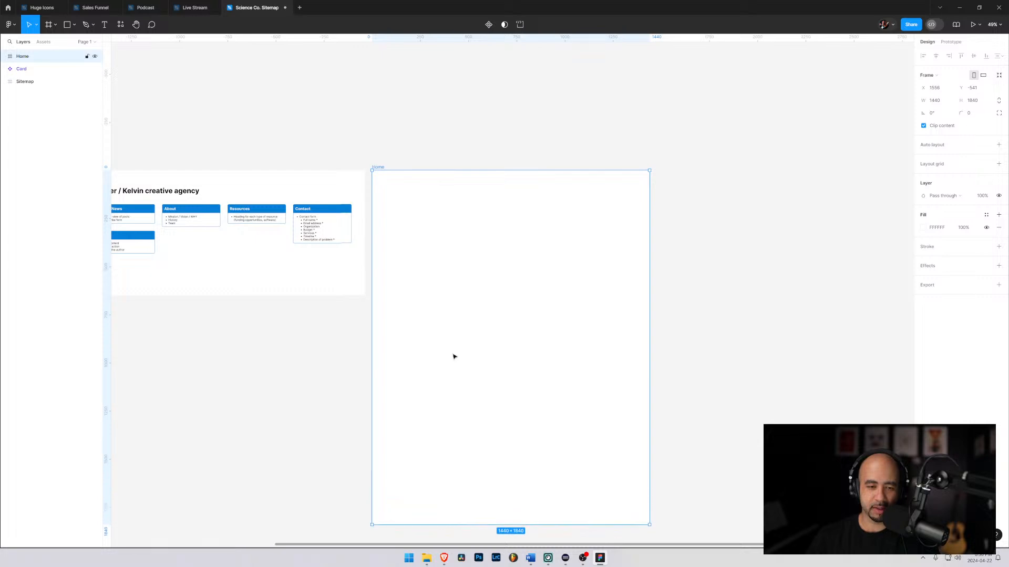
click(680, 215)
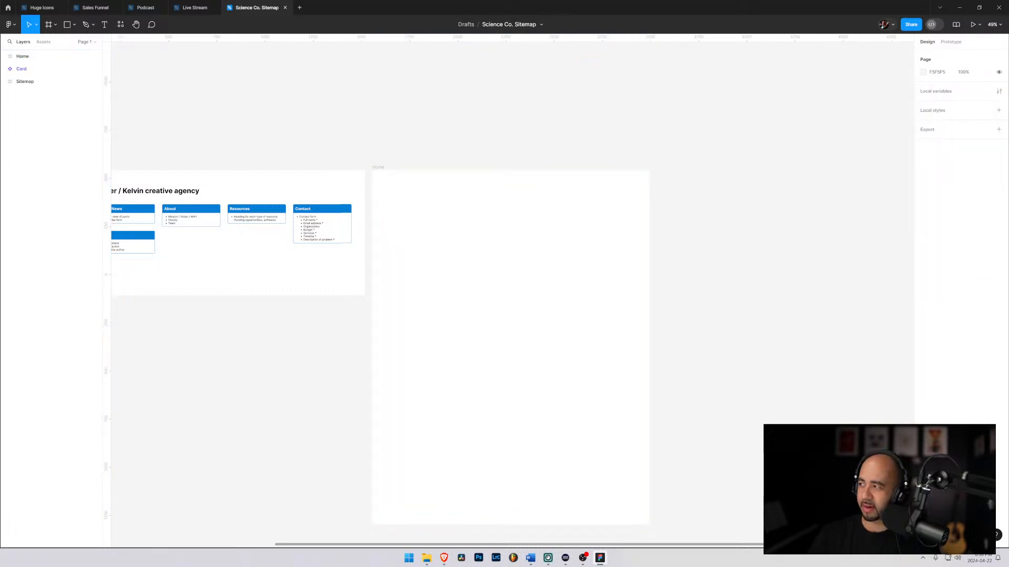
Switch to the Word document and copy the [WHAT] sentence under HERO STATEMENT, from "We work with researchers" to "evolving landscapes"
drag(1008, 327, 800, 66)
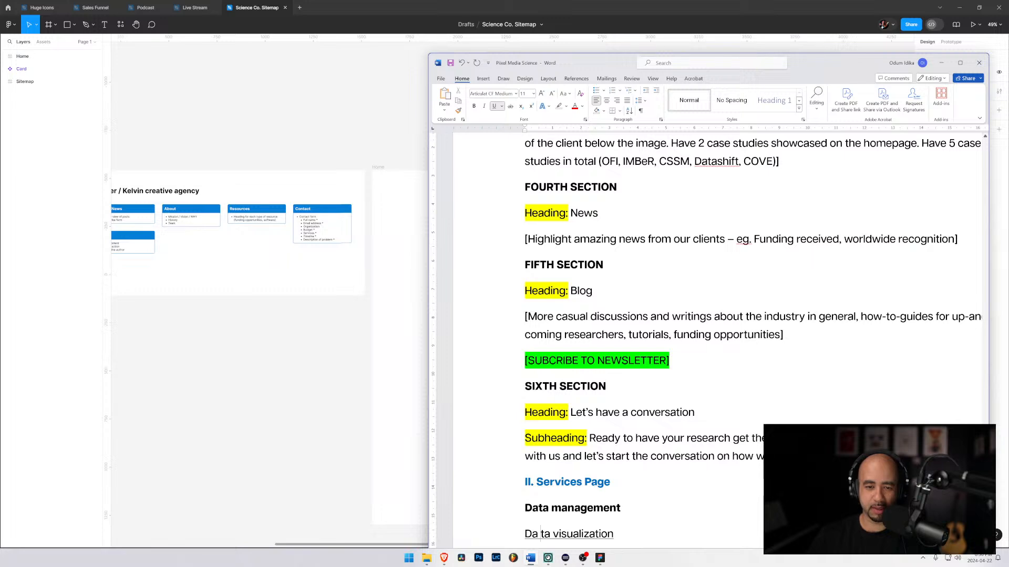
scroll(752, 341, down, 4)
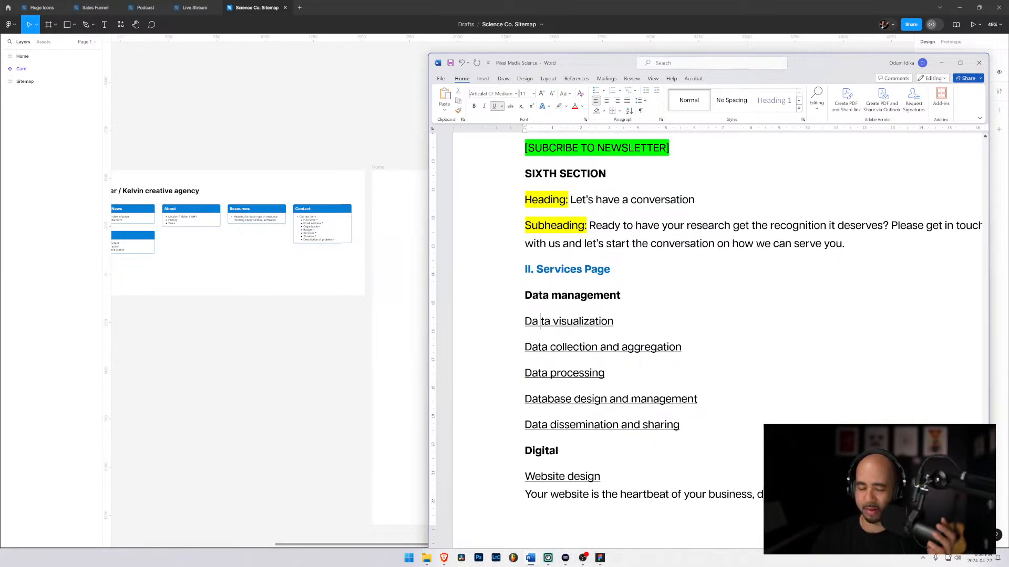
scroll(523, 285, up, 5)
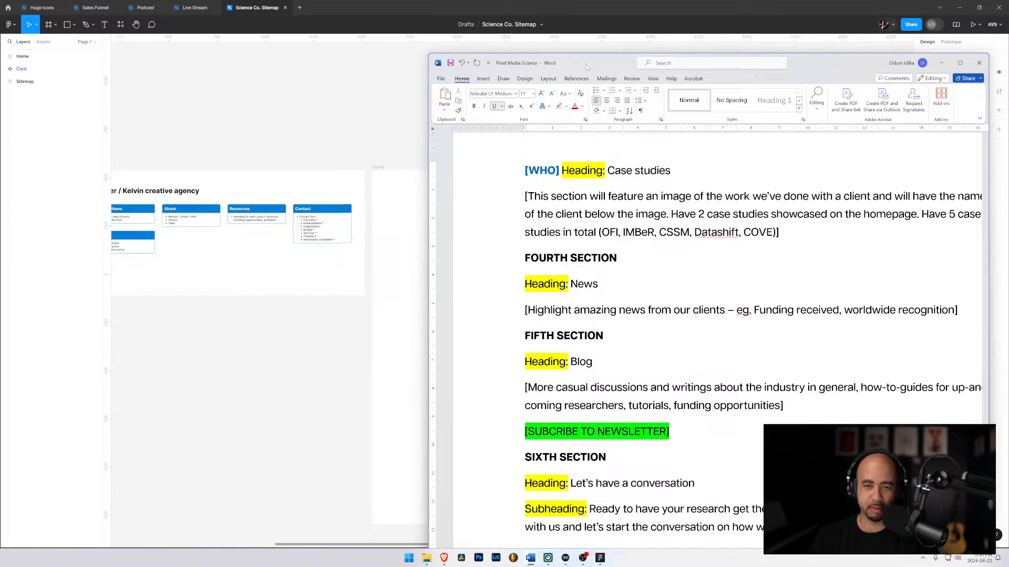
drag(585, 64, 602, 41)
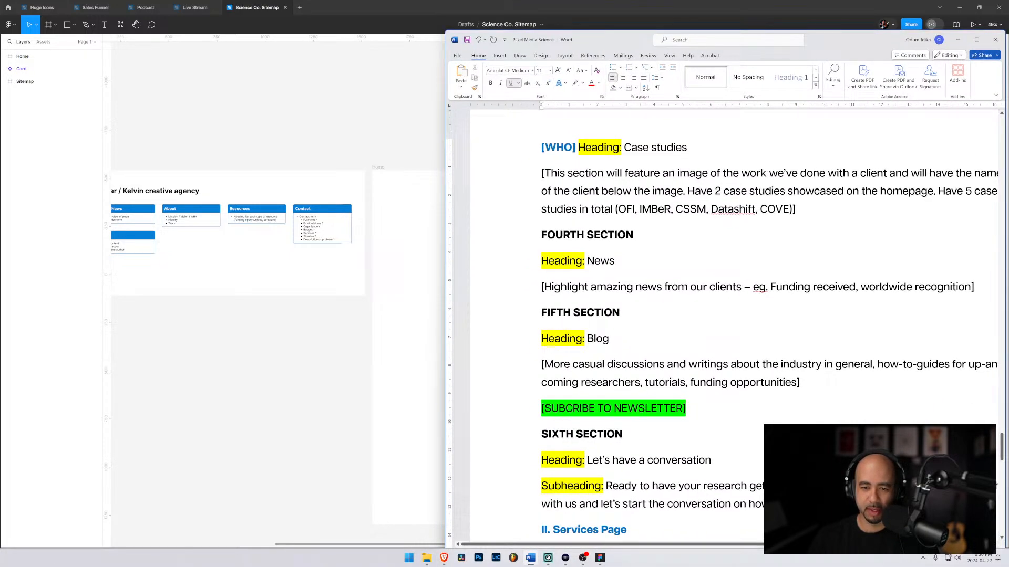
scroll(735, 326, up, 16)
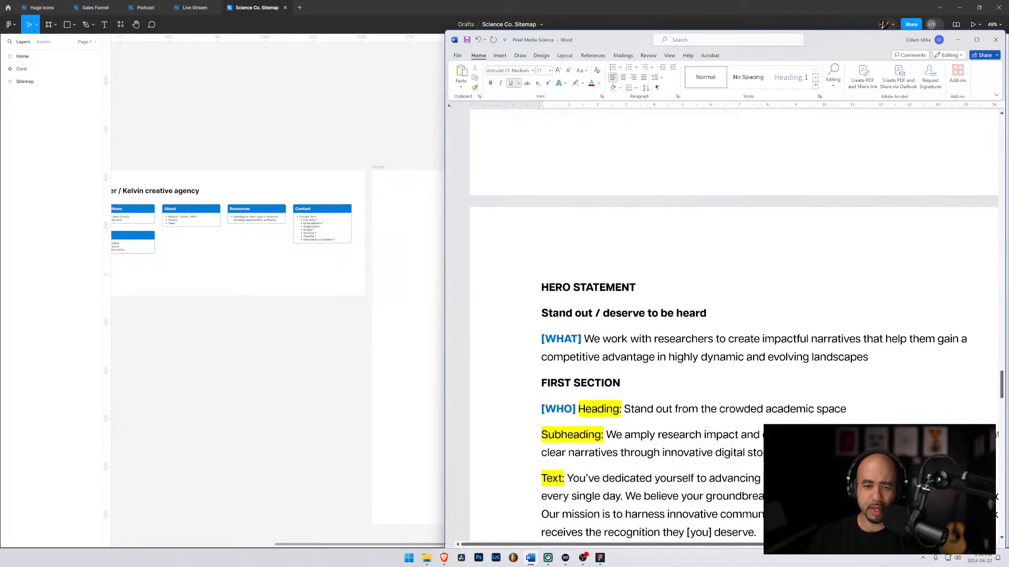
scroll(735, 325, down, 3)
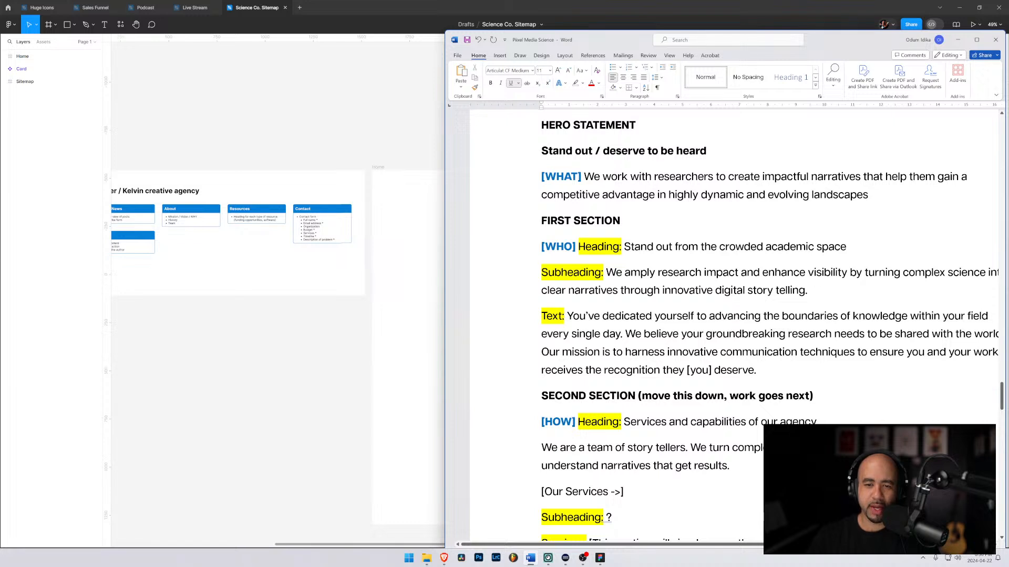
drag(584, 177, 863, 199)
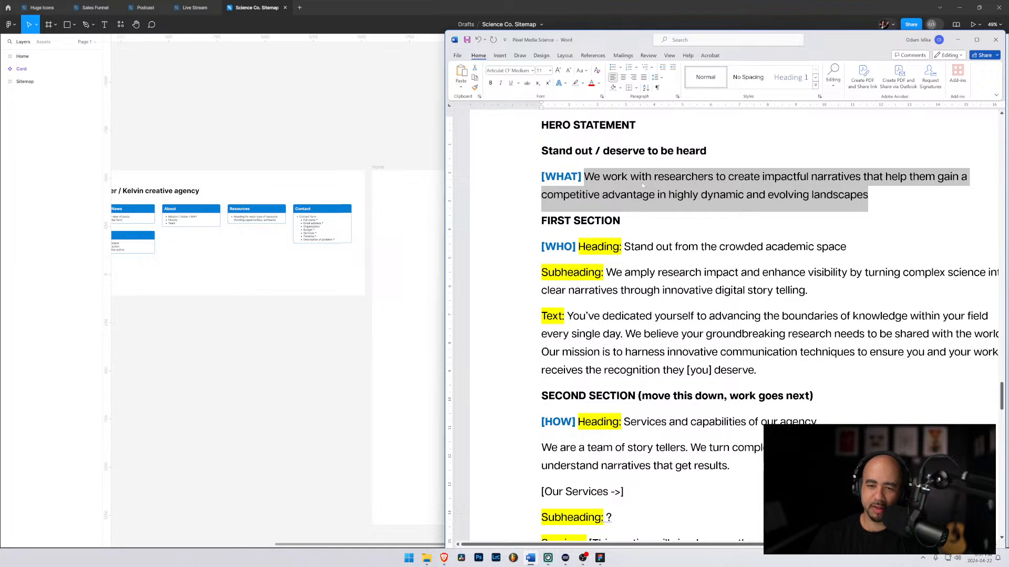
click(639, 179)
drag(583, 177, 874, 200)
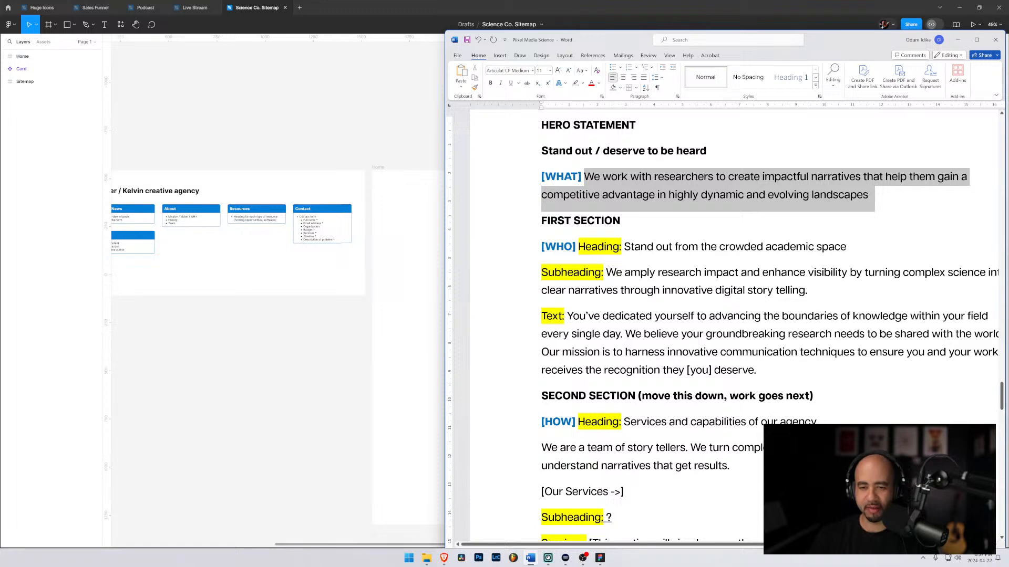
drag(873, 201, 867, 198)
key(ctrl+c)
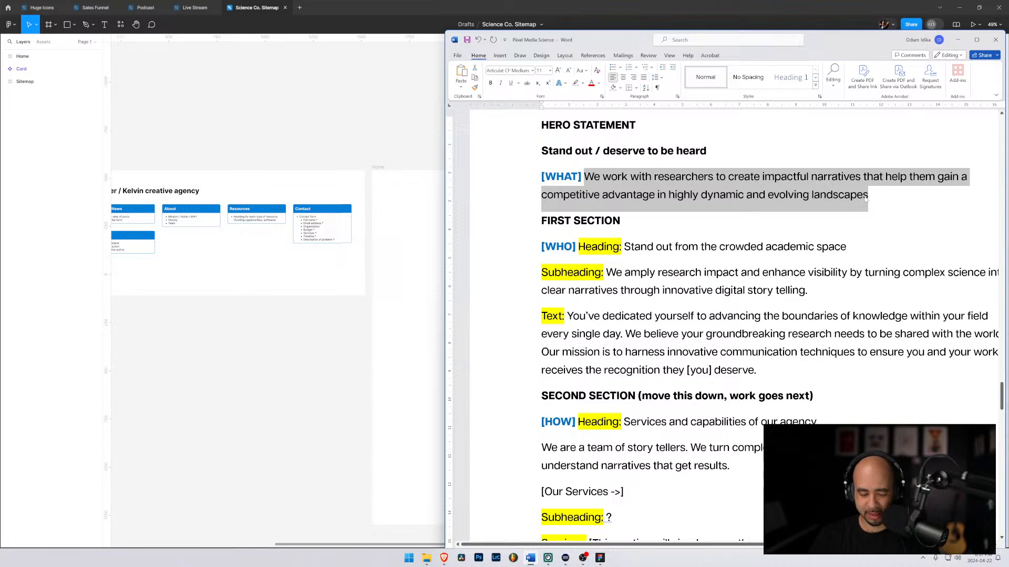
Switch to Figma and paste the copied hero sentence as a new text in the upper part of the Home frame
click(429, 233)
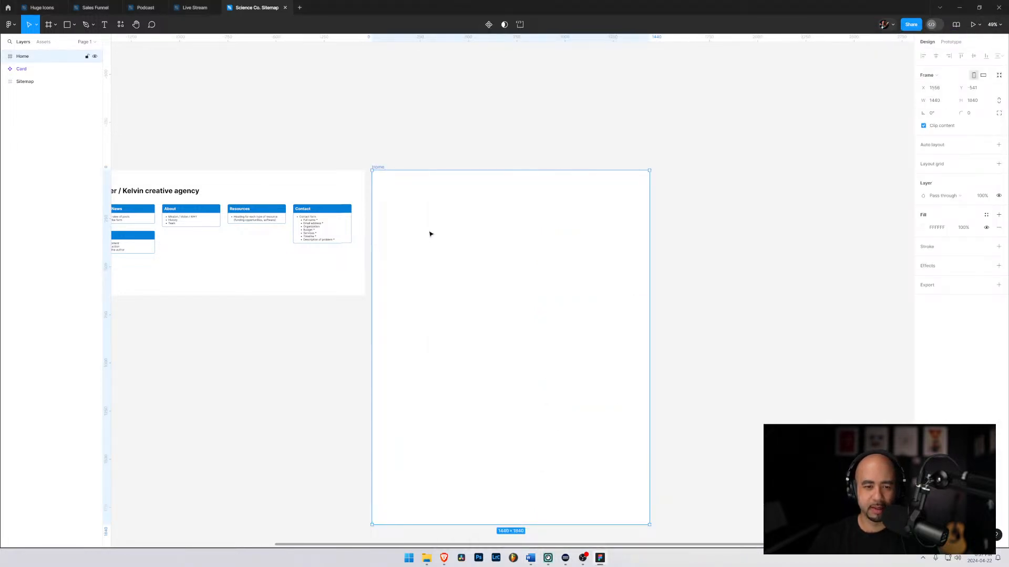
scroll(421, 236, up, 2)
scroll(418, 299, up, 5)
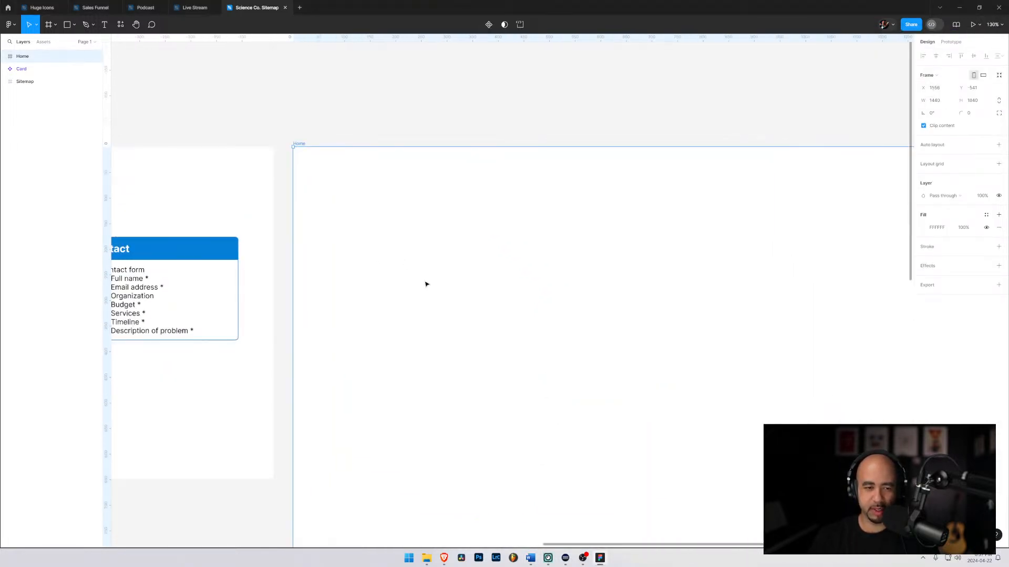
drag(581, 300, 432, 217)
key(t)
click(299, 228)
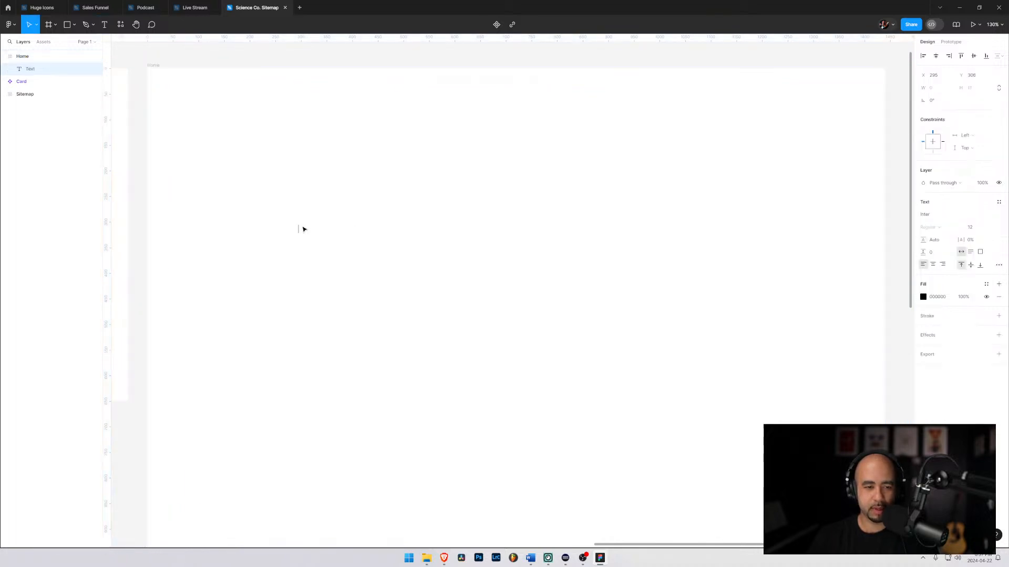
key(ctrl+v)
key(Escape)
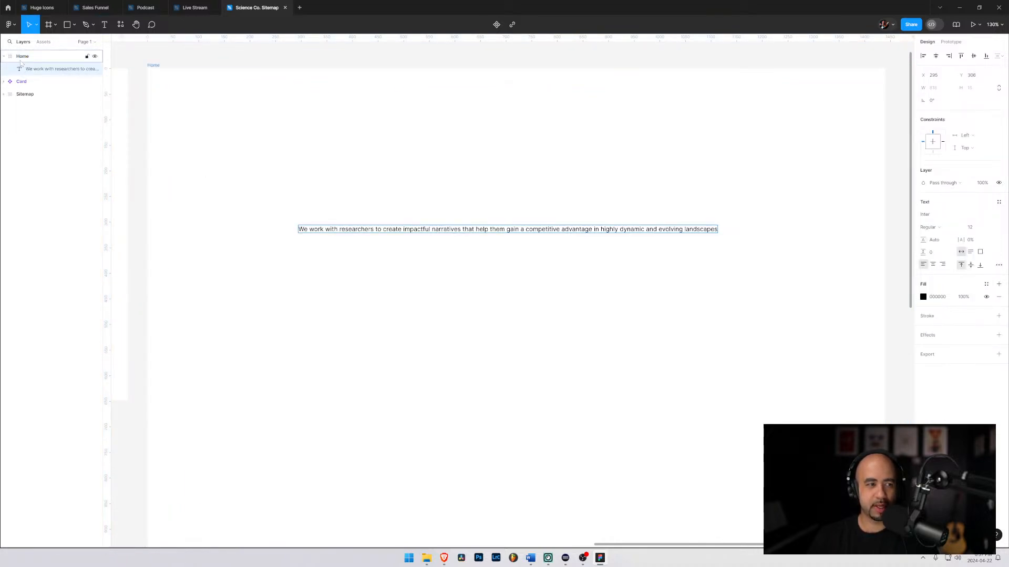
Set the hero sentence's font size to 32 and move it near the Home frame's left edge
click(980, 228)
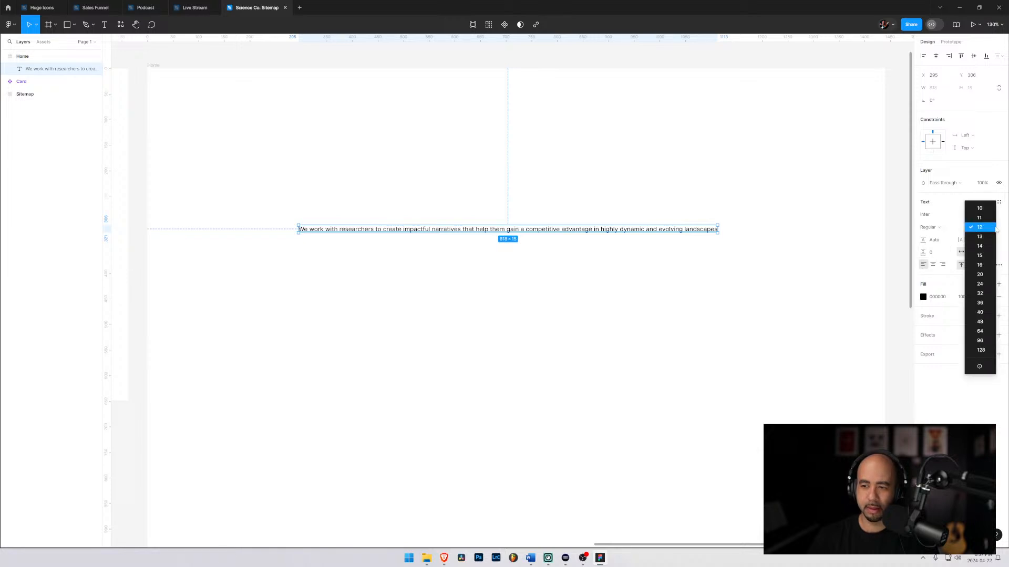
click(980, 293)
drag(475, 232, 343, 237)
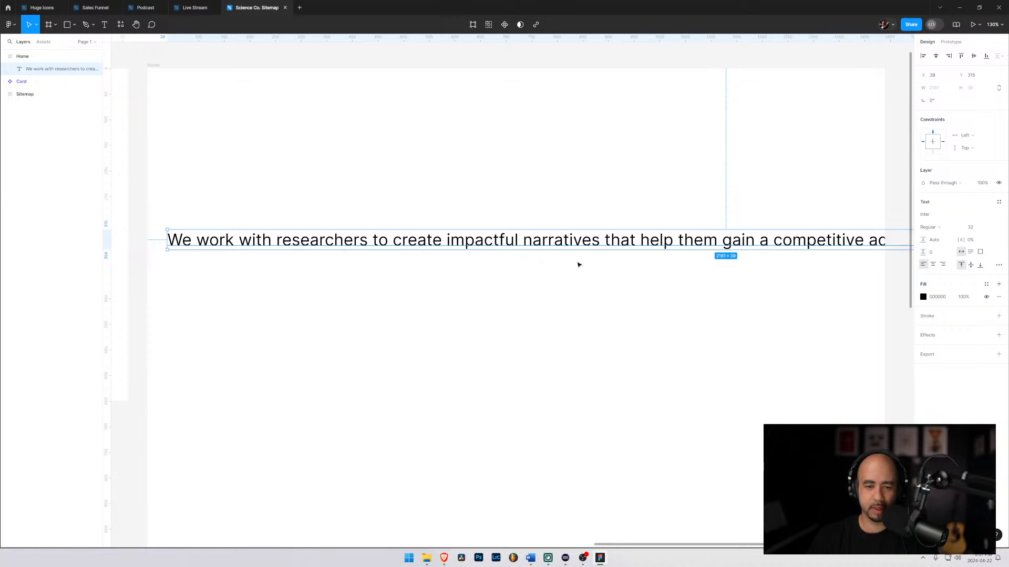
scroll(578, 261, down, 5)
scroll(578, 259, up, 3)
key(super)
key(ctrl+v)
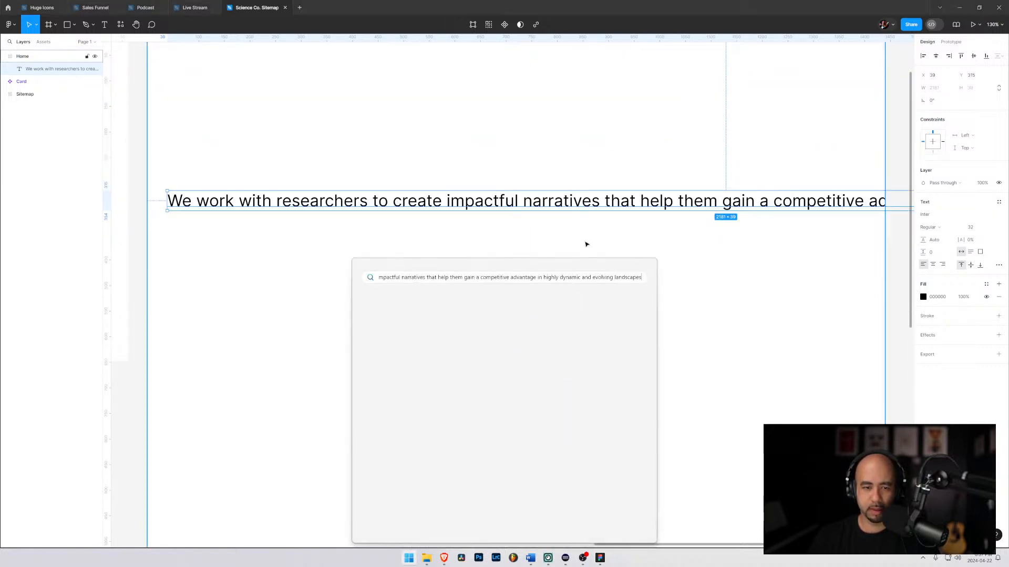
click(567, 224)
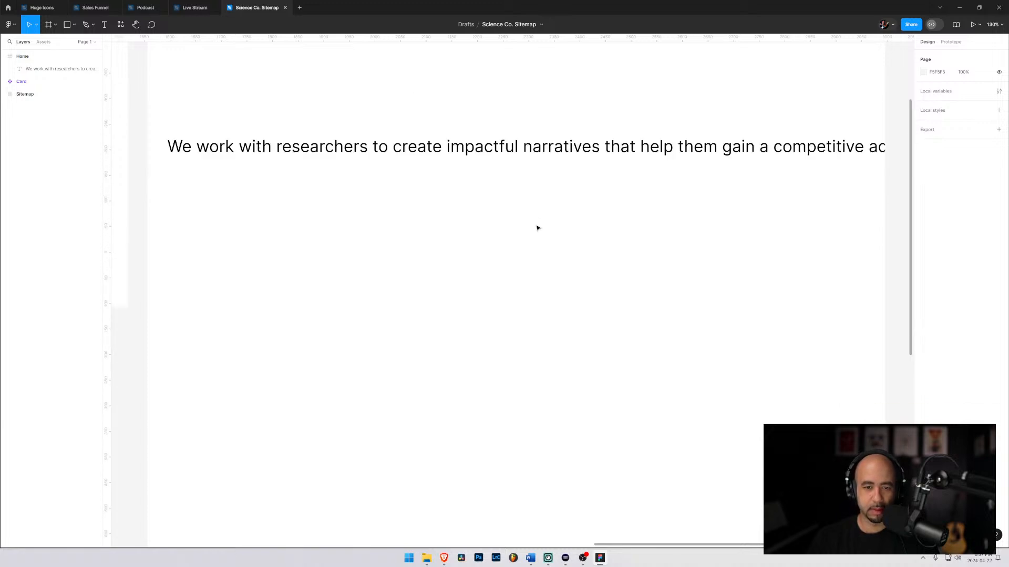
Narrow the hero sentence's text box to about 1188 wide so it wraps onto two lines, and place it lower in the Home frame
scroll(536, 225, down, 3)
click(663, 210)
scroll(675, 243, down, 3)
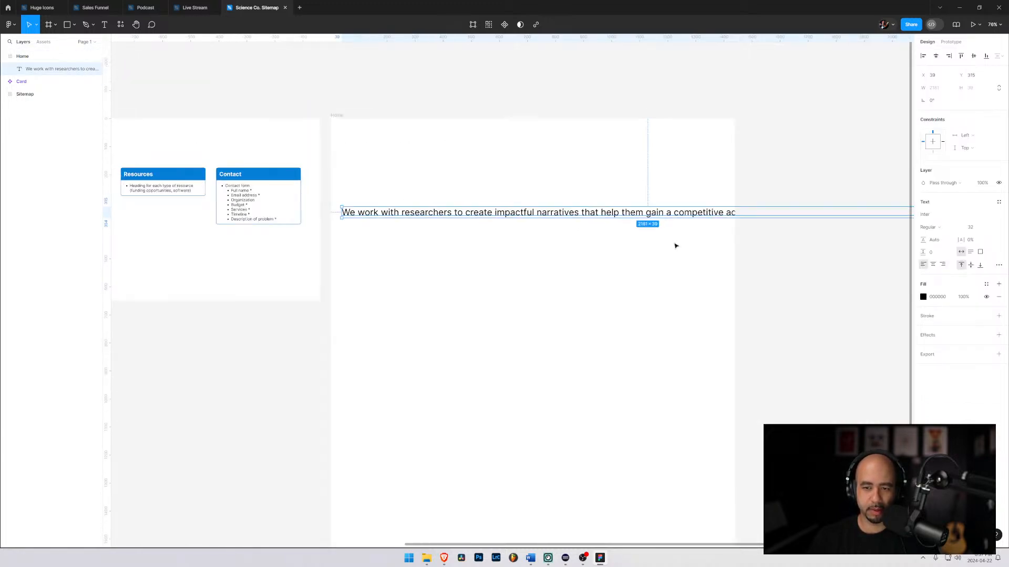
drag(878, 225, 641, 235)
scroll(552, 235, up, 5)
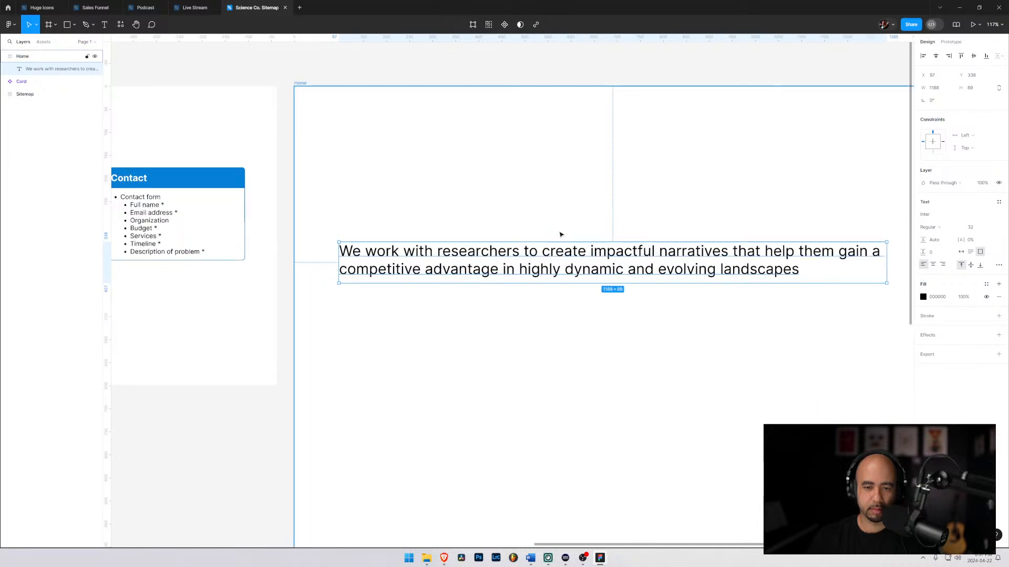
drag(557, 282, 554, 356)
drag(553, 210, 430, 216)
mouse_move(387, 356)
mouse_down()
mouse_move(401, 279)
mouse_move(399, 335)
mouse_move(373, 342)
mouse_move(374, 355)
mouse_up()
click(301, 196)
Start a new heading text above the hero sentence in the Home frame and set its font size to 96
key(t)
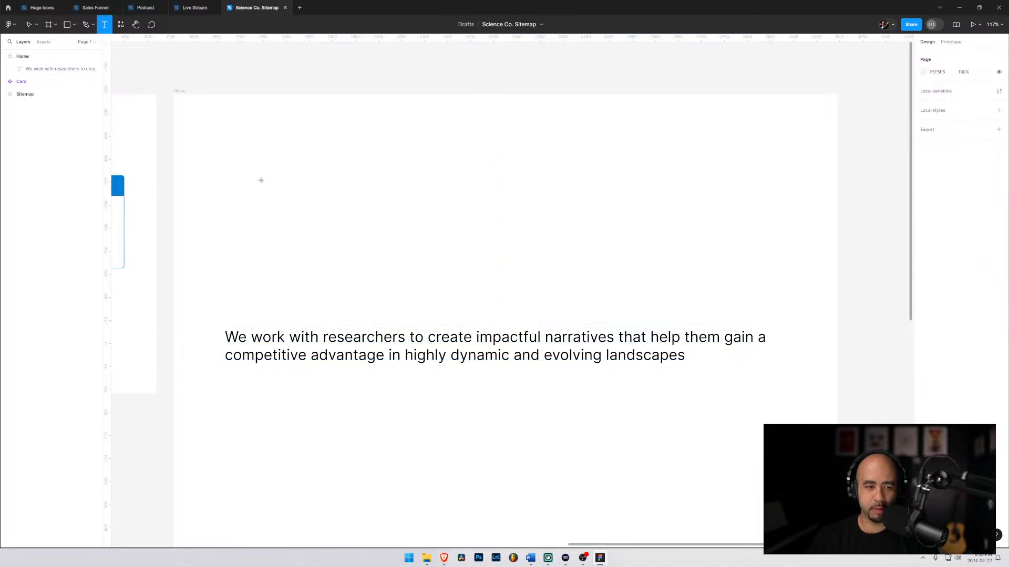
click(252, 189)
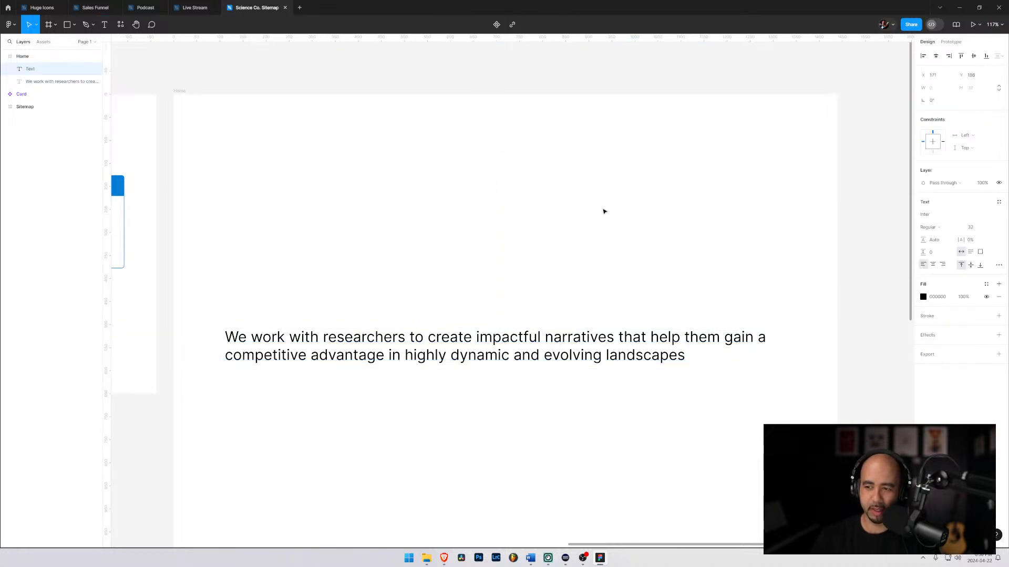
click(989, 228)
click(980, 274)
click(289, 213)
key(s)
click(283, 212)
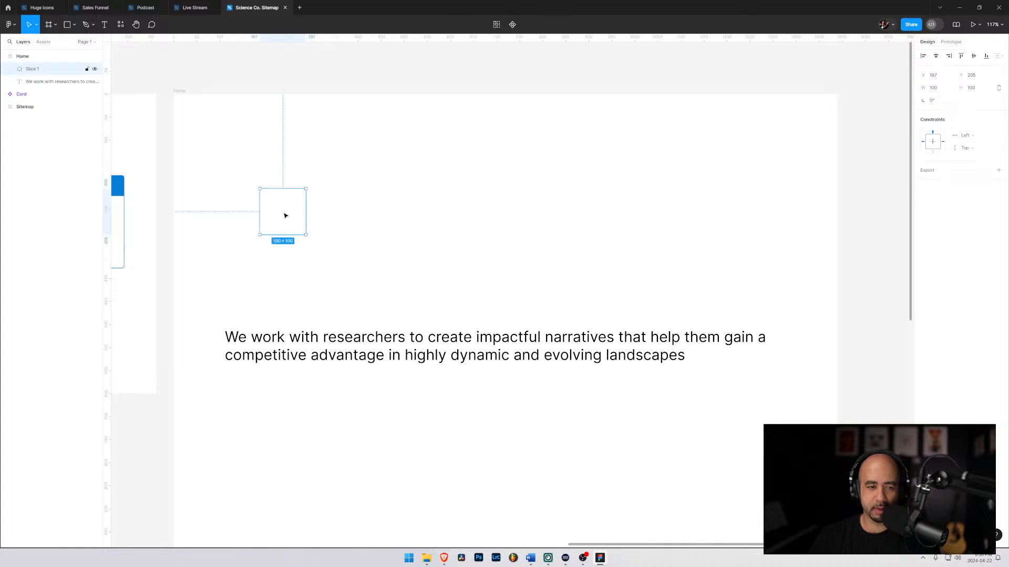
key(t)
key(Escape)
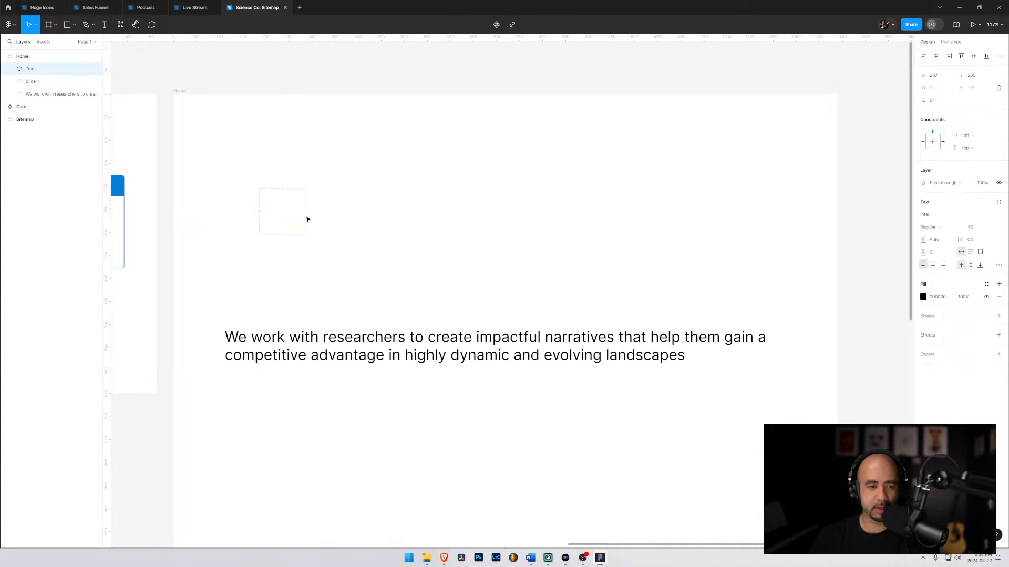
click(26, 82)
click(30, 71)
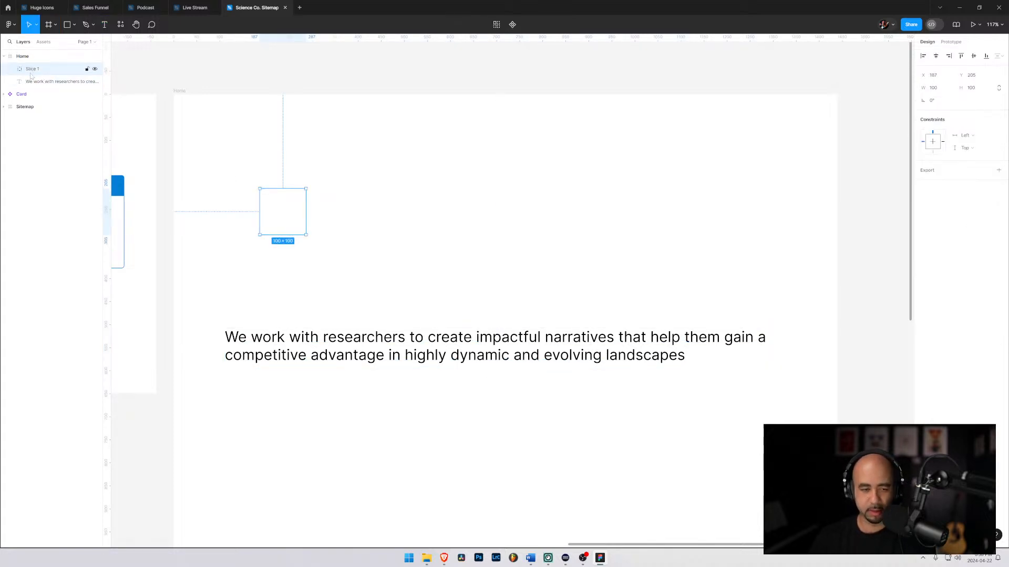
key(Delete)
Add the heading text "Science made easy" above the hero sentence in the Home frame
key(t)
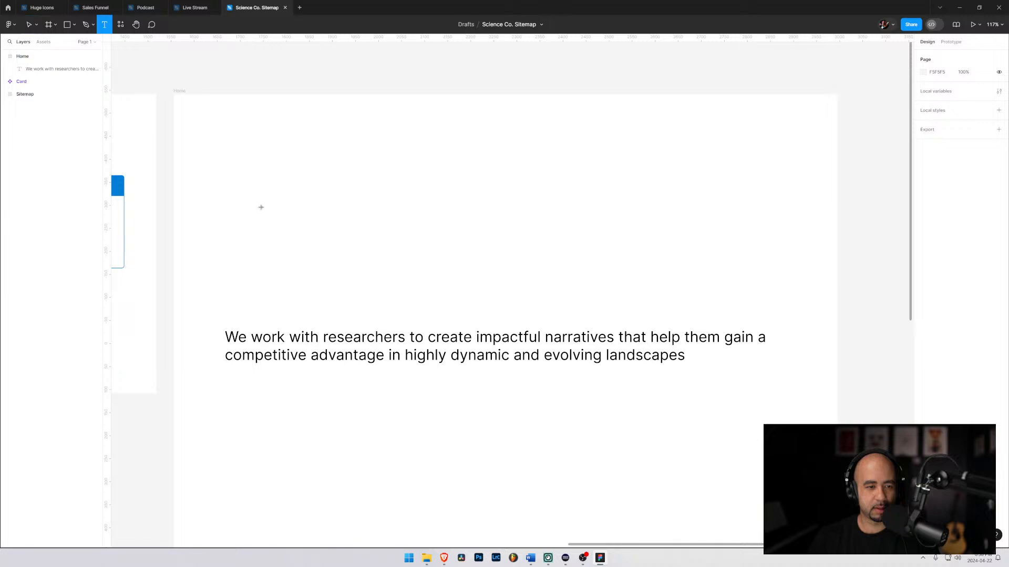
click(261, 207)
key(Escape)
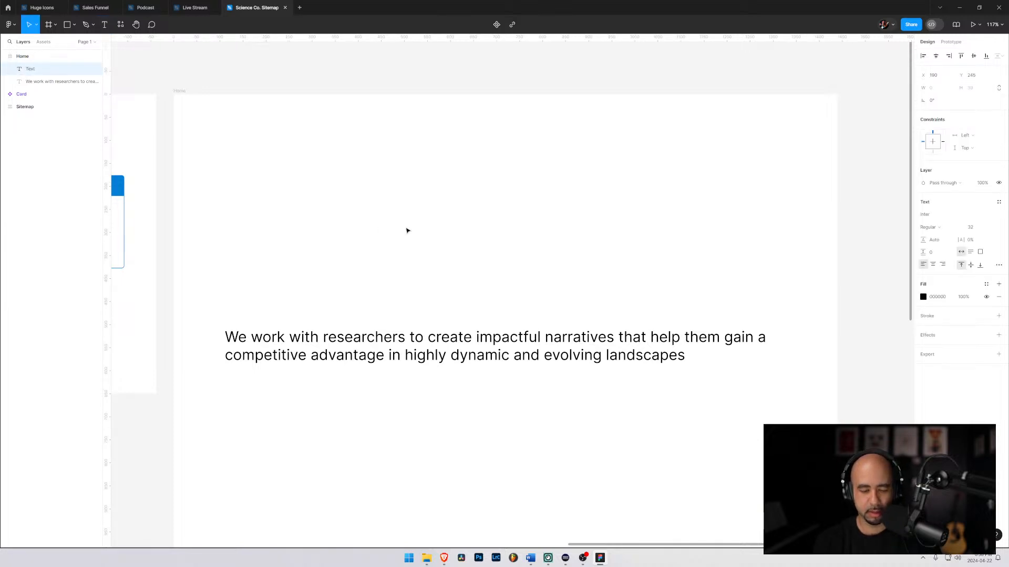
text(Sci)
key(BackSpace)
key(BackSpace)
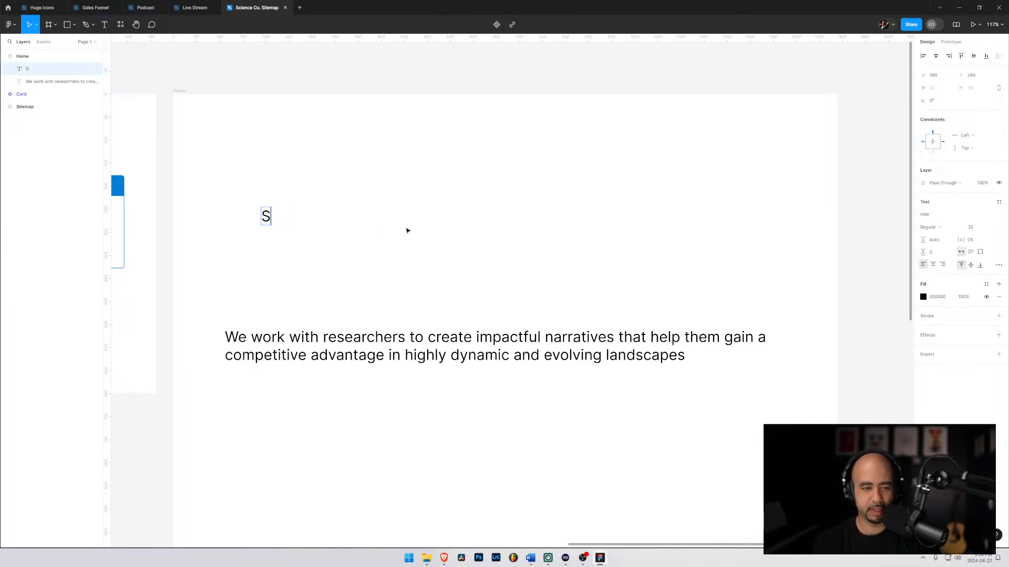
text(cience)
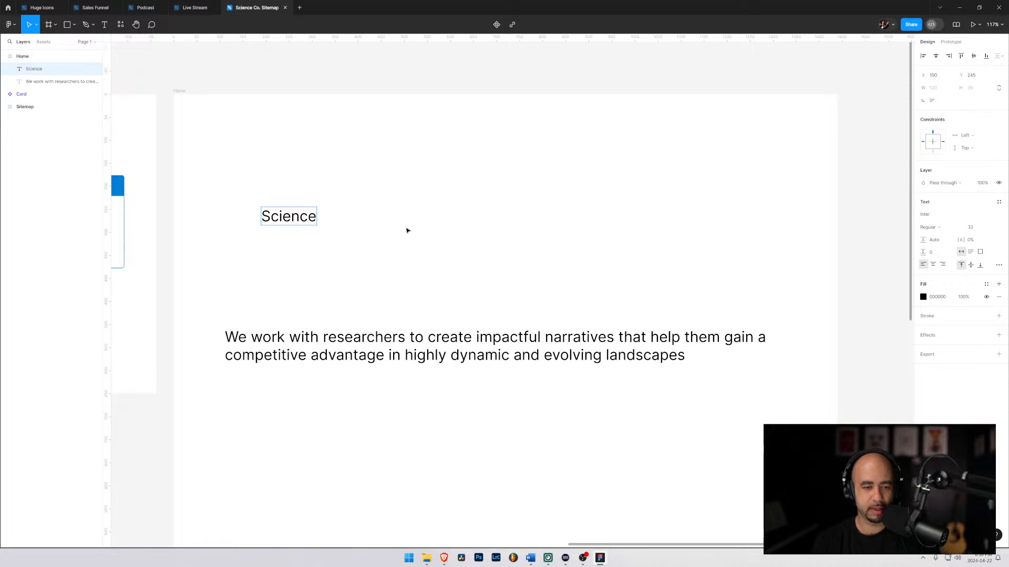
text( made easy)
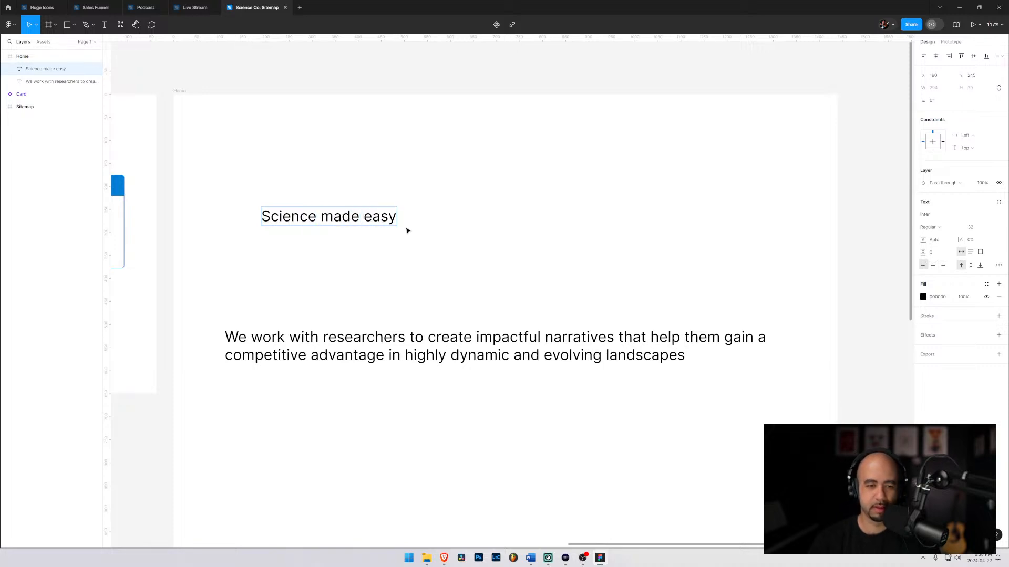
key(Escape)
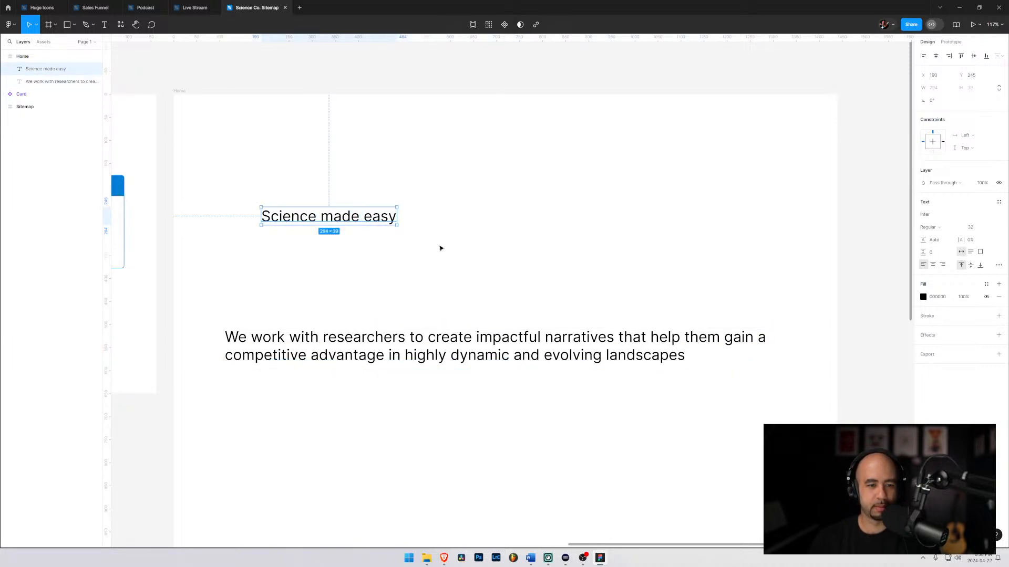
Set the heading's font size to 96 and move it to about X 111, Y 242, aligned with the hero sentence's left edge
click(985, 228)
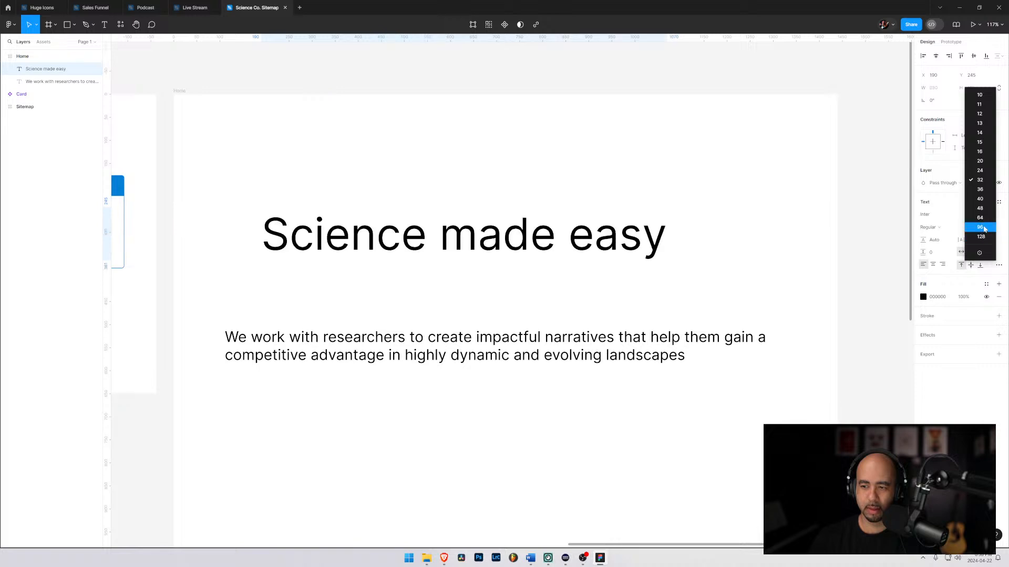
click(984, 228)
drag(543, 245, 512, 242)
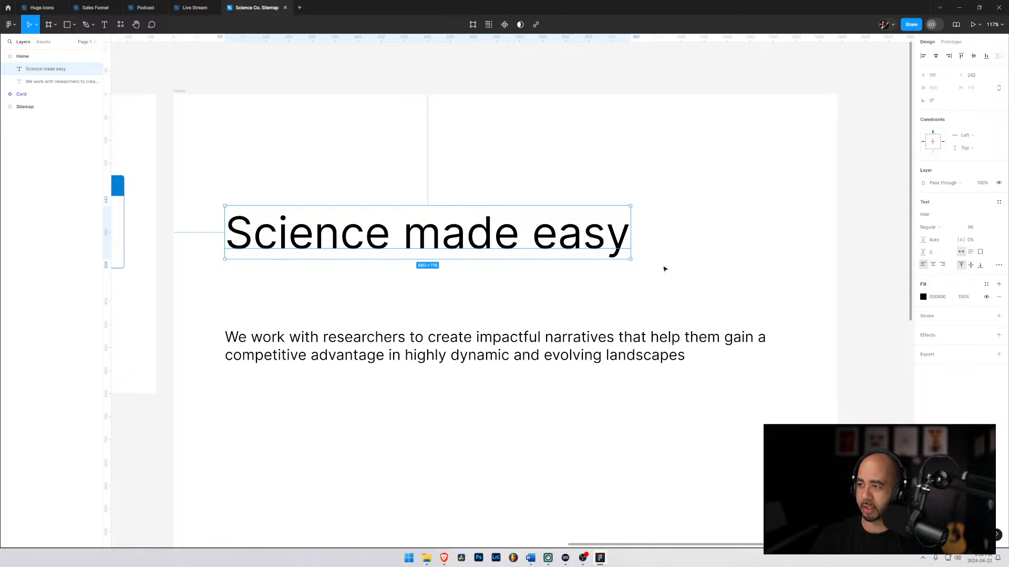
Switch to Word and append "/ Get your science heard /" to the headline options under HERO STATEMENT
key(alt+Tab)
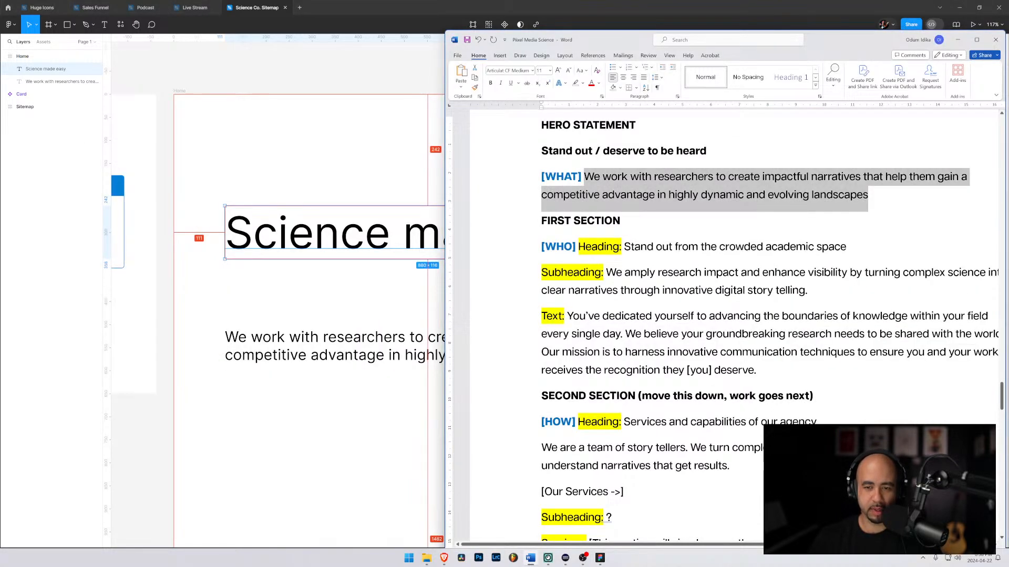
click(709, 196)
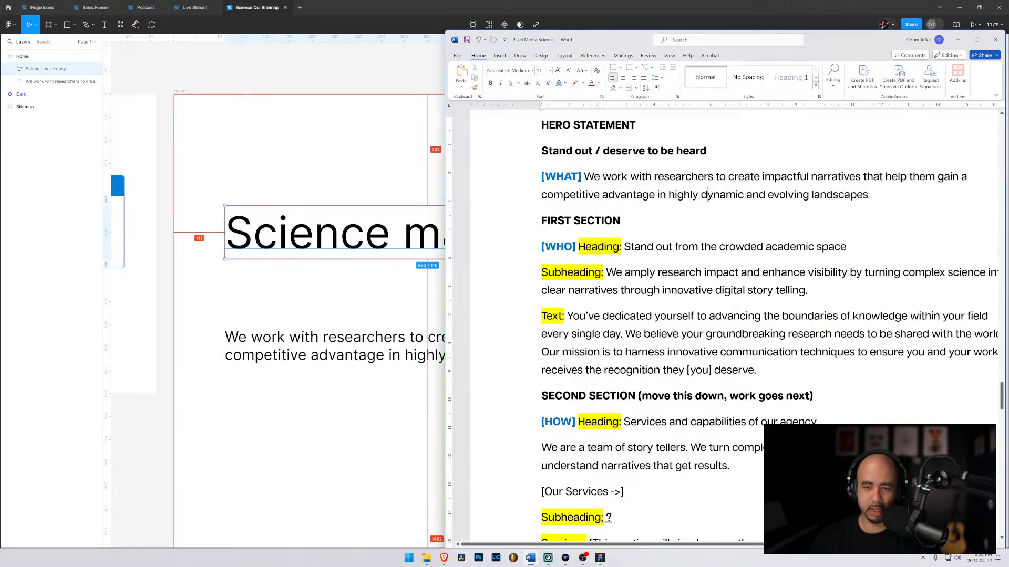
drag(541, 151, 711, 153)
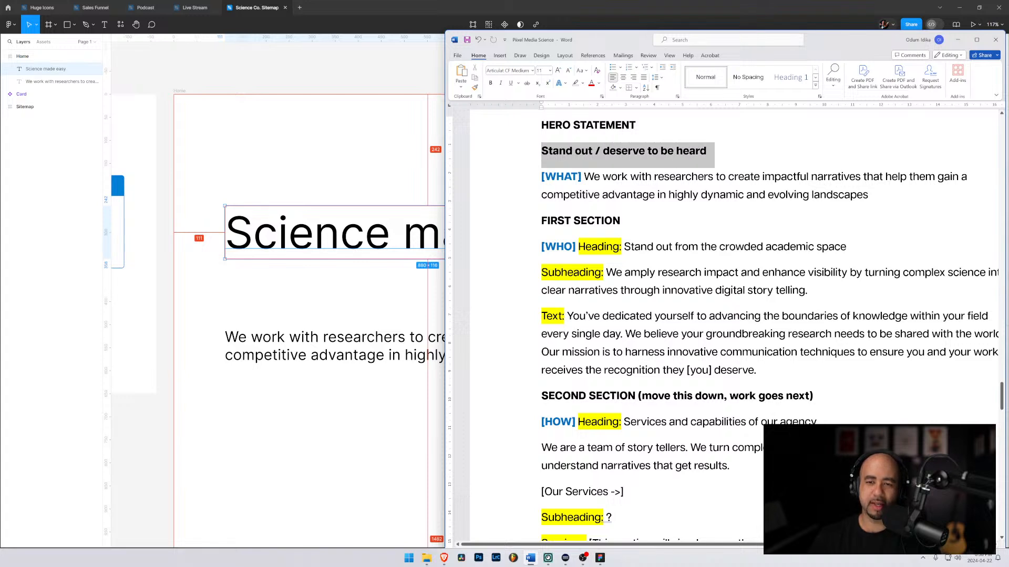
click(703, 153)
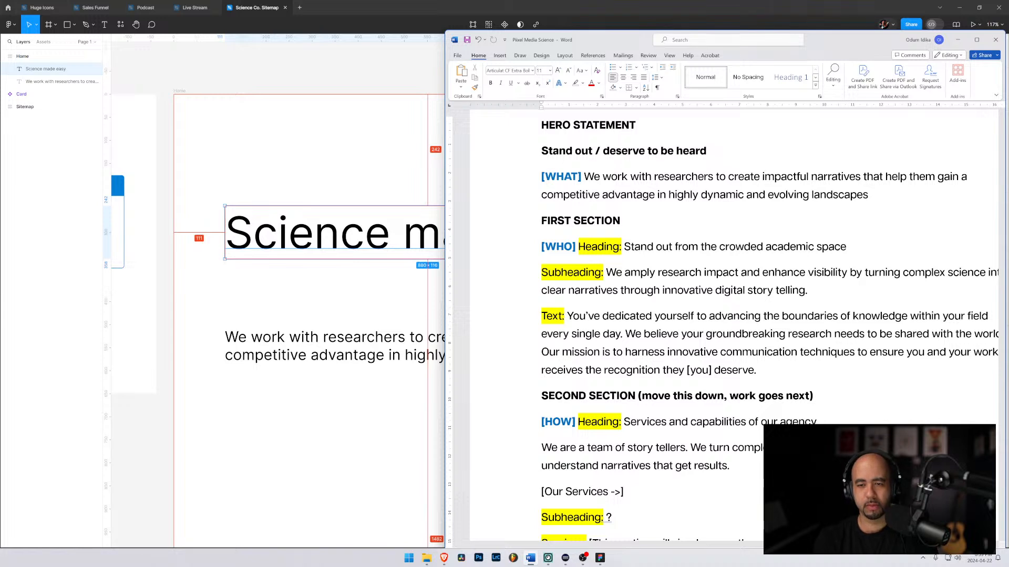
text(/ )
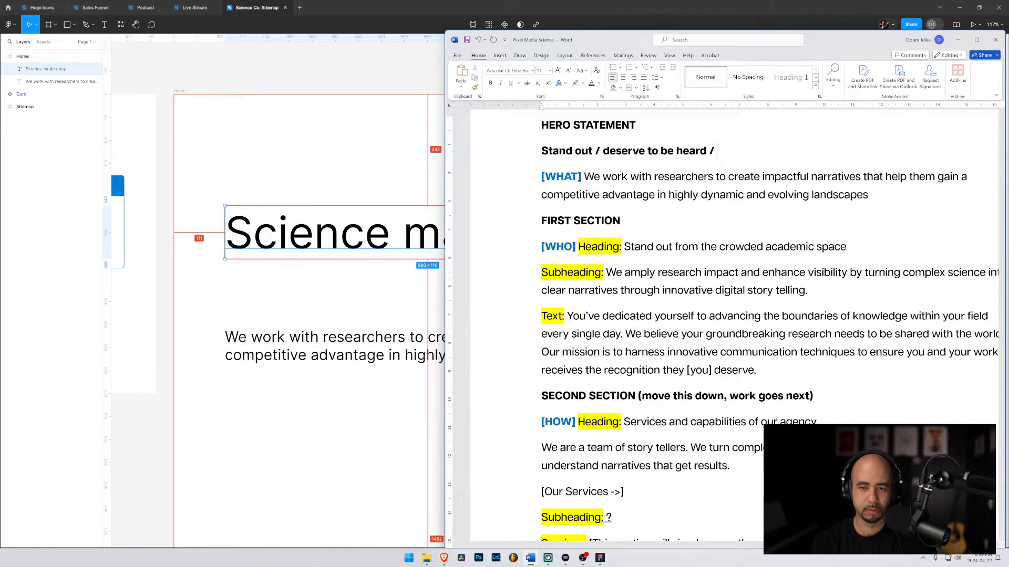
text(Get your)
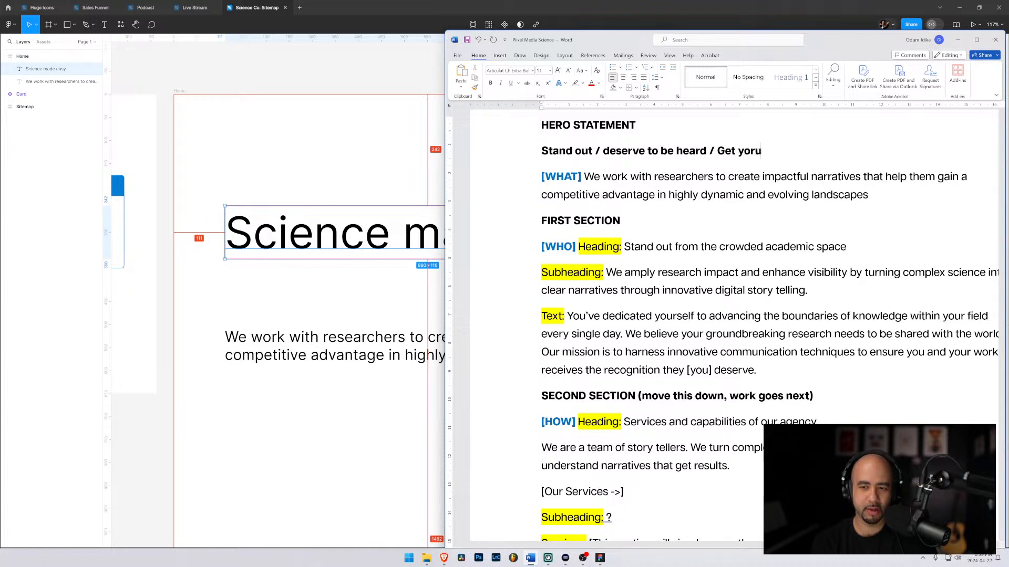
key(BackSpace)
key(BackSpace)
text(r)
key(BackSpace)
text(ur )
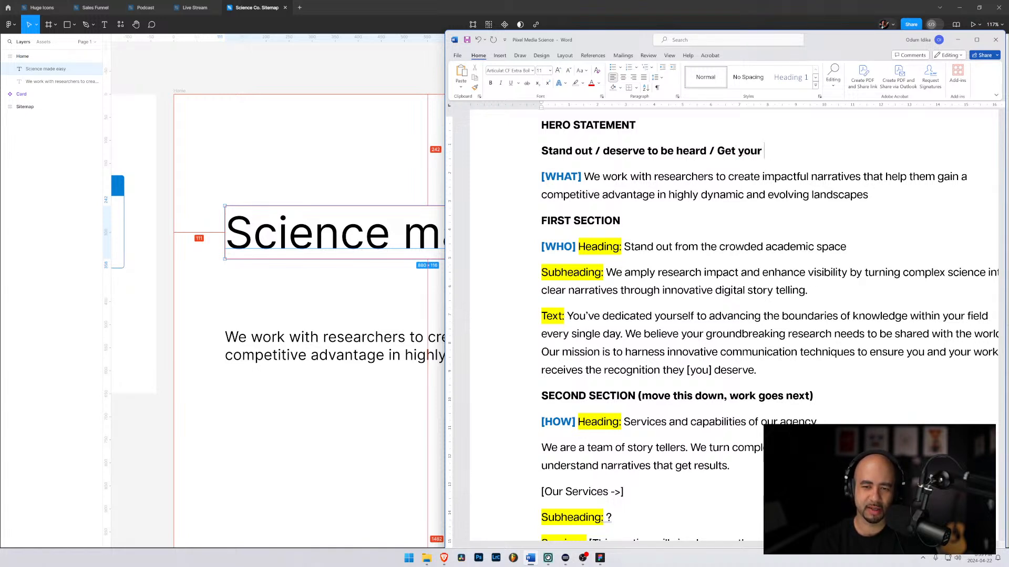
text(science hear)
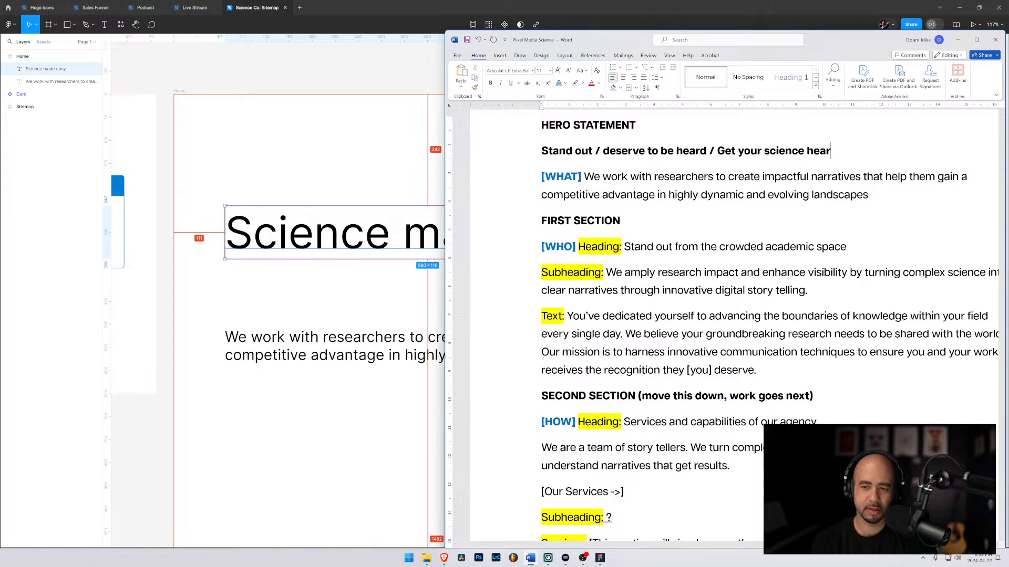
text(d / s)
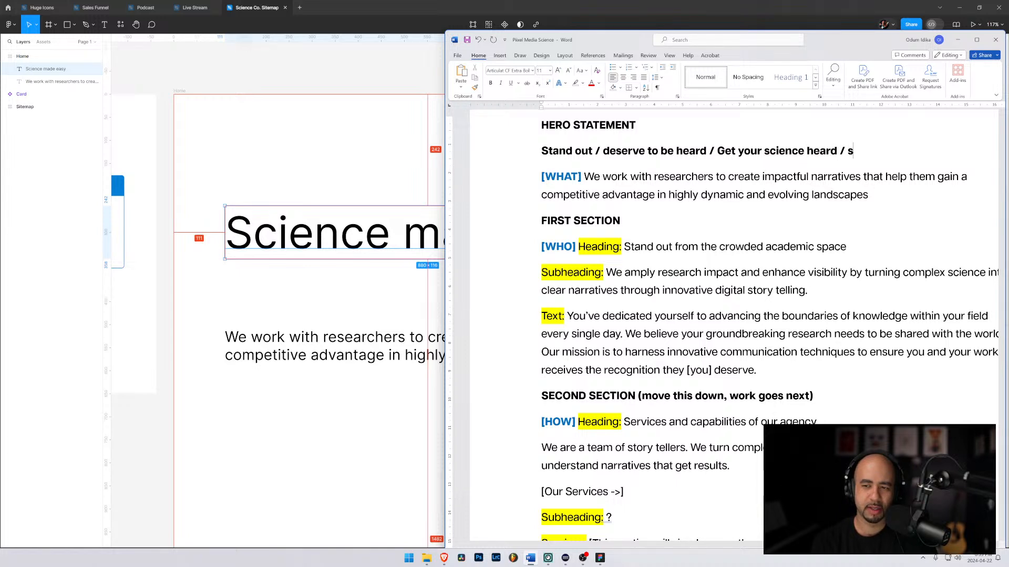
Add "Science for the people" as another option at the end of the hero headline line
key(BackSpace)
text(Sicne)
key(BackSpace)
key(BackSpace)
key(BackSpace)
key(BackSpace)
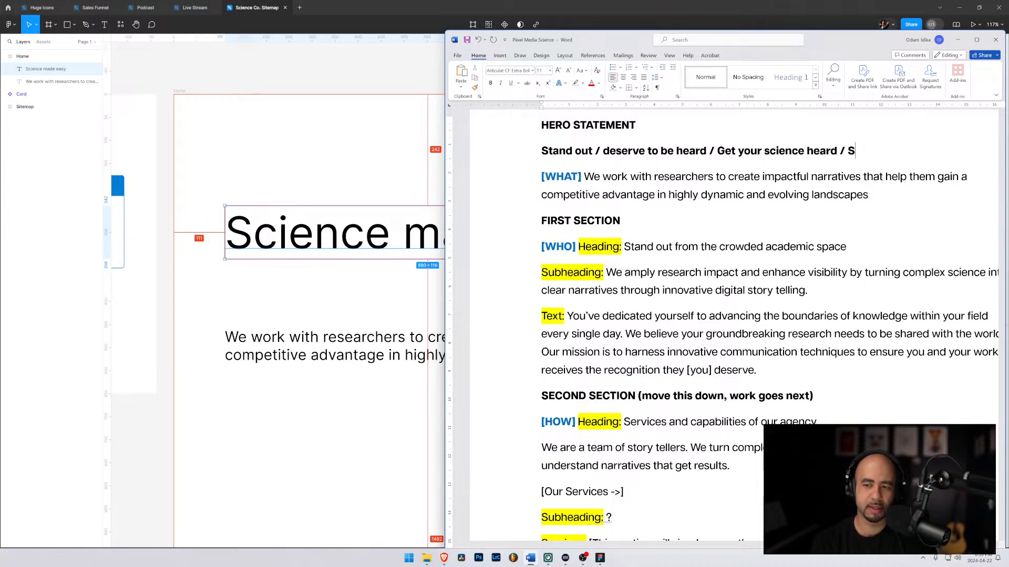
text(cience for the people)
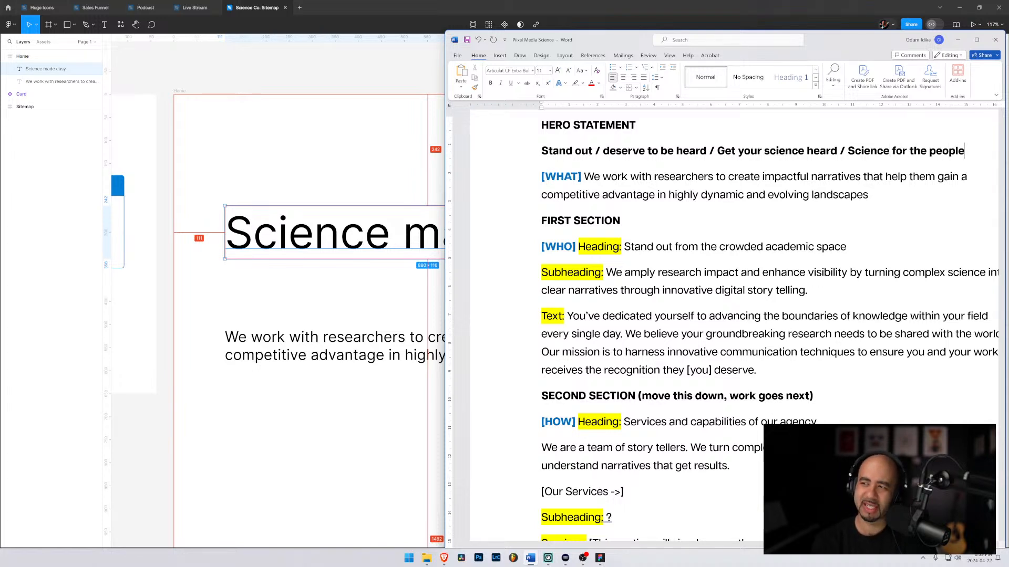
Append "/ Science understood" as a further option on the hero headline line
text( /)
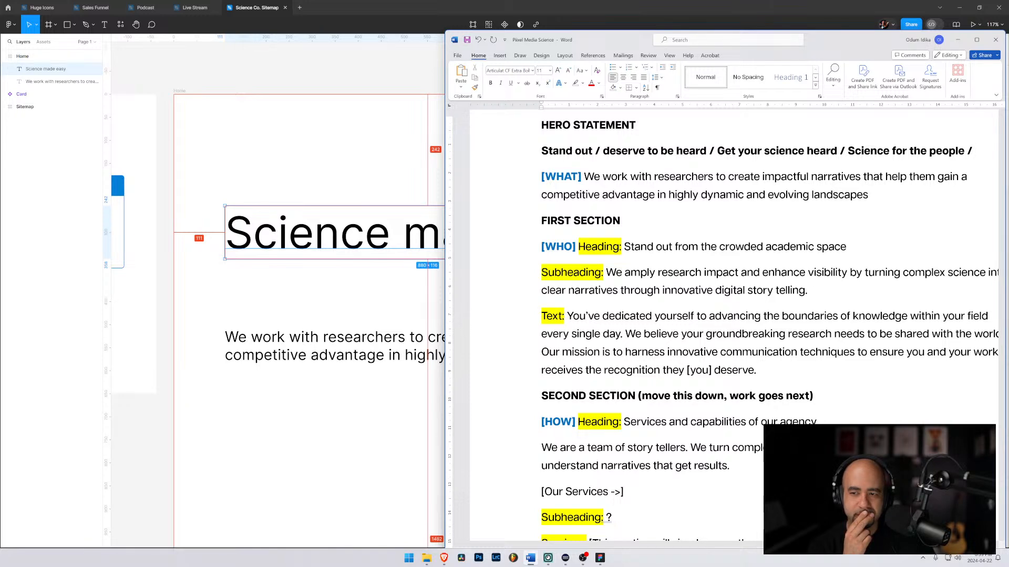
text(Scienc)
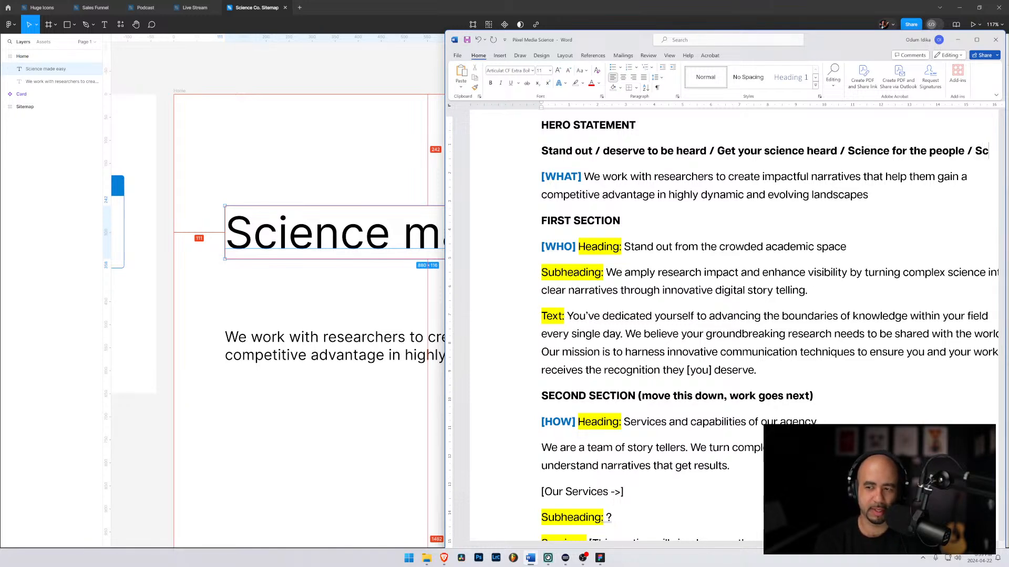
text(e understn)
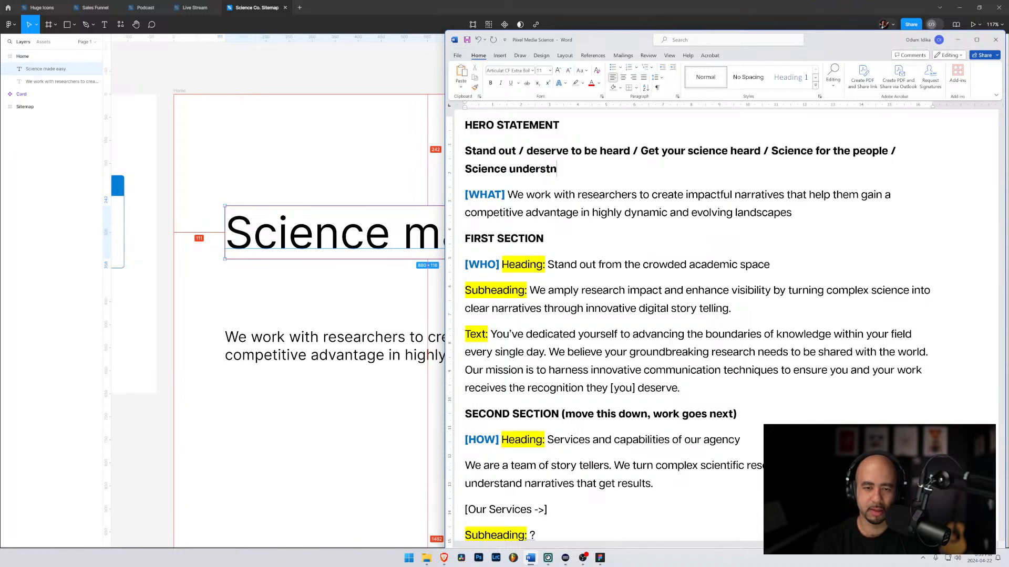
key(BackSpace)
text(ood)
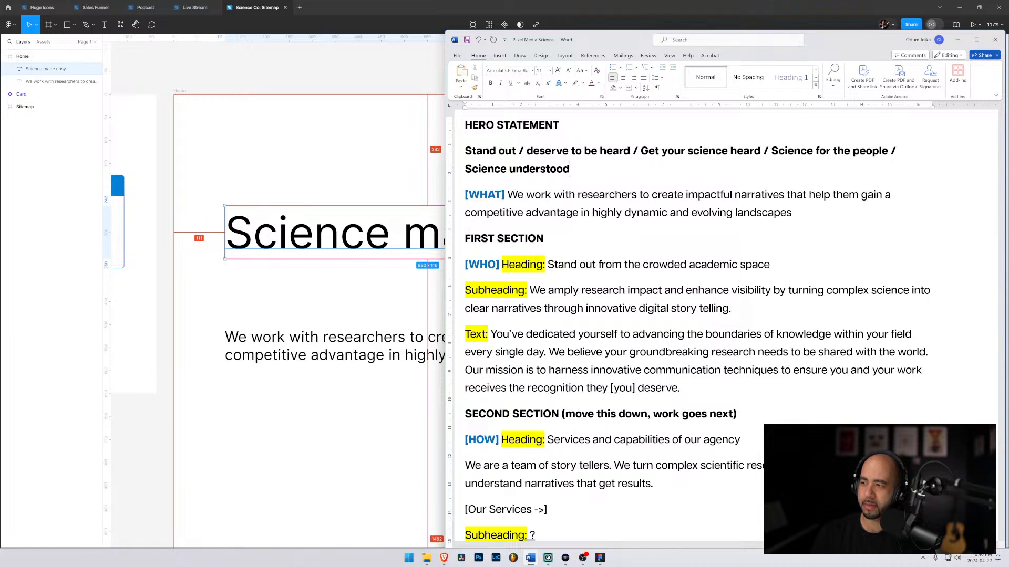
Review the second section's services heading and the sentences describing the team of story tellers in the Word document
key(alt+Tab)
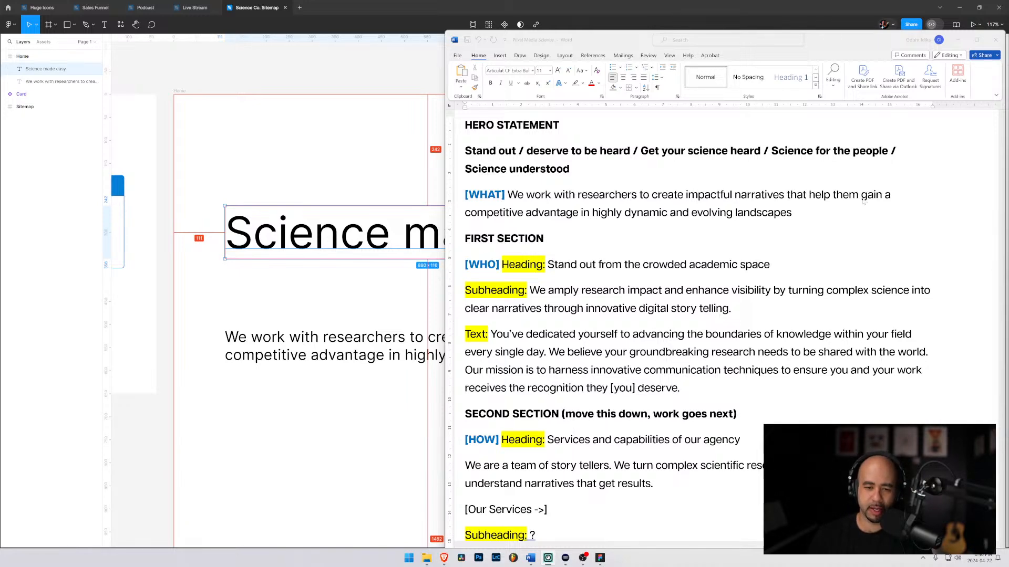
click(680, 271)
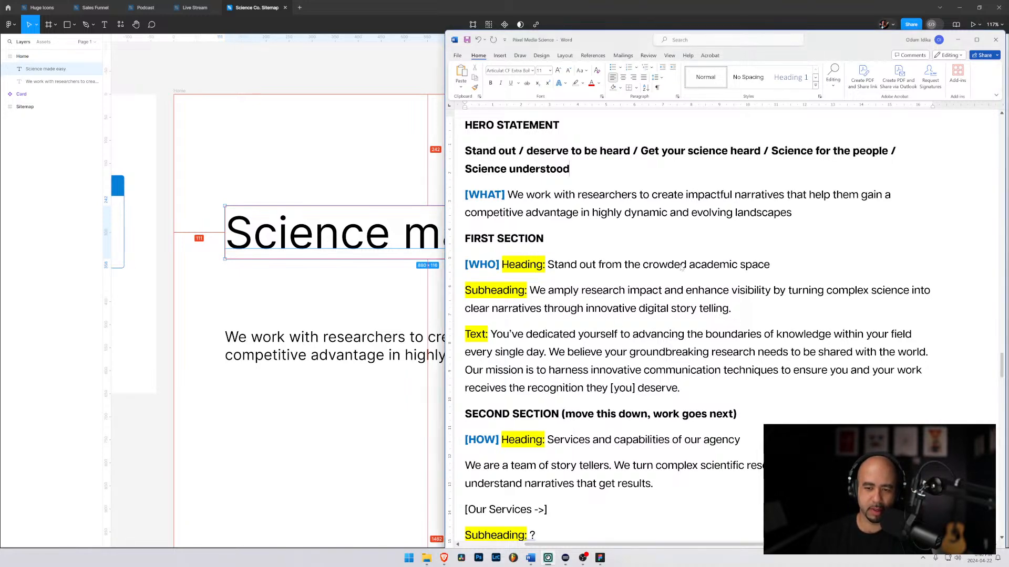
scroll(681, 271, down, 1)
scroll(688, 325, down, 2)
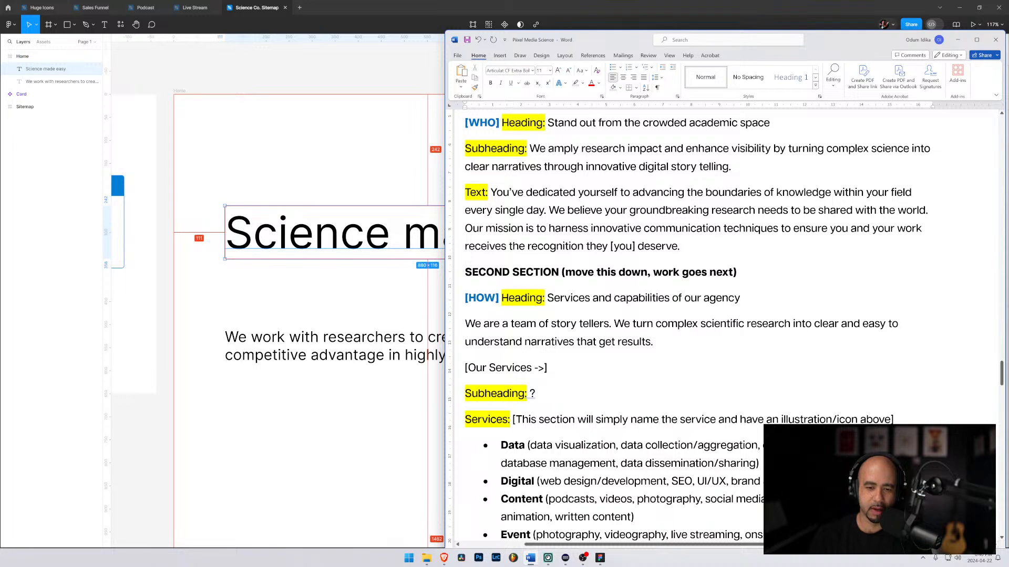
triple_click(513, 328)
click(514, 328)
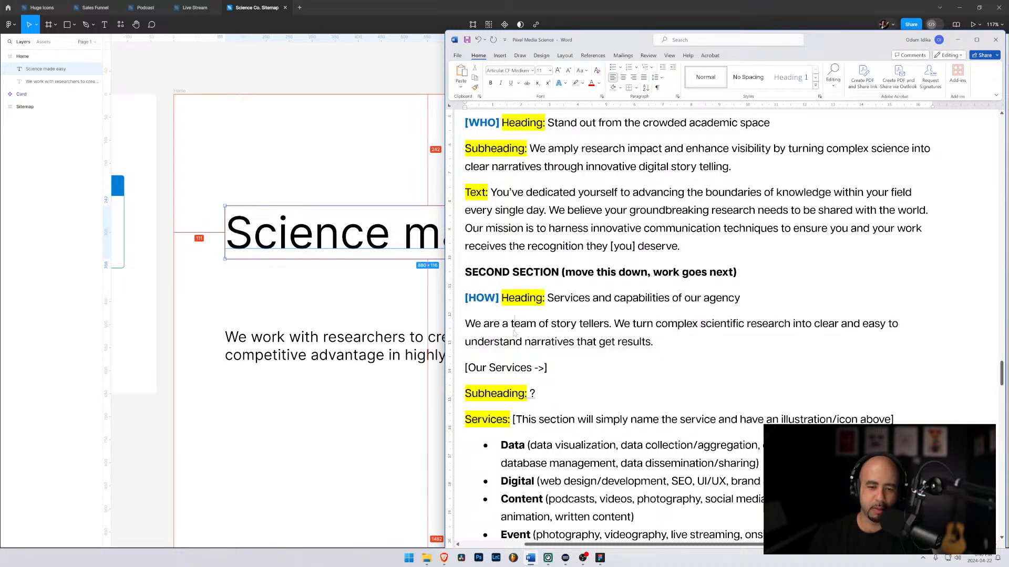
drag(613, 323, 573, 342)
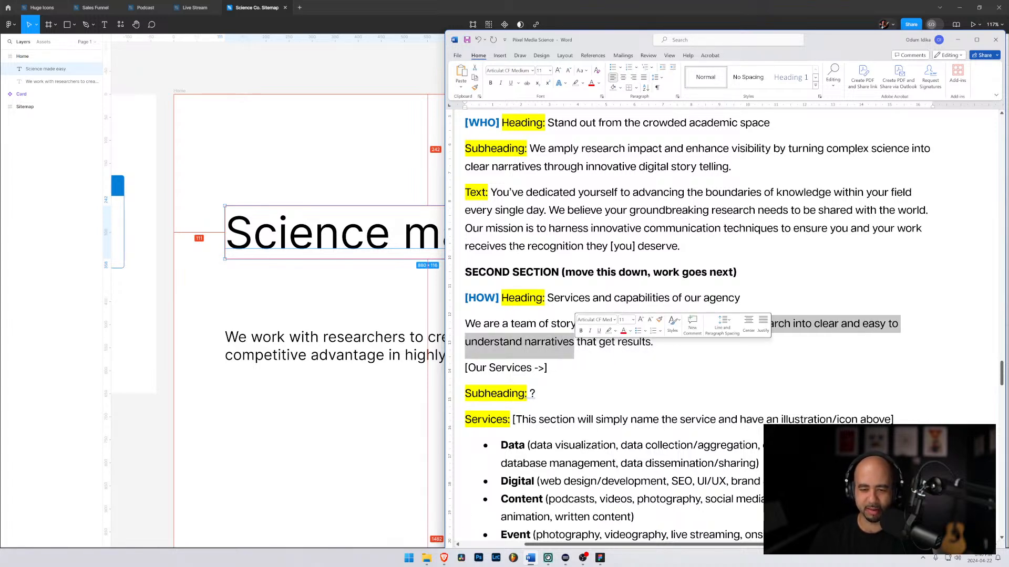
drag(650, 343, 577, 342)
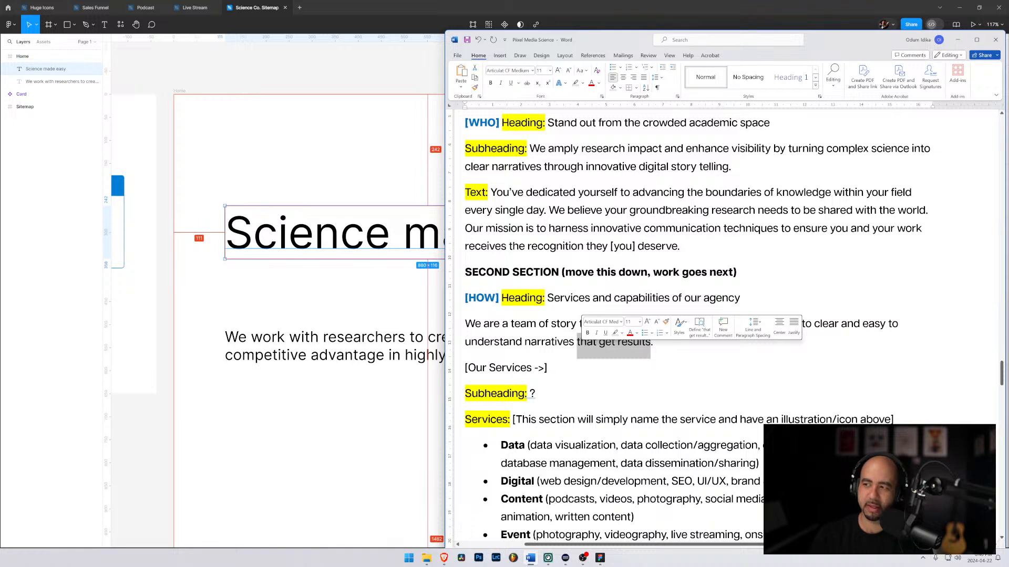
key(alt+Tab)
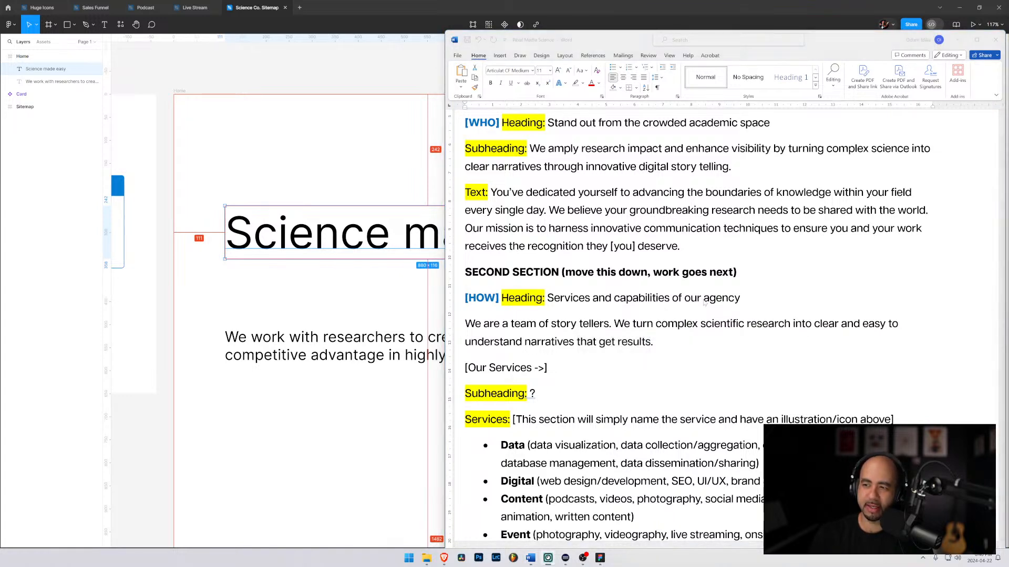
click(584, 298)
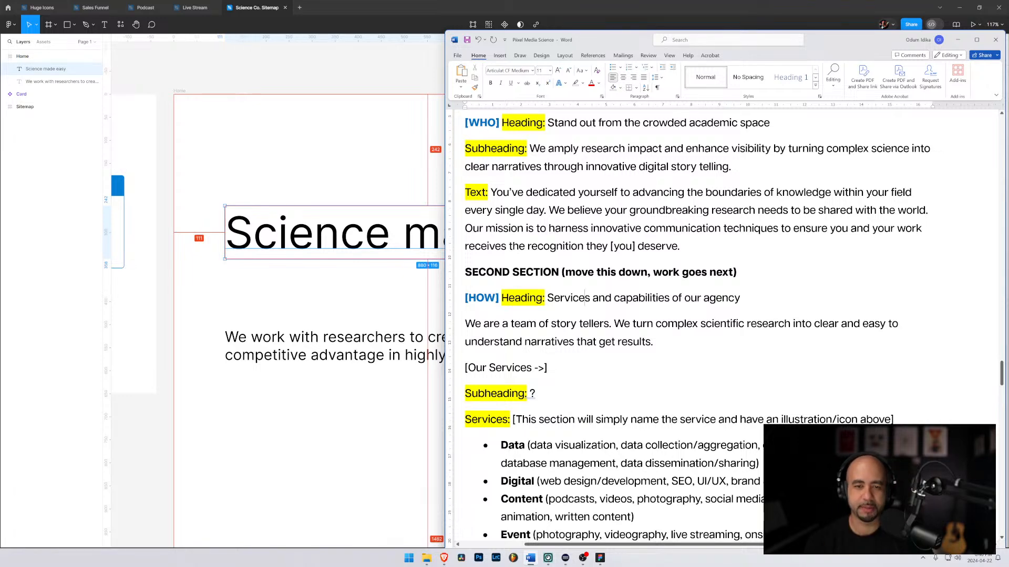
scroll(697, 327, up, 1)
drag(548, 184, 579, 185)
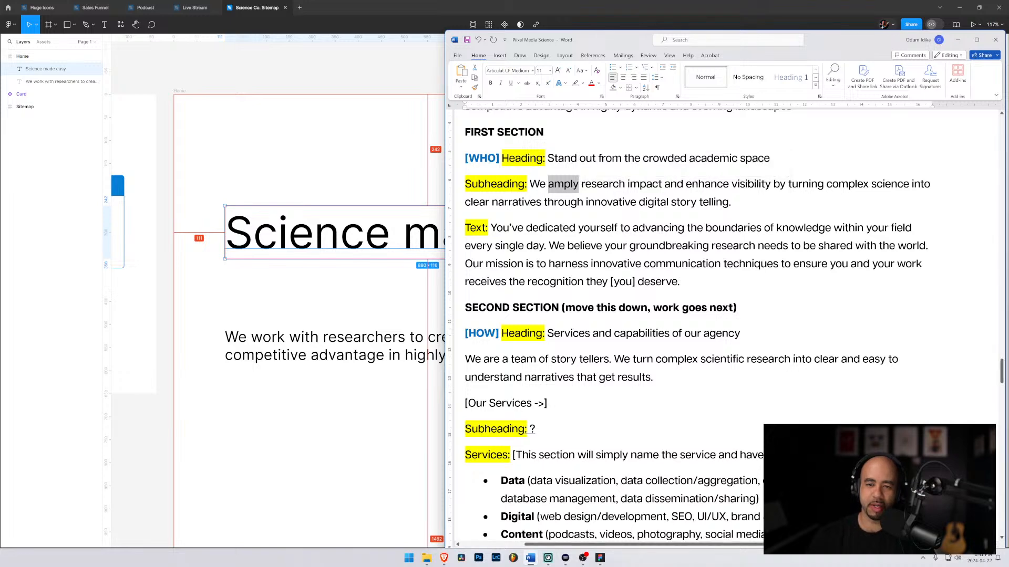
click(739, 184)
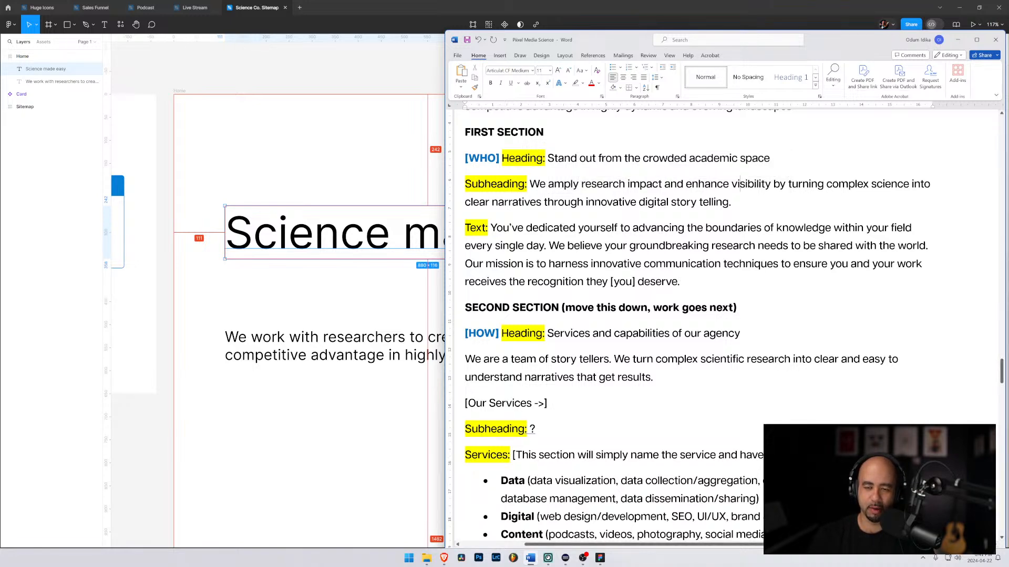
Append "/ Your science" to the end of the headline options under HERO STATEMENT in the Word document
scroll(740, 184, up, 2)
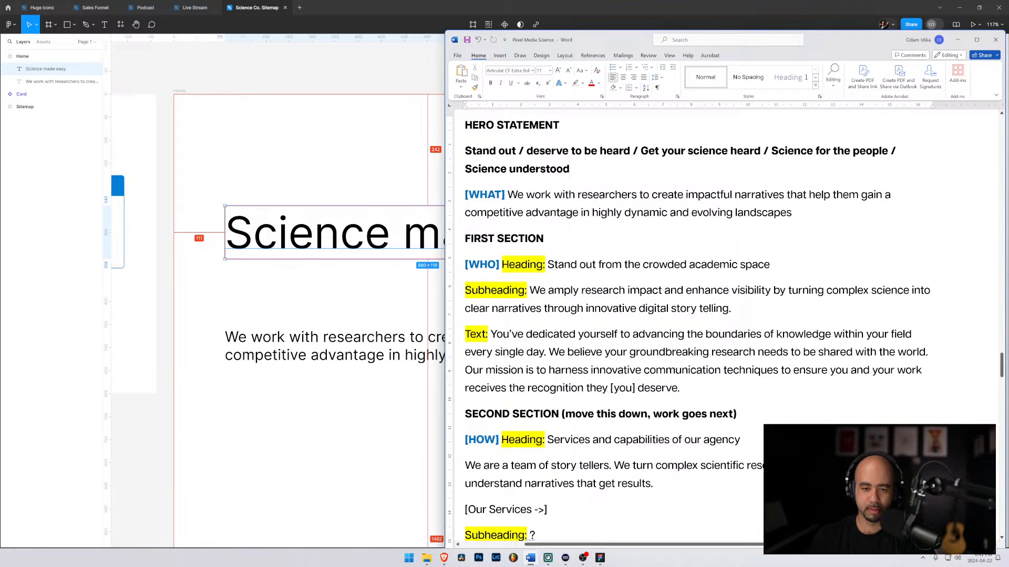
text(/ YOu)
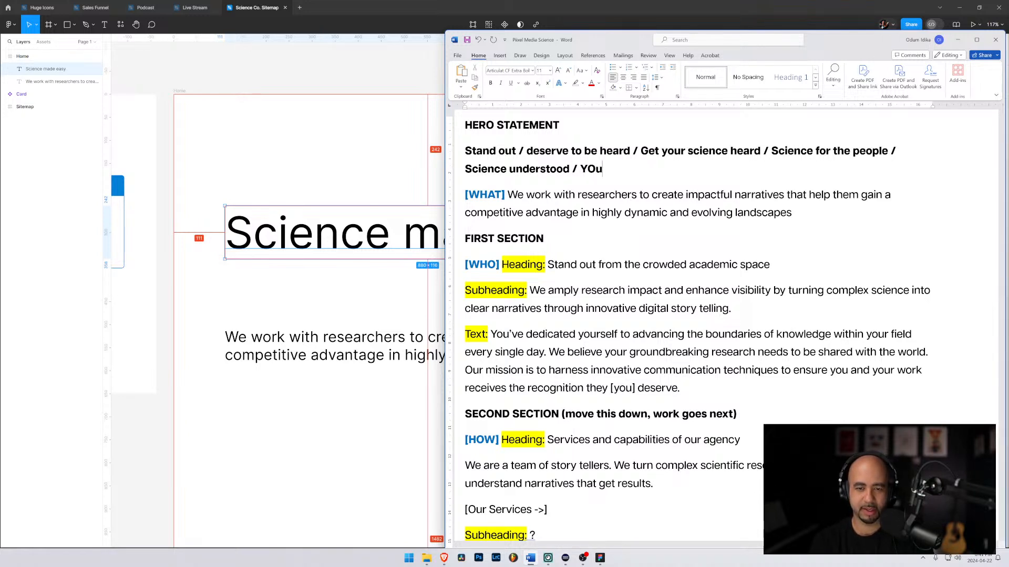
key(BackSpace)
key(BackSpace)
text(our scien)
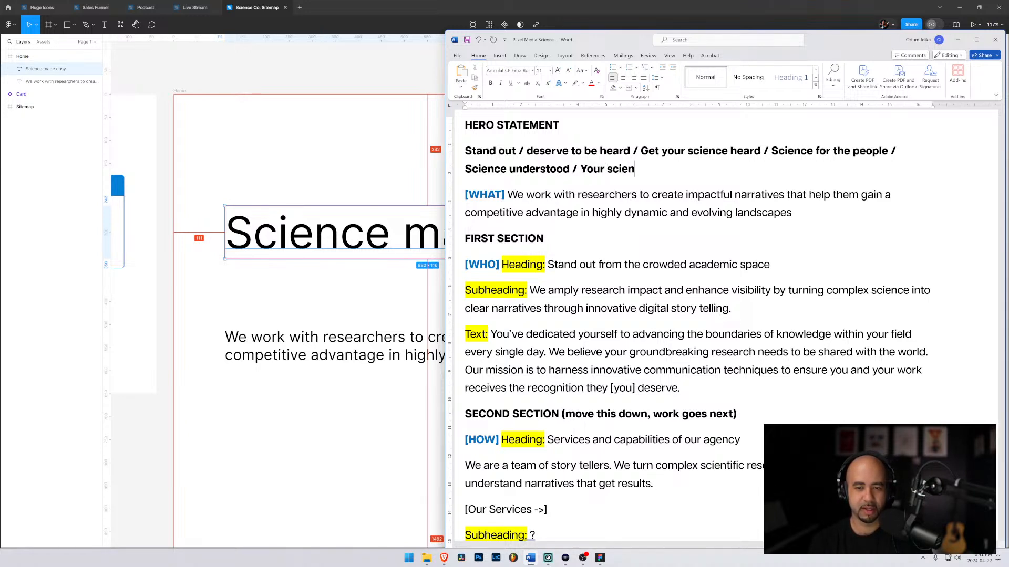
key(BackSpace)
text(nce)
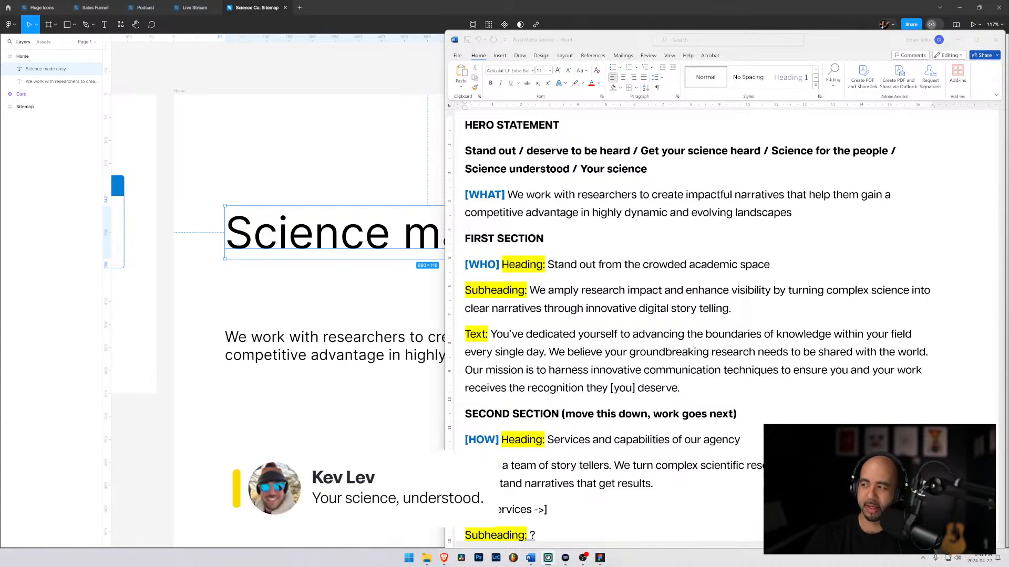
Complete the last hero headline option so that it reads "Your science, understood"
click(654, 169)
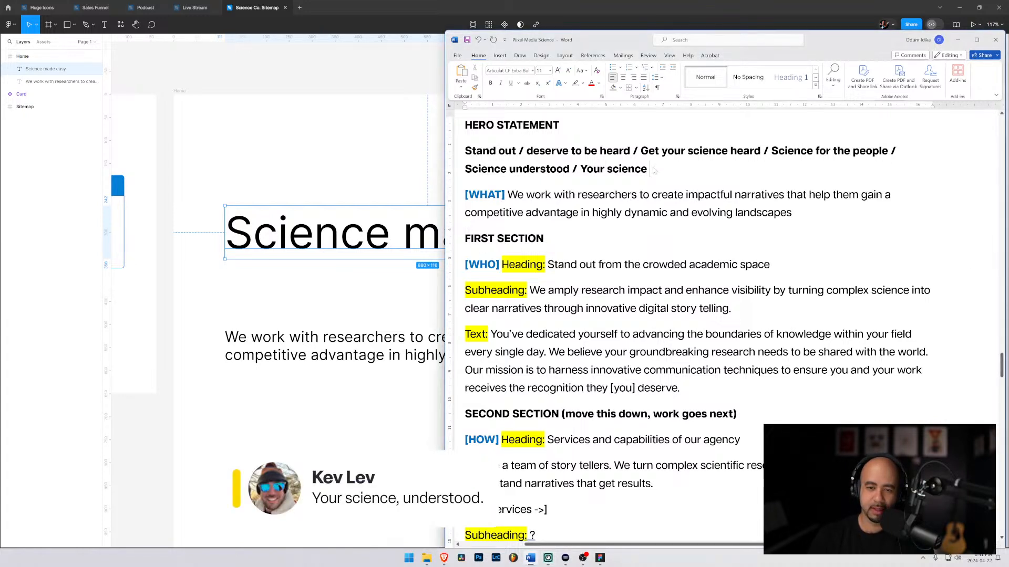
text(, s)
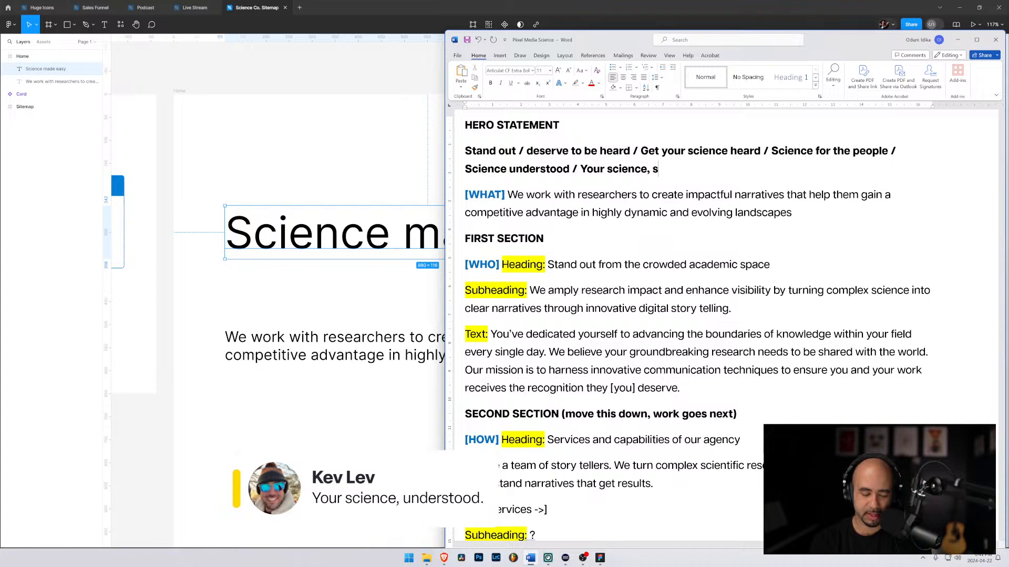
text(cience)
key(BackSpace)
key(BackSpace)
key(BackSpace)
key(BackSpace)
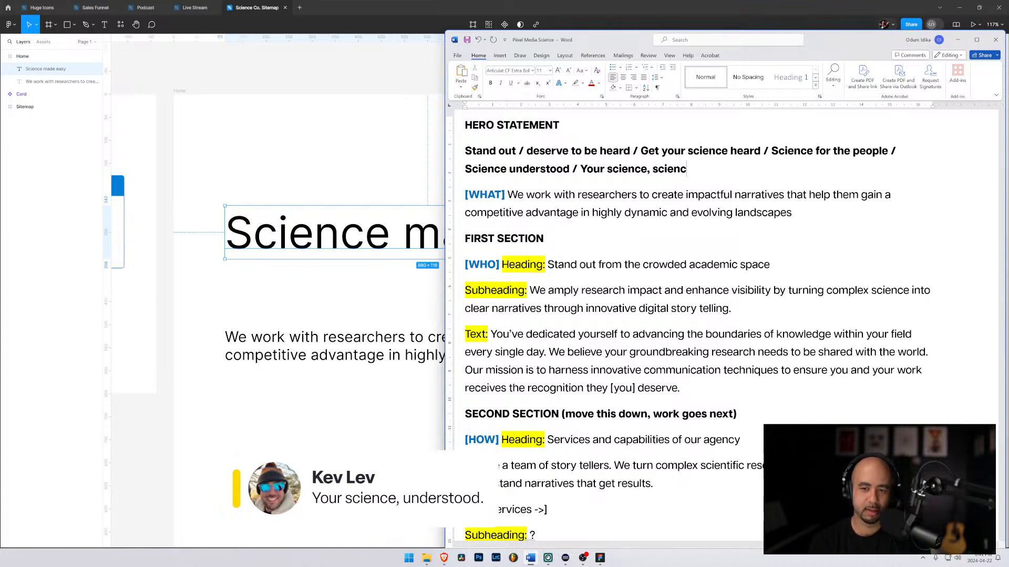
key(BackSpace)
key(BackSpace)
key(BackSpace)
text(under)
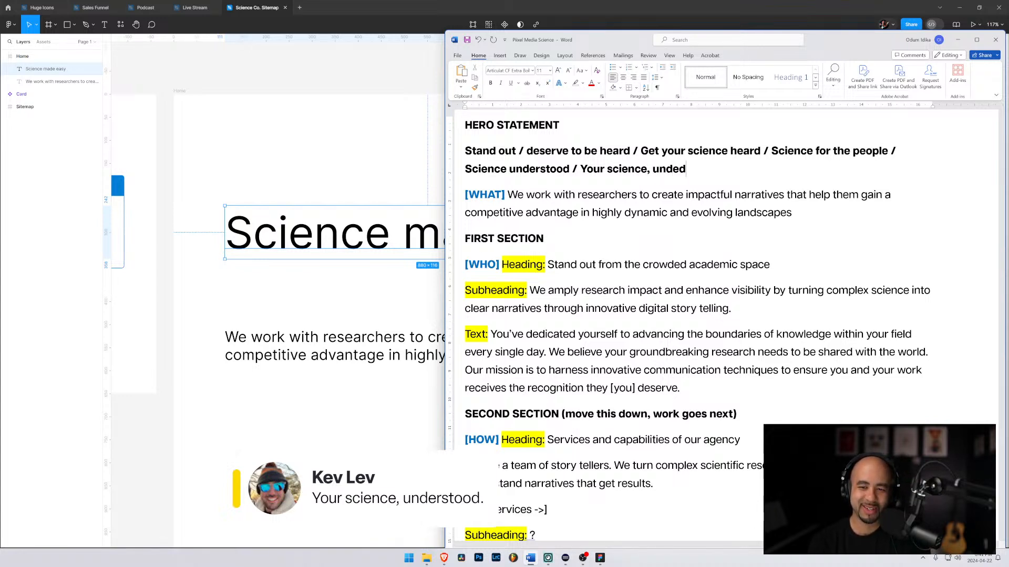
text(stood)
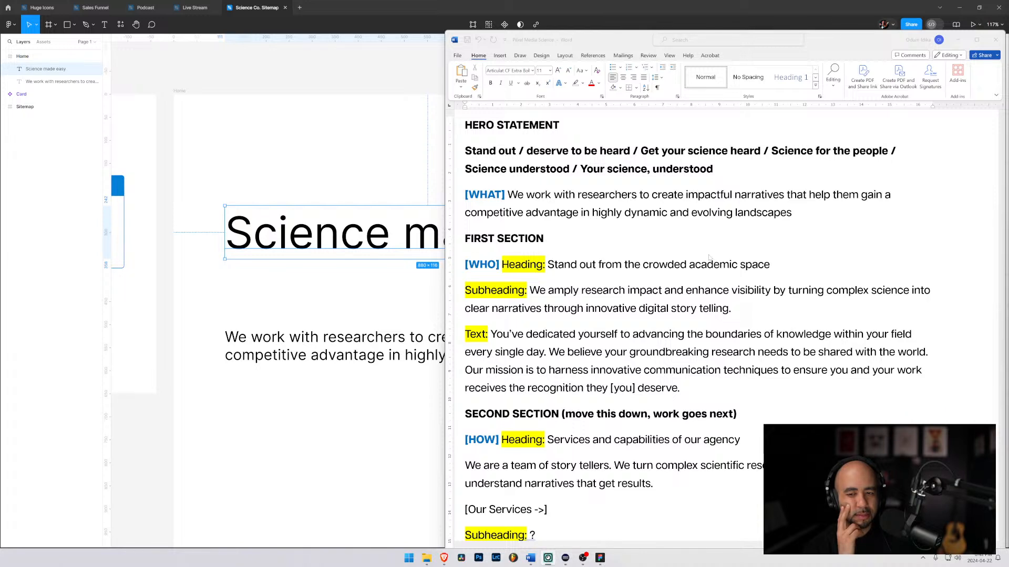
Switch to Figma and replace the "Science made easy" headline in the Home frame with "Your science, understood."
double_click(343, 235)
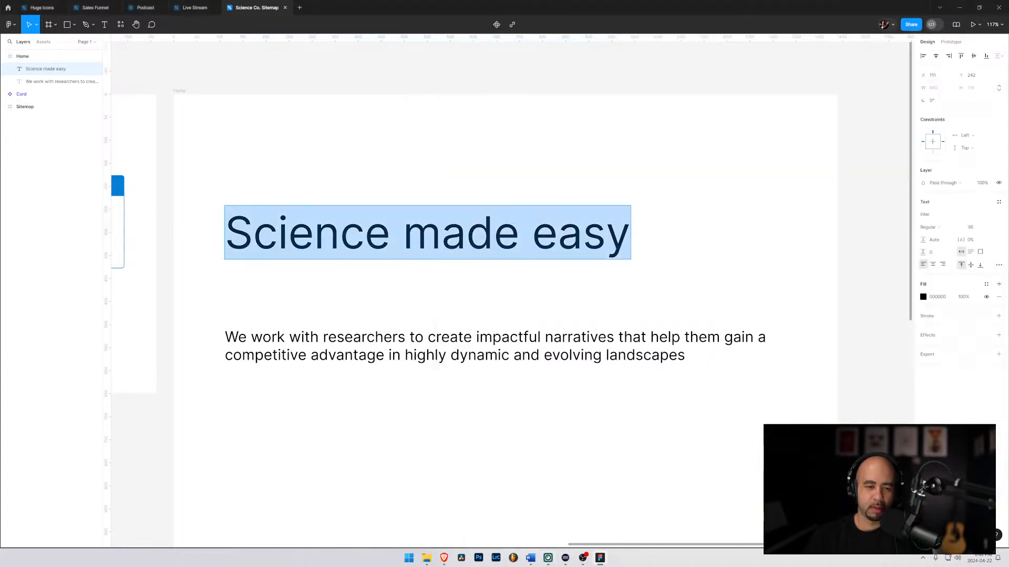
text(Your sicn)
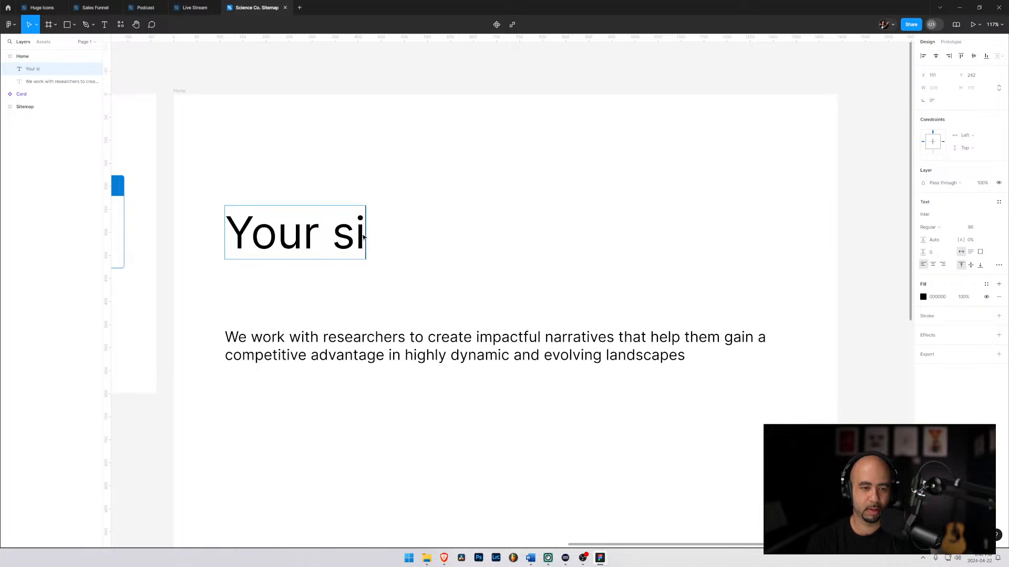
key(BackSpace)
key(BackSpace)
key(BackSpace)
text(cience,)
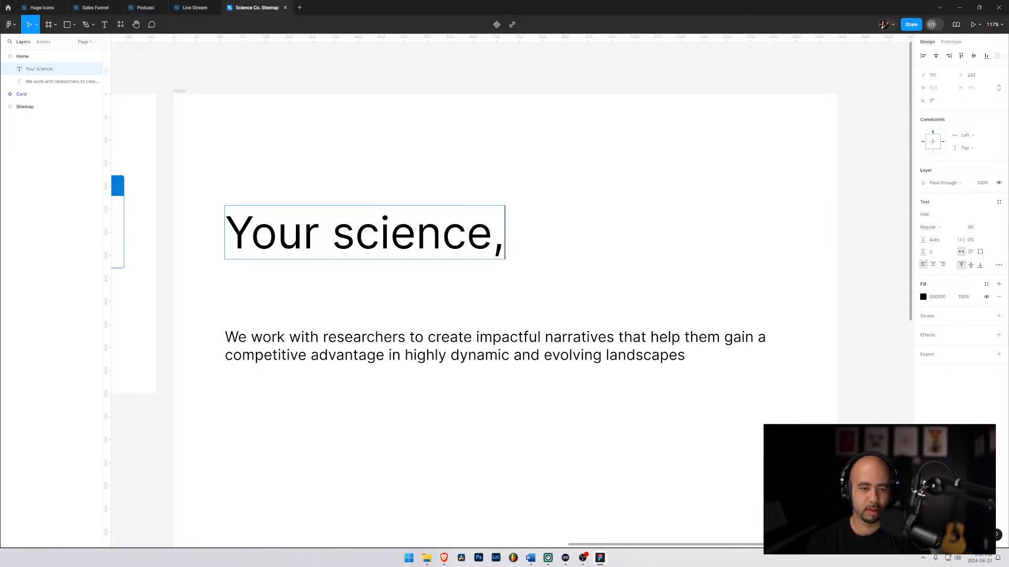
key(Return)
key(BackSpace)
text(under)
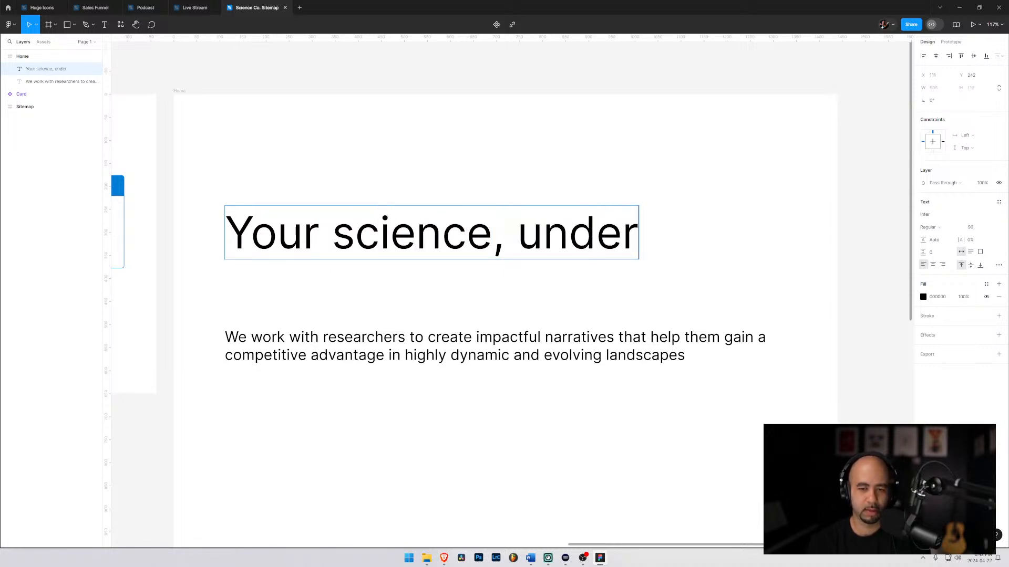
text(stood.)
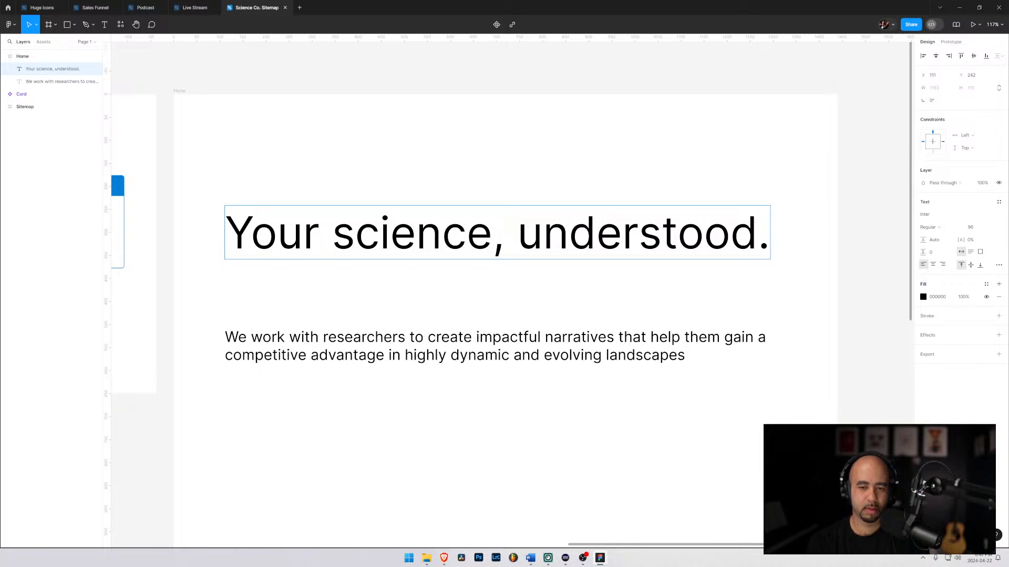
key(Escape)
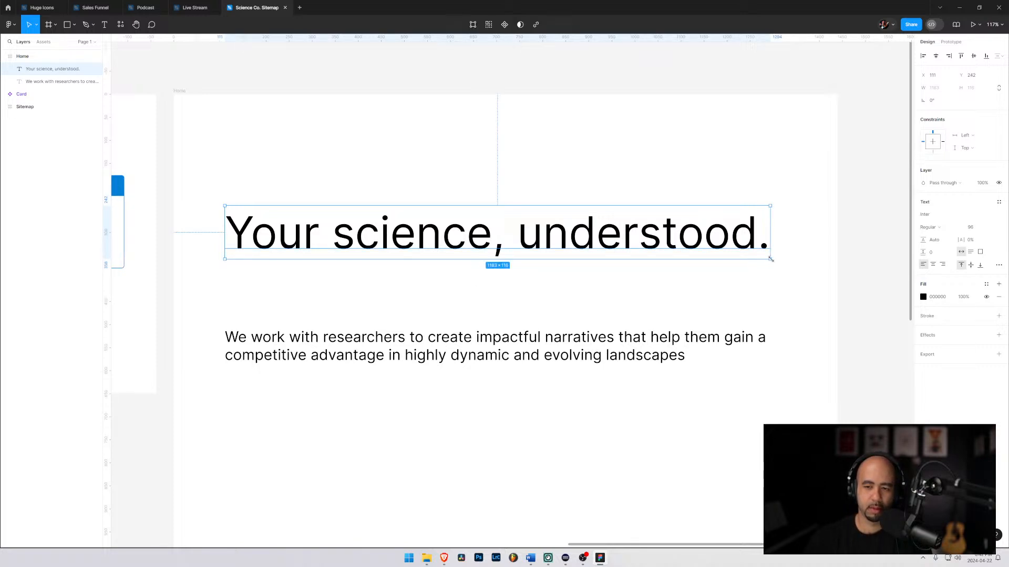
Resize the headline's text box to about 737 × 232 so it wraps onto two lines, and raise it to about Y 178
drag(770, 259, 563, 315)
drag(460, 286, 458, 244)
click(669, 436)
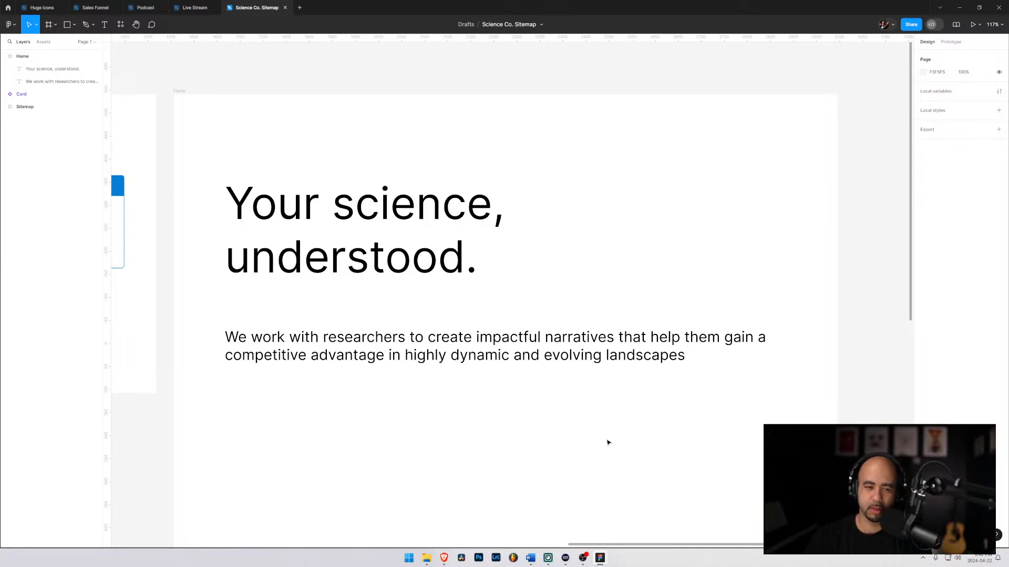
Switch to Word and append "/ Science made easy" to the hero headline options
key(alt+Tab)
key(alt+Tab)
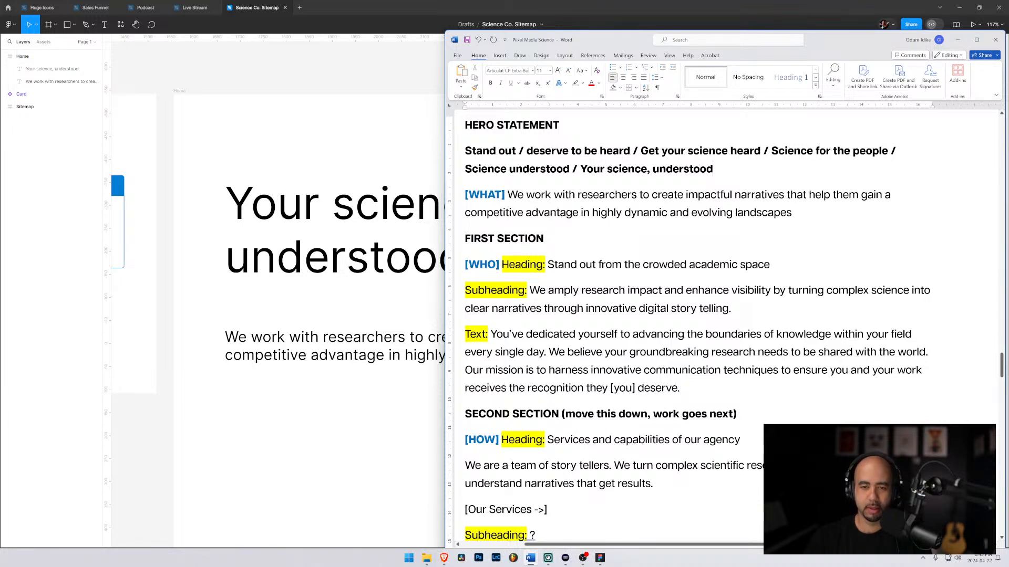
text(/)
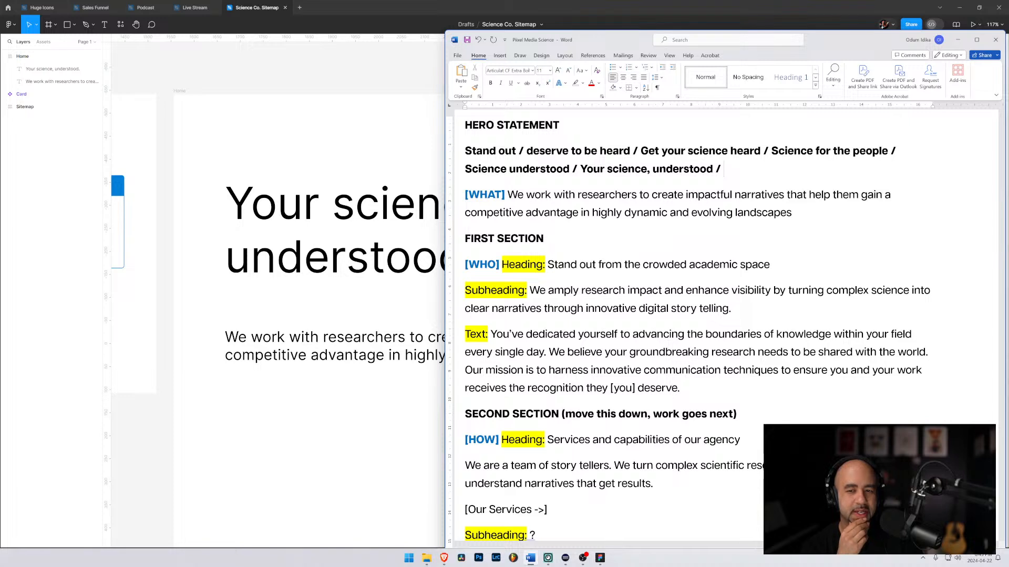
text(Sc)
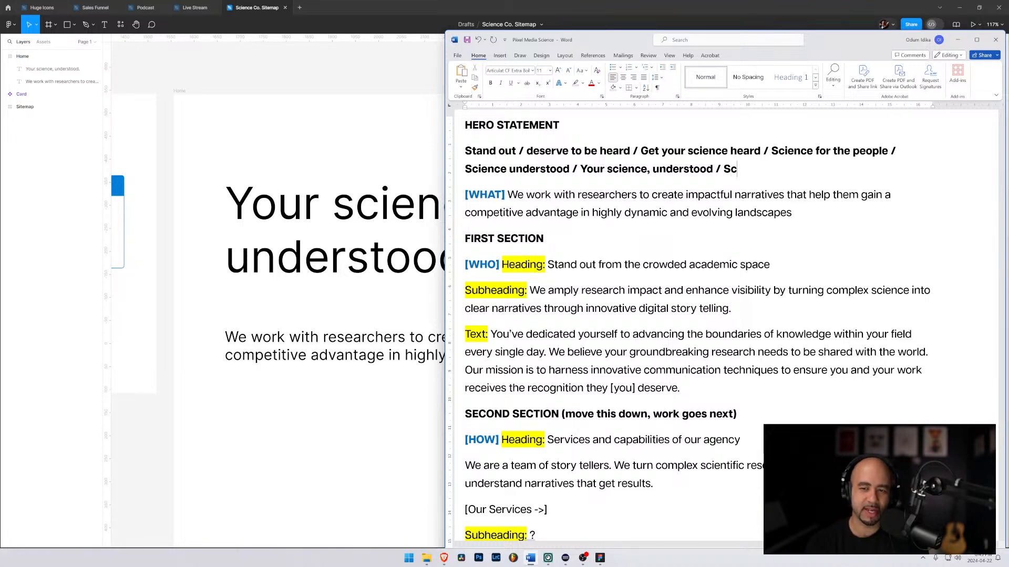
text(ience made easy)
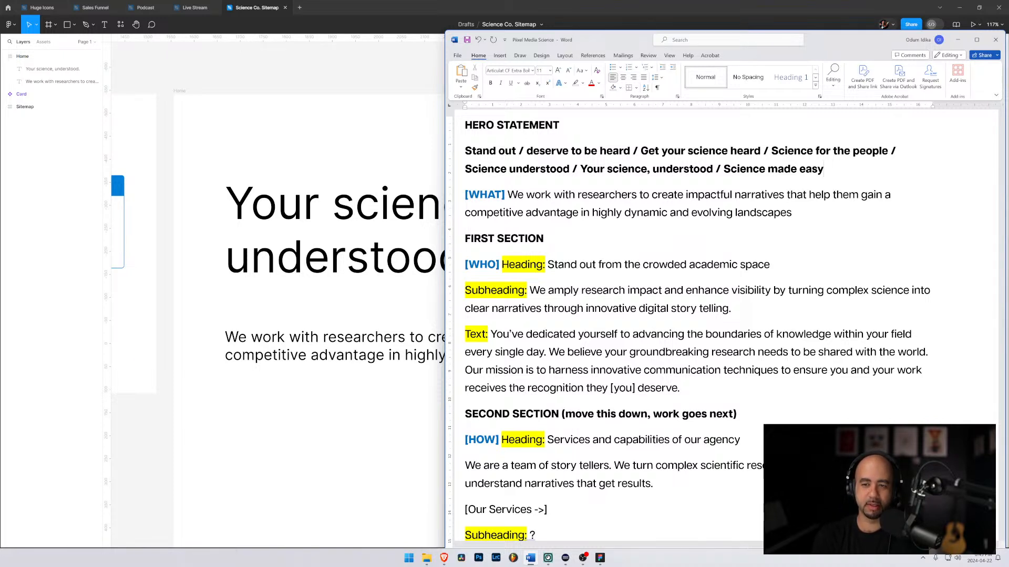
Add "/ Science meets story" as a further option at the end of the hero headline line
text(/ Scie)
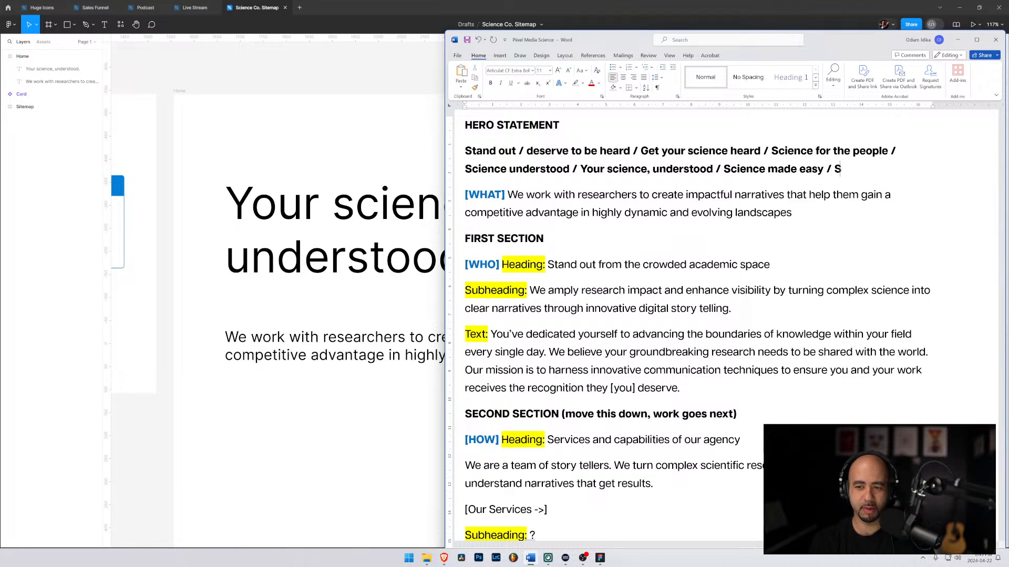
text(nce meets)
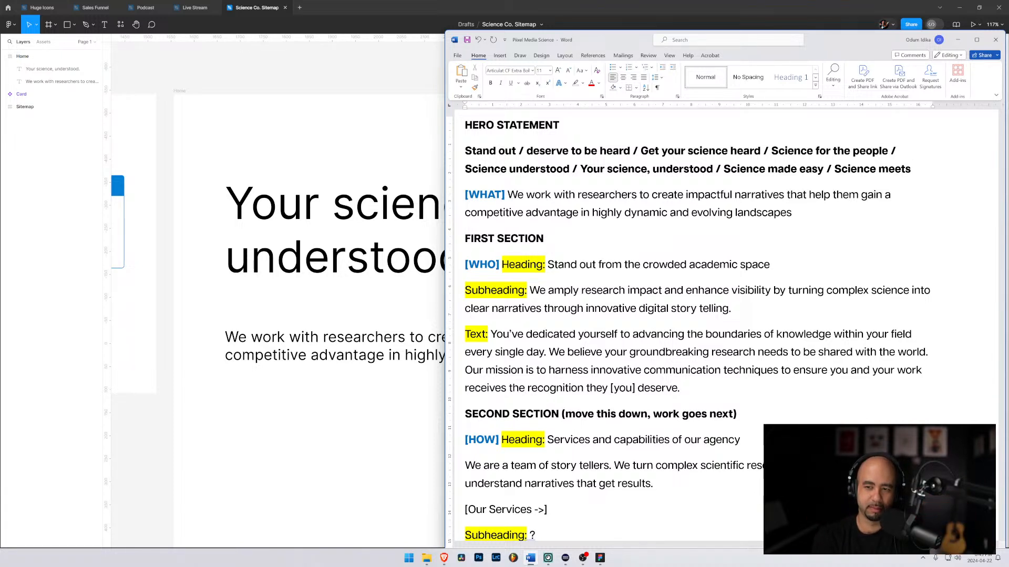
text(story)
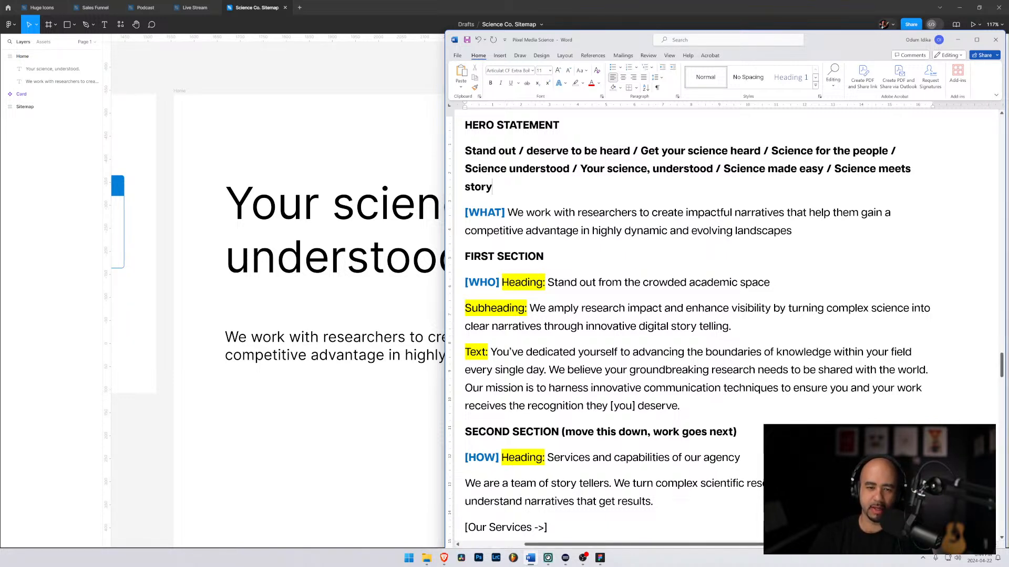
drag(508, 212, 780, 213)
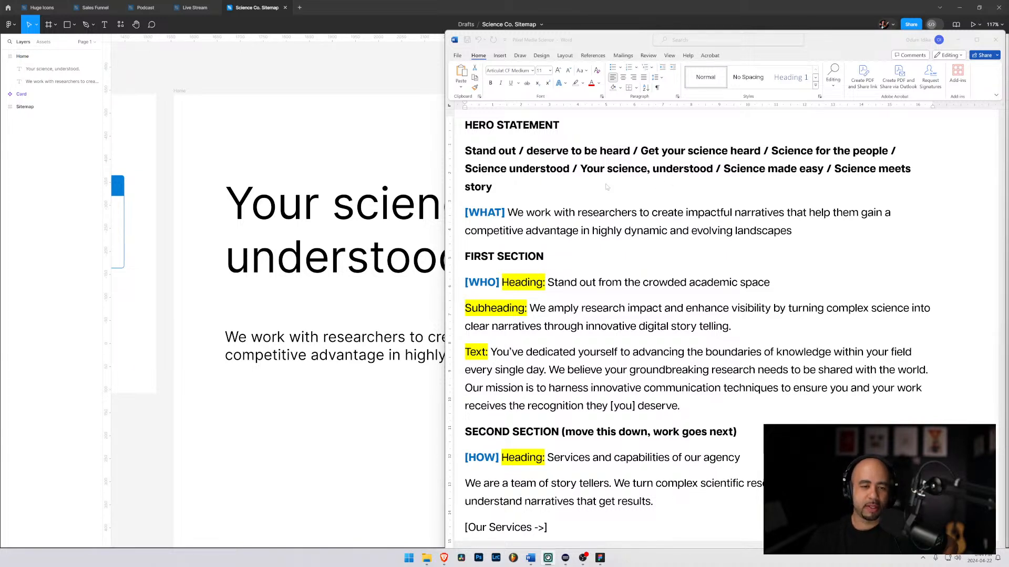
Switch to Figma, duplicate the "Your science, understood." headline and place one copy beside the original at about X 790, Y 173
click(384, 206)
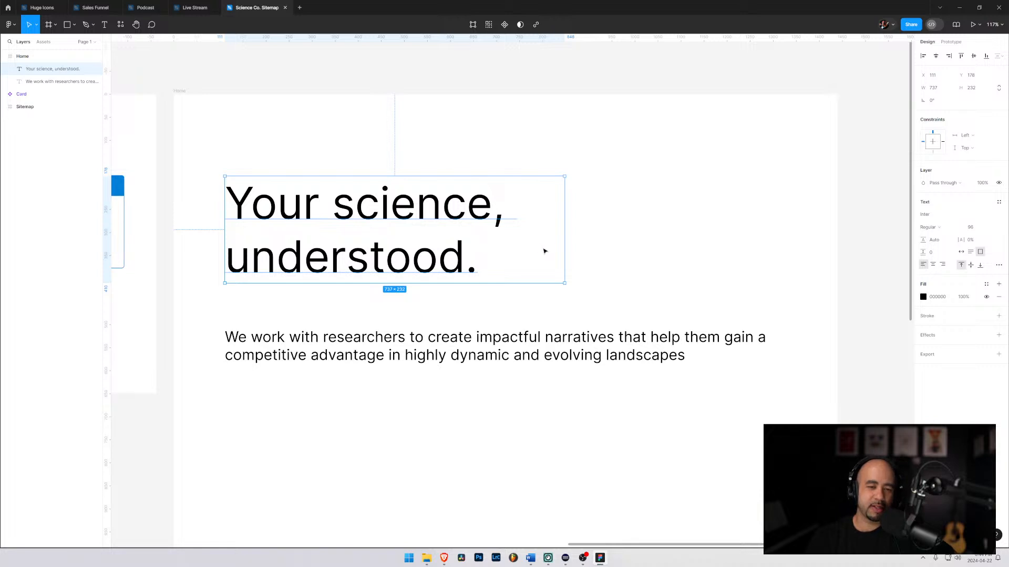
key(Escape)
click(444, 252)
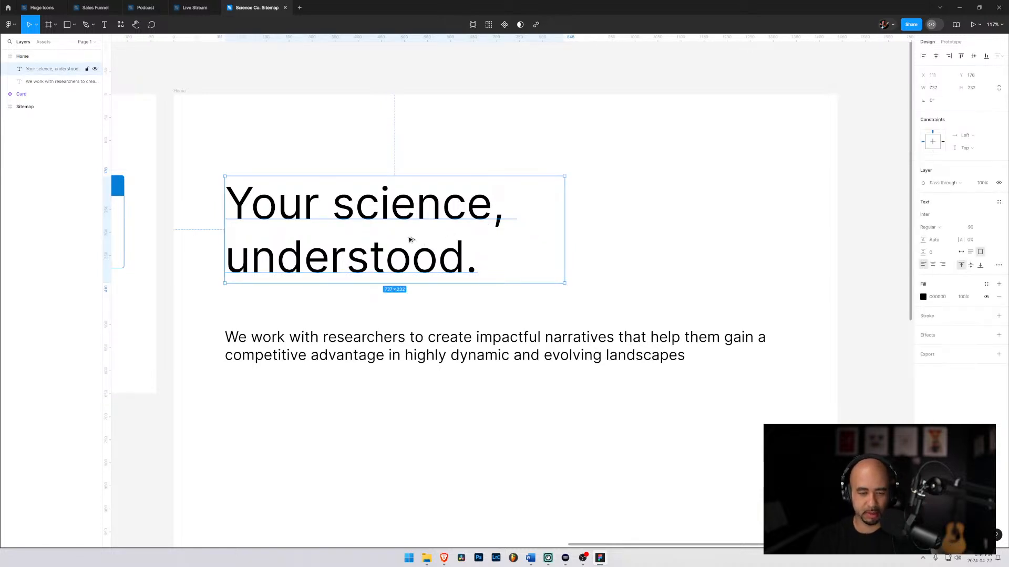
alt+drag(411, 240, 728, 245)
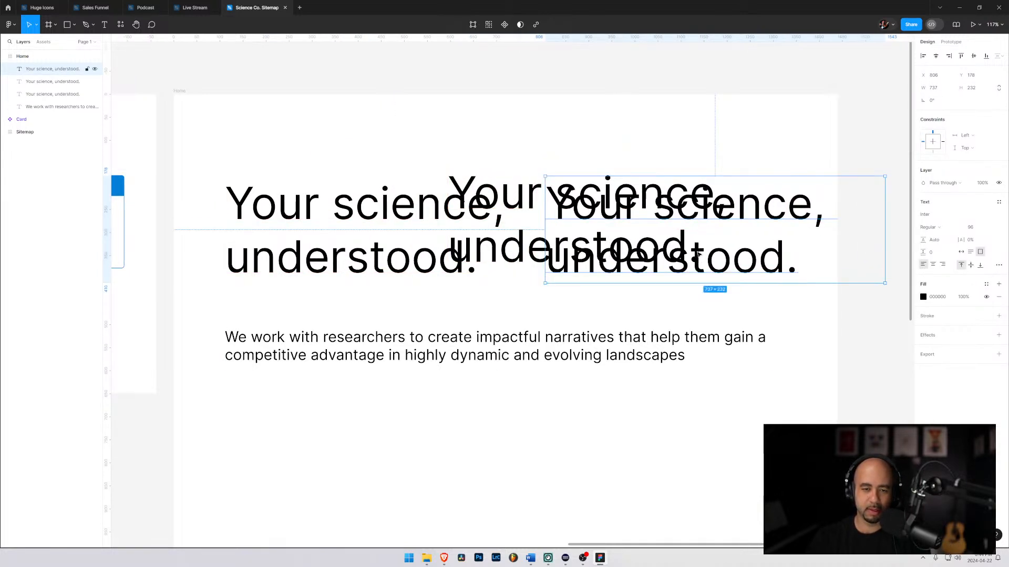
key(ctrl+z)
drag(513, 202, 603, 213)
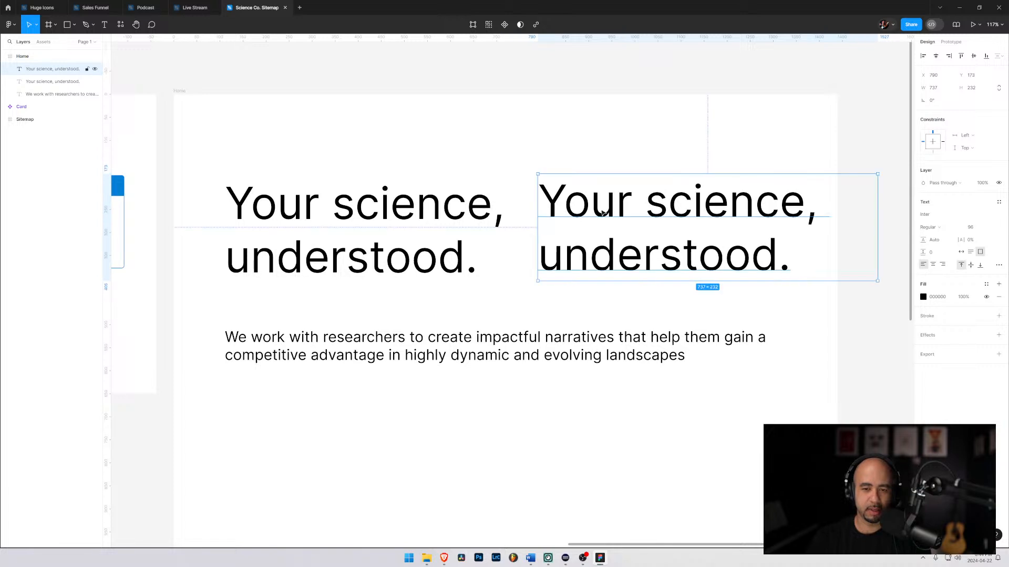
Replace the text of the duplicated headline with "Science"
key(Return)
text(Sc)
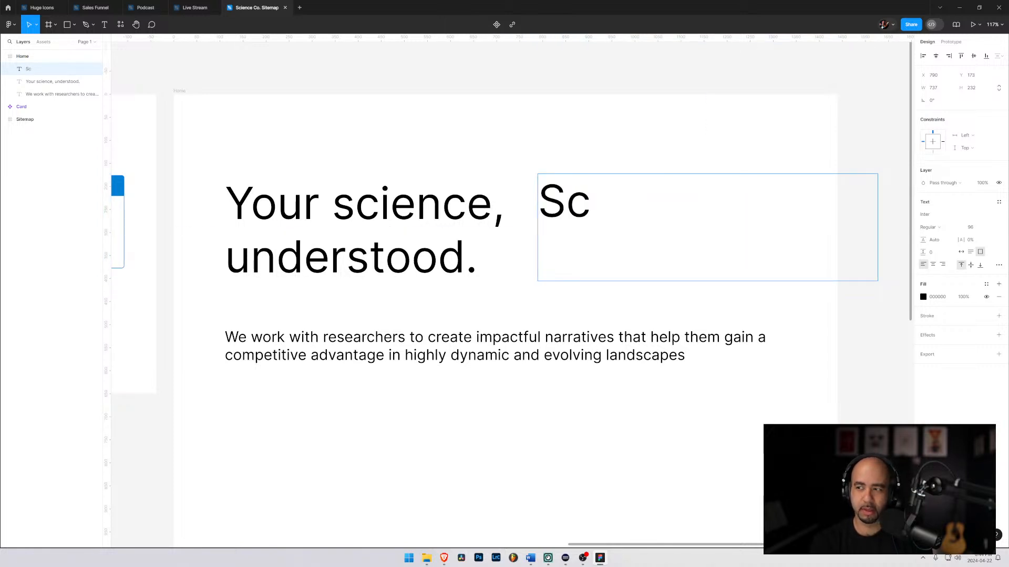
text(ience)
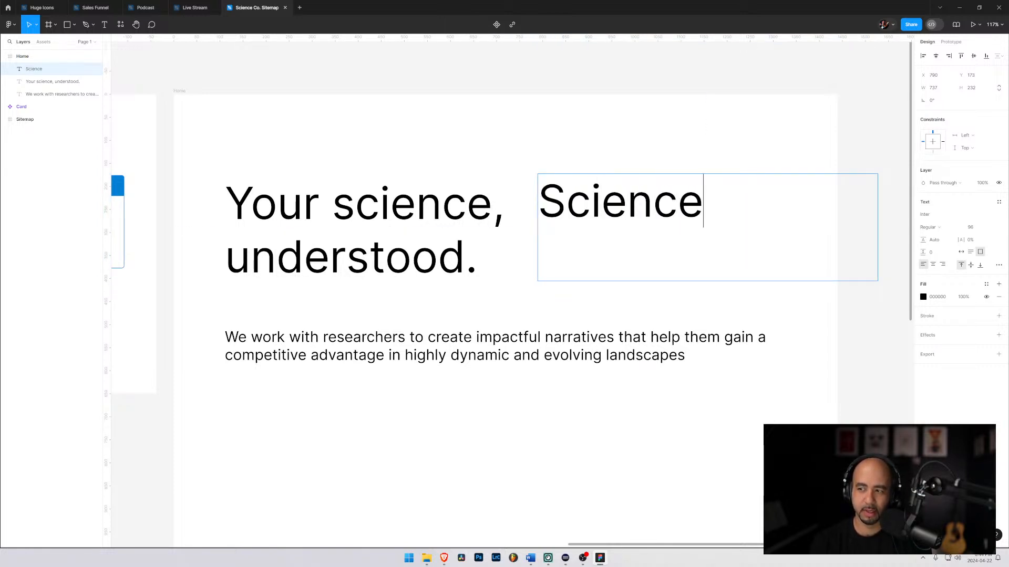
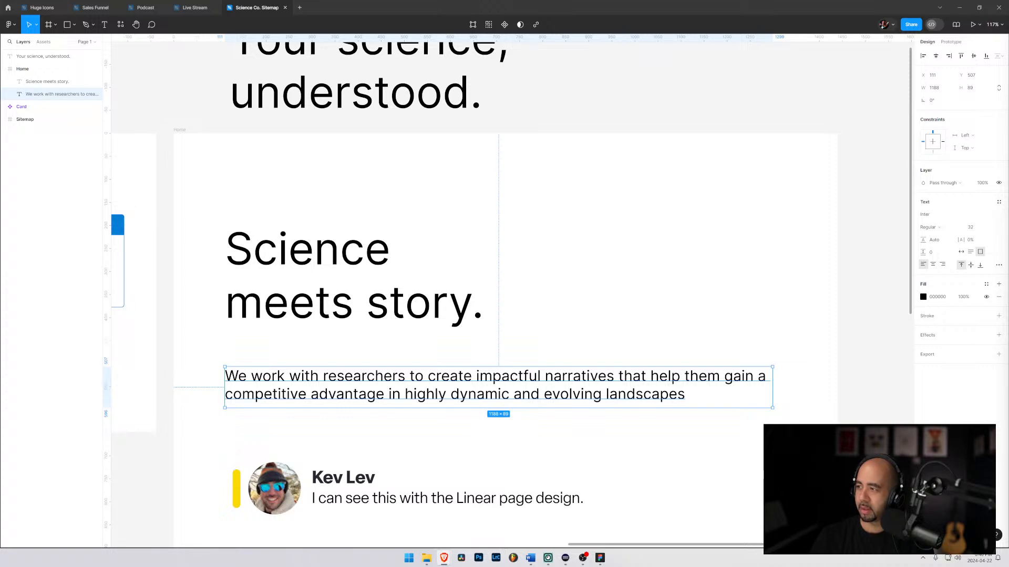
Switch to the Brave window with the mathematical golden ratio images, look through them beside the wireframe, and minimize the window
drag(337, 566, 584, 51)
scroll(546, 239, up, 10)
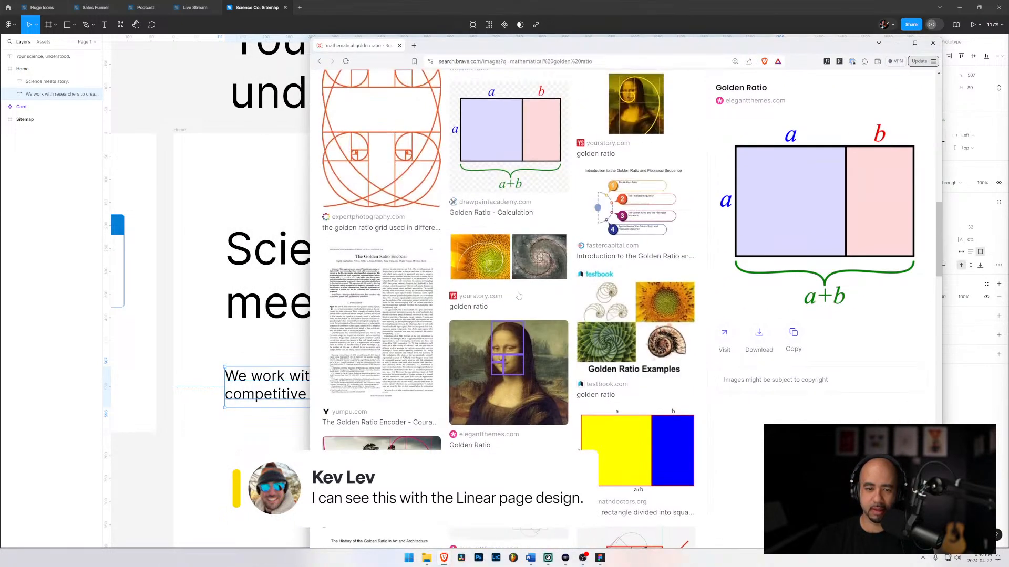
scroll(374, 305, up, 3)
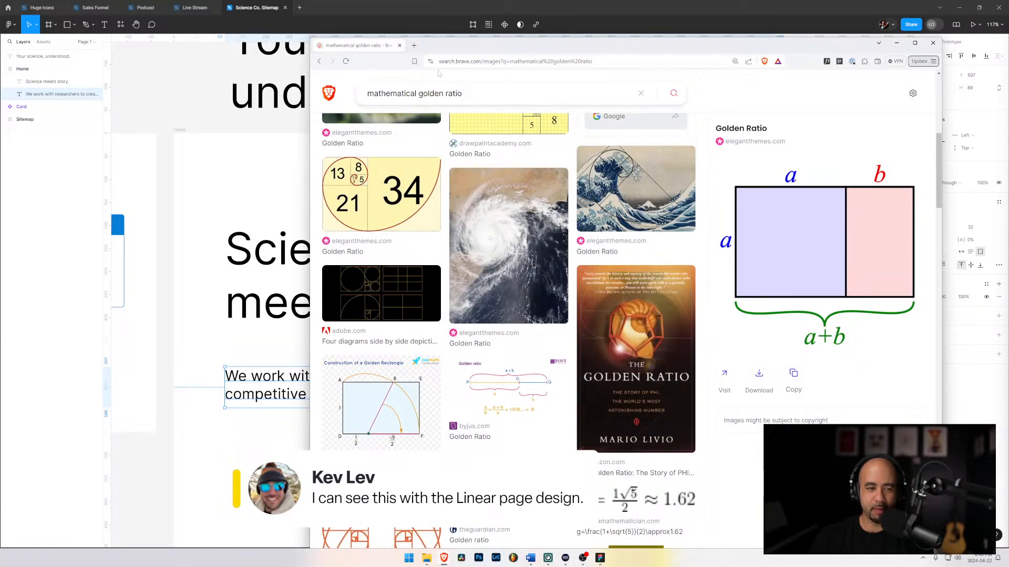
drag(454, 49, 706, 333)
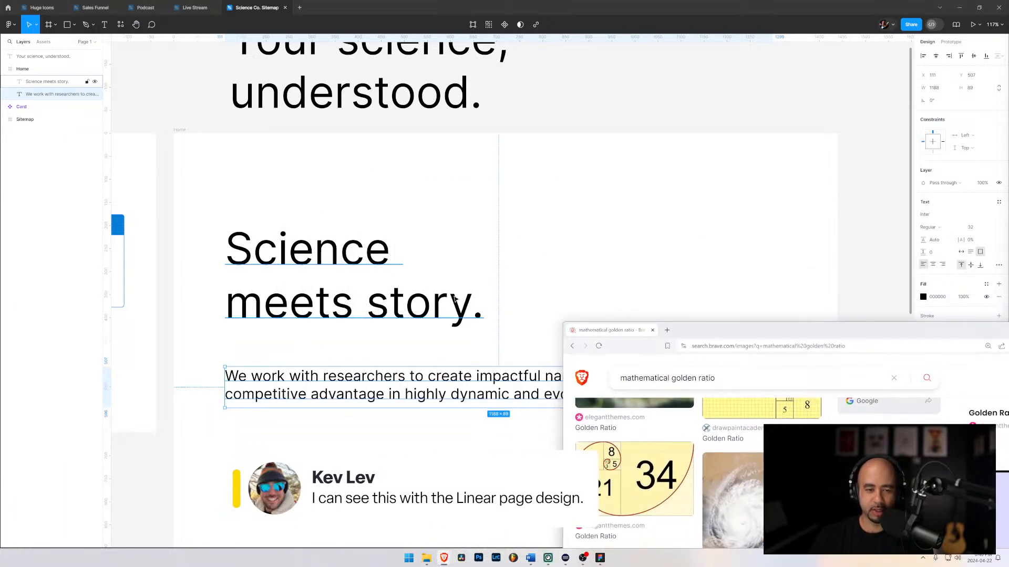
drag(690, 331, 592, 149)
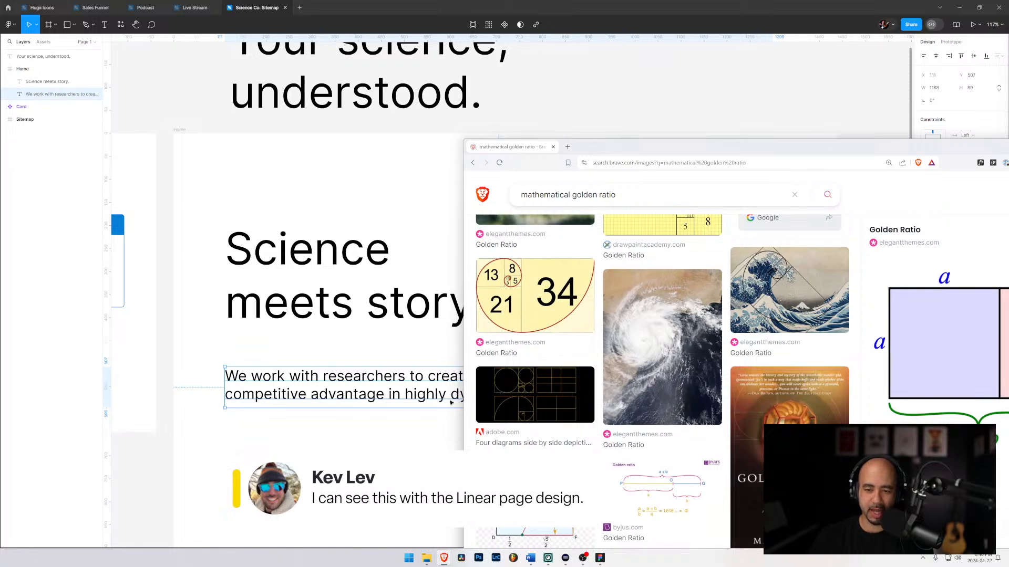
scroll(301, 257, down, 1)
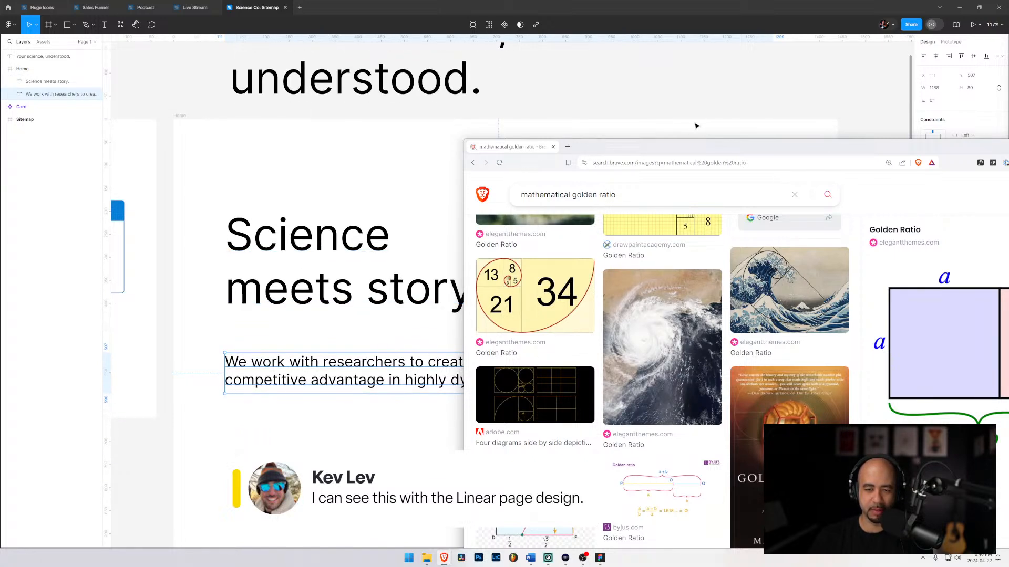
drag(670, 153, 538, 77)
scroll(577, 294, down, 5)
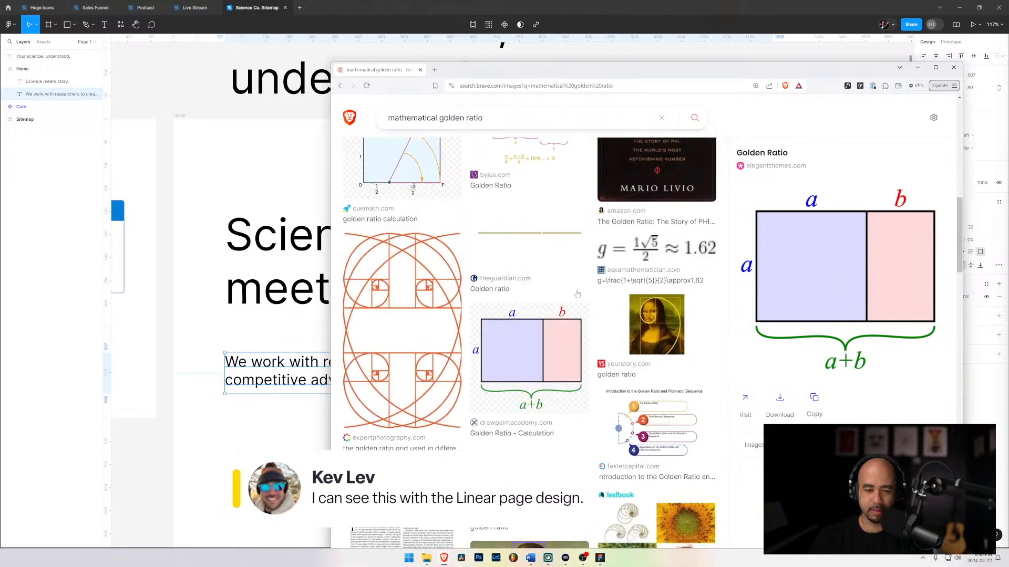
scroll(577, 293, up, 6)
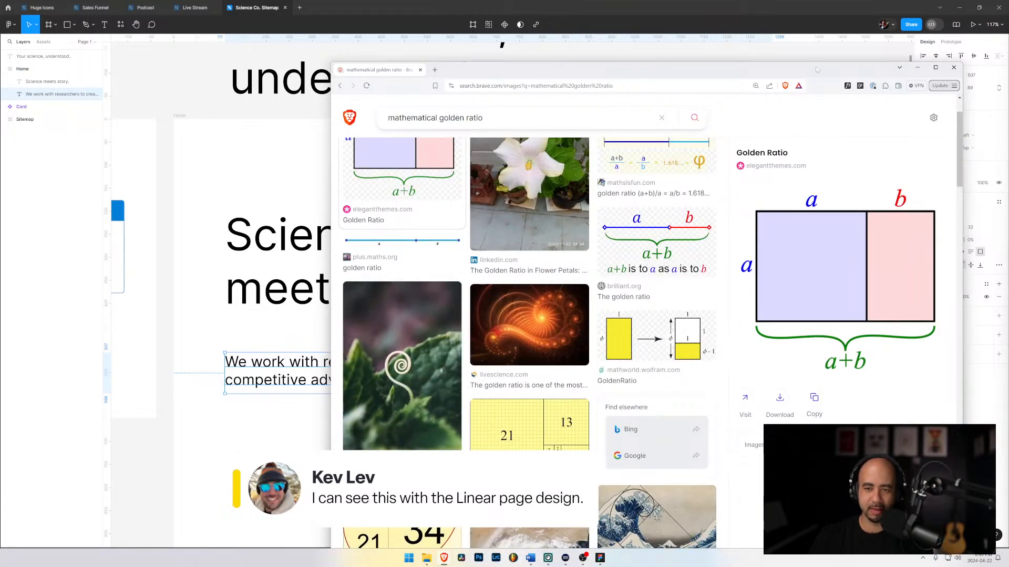
click(917, 67)
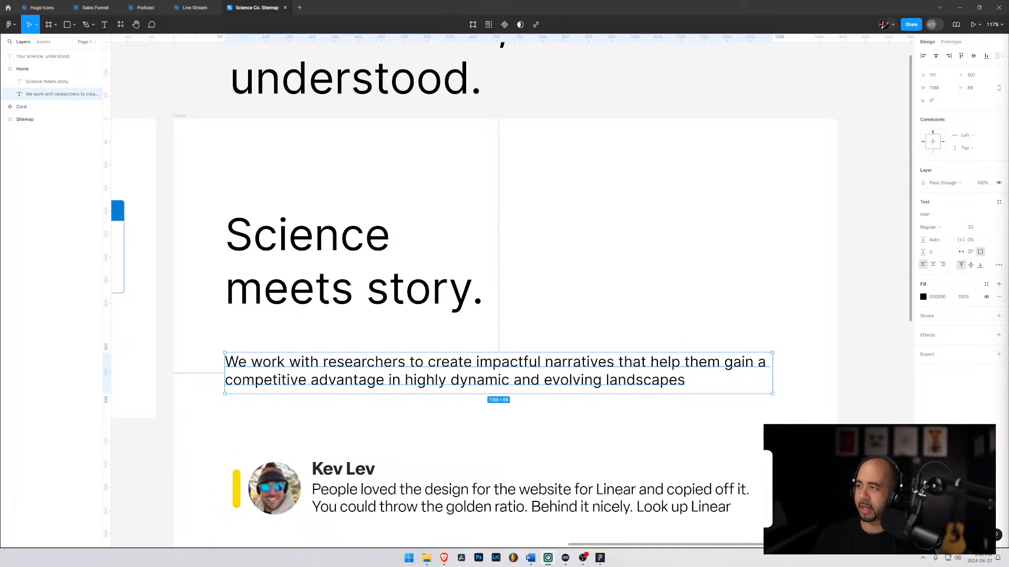
Reopen the Brave window, search for "linear page design" and show all result types instead of images only
mouse_move(444, 557)
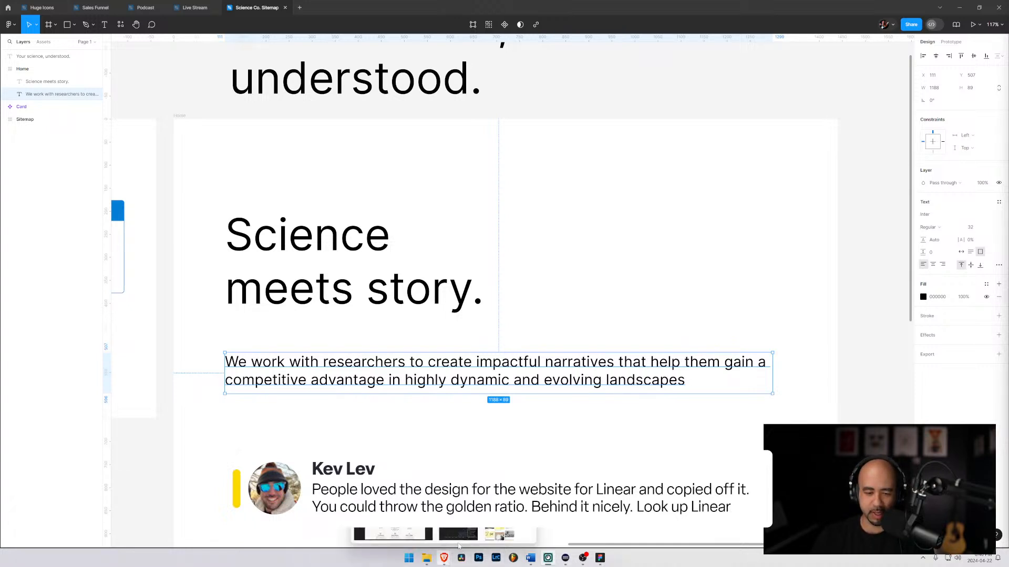
click(458, 535)
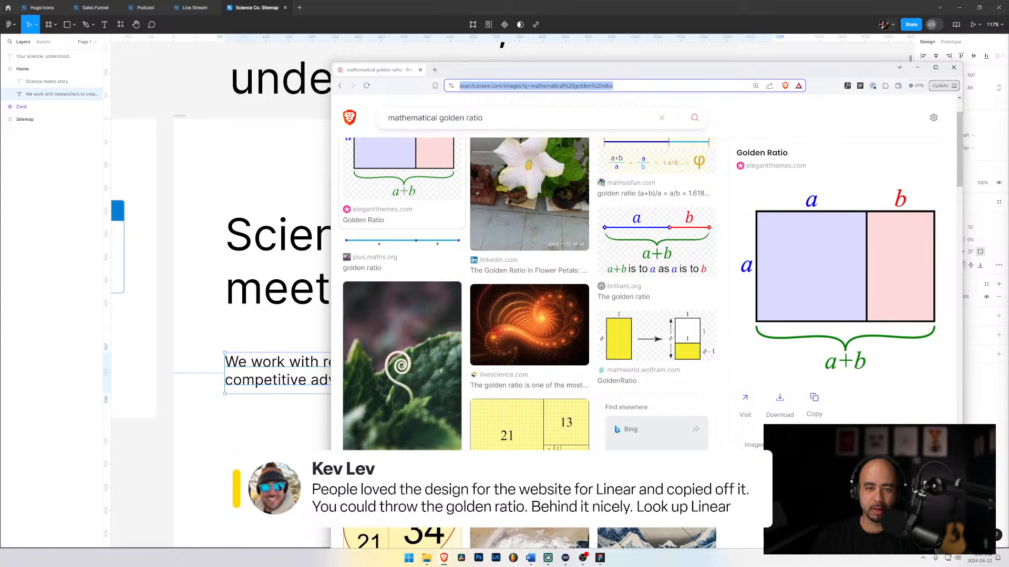
drag(499, 118, 324, 122)
text(linea)
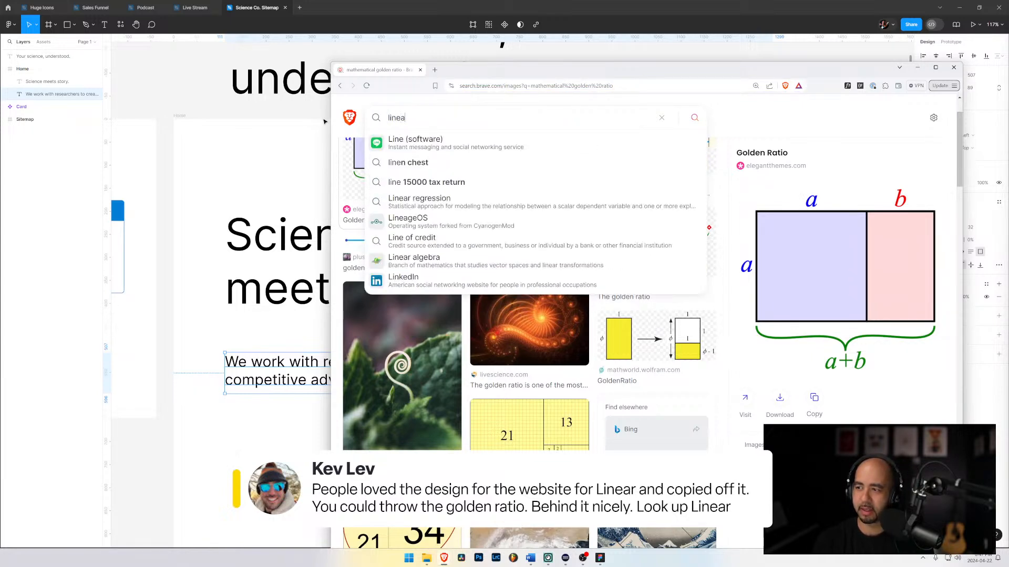
text(r page design)
key(Return)
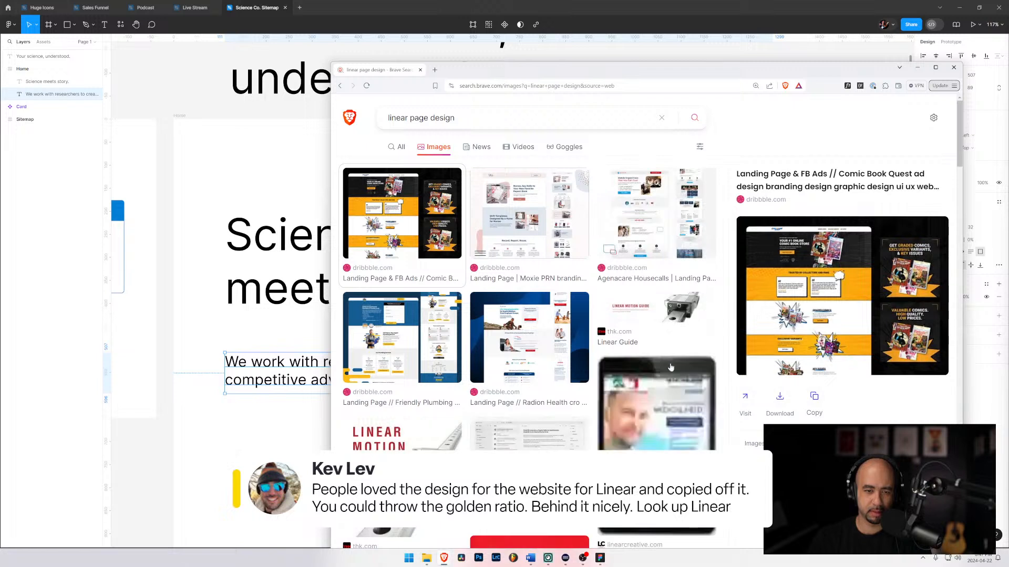
click(399, 148)
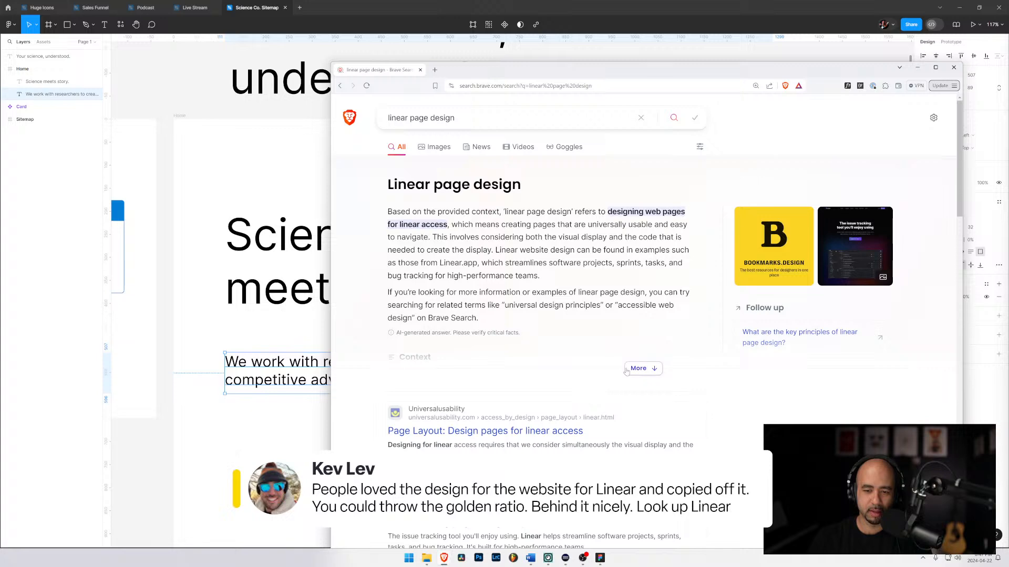
Examine the Niceverynice "Linear Website Design: UI/UX Patterns" result for layout examples and return to the search results
scroll(452, 366, down, 3)
scroll(452, 366, up, 3)
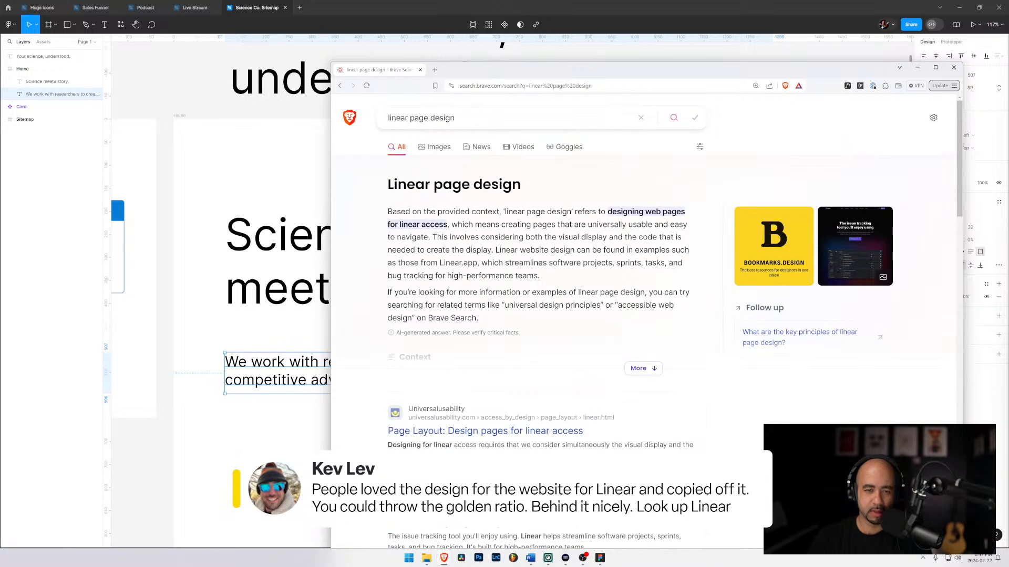
scroll(481, 358, down, 4)
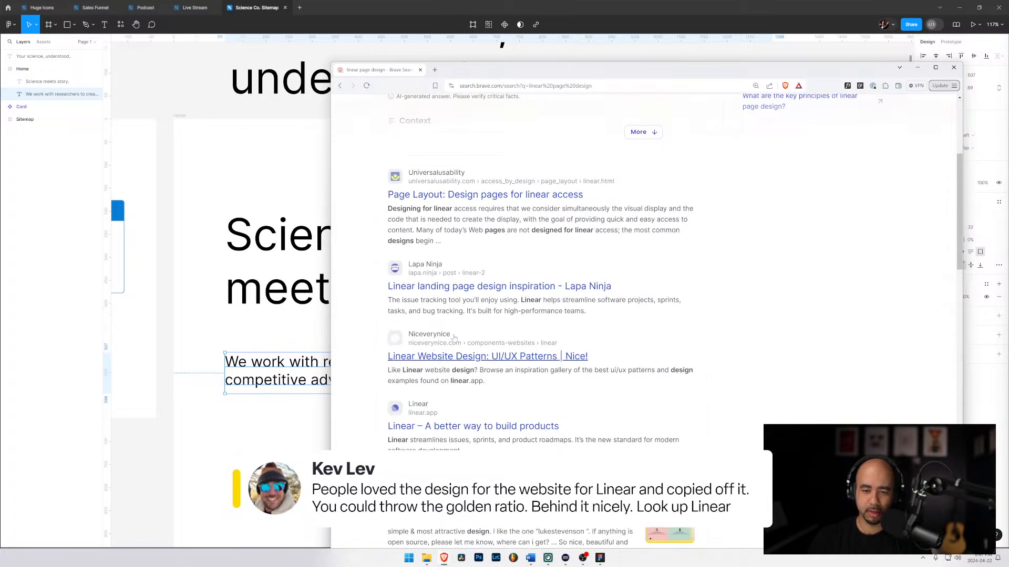
click(465, 361)
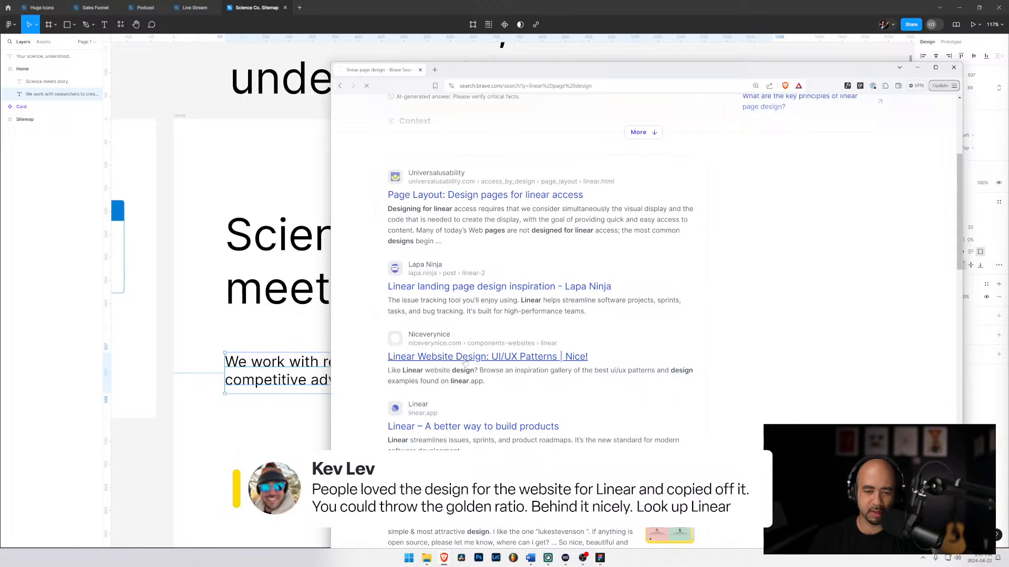
scroll(464, 361, down, 4)
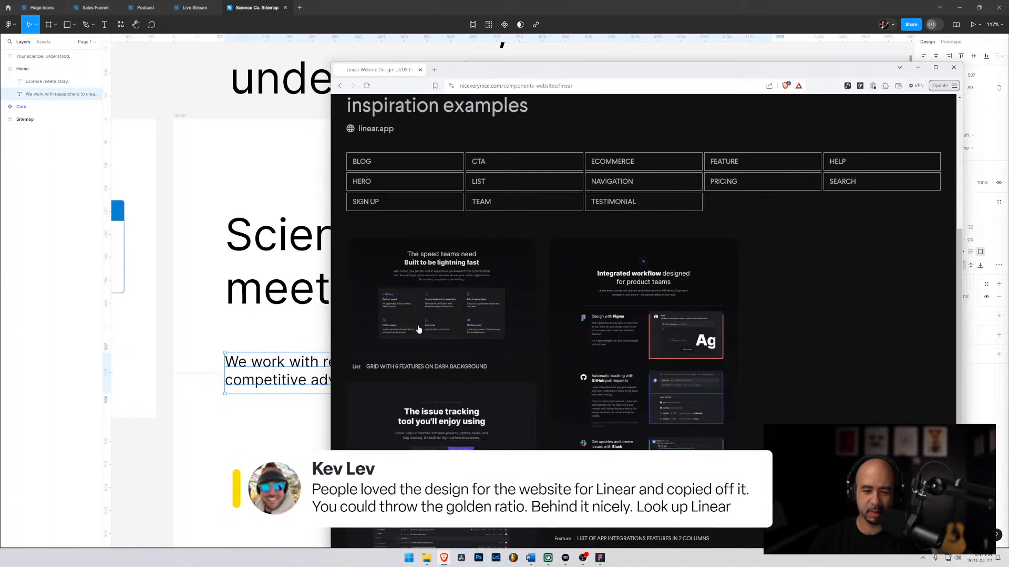
scroll(419, 329, down, 3)
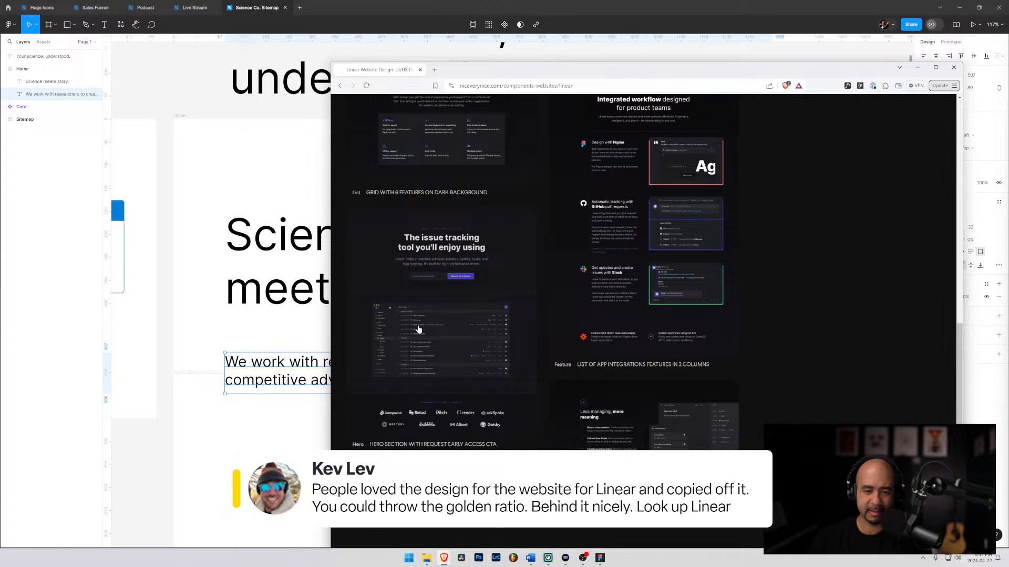
scroll(419, 330, up, 10)
key(alt+Left)
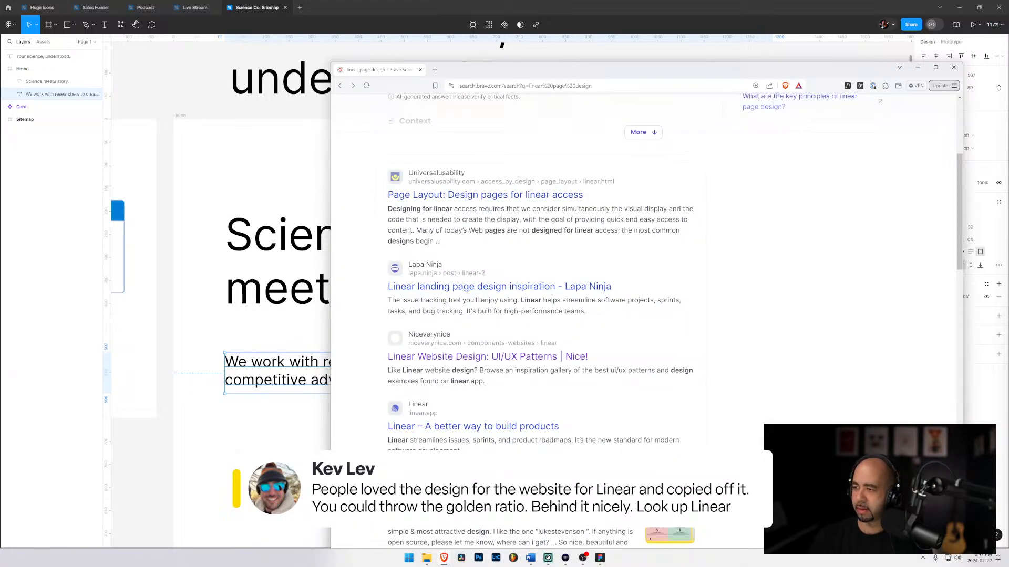
Read through the Universalusability article "Page Layout: Design pages for linear access" and return to the search results
scroll(551, 320, up, 2)
click(551, 316)
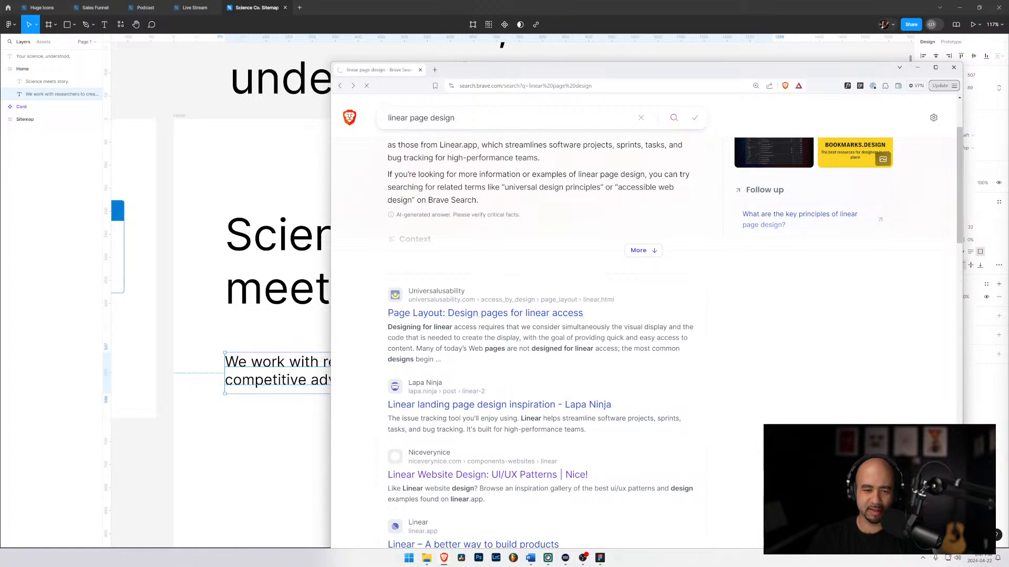
scroll(522, 345, down, 6)
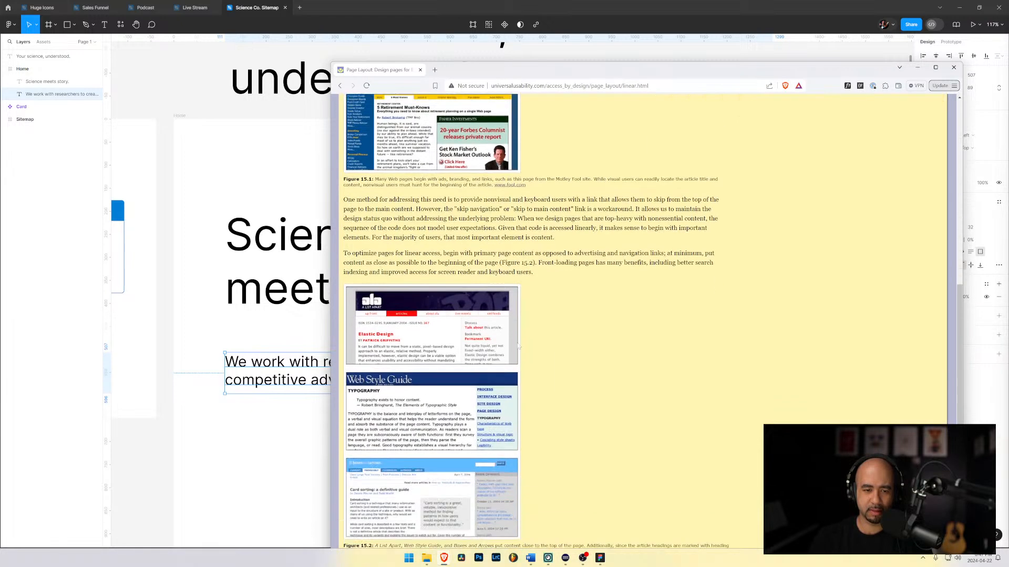
scroll(522, 345, up, 4)
scroll(523, 345, up, 3)
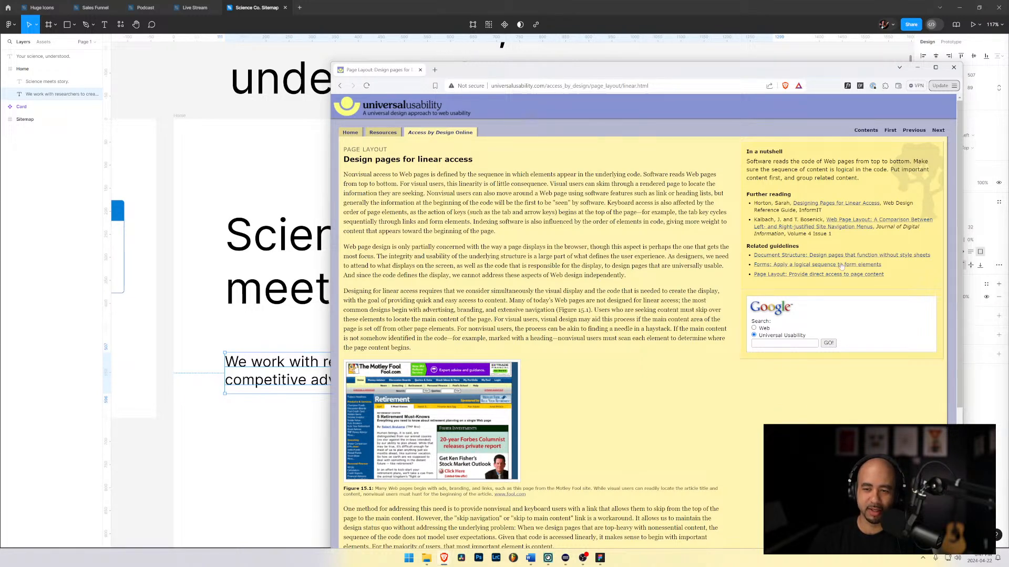
scroll(677, 276, down, 5)
key(alt+Left)
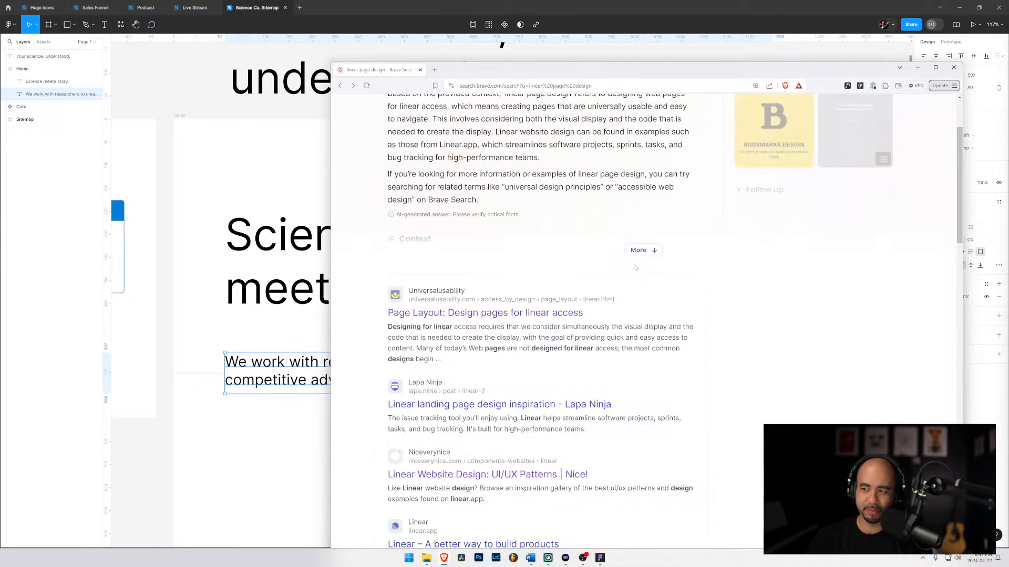
Look further down the search results and open "Linear page examples | Nicelydone"
scroll(623, 318, down, 4)
scroll(623, 318, down, 4)
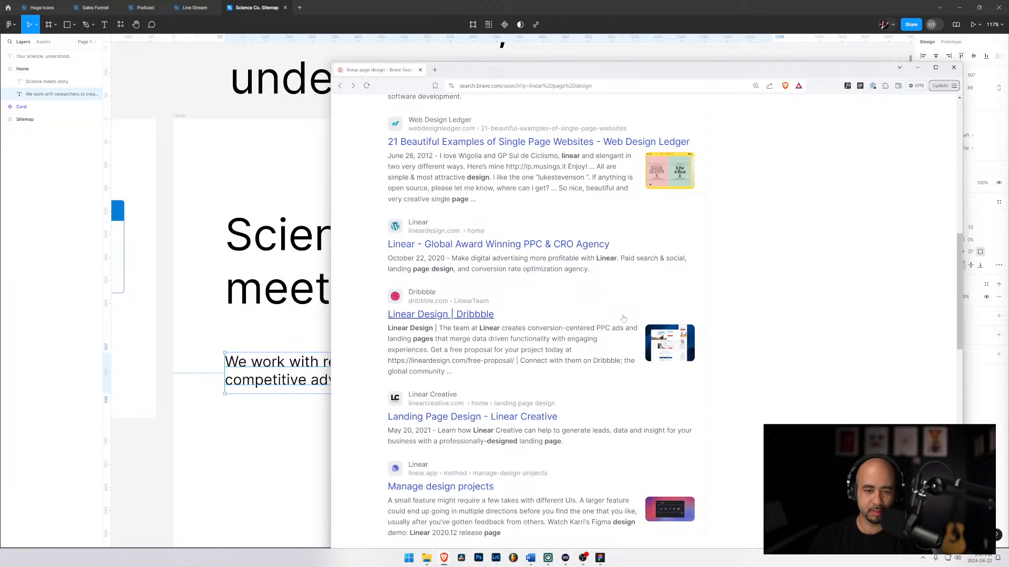
scroll(623, 318, down, 3)
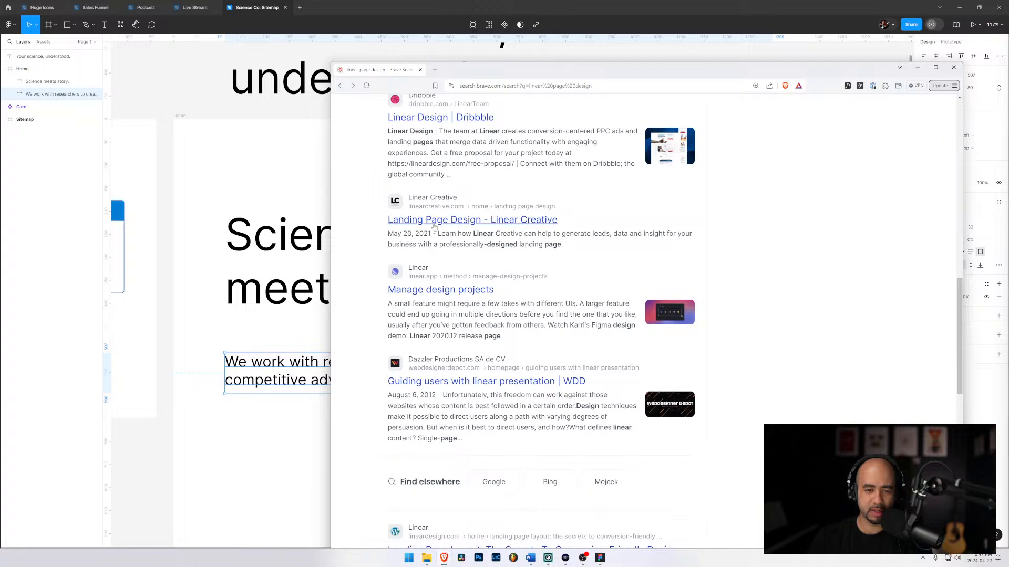
scroll(529, 300, down, 4)
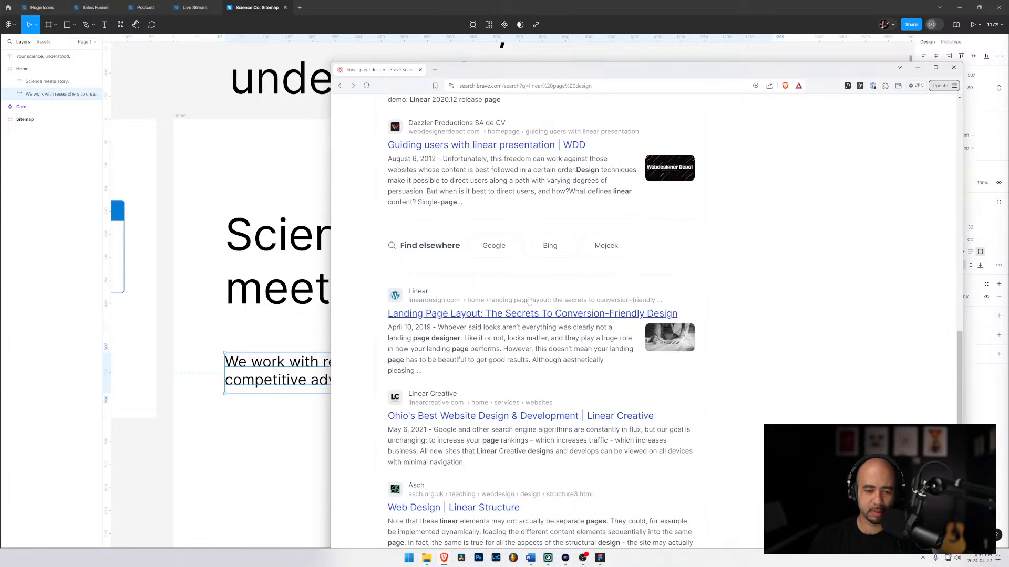
scroll(529, 300, down, 5)
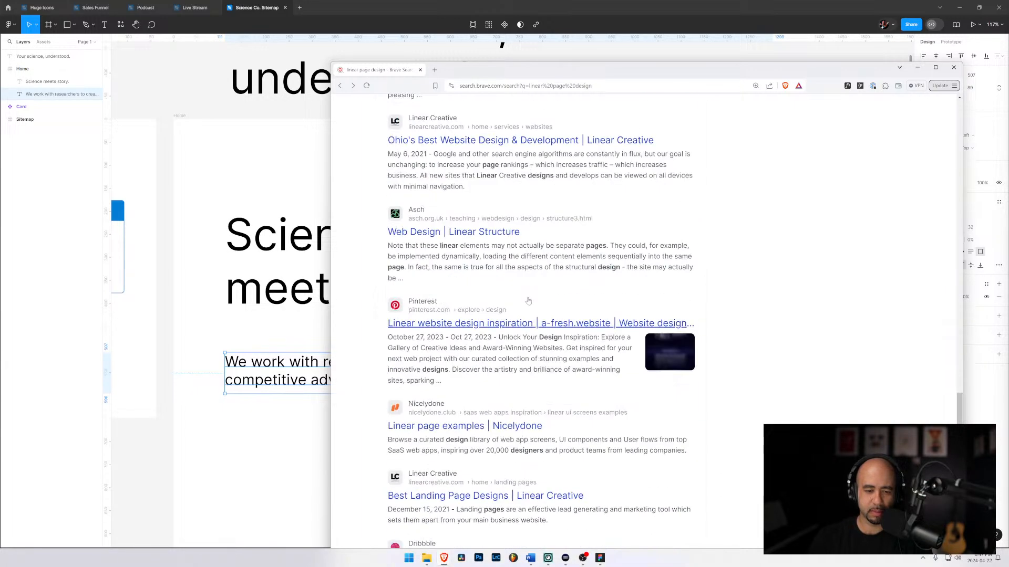
click(481, 427)
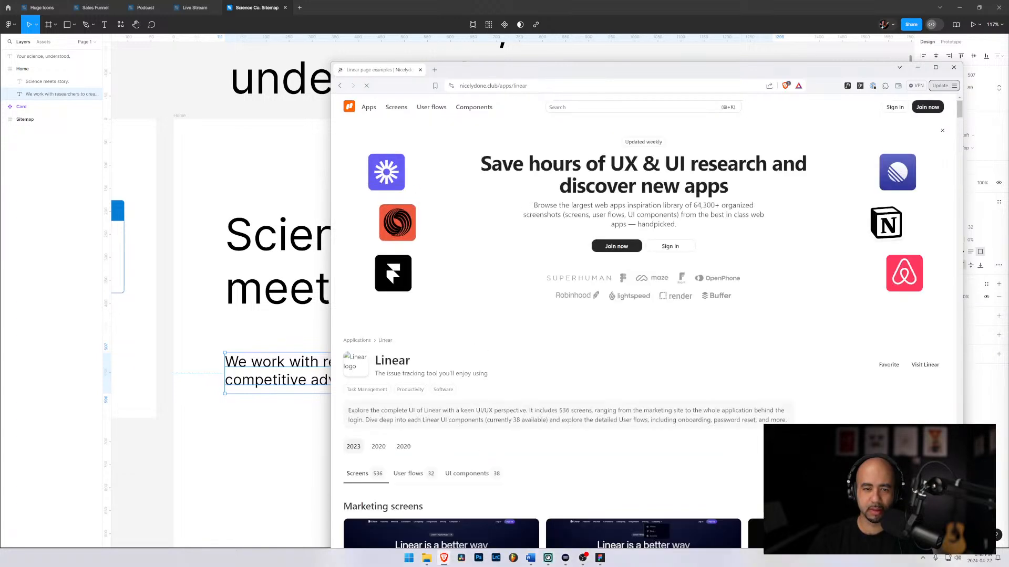
Examine Linear's marketing screens in the Nicelydone gallery for page design inspiration
scroll(545, 349, down, 4)
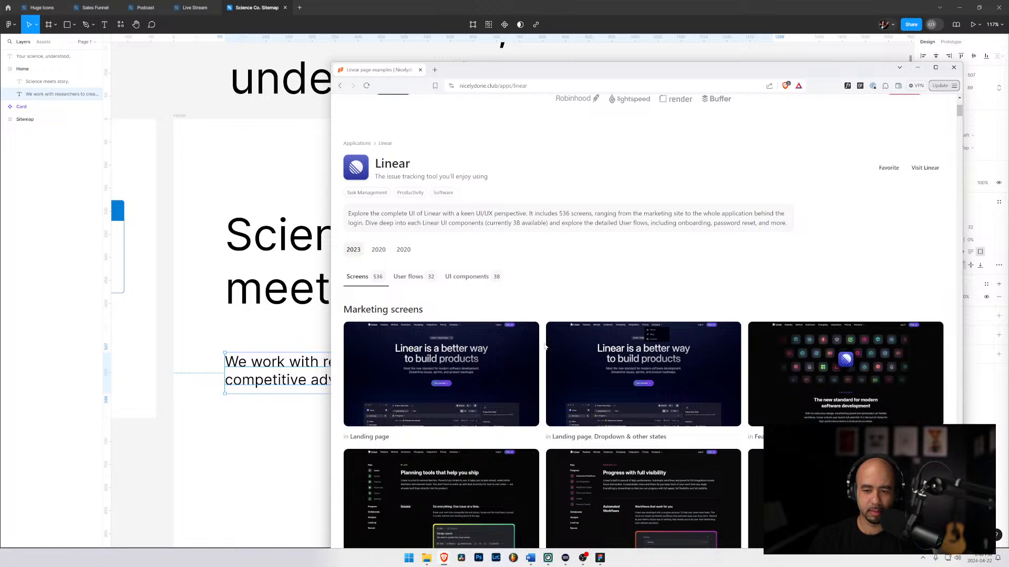
mouse_move(431, 363)
scroll(431, 363, down, 5)
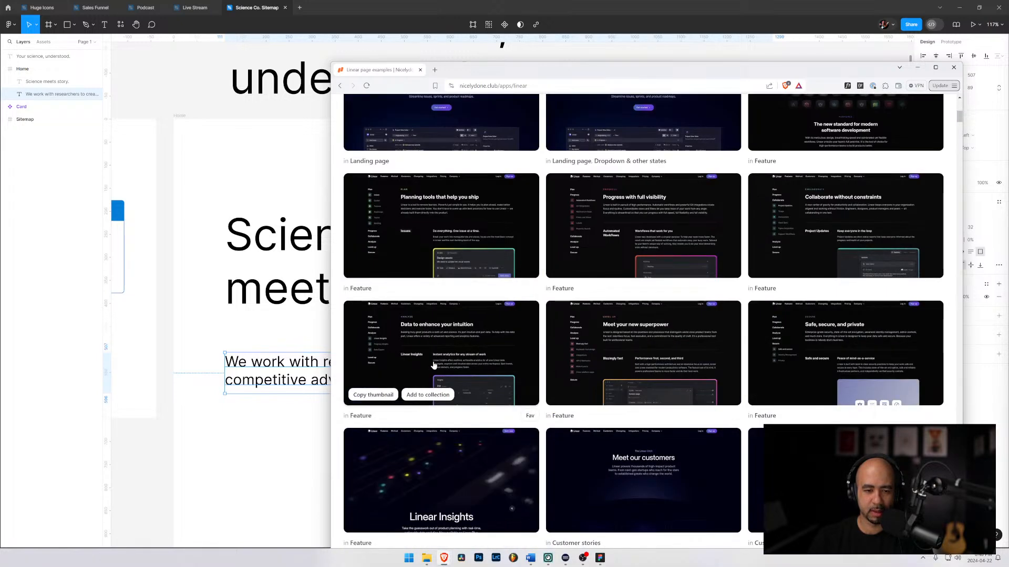
scroll(436, 366, down, 5)
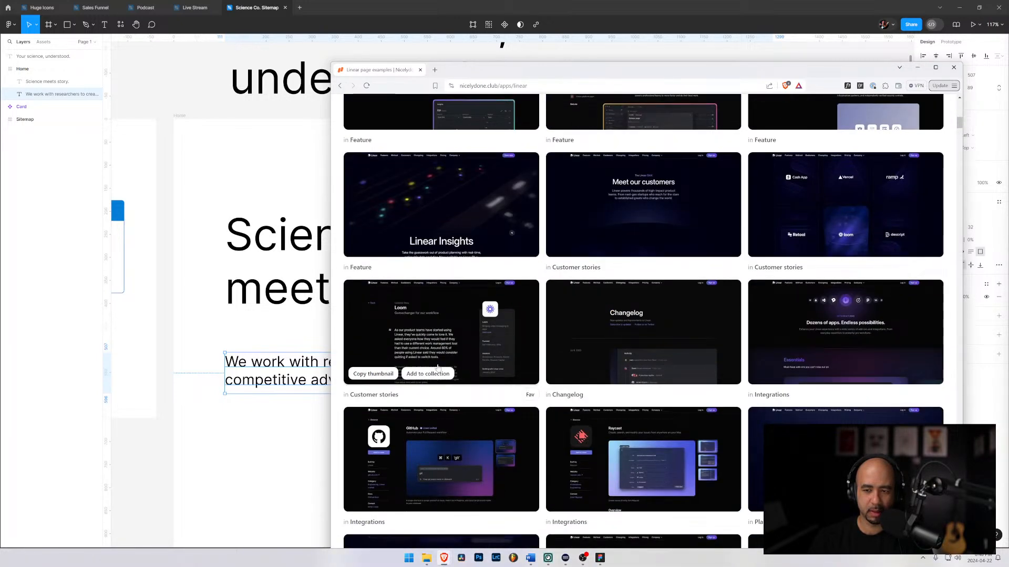
scroll(438, 367, down, 7)
scroll(438, 368, down, 4)
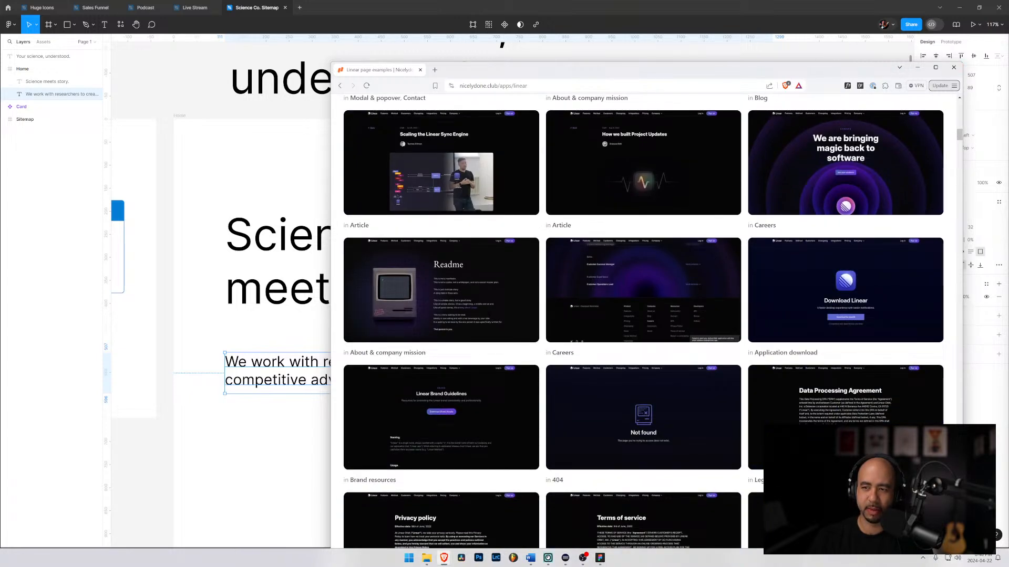
Switch back to Figma, deselect the hero paragraph and review the headline and supporting text in the Home frame
key(alt+Tab)
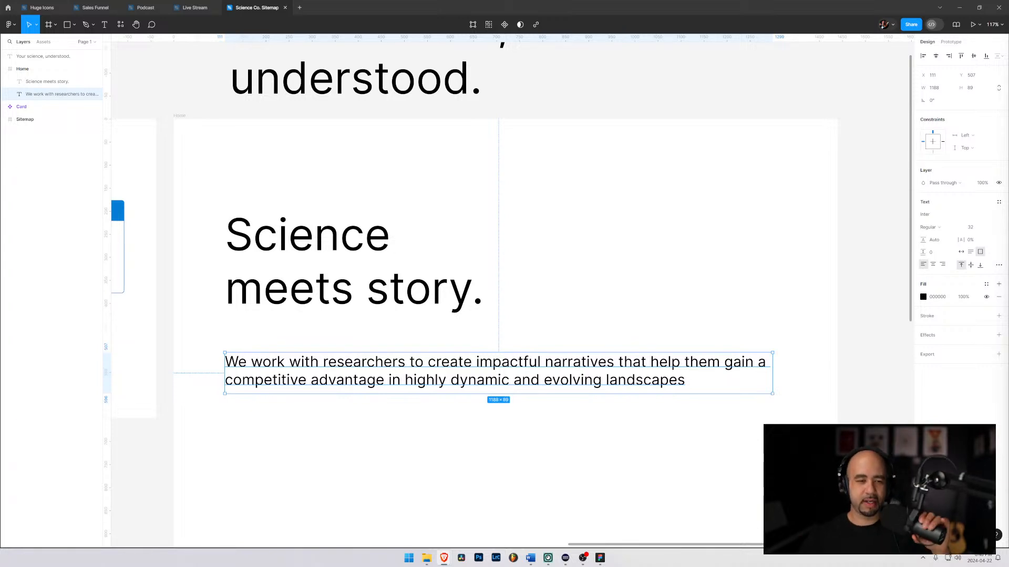
click(620, 96)
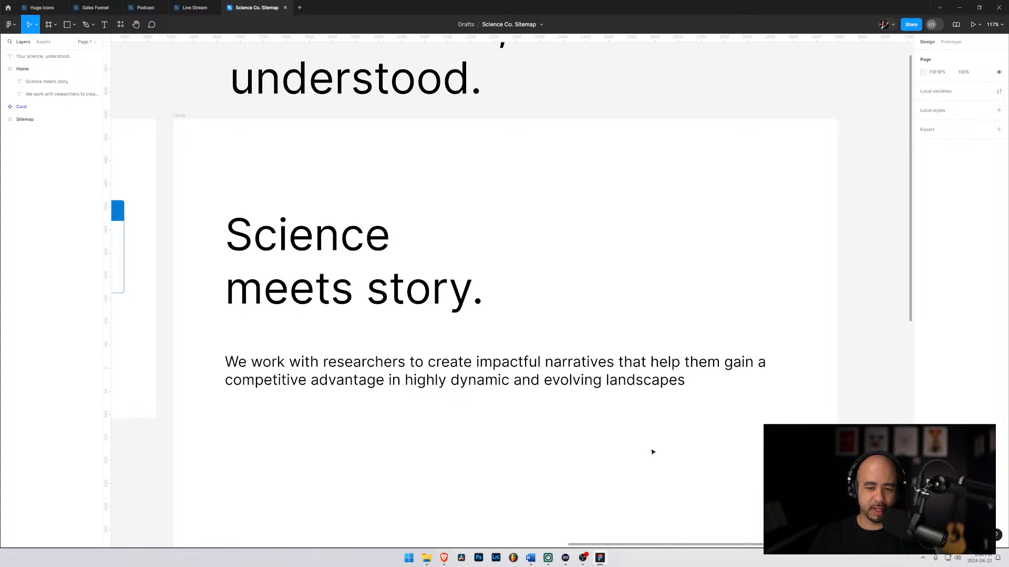
scroll(655, 453, down, 2)
scroll(657, 453, up, 2)
scroll(656, 453, up, 1)
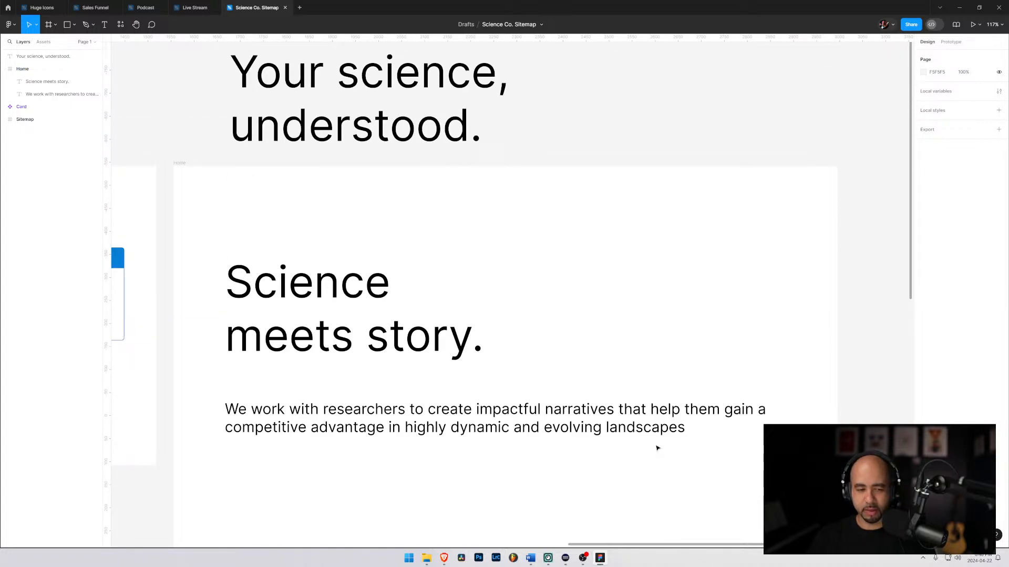
scroll(552, 388, down, 1)
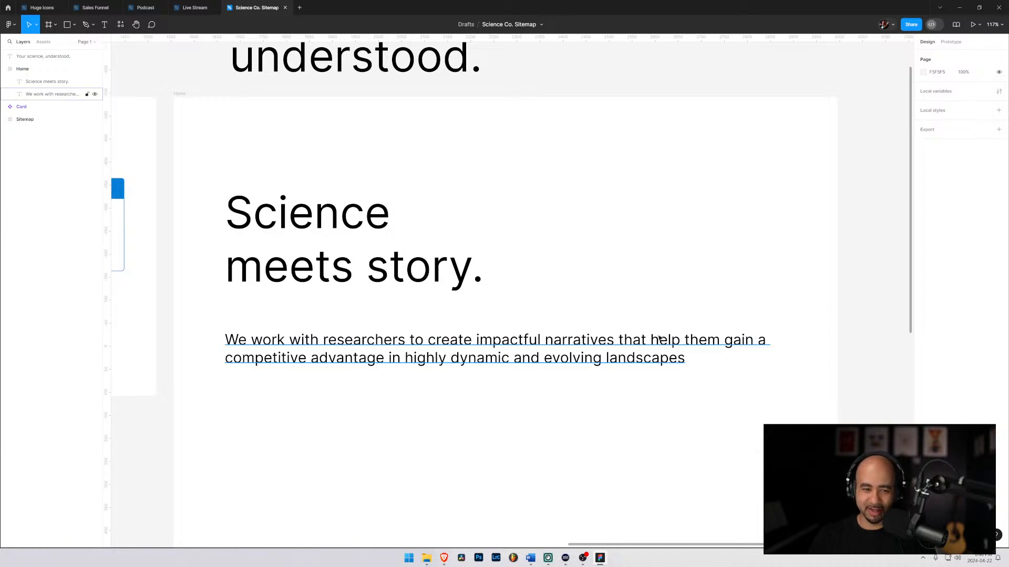
scroll(398, 288, down, 1)
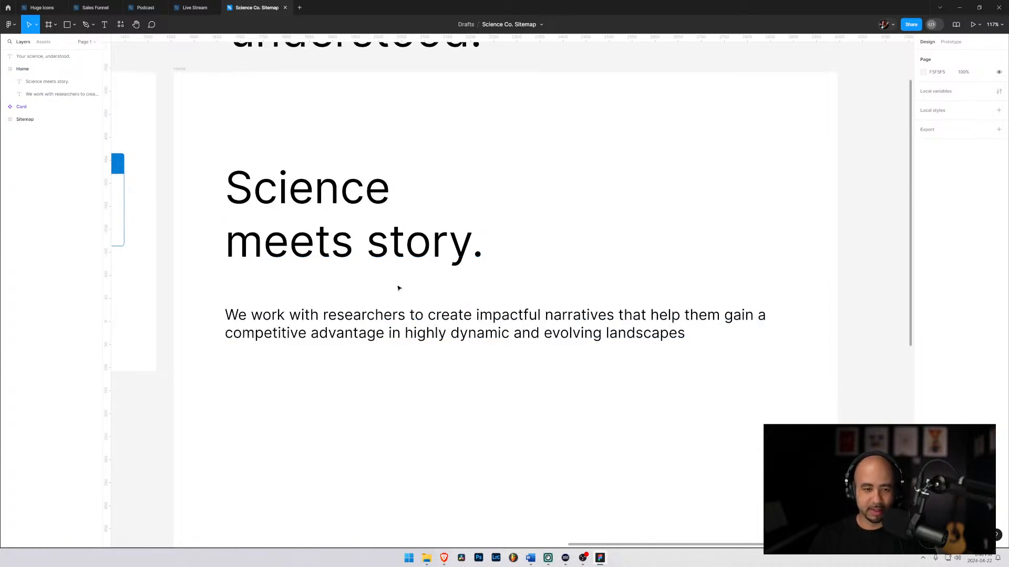
scroll(405, 294, up, 3)
Switch to the Pixel Media Science document in Word, review the hero and first section copy, and move its window aside
key(alt+Tab)
key(alt+Tab)
key(alt+Tab)
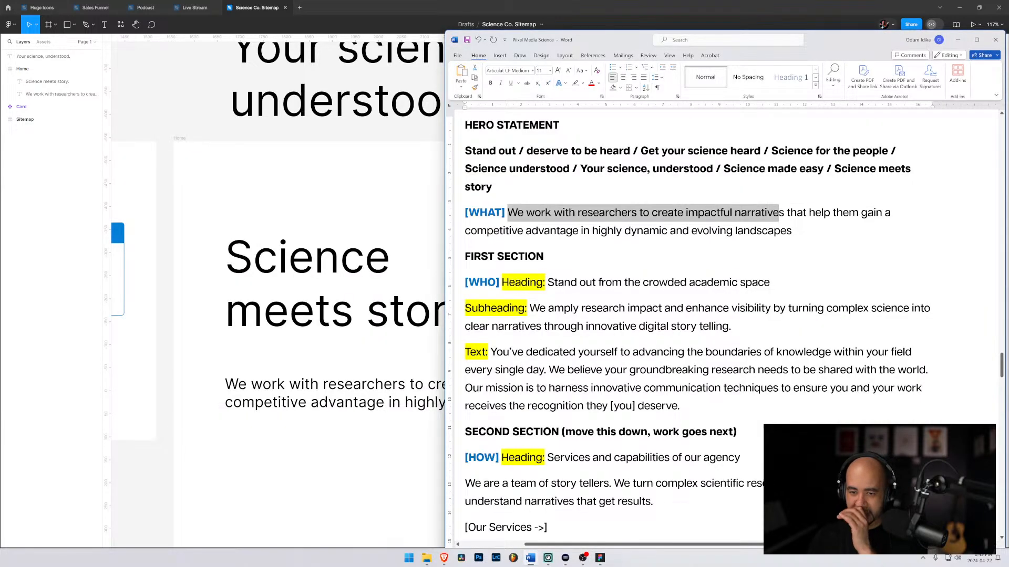
click(578, 230)
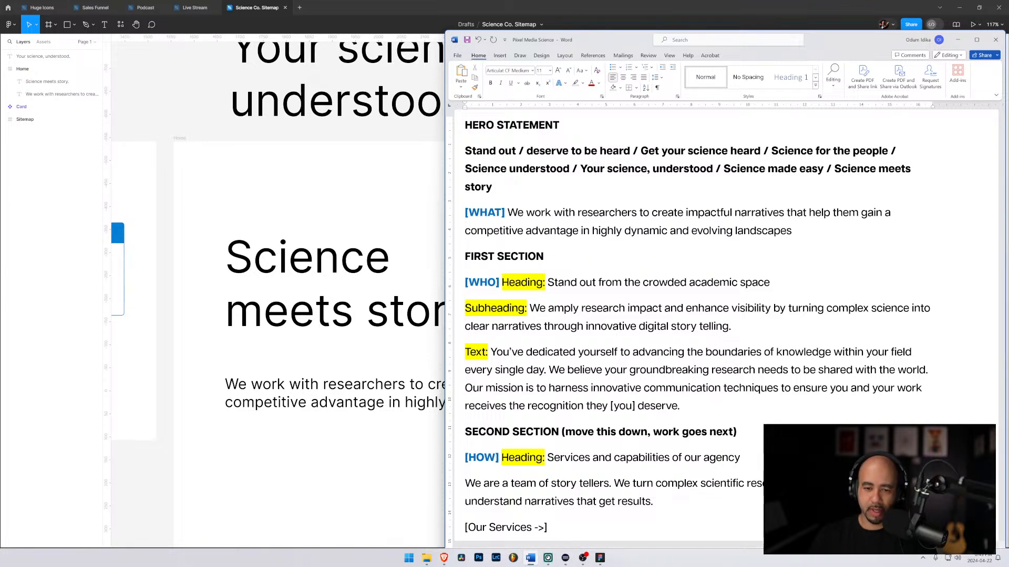
scroll(697, 326, down, 3)
scroll(697, 325, up, 2)
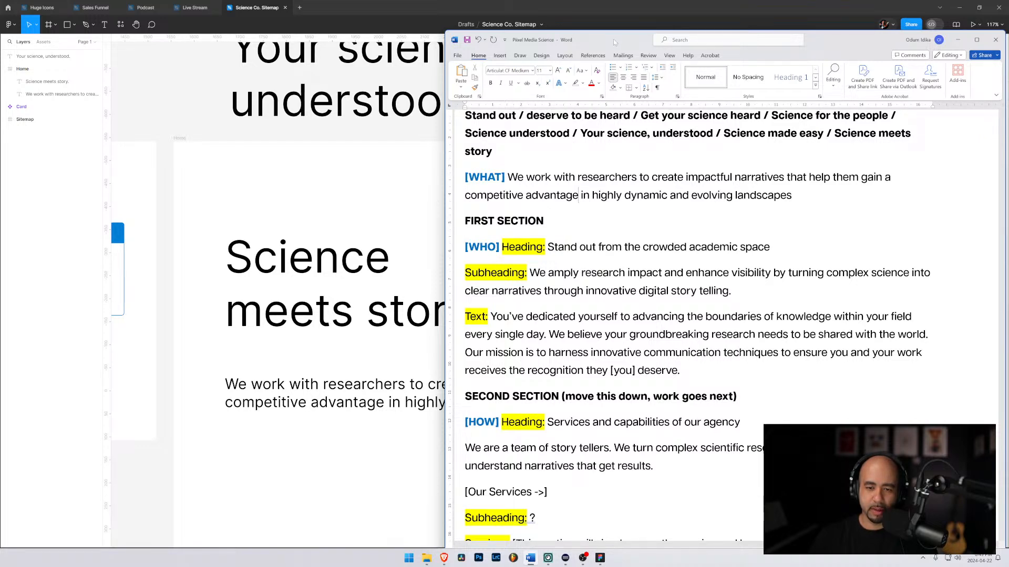
drag(616, 39, 1008, 205)
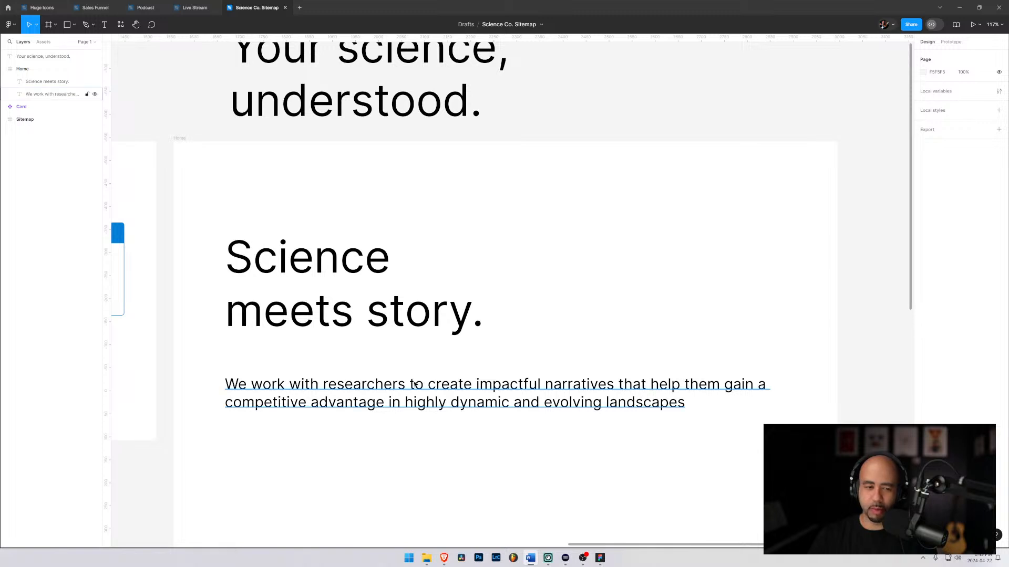
Bring the Word window over the empty area below the hero and copy the first section heading "Stand out from the crowded academic space"
scroll(417, 326, down, 3)
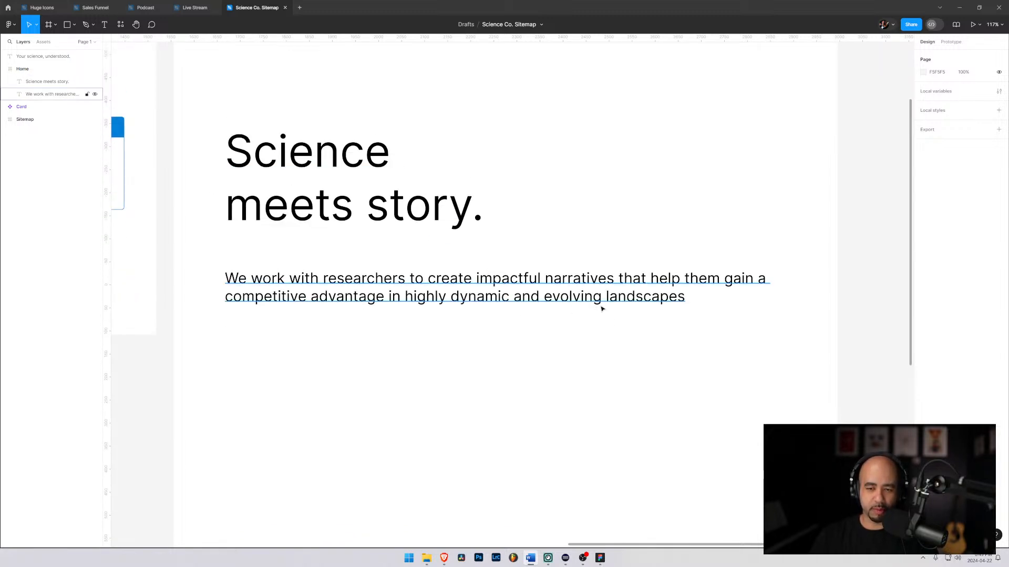
scroll(407, 329, down, 5)
scroll(389, 307, down, 1)
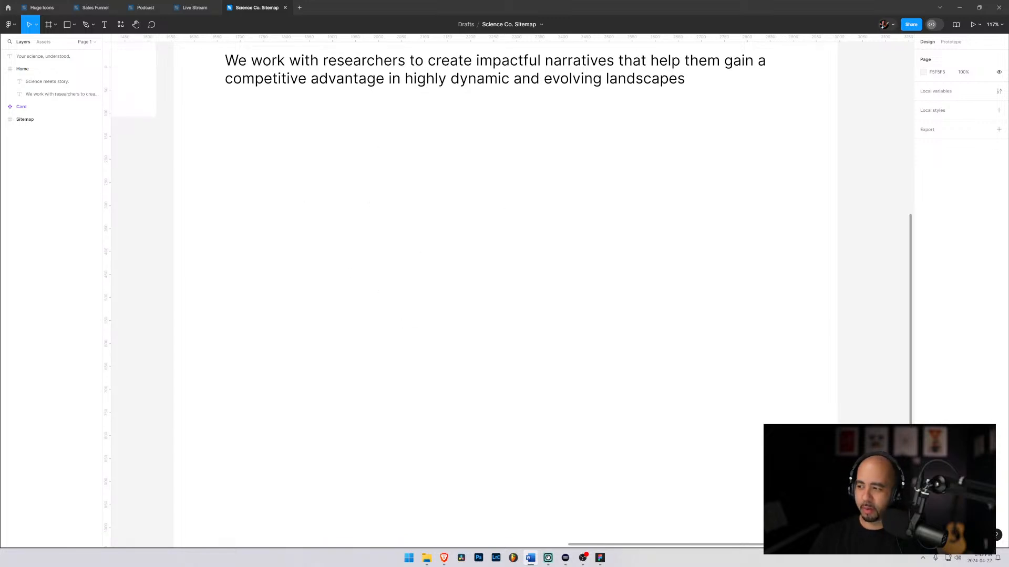
drag(1008, 131, 499, 131)
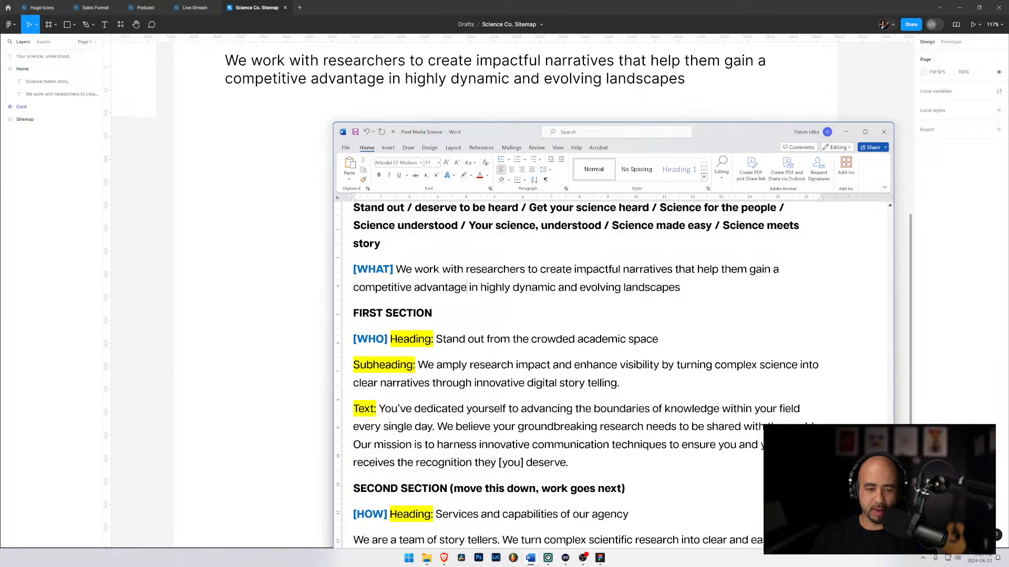
drag(436, 338, 658, 340)
key(ctrl+c)
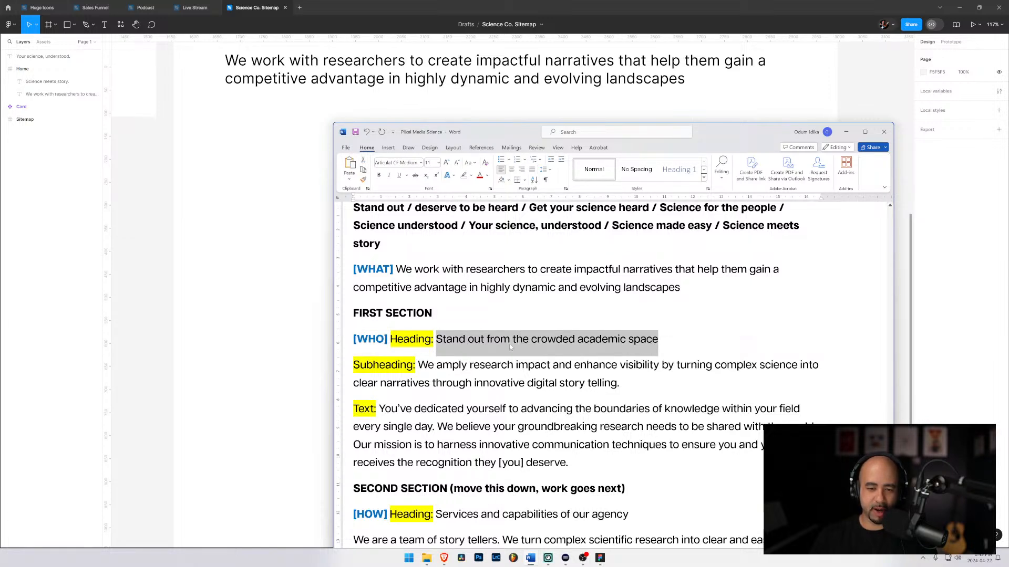
Add the copied heading "Stand out from the crowded academic space" as a new text layer below the hero paragraph in the Home frame
click(242, 205)
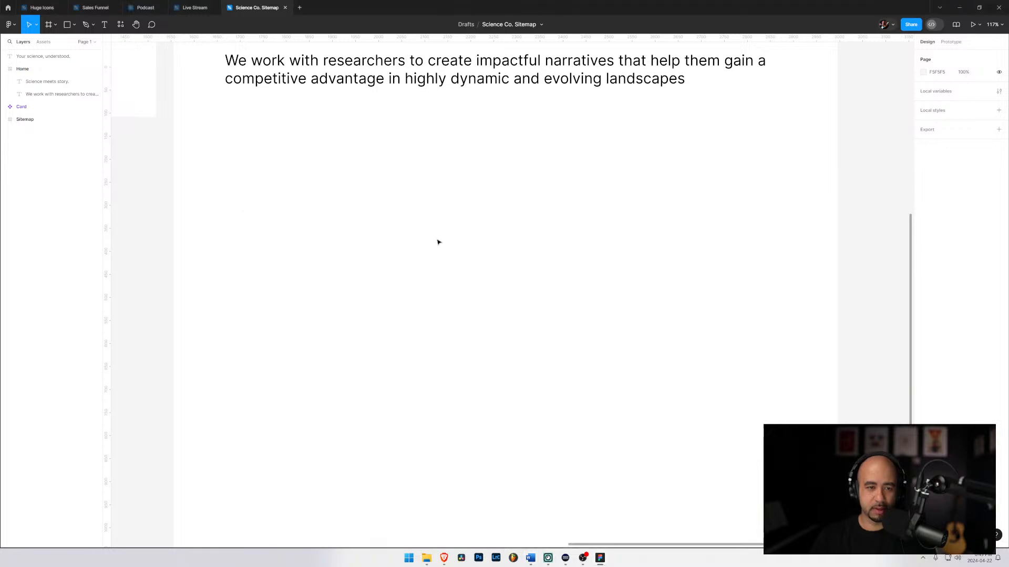
key(t)
click(394, 225)
key(ctrl+v)
key(Escape)
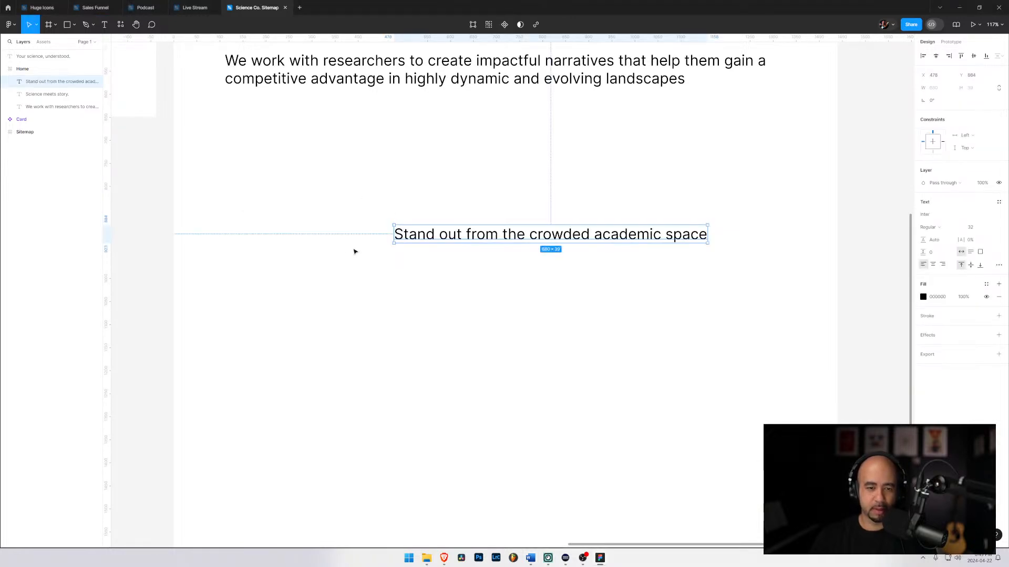
drag(468, 234, 399, 209)
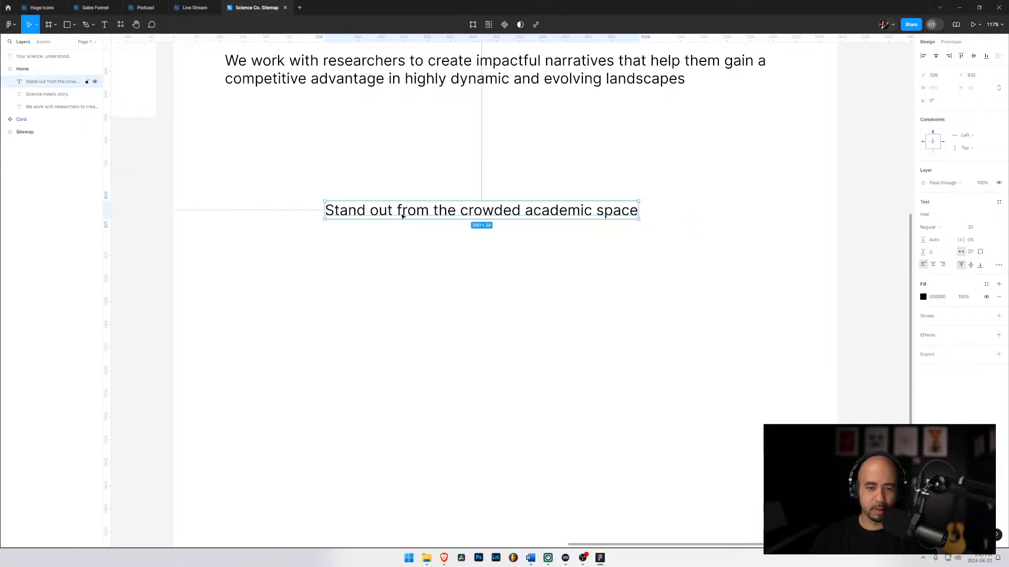
Switch to the Word document and read through the hero's [WHAT] statement and the first section's subheading
key(alt+Tab)
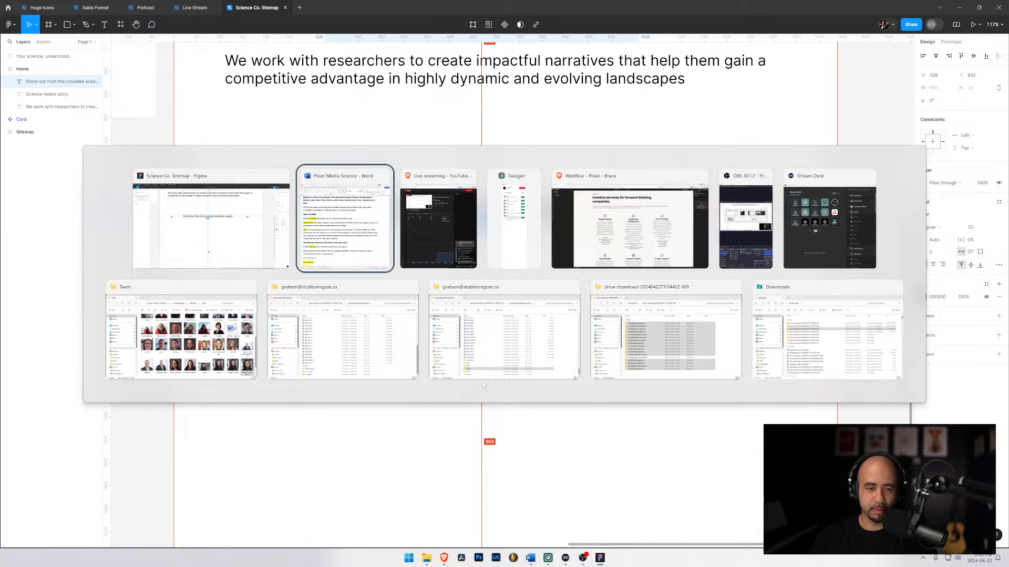
scroll(482, 385, down, 3)
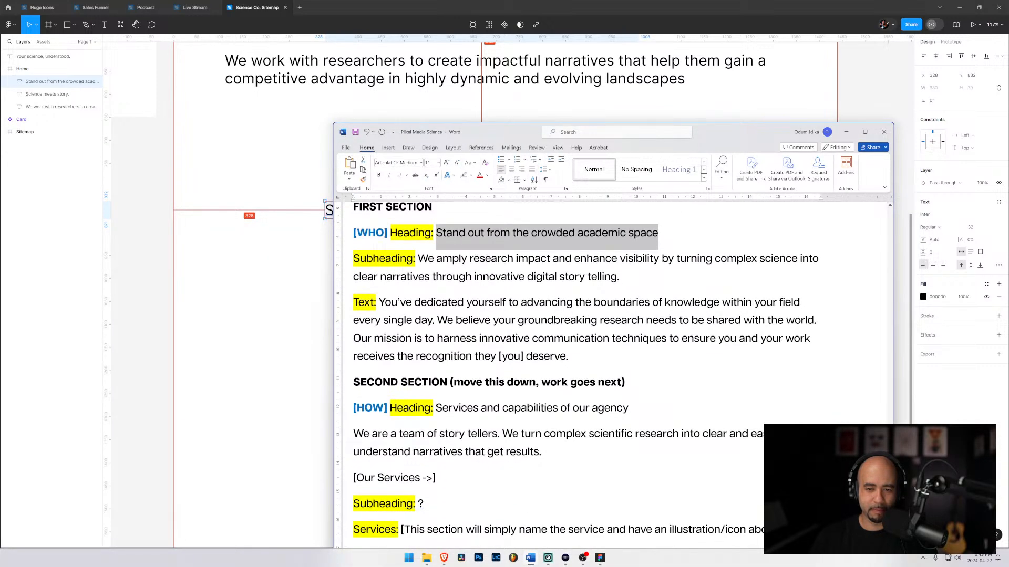
scroll(586, 376, up, 5)
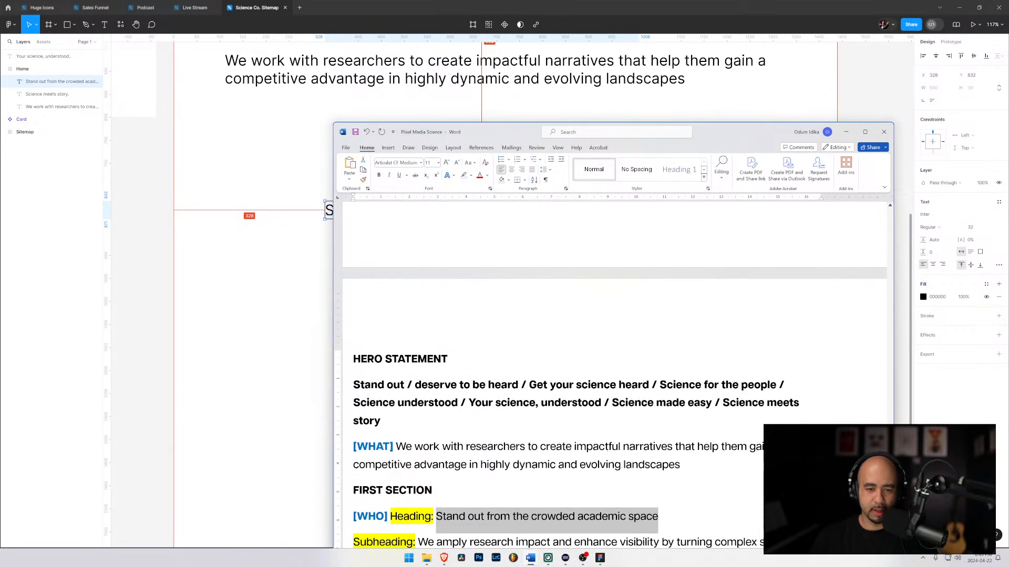
drag(496, 369, 711, 373)
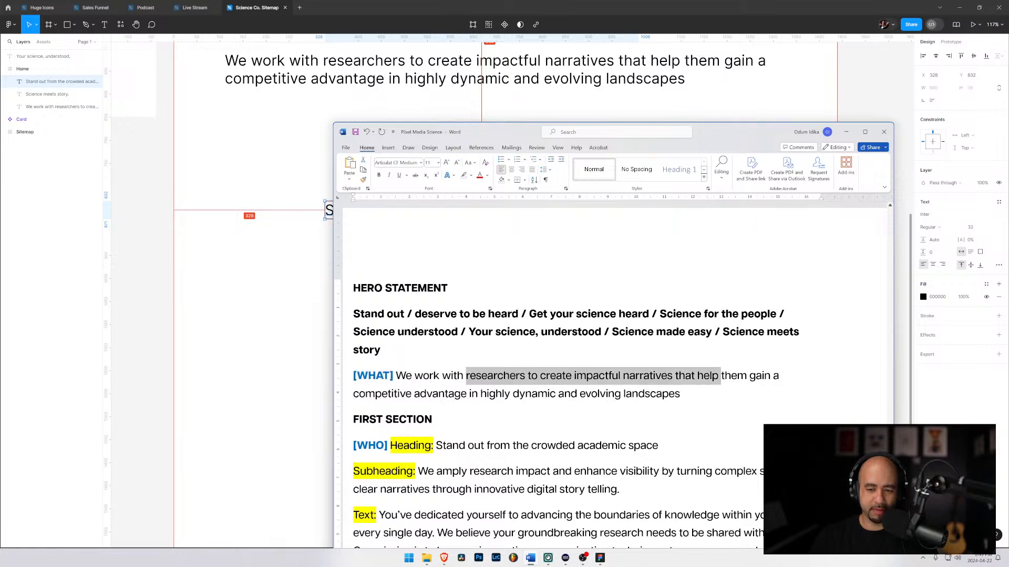
scroll(586, 375, down, 3)
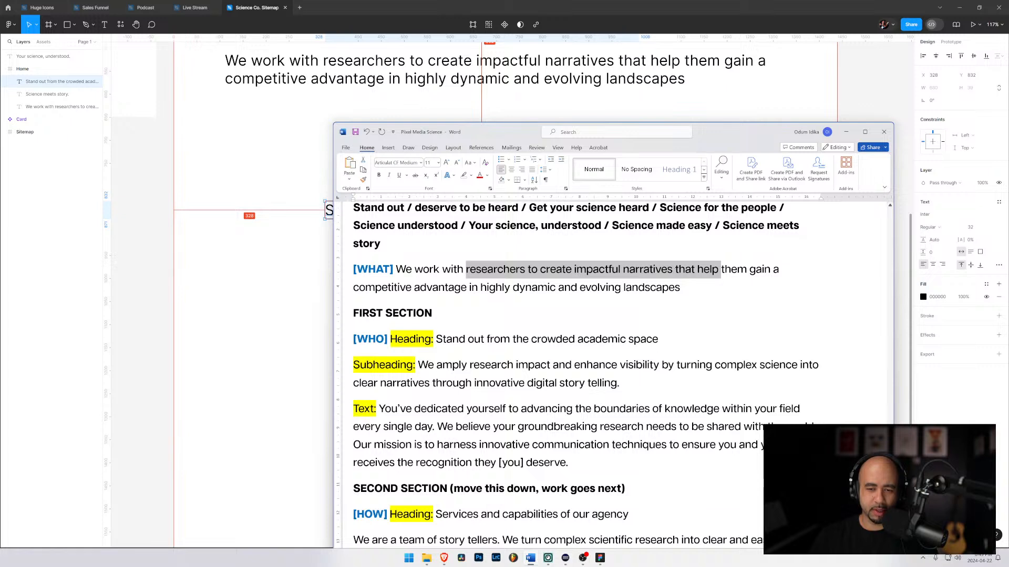
click(653, 268)
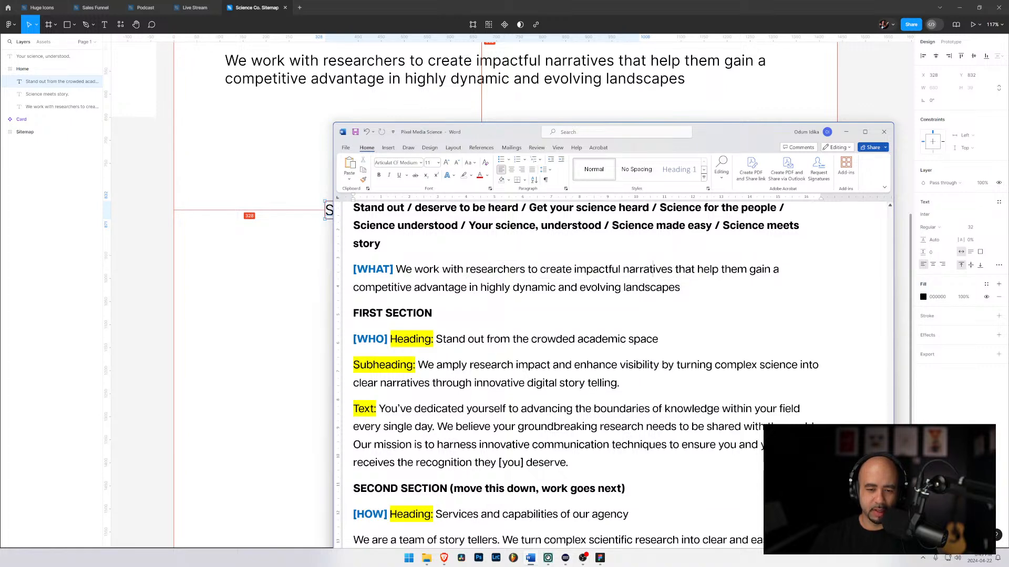
drag(418, 365, 618, 365)
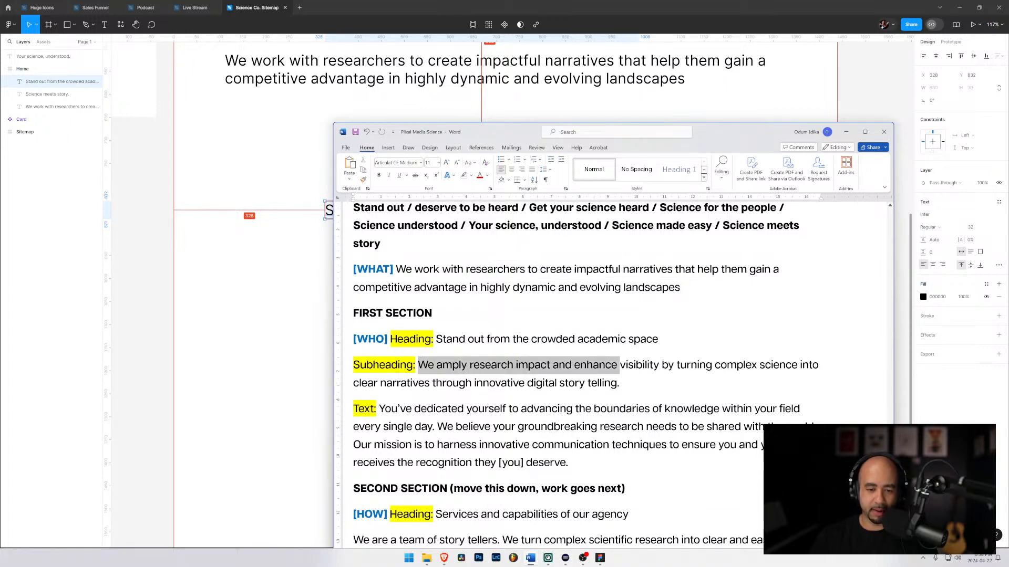
click(452, 364)
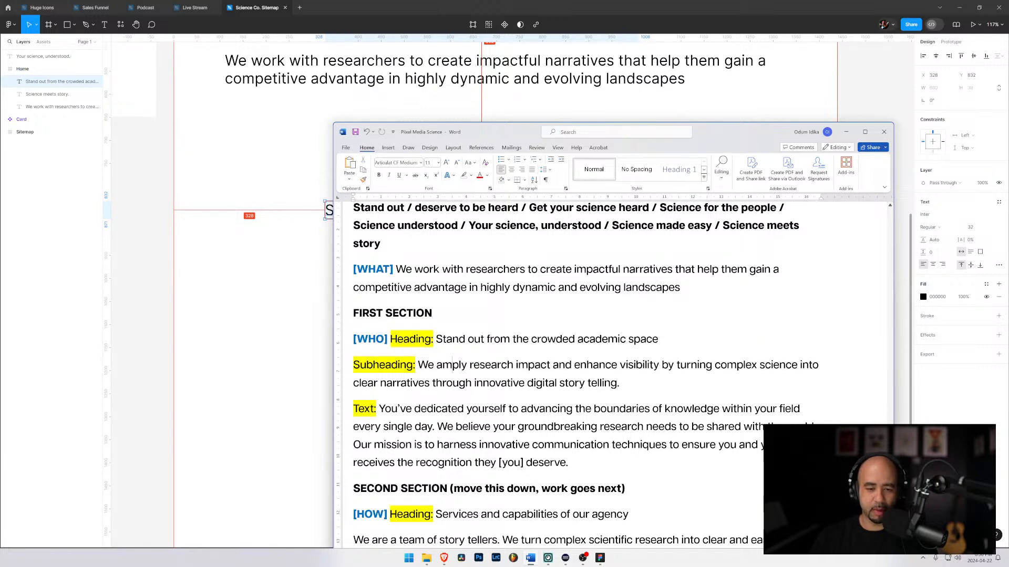
drag(419, 364, 820, 366)
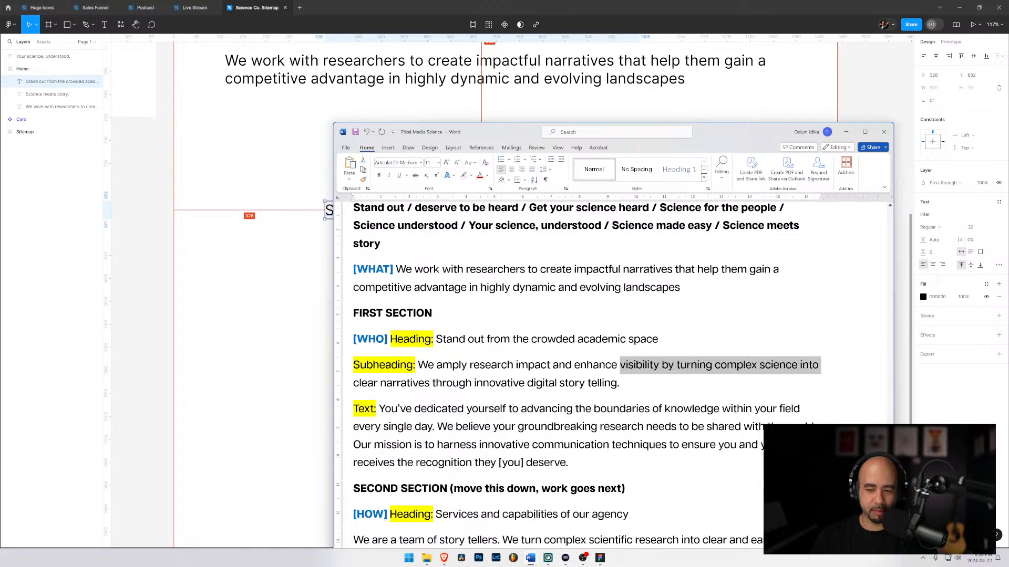
drag(353, 383, 619, 383)
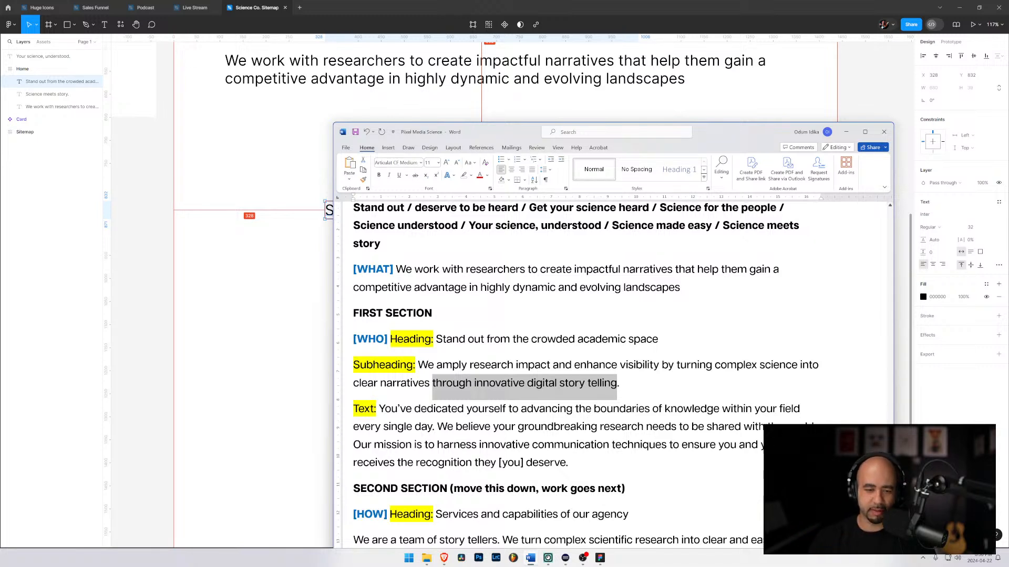
click(619, 383)
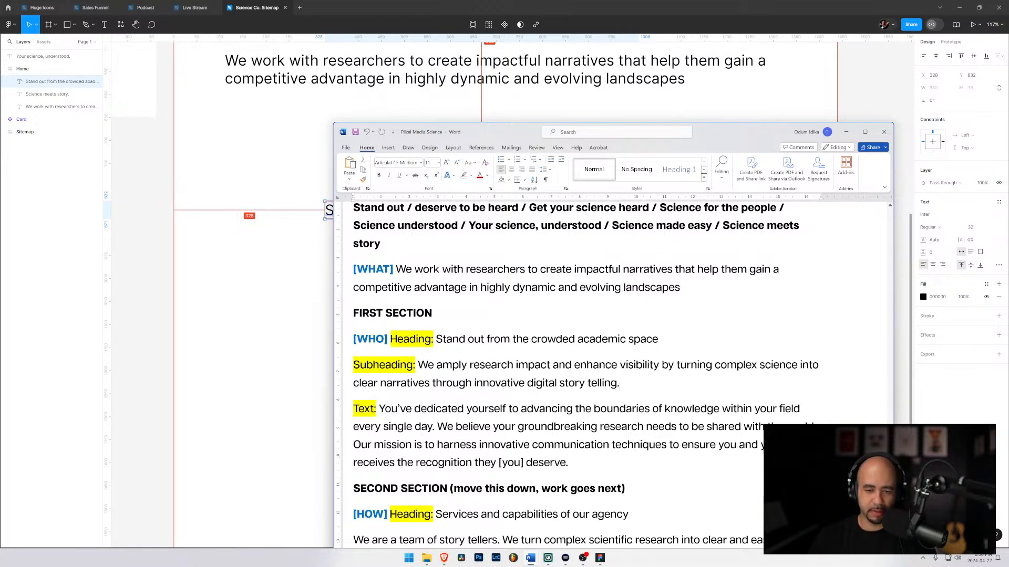
Copy the first section's subheading starting "We amply research impact" into a new Figma text layer below the "Stand out" heading
drag(620, 383, 417, 364)
key(ctrl+c)
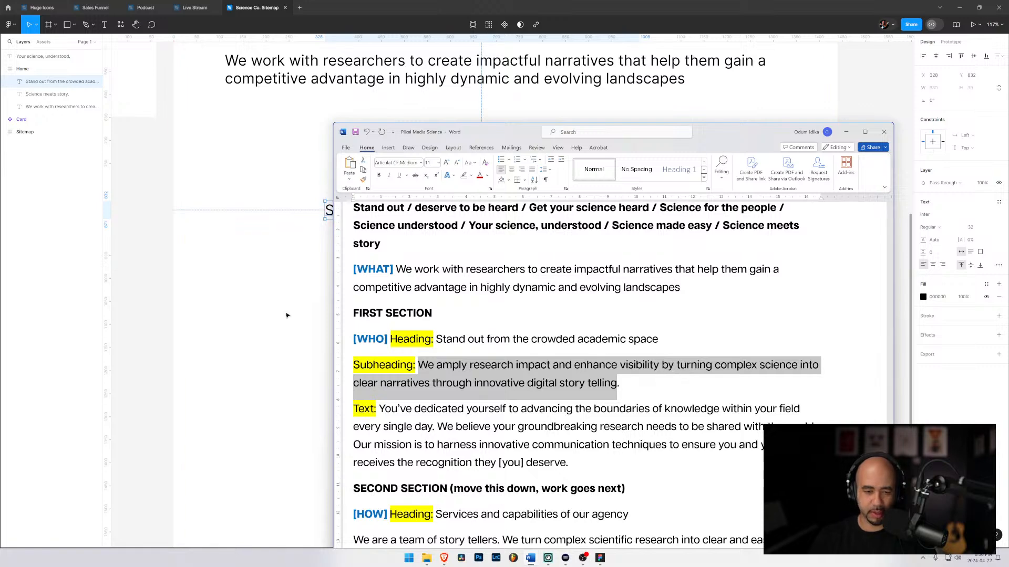
click(286, 315)
key(t)
click(432, 281)
key(ctrl+v)
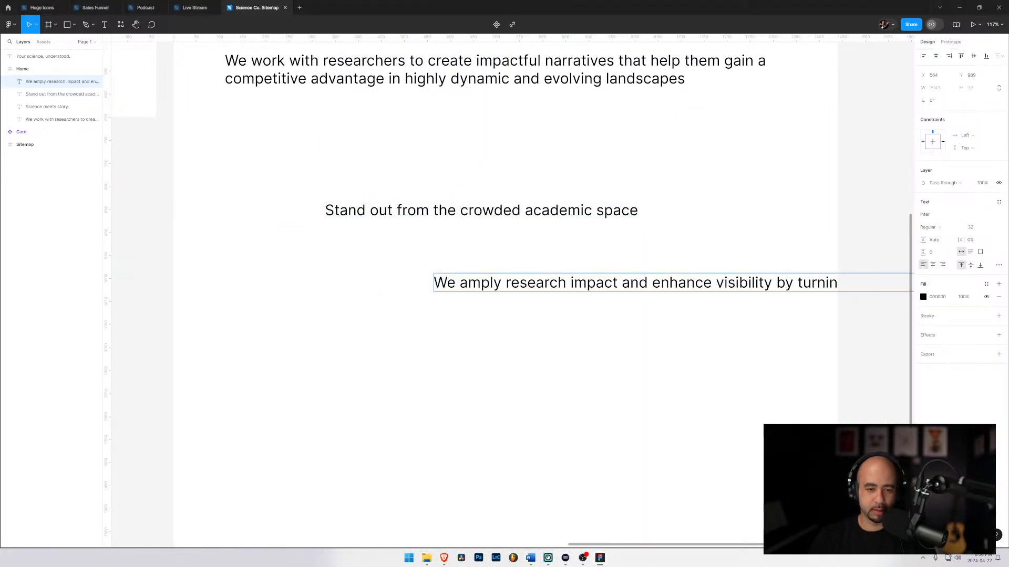
drag(570, 286, 405, 295)
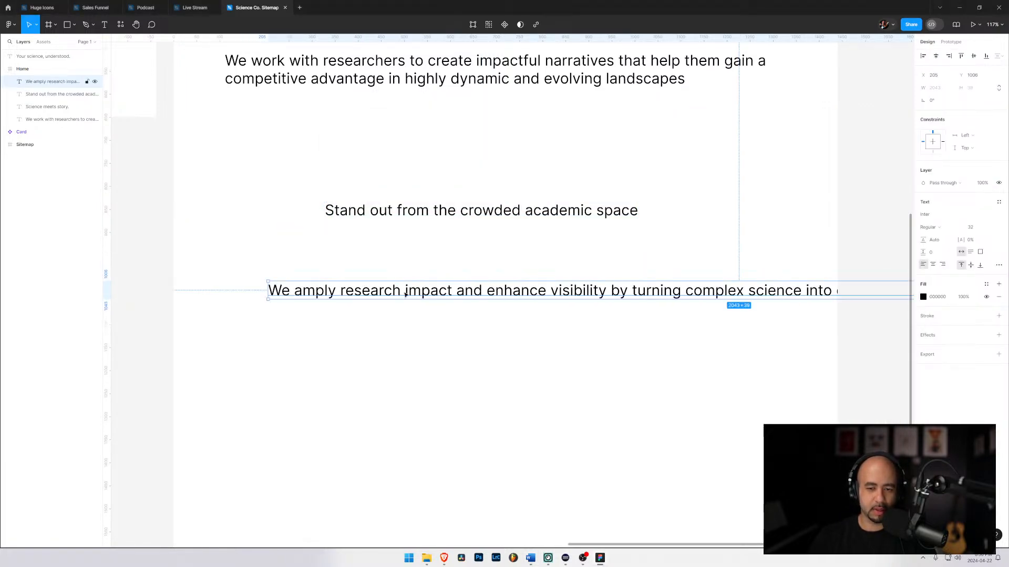
Try a font size of 64 on the "Stand out from the crowded academic space" heading, and settle on 48
scroll(443, 247, up, 3)
click(450, 318)
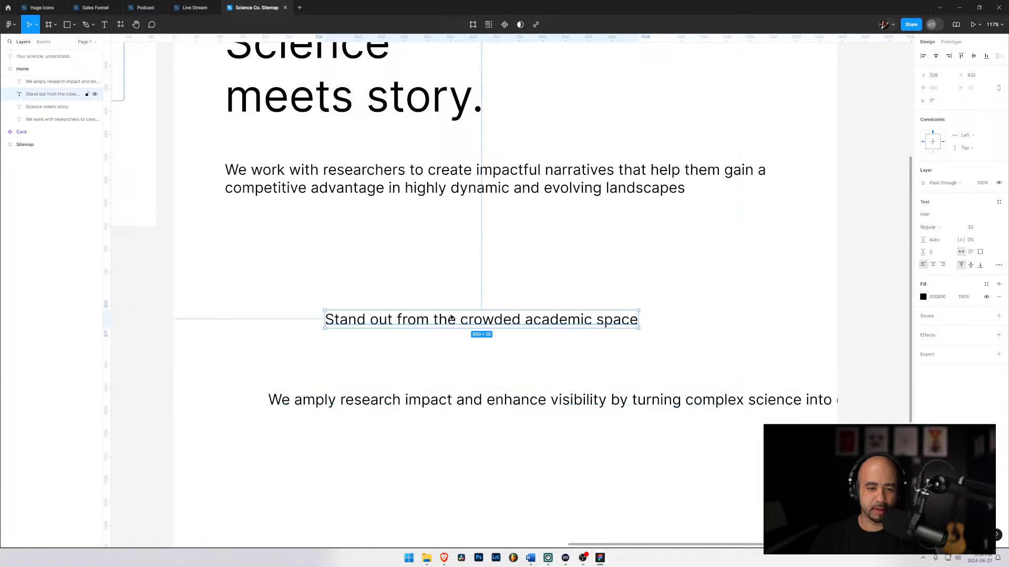
click(991, 227)
click(981, 265)
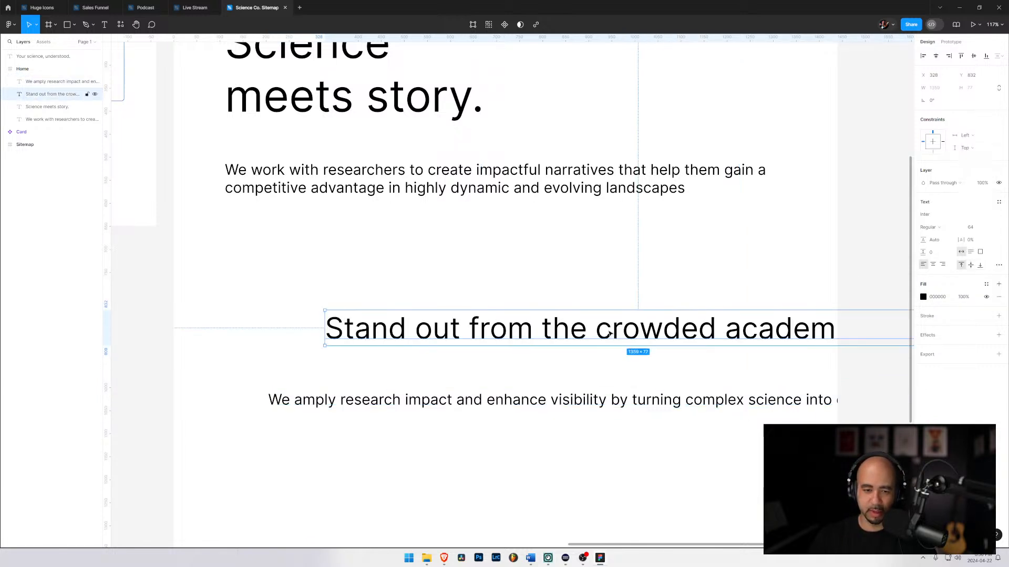
click(987, 227)
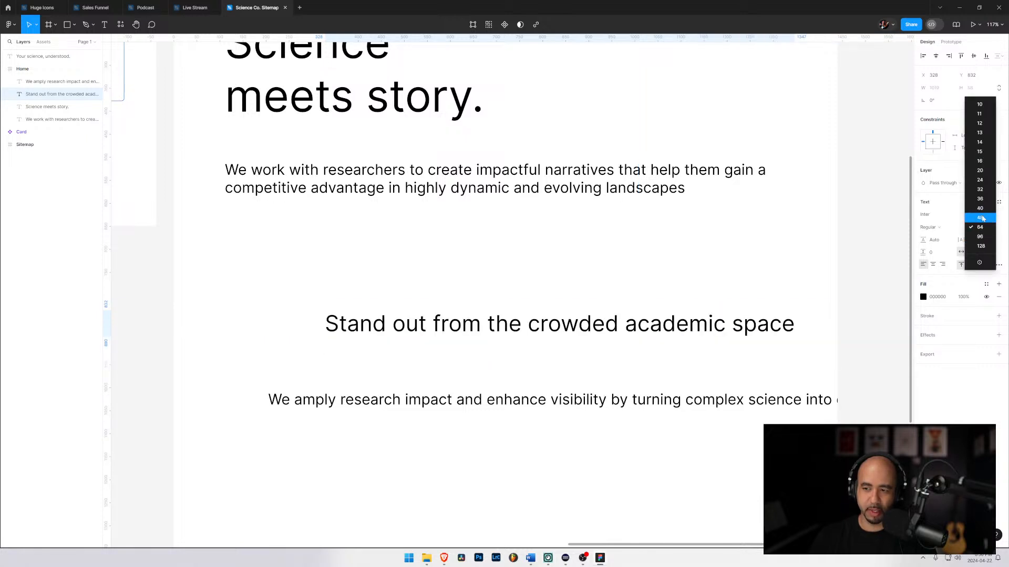
click(980, 217)
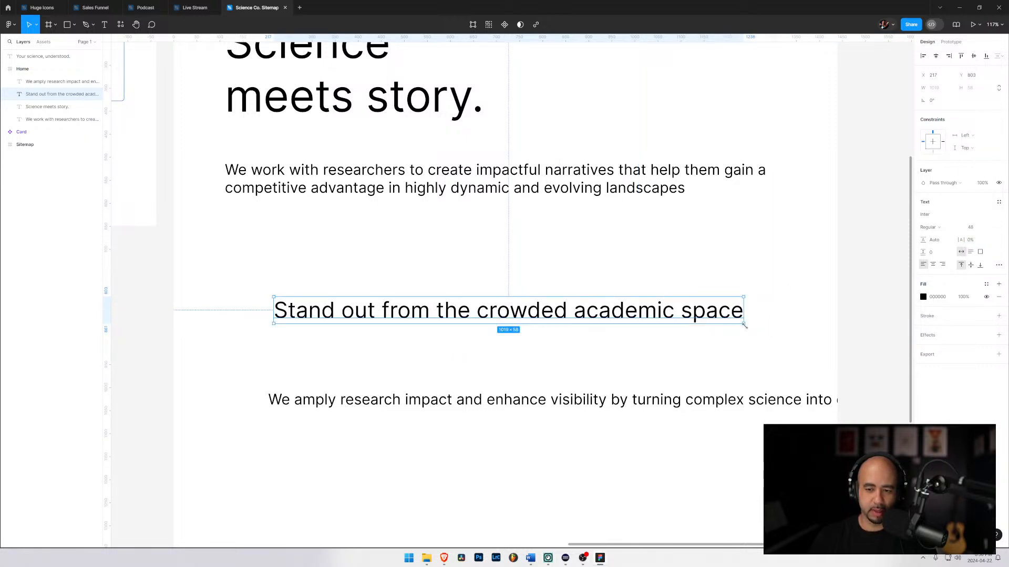
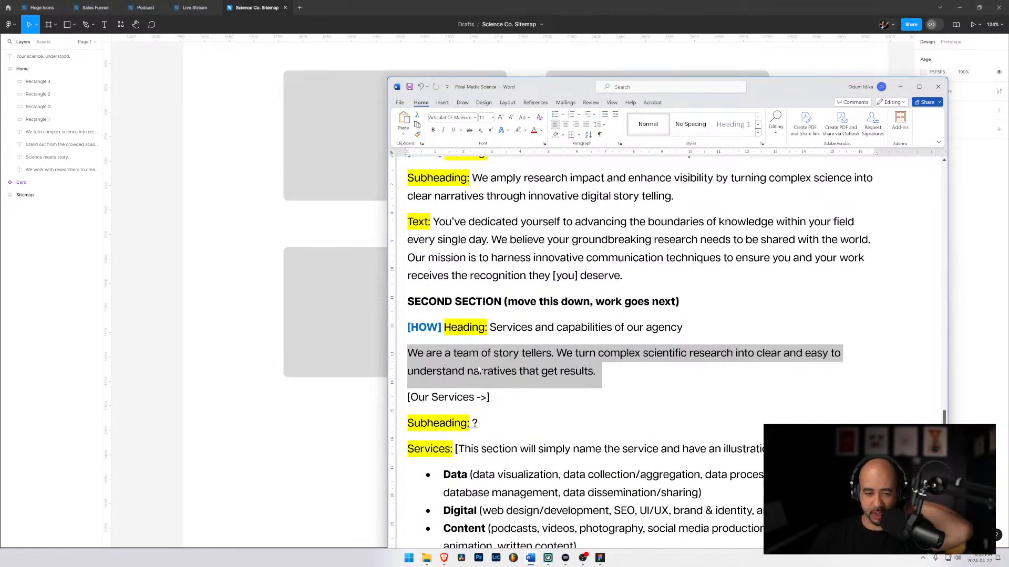
Copy the "We are a team of story tellers" paragraph from the Word document into a new Figma text layer below the four placeholder rectangles
triple_click(451, 397)
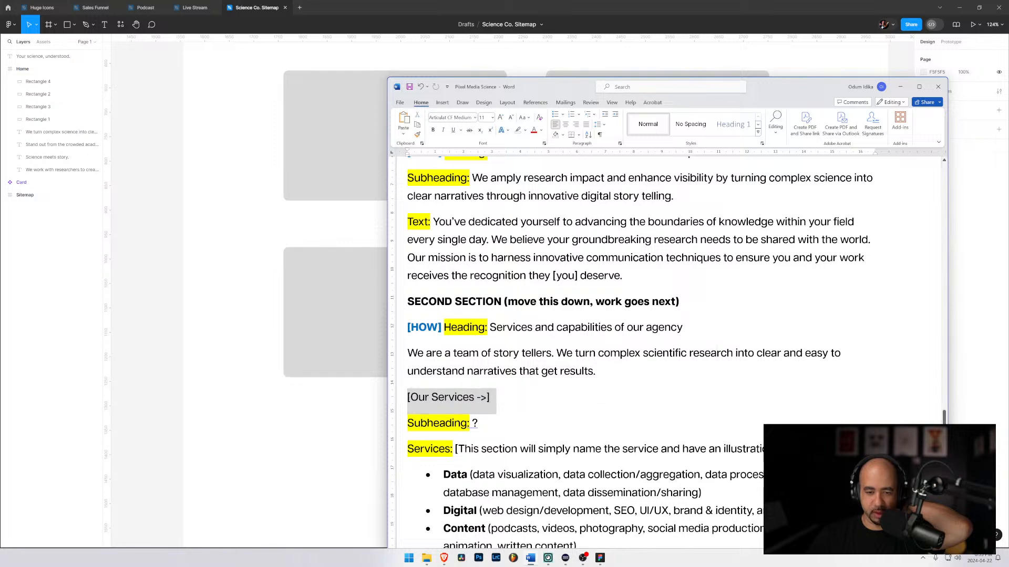
click(490, 398)
drag(598, 374, 414, 357)
key(ctrl+c)
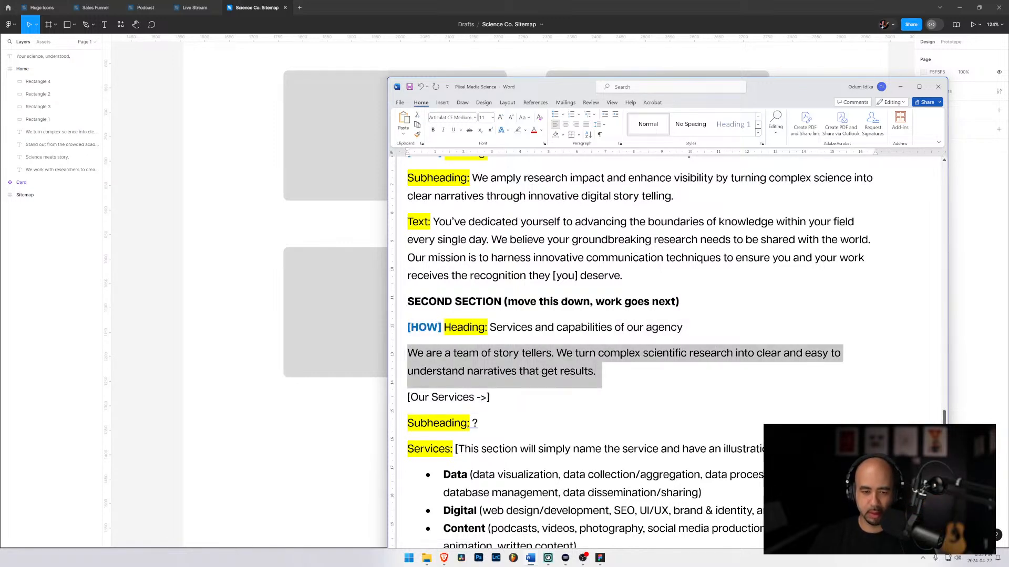
drag(551, 88, 1008, 150)
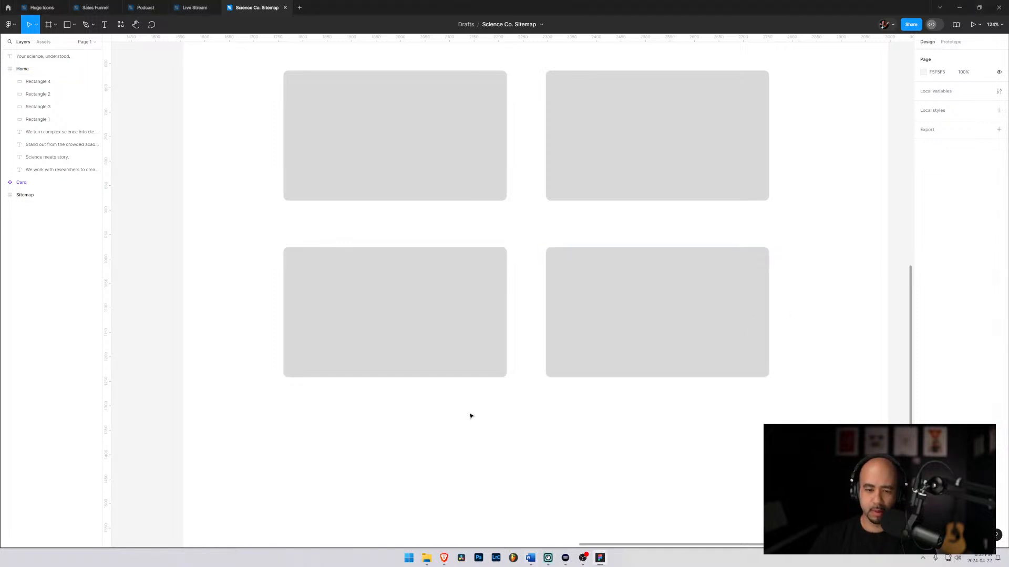
scroll(471, 414, down, 4)
key(t)
click(467, 315)
key(ctrl+v)
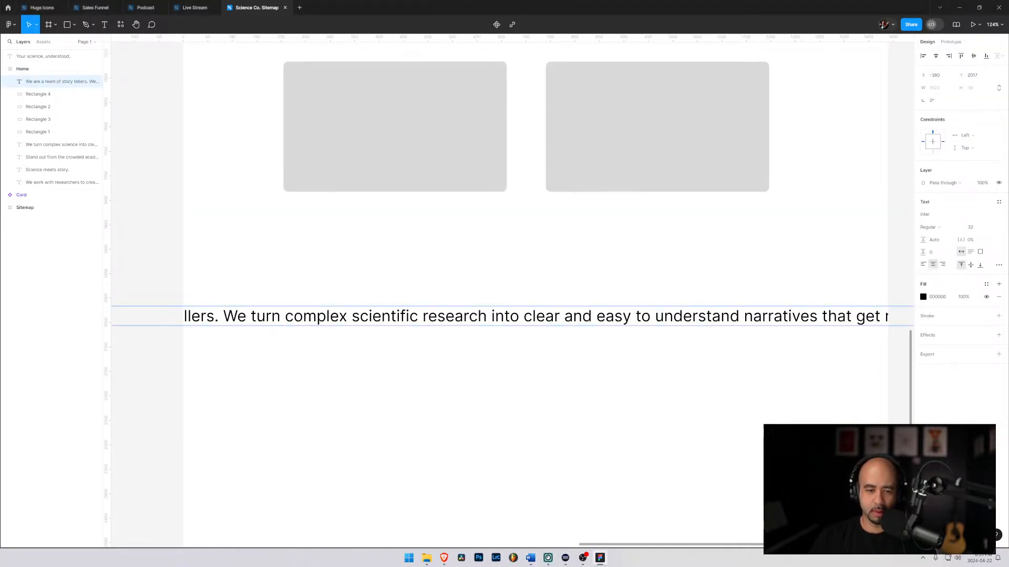
key(Escape)
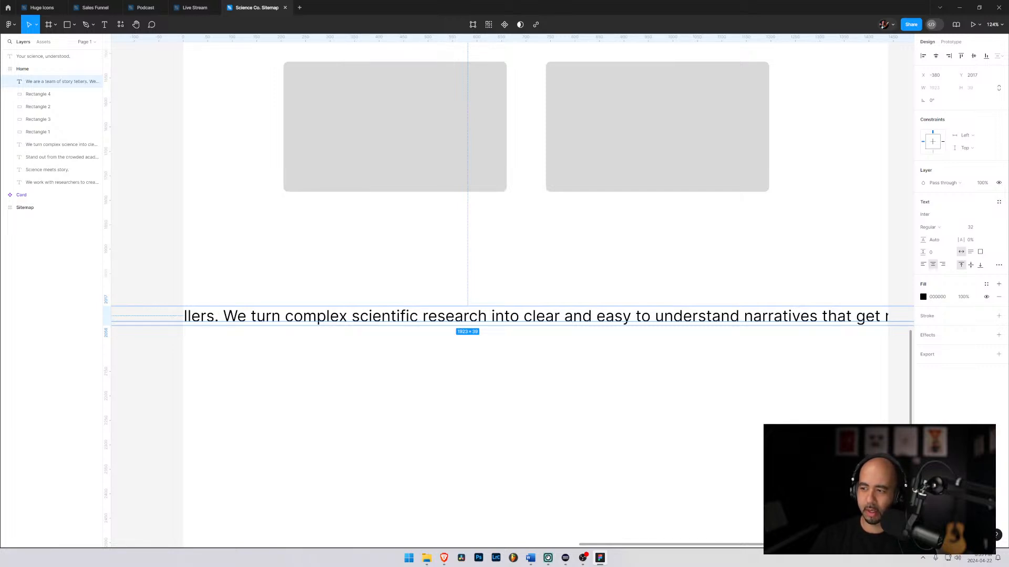
In the Word document, read on to the services list and copy the first section's text paragraph starting "You've dedicated yourself"
key(alt+Tab)
drag(690, 142, 621, 135)
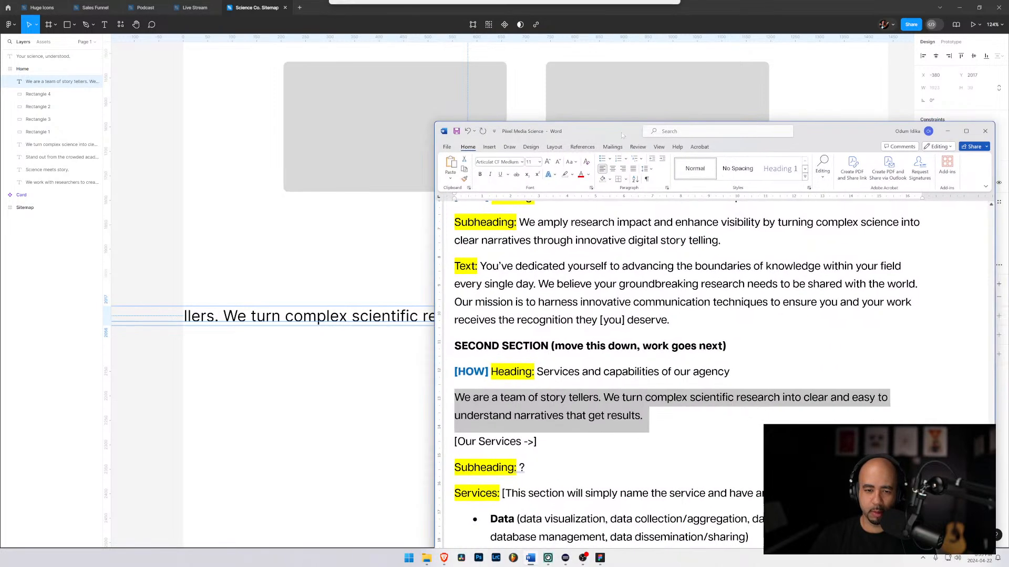
scroll(683, 368, up, 3)
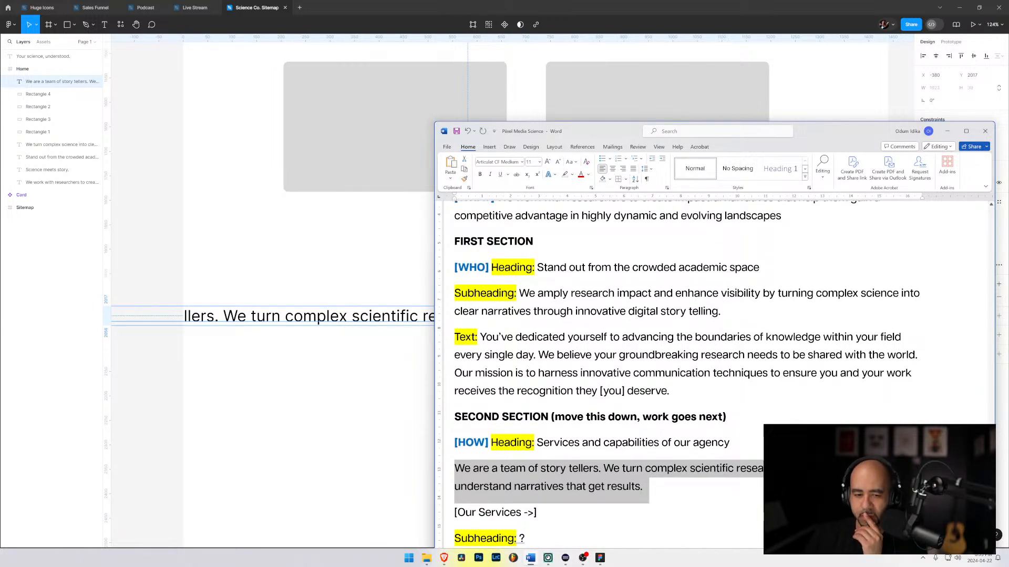
click(486, 332)
drag(481, 336, 668, 392)
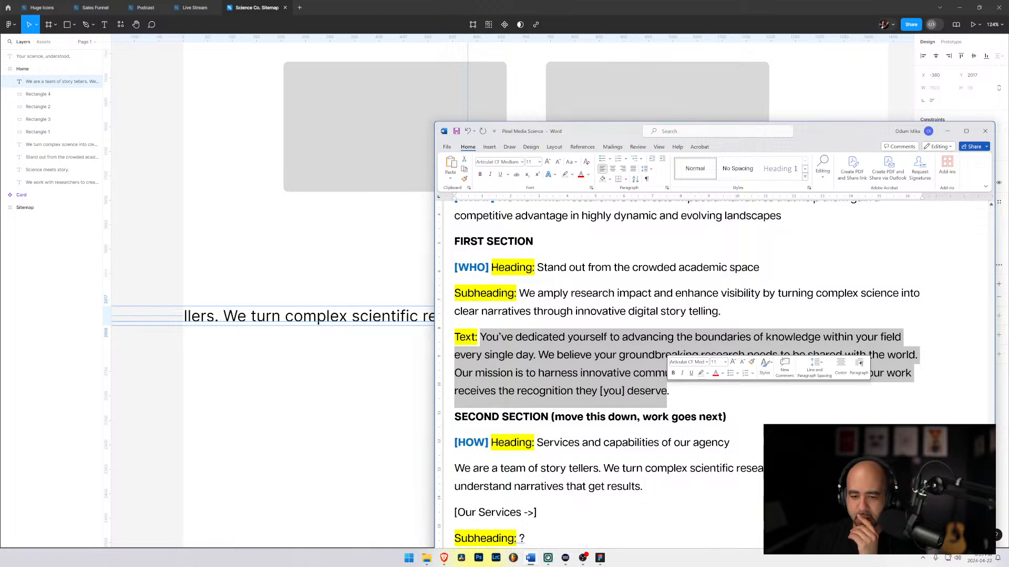
scroll(672, 388, down, 9)
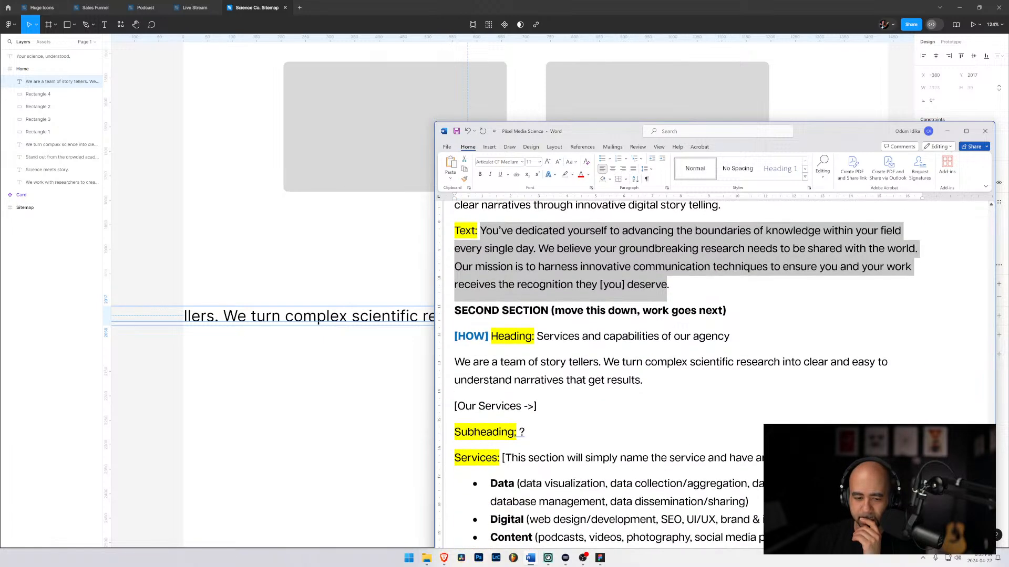
scroll(673, 368, down, 5)
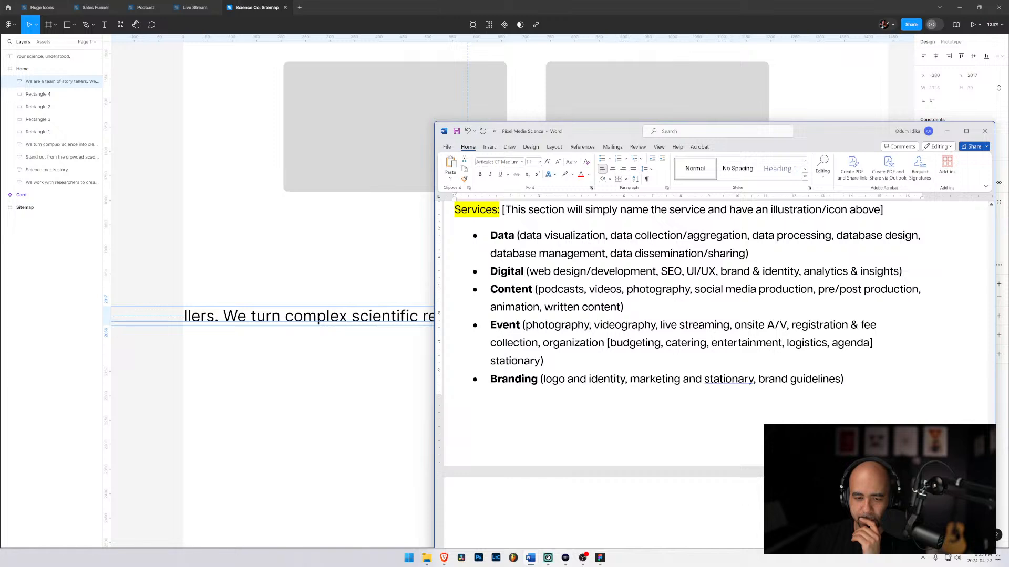
scroll(672, 368, up, 12)
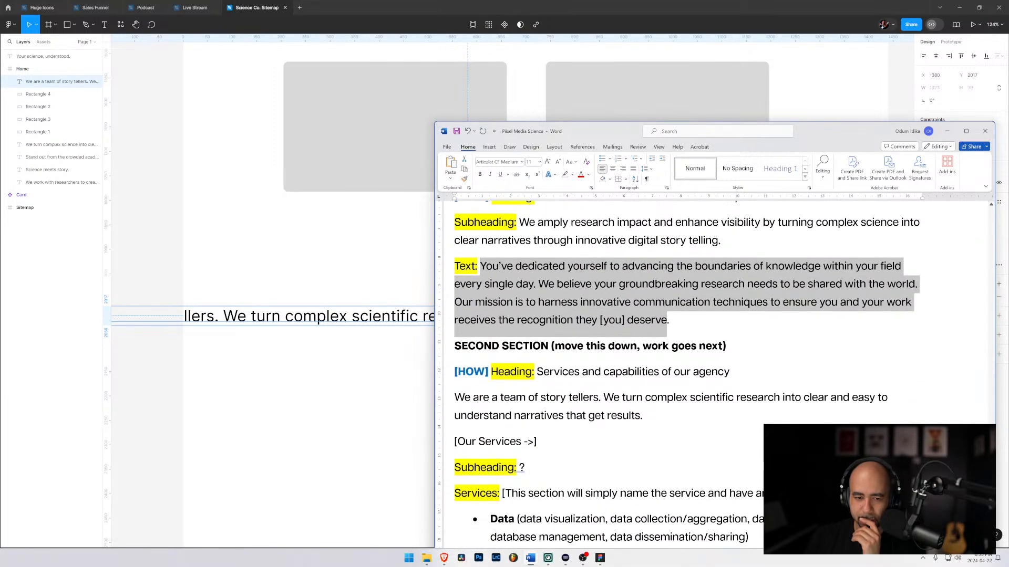
click(524, 287)
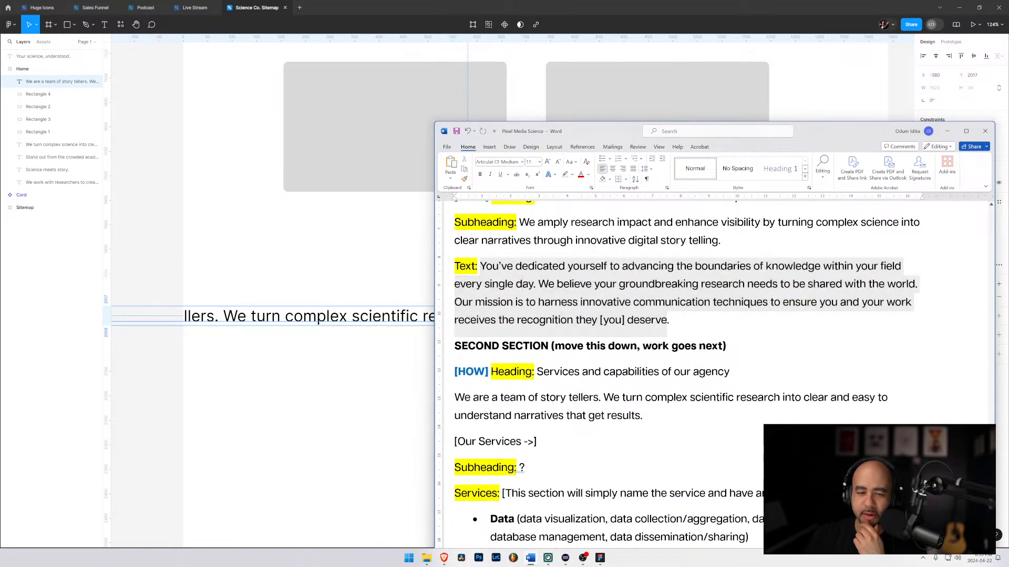
drag(480, 266, 669, 322)
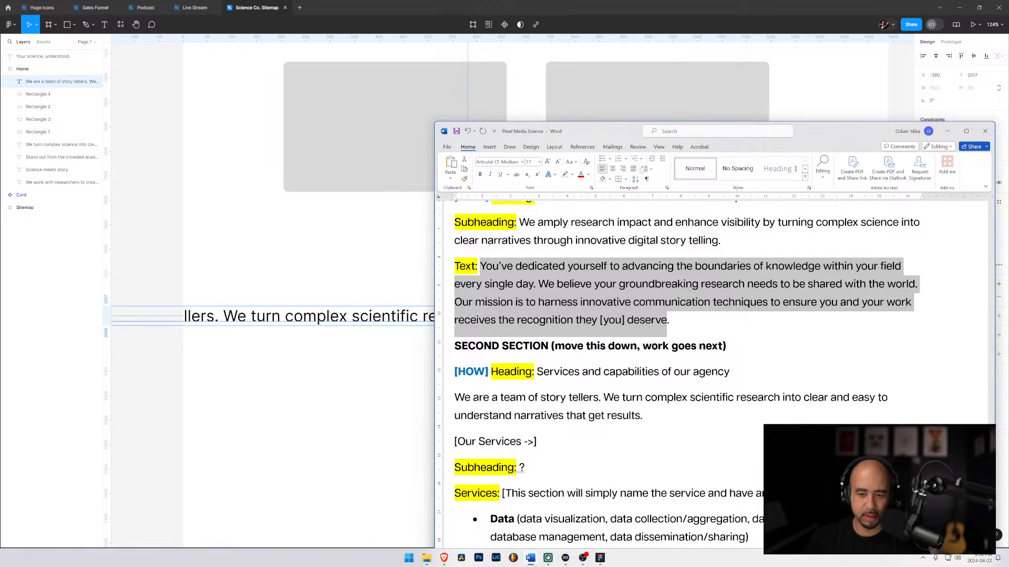
click(946, 131)
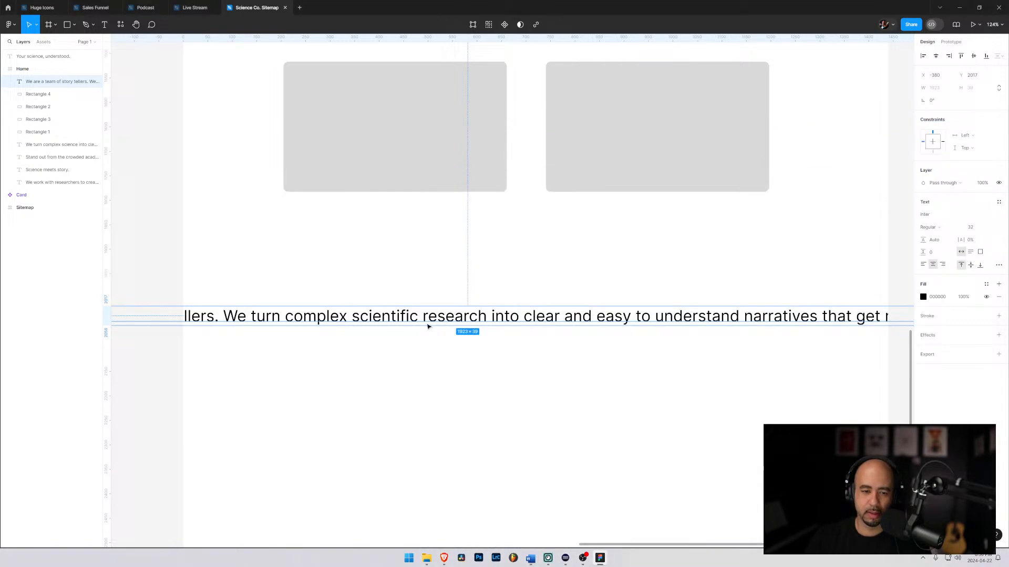
Paste the copied "You've dedicated yourself" paragraph as a new Figma text layer below the "We are a team of story tellers" line
click(394, 257)
key(t)
click(375, 383)
key(ctrl+v)
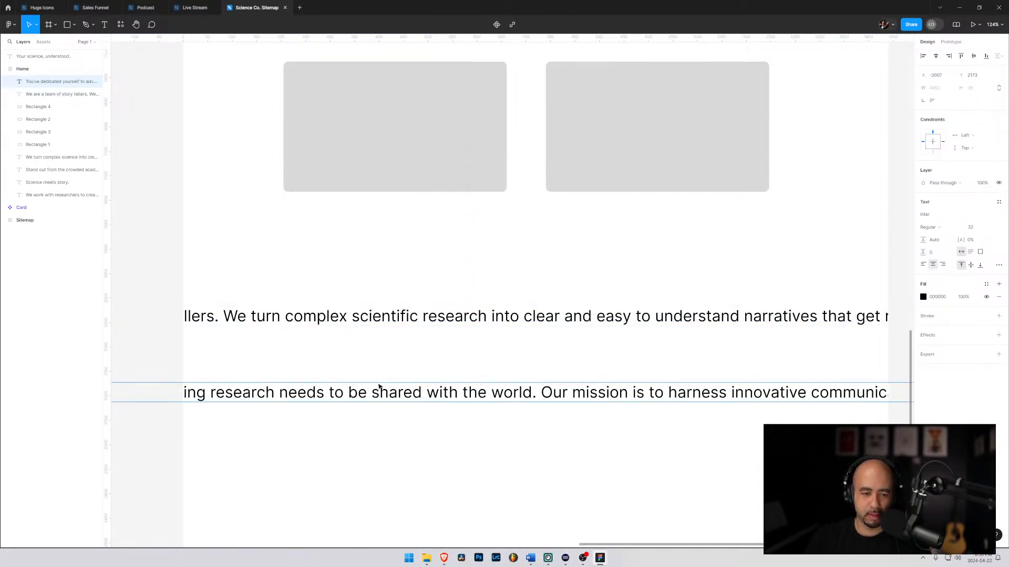
key(Escape)
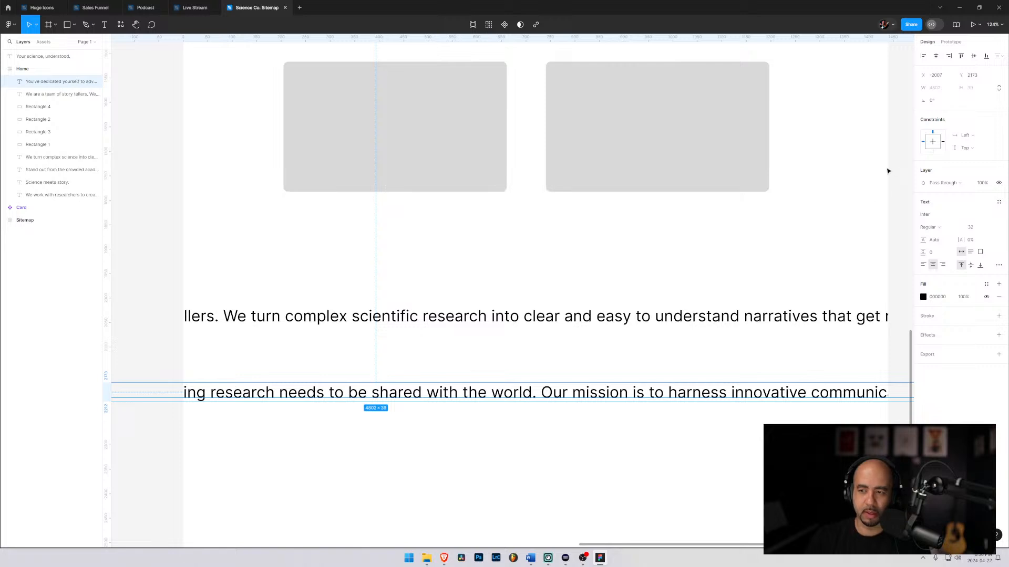
Resize the "You've dedicated yourself" text box to about 1111 × 185 and position it inside the Home frame
scroll(804, 252, down, 3)
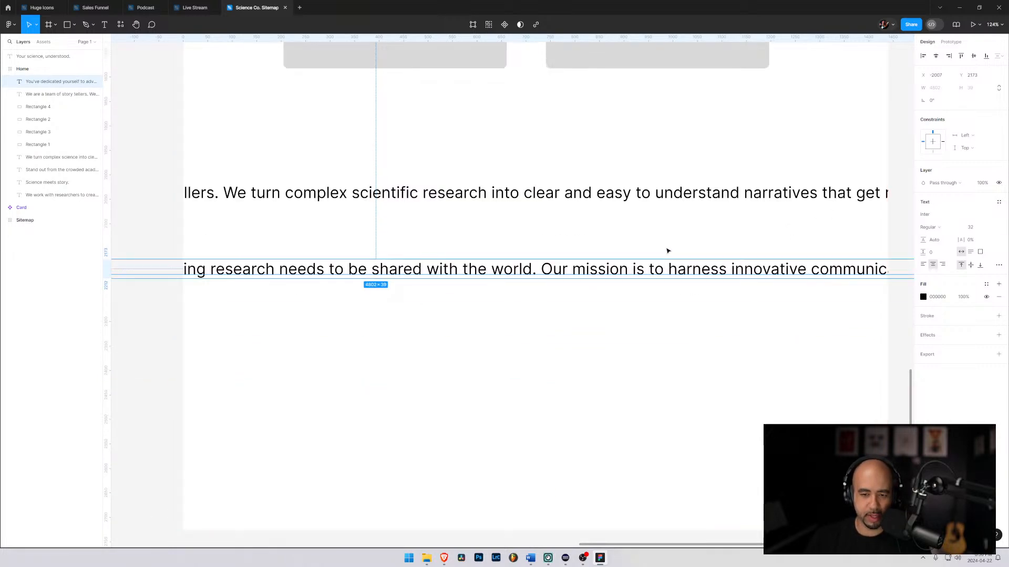
scroll(666, 250, down, 5)
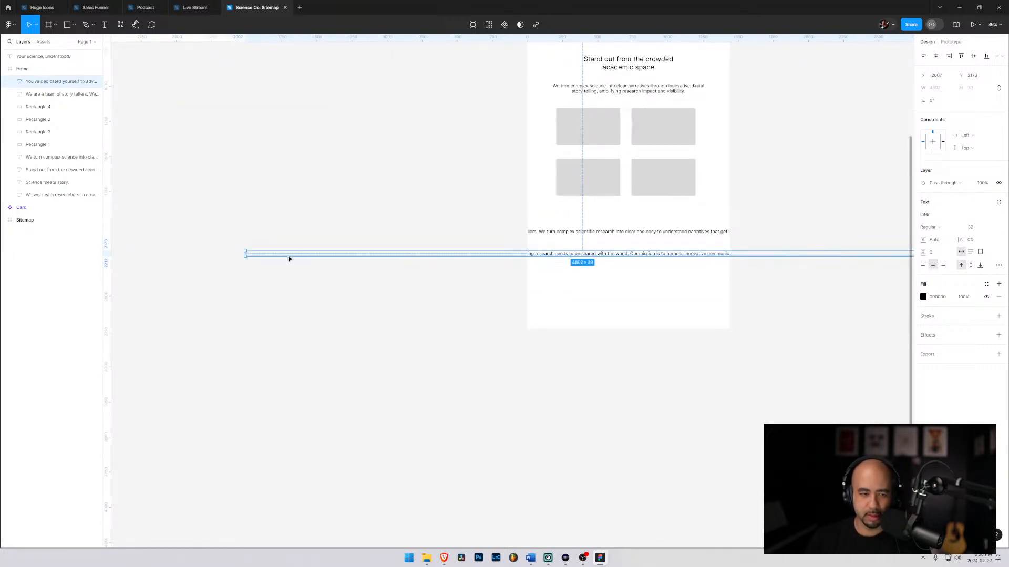
drag(244, 256, 569, 285)
drag(694, 253, 683, 261)
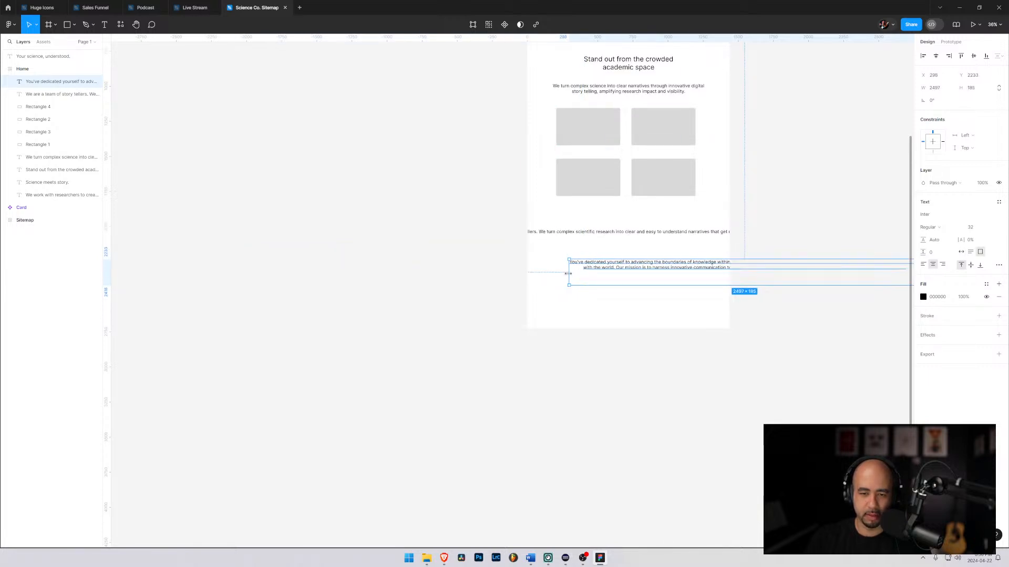
drag(569, 273, 764, 273)
drag(783, 274, 630, 273)
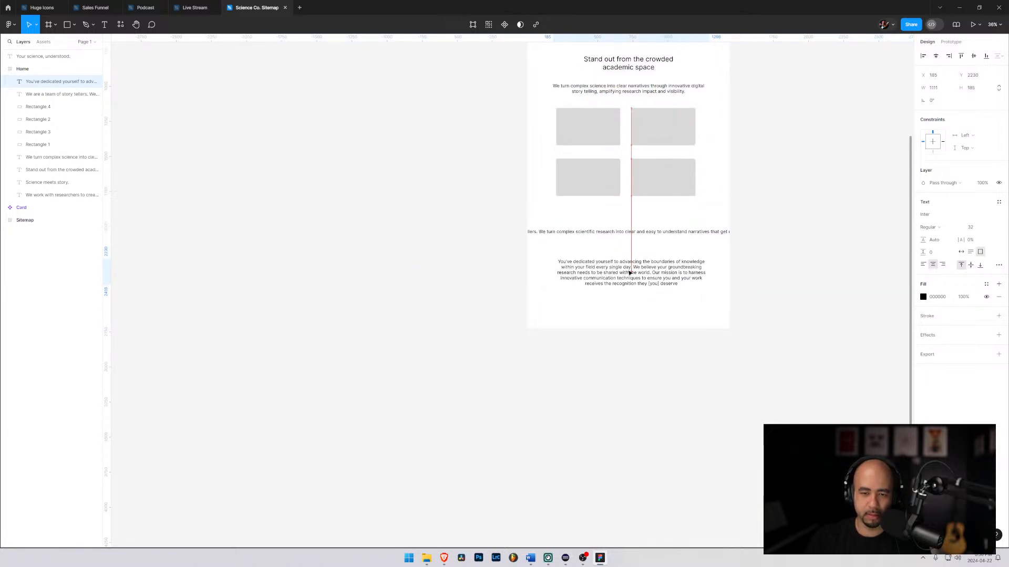
Resize the "We are a team of story tellers" text box to about 1145 × 133 so it fits within the Home frame
scroll(631, 263, up, 1)
scroll(624, 288, up, 3)
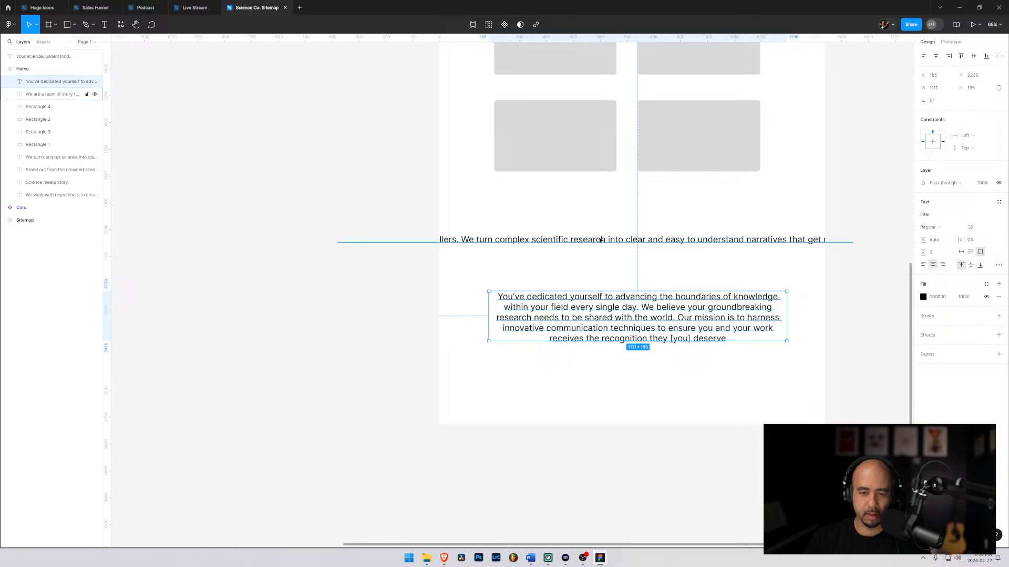
click(356, 242)
drag(337, 246, 546, 273)
drag(646, 260, 589, 261)
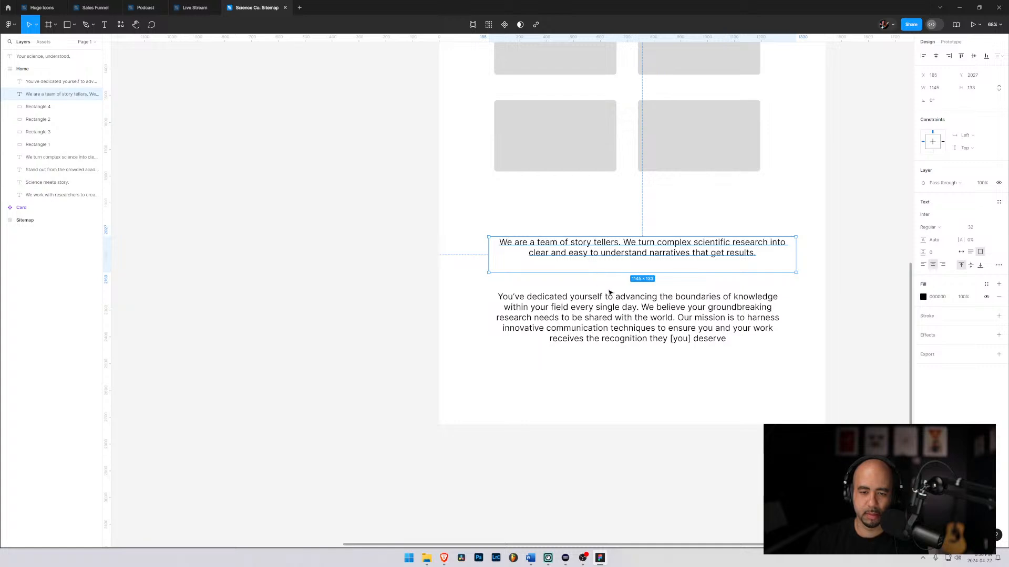
Move the "You've dedicated yourself" paragraph slightly closer to the text above it, to about Y 2209
click(604, 284)
click(609, 327)
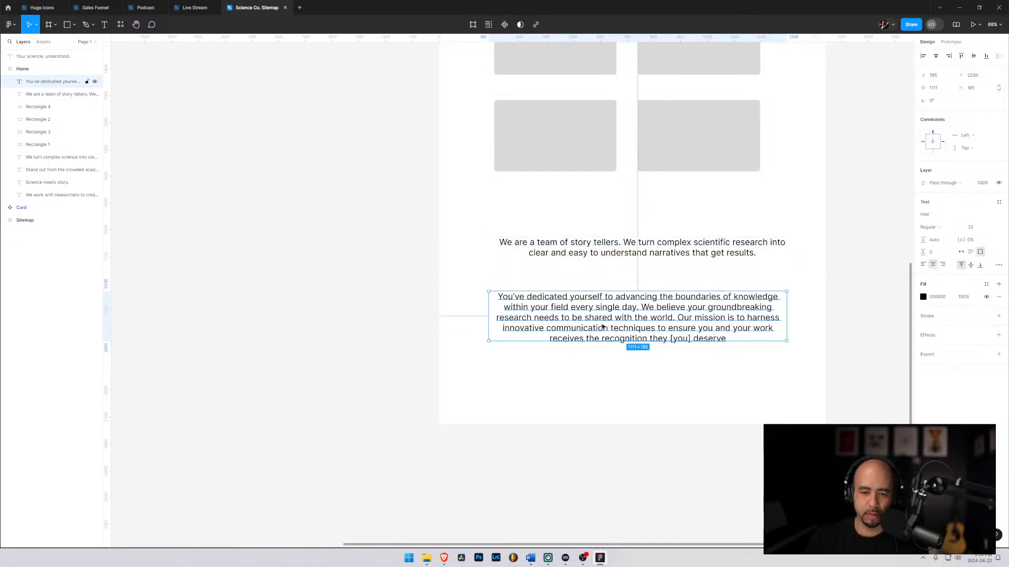
drag(603, 327, 598, 321)
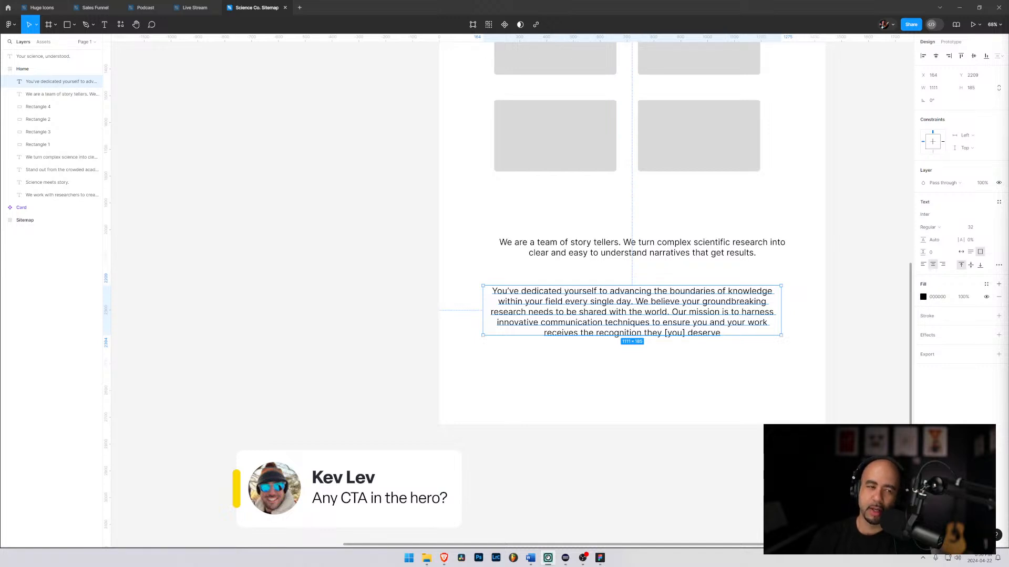
Review the Home wireframe from the spare "Your science, understood." headline and hero down to the section copy and placeholder rectangles
scroll(777, 271, up, 10)
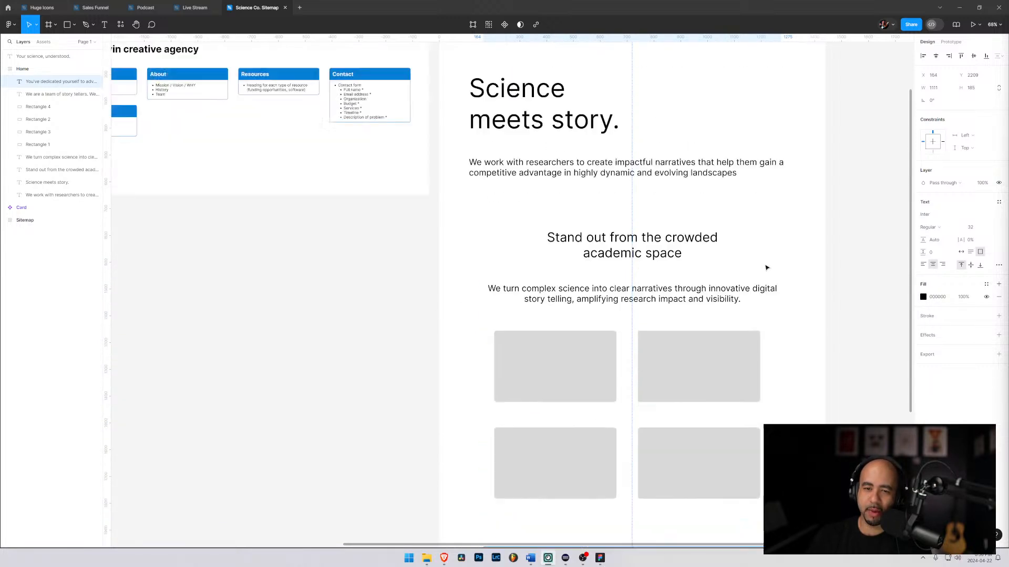
scroll(598, 257, down, 2)
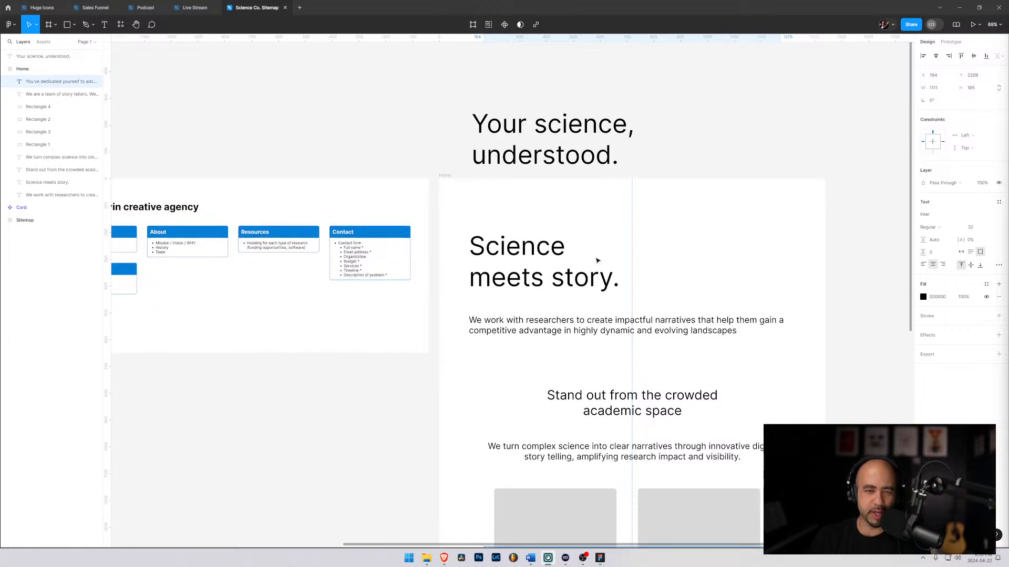
scroll(598, 259, up, 5)
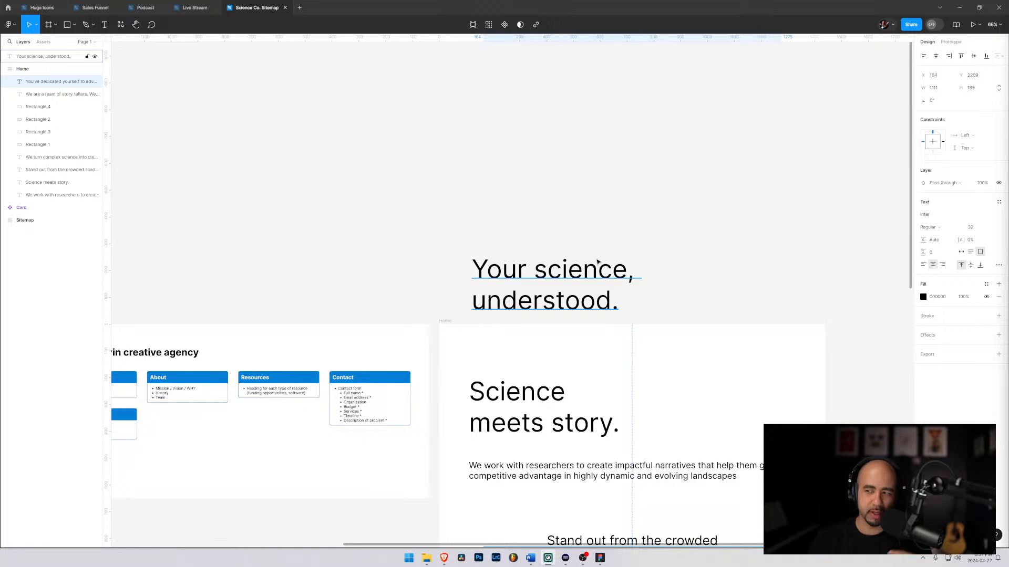
scroll(598, 263, down, 5)
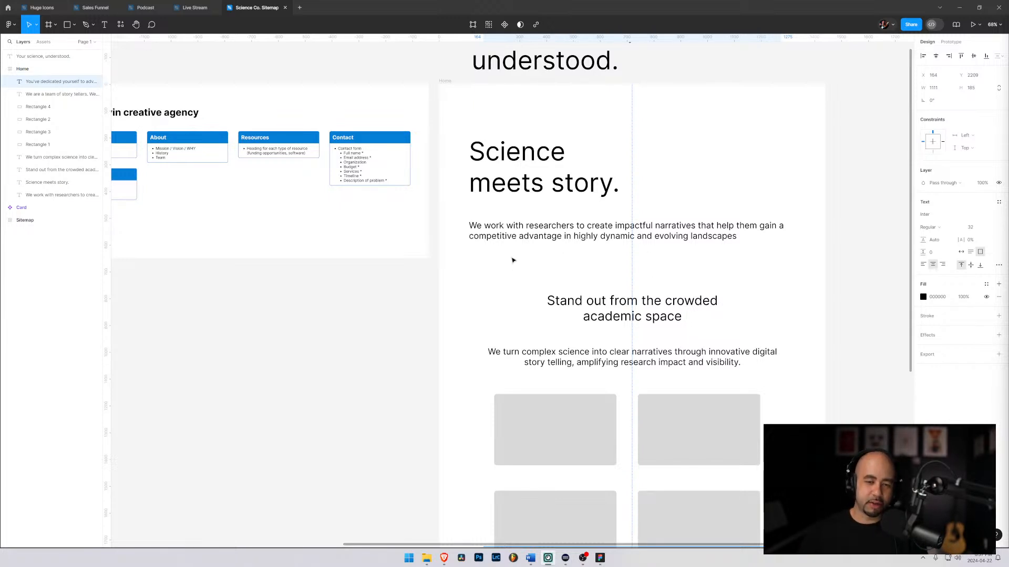
scroll(593, 342, down, 1)
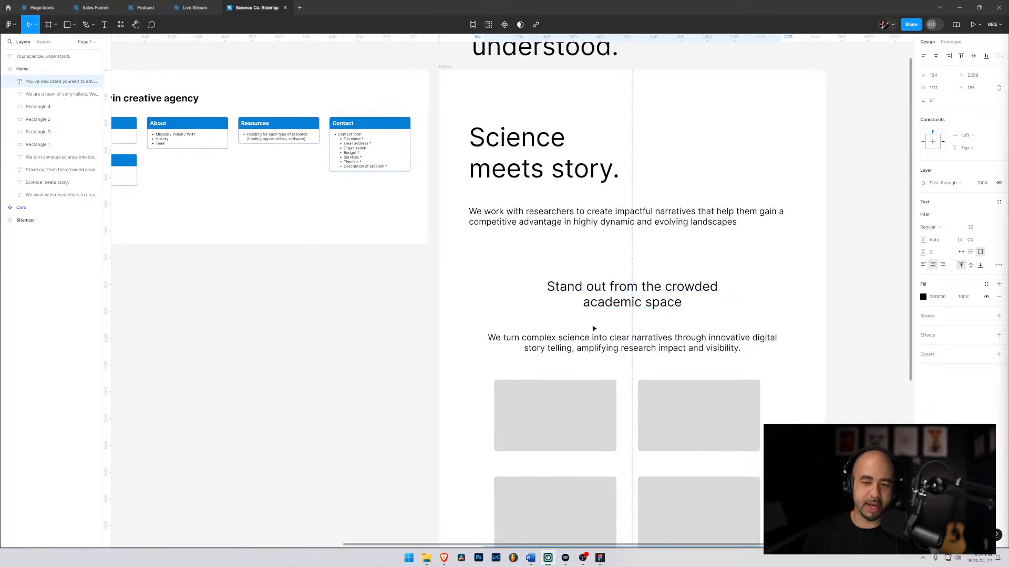
scroll(593, 328, down, 5)
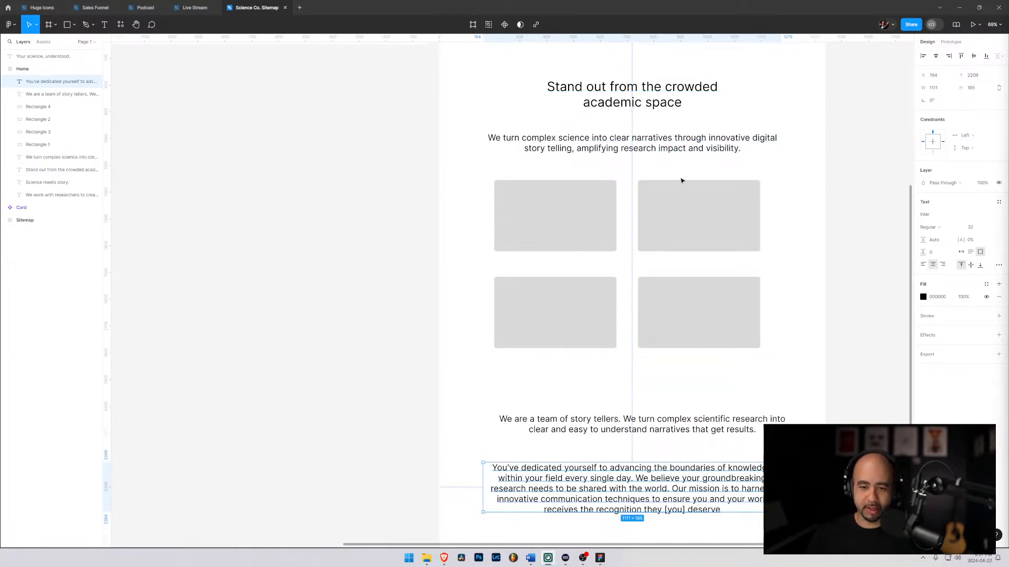
scroll(683, 184, up, 1)
scroll(673, 173, up, 3)
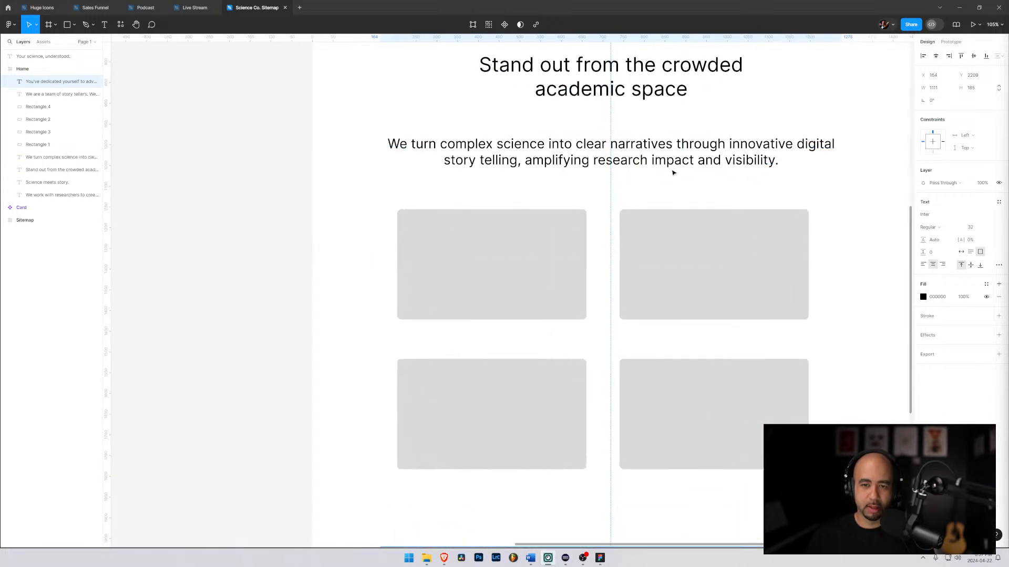
scroll(673, 173, up, 1)
Insert "We are a team of story tellers." at the start of the subheading under the "Stand out from the crowded academic space" heading
click(649, 122)
click(611, 143)
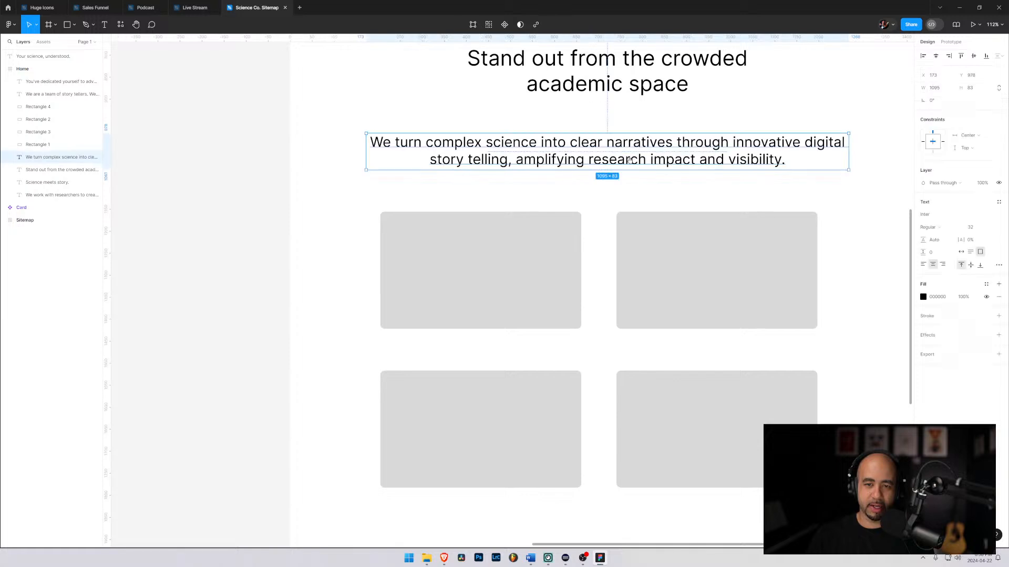
click(691, 107)
drag(719, 104, 655, 117)
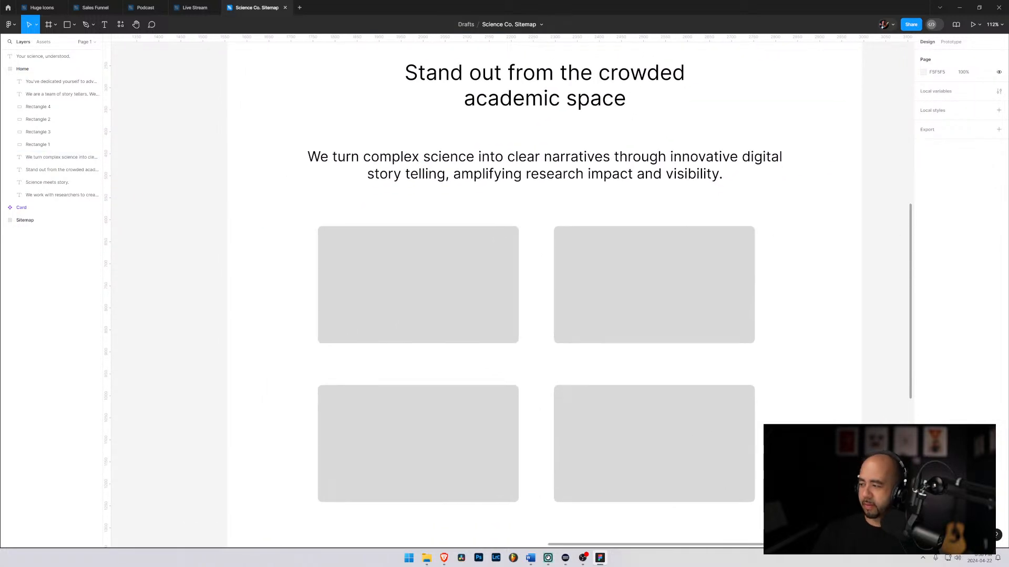
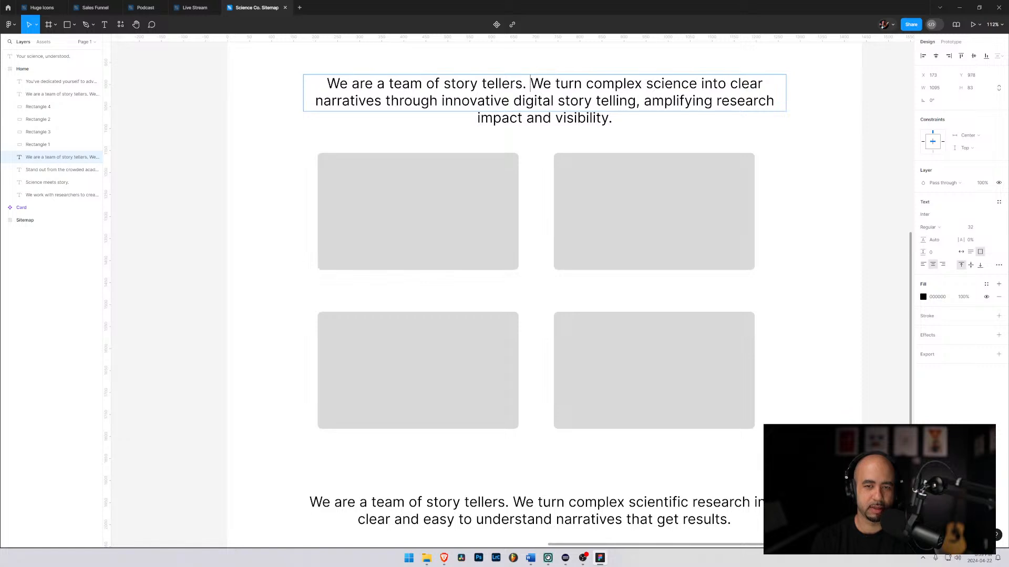
scroll(474, 133, up, 1)
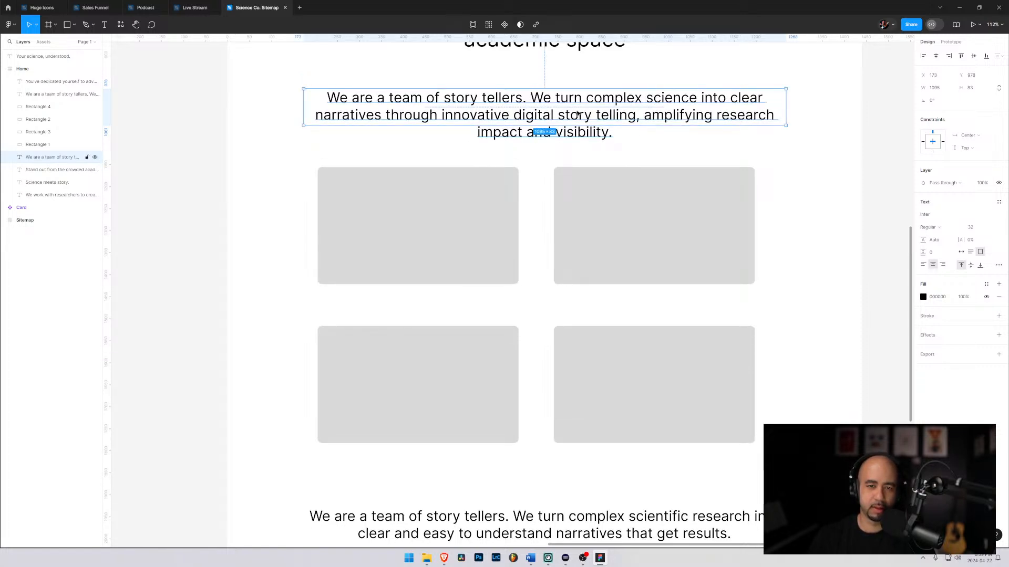
Enlarge the subheading text box under "Stand out from the crowded academic space" to about 1095 × 124 and raise it to about Y 945
key(Escape)
click(792, 142)
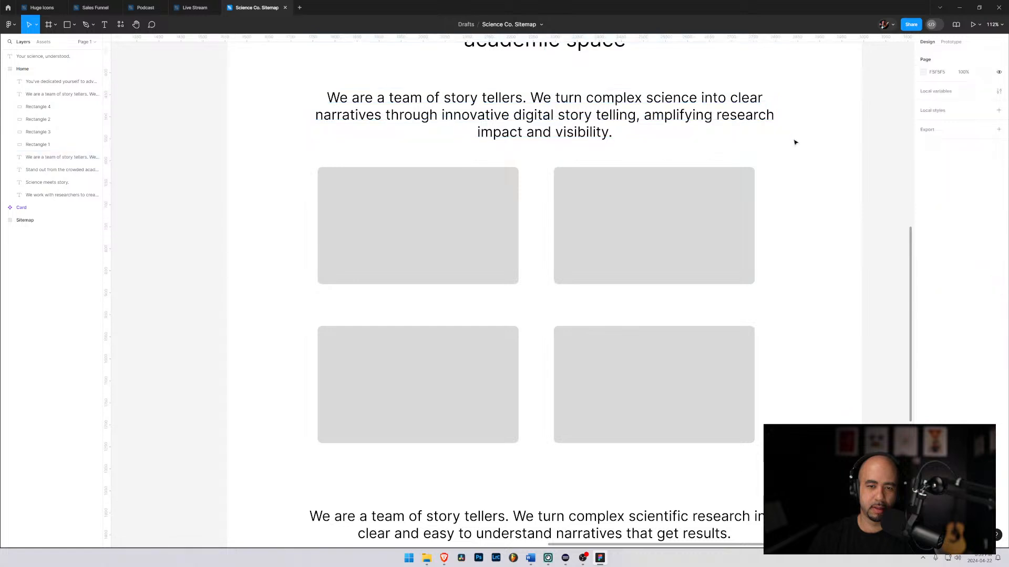
click(536, 119)
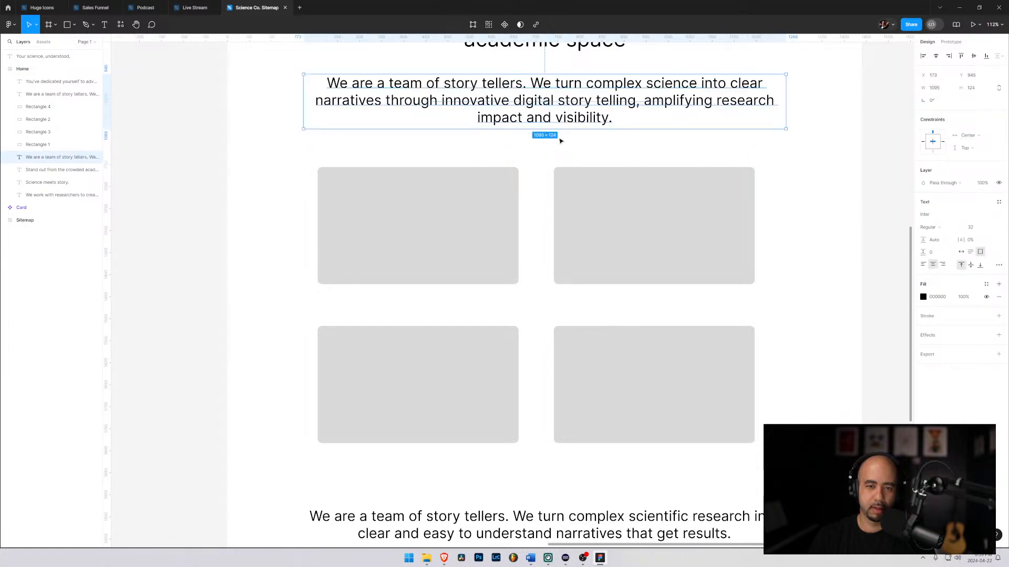
Compare the wording of the subheading with the "We are a team of story tellers" paragraph below the placeholder rectangles
scroll(561, 147, up, 2)
scroll(534, 172, down, 5)
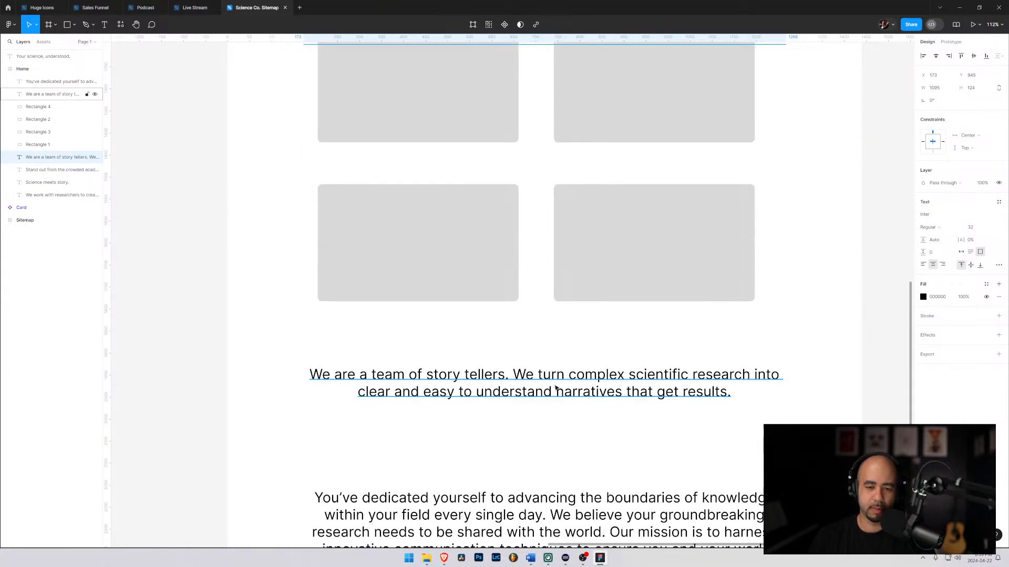
scroll(556, 387, up, 4)
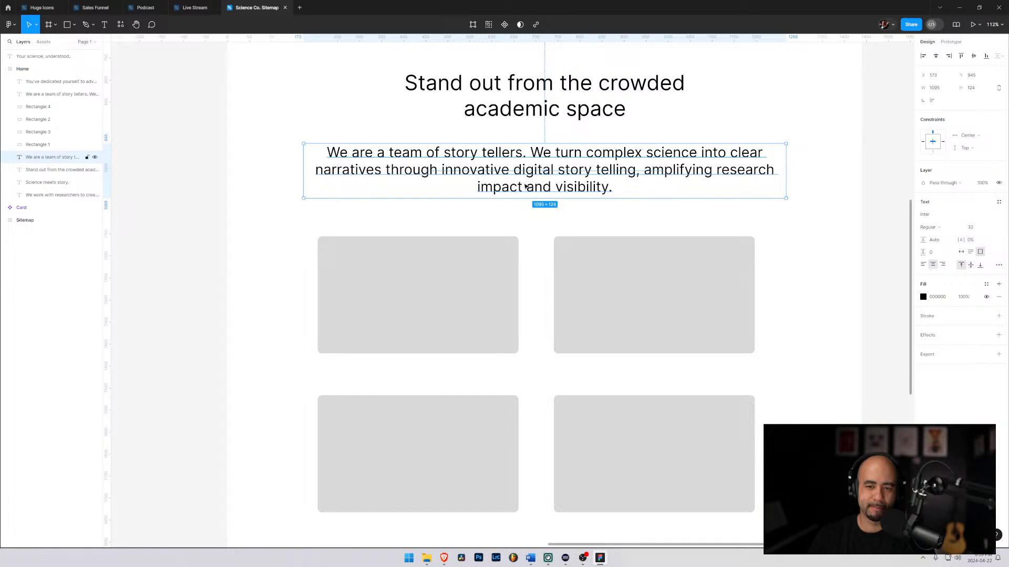
scroll(612, 232, down, 4)
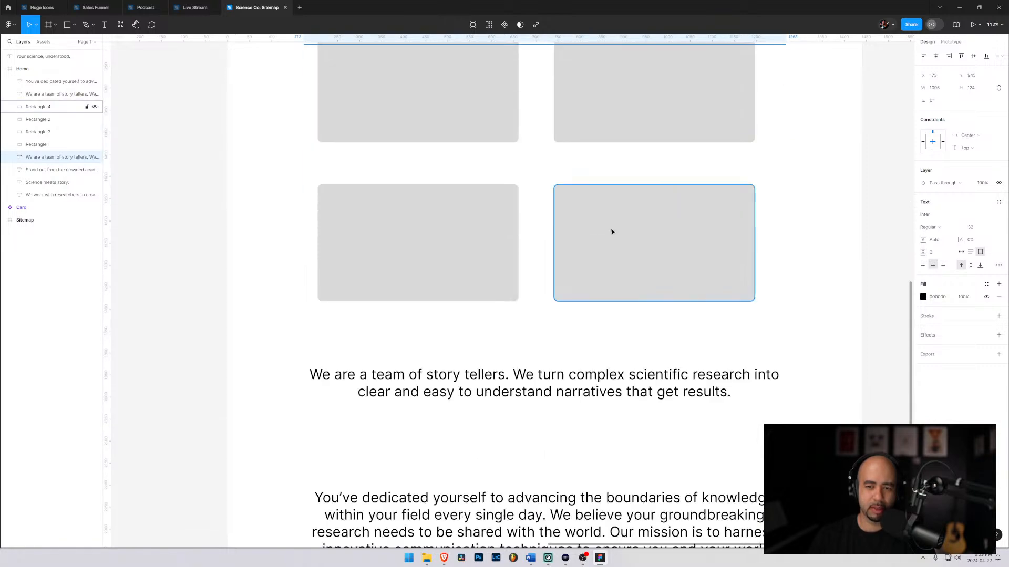
scroll(612, 232, up, 3)
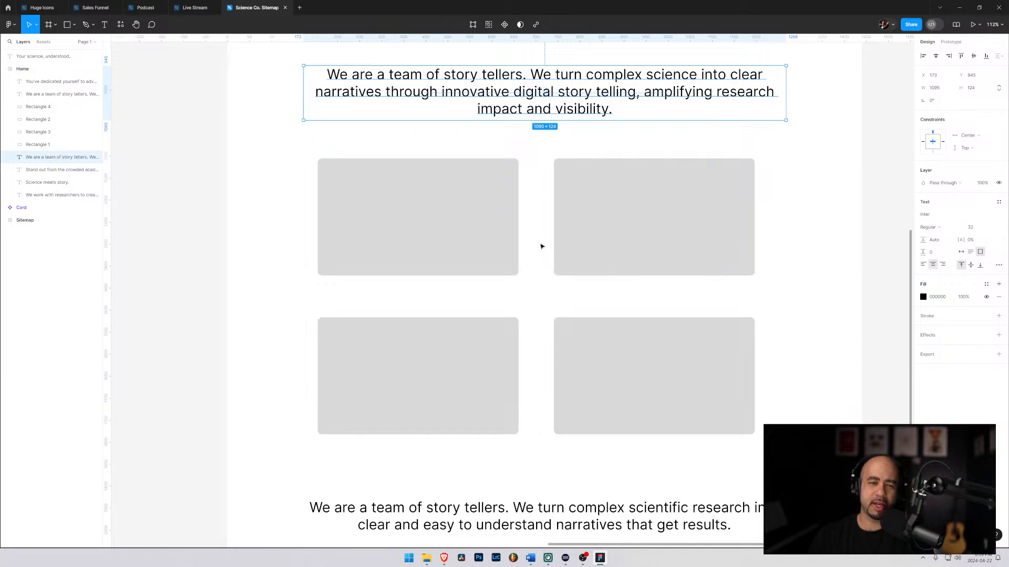
scroll(540, 247, down, 3)
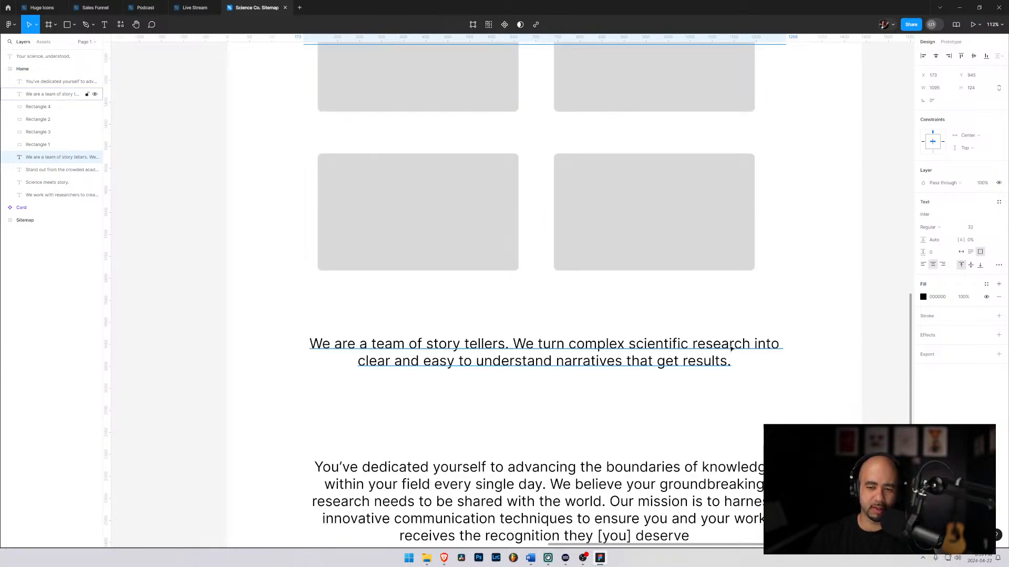
scroll(664, 347, up, 6)
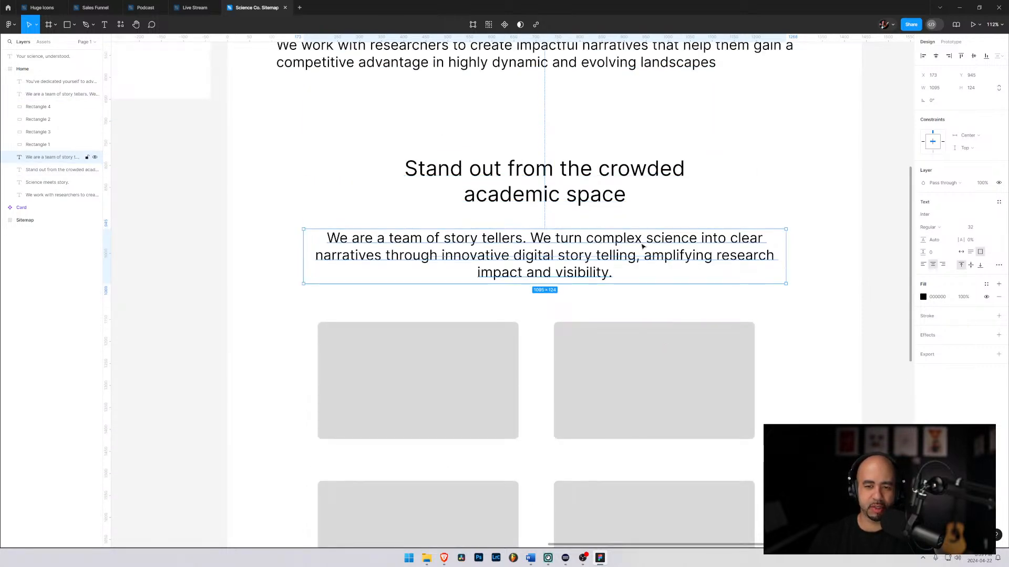
Insert "(and easy to understand)" after "clear" in the subheading under "Stand out from the crowded academic space"
key(Return)
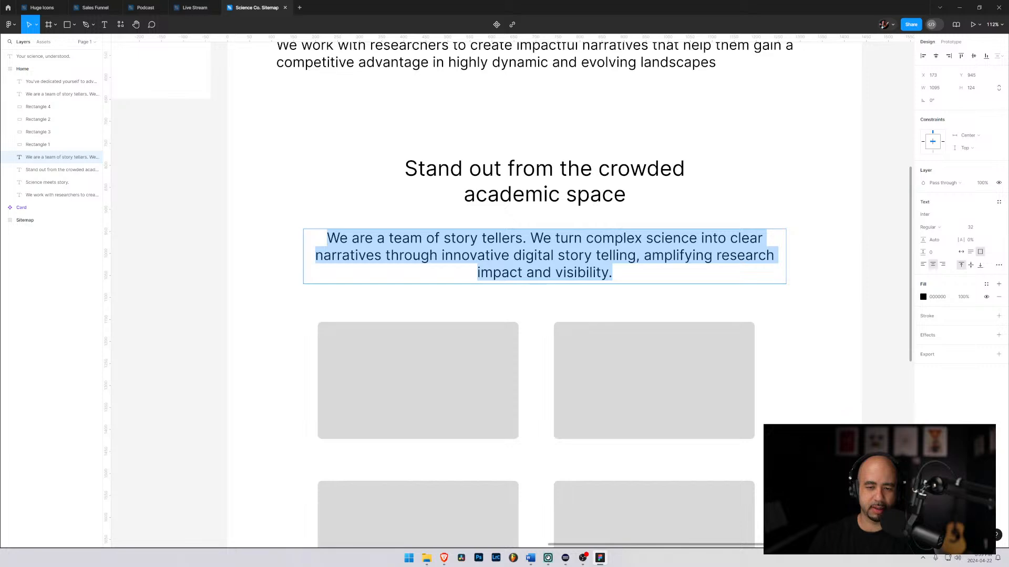
key(Escape)
scroll(644, 266, down, 5)
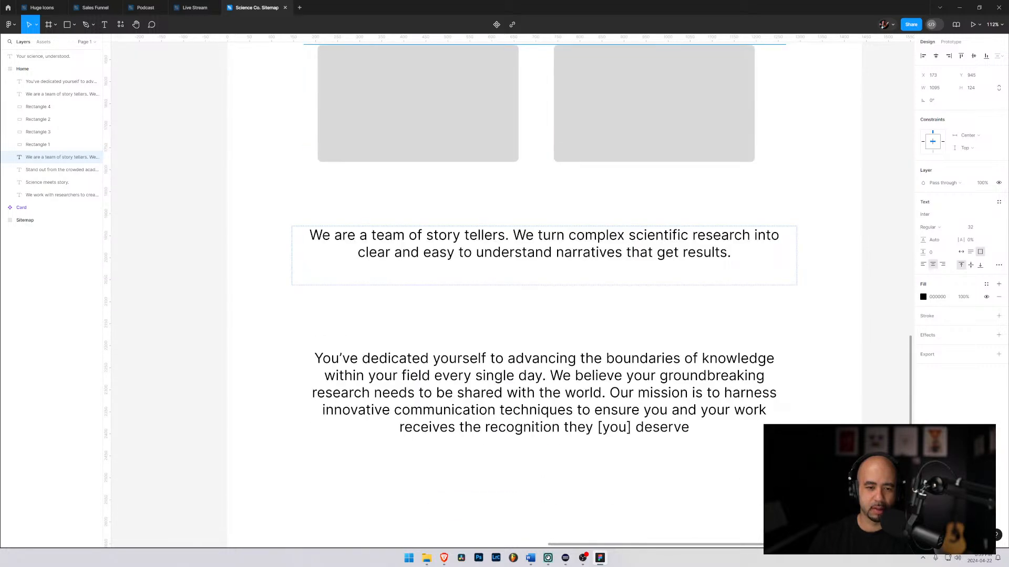
scroll(452, 278, up, 8)
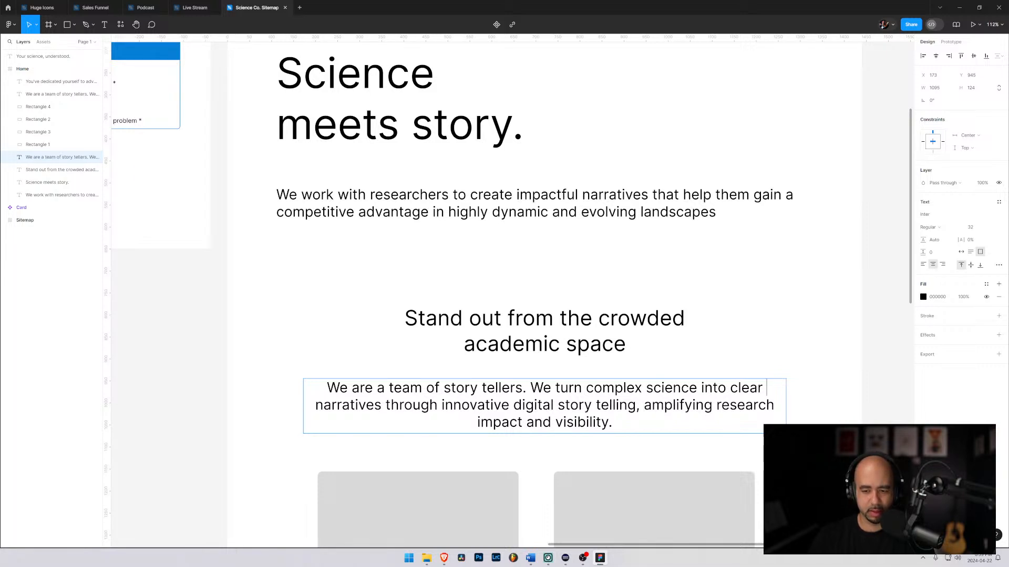
text(and easy to und)
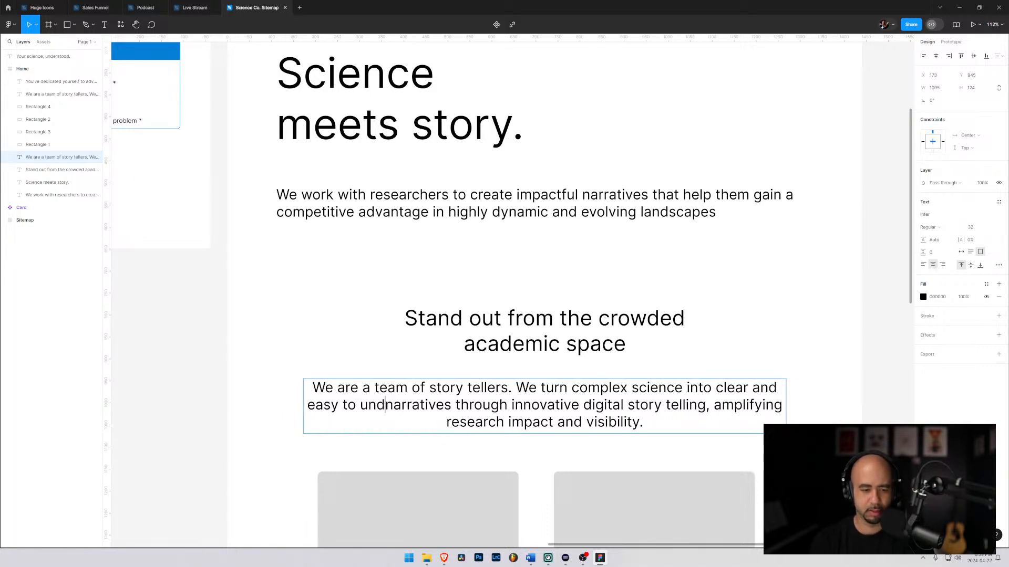
text(erstand)
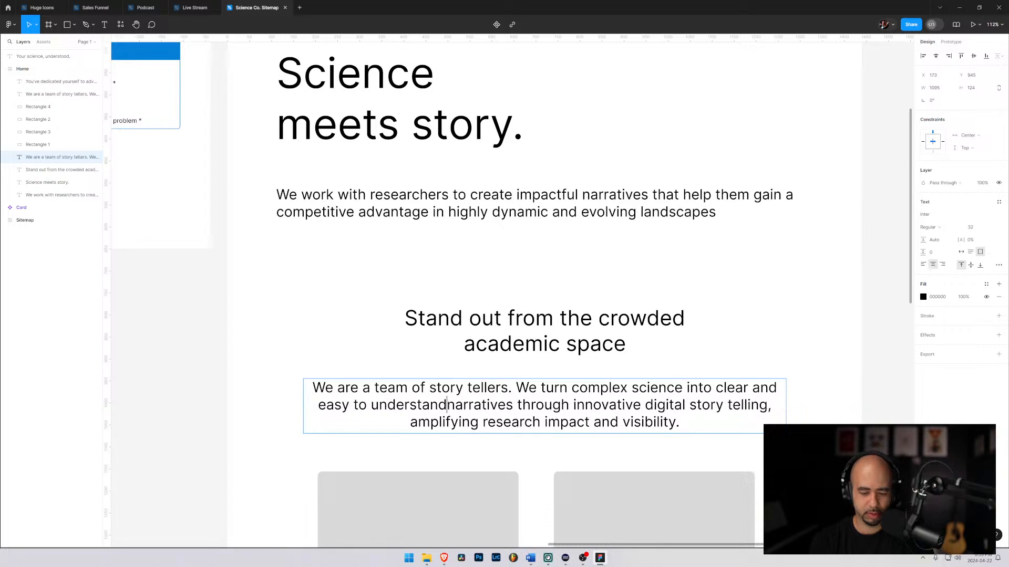
text() )
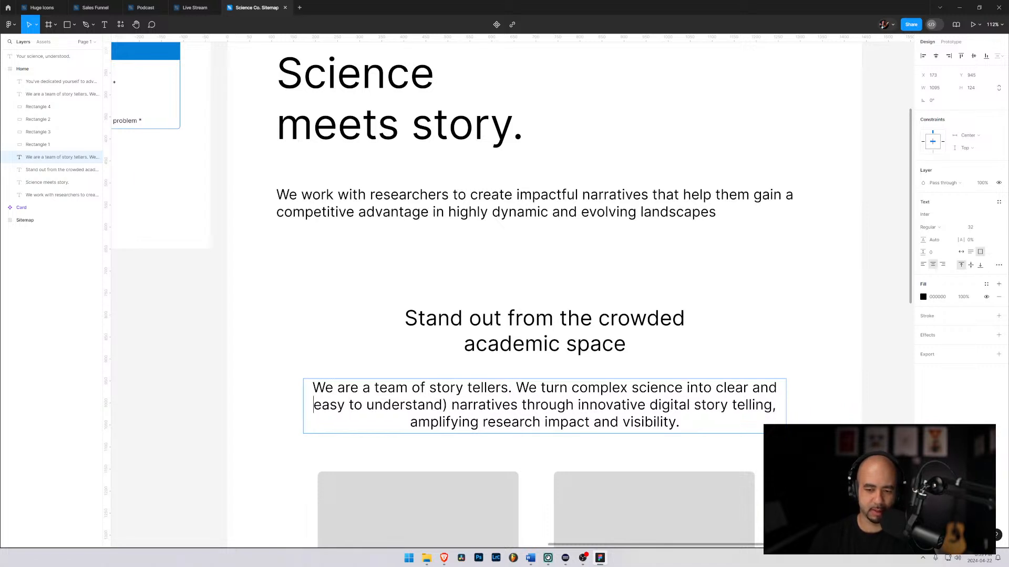
text(()
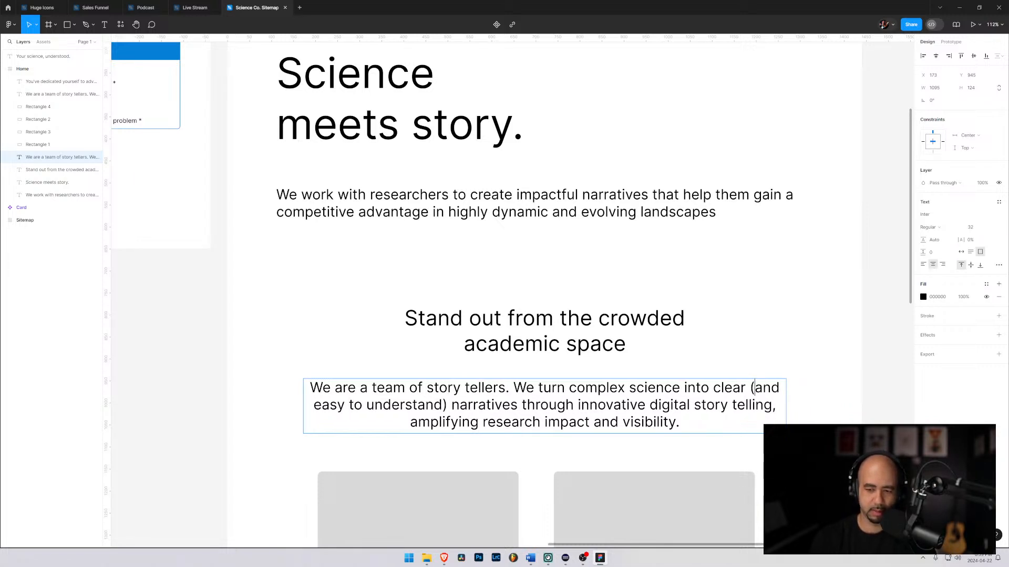
key(Down)
key(Down)
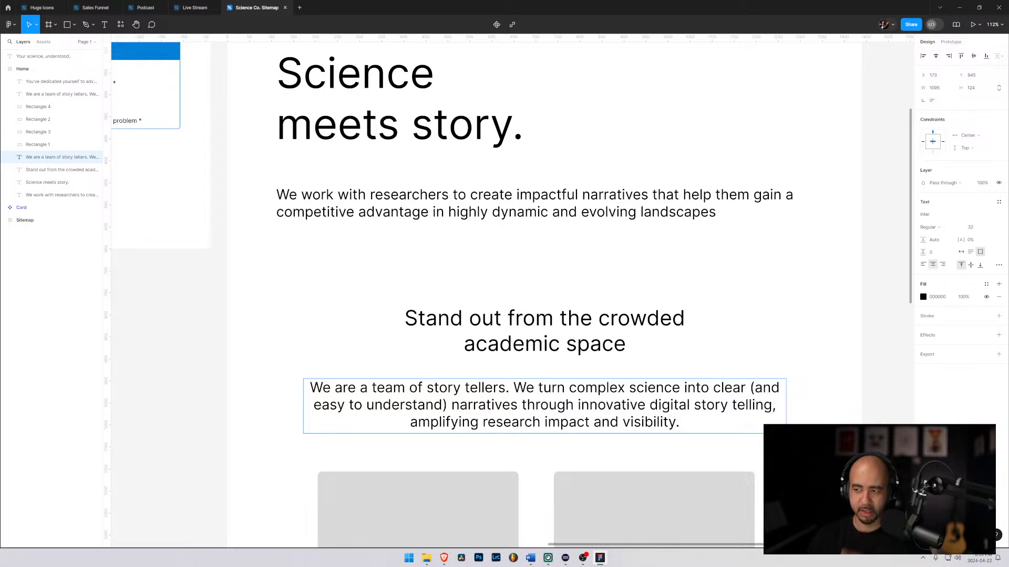
Delete the "We are a team of story tellers" paragraph below the rectangles and move the "You've dedicated yourself" paragraph up to about Y 1986
scroll(648, 373, down, 10)
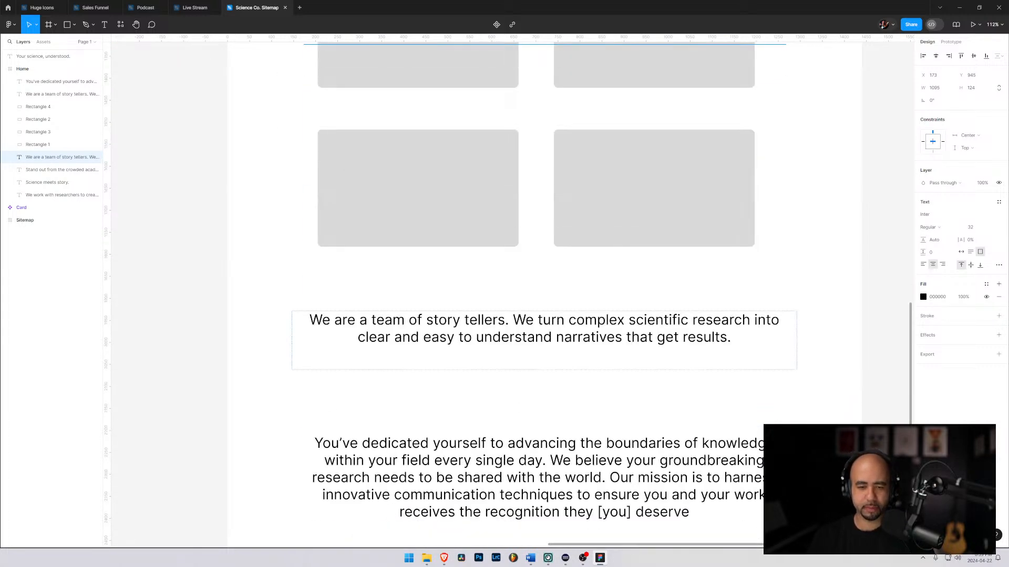
double_click(542, 320)
key(ctrl+a)
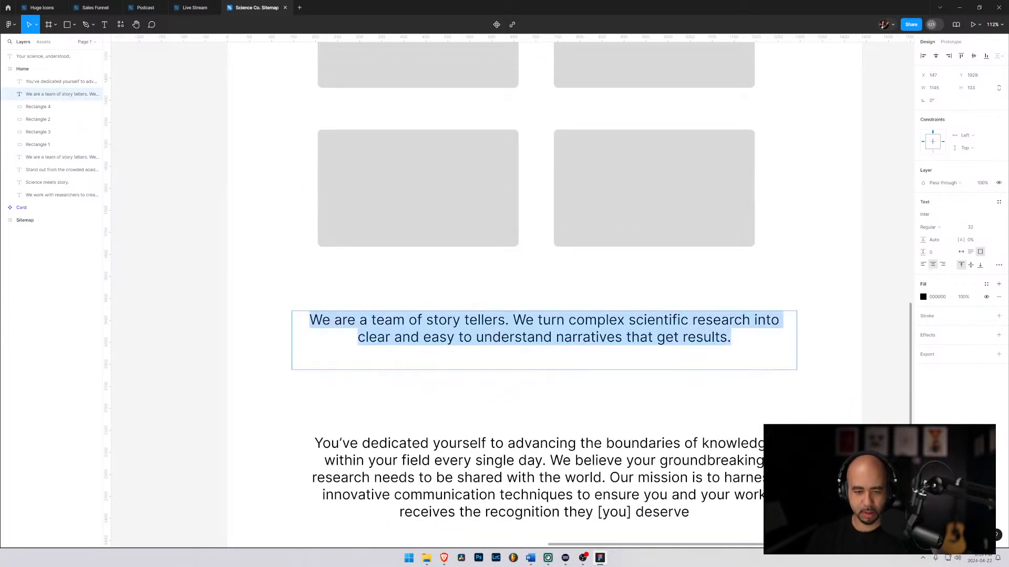
key(Escape)
key(Delete)
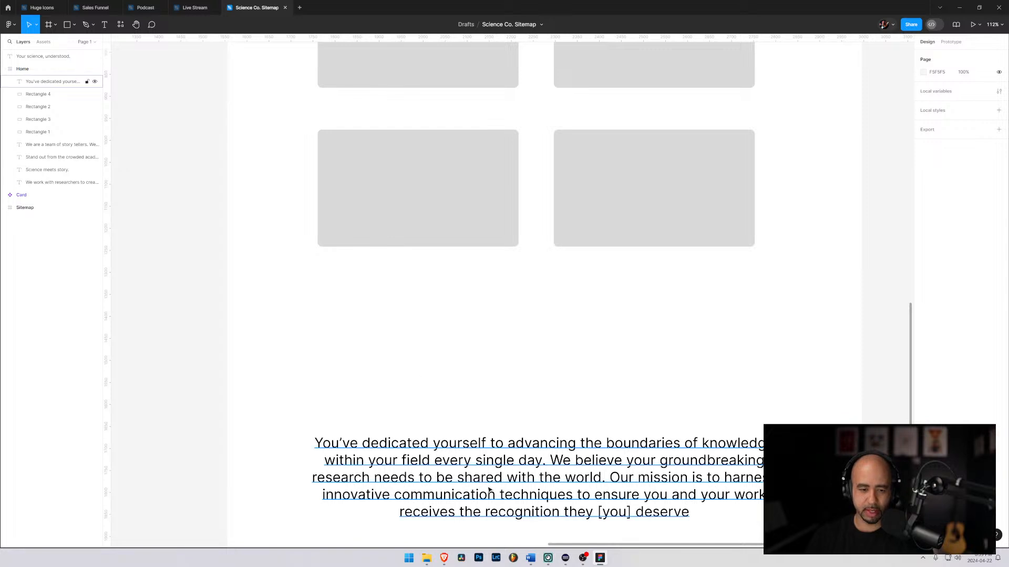
drag(484, 489, 458, 398)
Switch to the Pixel Media Science Word document and review the remaining homepage sections and the Services Page copy
key(alt+Tab)
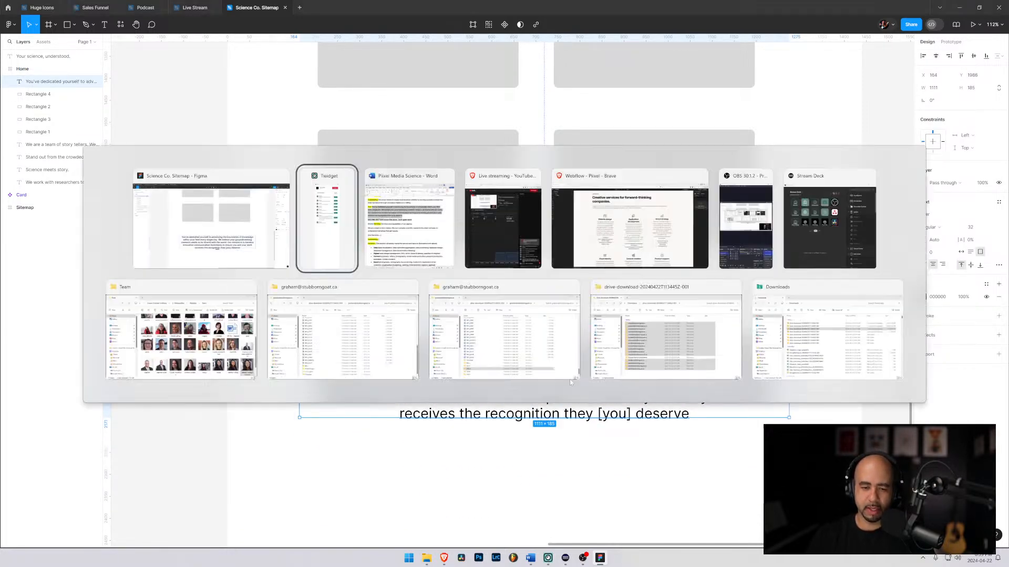
key(Tab)
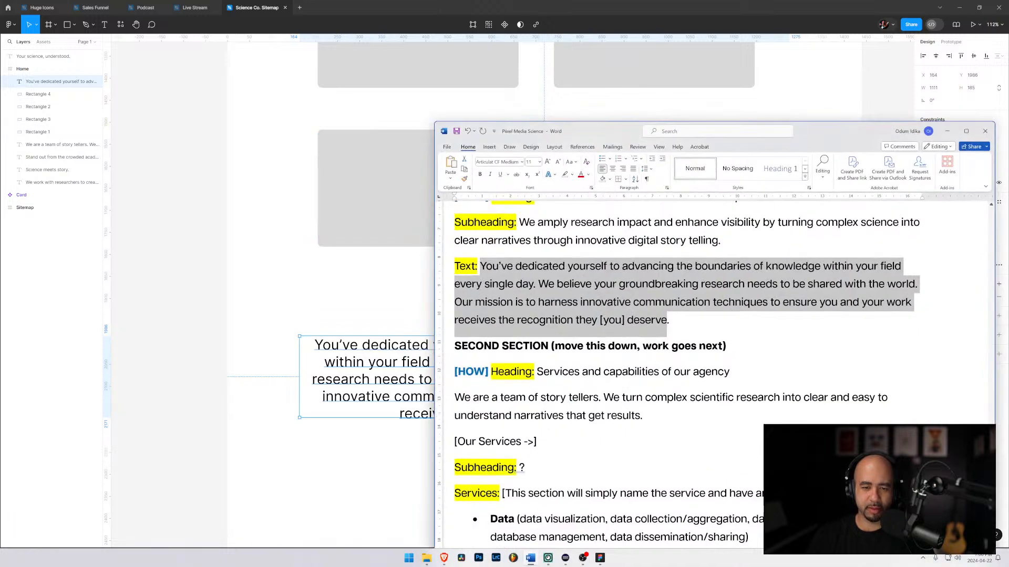
click(580, 302)
scroll(580, 302, down, 2)
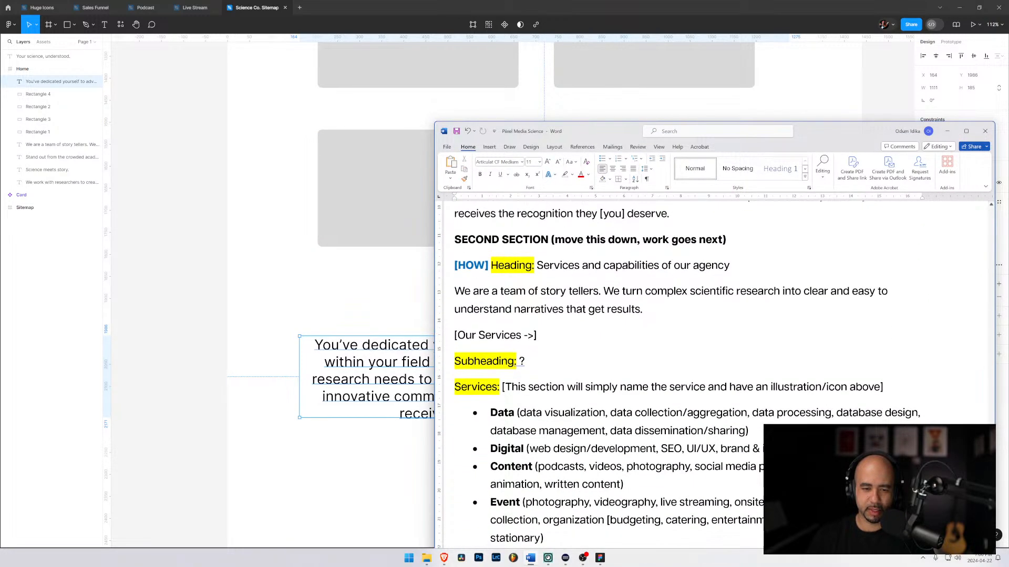
scroll(580, 302, down, 8)
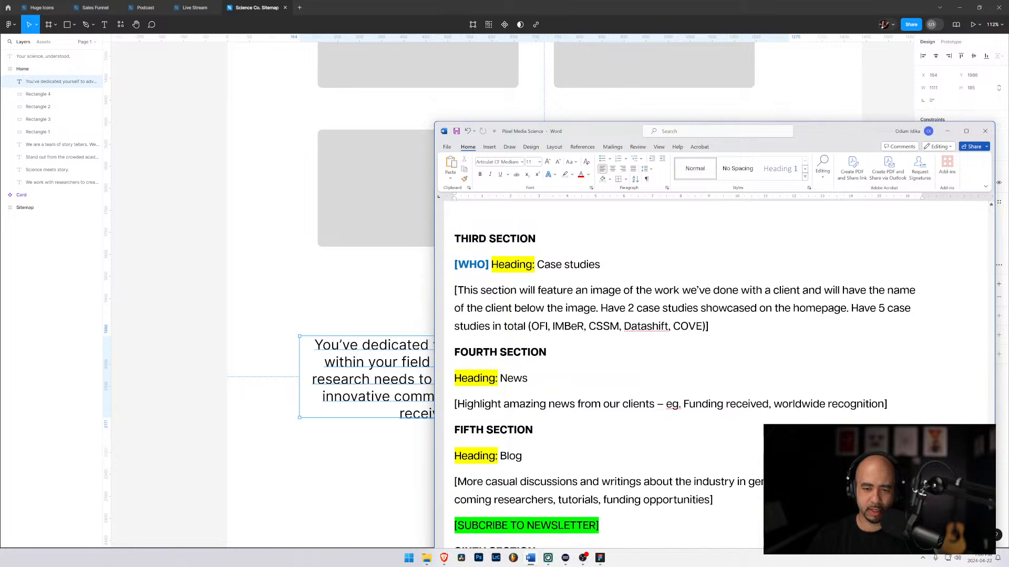
scroll(604, 363, down, 7)
scroll(604, 363, up, 1)
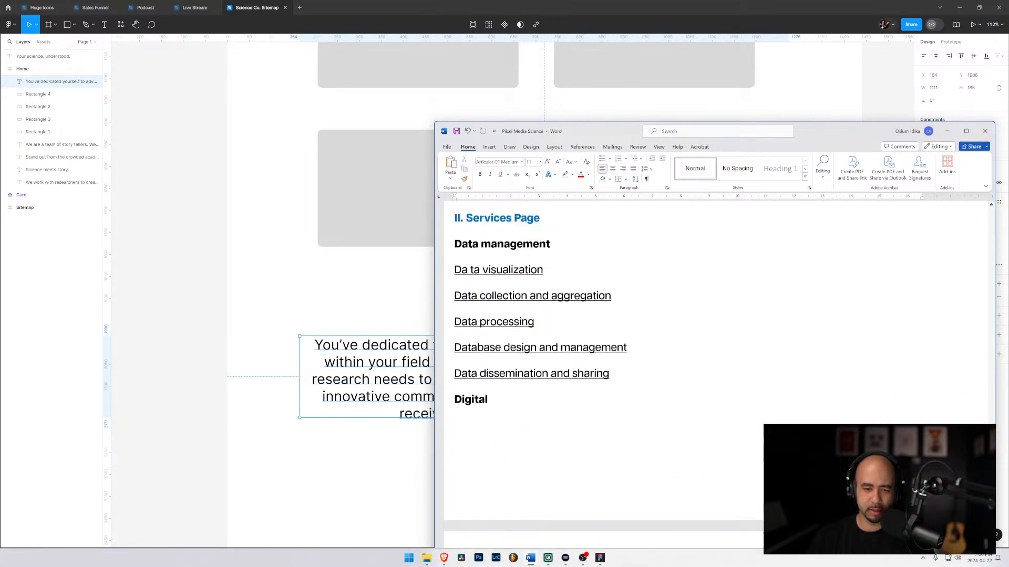
scroll(605, 363, down, 5)
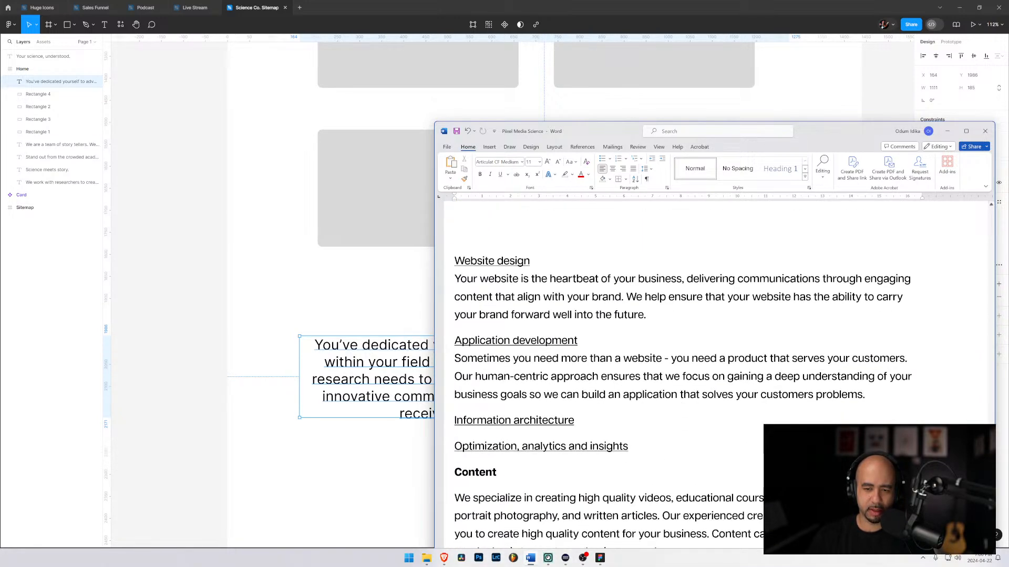
scroll(604, 363, up, 6)
scroll(605, 362, up, 3)
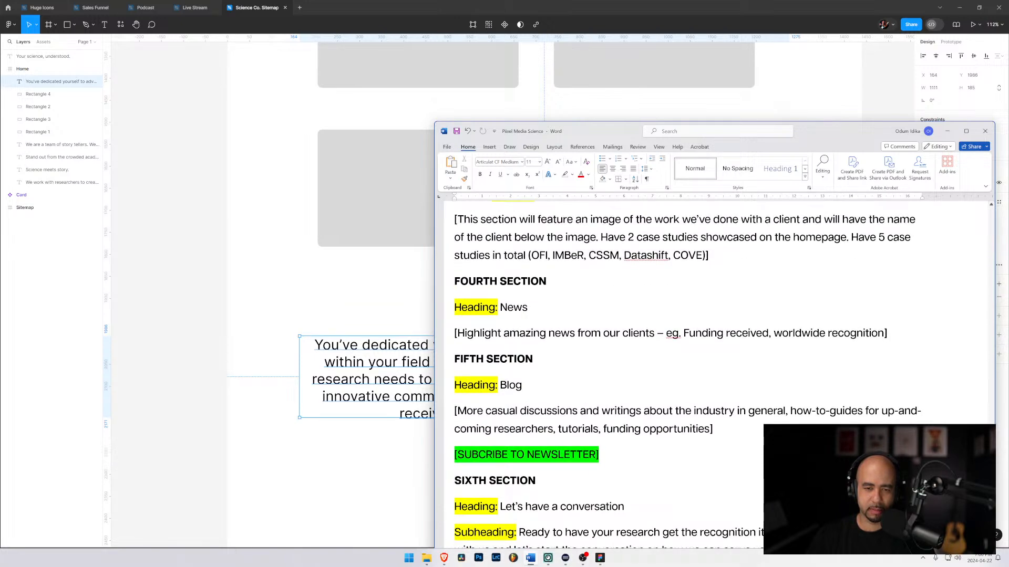
scroll(604, 362, up, 10)
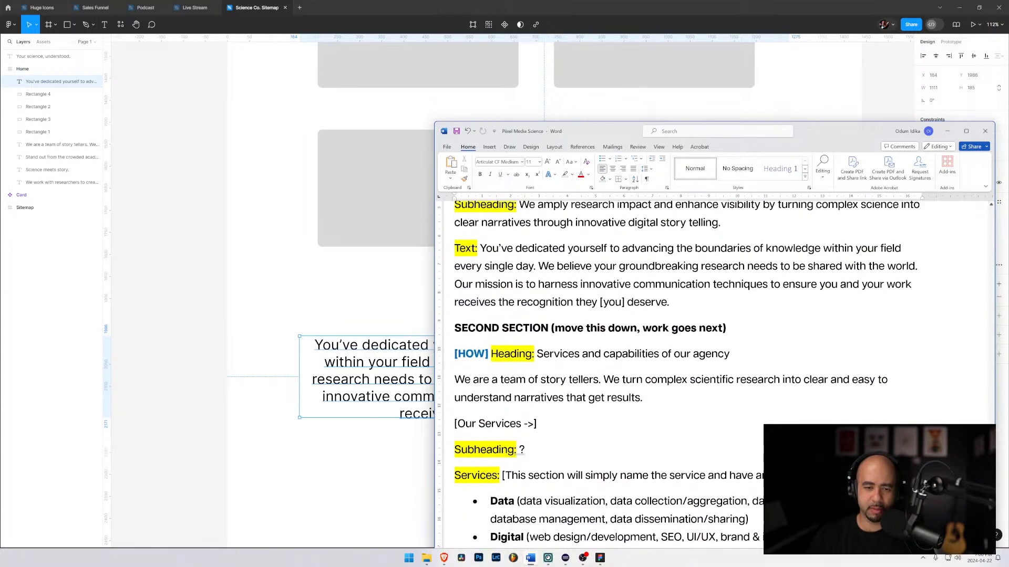
scroll(687, 374, down, 1)
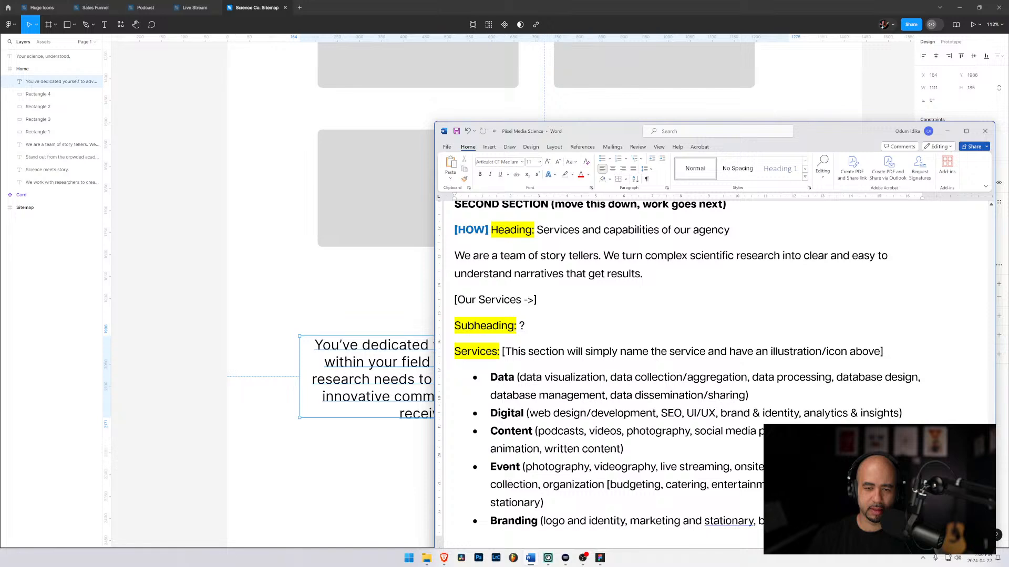
Insert blank lines above "[Our Services ->]" in the document's second section, and reposition and shorten the Word window
key(Return)
key(Return)
key(Return)
key(Up)
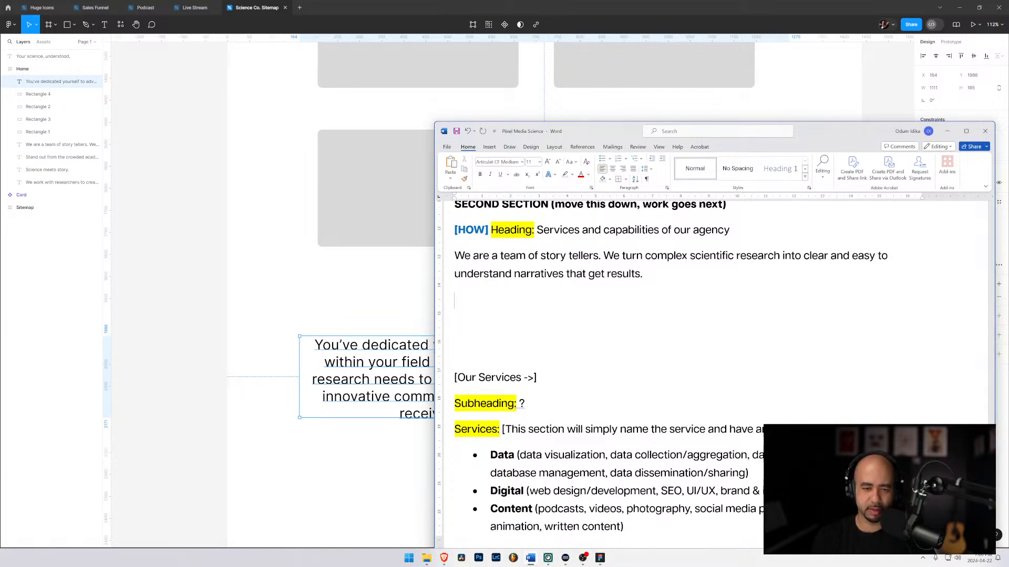
key(Return)
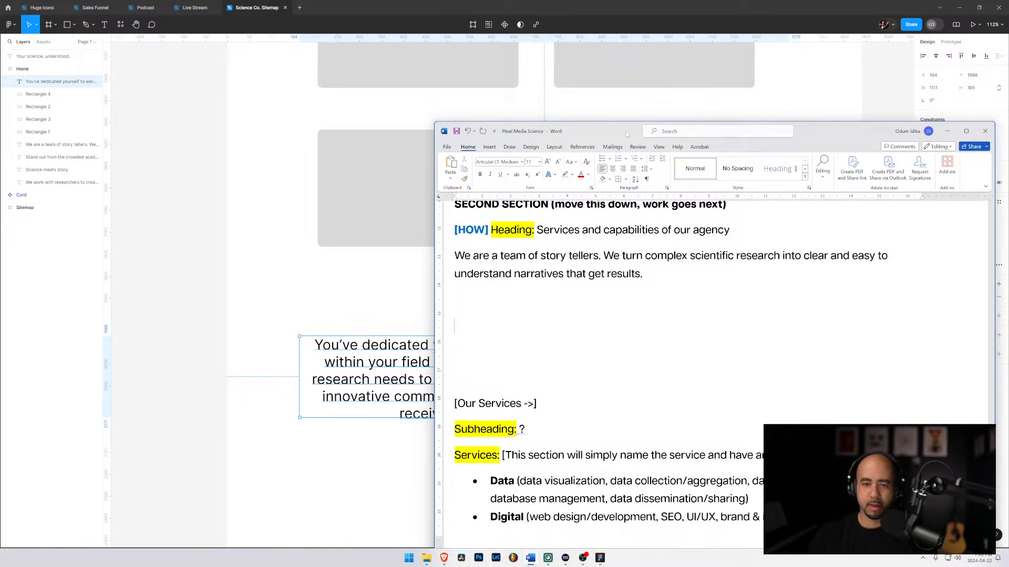
drag(626, 135, 552, 50)
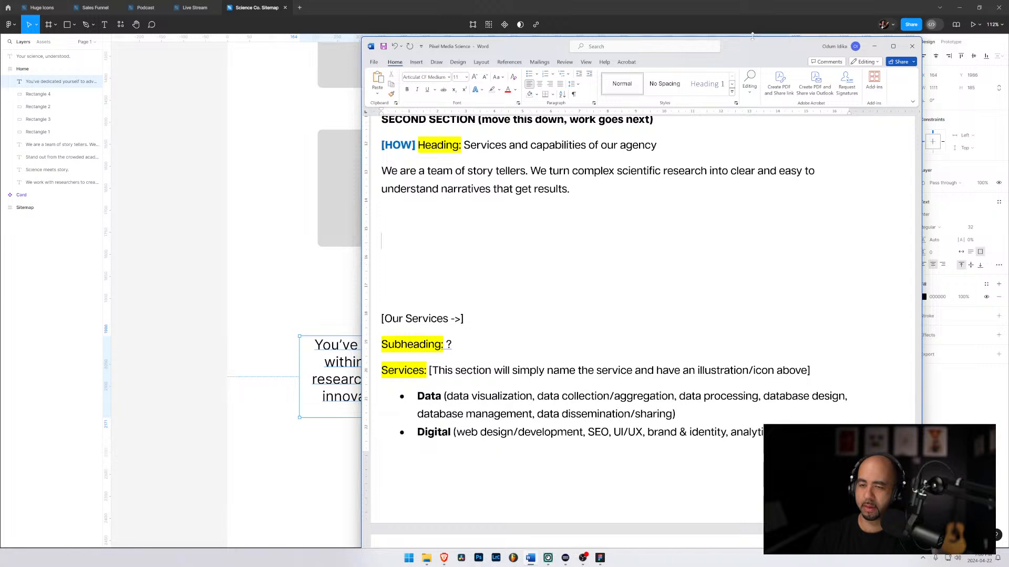
drag(752, 36, 760, 67)
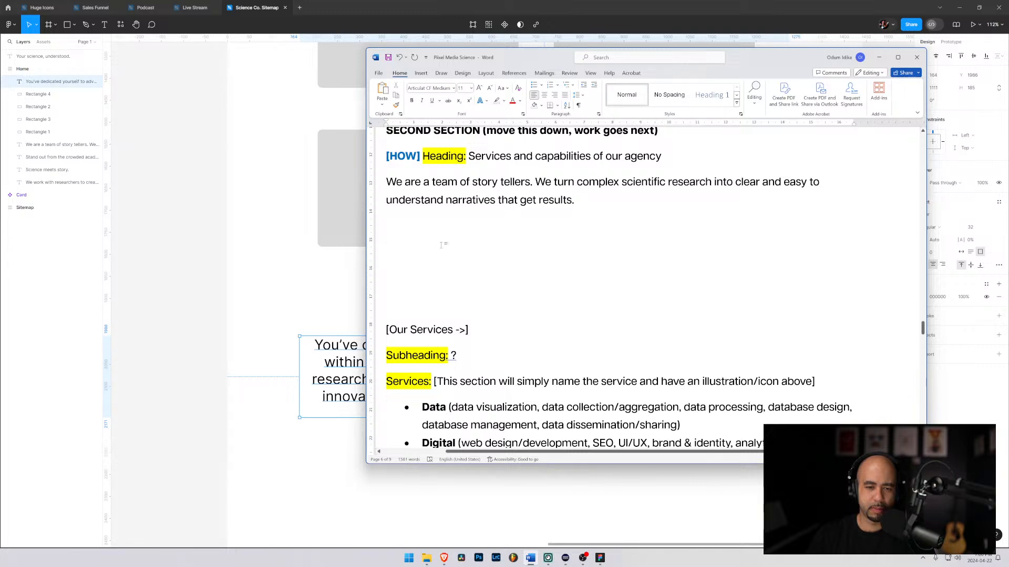
Switch back to Figma and shift the "You've dedicated yourself" paragraph to about X 144, Y 1982
key(alt+Tab)
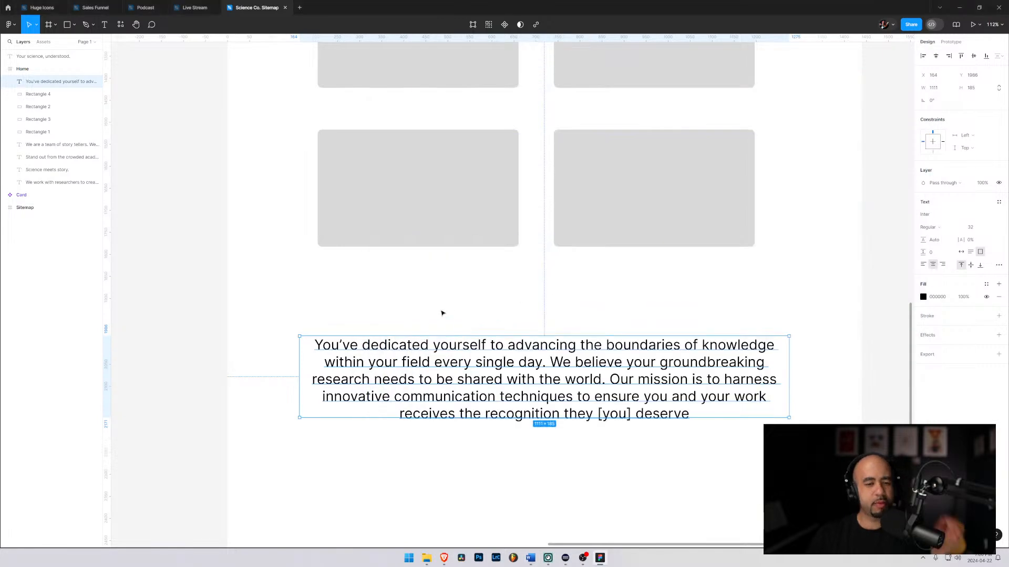
scroll(442, 313, down, 2)
scroll(443, 312, down, 2)
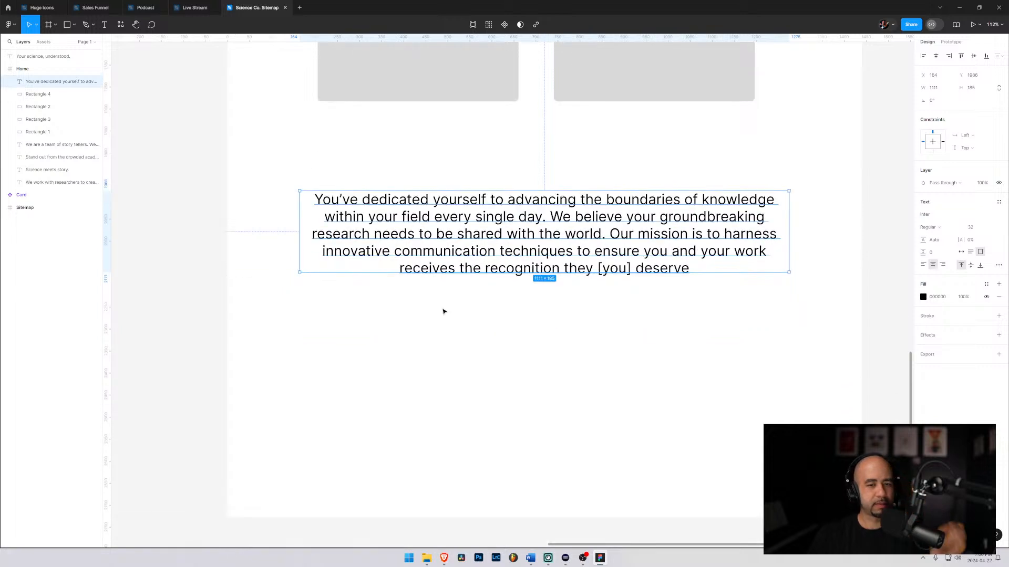
mouse_move(471, 235)
mouse_down()
mouse_move(465, 218)
mouse_move(462, 225)
mouse_up()
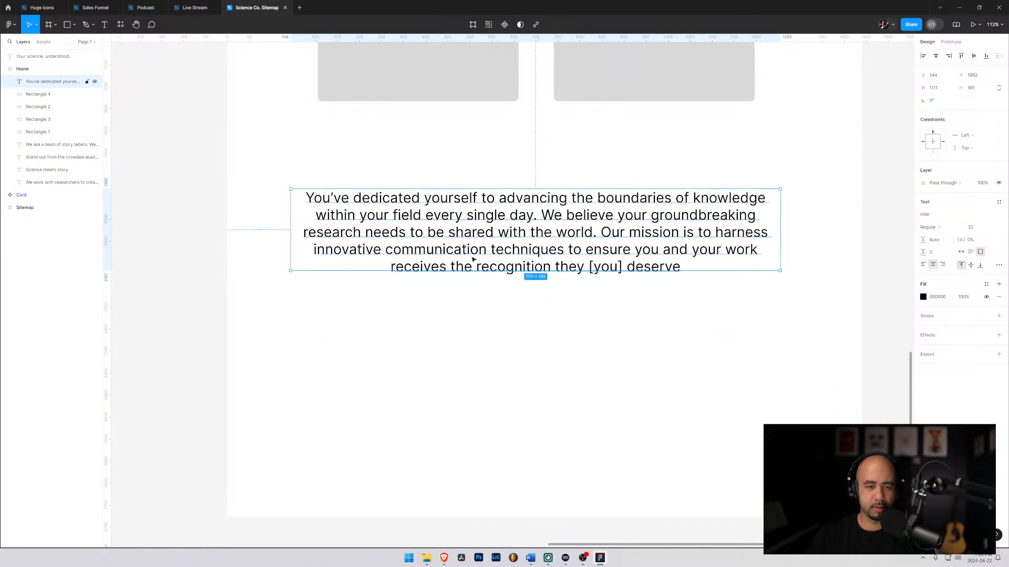
Add a new text line reading "See how we ca" below the "You've dedicated yourself" paragraph
scroll(475, 241, down, 3)
click(478, 246)
key(t)
click(467, 231)
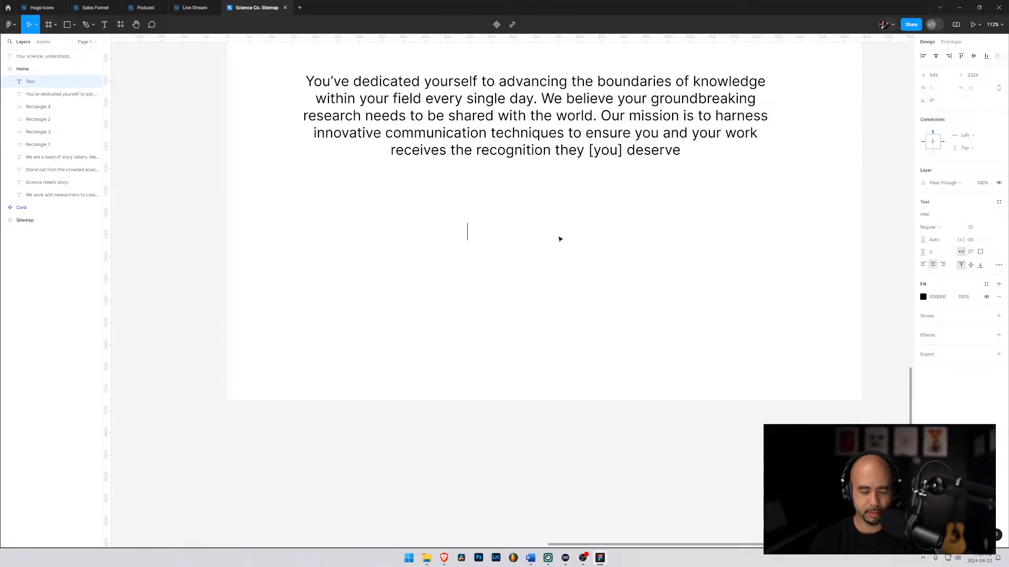
text(See how we ca)
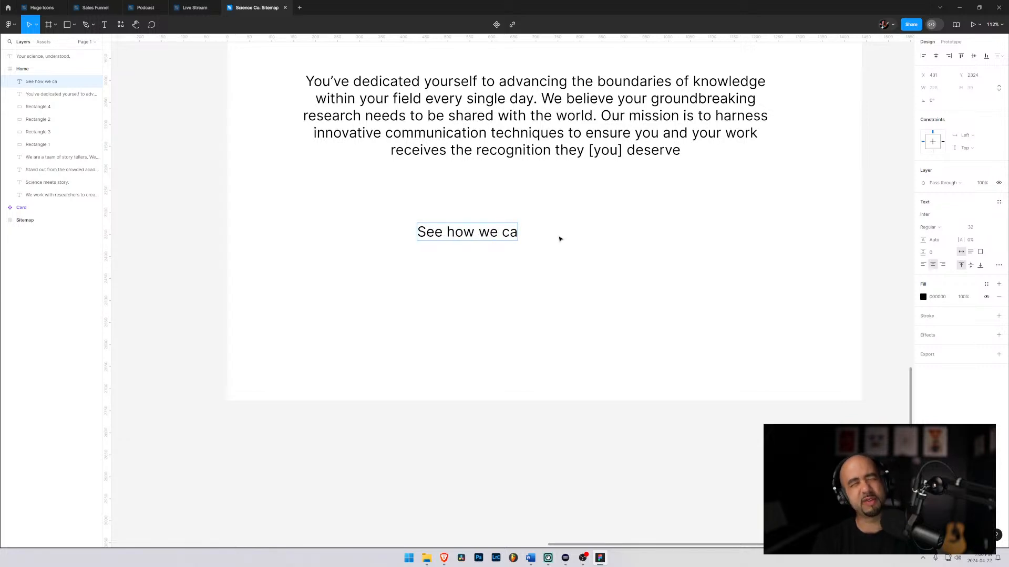
Replace the wording of the new text line with "Our services ->"
key(ctrl+a)
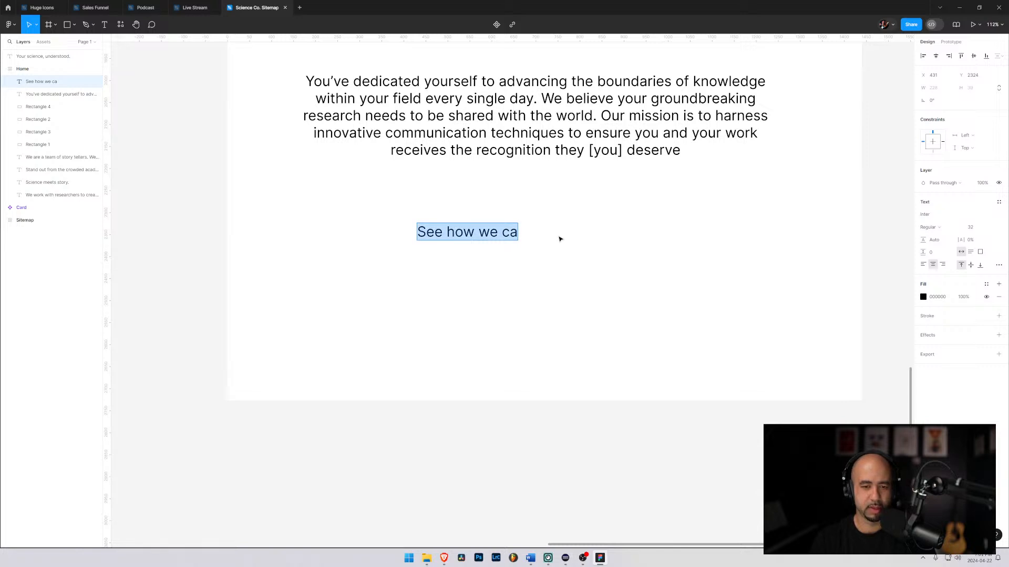
text(Our servc)
key(BackSpace)
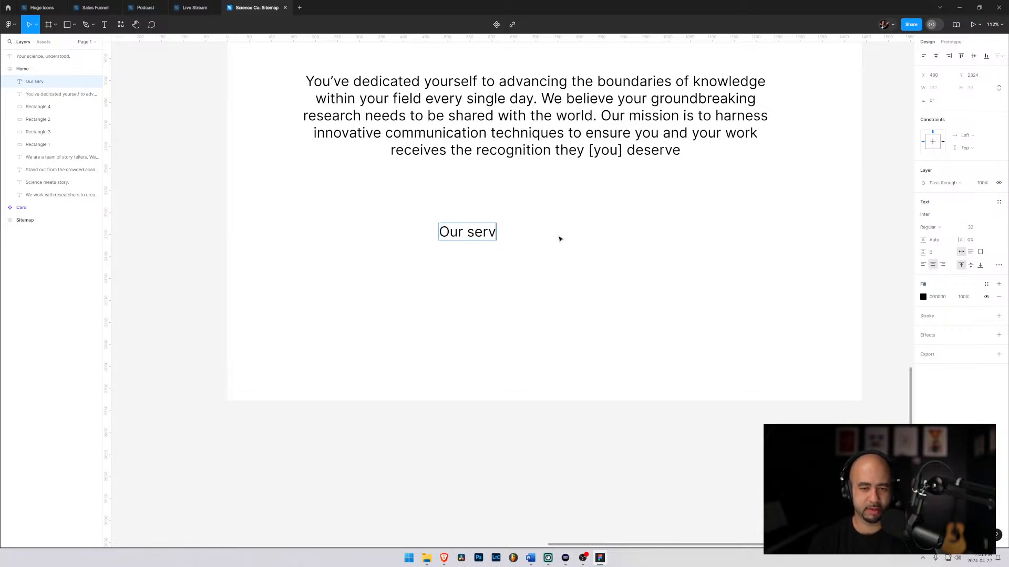
text(icers)
key(BackSpace)
key(BackSpace)
key(BackSpace)
key(BackSpace)
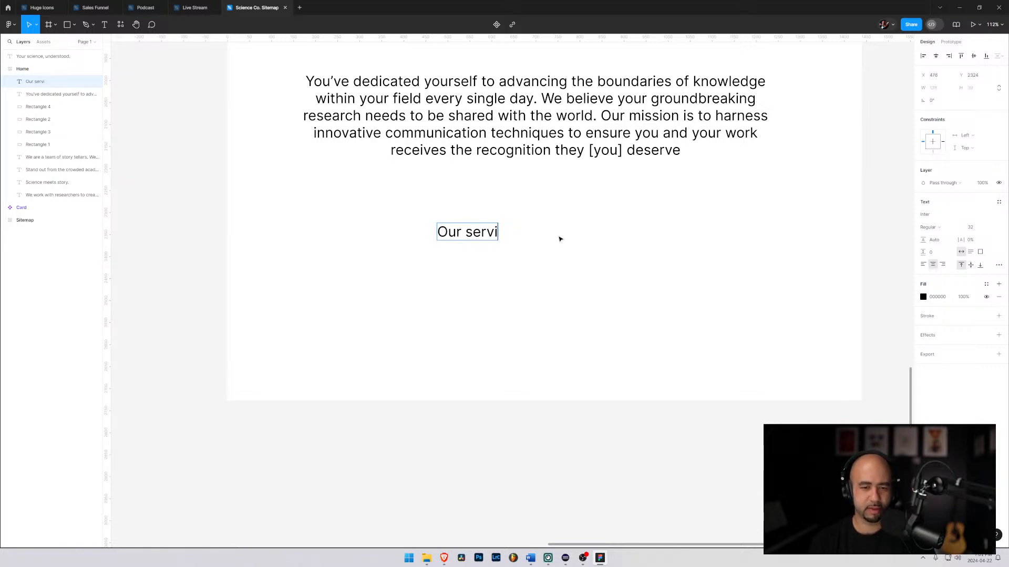
text(es)
key(BackSpace)
key(BackSpace)
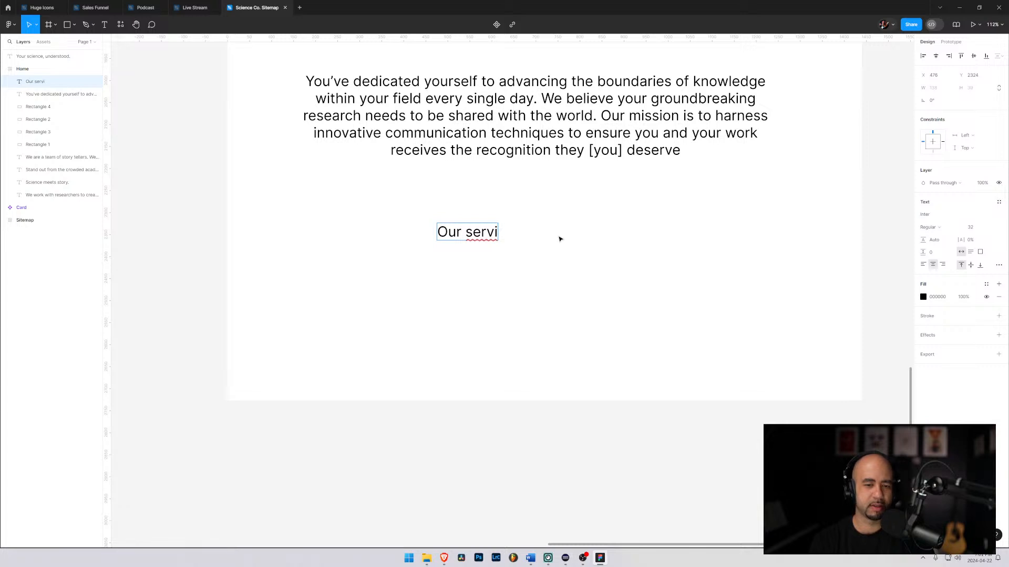
text(ces -)
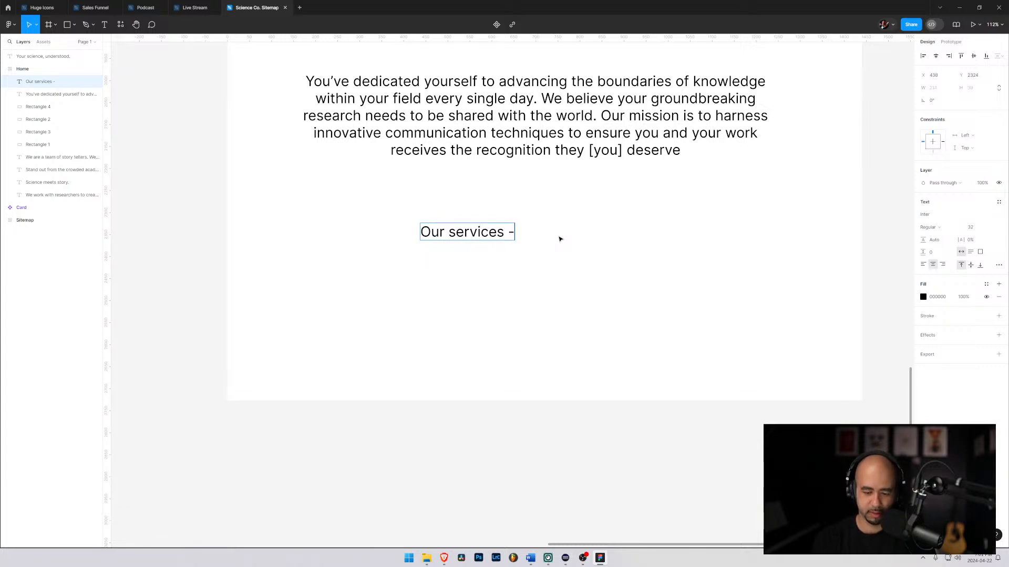
text(>)
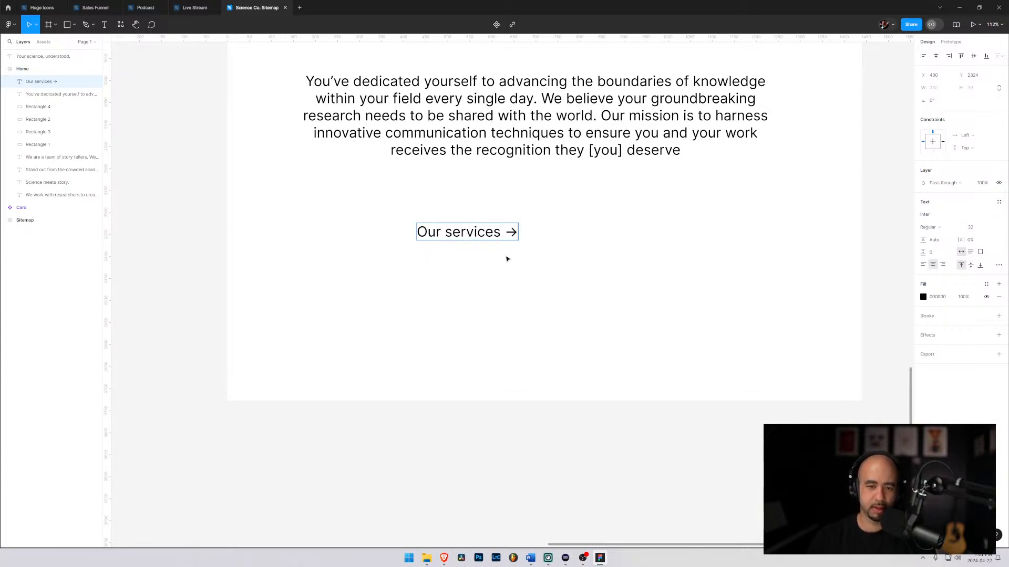
Move the "Our services" text to about X 511, Y 2296 and wrap it in an auto layout frame
key(Escape)
drag(464, 237, 500, 224)
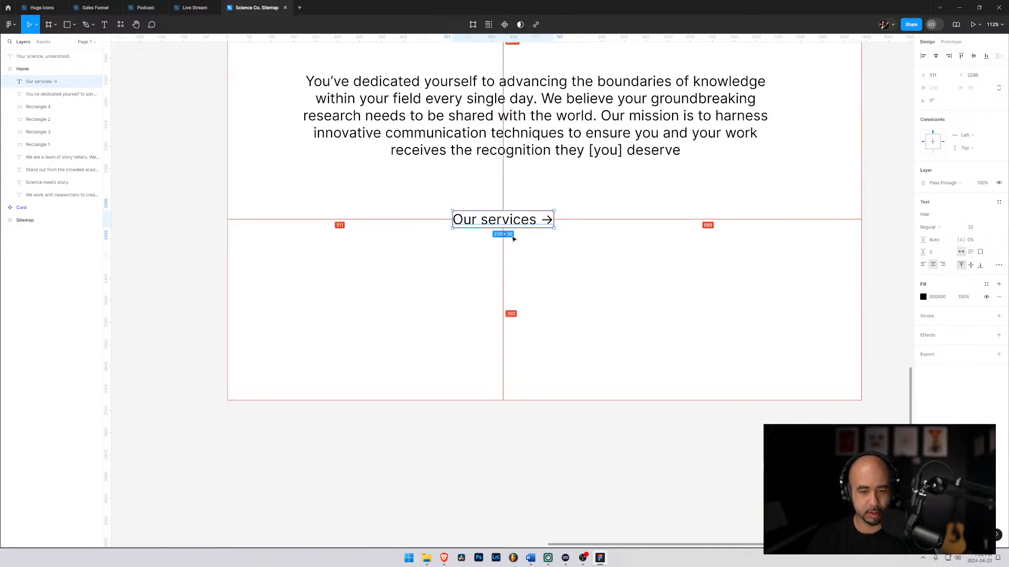
key(alt+a)
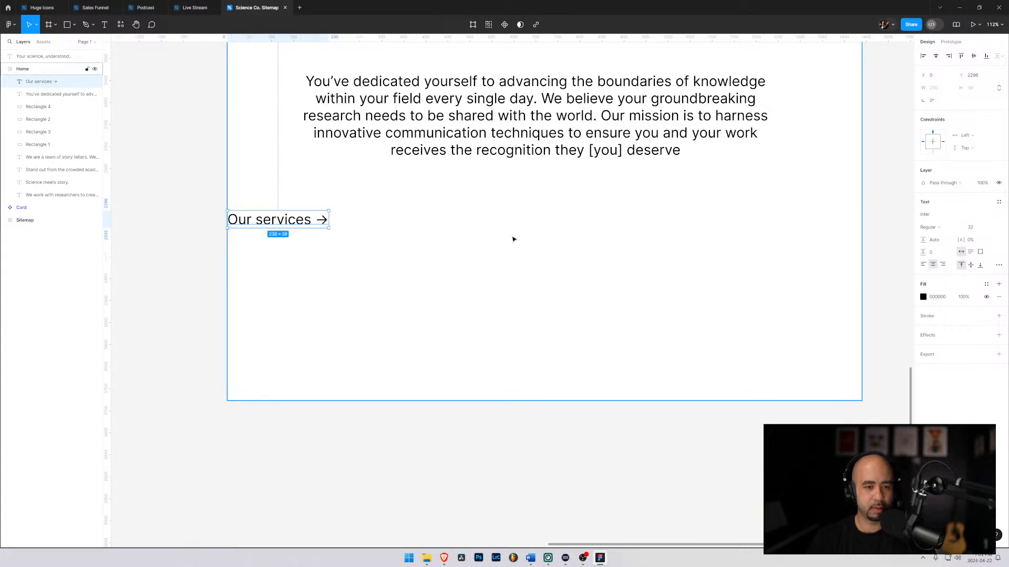
key(ctrl+z)
key(shift+a)
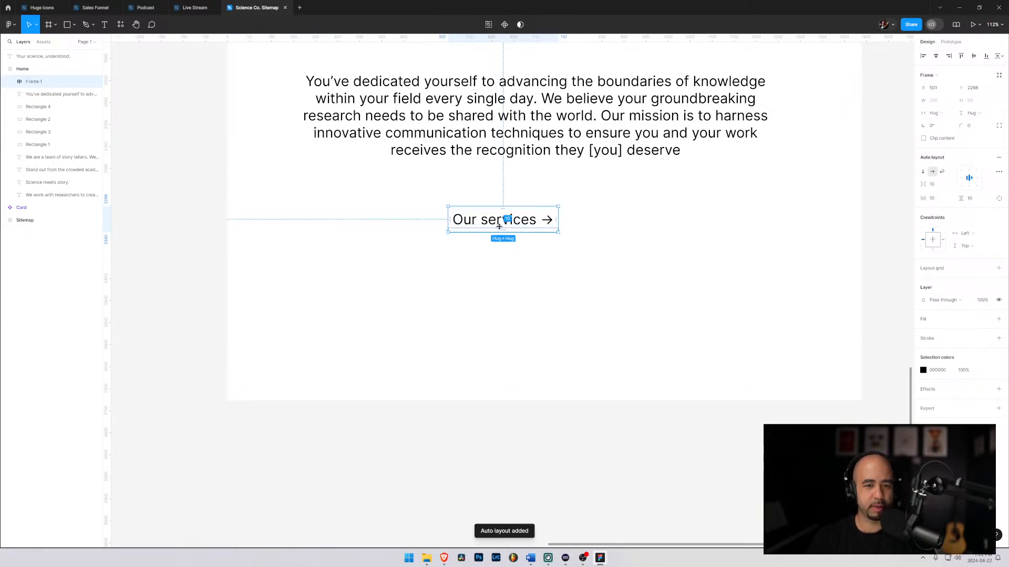
Give the "Our services" frame a light blue fill, about 88D5FF
click(999, 320)
click(923, 332)
click(853, 366)
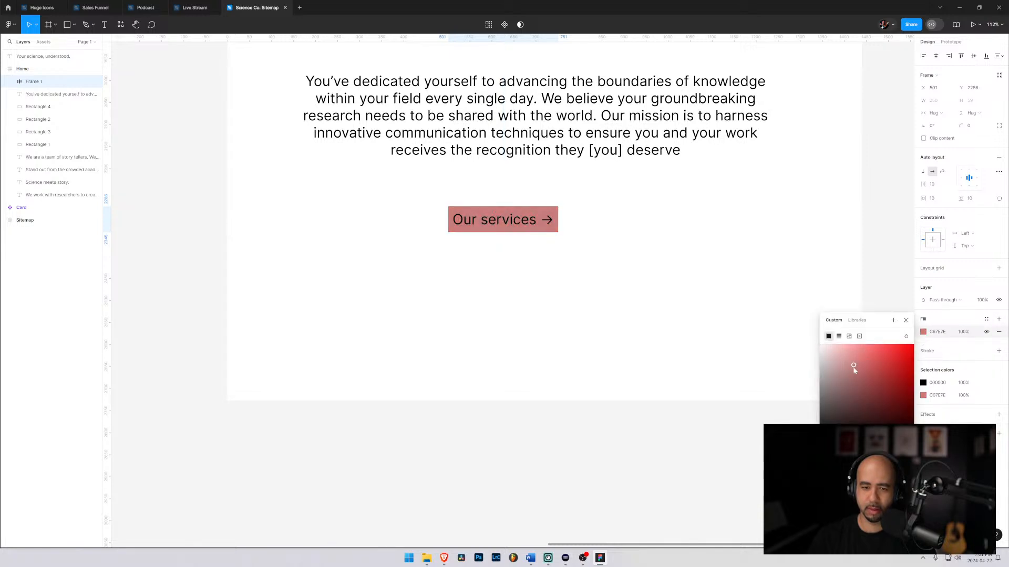
drag(854, 369, 851, 347)
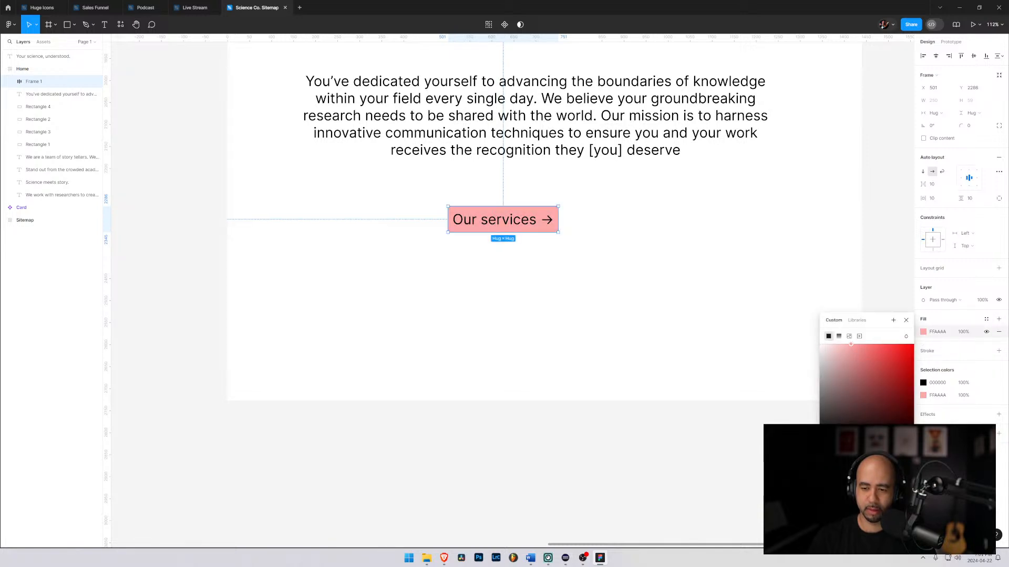
drag(847, 448, 880, 448)
drag(859, 386, 854, 357)
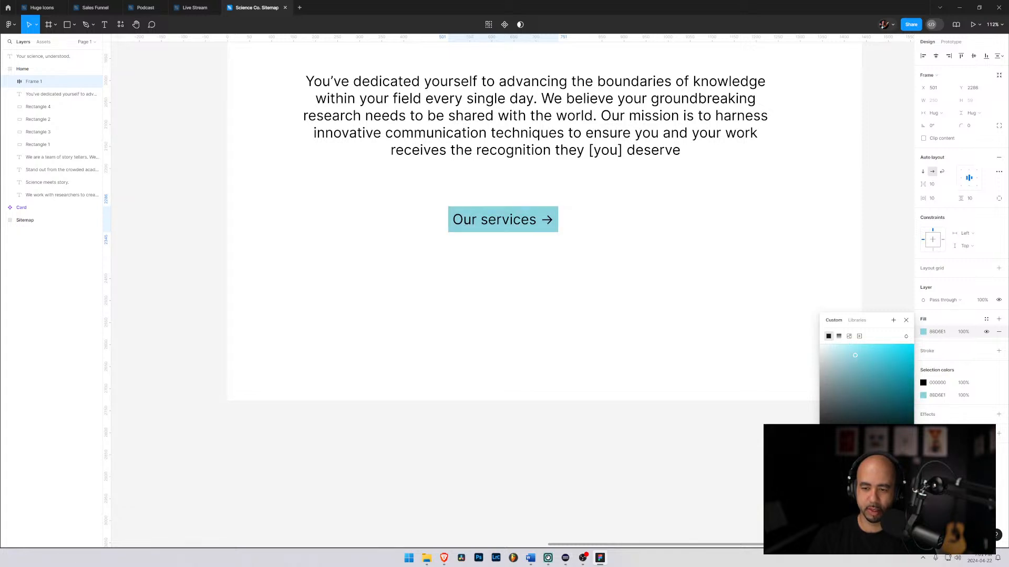
drag(877, 448, 880, 448)
drag(873, 383, 861, 344)
click(885, 288)
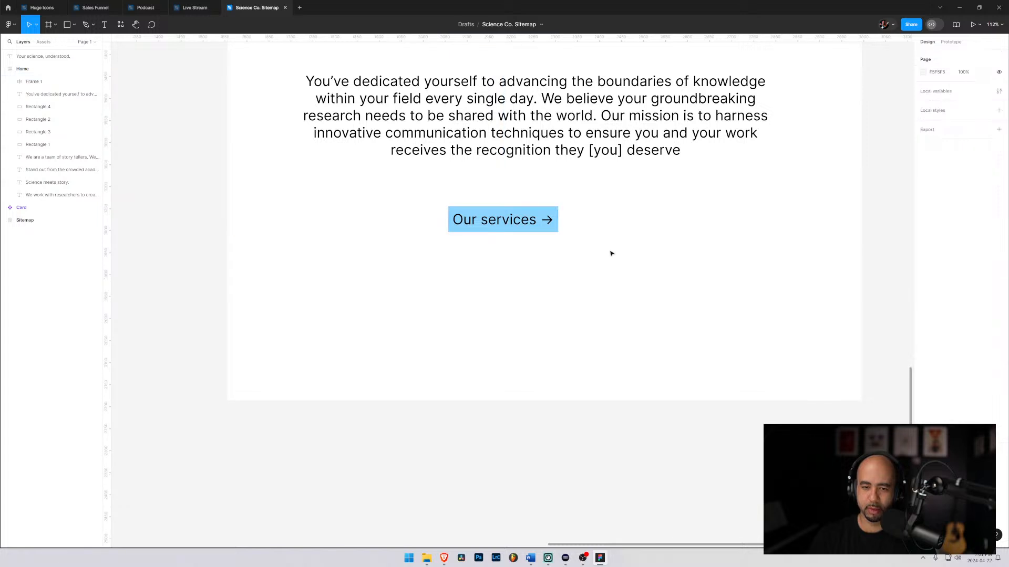
Shift the "Our services" button to about X 536, Y 2268 beneath the paragraph
mouse_move(519, 225)
mouse_down()
mouse_move(542, 223)
mouse_move(535, 217)
mouse_up()
scroll(541, 237, up, 3)
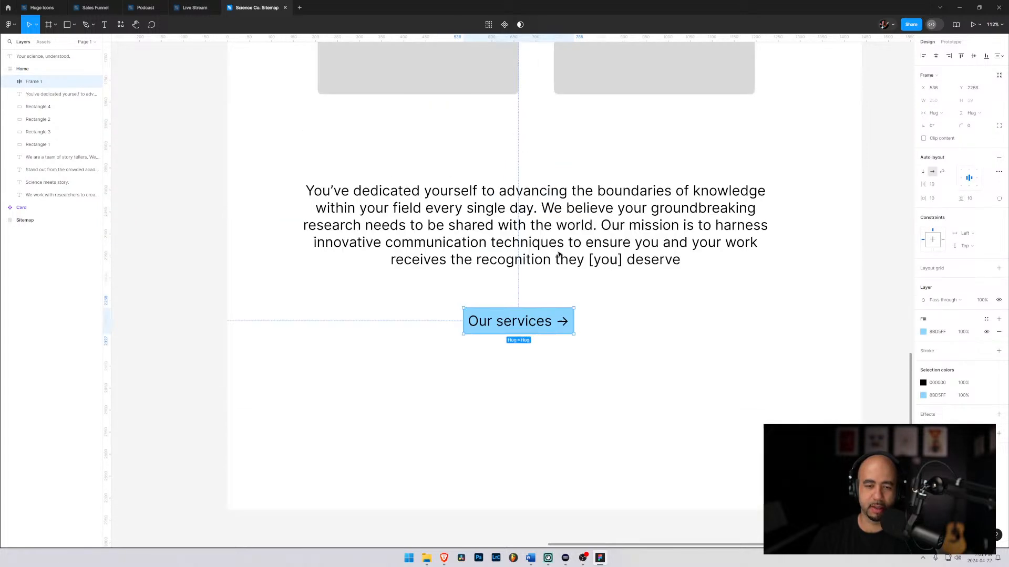
scroll(549, 284, down, 5)
click(526, 279)
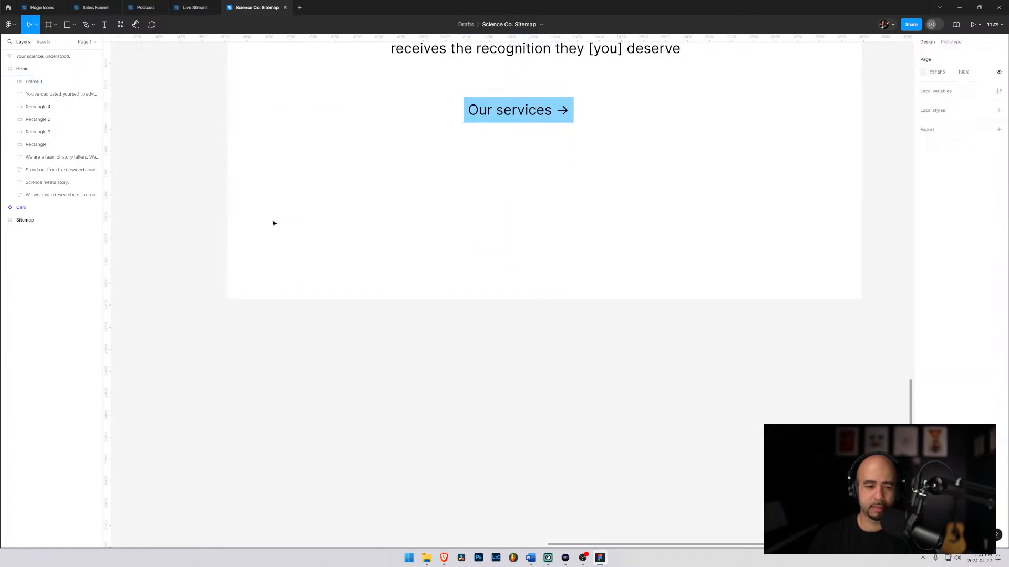
Extend the Home frame downward to a height of about 3277
click(4, 69)
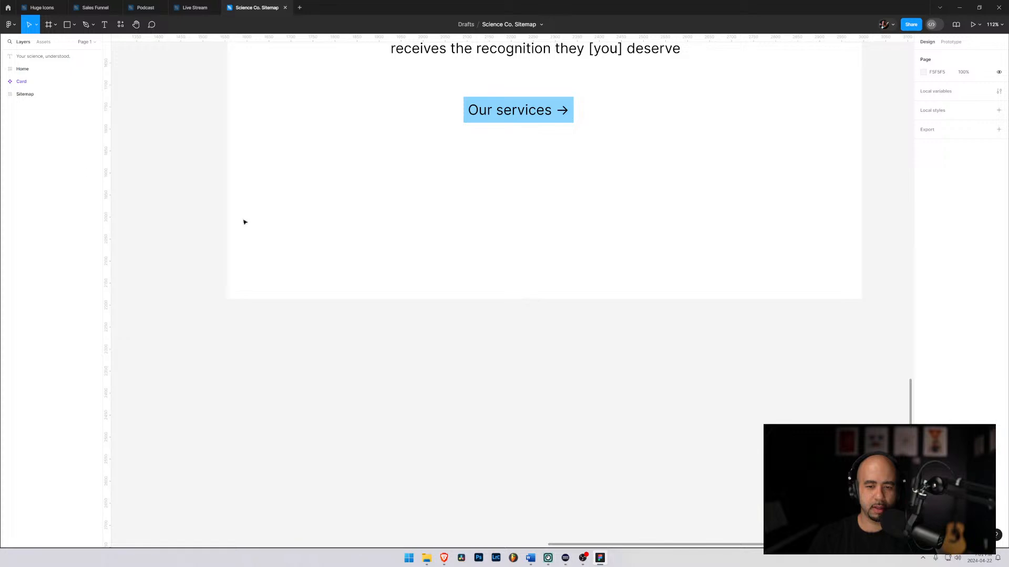
click(4, 69)
click(328, 290)
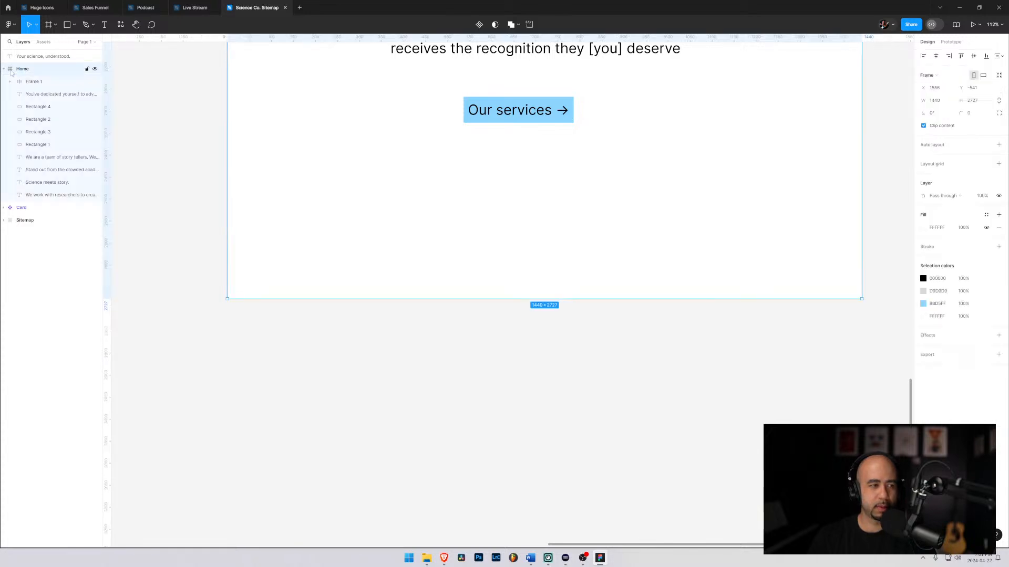
drag(506, 300, 513, 541)
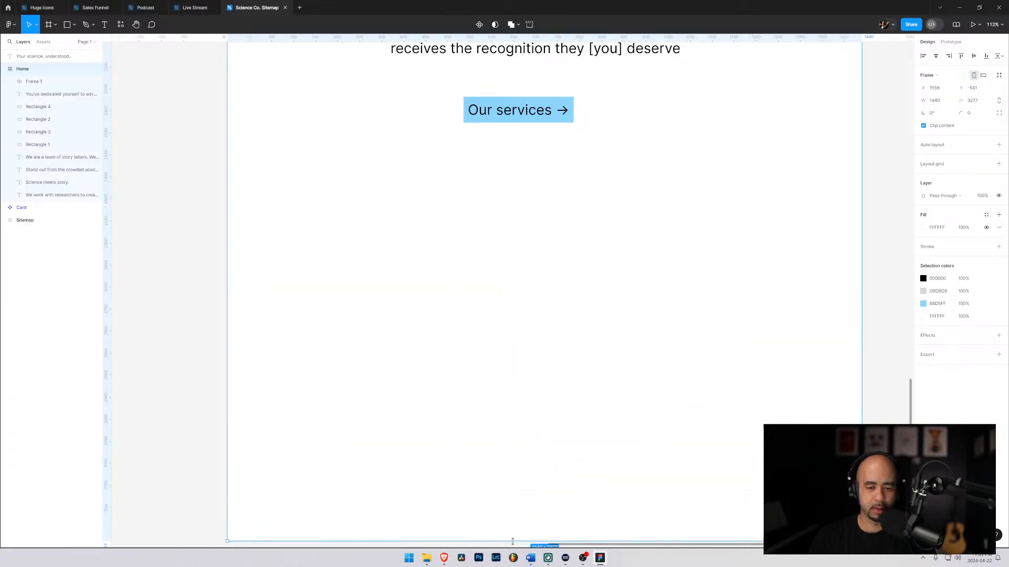
scroll(543, 418, up, 4)
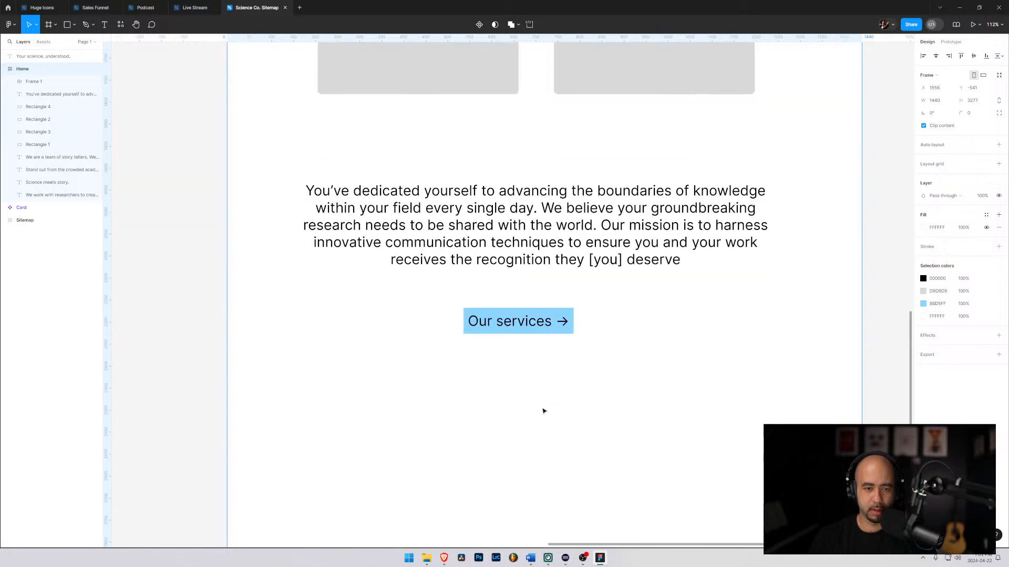
Switch to the Pixel Media Science Word document and review the services list and the third through sixth homepage sections
key(alt+Tab)
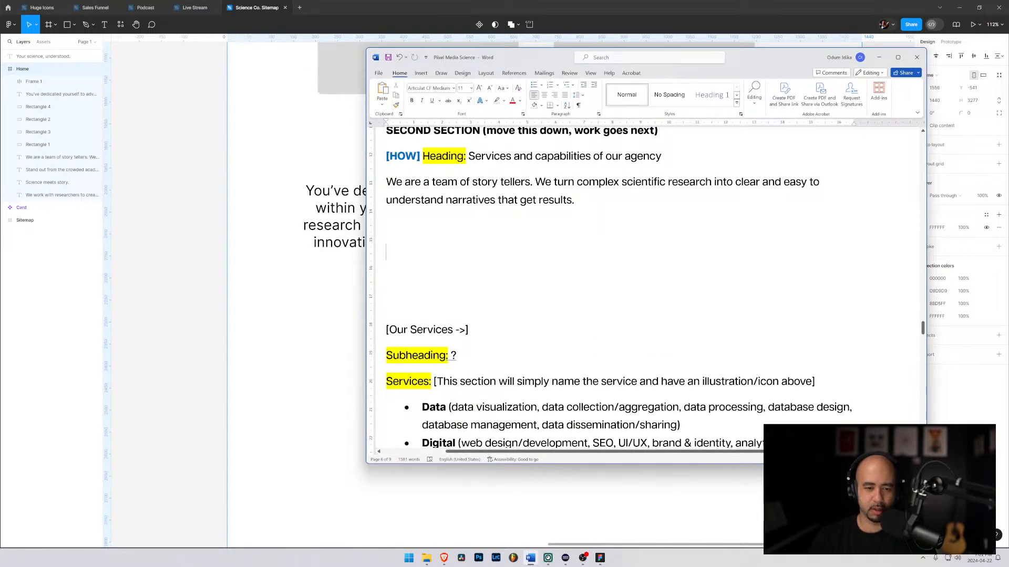
scroll(646, 289, down, 7)
scroll(646, 289, down, 10)
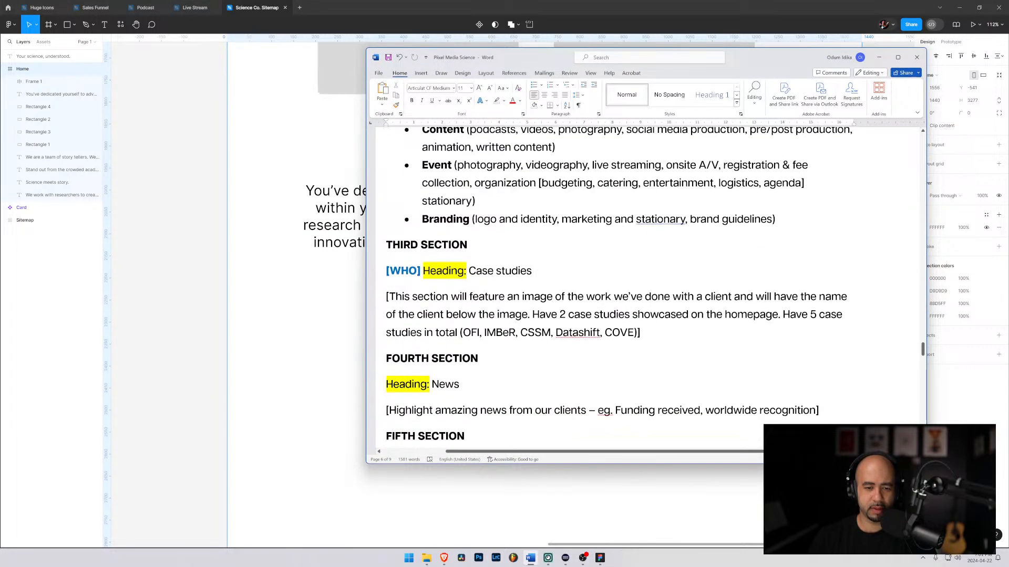
scroll(646, 289, down, 5)
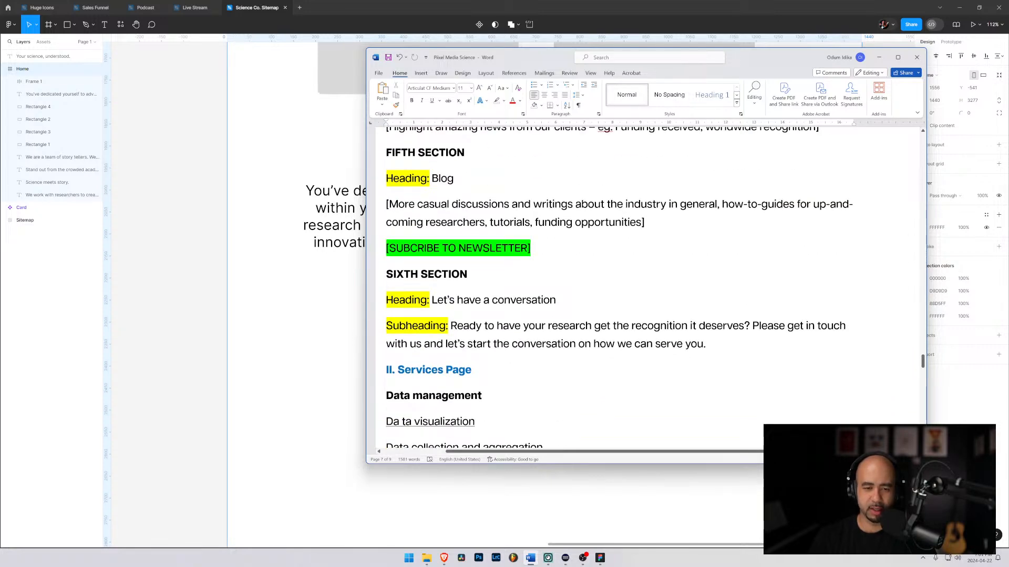
scroll(646, 288, down, 1)
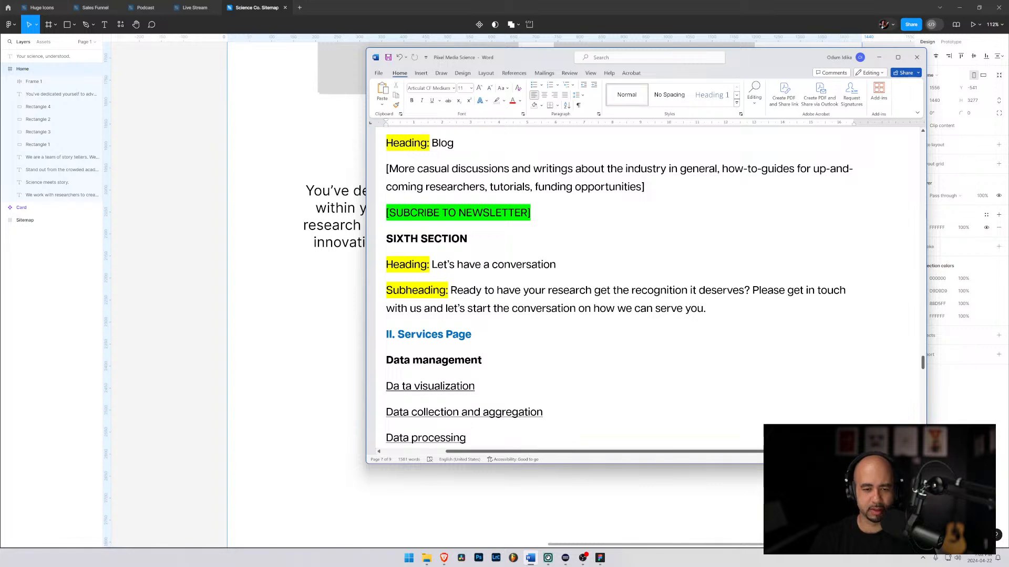
scroll(646, 289, down, 1)
Switch back to Figma and review the Home wireframe from the hero down to the "Our services" button
click(322, 311)
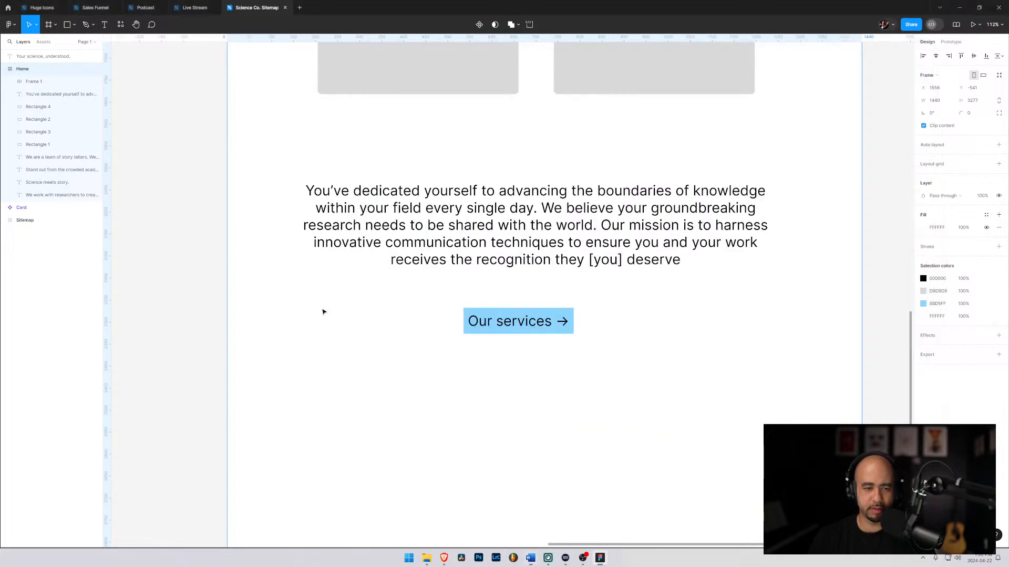
scroll(552, 399, up, 5)
scroll(549, 401, up, 8)
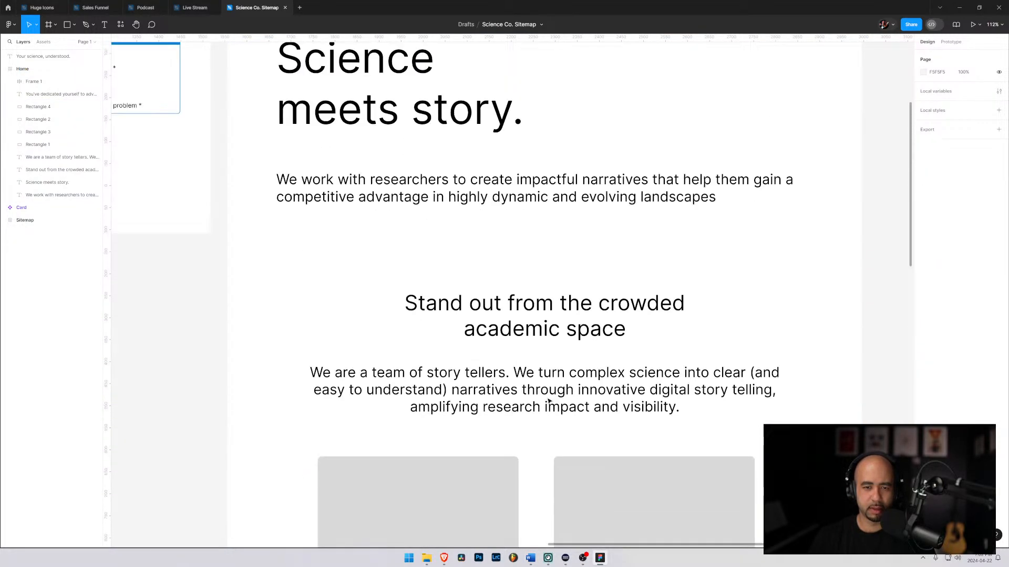
scroll(549, 401, down, 7)
scroll(555, 404, down, 8)
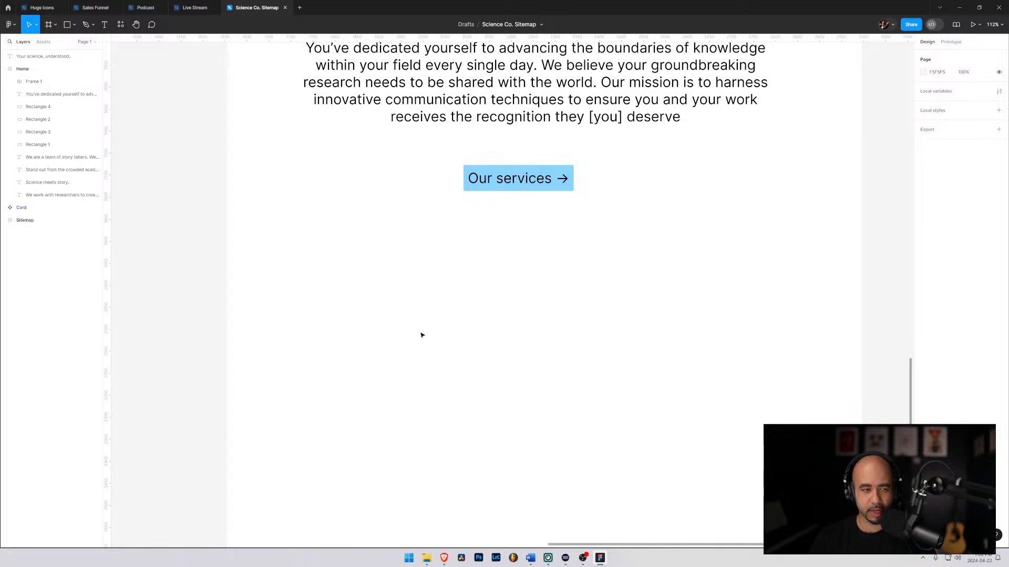
Switch to the Word document and highlight the Fourth Section block about client news
key(alt+Tab)
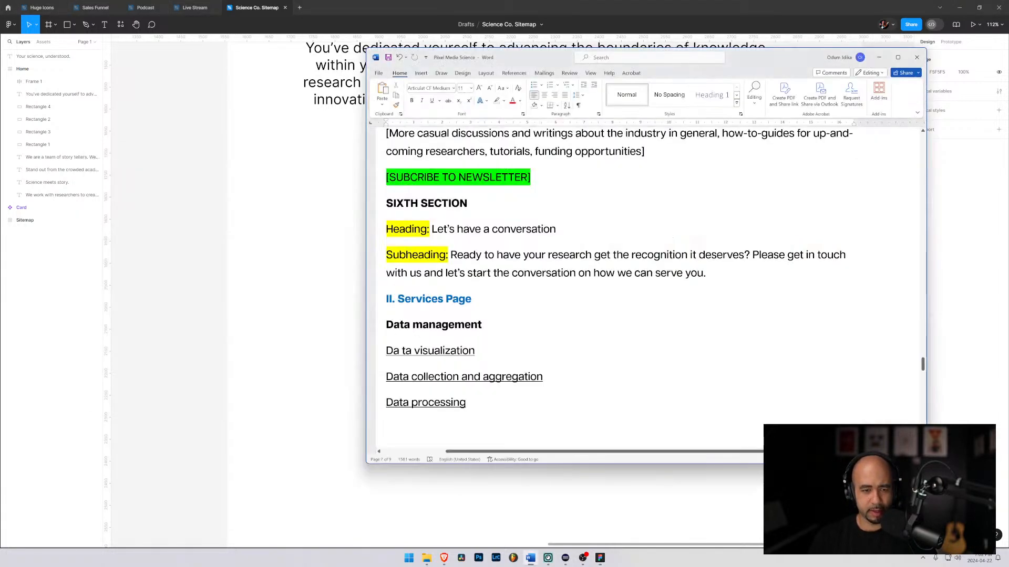
scroll(646, 289, up, 3)
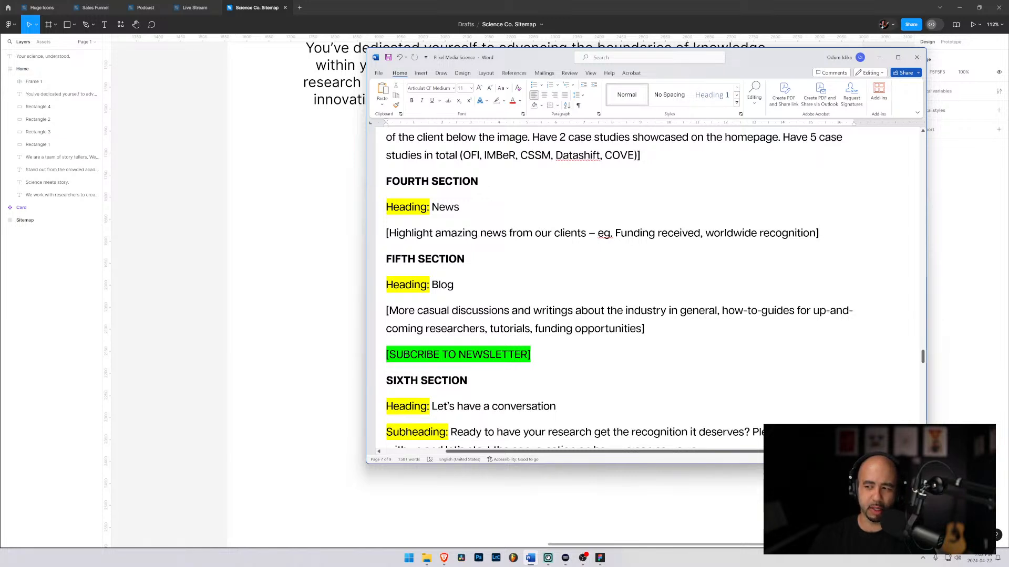
drag(824, 236, 455, 199)
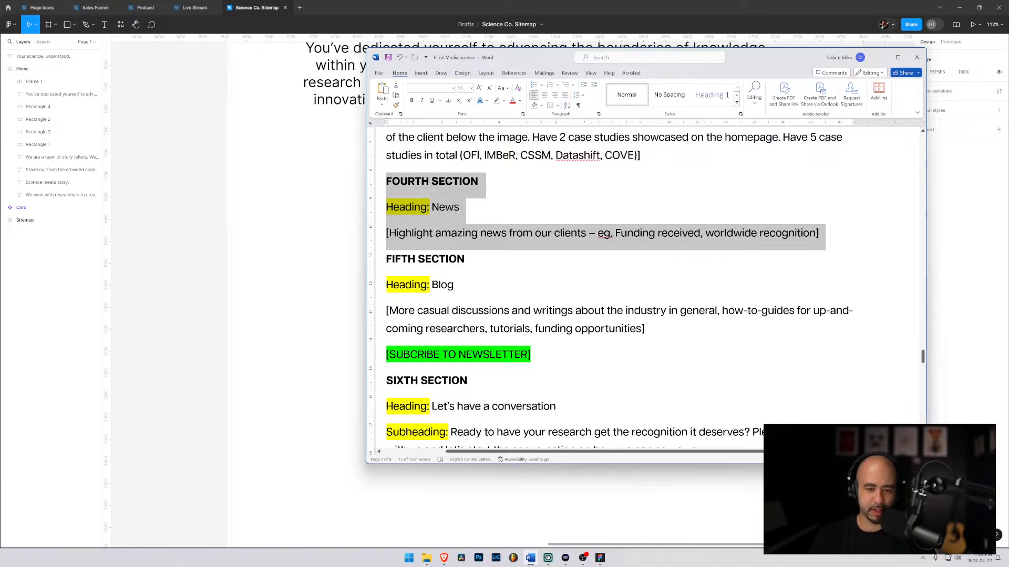
Review the second section's services copy and place the cursor in the blank lines above "[Our Services ->]"
scroll(516, 388, down, 1)
scroll(516, 389, up, 10)
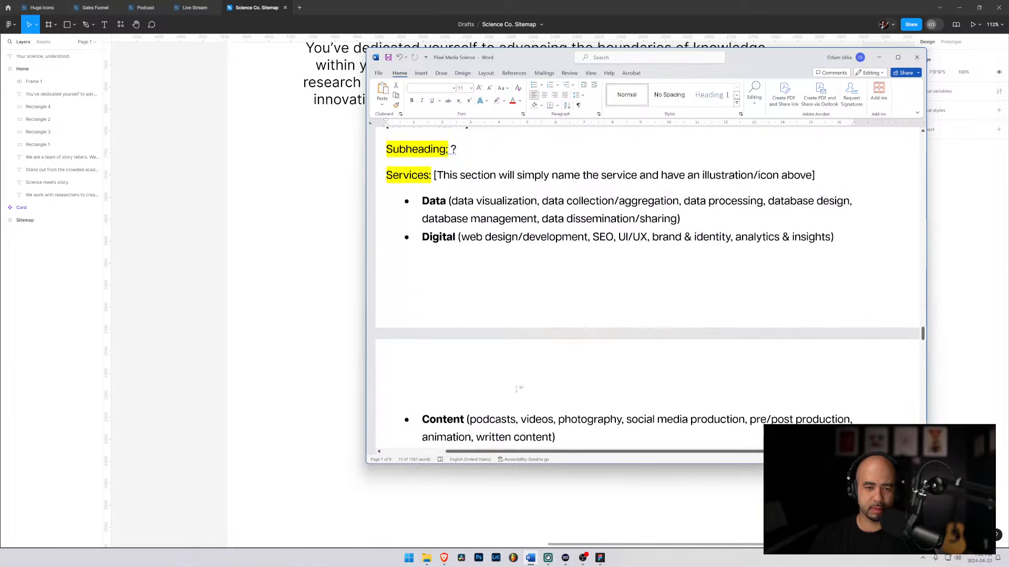
scroll(516, 389, up, 1)
scroll(516, 388, down, 8)
scroll(516, 389, up, 6)
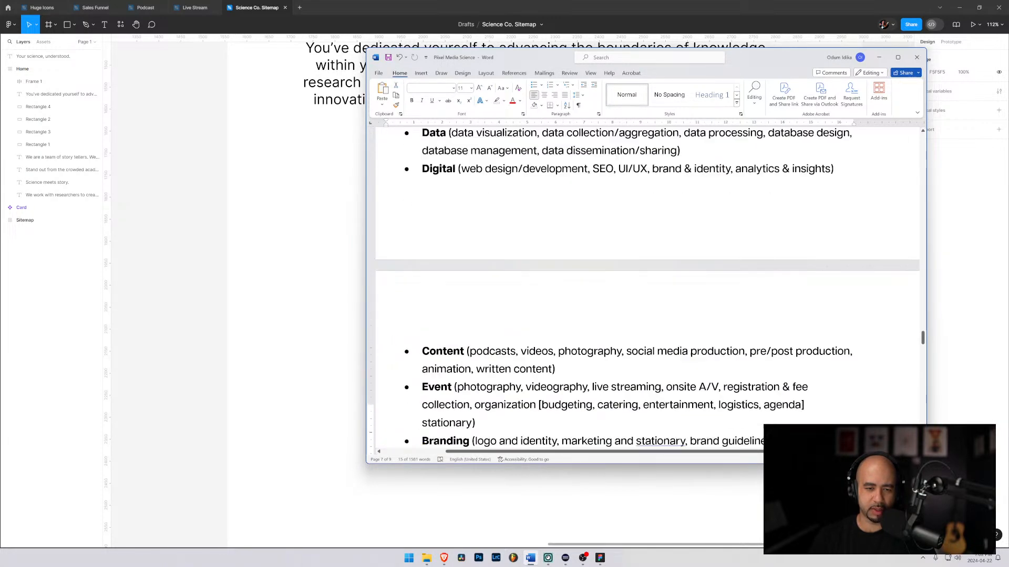
scroll(408, 214, up, 5)
click(409, 214)
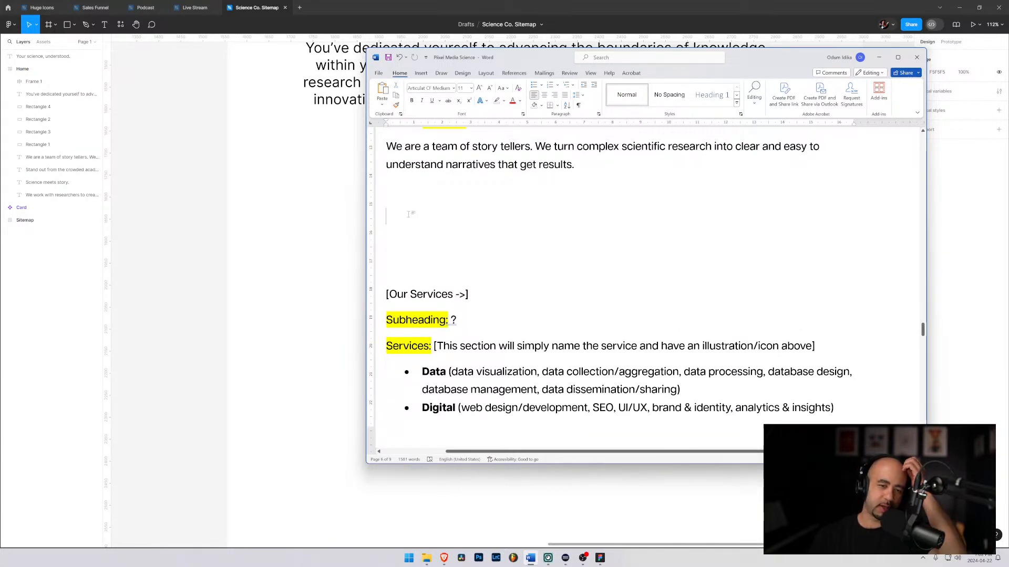
scroll(408, 214, up, 2)
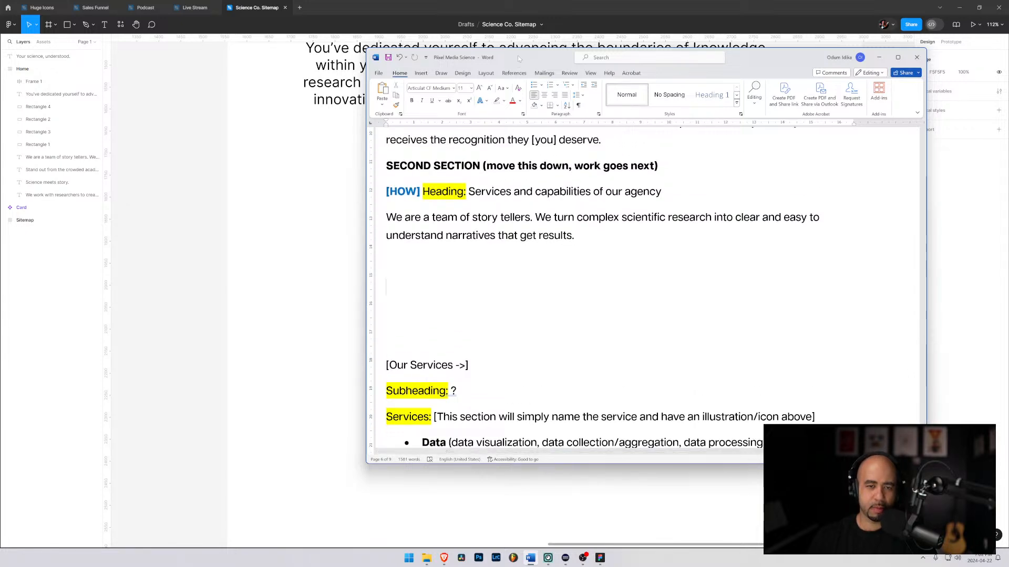
Move the Word window aside and review the Home wireframe between the mission paragraph and the "Stand out from the crowded academic space" heading
drag(518, 55, 1008, 153)
scroll(470, 210, up, 5)
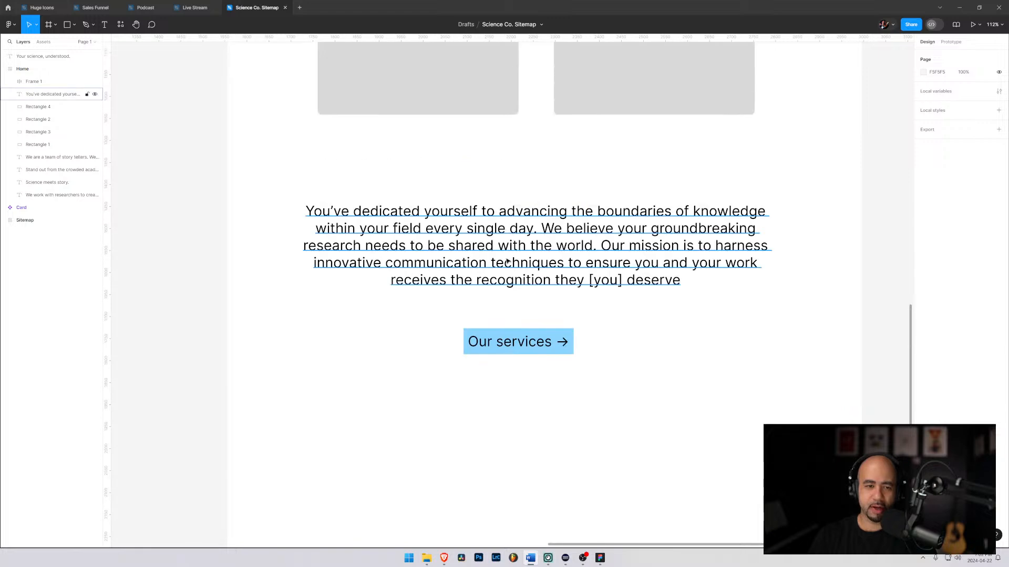
click(356, 351)
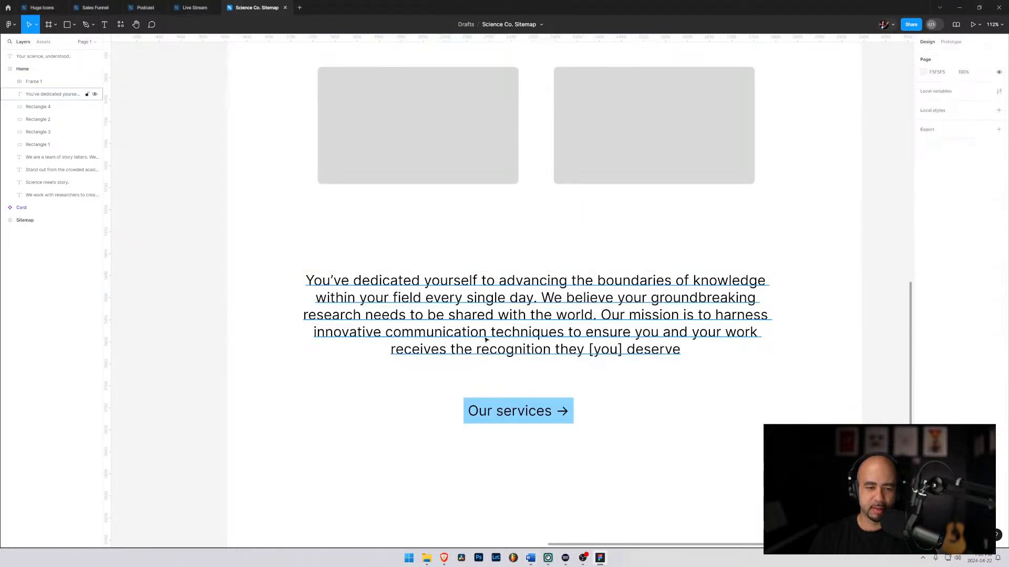
scroll(495, 339, up, 3)
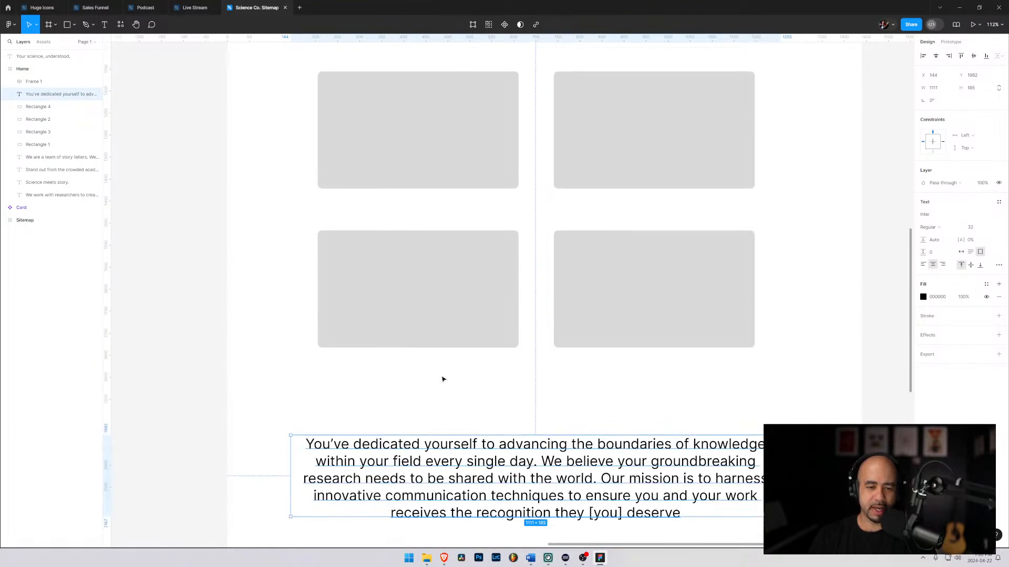
scroll(443, 380, up, 7)
click(518, 319)
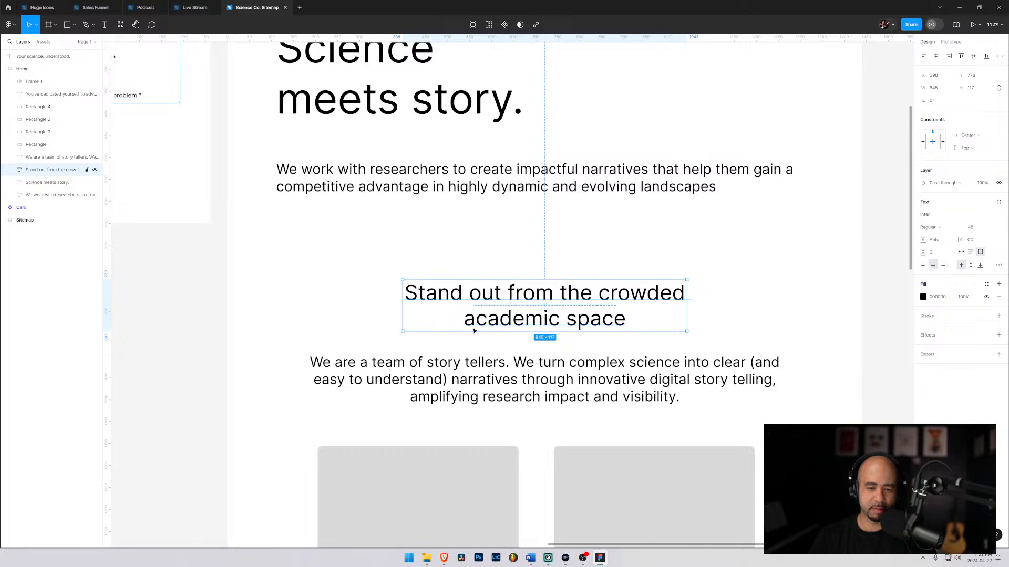
scroll(473, 331, down, 9)
Split the mission paragraph with a blank line after "within your field every single day."
click(436, 347)
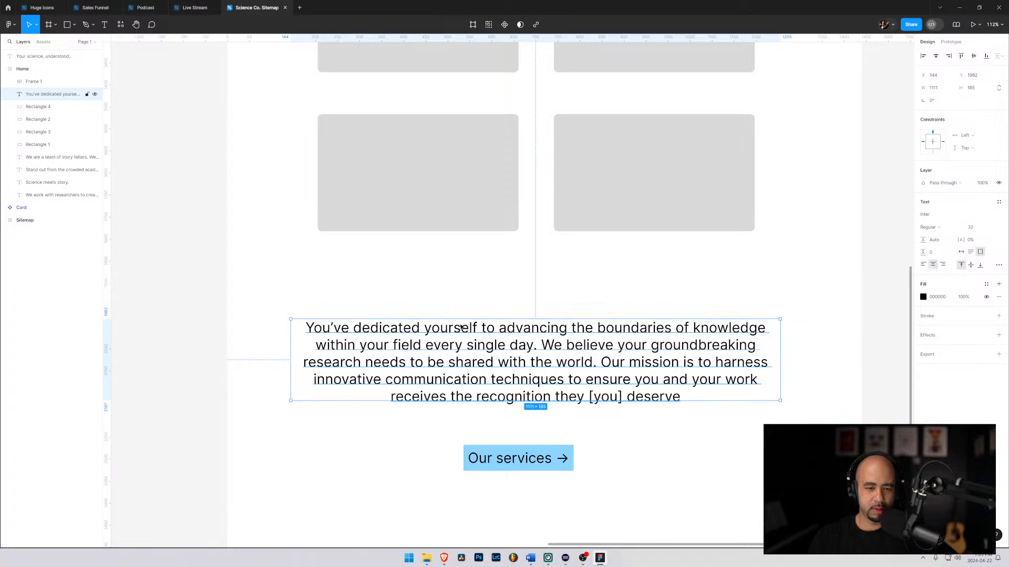
key(Return)
click(541, 345)
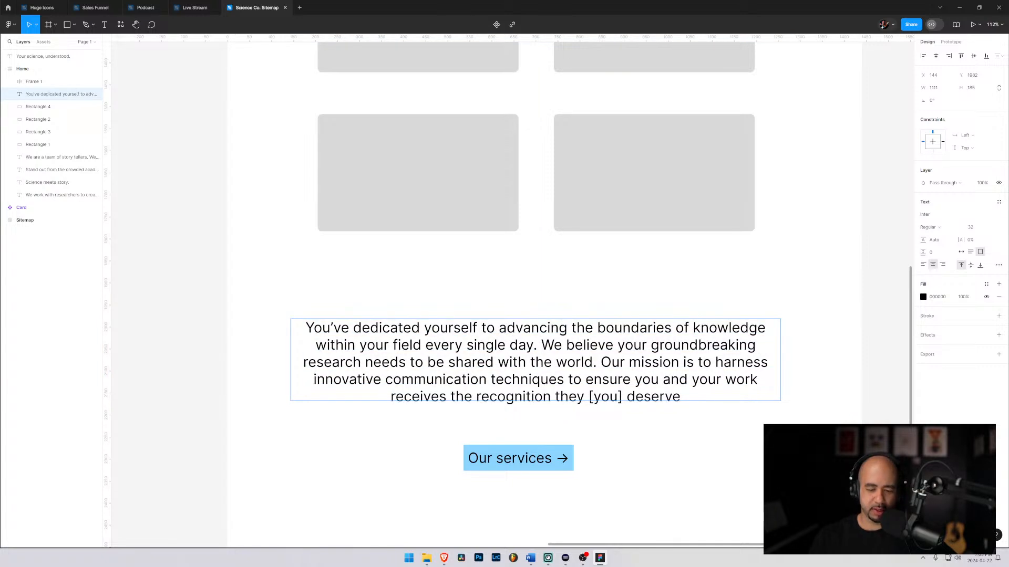
key(BackSpace)
key(Return)
key(Return)
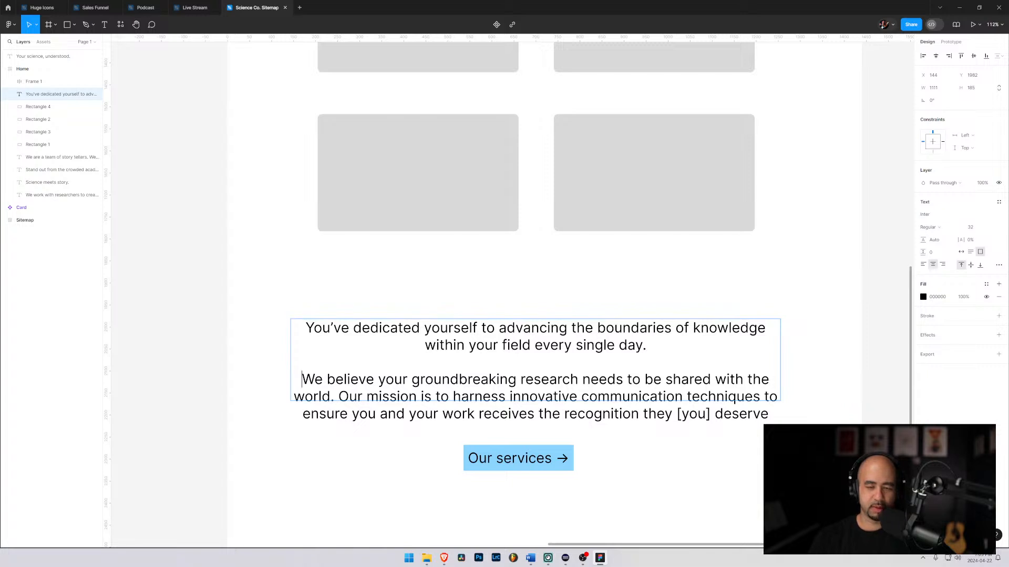
Centre the mission text block horizontally on the Home frame and left-align its text
click(923, 56)
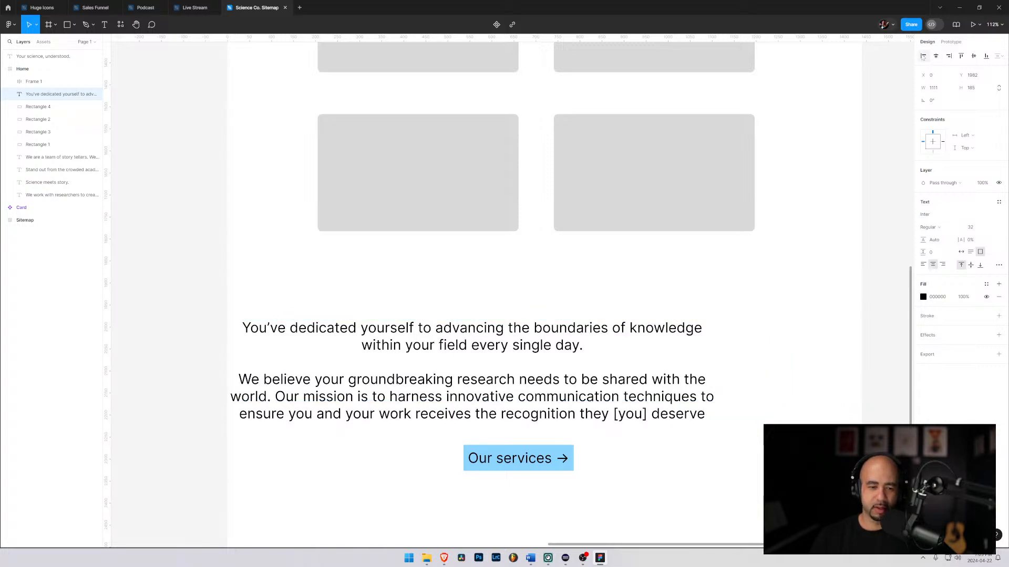
click(936, 55)
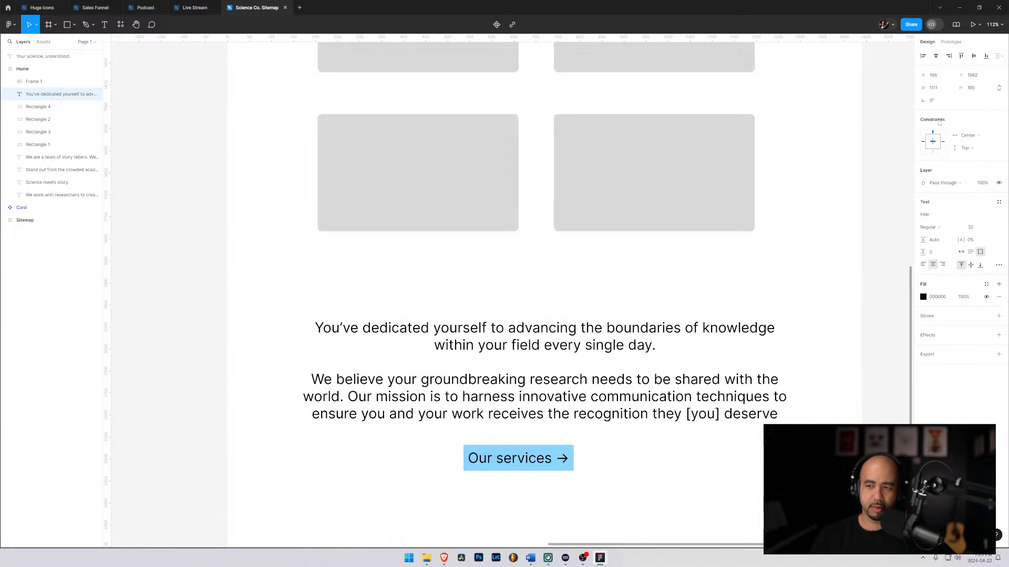
click(923, 265)
Split off the sentence starting "Our mission is to harness" into its own paragraph, separated by a blank line
scroll(509, 385, down, 2)
click(510, 385)
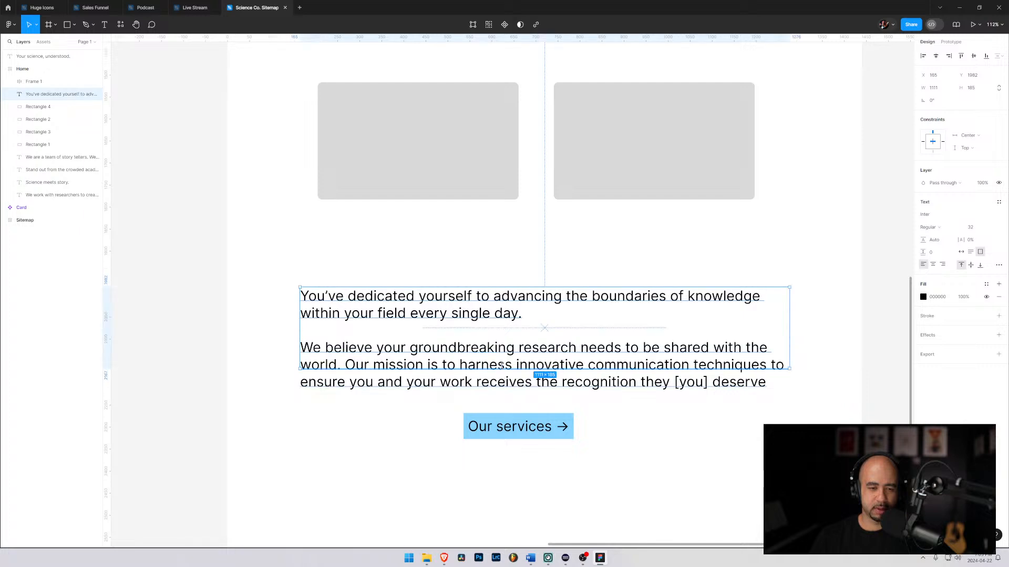
triple_click(347, 364)
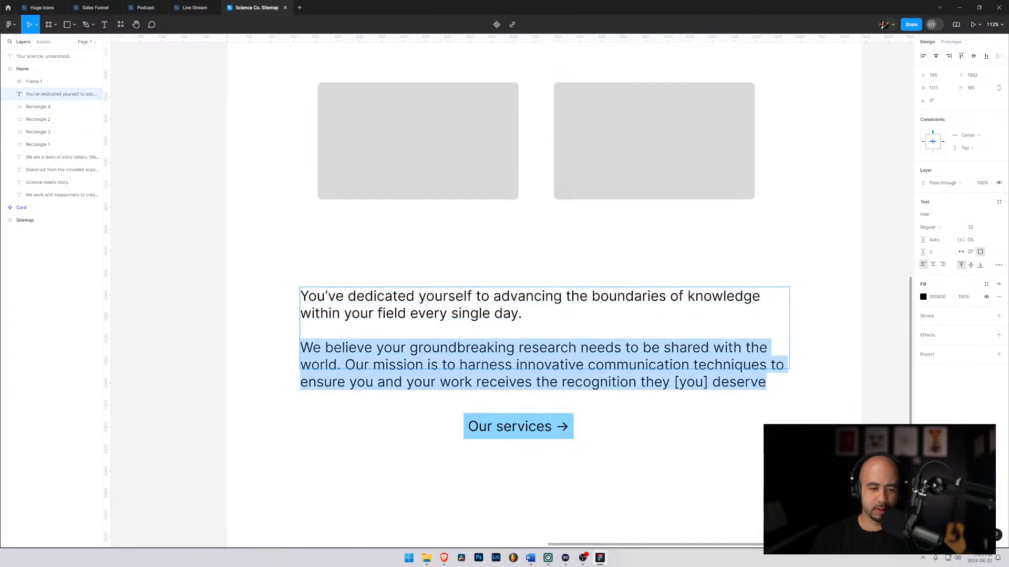
click(346, 365)
key(Return)
key(Return)
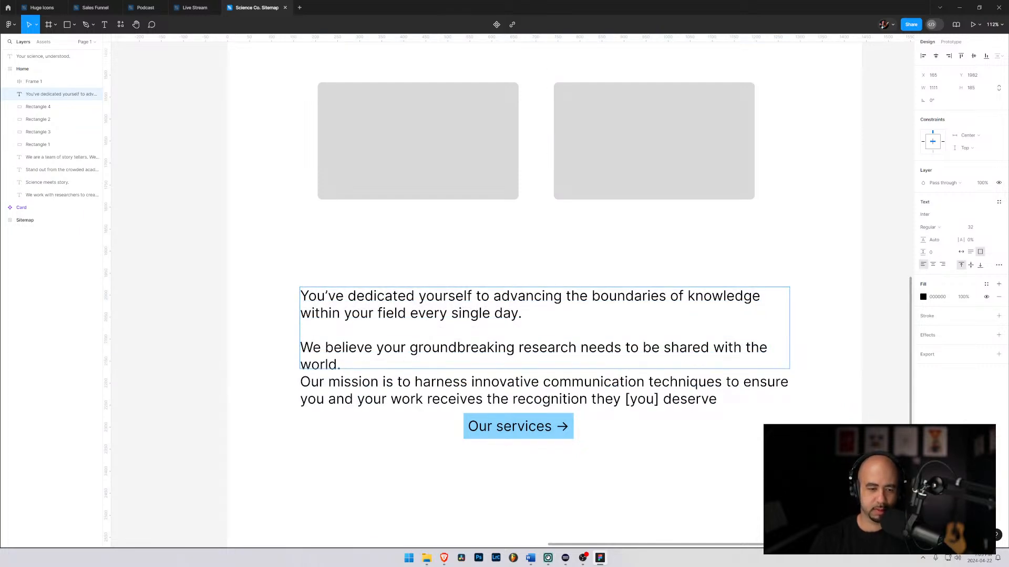
key(Escape)
key(Escape)
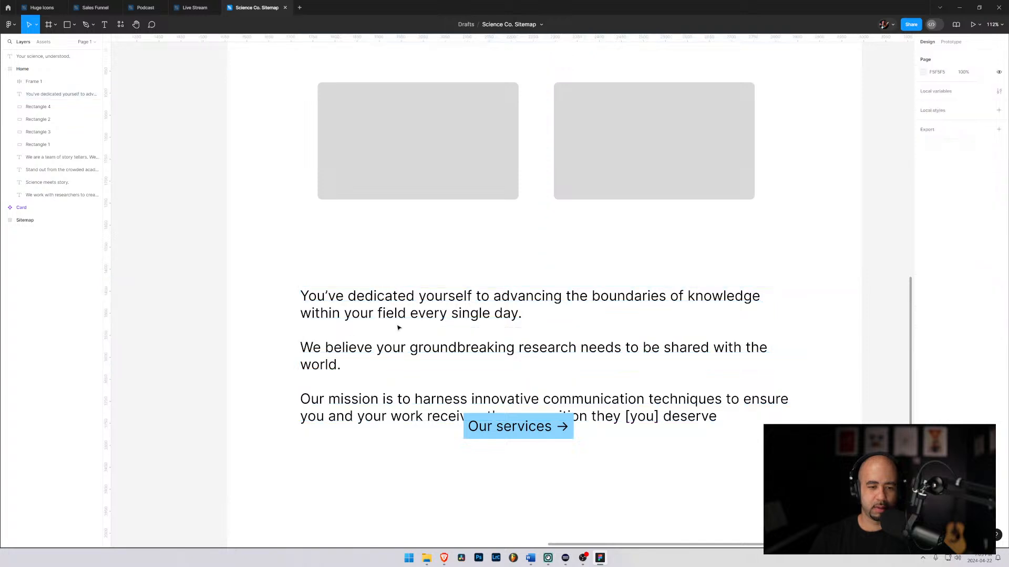
Set the mission text block to auto height and move the "Our services" button down so it sits just beneath the text
click(402, 363)
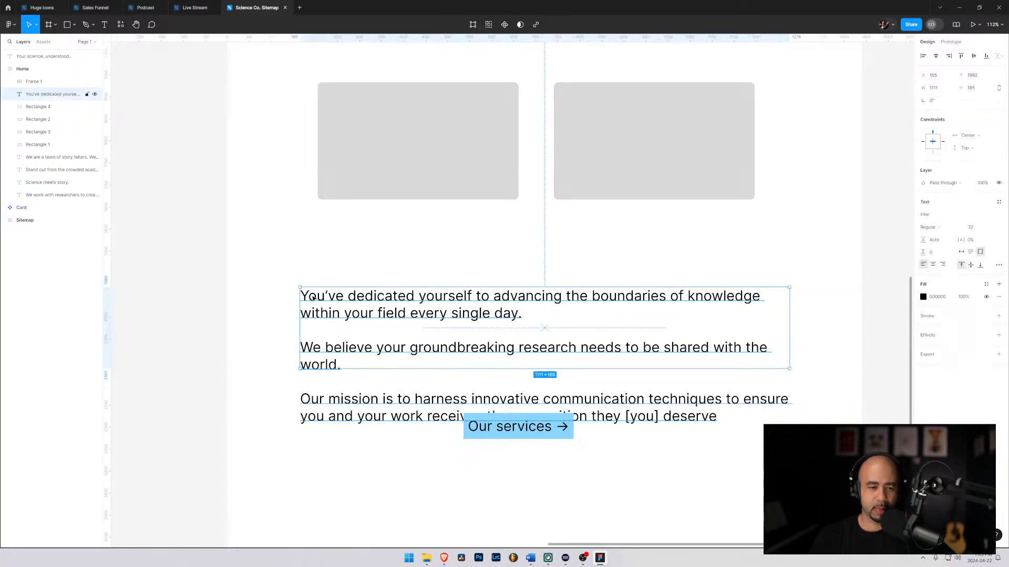
click(978, 93)
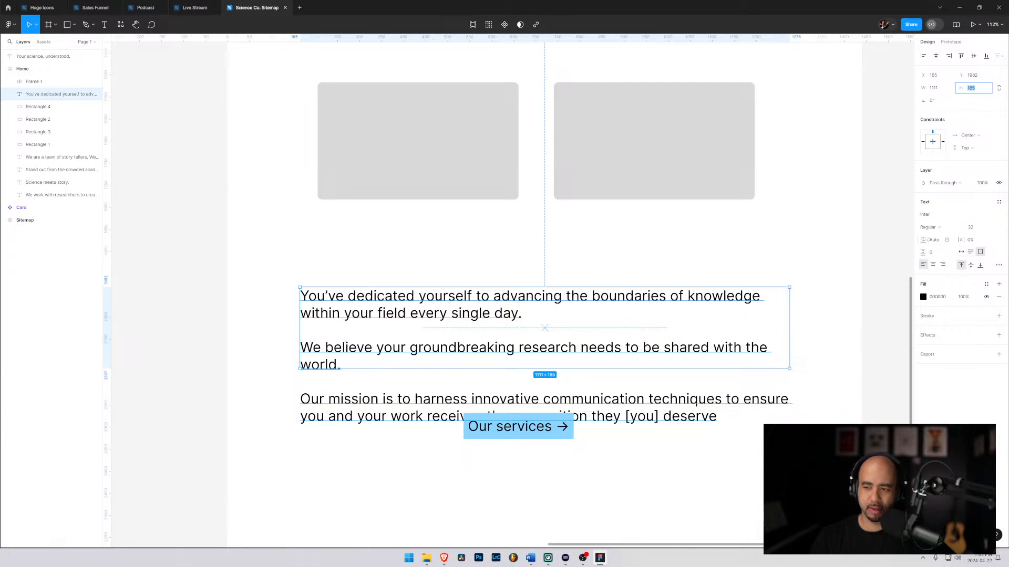
click(970, 252)
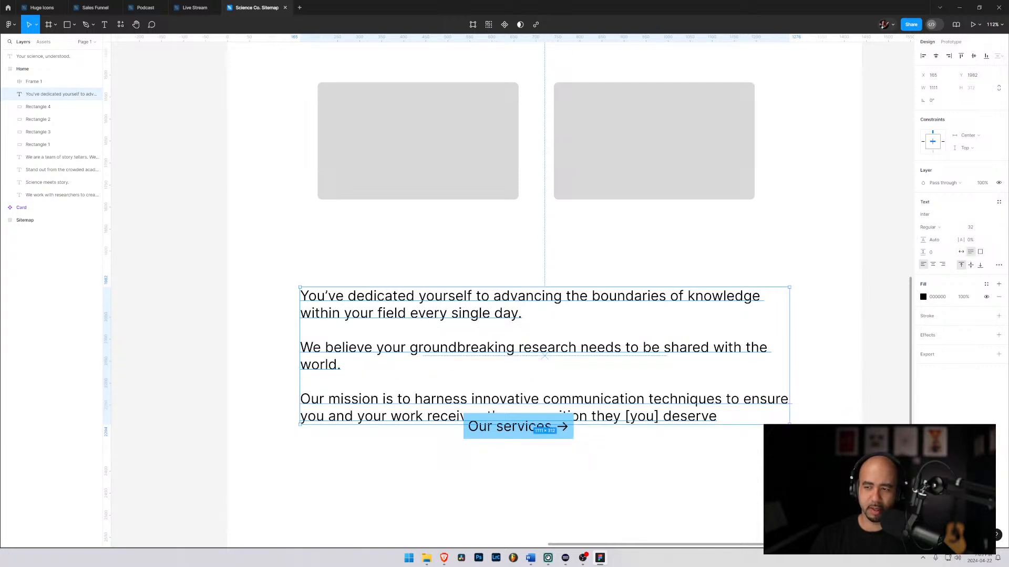
scroll(525, 368, down, 1)
drag(497, 428, 493, 470)
click(748, 444)
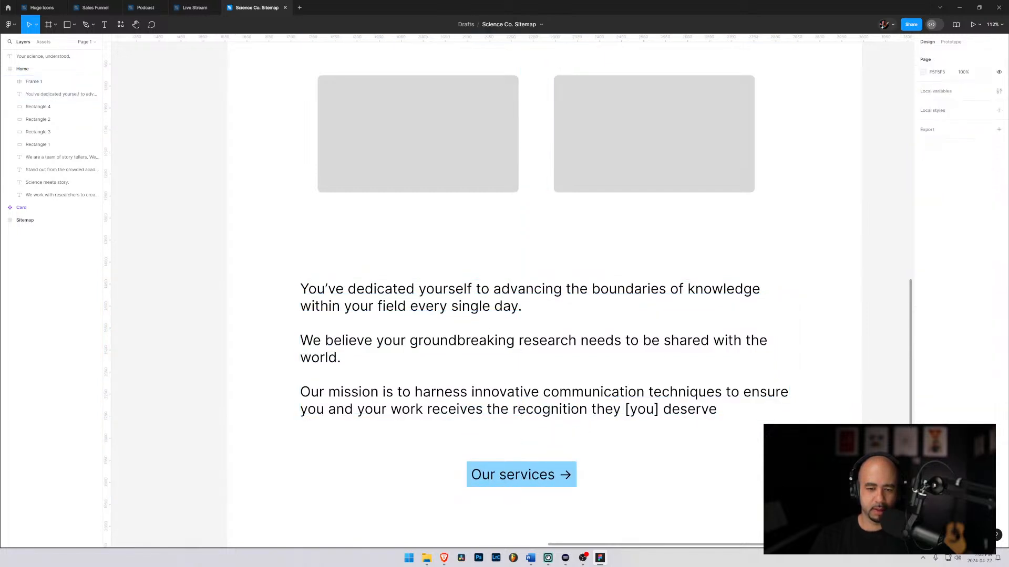
scroll(751, 441, down, 1)
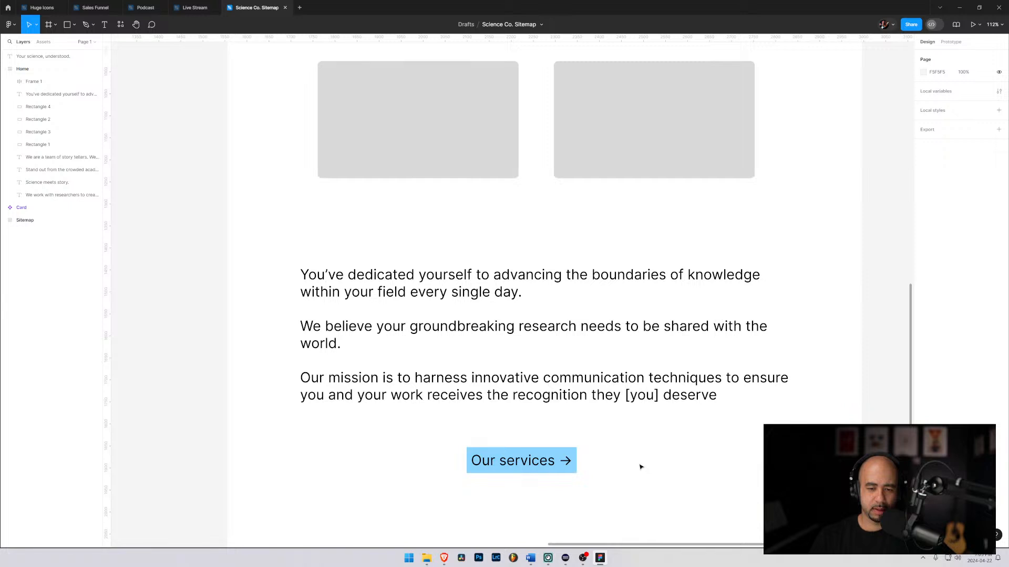
drag(513, 465, 511, 456)
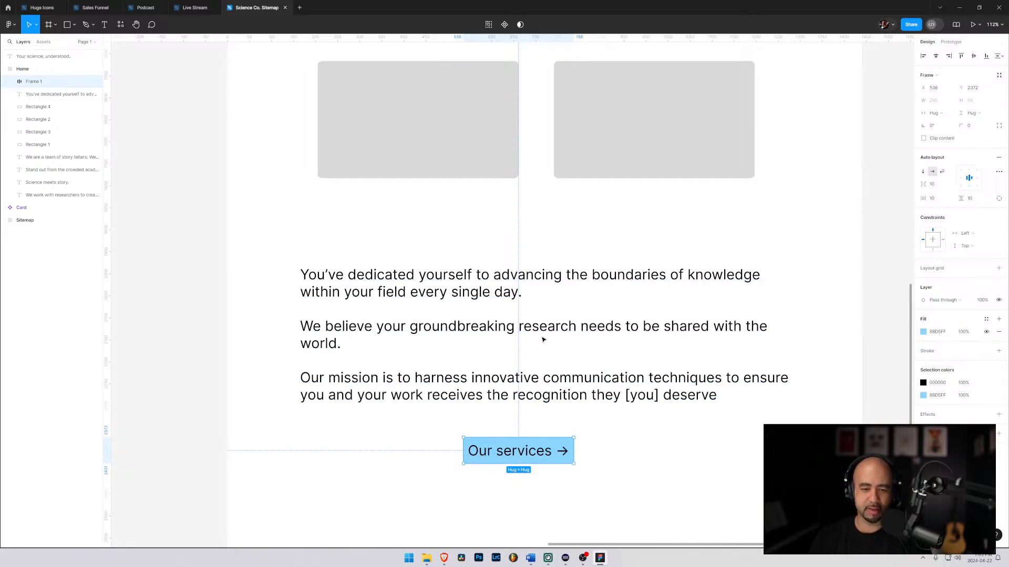
Read through the mission copy's three paragraphs, checking the wording of "receives the recognition they [you] deserve"
click(512, 335)
key(Return)
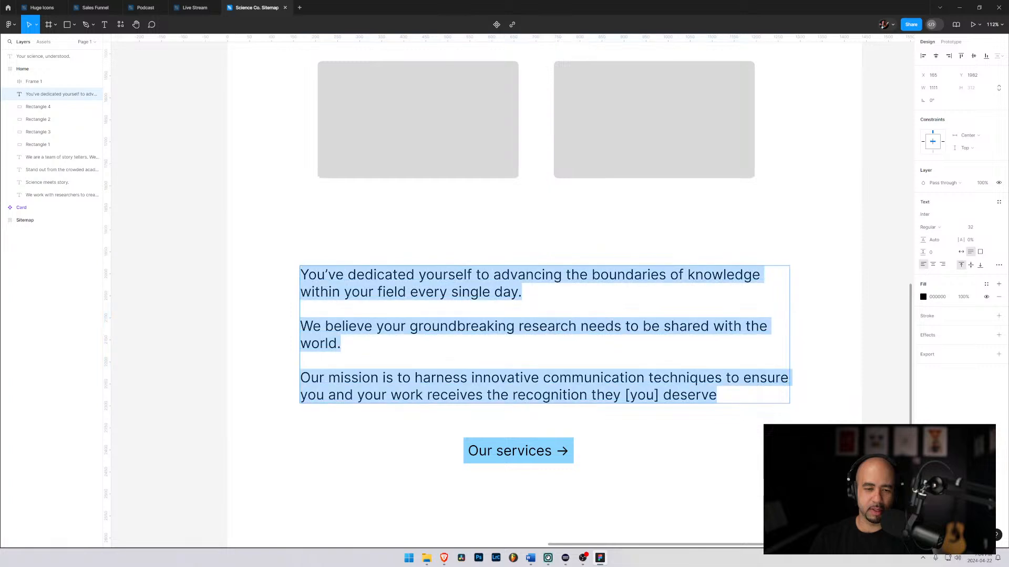
click(376, 326)
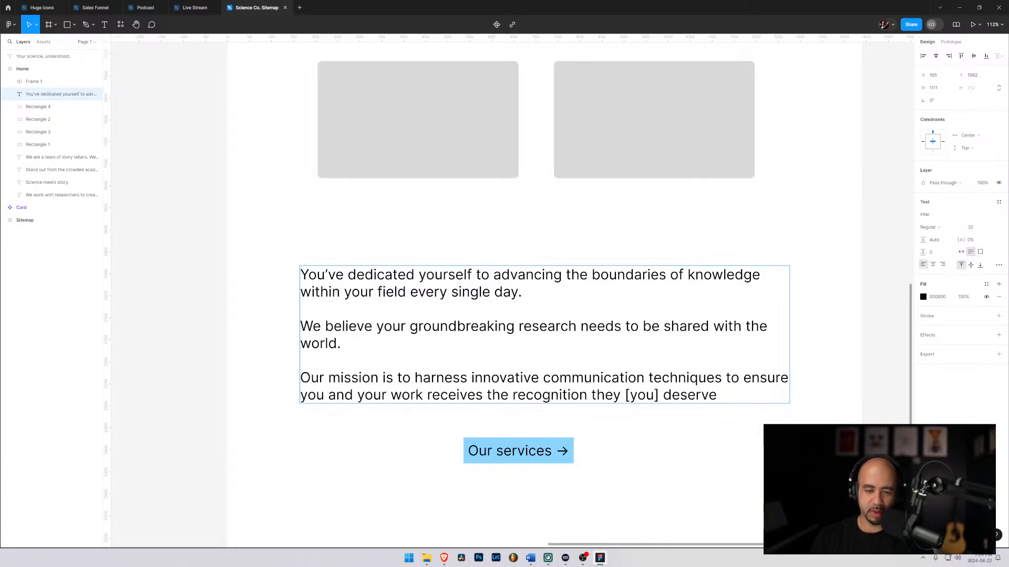
drag(475, 395, 630, 395)
click(701, 395)
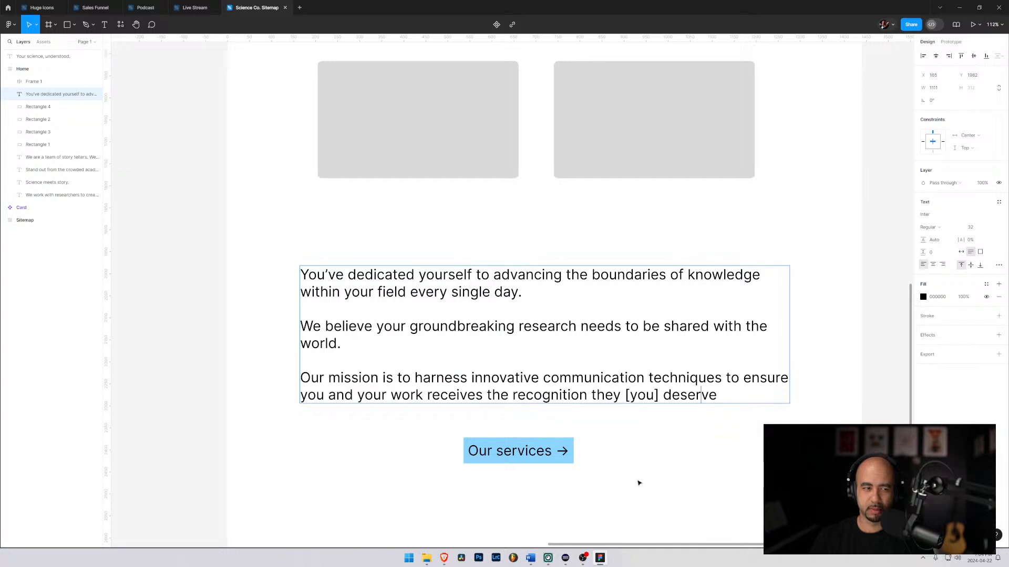
scroll(612, 472, down, 2)
key(Escape)
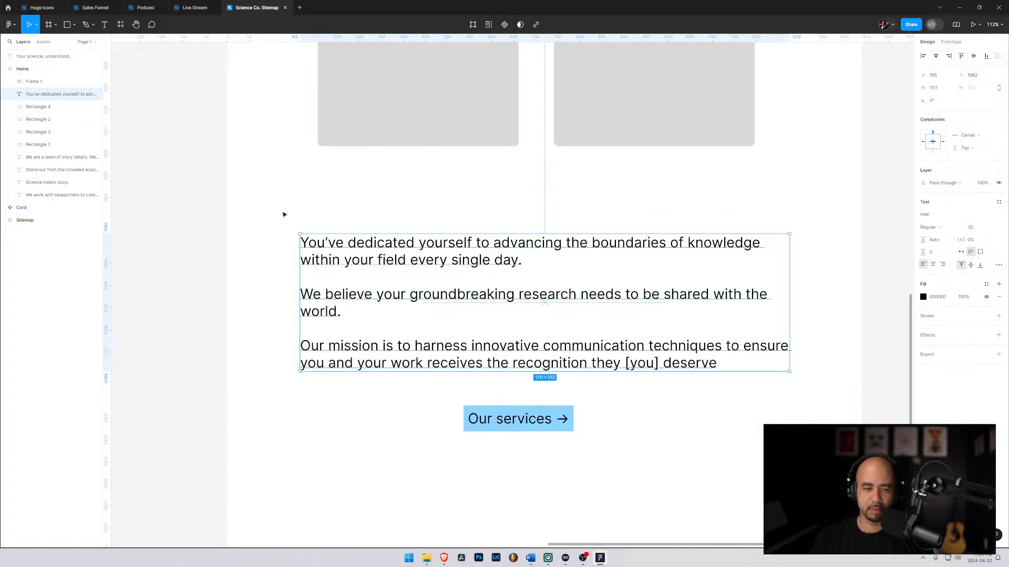
click(331, 217)
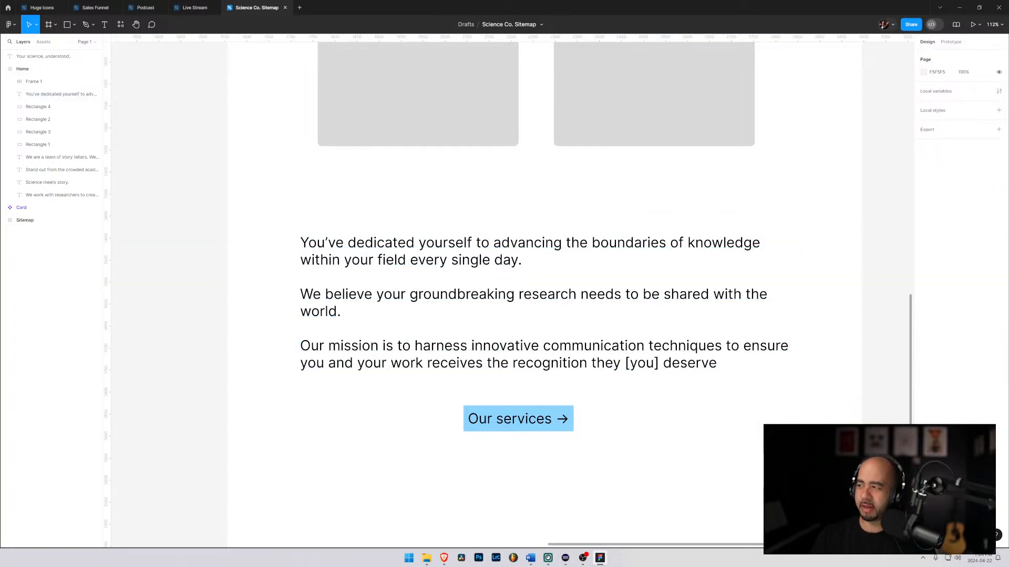
Add a text layer reading "Ready" in the empty area of the Home frame below the "Our services" button
key(alt+Tab)
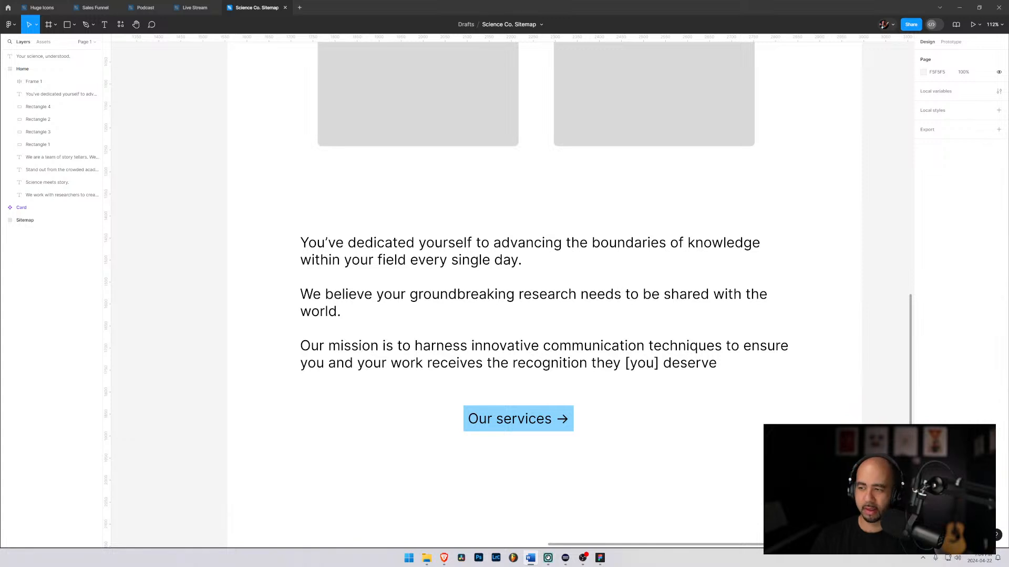
scroll(613, 344, down, 5)
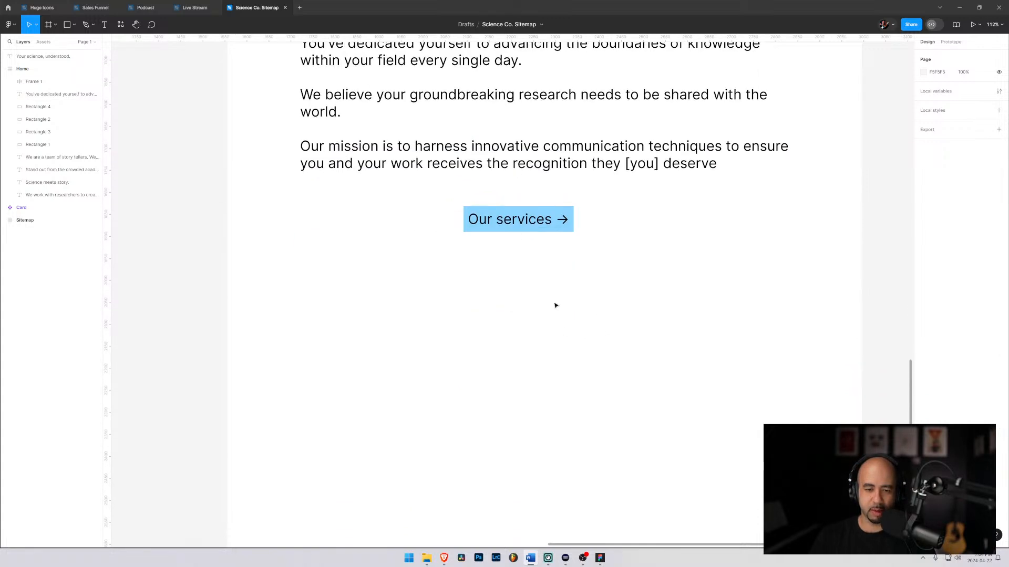
scroll(551, 313, down, 1)
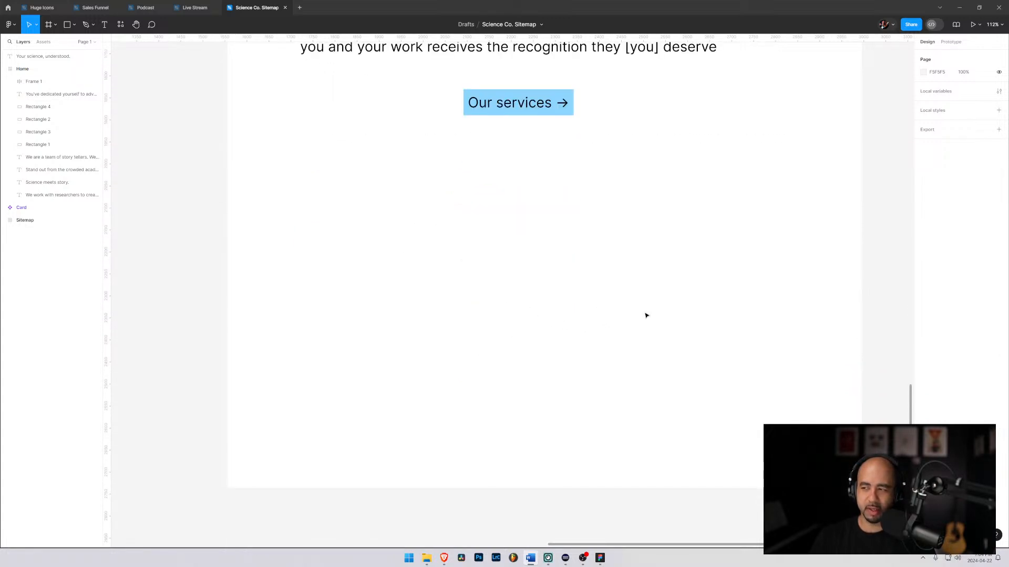
click(546, 368)
key(t)
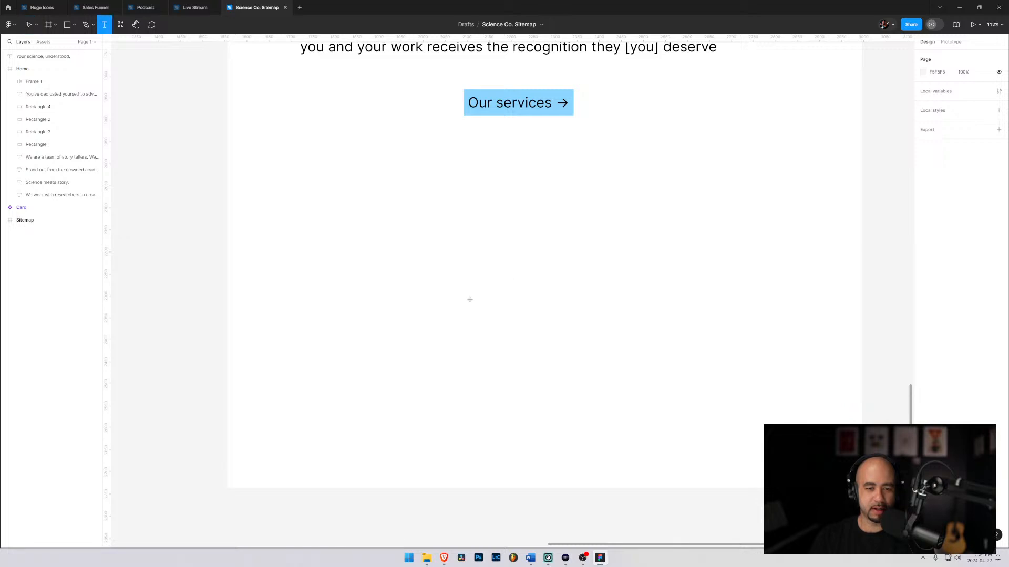
click(377, 305)
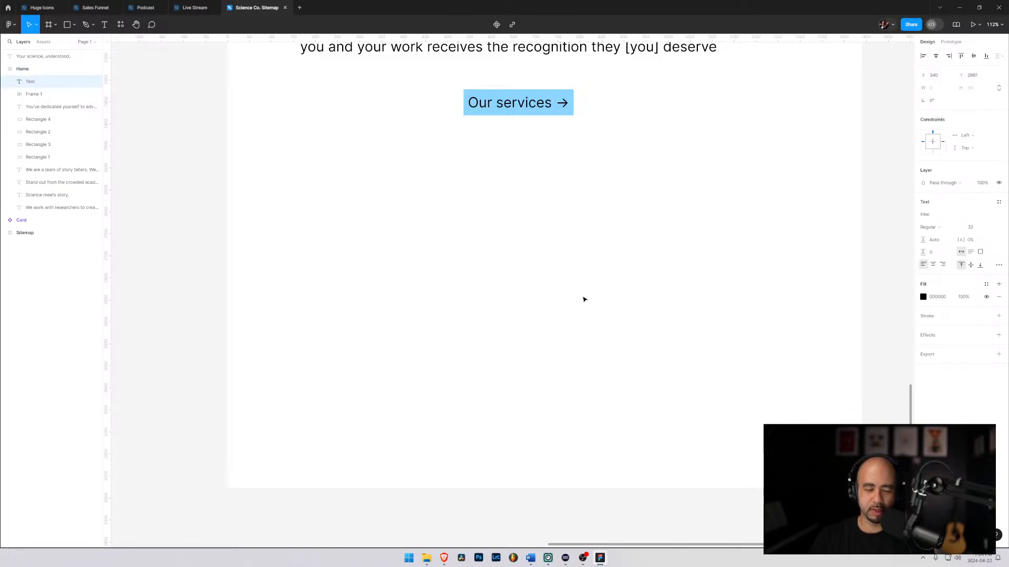
text(Ready)
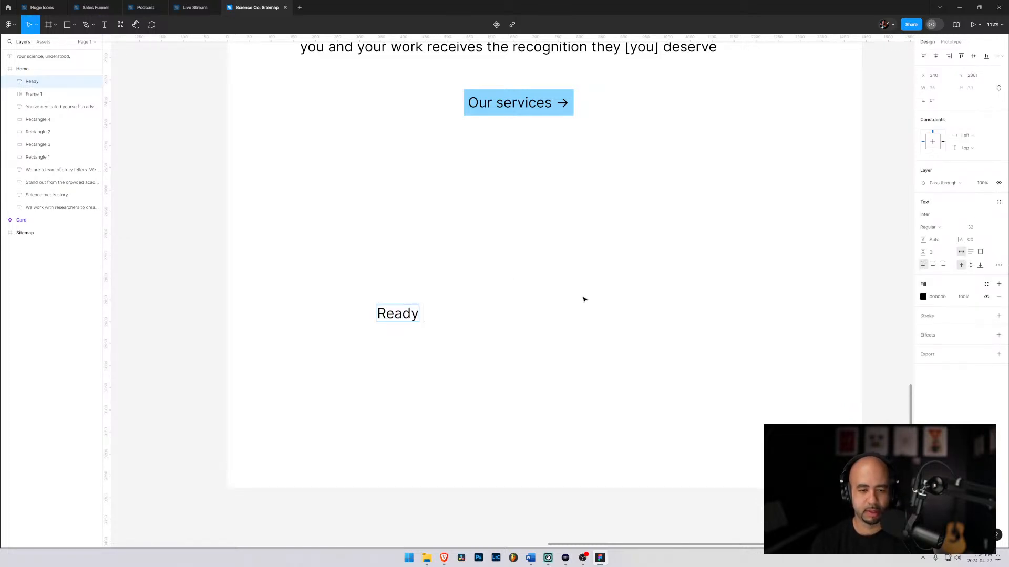
Switch to the Pixel Media Science Word document and look through the remaining home and services sections for closing call-to-action copy
drag(1008, 110, 541, 74)
scroll(631, 294, down, 3)
scroll(630, 305, down, 15)
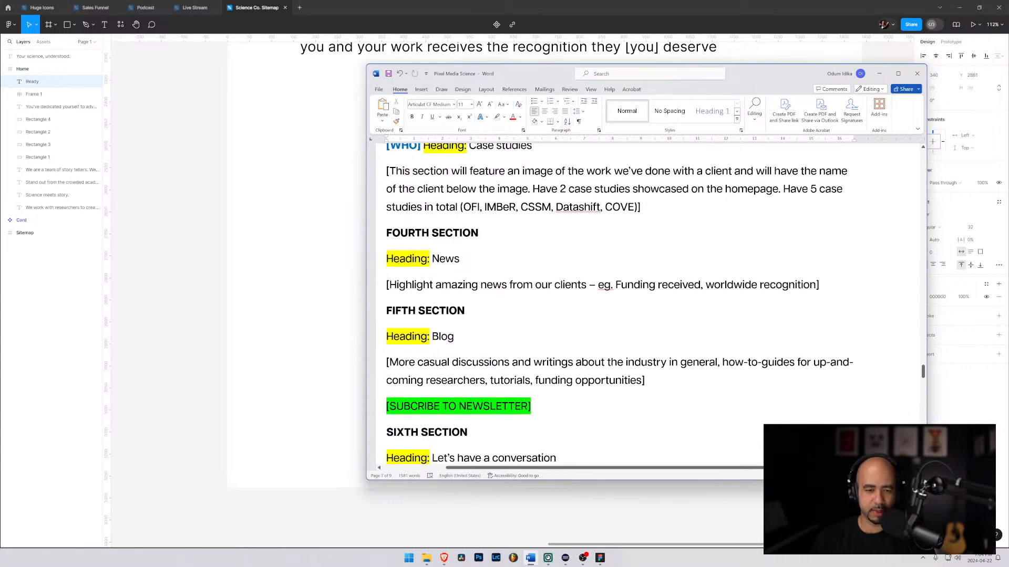
scroll(646, 304, down, 10)
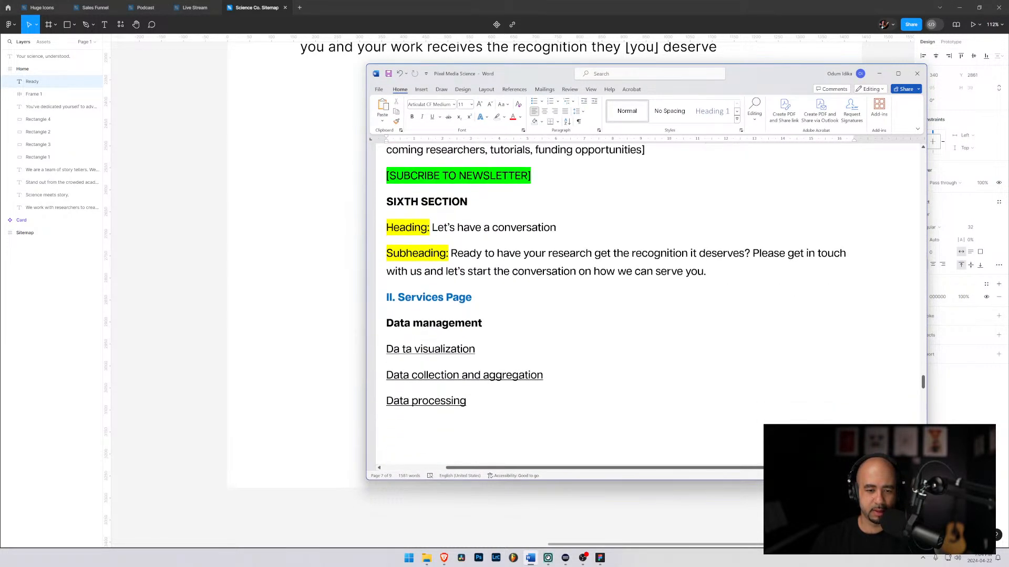
scroll(646, 304, down, 15)
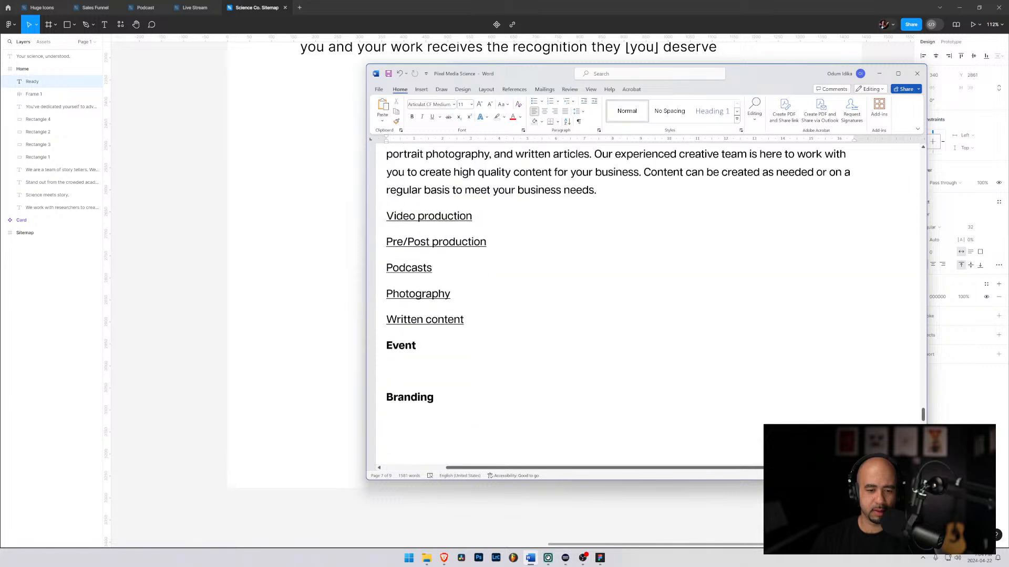
scroll(646, 305, down, 8)
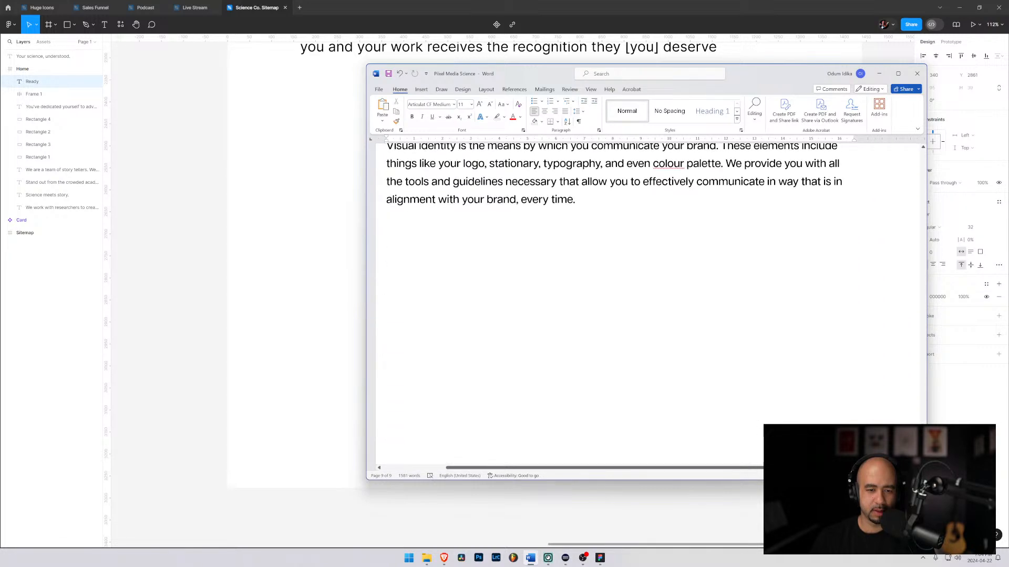
scroll(646, 304, up, 3)
scroll(646, 305, up, 15)
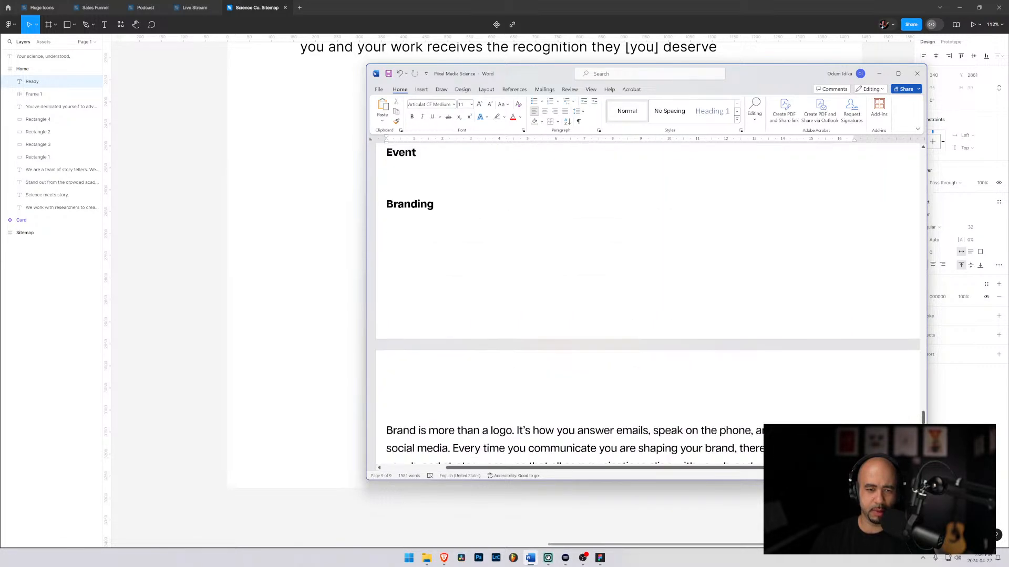
scroll(647, 304, up, 3)
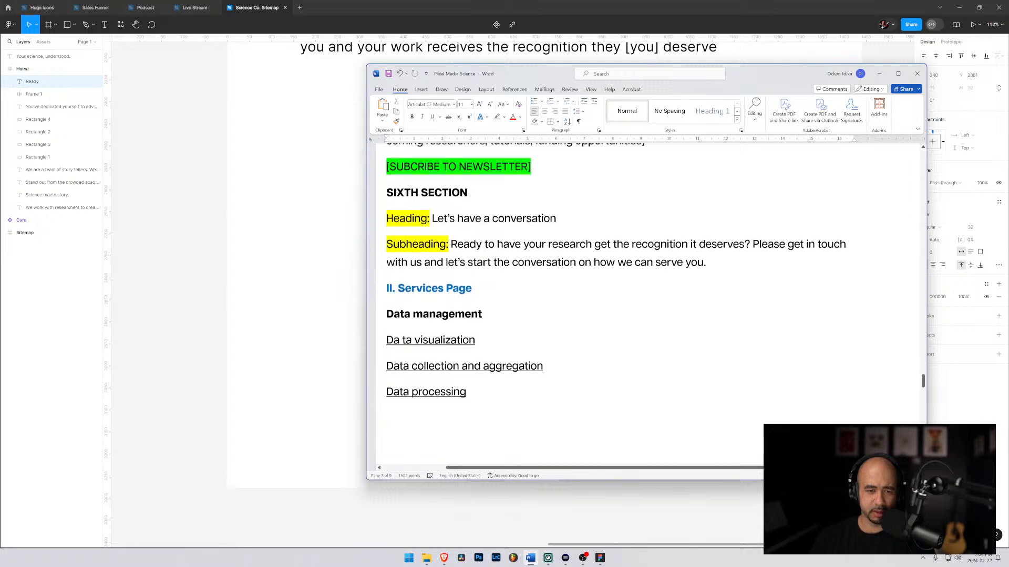
Copy the Sixth Section subheading text, from "Ready to have your research" through "how we can serve you."
drag(556, 292, 432, 292)
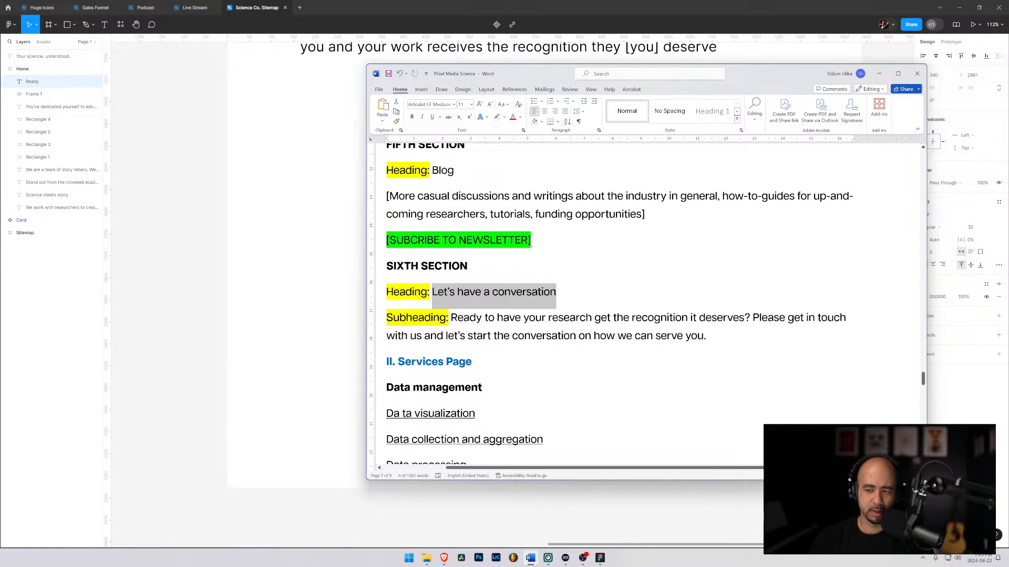
drag(706, 335, 452, 319)
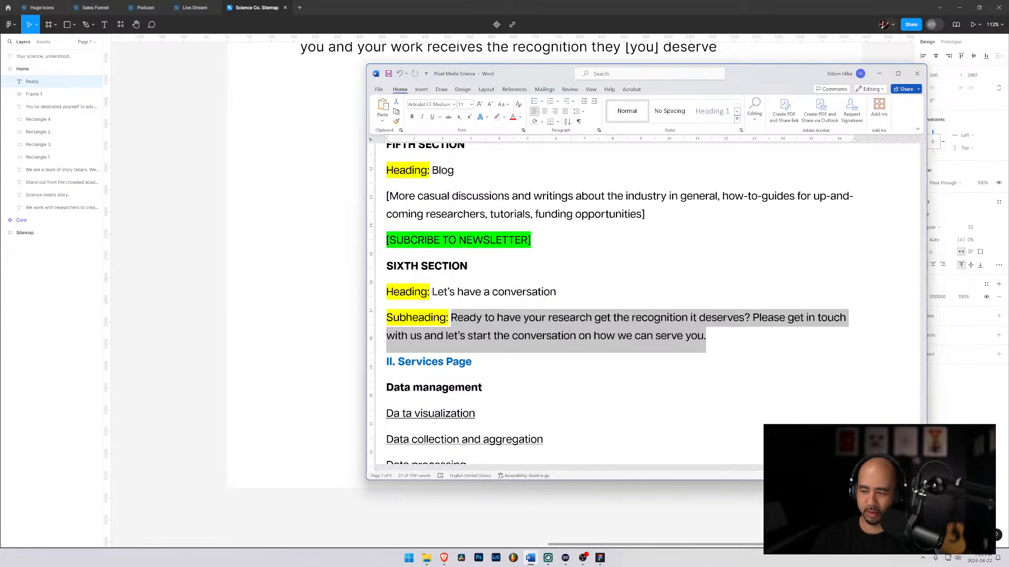
key(alt+Tab)
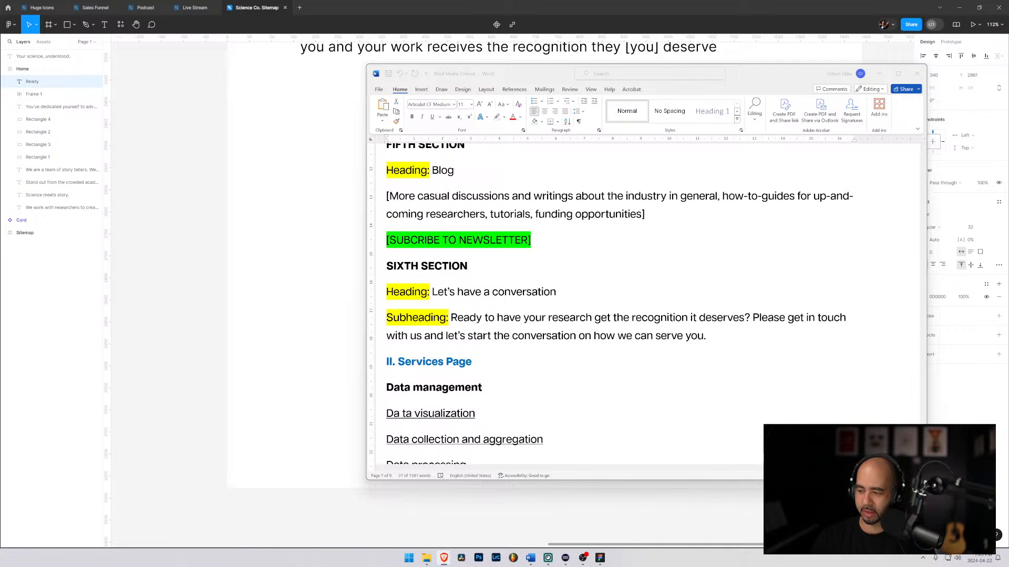
key(alt+Tab)
click(706, 337)
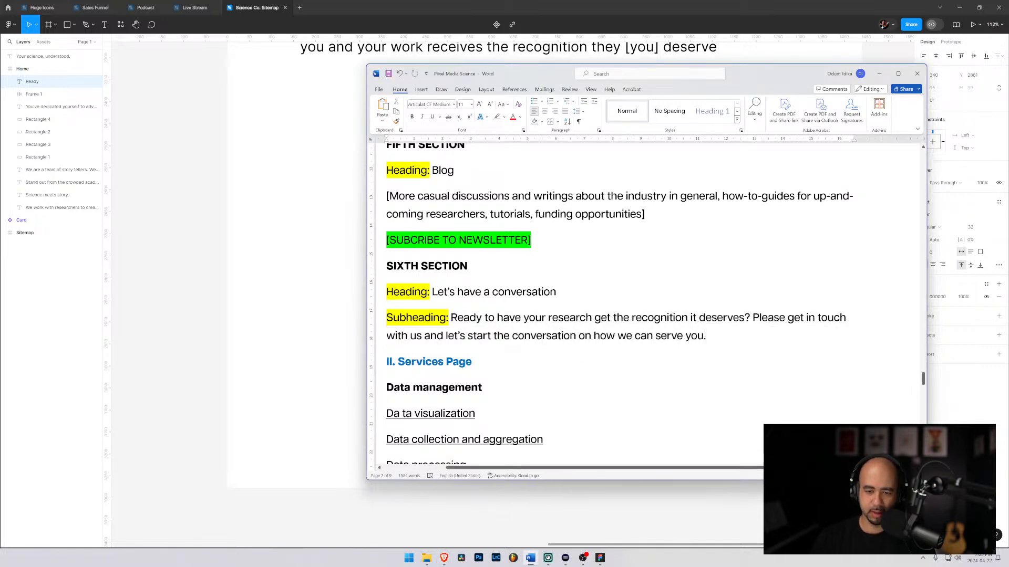
drag(707, 336, 451, 317)
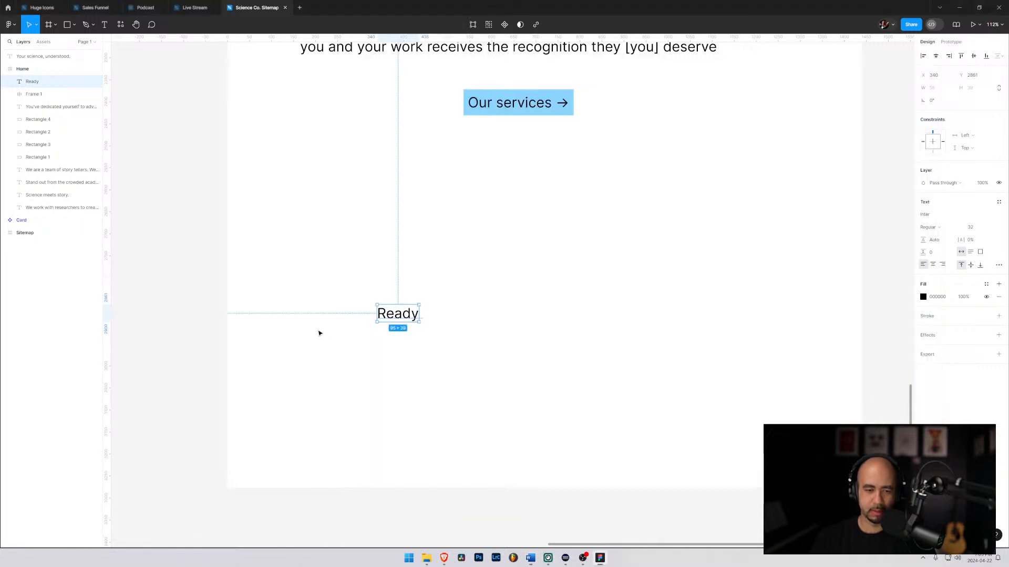
Switch back to Figma and replace the "Ready" text with the copied Sixth Section subheading
key(alt+Tab)
double_click(411, 312)
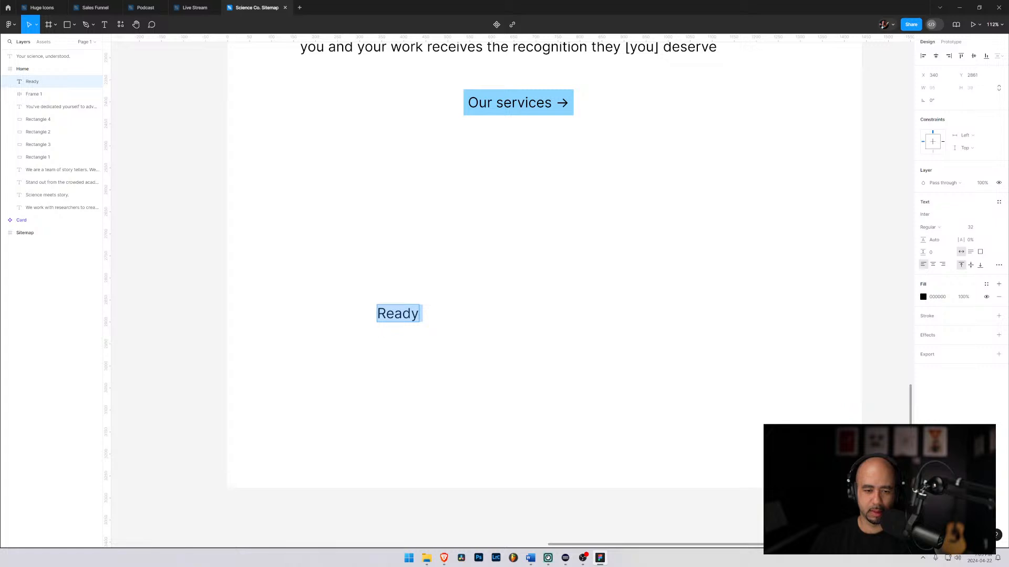
key(ctrl+v)
key(Escape)
Narrow the closing text block to about 848 px wide with auto height and position it below the "Our services" button
drag(425, 316, 346, 298)
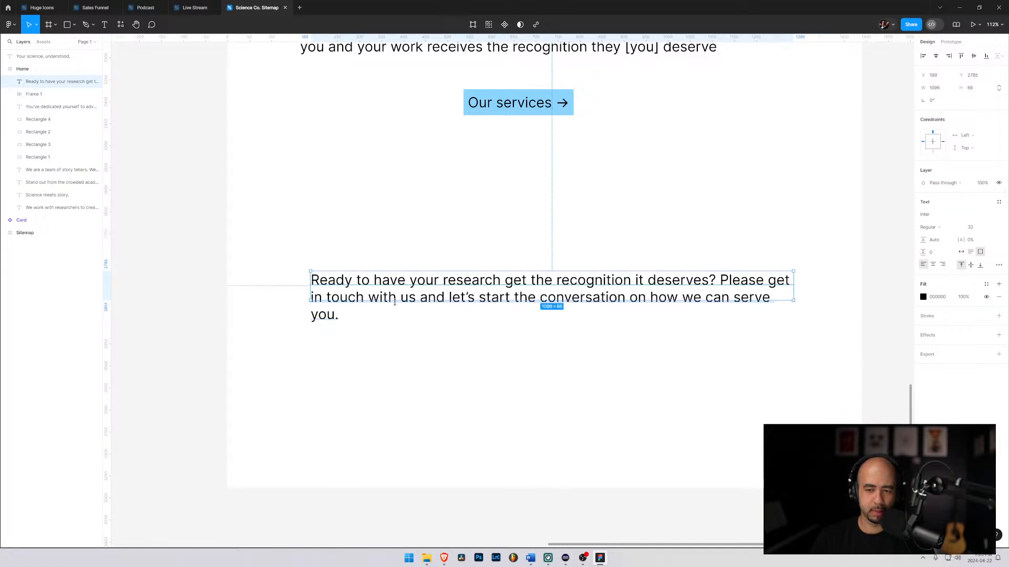
click(971, 253)
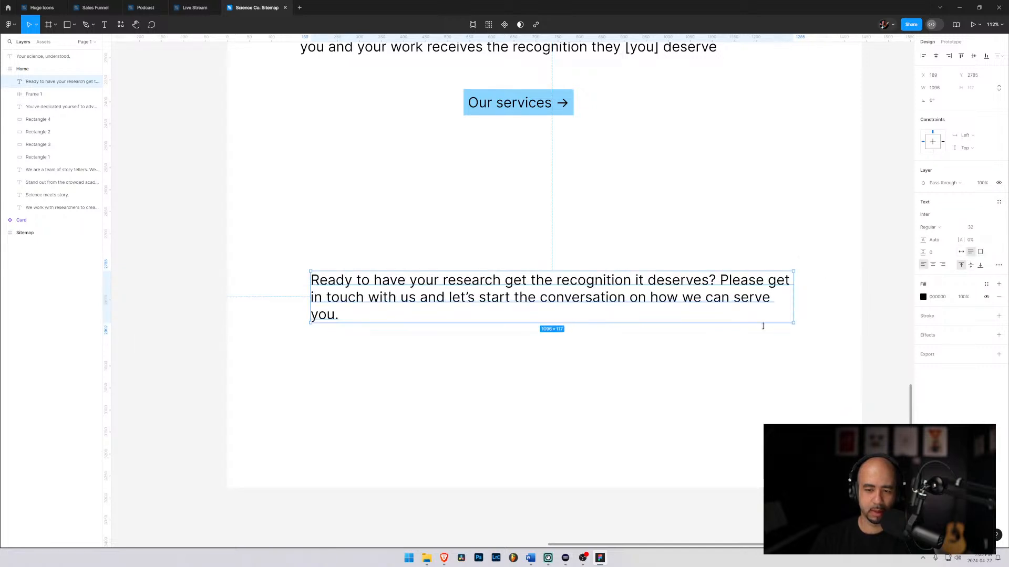
drag(792, 324, 683, 329)
mouse_move(570, 302)
mouse_down()
mouse_move(625, 305)
mouse_move(587, 291)
mouse_up()
Split off the sentence starting "Please get in touch" into its own paragraph, separated by a blank line
double_click(414, 294)
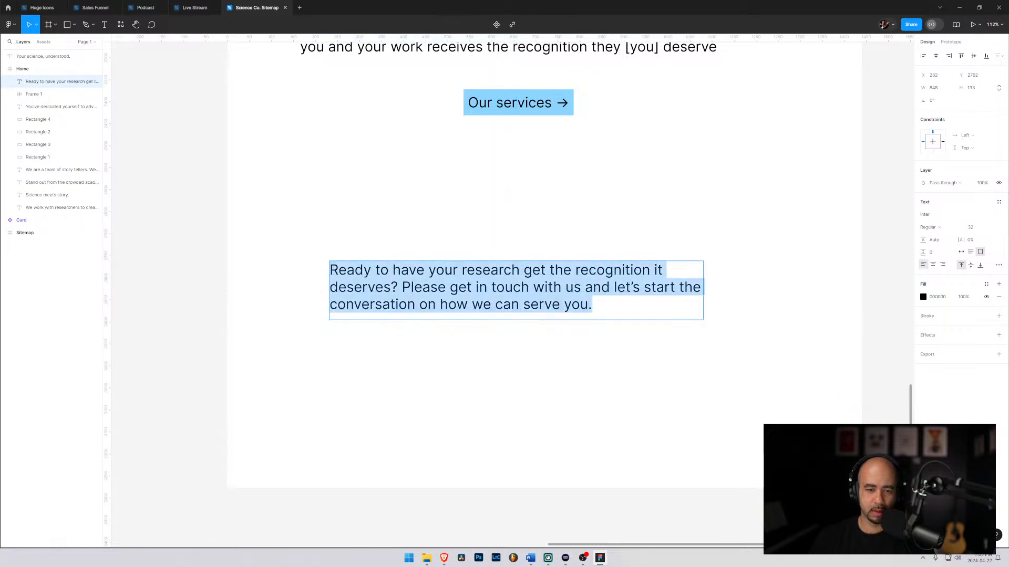
click(401, 287)
key(BackSpace)
key(Return)
key(Return)
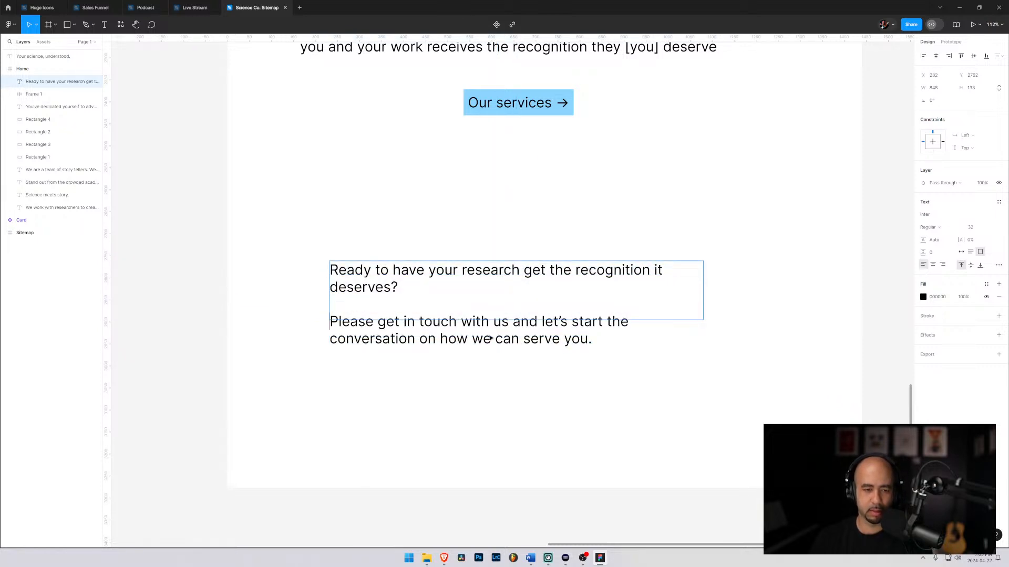
key(Escape)
key(Escape)
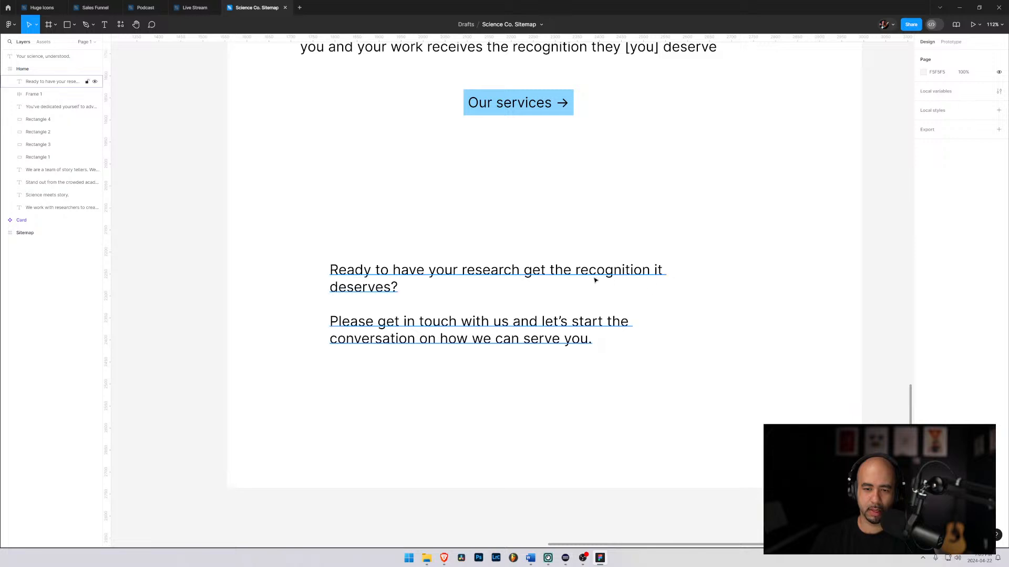
Set the closing text block to auto height, narrow it to about 662 px and move it to about X 311, Y 2785
click(597, 278)
click(971, 253)
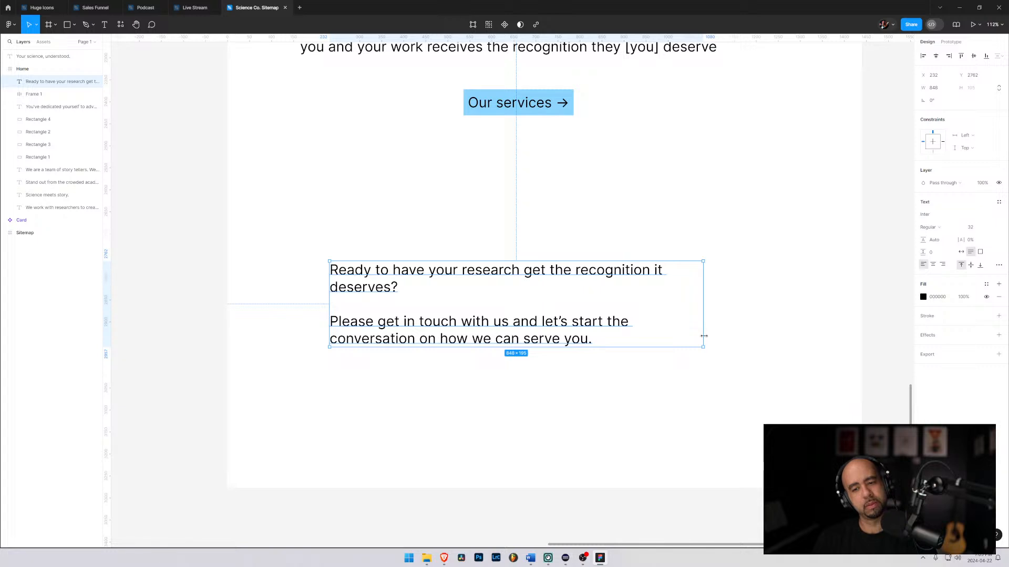
drag(702, 337, 623, 335)
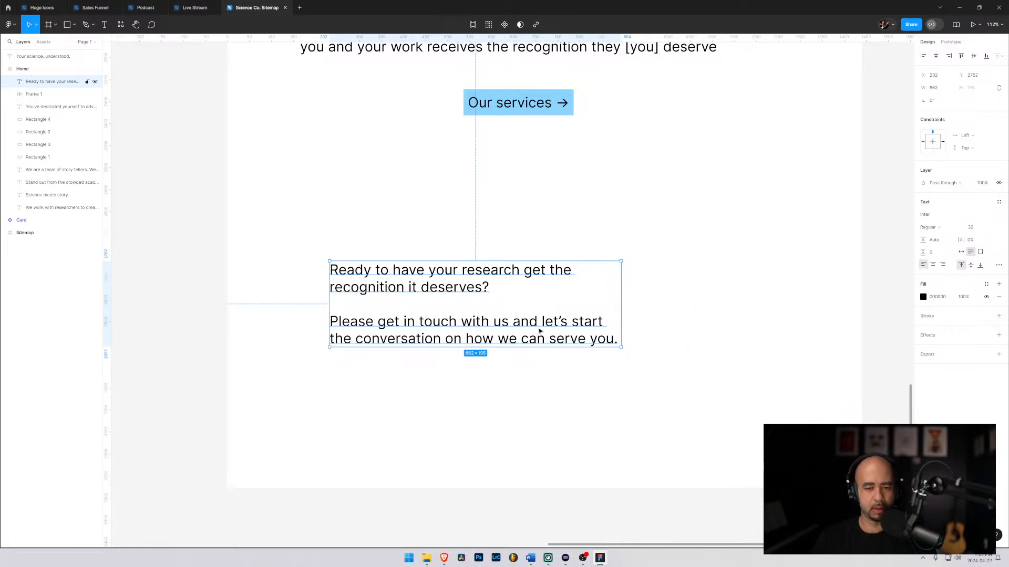
drag(532, 332, 566, 343)
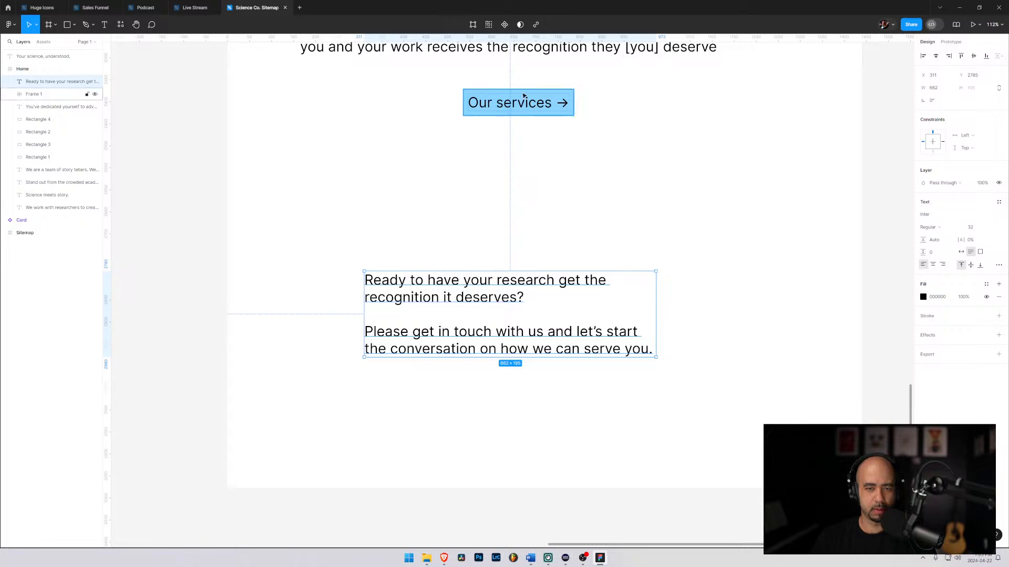
click(536, 113)
drag(536, 113, 443, 385)
key(ctrl+z)
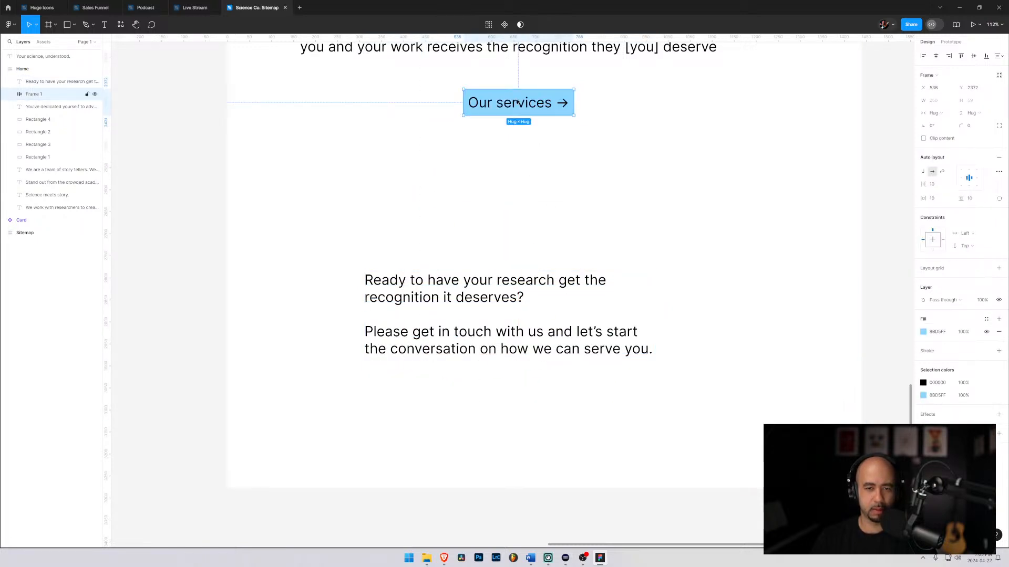
Duplicate the "Our services" button beneath the closing text, aligned to its left edge, and relabel the copy "Let's chat →"
drag(499, 105, 400, 399)
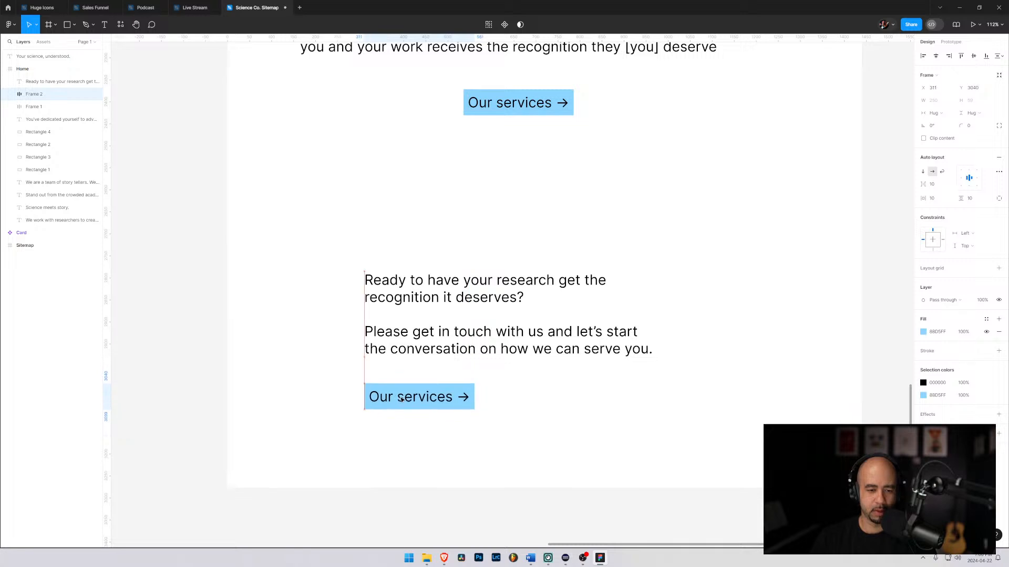
double_click(399, 400)
key(Return)
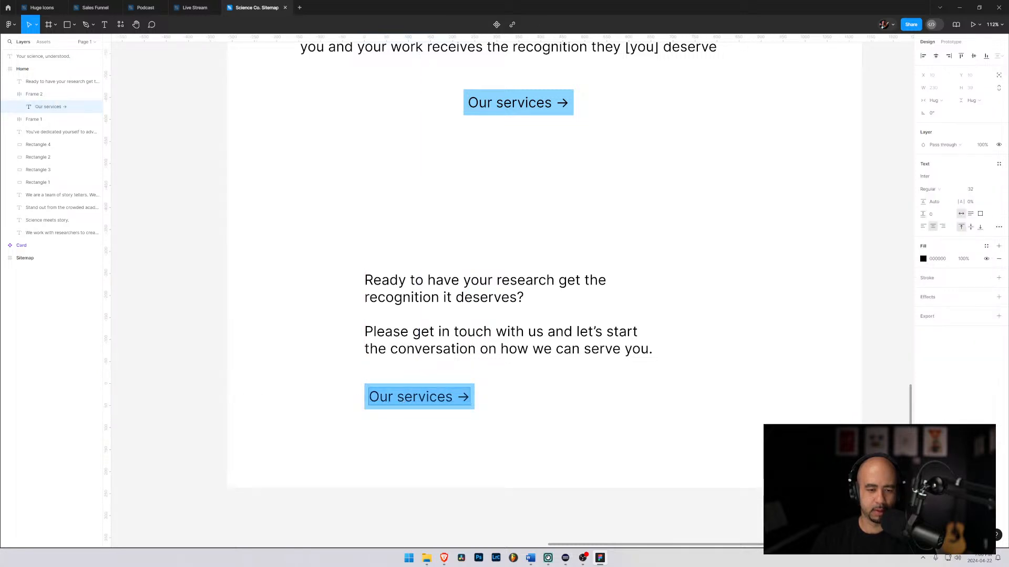
text(Let's h)
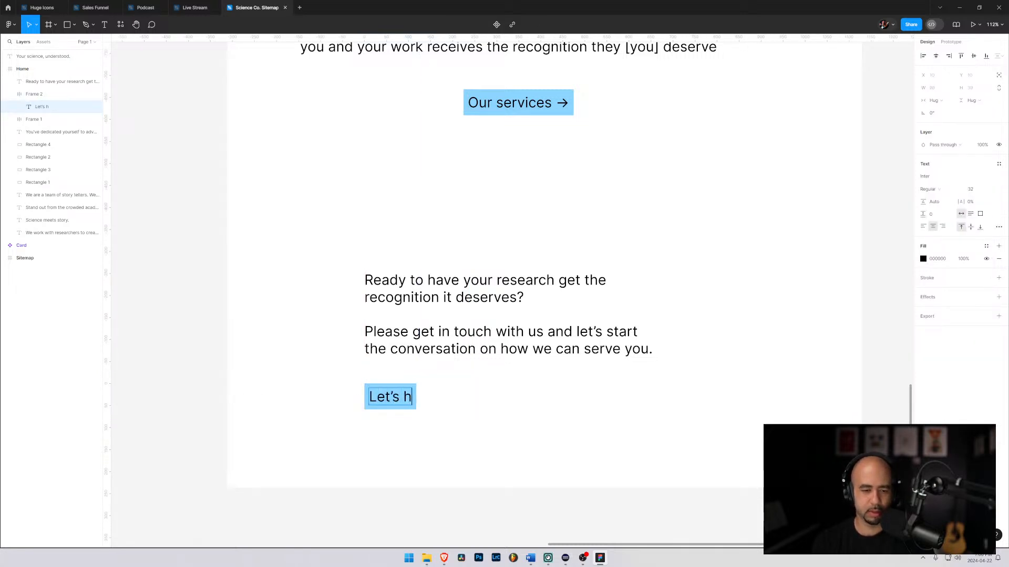
key(BackSpace)
text(chate)
key(BackSpace)
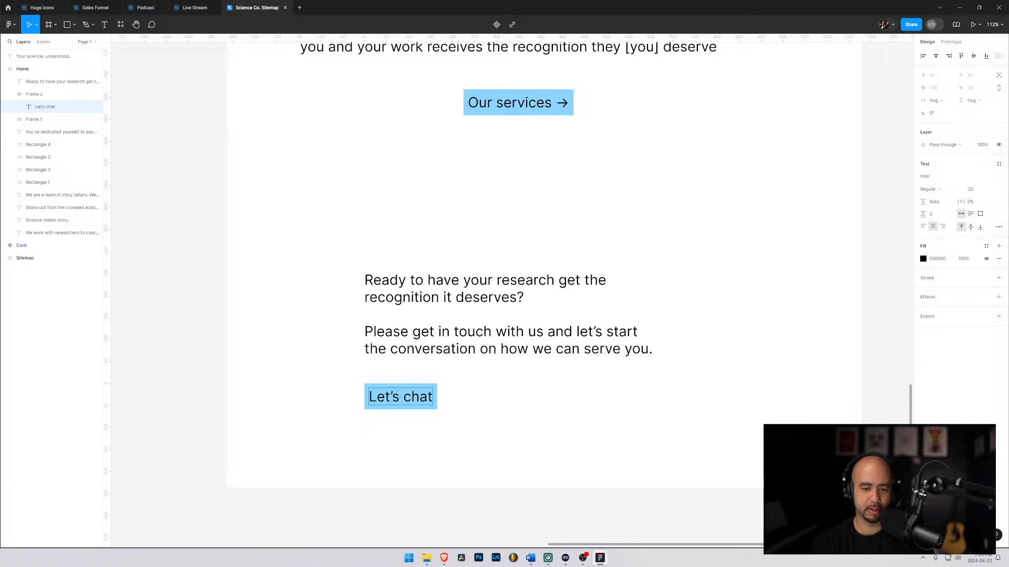
text(→)
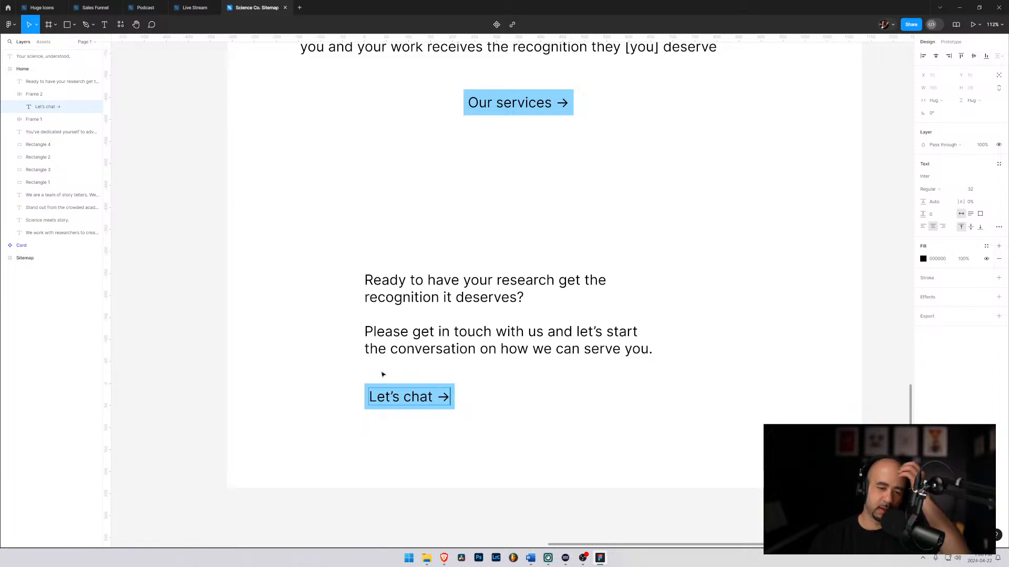
key(Escape)
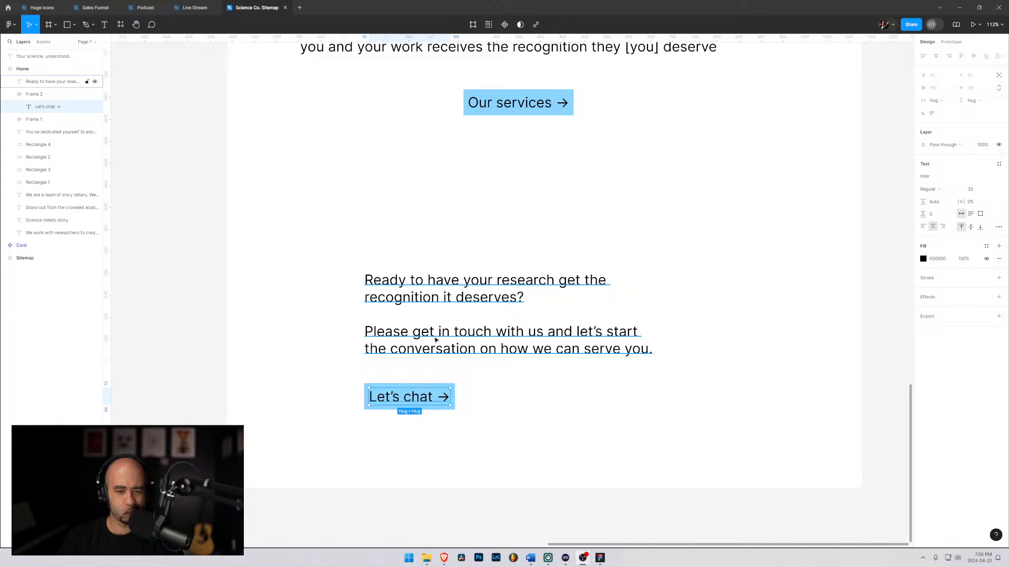
Collapse the Home layer and add a 1440 × 1024 Desktop frame to the right of Home, aligned with its top edge
scroll(588, 476, up, 3)
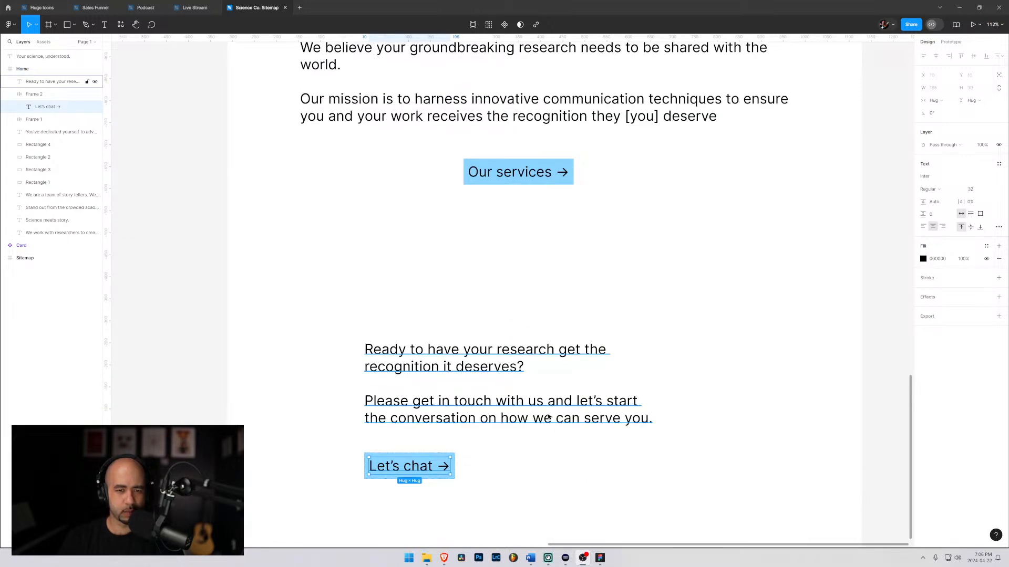
scroll(548, 418, up, 12)
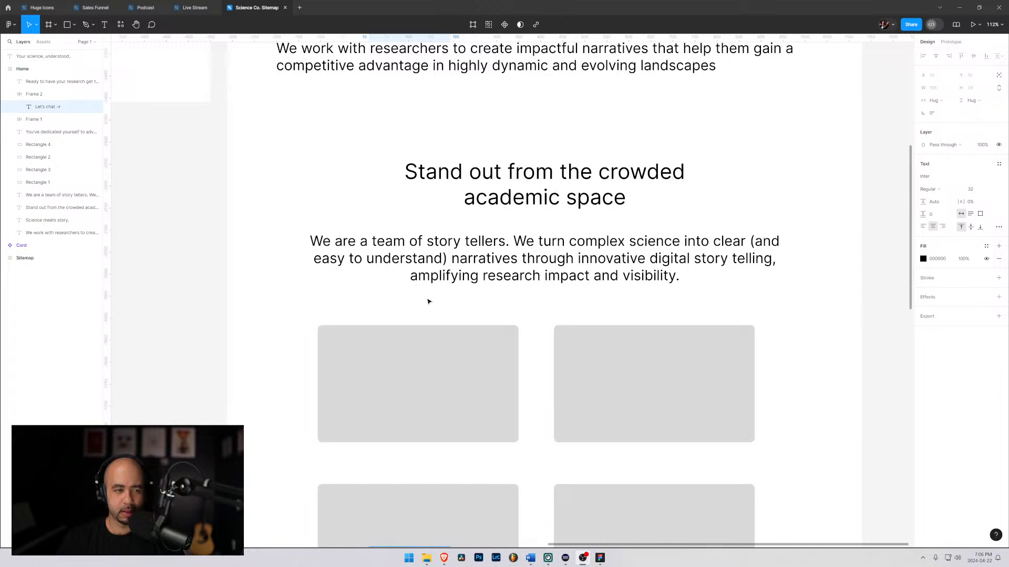
ctrl+scroll(430, 297, down, 5)
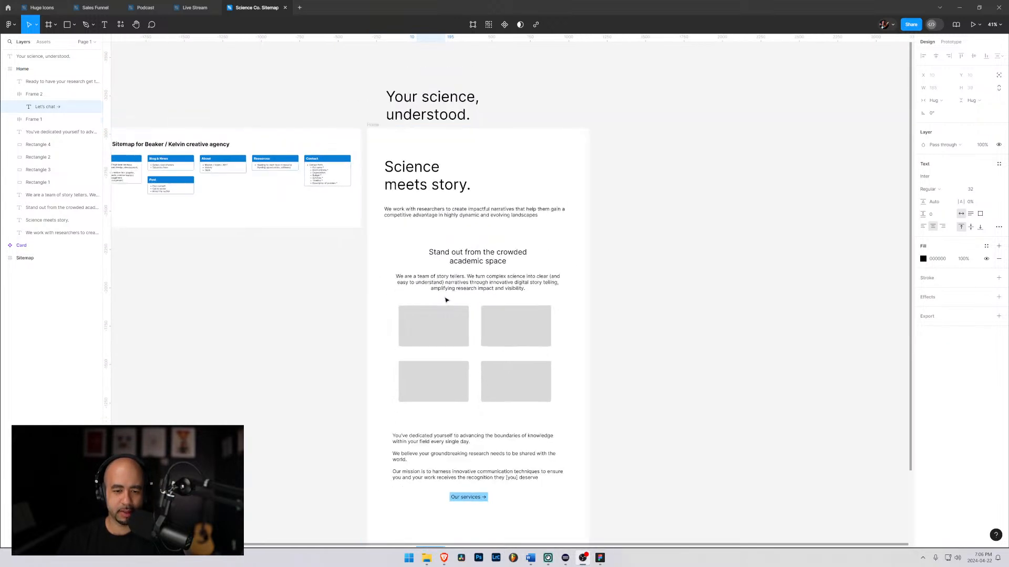
ctrl+scroll(446, 300, down, 3)
ctrl+scroll(449, 298, up, 2)
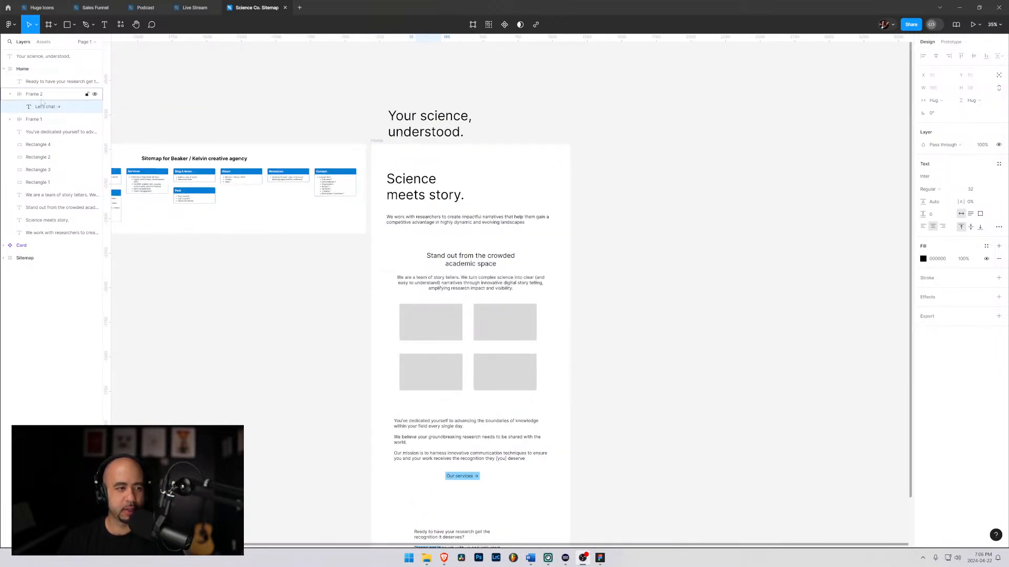
click(4, 69)
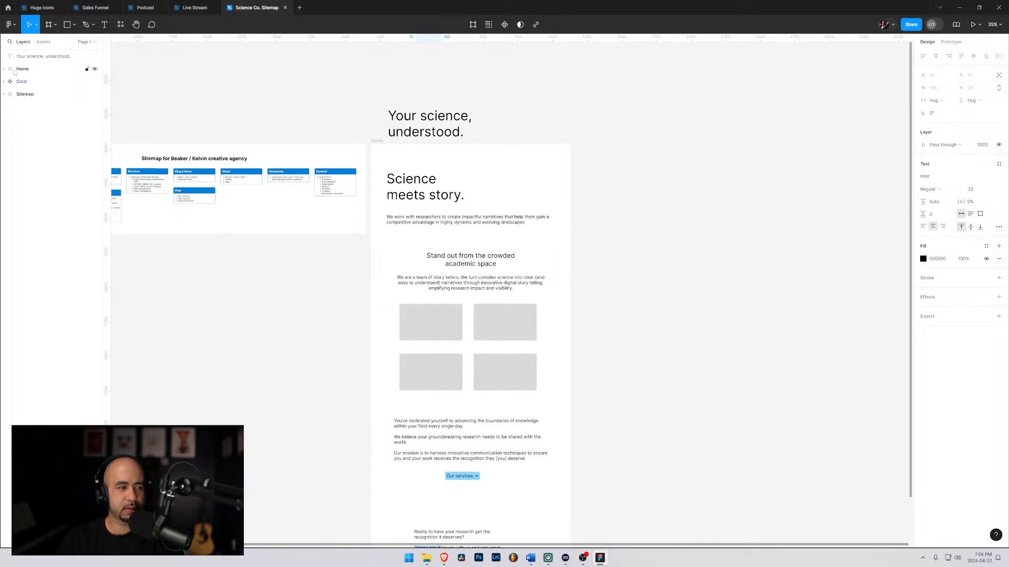
key(f)
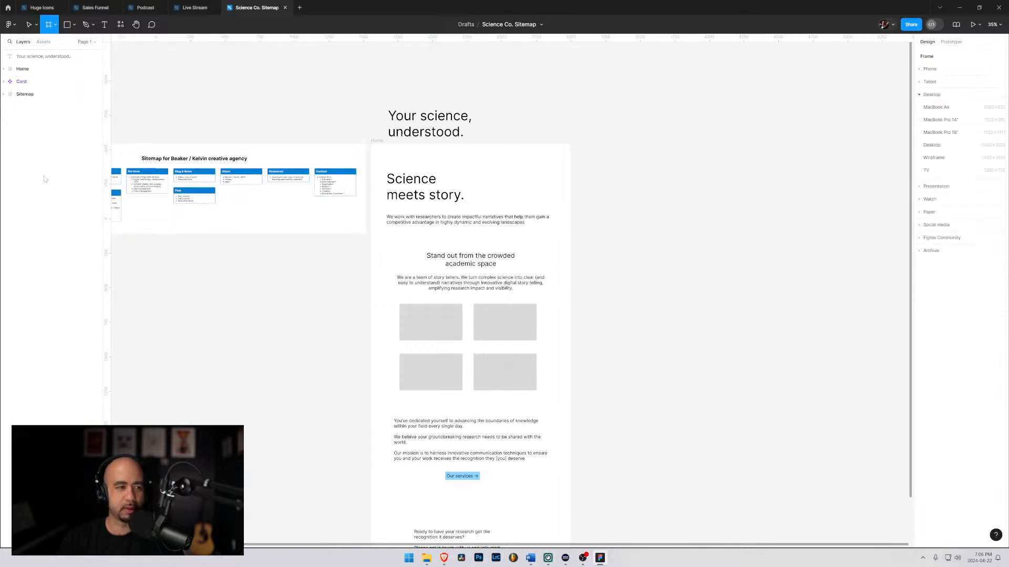
click(938, 145)
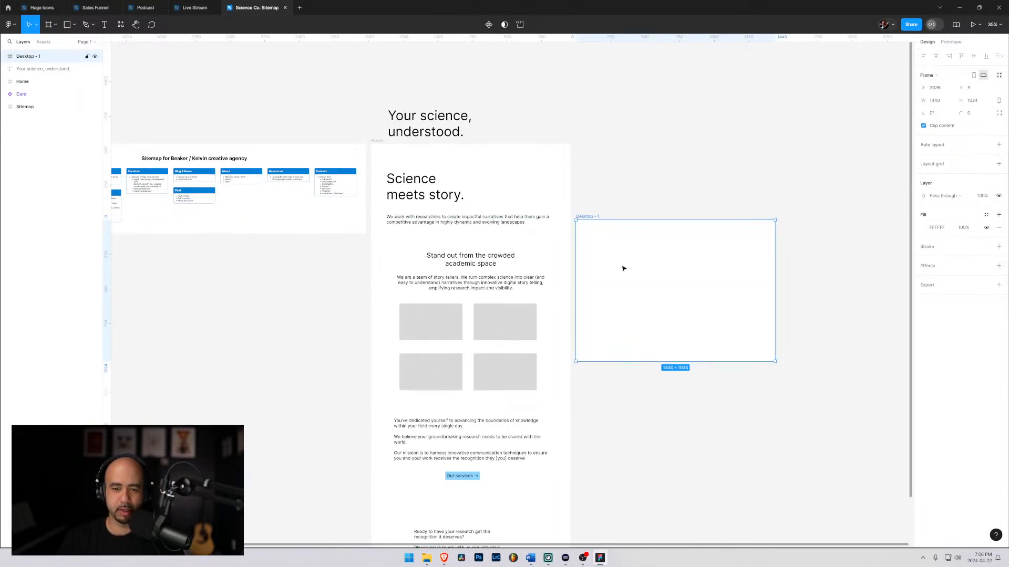
drag(622, 268, 624, 192)
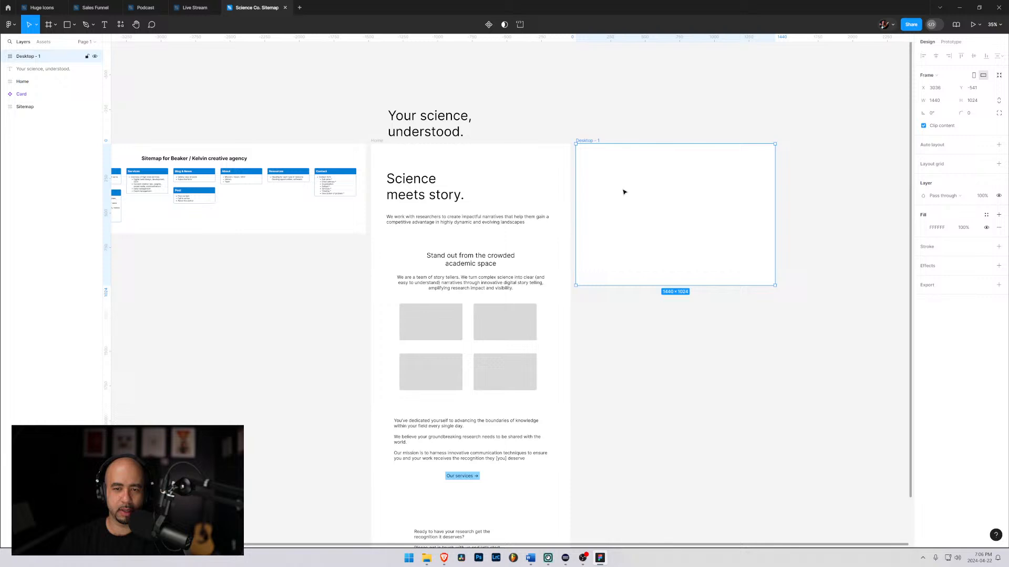
Rename the new desktop frame as Services
double_click(592, 142)
text(Services)
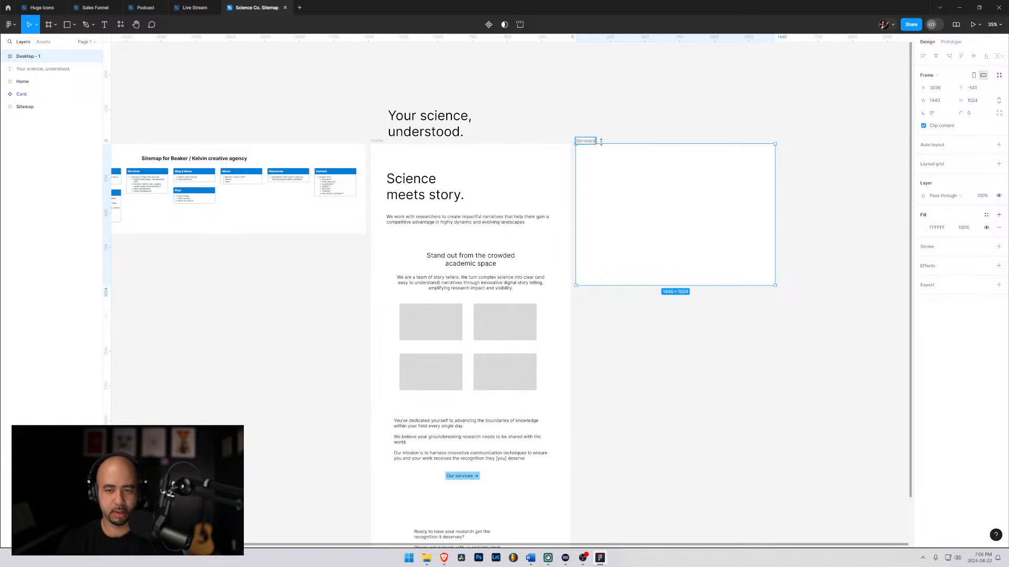
key(BackSpace)
text(s)
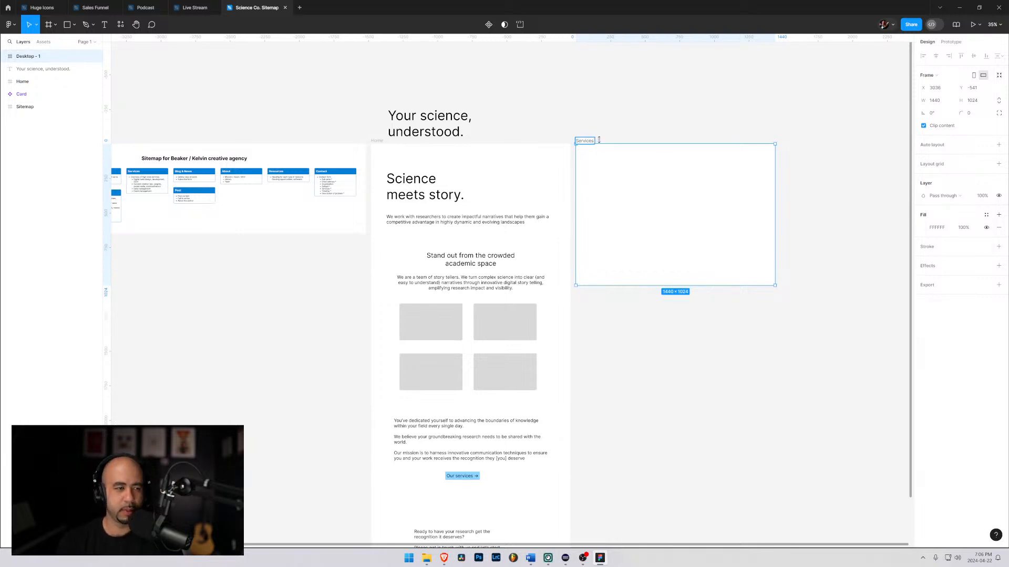
click(695, 106)
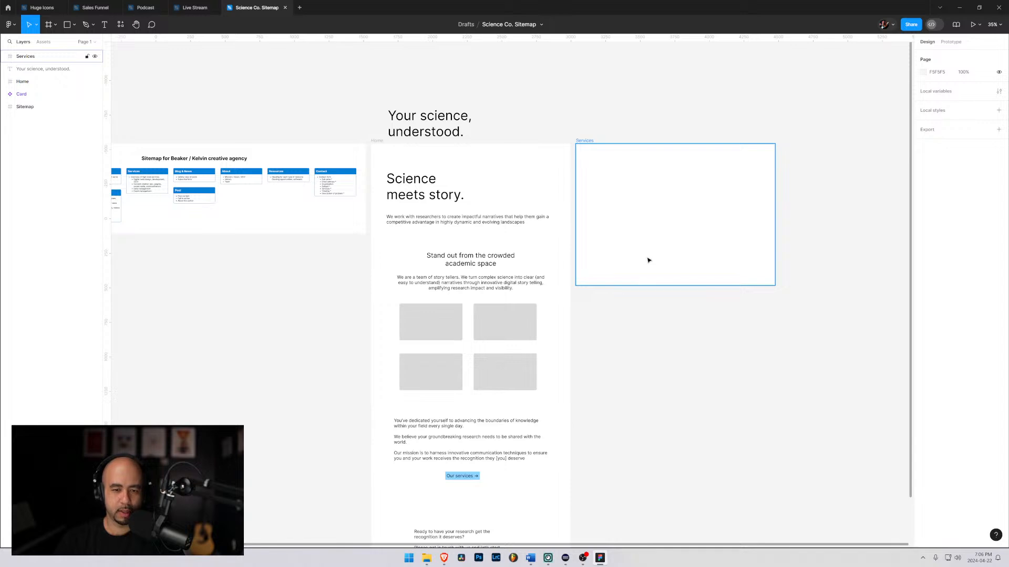
drag(214, 269, 398, 289)
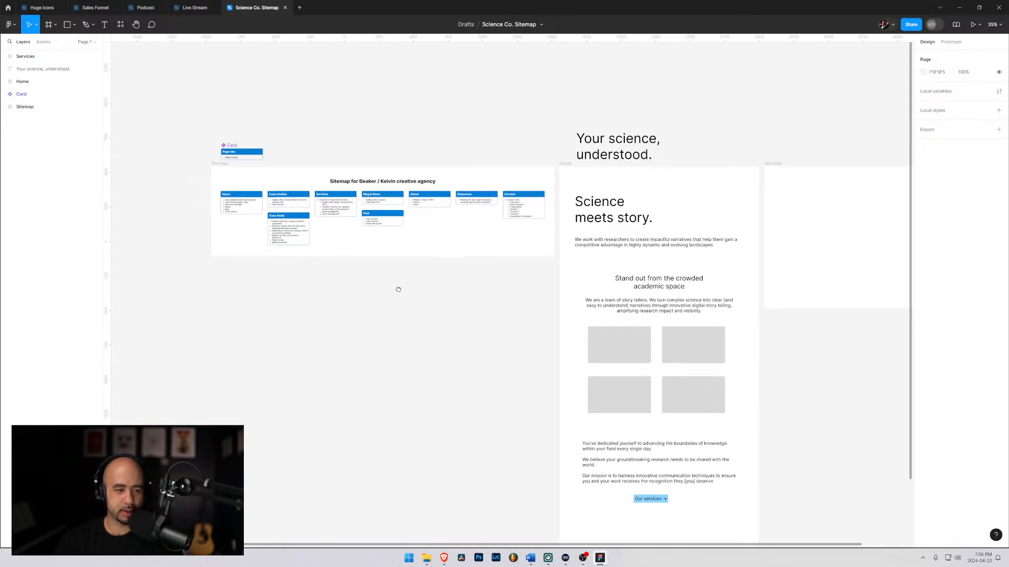
drag(742, 212, 532, 218)
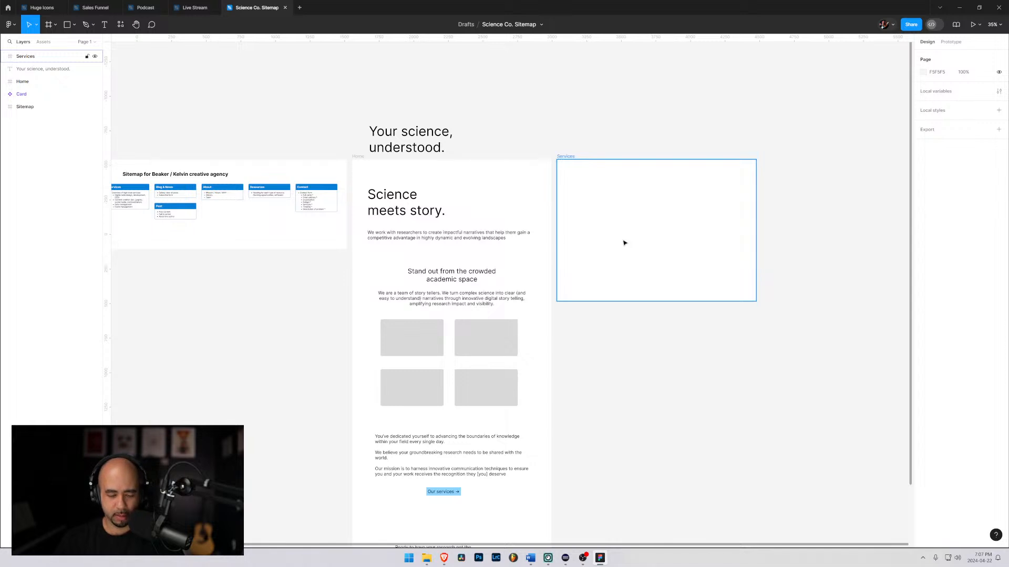
scroll(653, 294, up, 3)
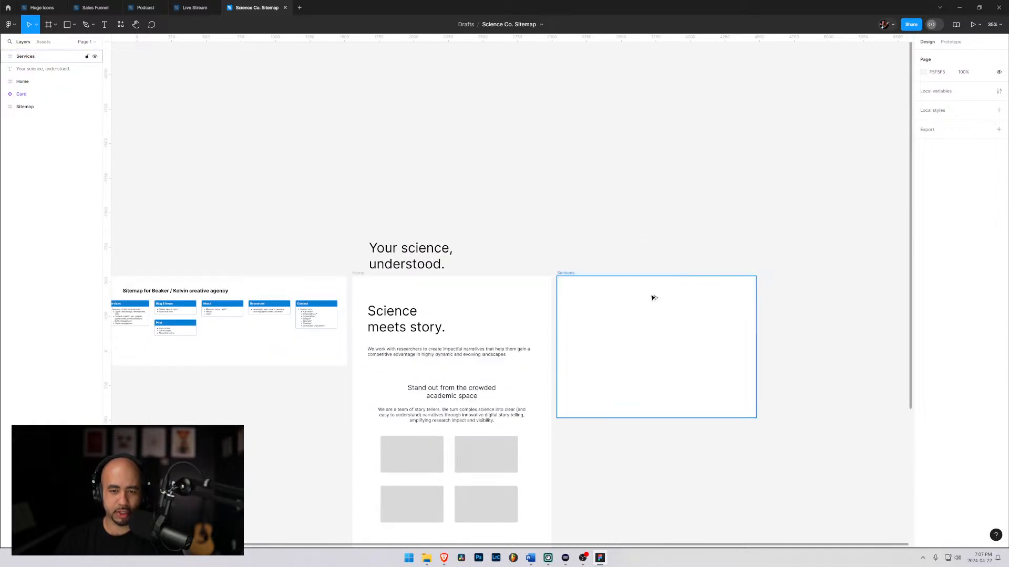
scroll(640, 292, down, 2)
scroll(712, 270, up, 4)
scroll(635, 299, up, 2)
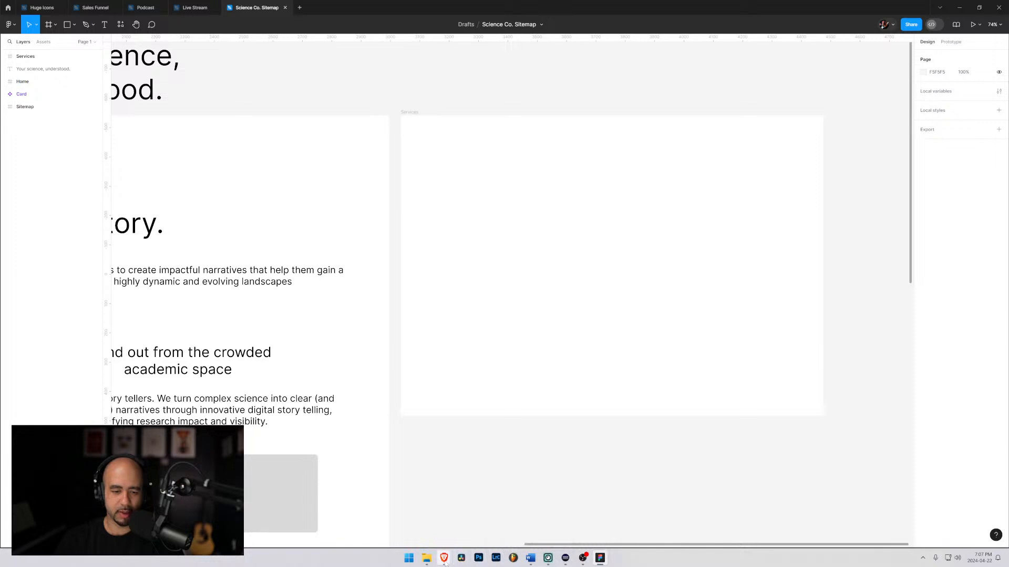
Switch to the Pixel Media Science Word document and review the Services Page outline and the home page's service categories
mouse_move(443, 558)
click(530, 558)
scroll(630, 289, down, 2)
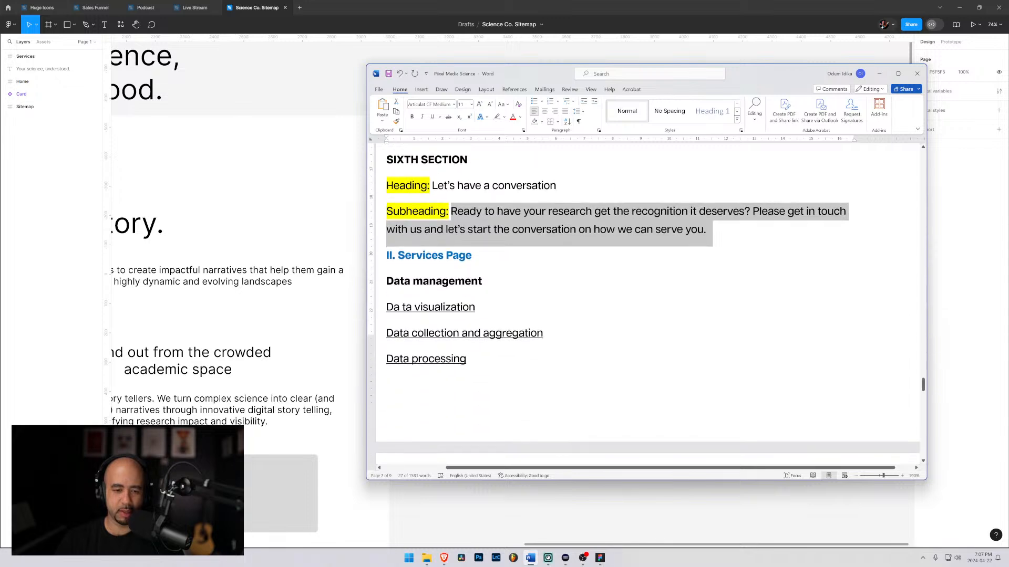
scroll(631, 289, down, 3)
scroll(631, 289, up, 2)
click(387, 210)
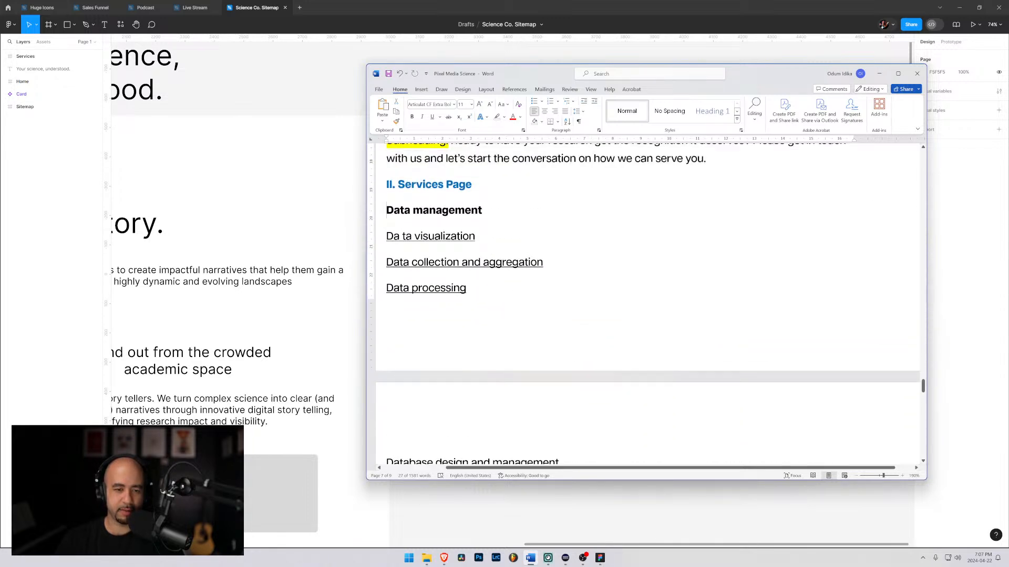
scroll(648, 304, up, 10)
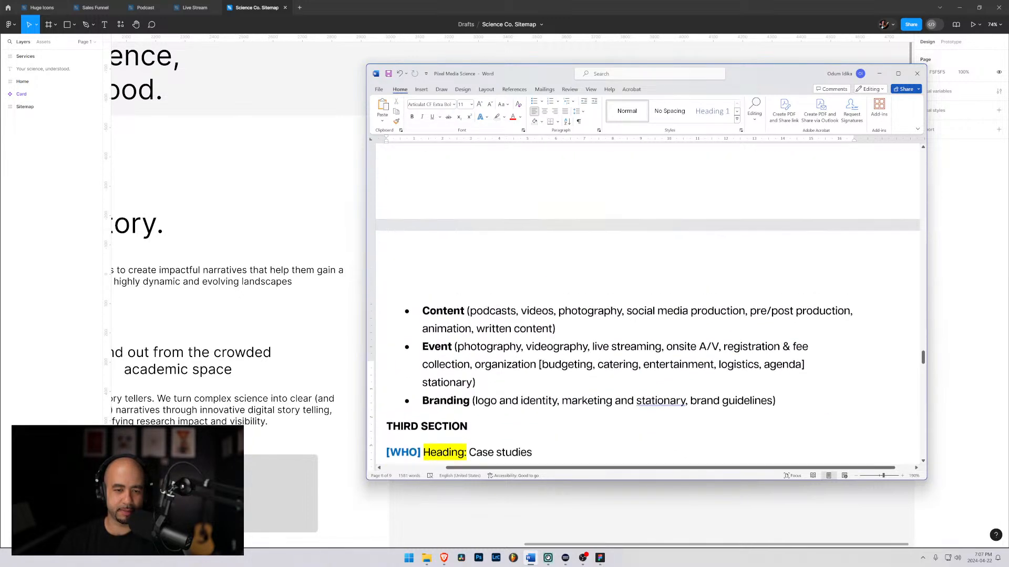
scroll(647, 304, up, 2)
drag(422, 222, 429, 223)
scroll(648, 305, down, 1)
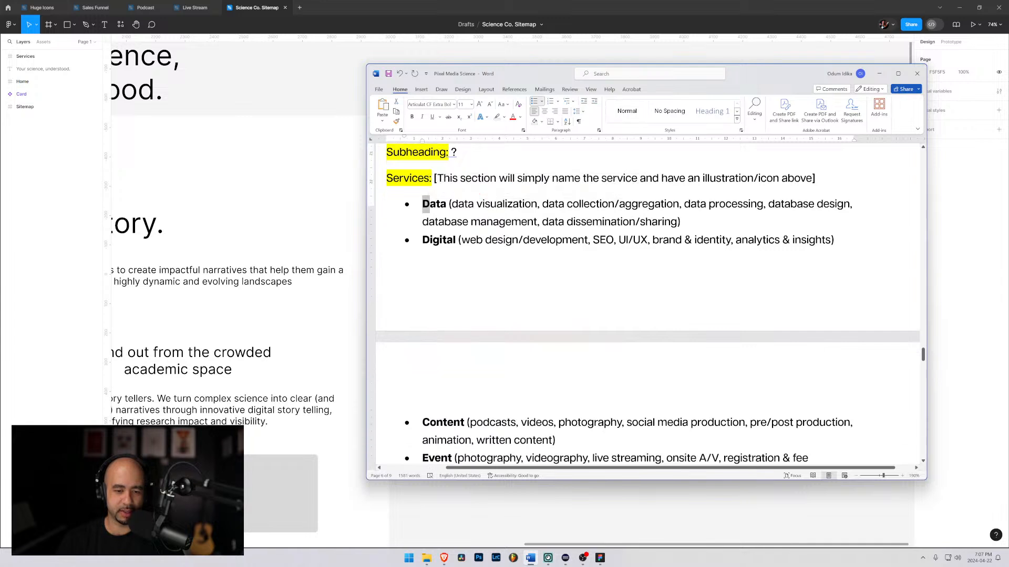
scroll(648, 305, down, 3)
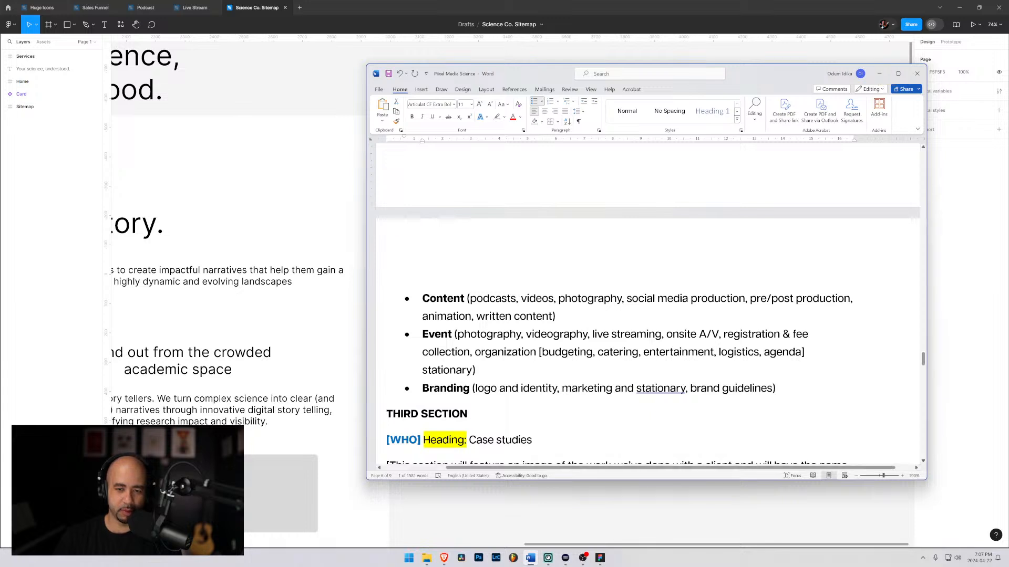
scroll(646, 304, up, 2)
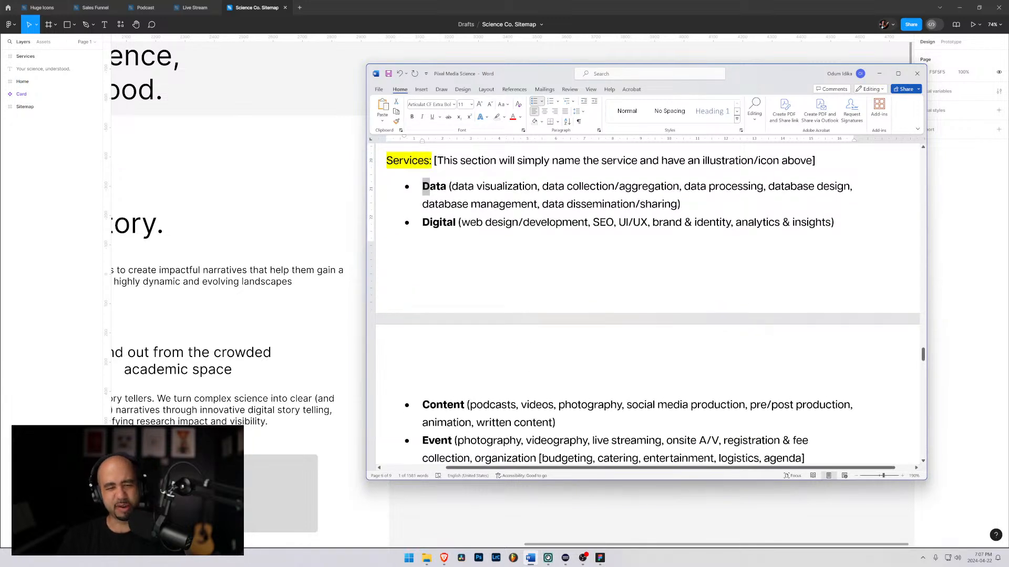
click(646, 262)
scroll(646, 305, up, 1)
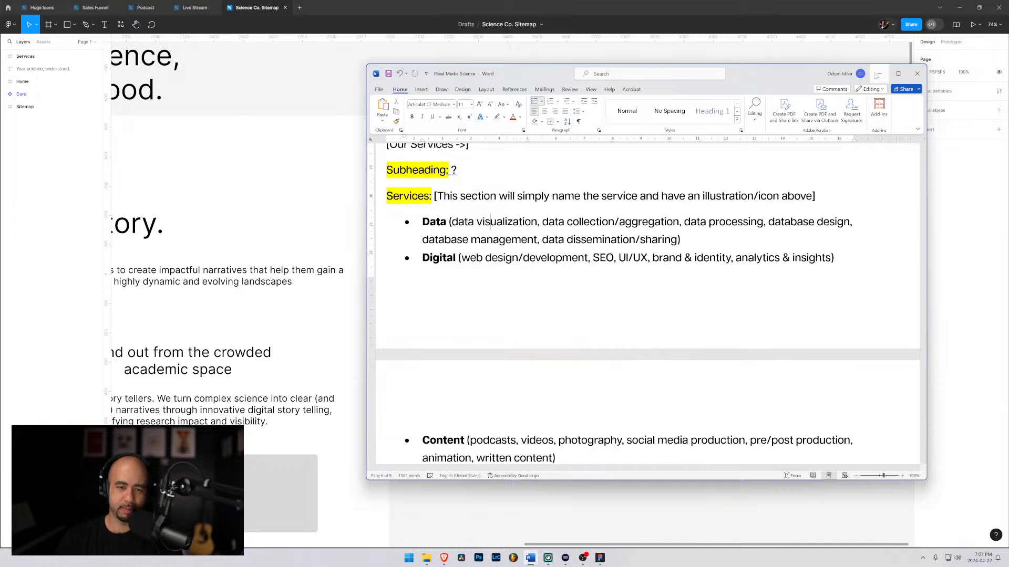
click(877, 74)
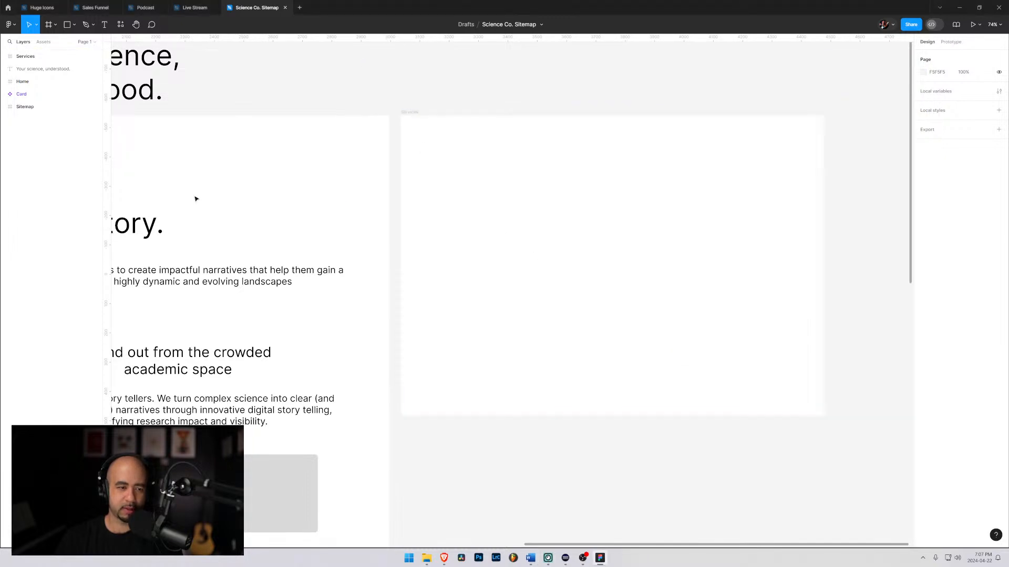
Duplicate the "Science meets story." heading from Home into the Services frame and replace its text with "Science communication tools."
click(152, 226)
drag(153, 226, 535, 202)
double_click(535, 202)
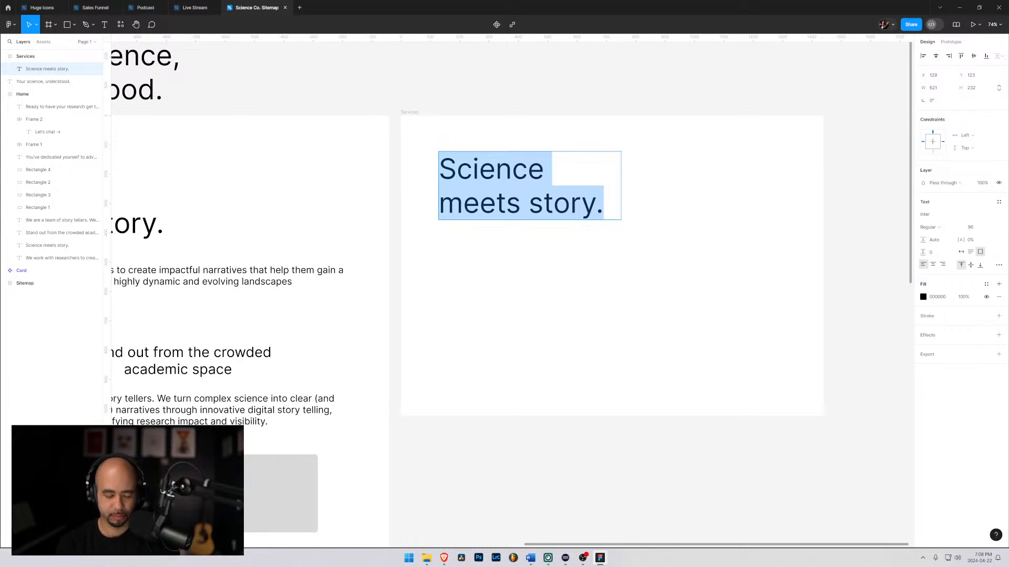
text(Scie)
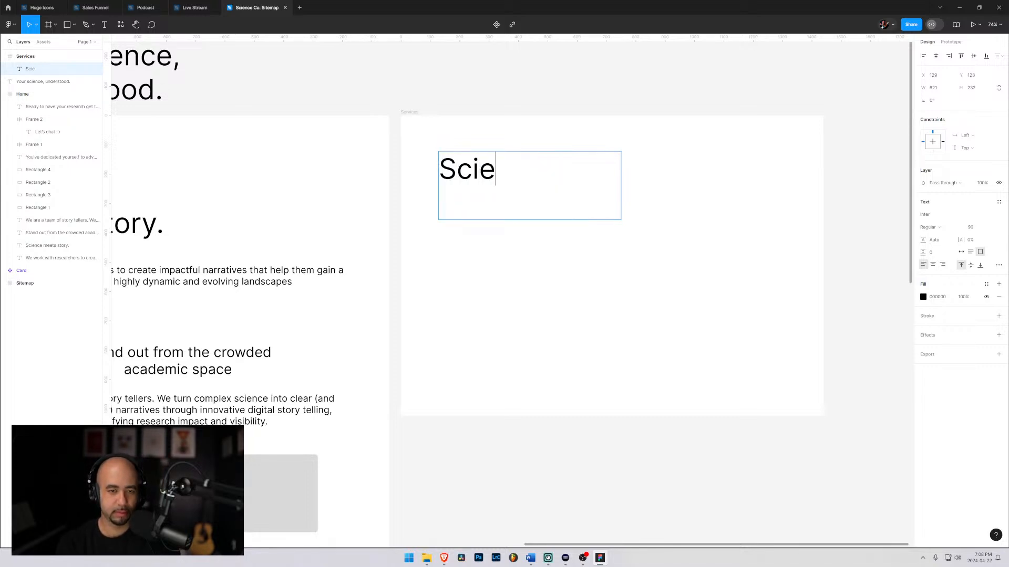
text(nce communicat)
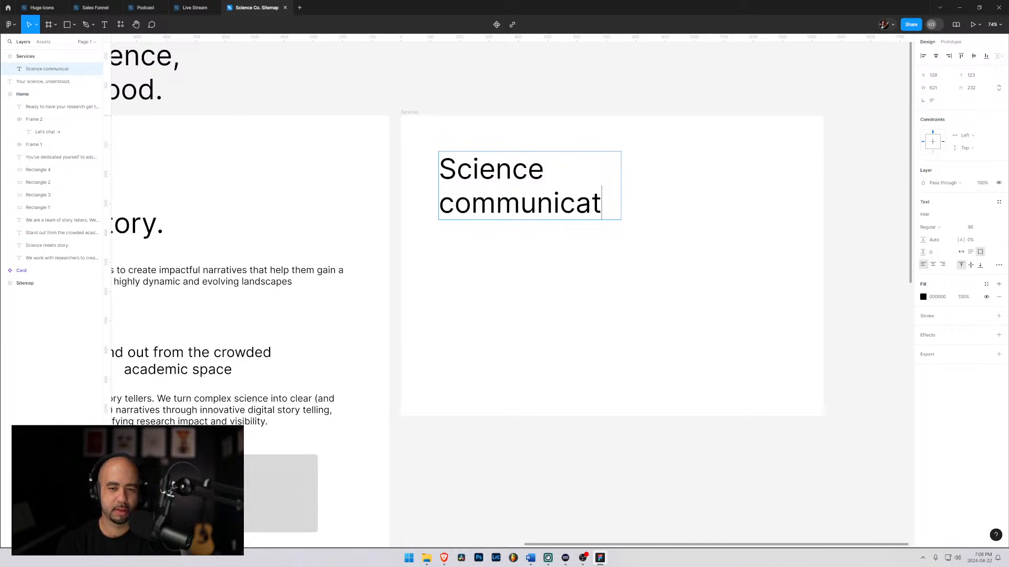
text(ion too)
key(BackSpace)
key(BackSpace)
text(tools)
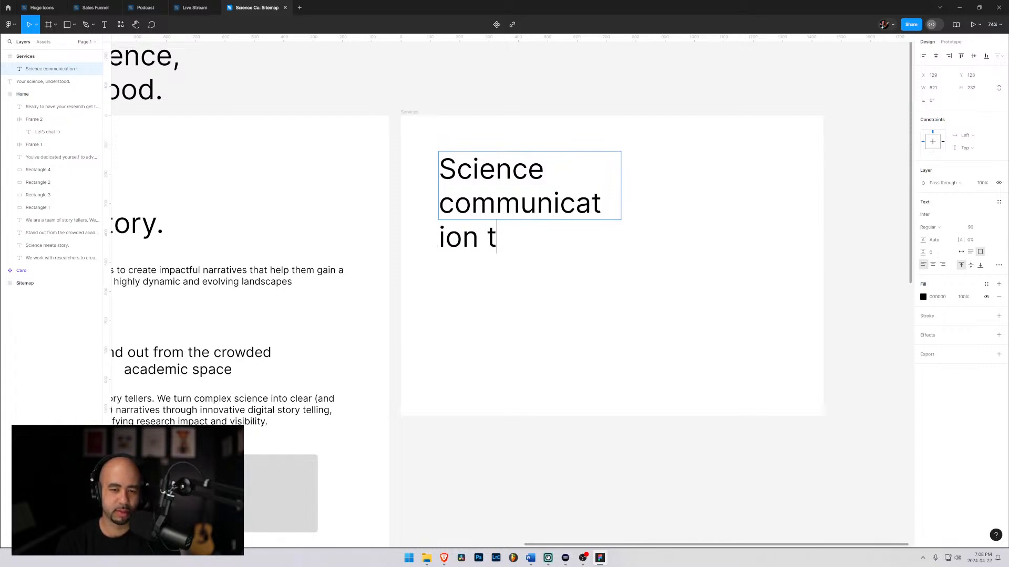
text(.)
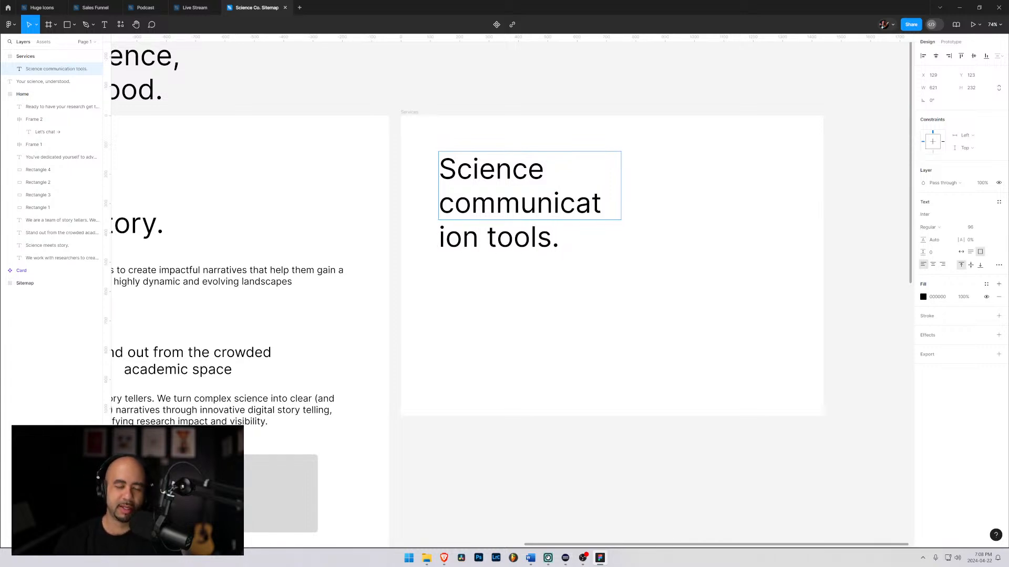
key(Escape)
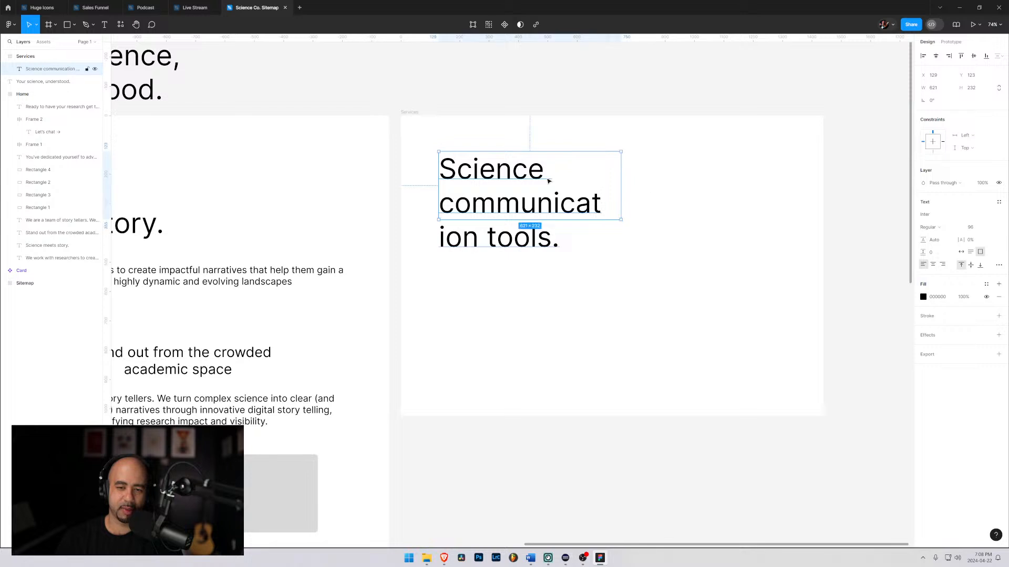
Enlarge the Services heading's text box to about 1033 × 270 and move it to about X 89, Y 173
drag(620, 220, 742, 230)
drag(596, 205, 561, 216)
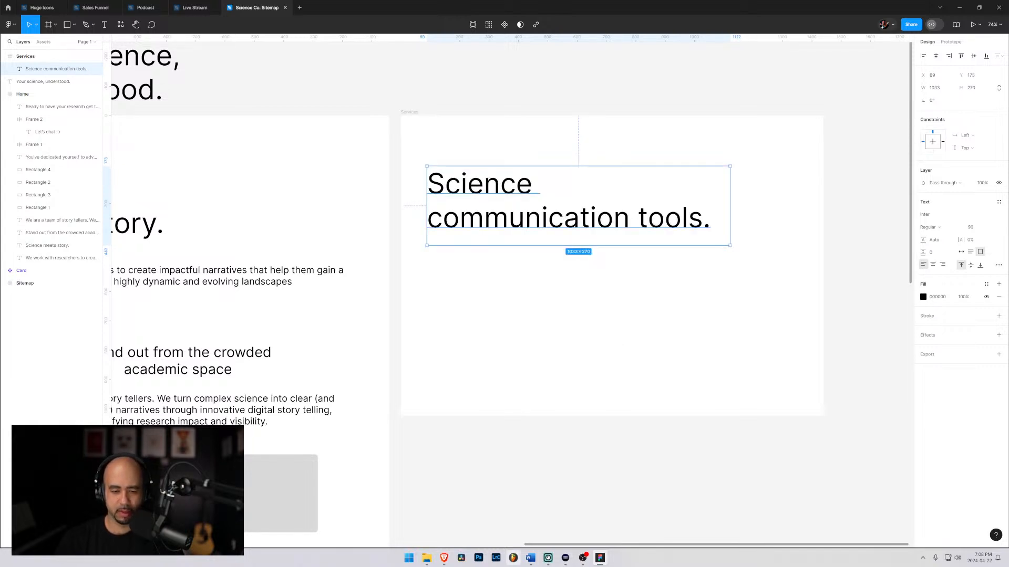
Review the first and second section copy in the Word document for text suited to the Services page
click(531, 558)
scroll(491, 328, up, 3)
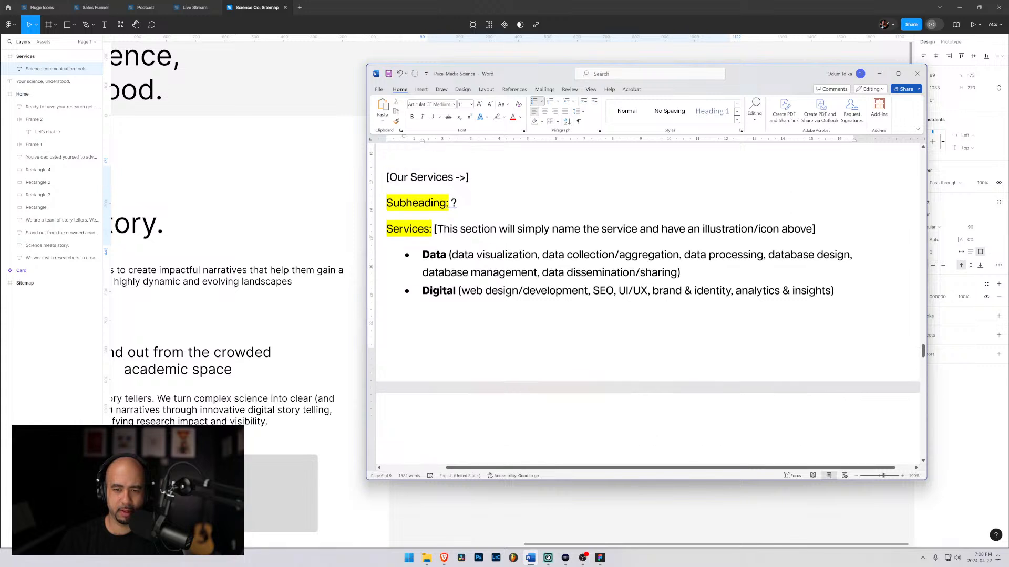
scroll(646, 305, up, 3)
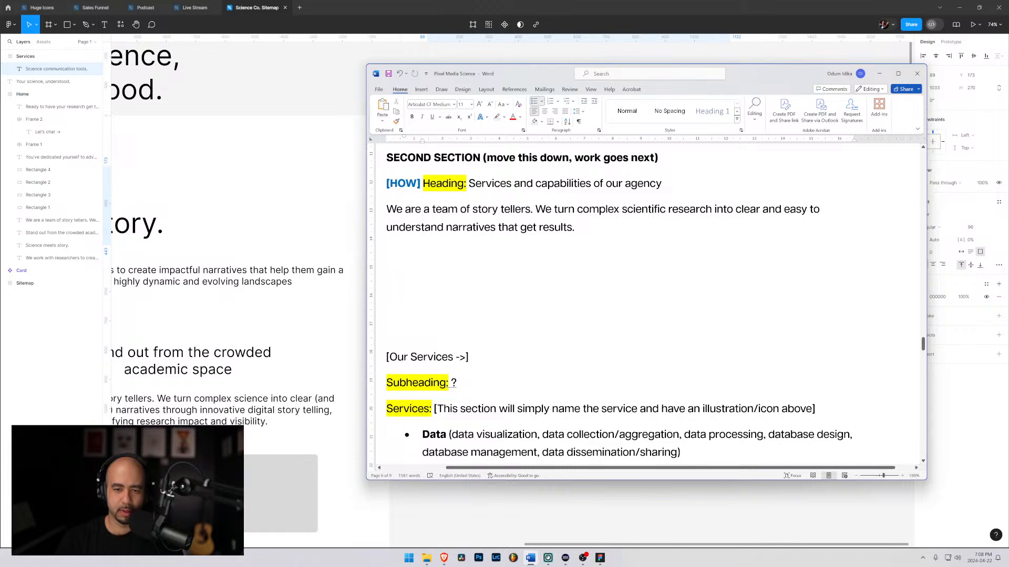
scroll(491, 434, down, 3)
scroll(491, 434, up, 5)
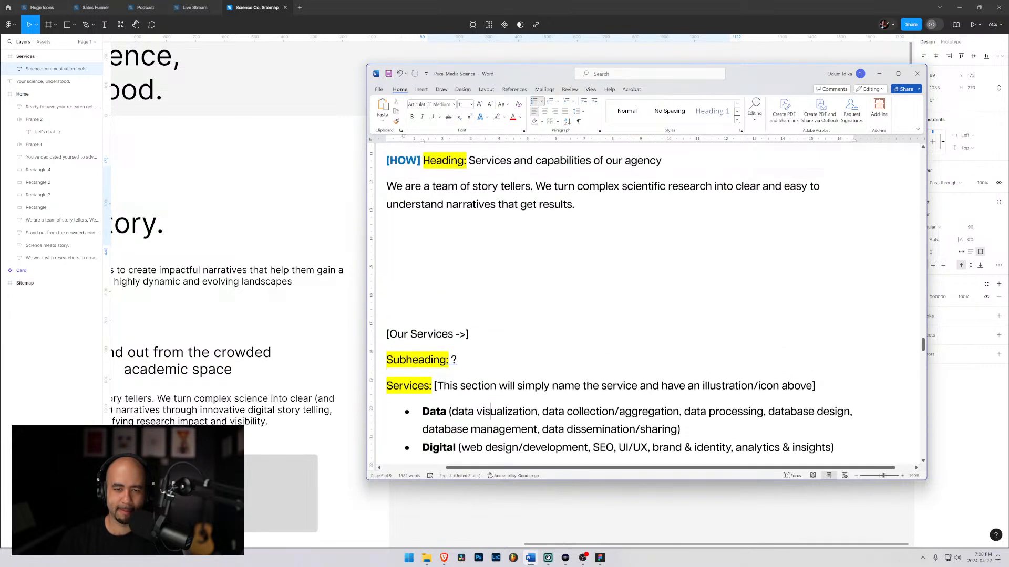
mouse_move(543, 70)
mouse_down()
mouse_move(582, 248)
mouse_move(435, 226)
mouse_move(539, 143)
mouse_move(505, 311)
mouse_move(516, 77)
mouse_move(547, 90)
mouse_up()
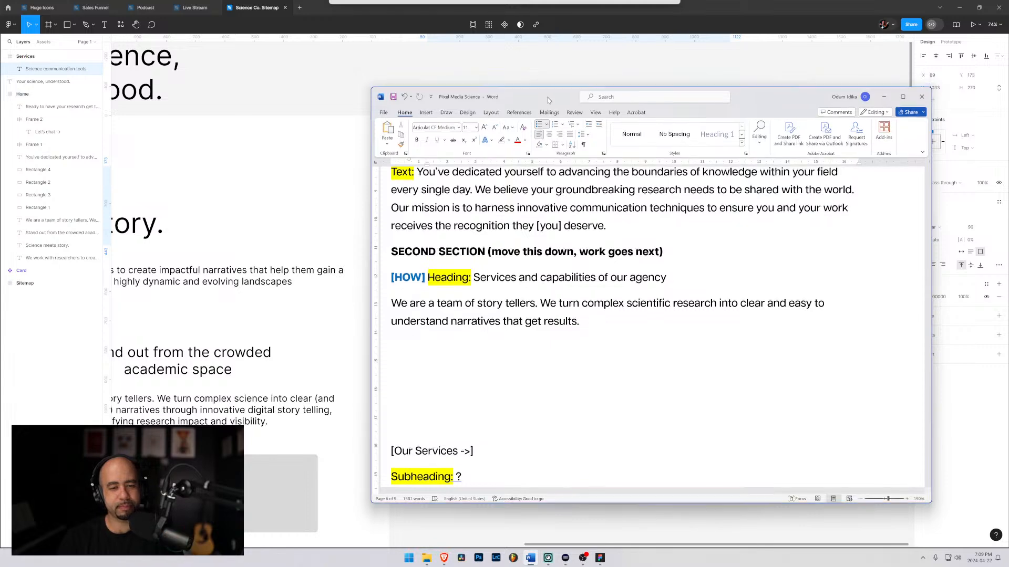
drag(547, 90, 549, 115)
scroll(630, 342, up, 4)
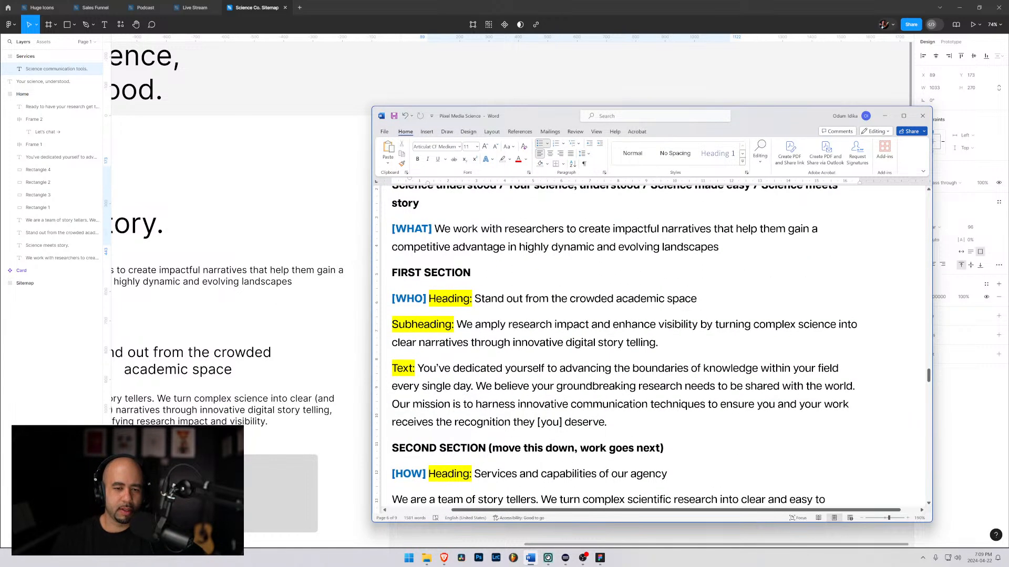
scroll(630, 341, down, 2)
scroll(624, 320, down, 3)
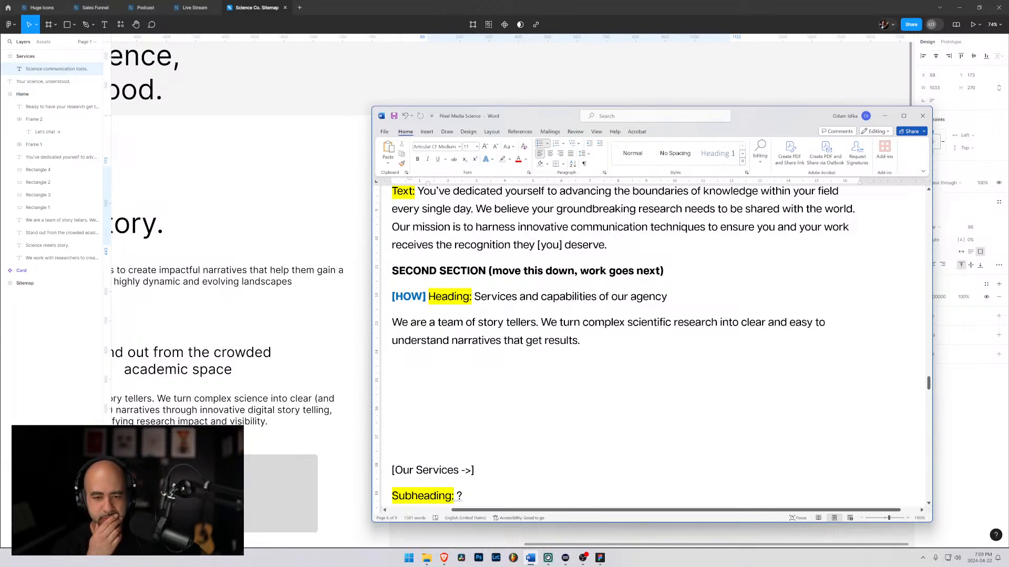
click(886, 116)
Extend the Services frame downward to about 1440 × 2053
scroll(620, 213, down, 1)
click(550, 346)
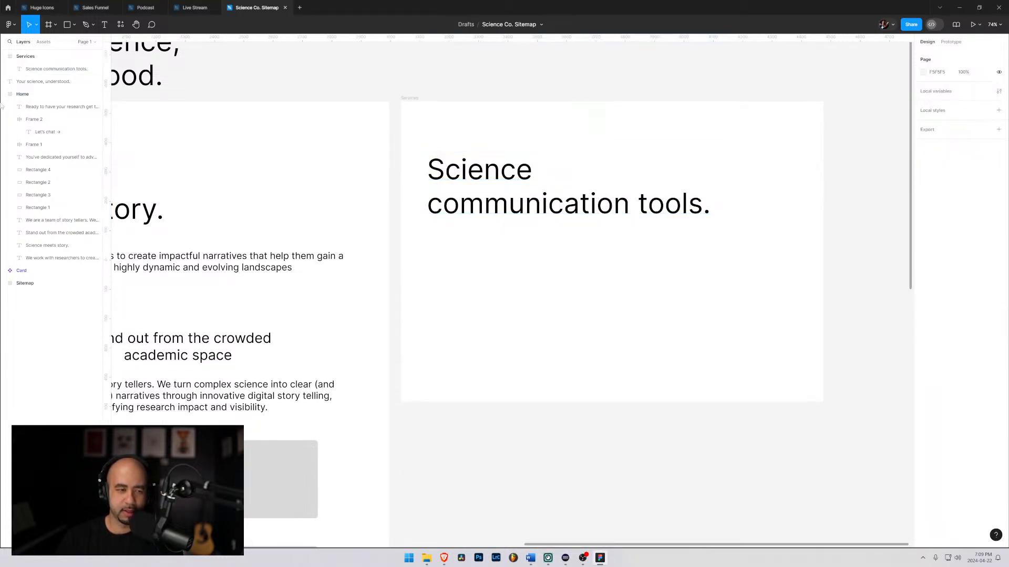
click(9, 59)
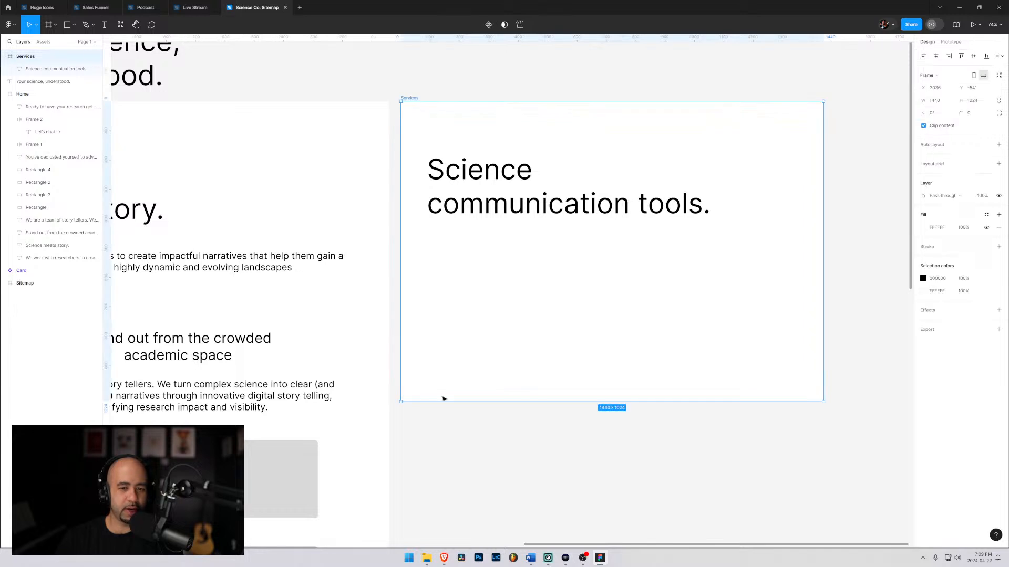
drag(608, 401, 607, 519)
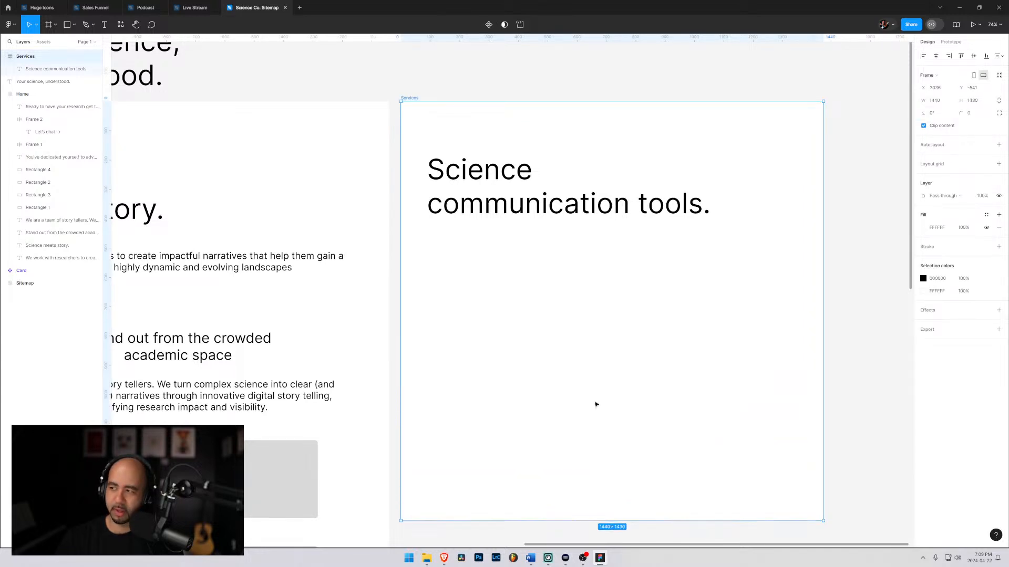
scroll(595, 347, down, 4)
drag(615, 281, 613, 459)
scroll(604, 415, up, 5)
scroll(583, 373, down, 2)
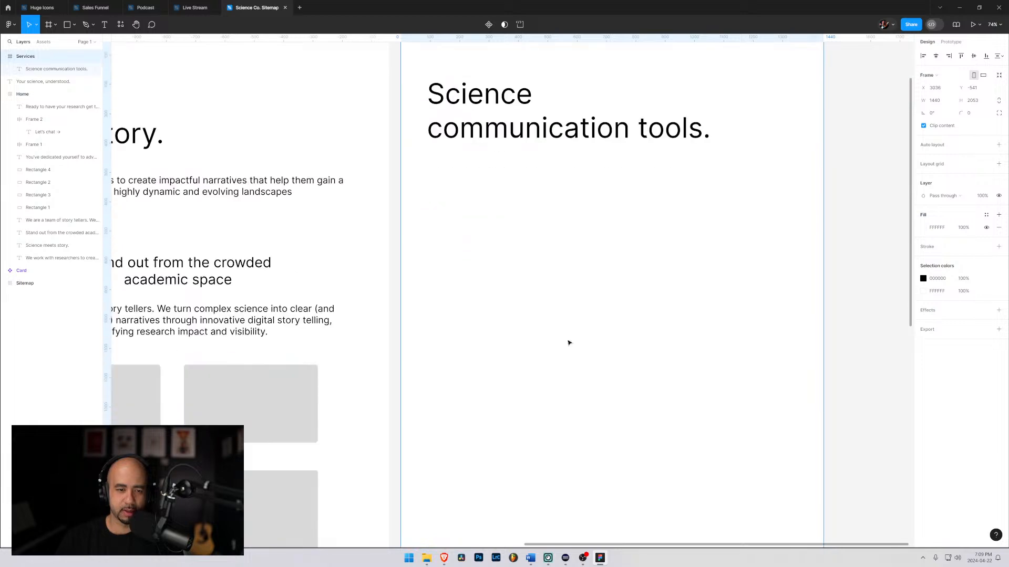
Add the text "Data" beneath the Services heading at about X 114, Y 665
click(524, 225)
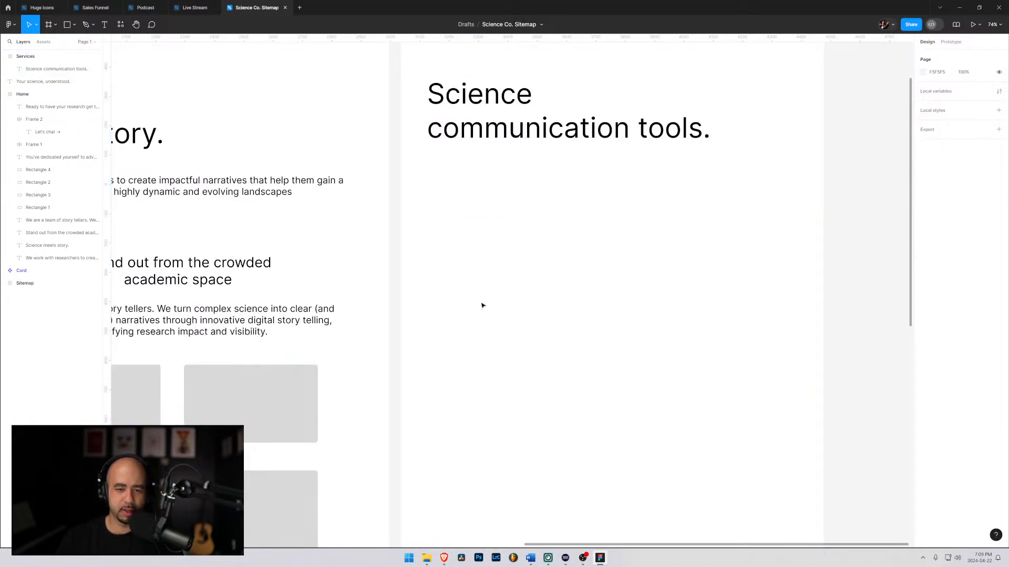
scroll(482, 305, down, 1)
key(t)
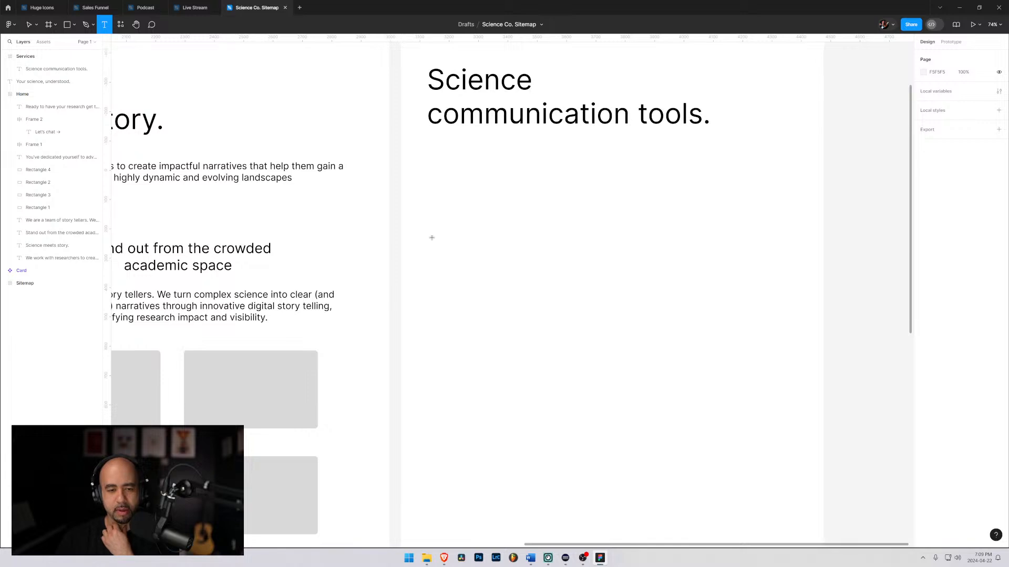
click(431, 207)
text(t)
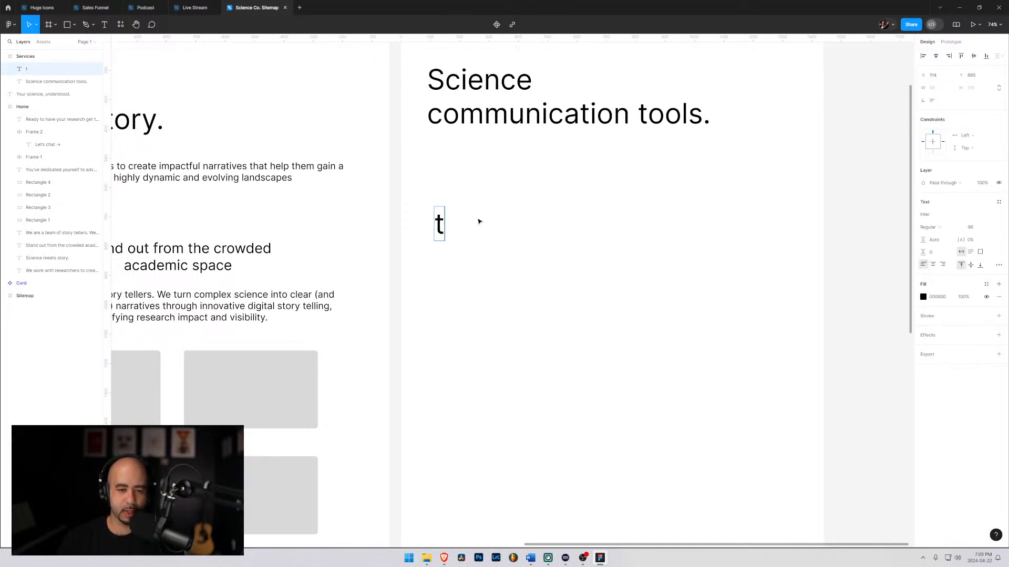
key(BackSpace)
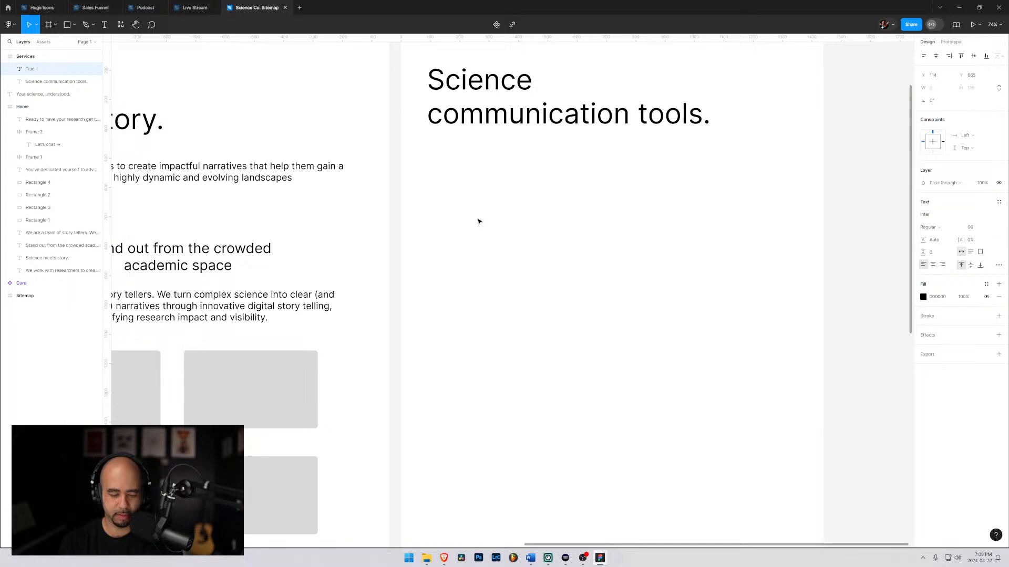
text(Data)
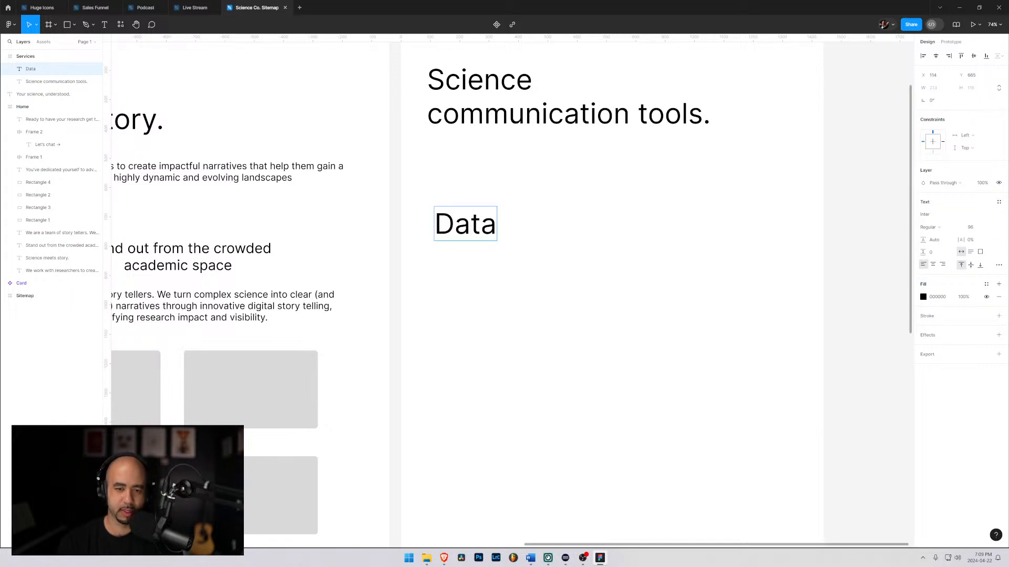
Set the "Data" text to size 48 and align it with the left edge of the "Science communication tools." heading
key(Escape)
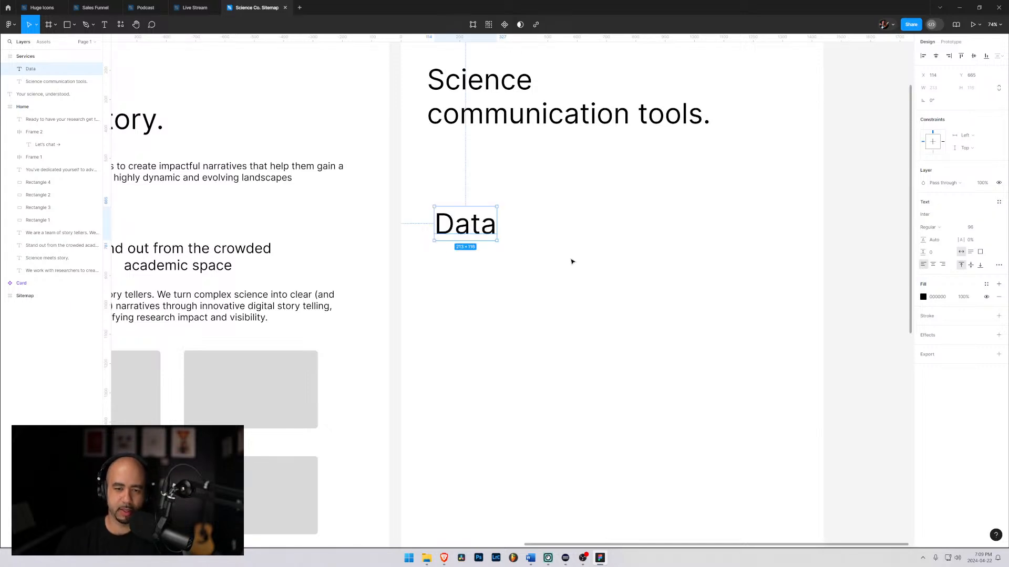
click(992, 229)
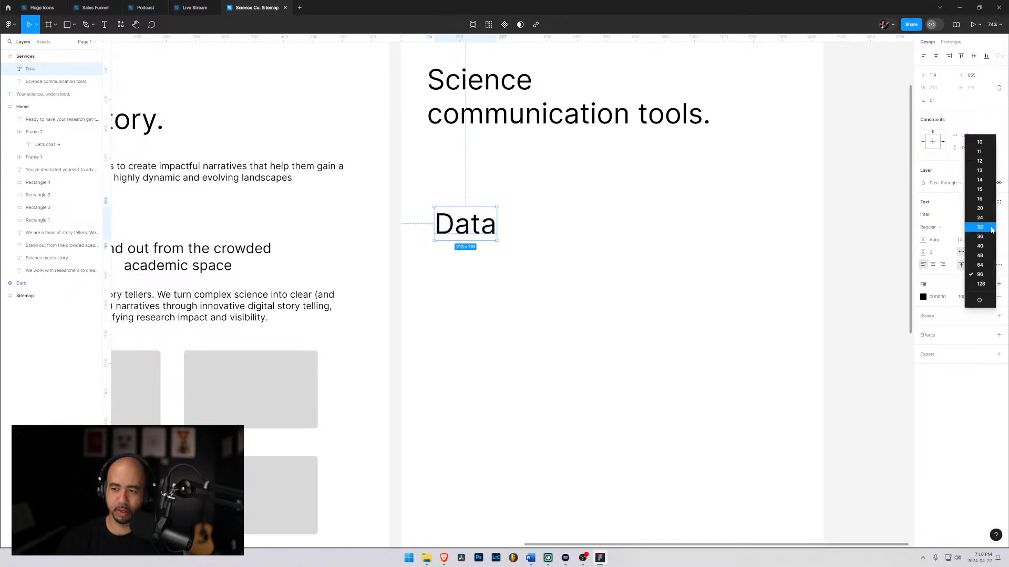
click(980, 256)
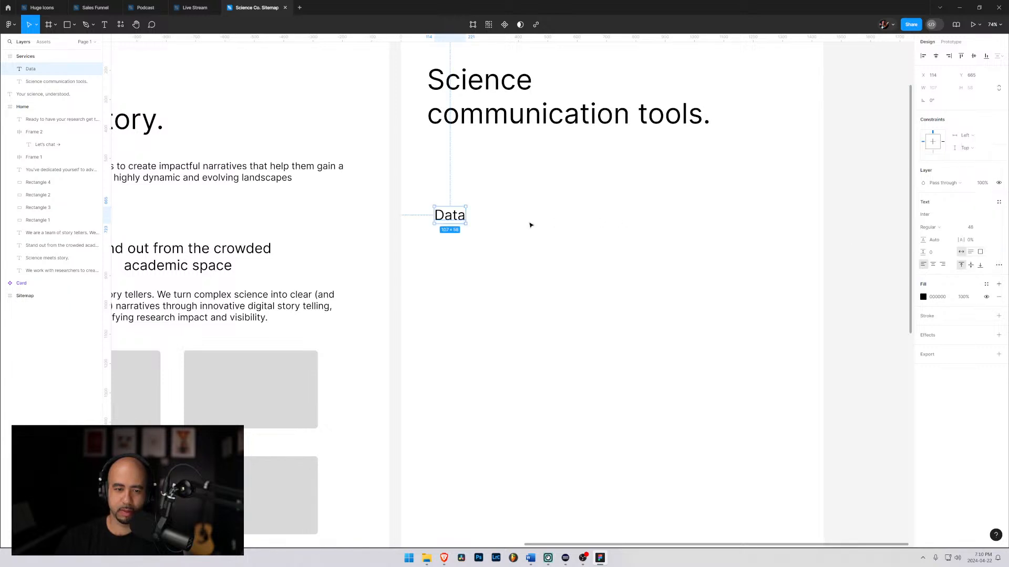
mouse_move(457, 219)
mouse_down()
mouse_move(463, 213)
mouse_move(451, 221)
mouse_up()
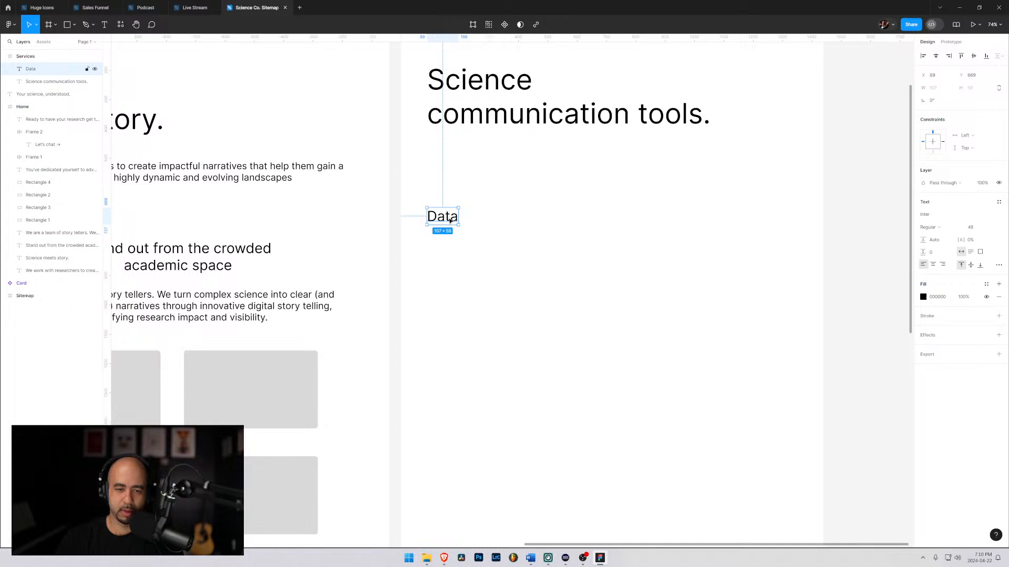
Start a new text layer just below the "Data" heading
click(470, 236)
key(t)
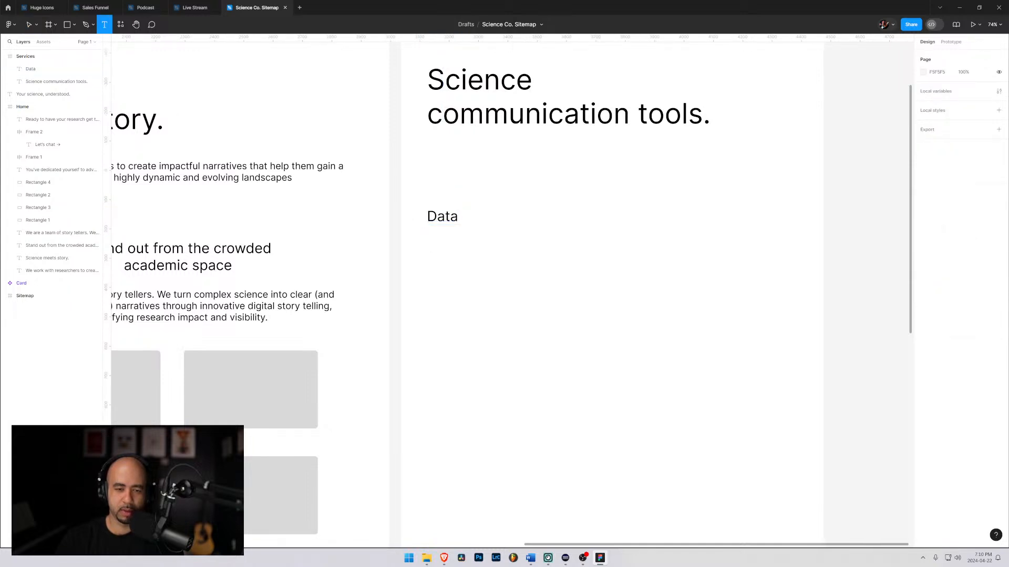
click(430, 249)
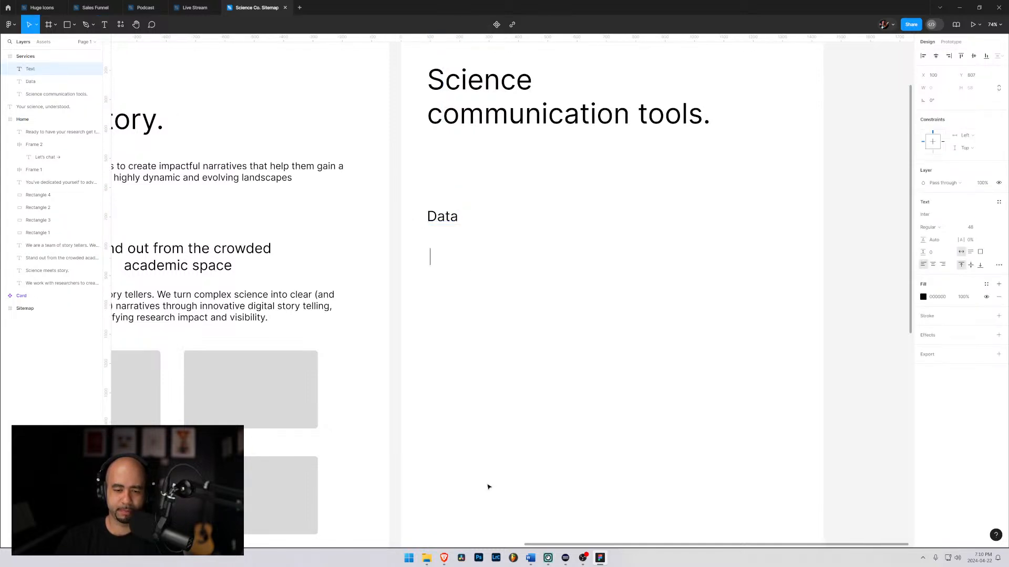
Switch to the Word document and review the data services listed in its "II. Services Page" section
click(531, 558)
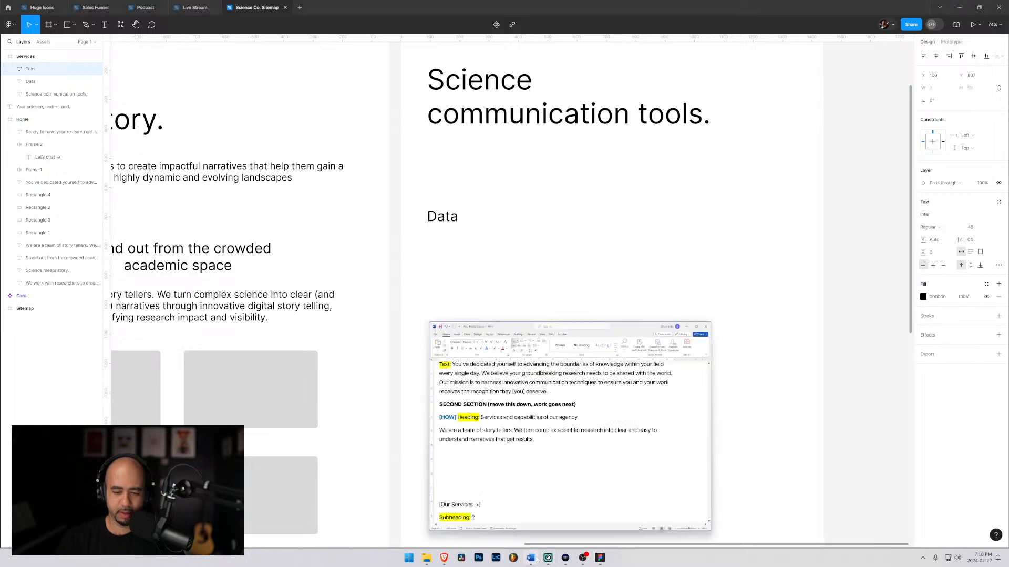
scroll(651, 342, down, 10)
scroll(651, 341, down, 15)
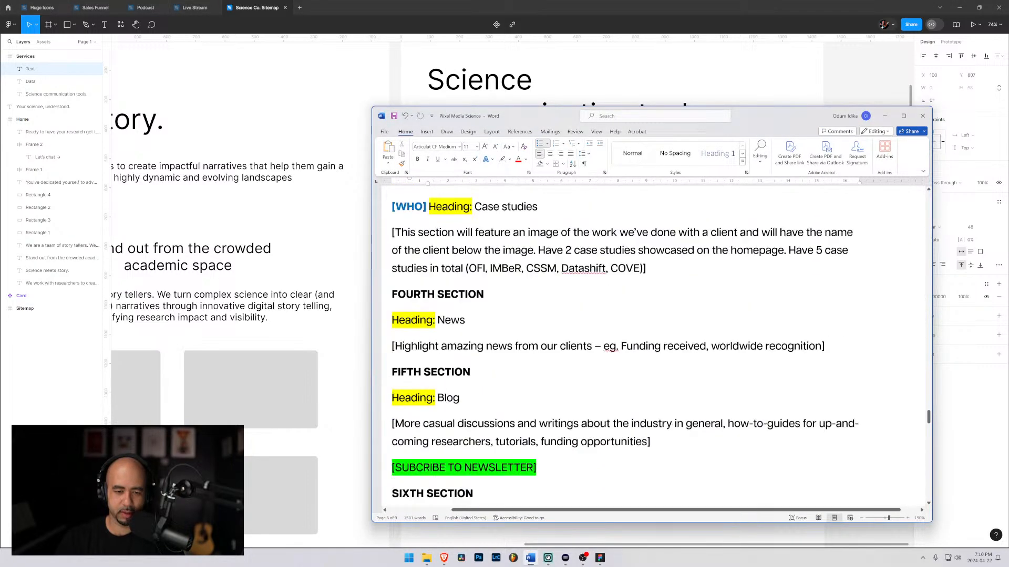
scroll(651, 341, down, 3)
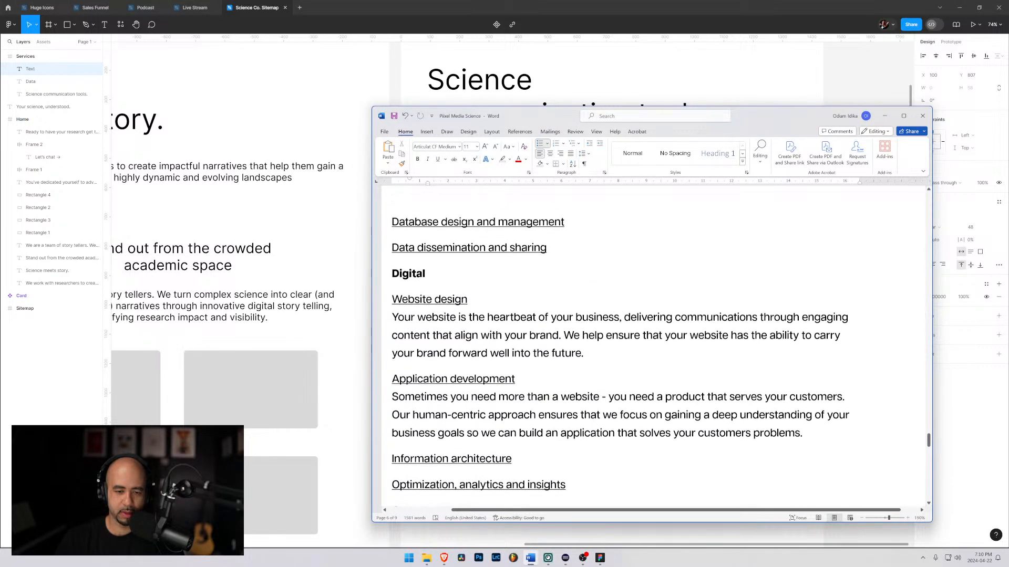
scroll(651, 341, up, 6)
scroll(652, 341, up, 1)
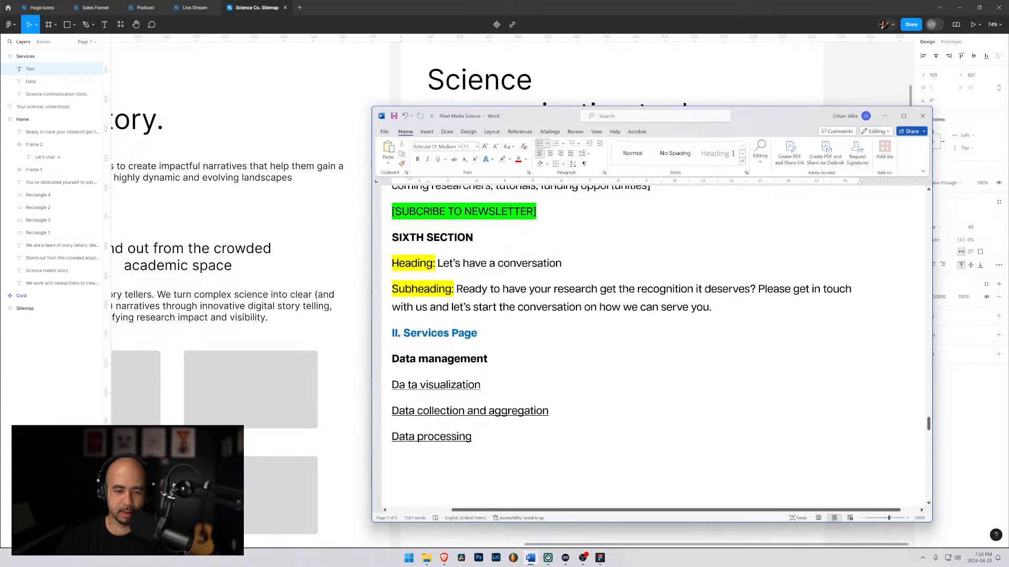
click(405, 385)
key(BackSpace)
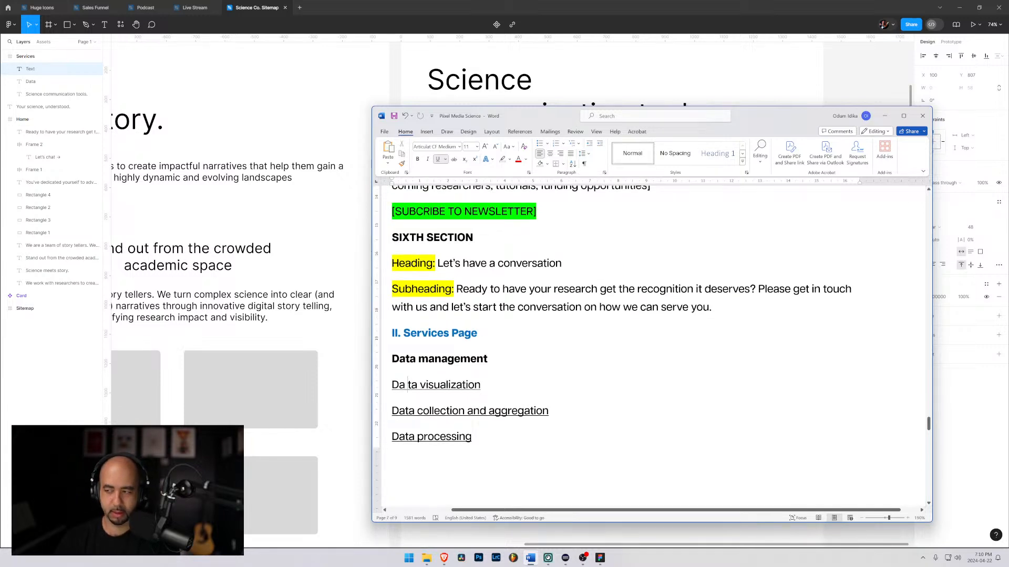
Return to Figma and write "This is some placeholder text that describes what this service is all about." in the new text layer
click(247, 21)
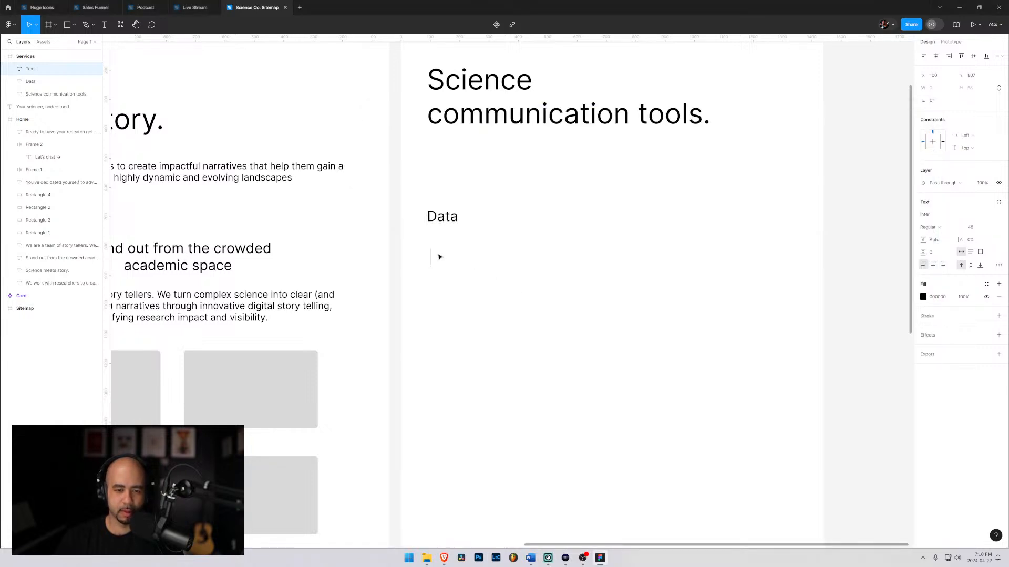
text(This i)
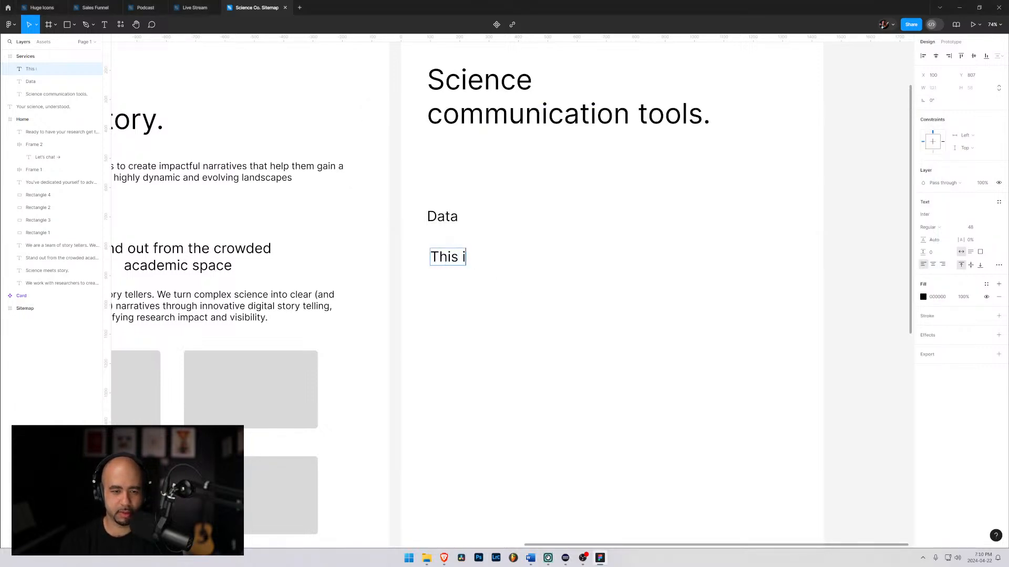
text(s some placehol)
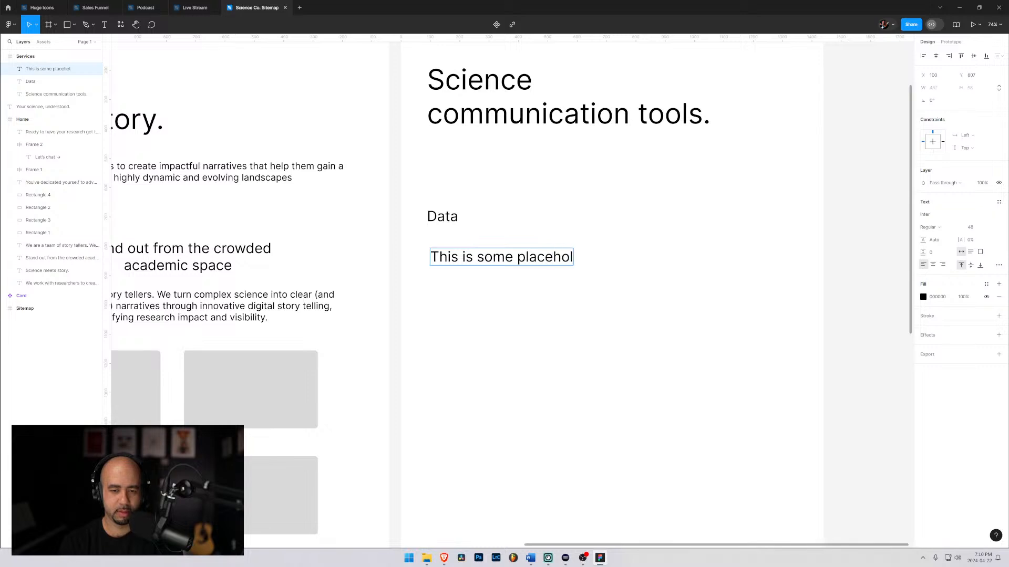
text(der text that d)
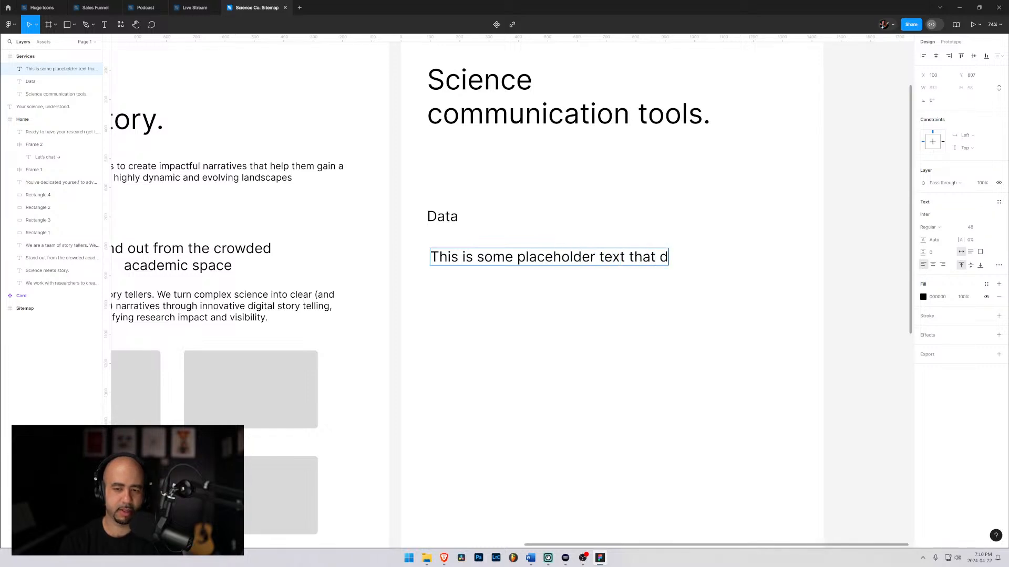
text(escriptes)
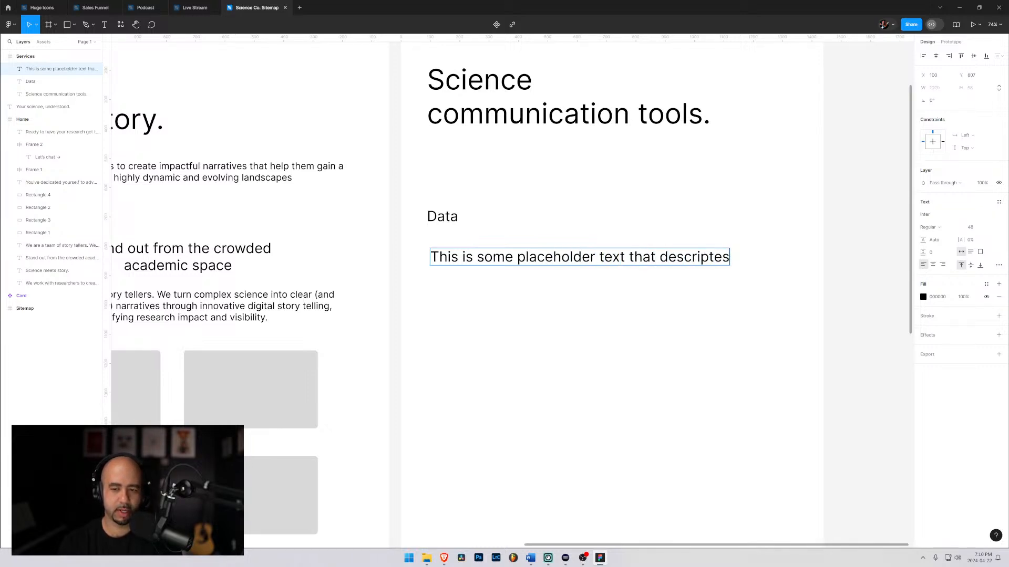
key(BackSpace)
key(BackSpace)
key(BackSpace)
key(BackSpace)
text(bes what thi)
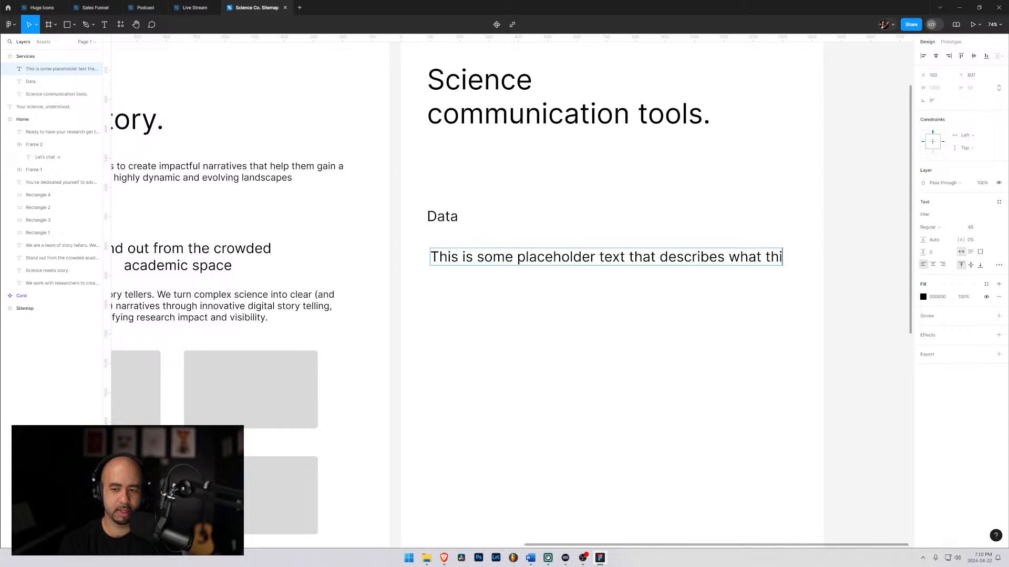
text(s serv)
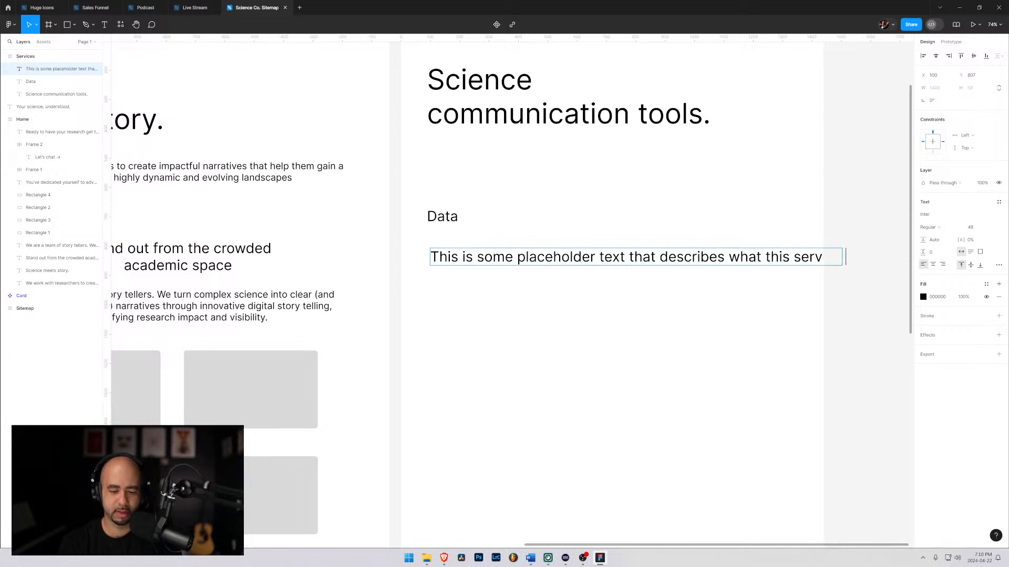
text(ice is all about)
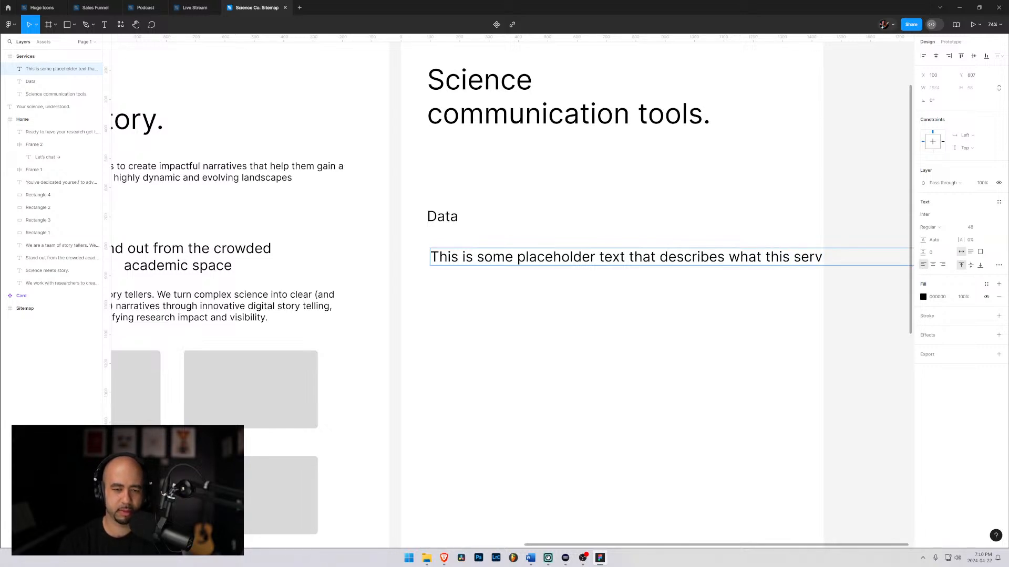
key(Escape)
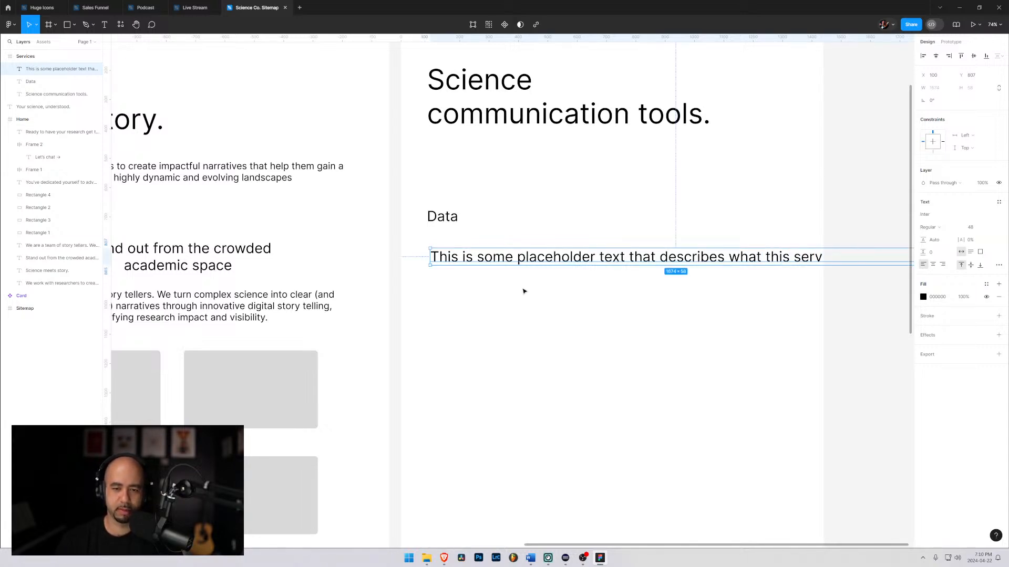
Set the placeholder sentence to size 32 and wrap it in a box about 620 px wide, left-aligned under the "Data" heading
click(993, 228)
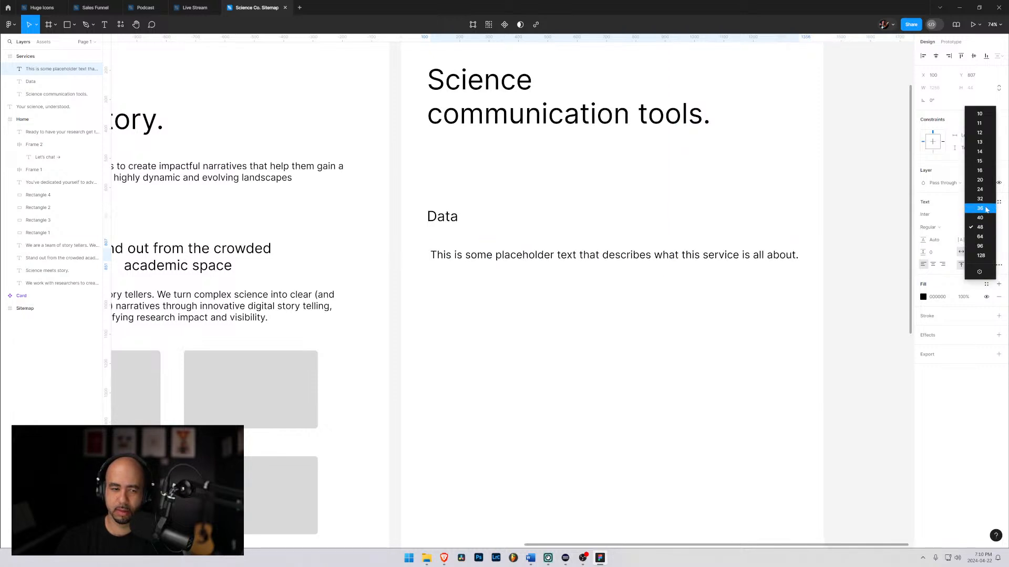
click(219, 175)
click(631, 256)
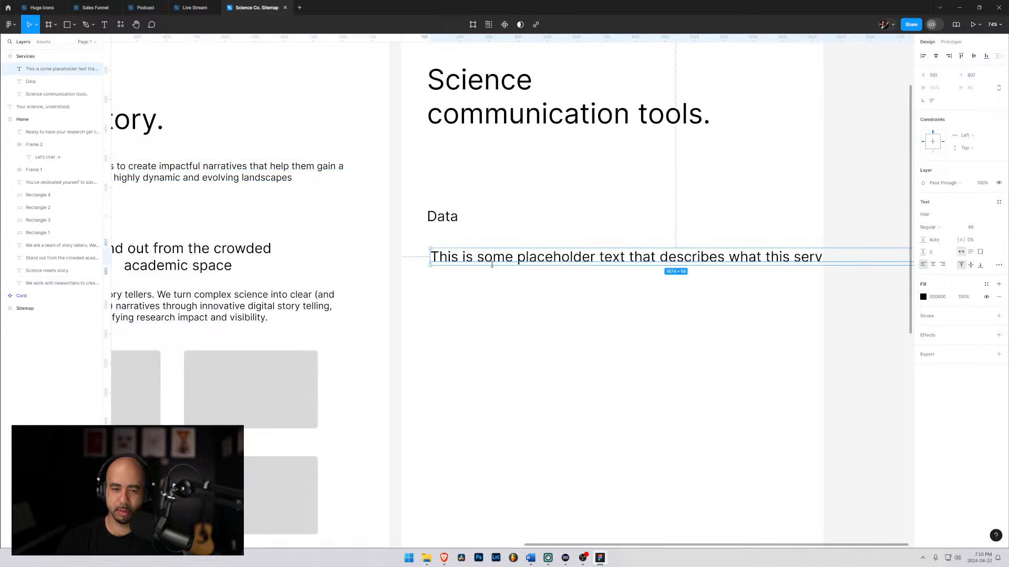
click(985, 228)
click(990, 227)
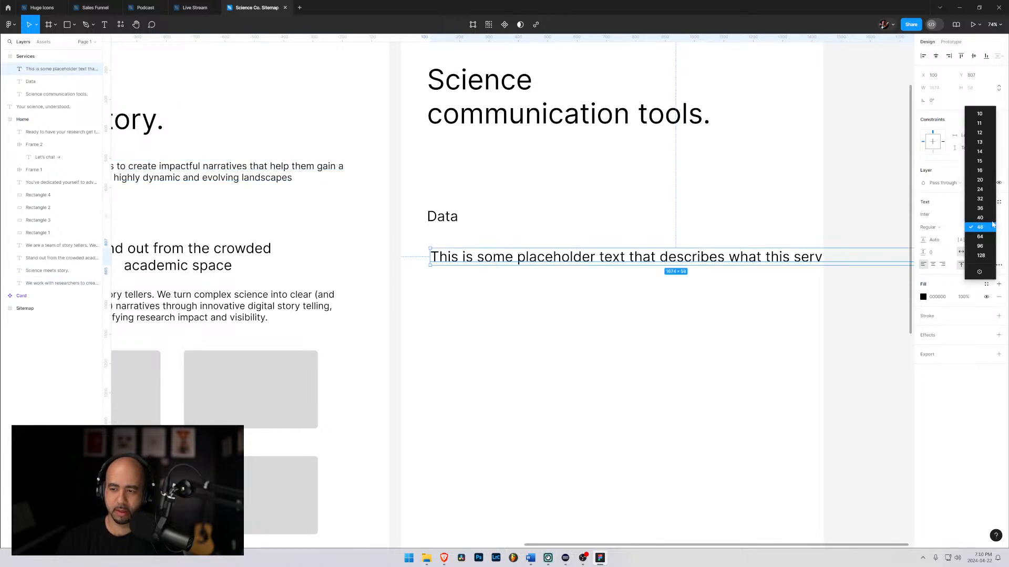
click(980, 195)
drag(758, 259, 552, 254)
click(659, 254)
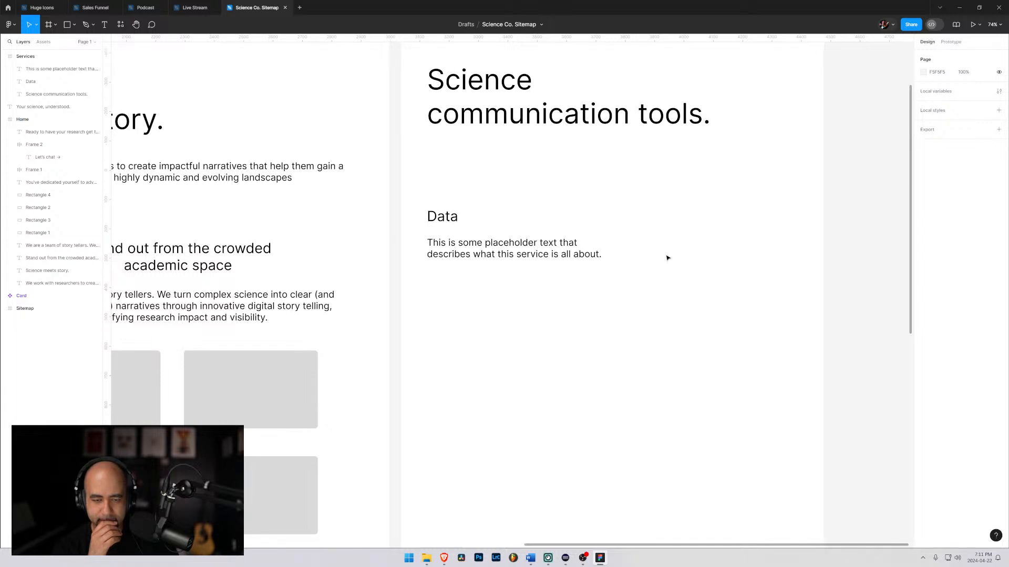
click(519, 254)
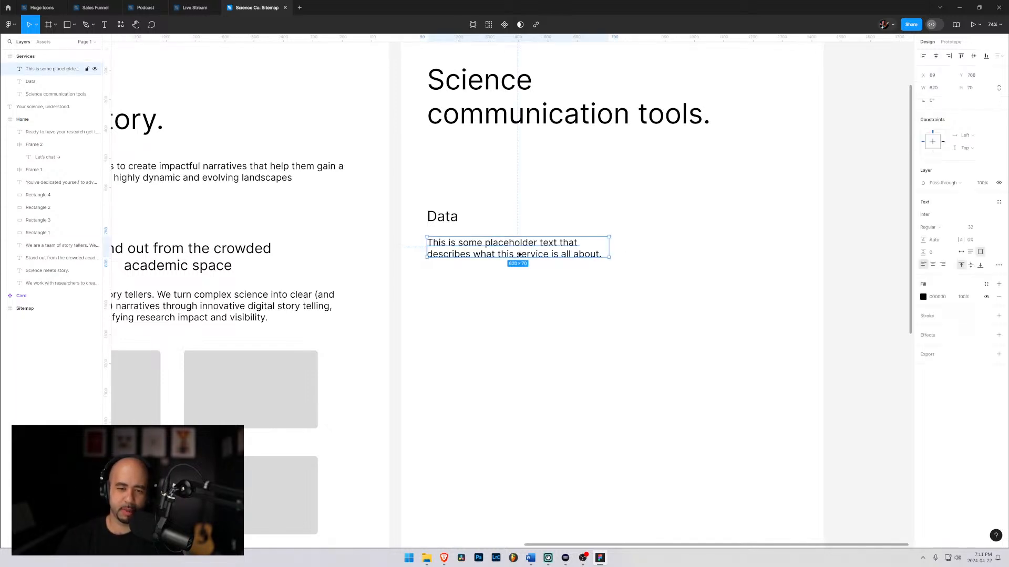
key(Return)
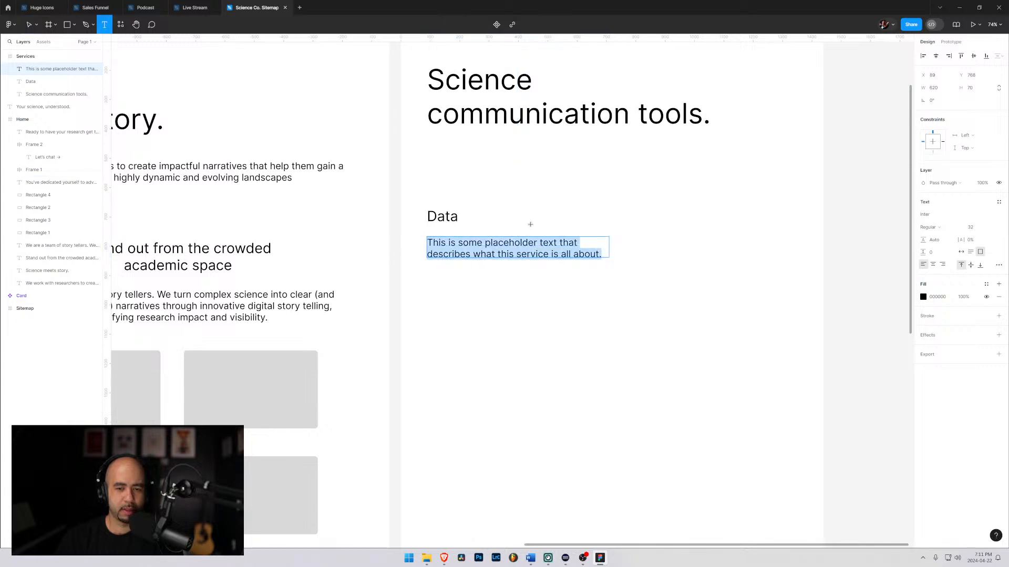
key(Escape)
key(Escape)
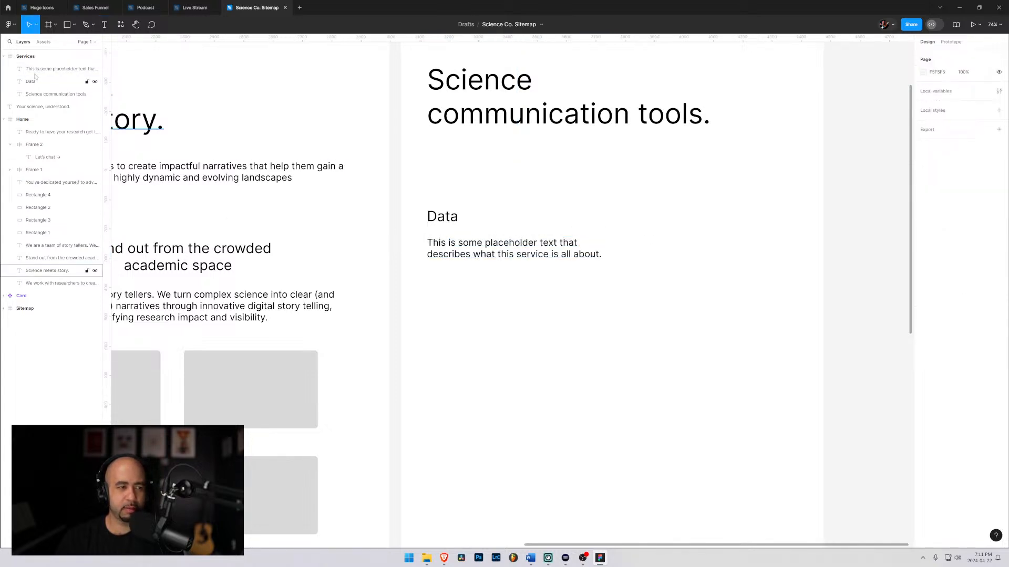
Draw a rectangle of about 574 × 281 px as an image placeholder and place it to the right of the Data text
key(r)
mouse_move(605, 199)
mouse_down()
mouse_move(784, 280)
mouse_move(773, 280)
mouse_up()
mouse_move(690, 238)
mouse_down()
mouse_move(705, 225)
mouse_move(708, 245)
mouse_up()
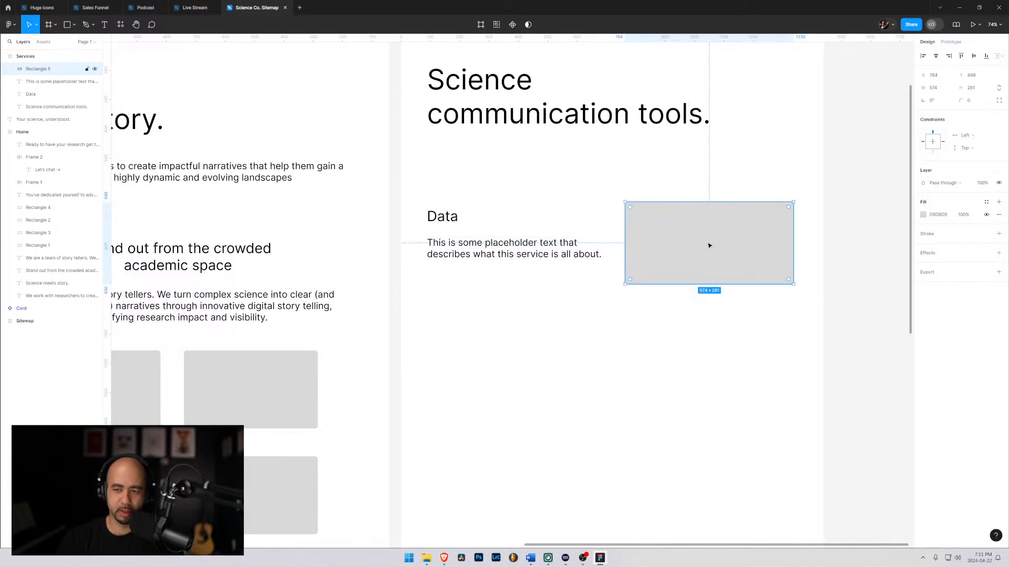
Round the new rectangle's corners and nudge it slightly down beside the "Data" heading
click(969, 102)
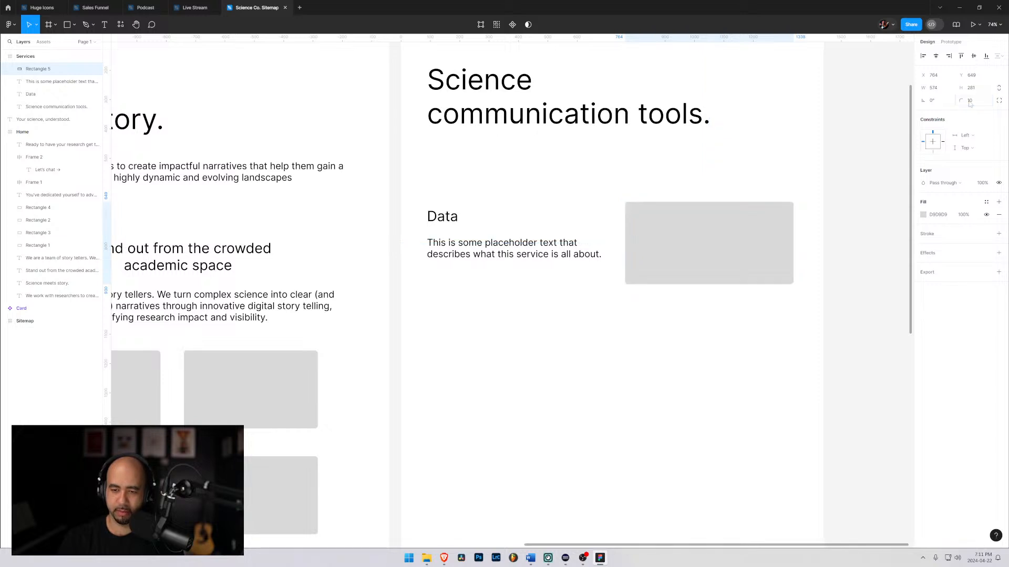
click(632, 391)
drag(664, 246, 664, 250)
key(t)
click(431, 284)
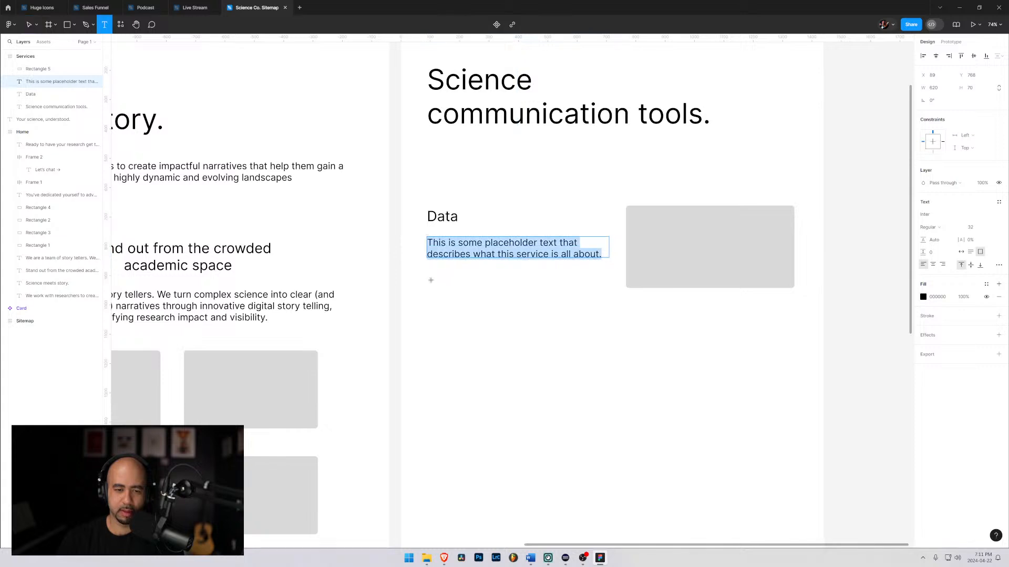
key(Escape)
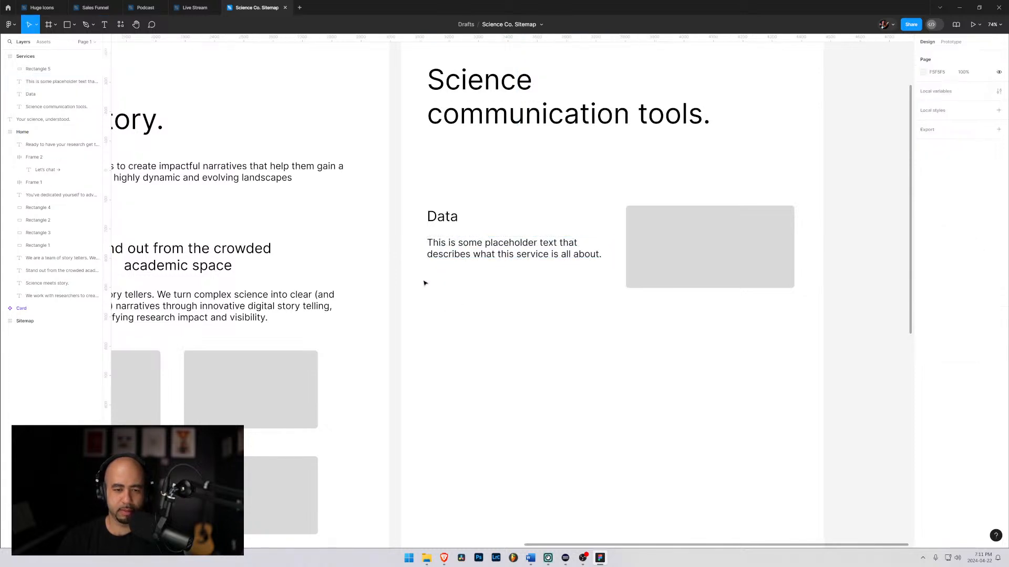
Add the text "Data management" below the placeholder sentence and align it with the sentence's left edge
key(t)
click(428, 284)
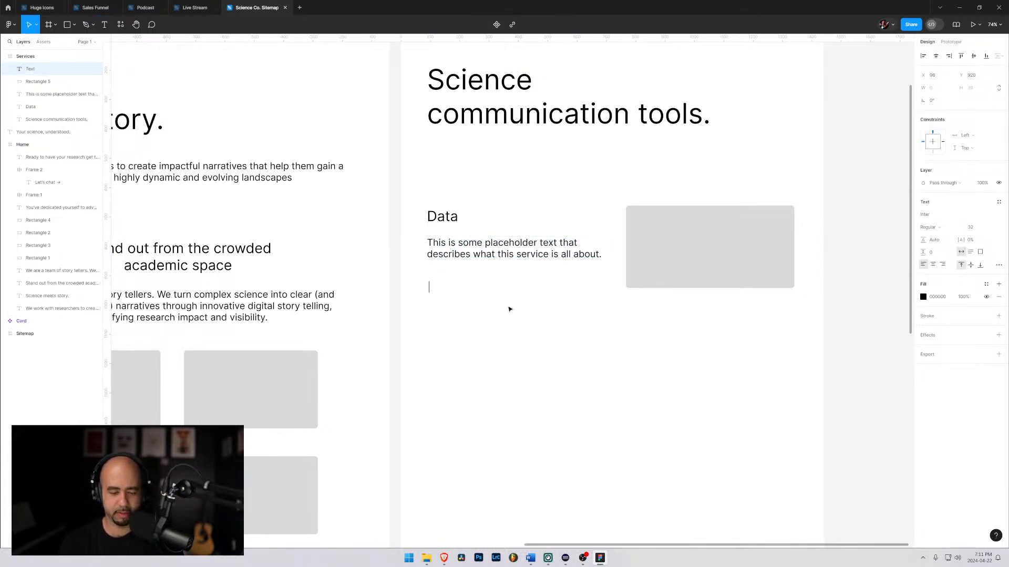
text(Data management)
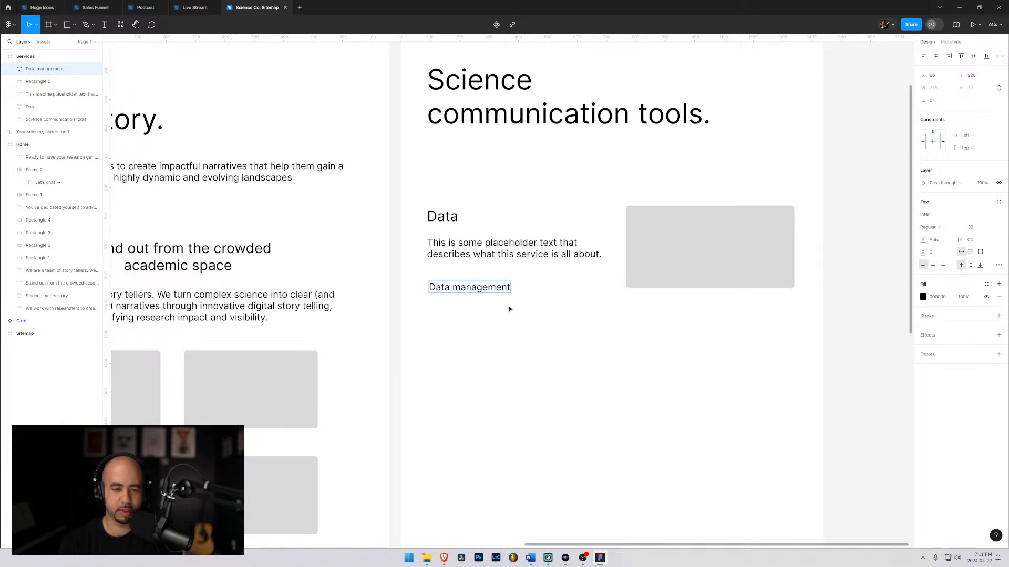
key(Escape)
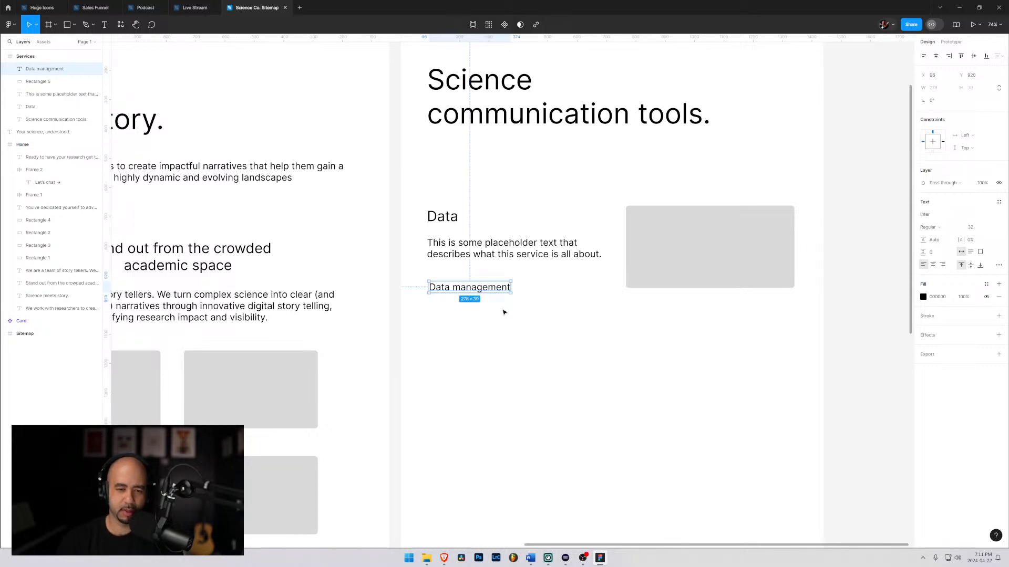
click(454, 296)
drag(444, 293, 442, 284)
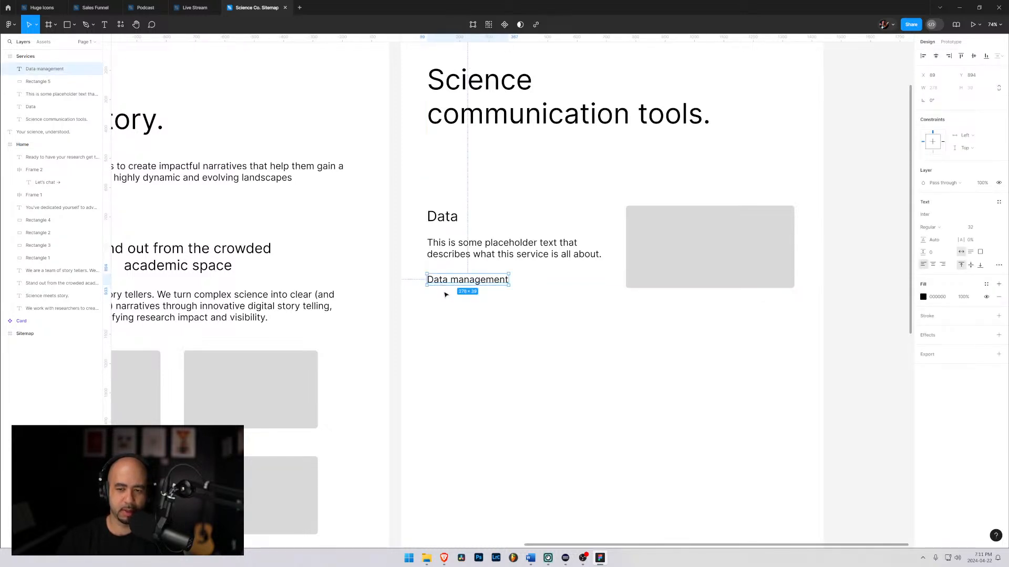
Set the "Data management" text to size 24 and duplicate it directly below, aligned with the original
click(993, 227)
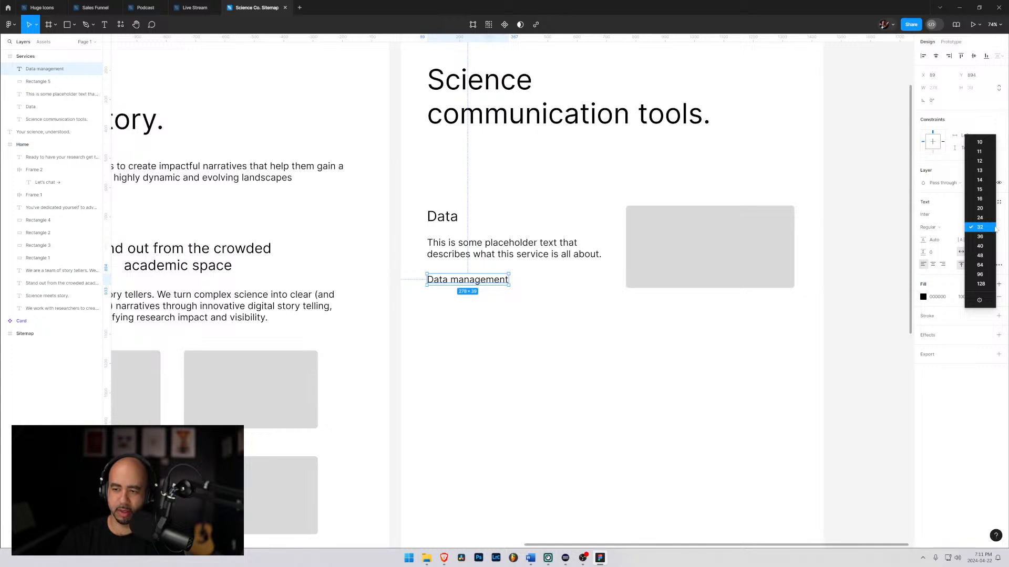
click(979, 218)
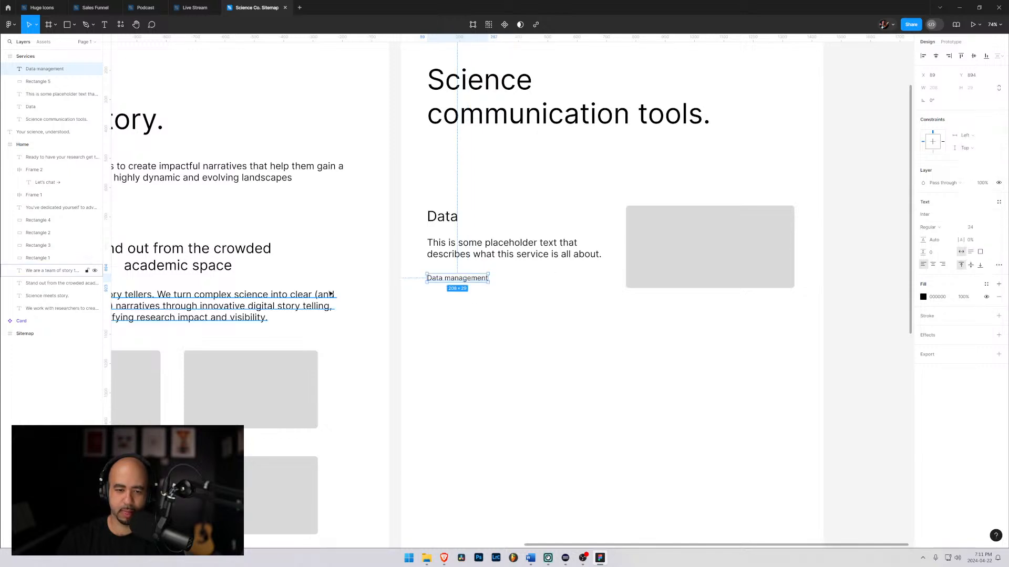
drag(440, 279, 445, 297)
Consult the Data services in the Word document and reword the lower "Data management" copy as "Data visualization"
click(530, 558)
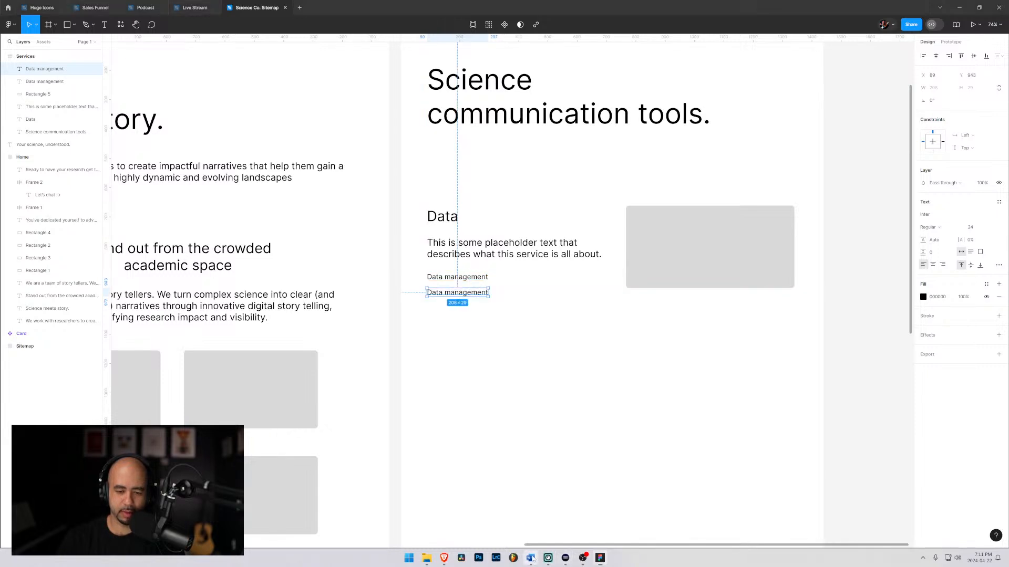
scroll(405, 225, down, 5)
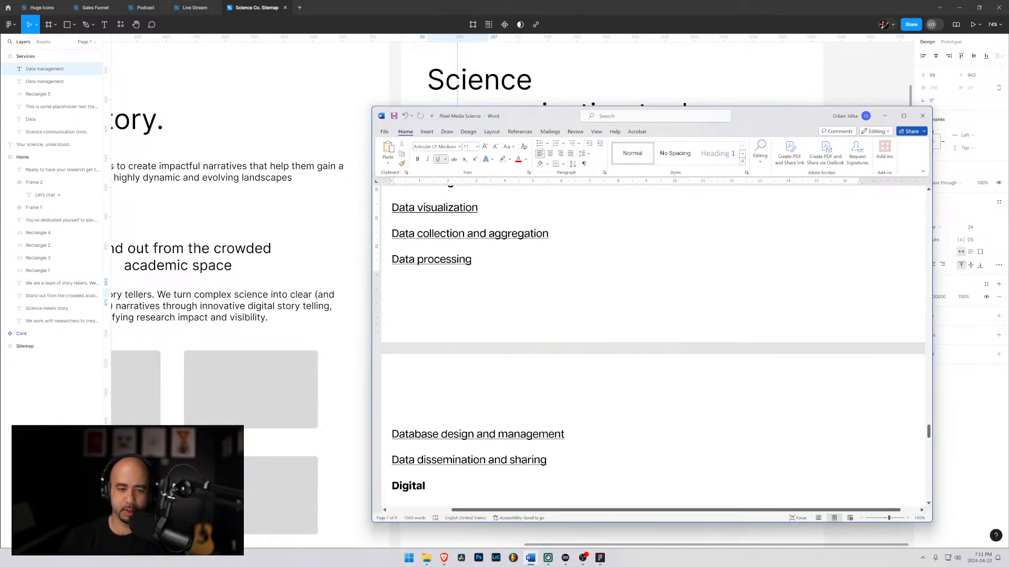
scroll(405, 225, up, 1)
scroll(405, 224, down, 2)
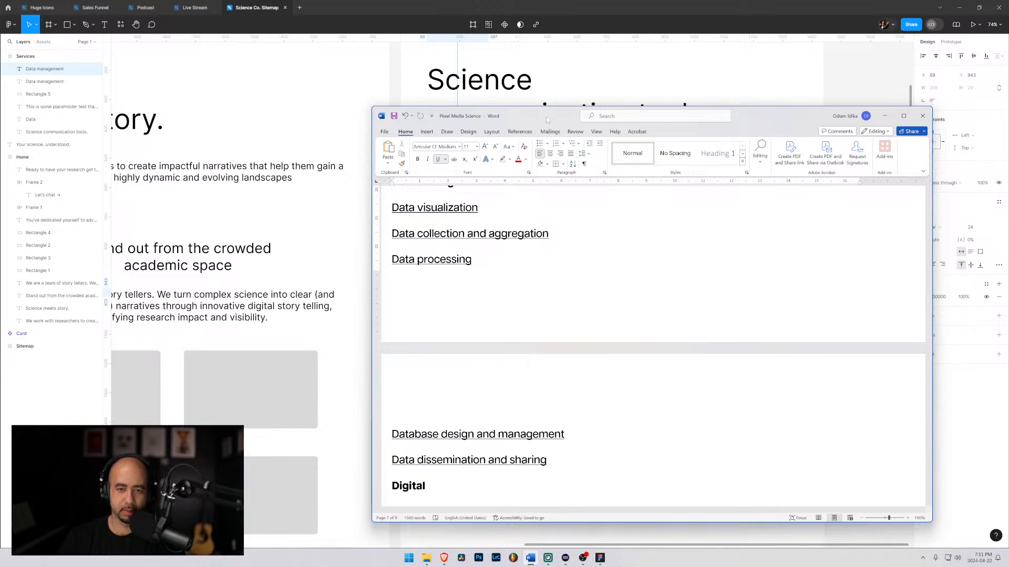
drag(541, 115, 1008, 130)
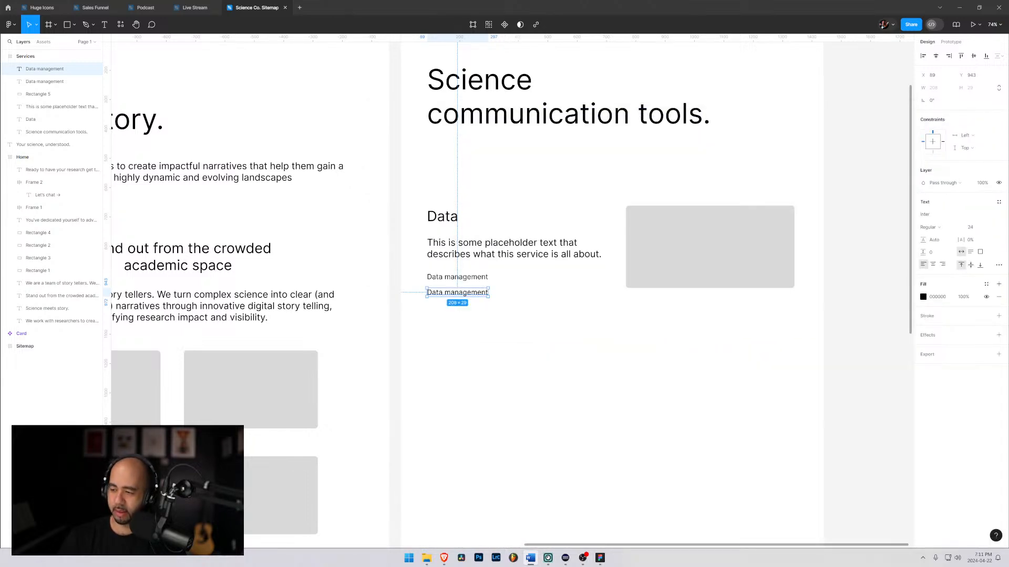
double_click(444, 295)
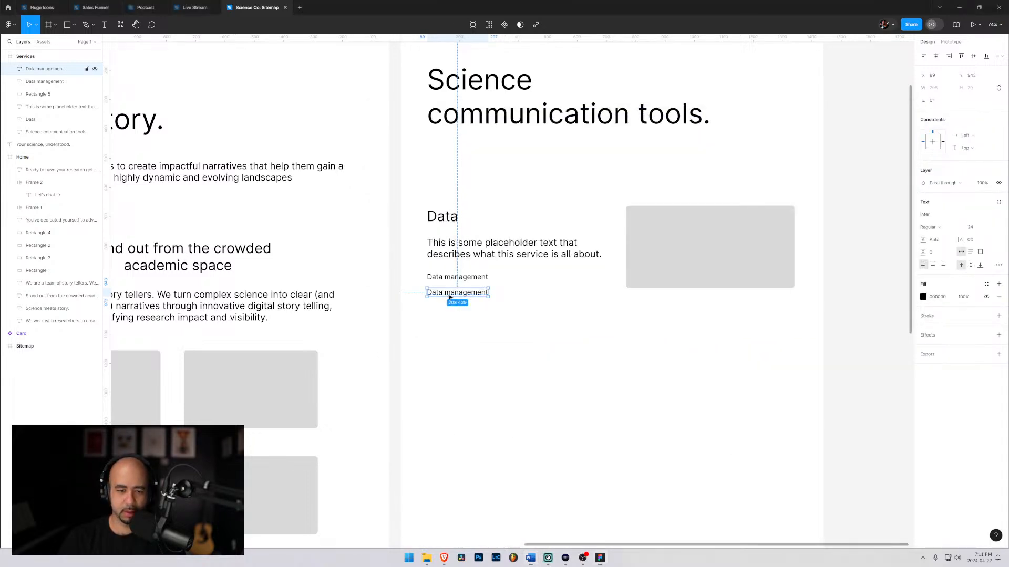
drag(444, 295, 508, 299)
text(v)
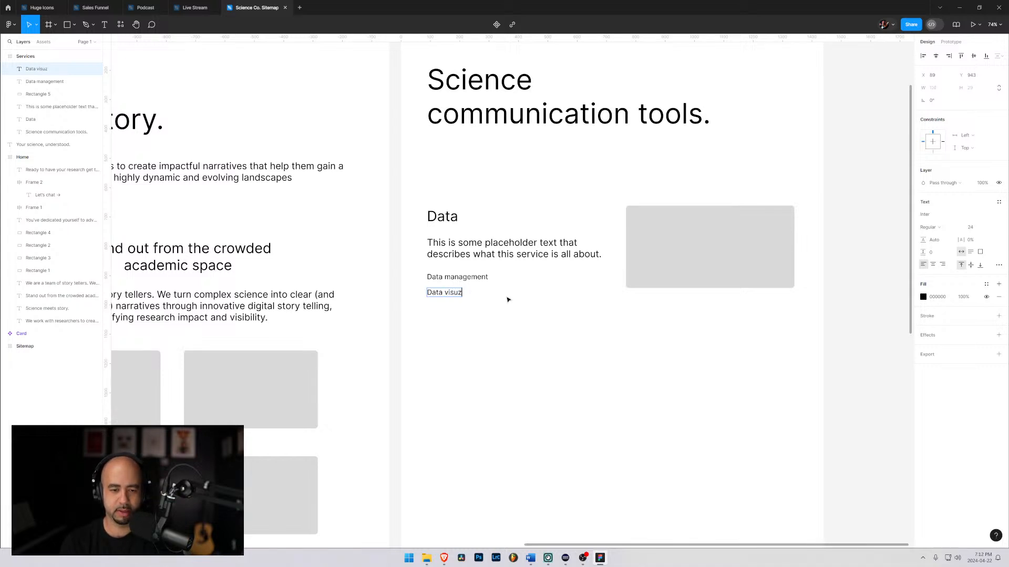
text(isualizatiopn)
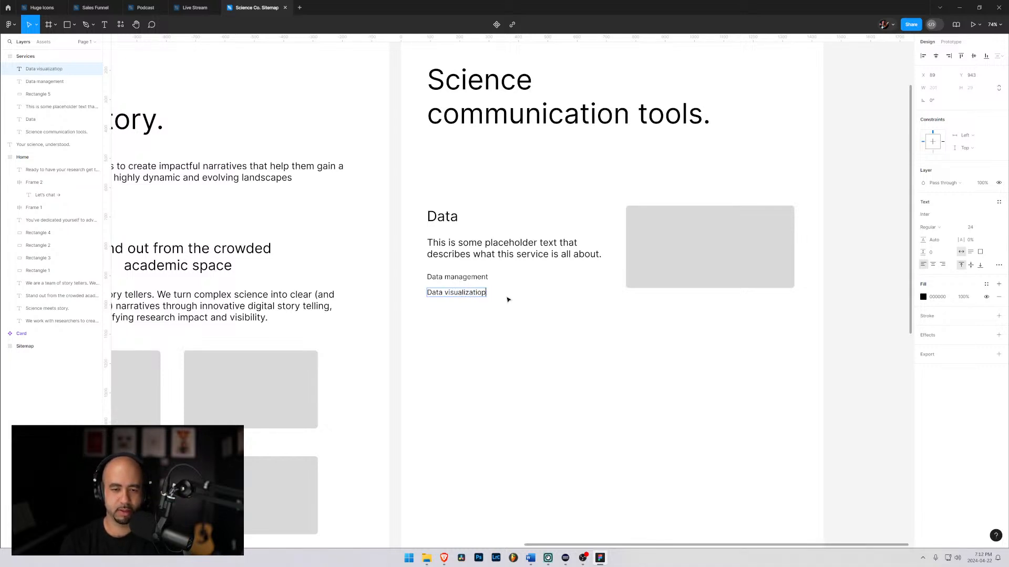
key(BackSpace)
key(BackSpace)
text(on)
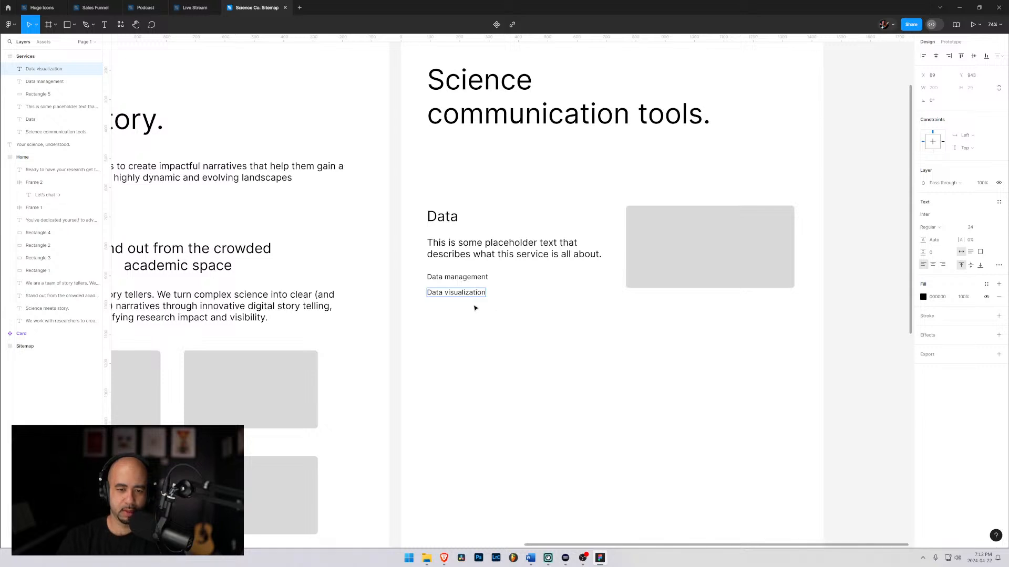
Add the line "Data collection & aggregation" directly beneath "Data visualization" within the same text block
key(Return)
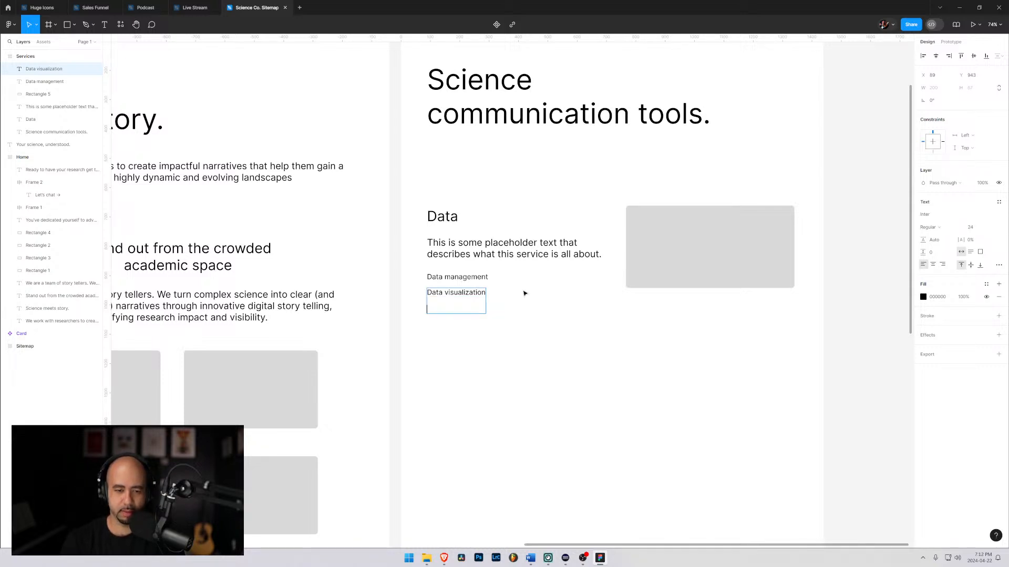
key(BackSpace)
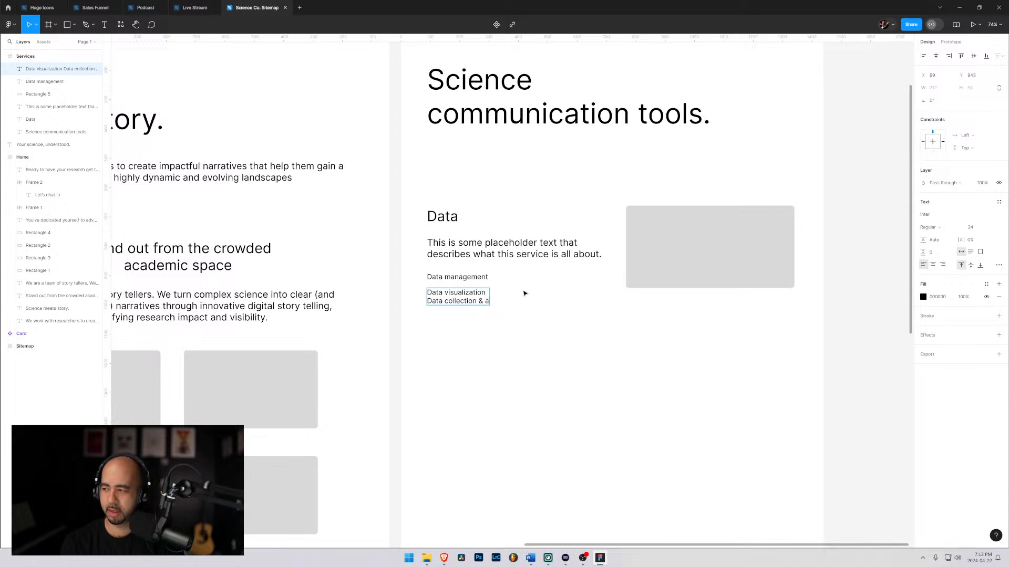
text(regation)
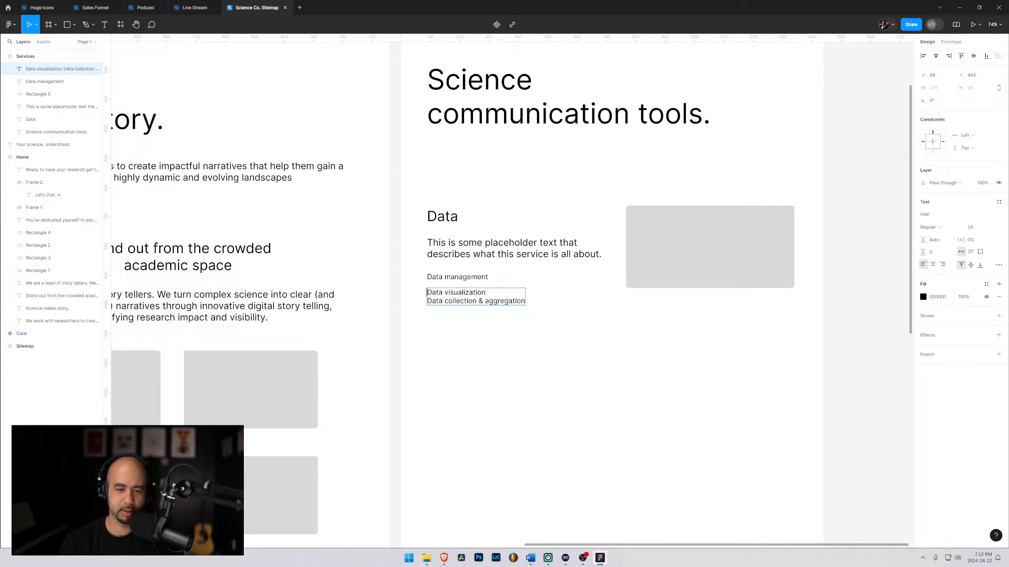
Insert a data management line at the start of the service list and delete the separate "Data management" text above it
key(Return)
key(Up)
text(Data manag)
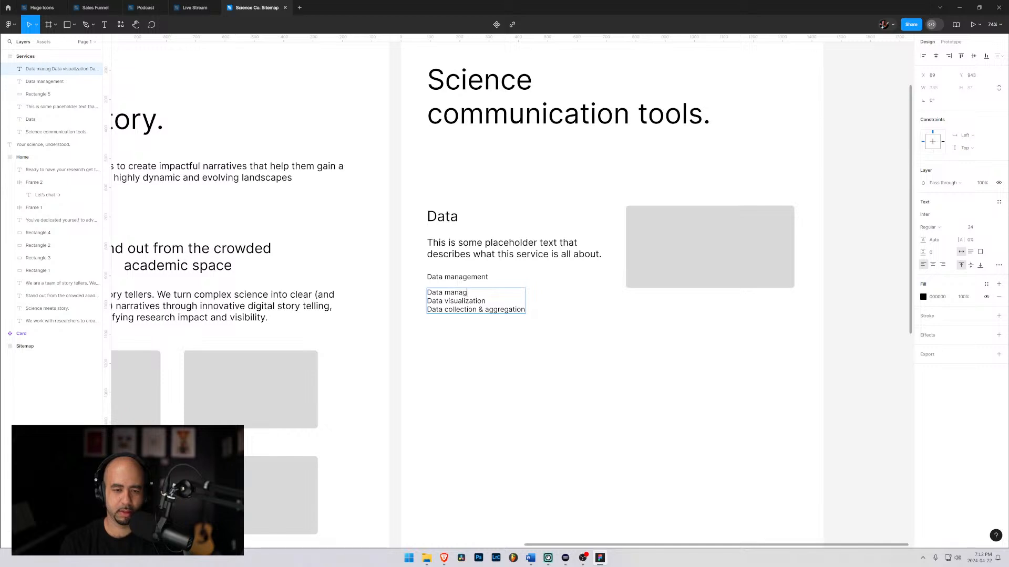
text(ment)
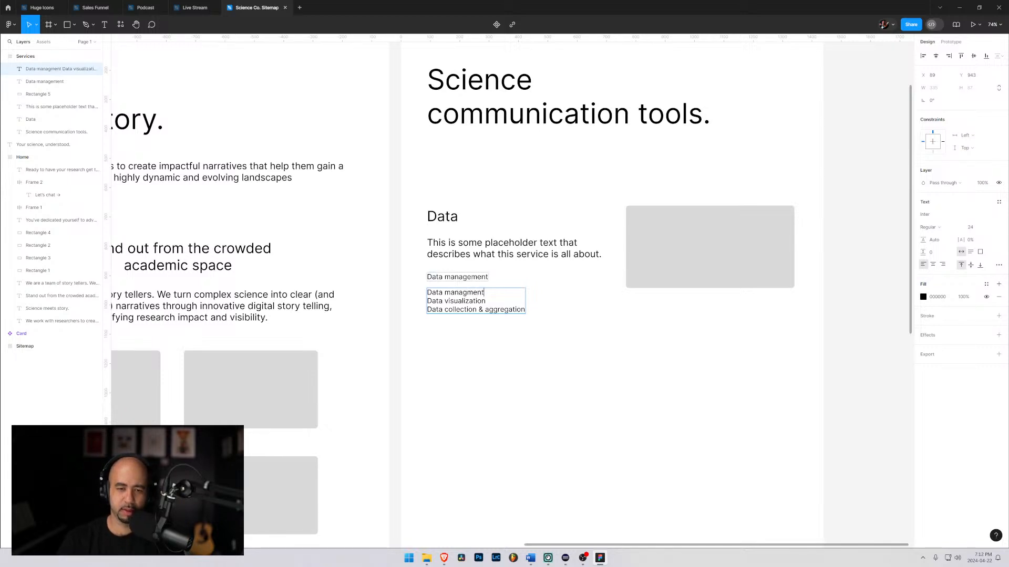
click(473, 277)
key(Delete)
Set the service list's line height to 121.8% and correct the spelling of its first line to "Data management"
click(474, 301)
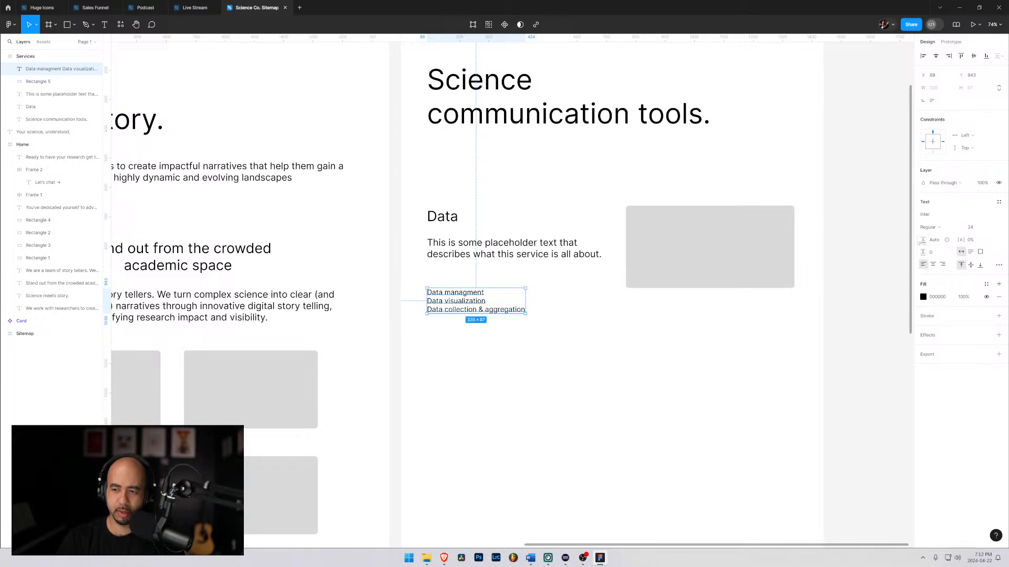
drag(922, 241, 932, 241)
double_click(480, 295)
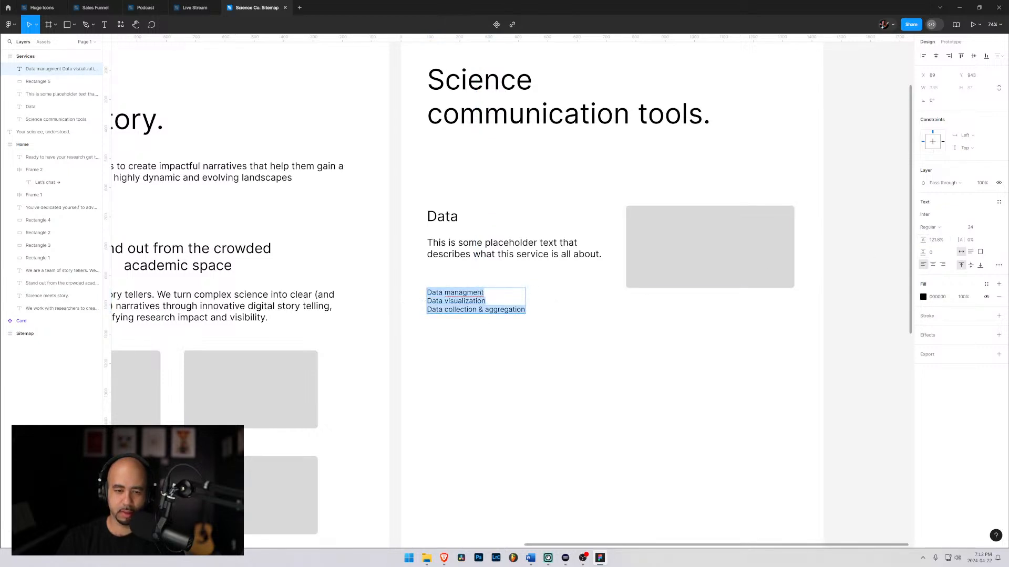
click(505, 310)
click(467, 292)
text(e)
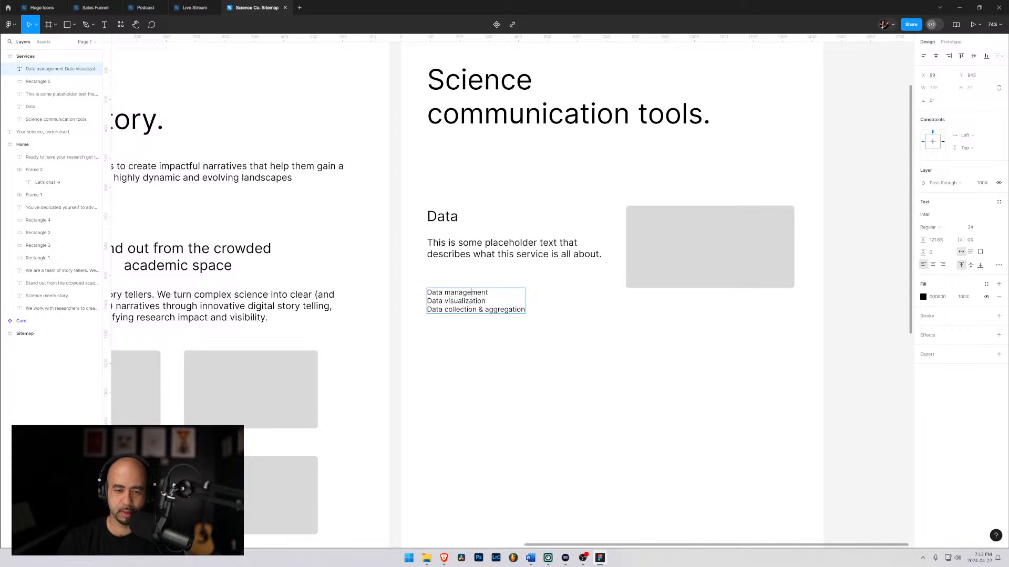
key(Escape)
key(Escape)
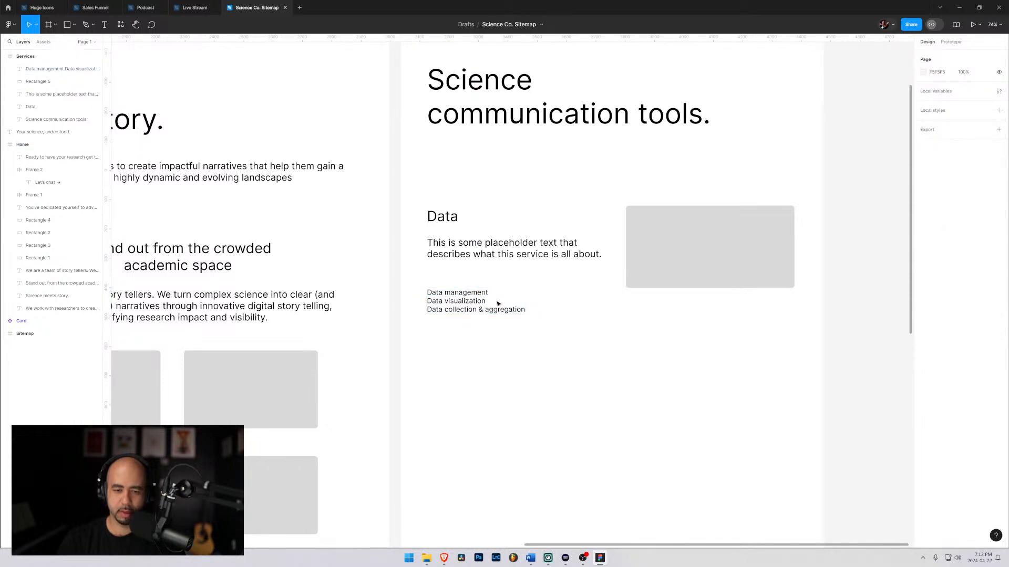
Try to adjust the line height of the three-line service list in small increments
click(484, 300)
double_click(484, 300)
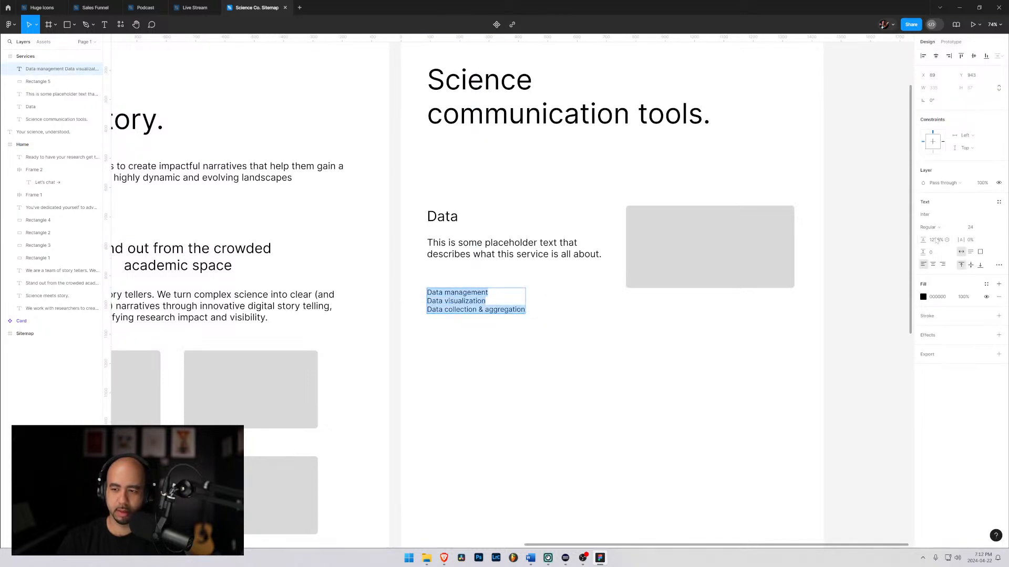
drag(922, 241, 899, 243)
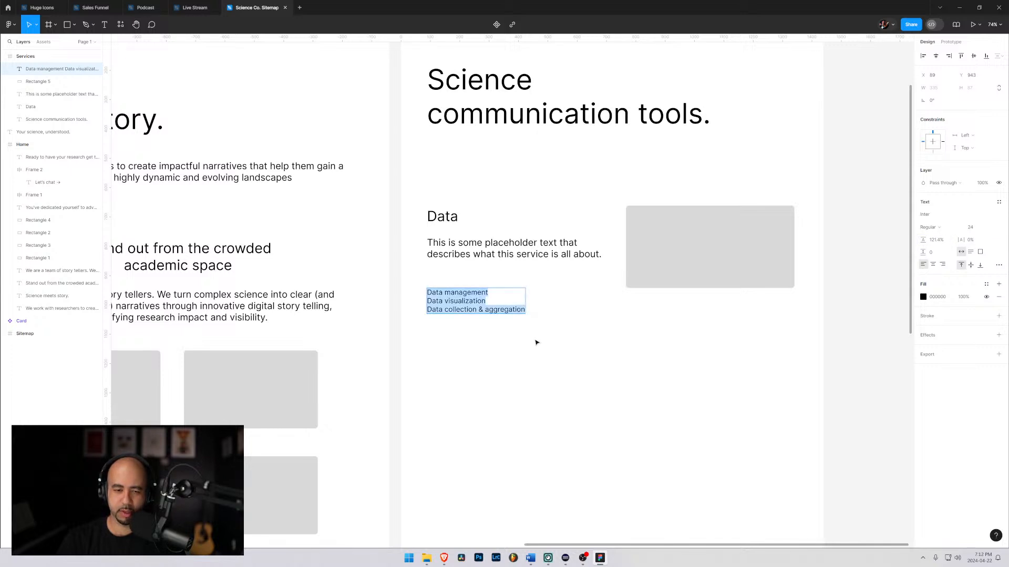
key(Escape)
key(Escape)
click(489, 297)
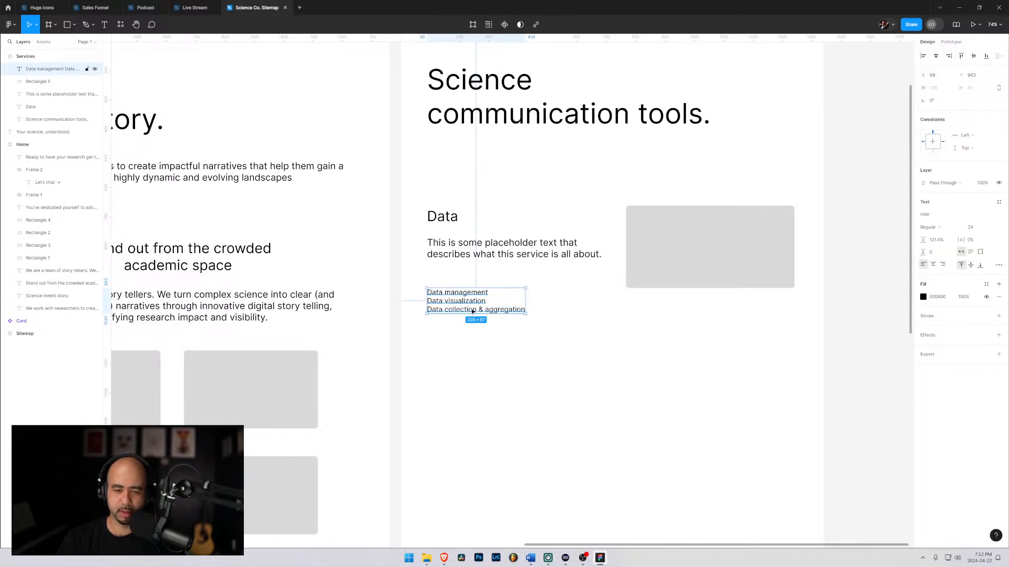
drag(922, 243, 45, 230)
Set the service list's line height to 200% and reduce it to 150%
click(936, 241)
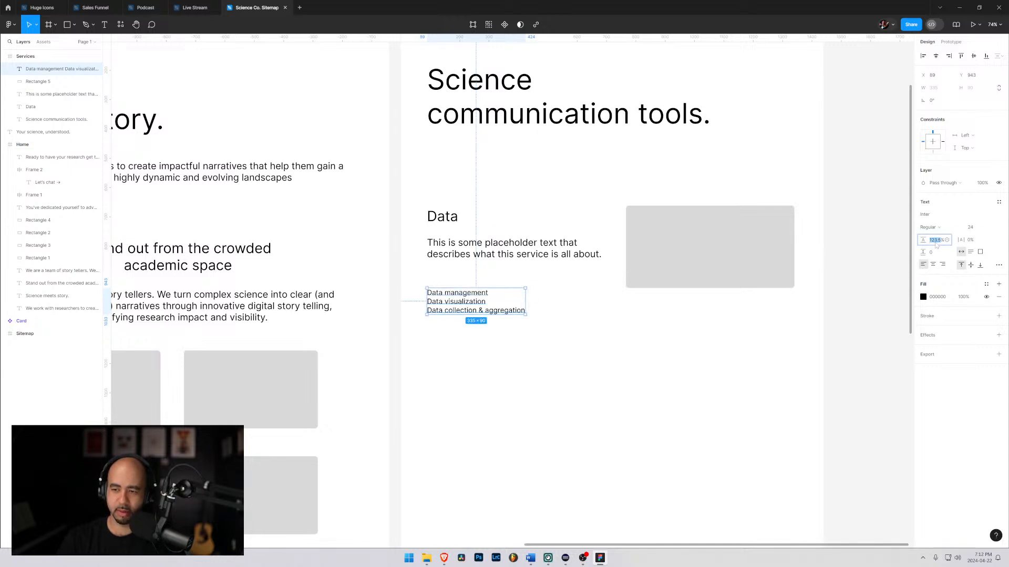
text(200)
key(Return)
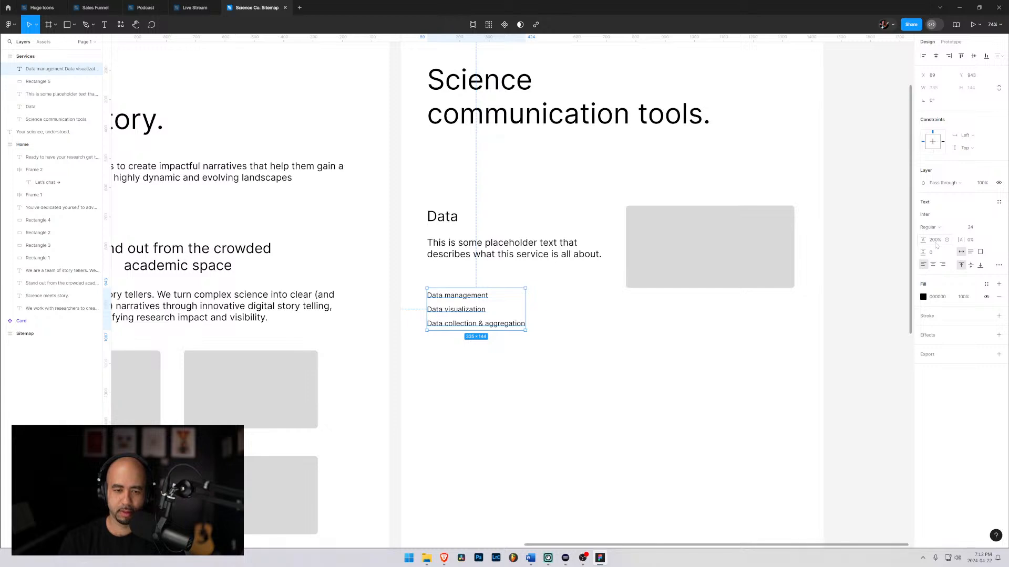
click(935, 241)
text(150)
key(Return)
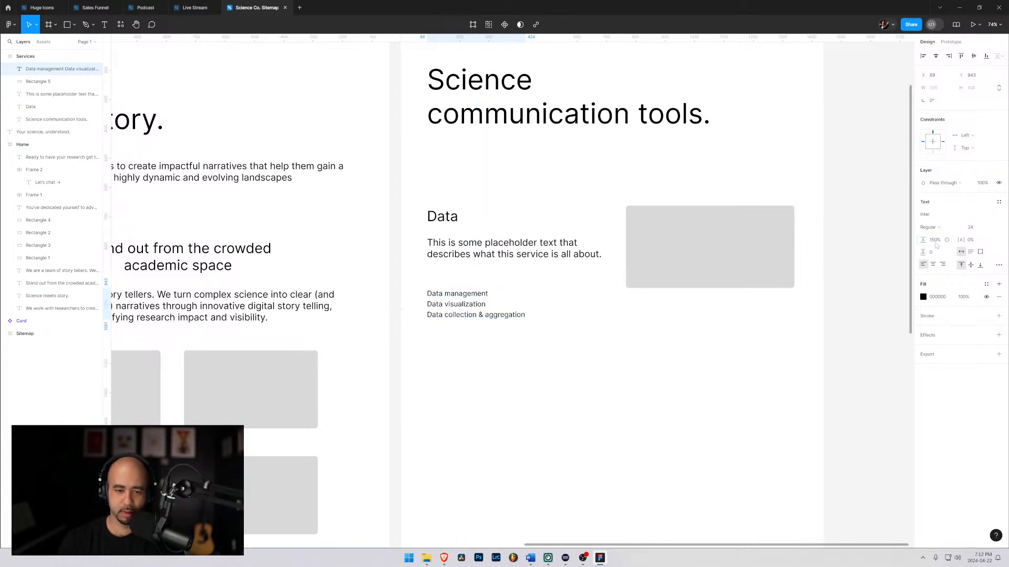
Move the service list up under the description, and duplicate it to the right with its text replaced by "Data processing"
drag(453, 317, 556, 297)
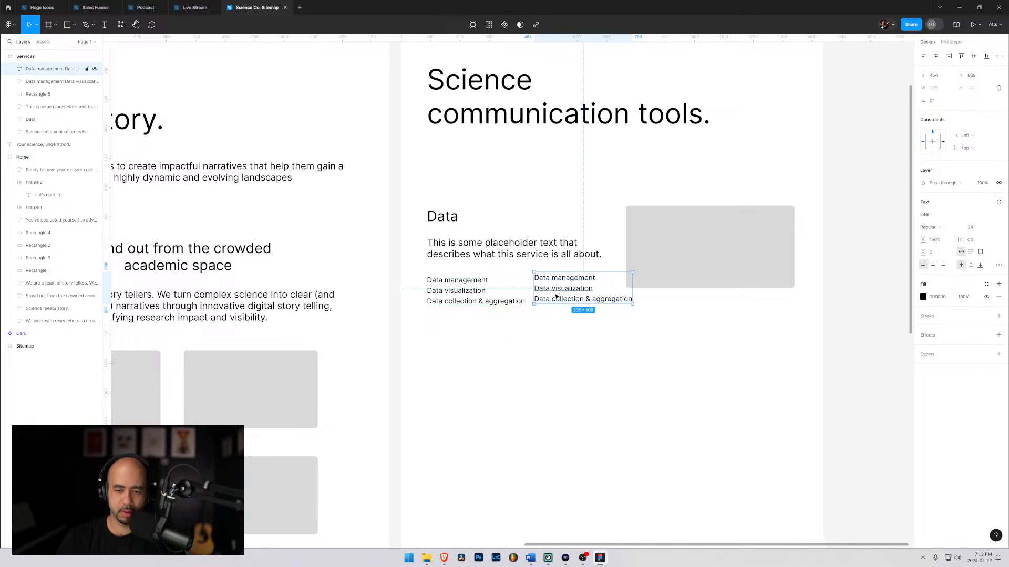
key(Return)
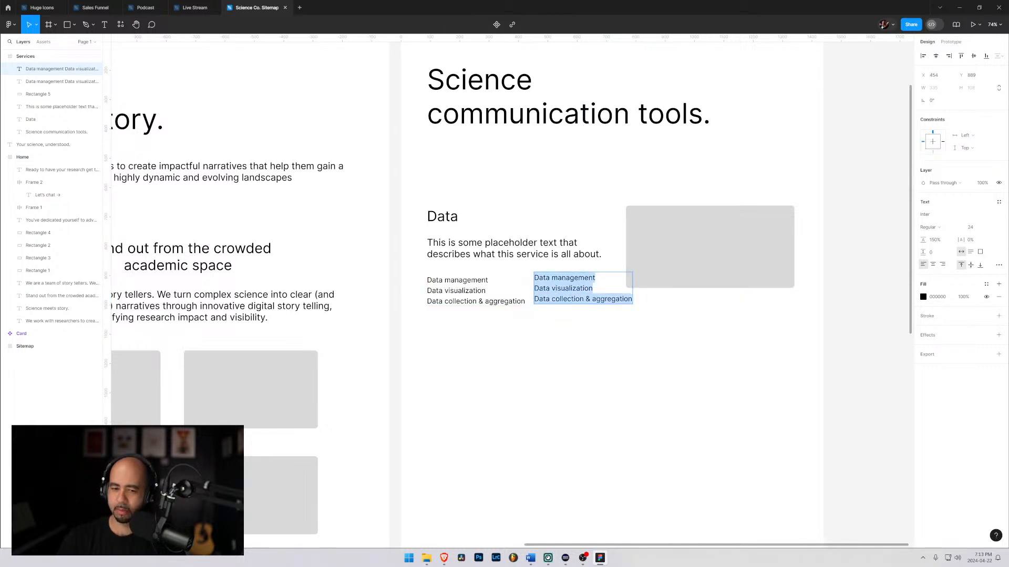
text(Data proce)
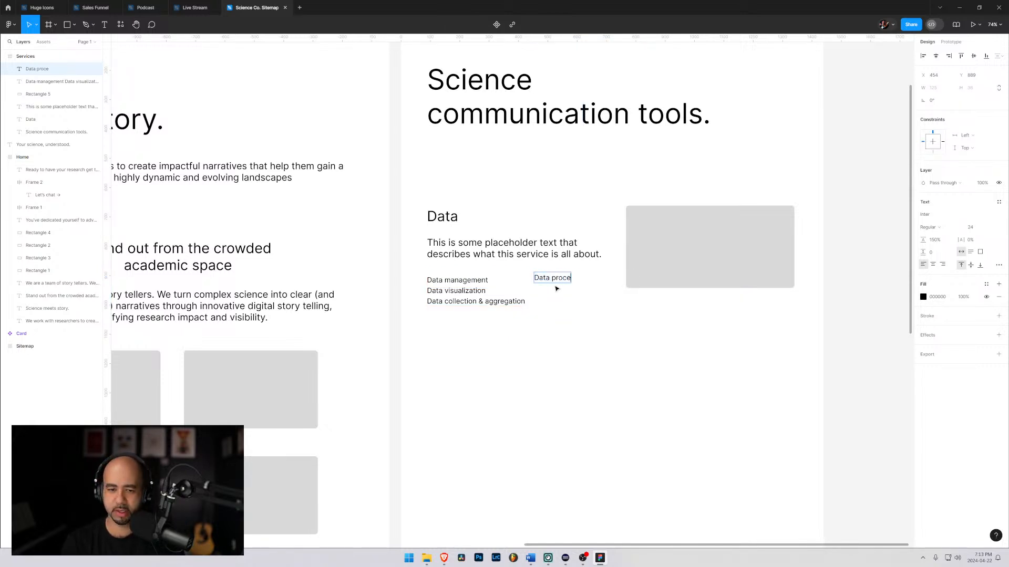
text(ssing)
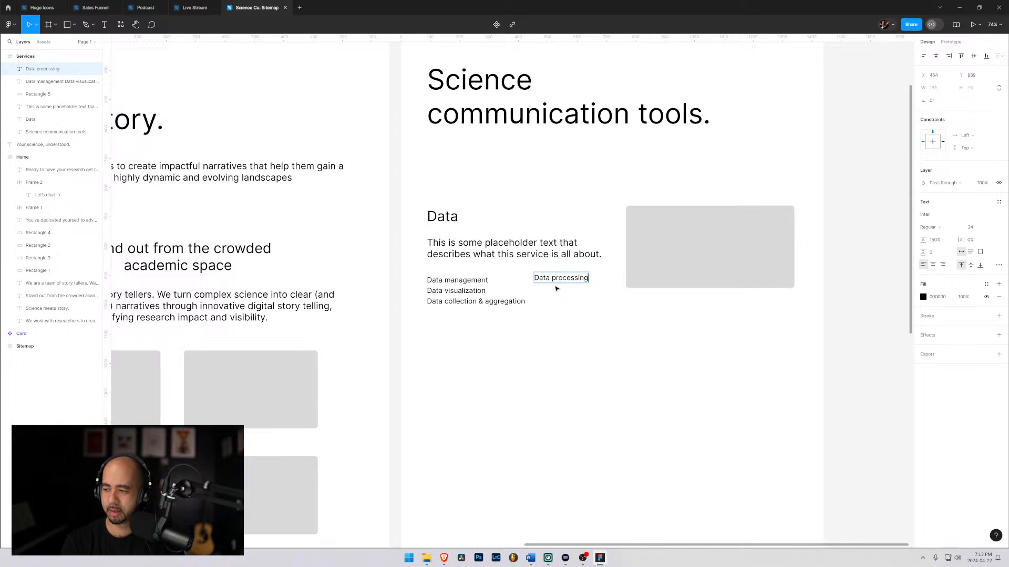
Add the lines "Database design" and "Data dissemination" to the second list and align it level with the first list
key(Return)
text(Database design)
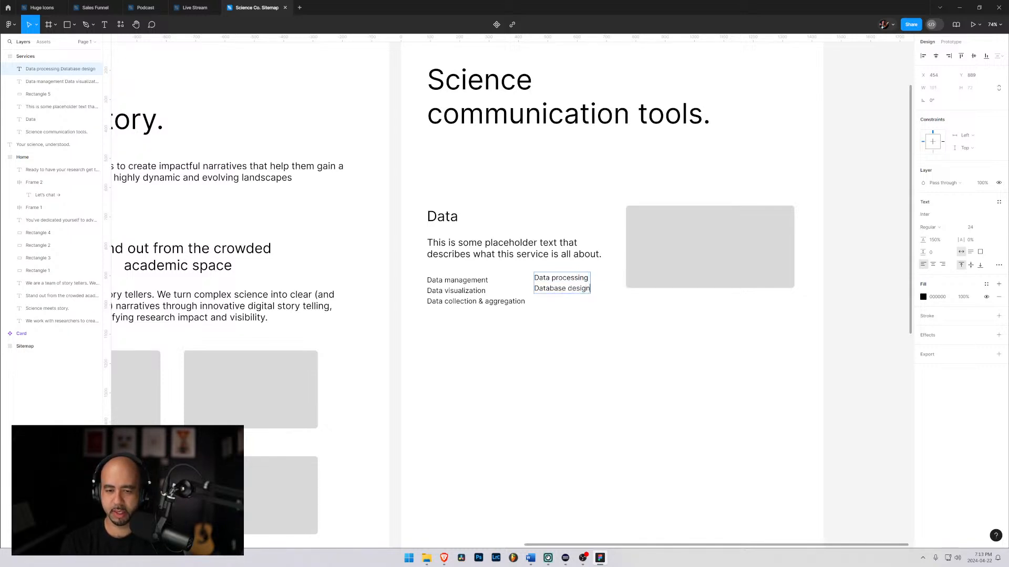
key(Return)
text(Data )
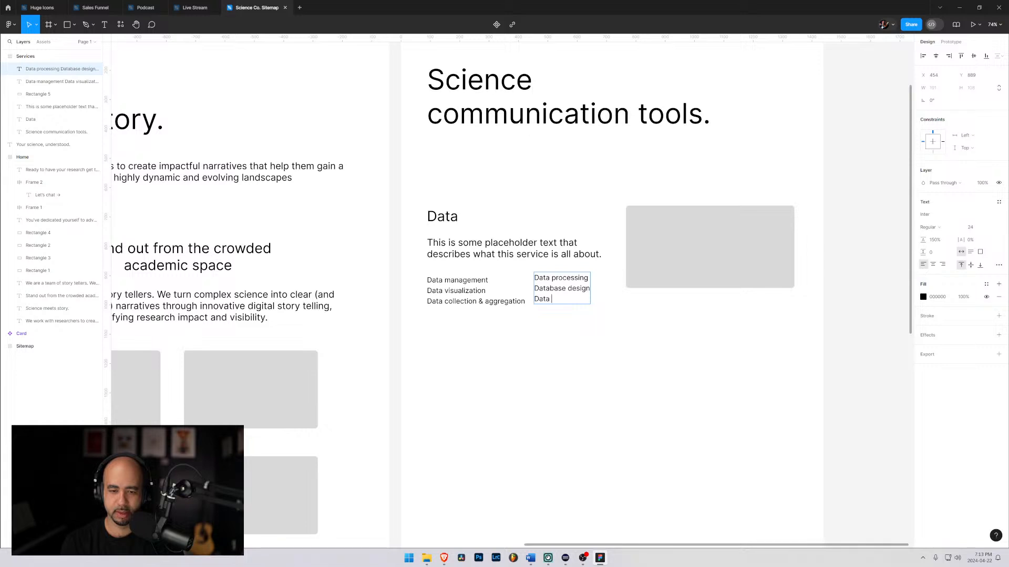
text(diss)
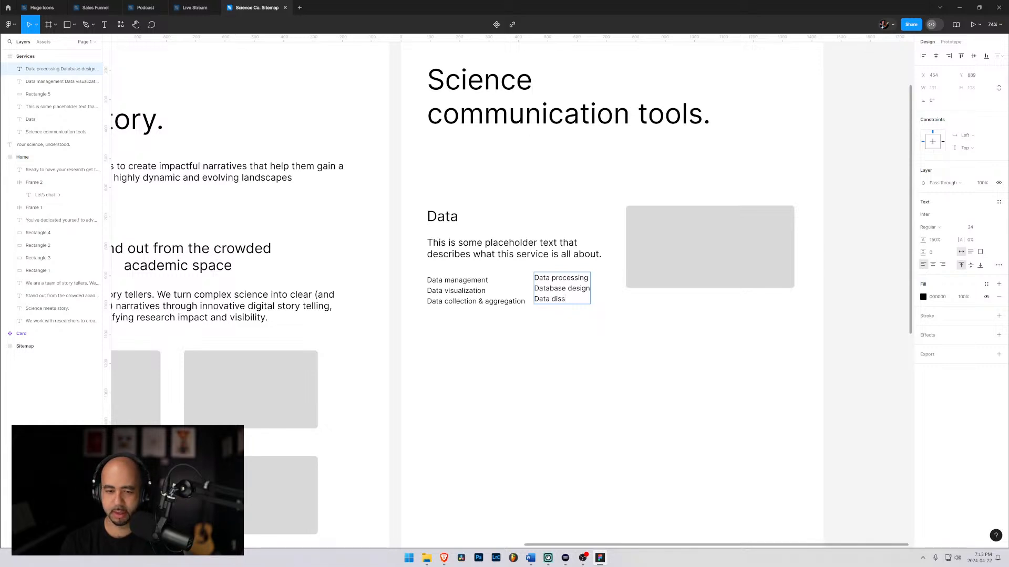
text(emination)
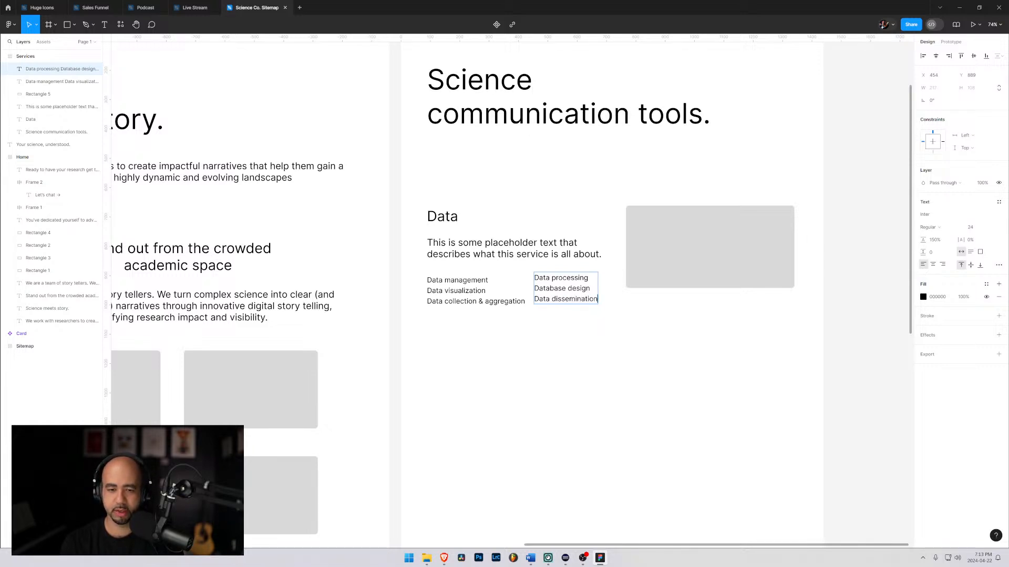
click(570, 337)
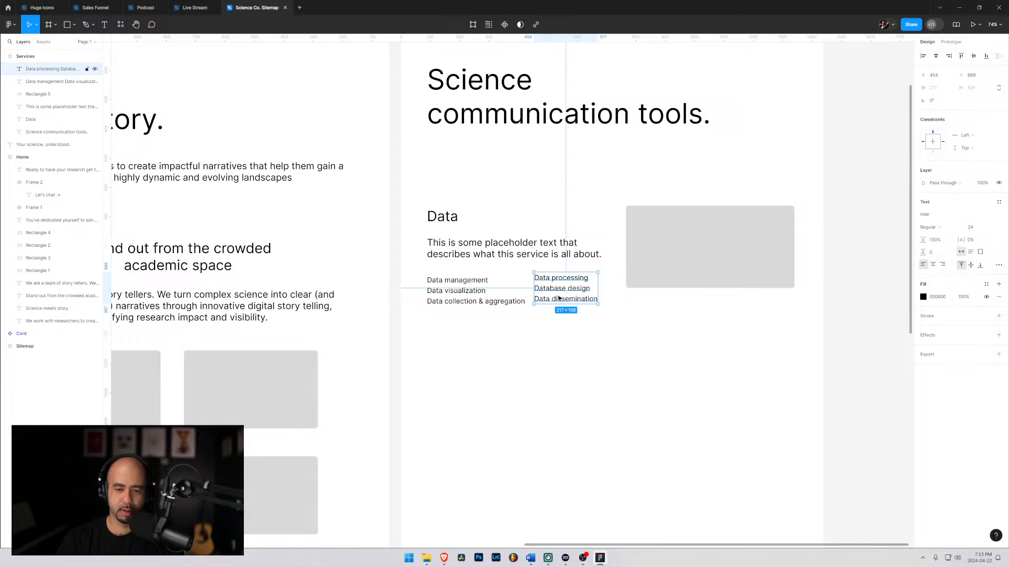
drag(559, 297, 566, 299)
Stretch the Data section's gray image placeholder downward to a height of about 387
click(716, 270)
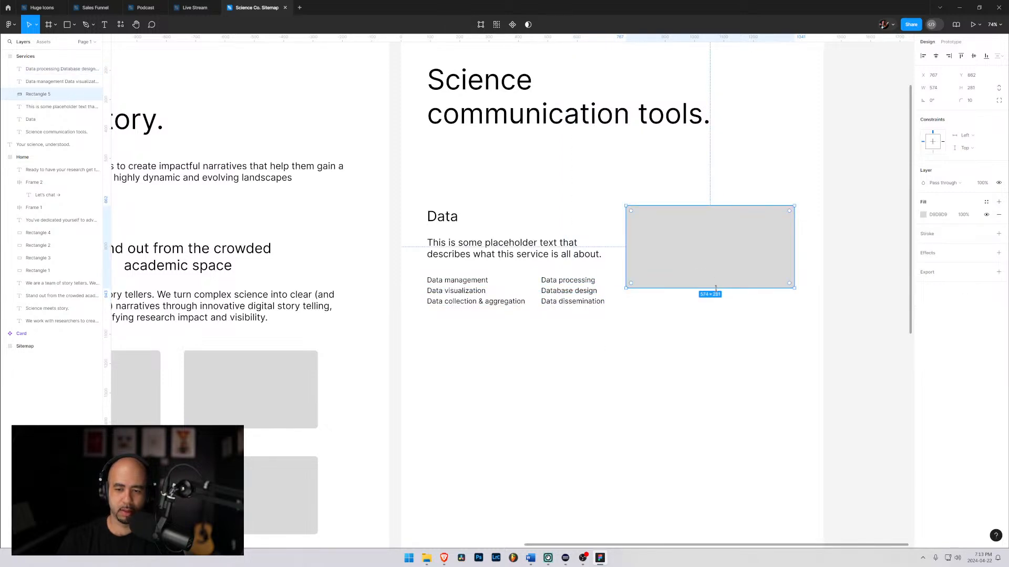
drag(717, 288, 715, 319)
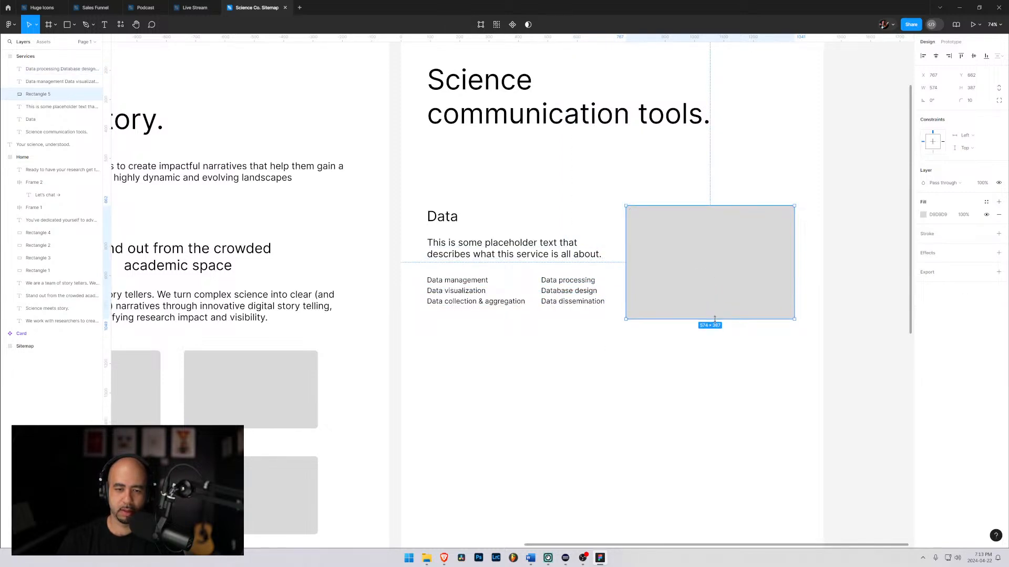
click(682, 395)
scroll(517, 397, up, 1)
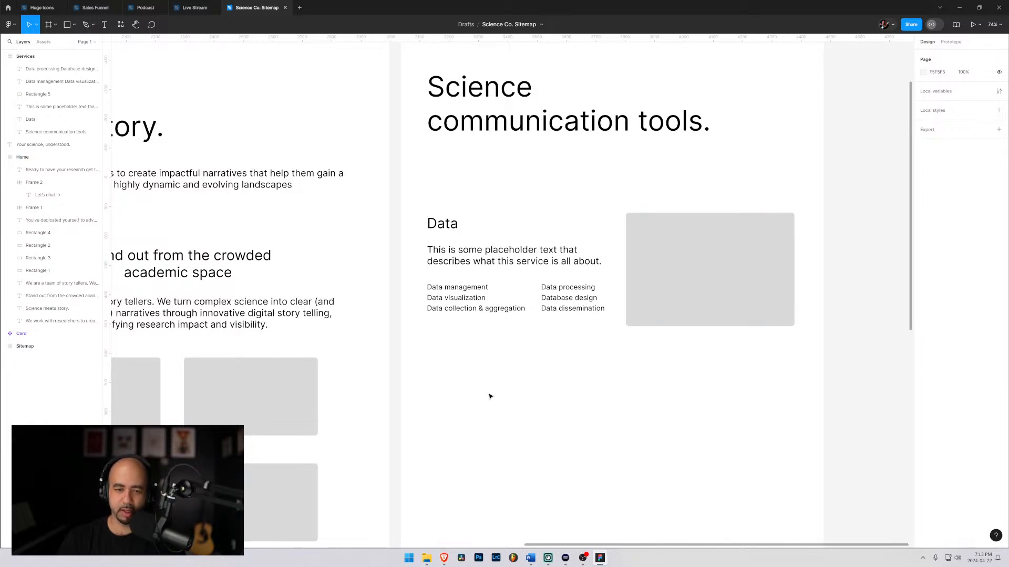
scroll(524, 383, down, 1)
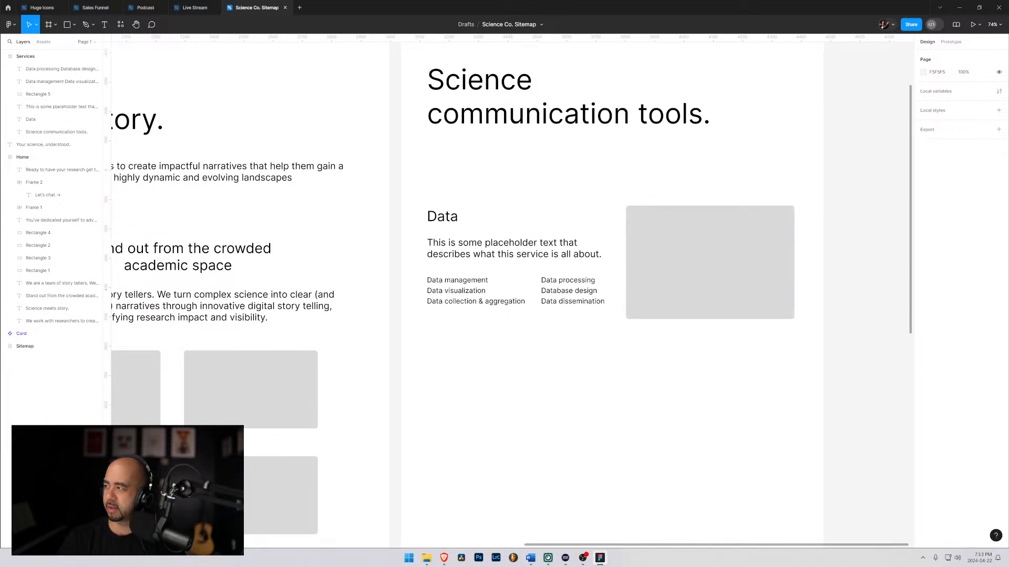
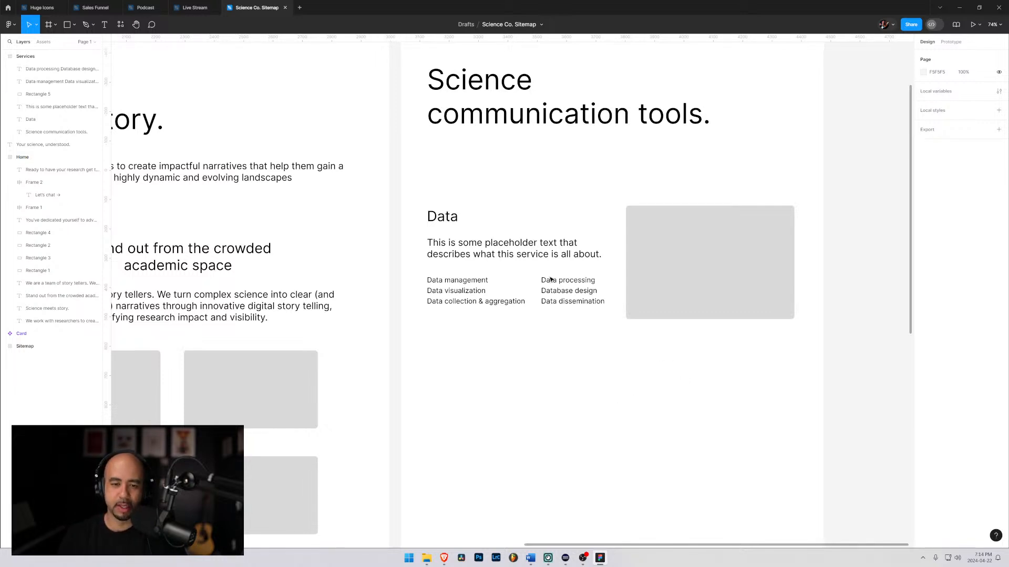
click(442, 216)
shift+click(575, 280)
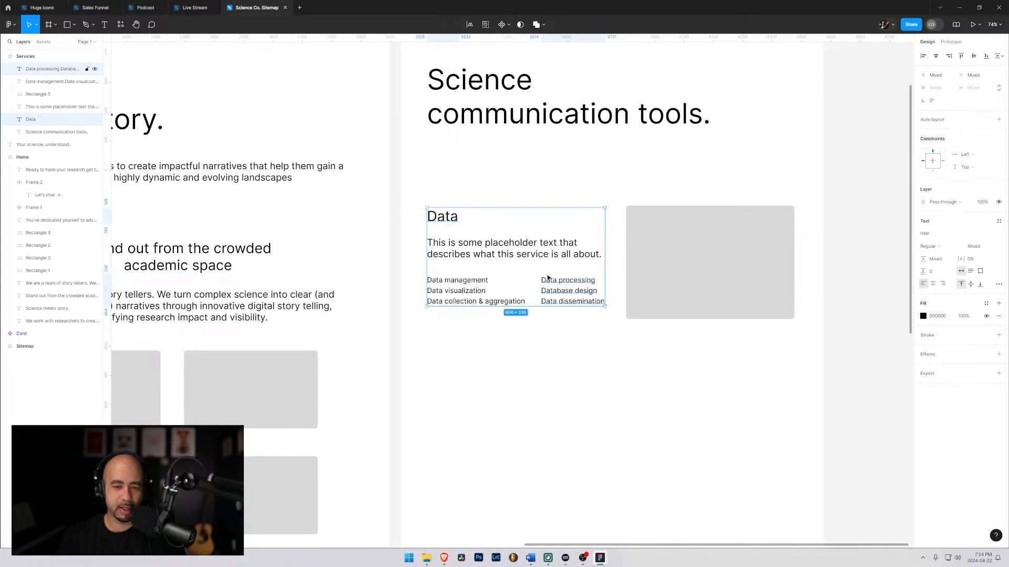
shift+click(667, 250)
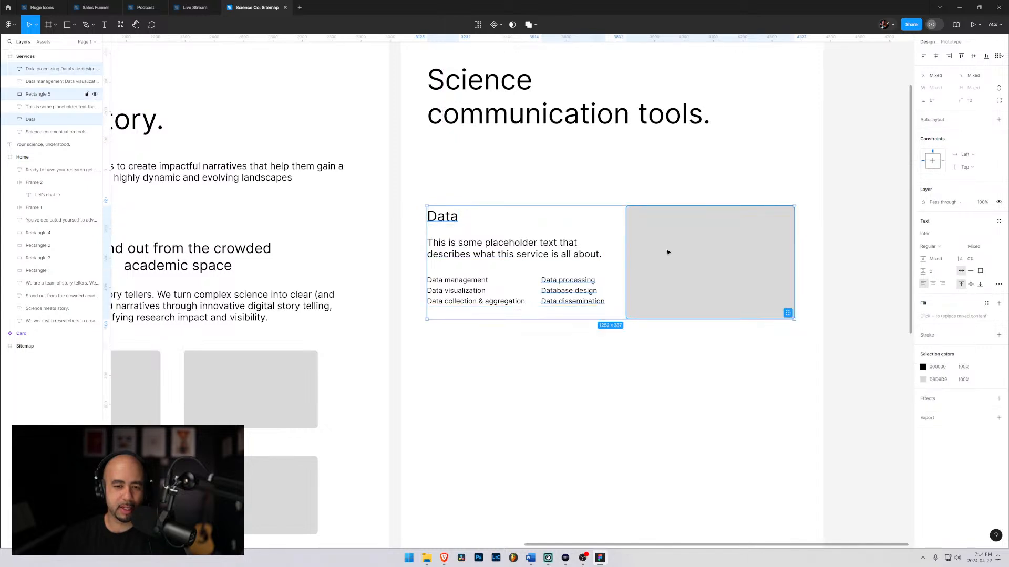
click(33, 95)
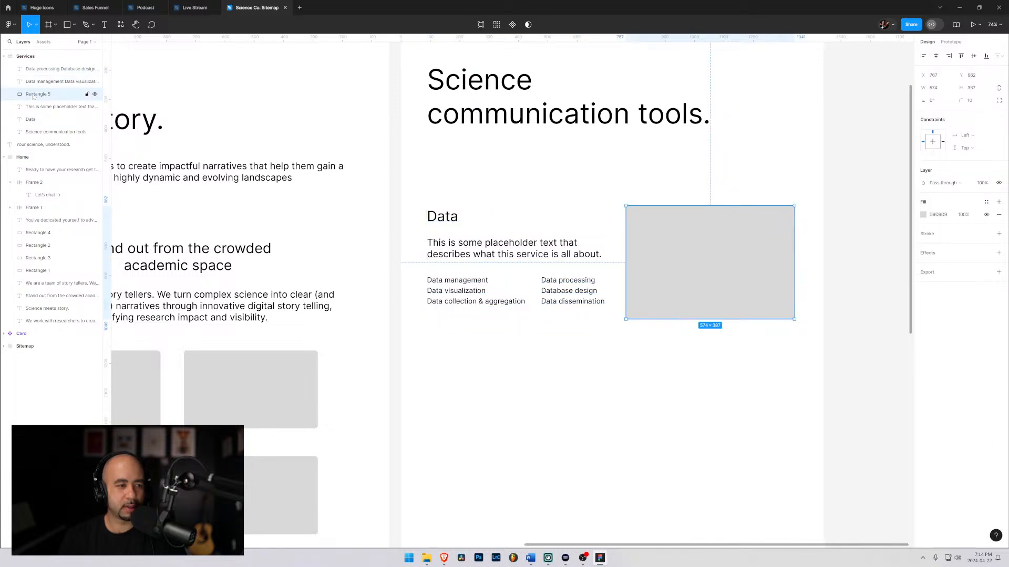
click(32, 69)
click(33, 82)
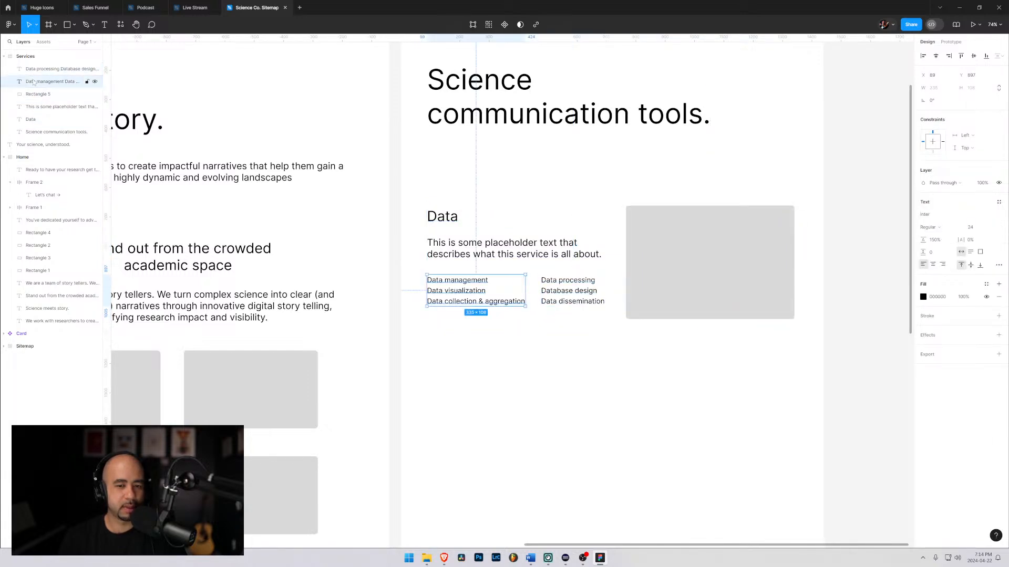
key(ctrl+a)
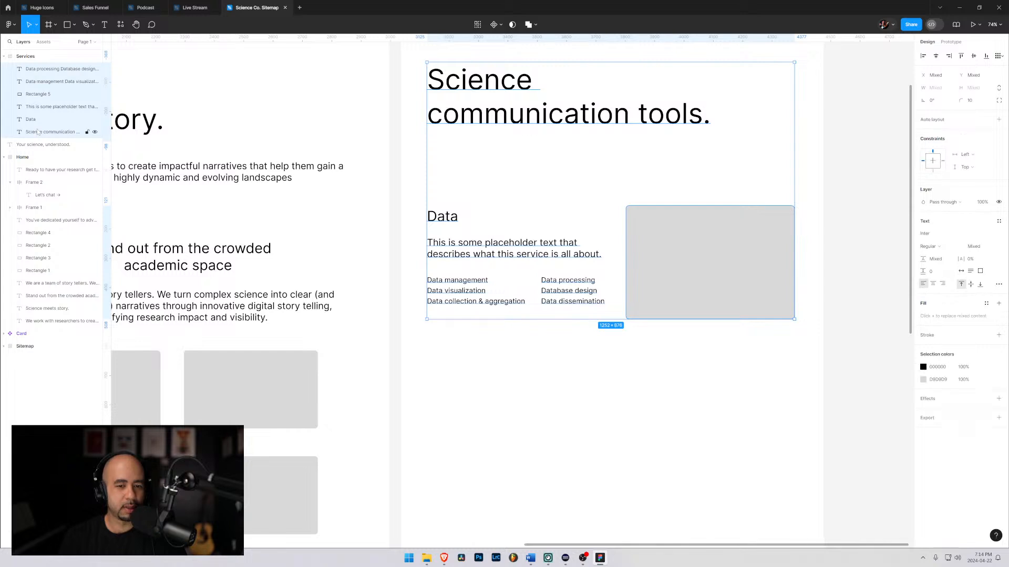
Move the page title above the other layers of the Services frame, and group the Data section's texts with its image placeholder
click(38, 132)
drag(37, 132, 39, 79)
click(38, 81)
shift+click(39, 132)
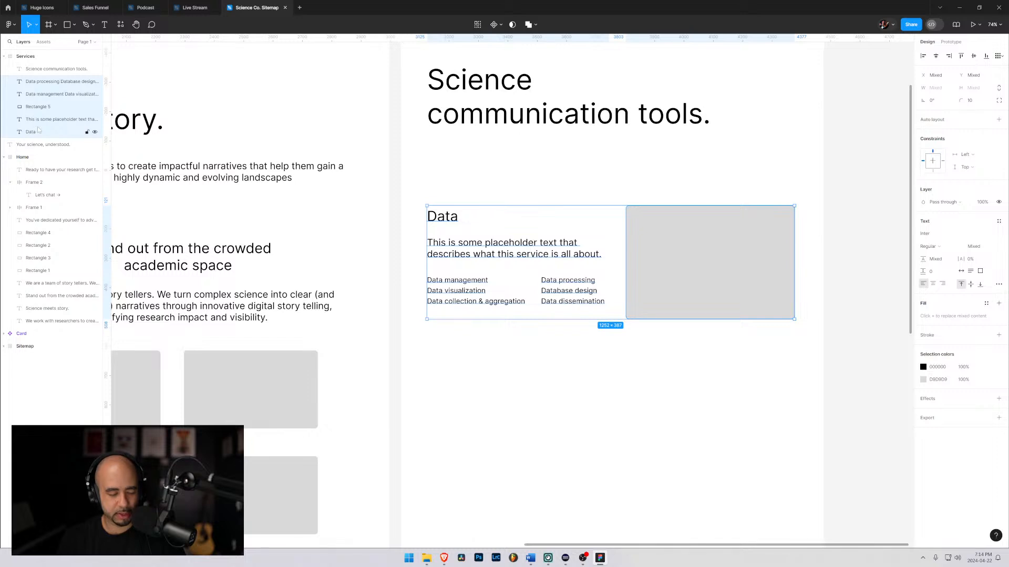
key(ctrl+shift+4)
key(ctrl+shift+4)
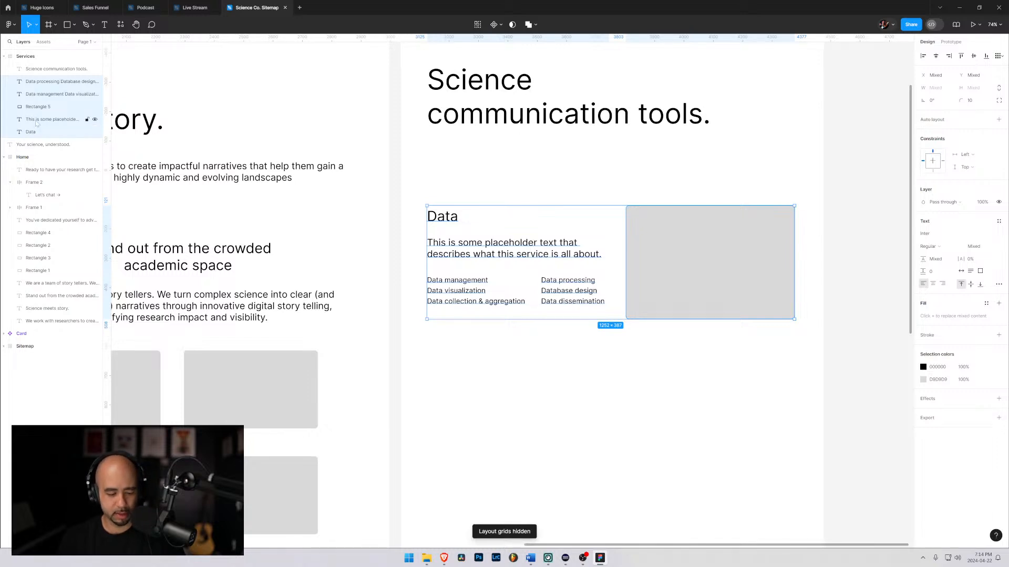
key(ctrl+g)
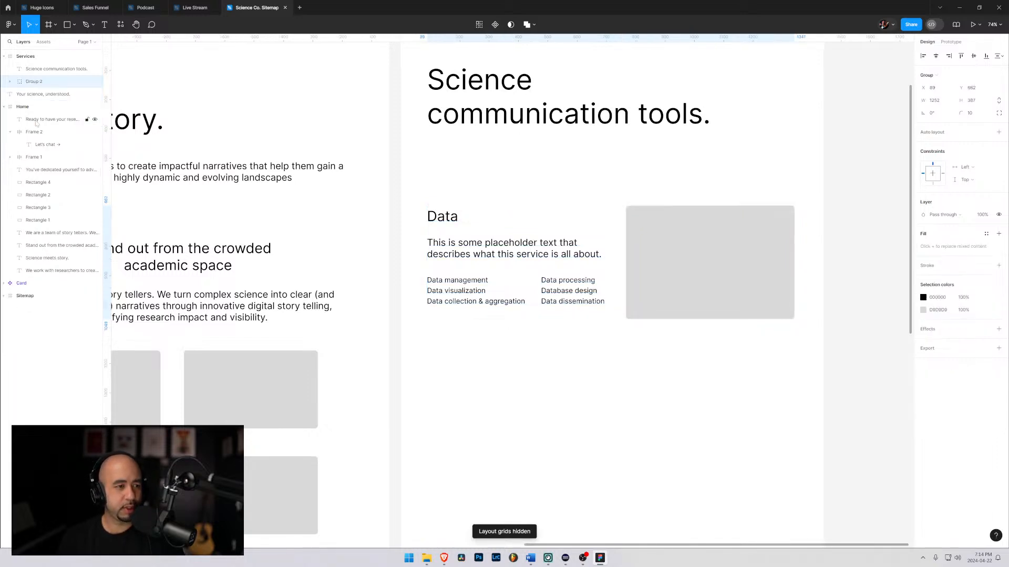
Duplicate the grouped Data section straight below the original, at about Y 1210
drag(535, 250, 538, 410)
scroll(489, 380, down, 1)
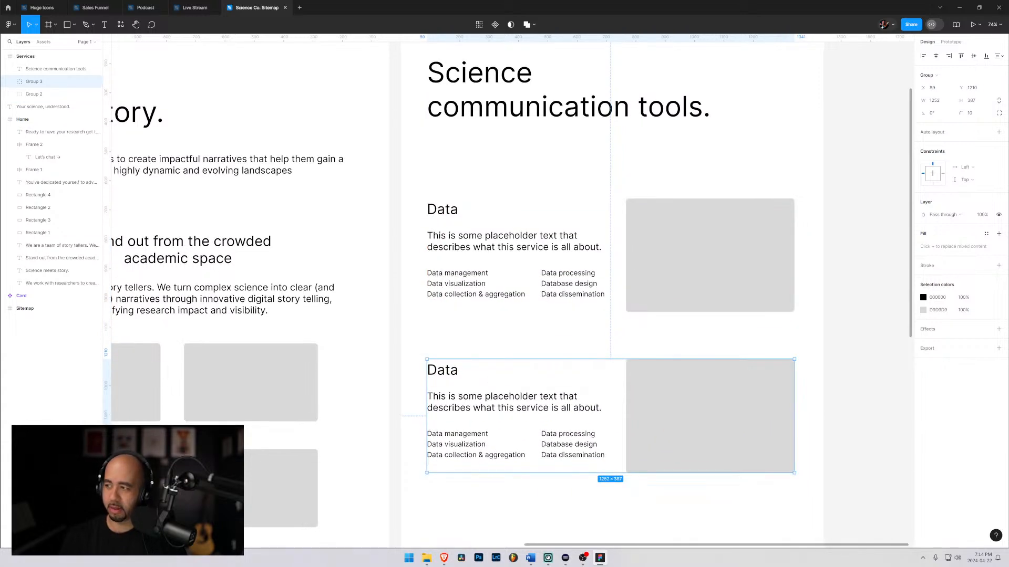
Switch to the Word document and read the Services page copy, including the services listed under Digital
click(530, 558)
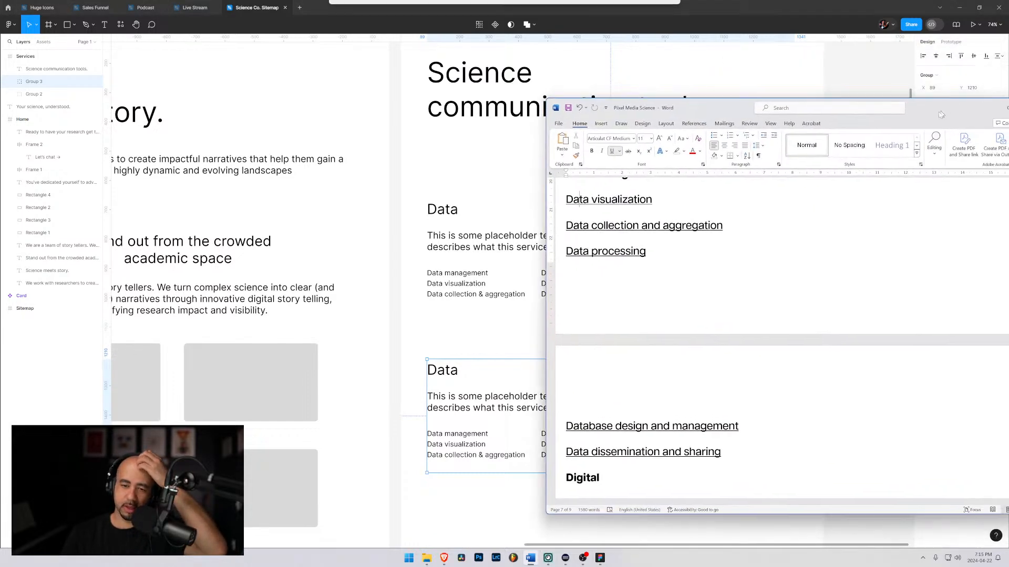
scroll(746, 315, down, 5)
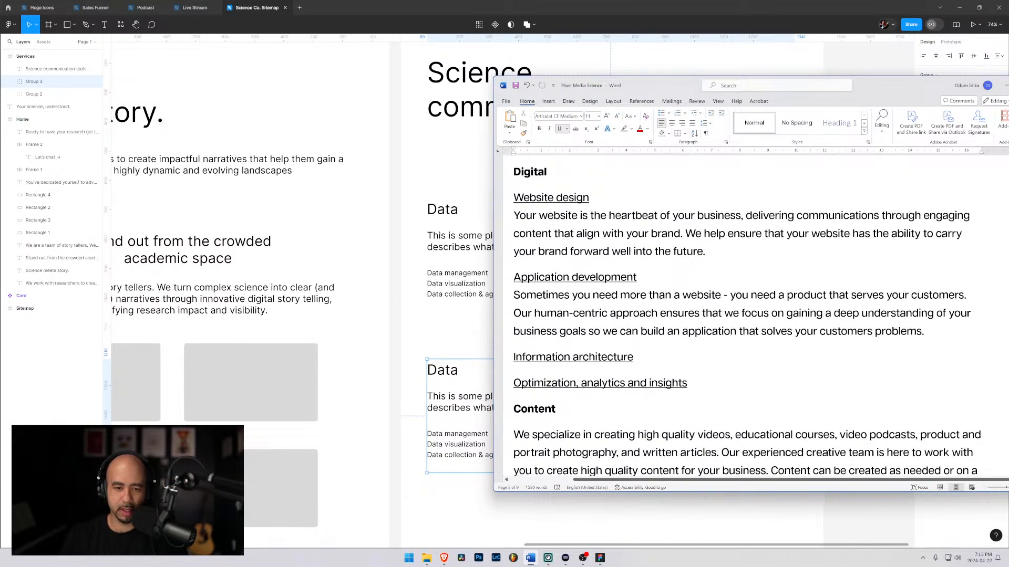
scroll(755, 315, up, 3)
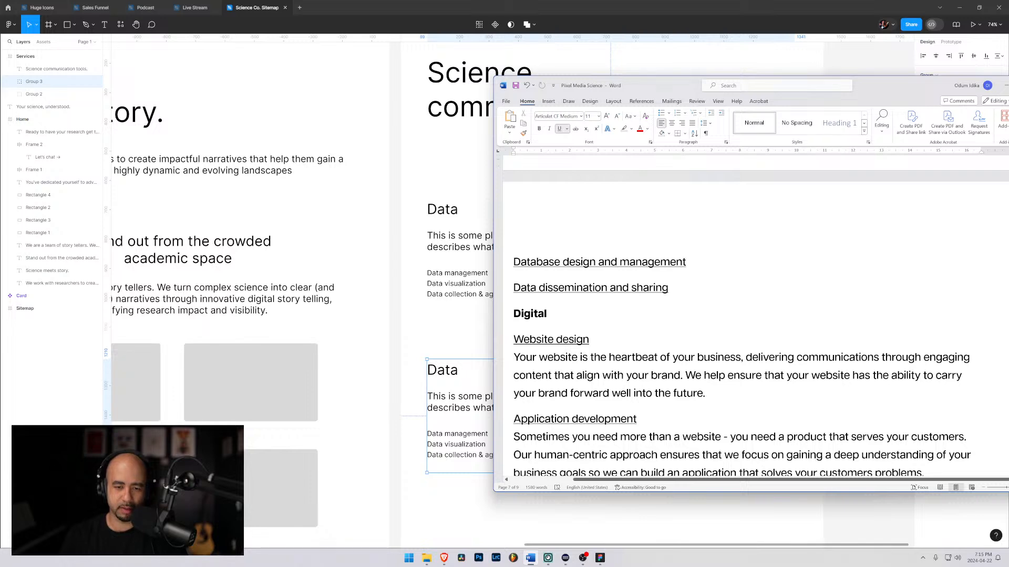
scroll(528, 376, down, 1)
scroll(527, 376, up, 6)
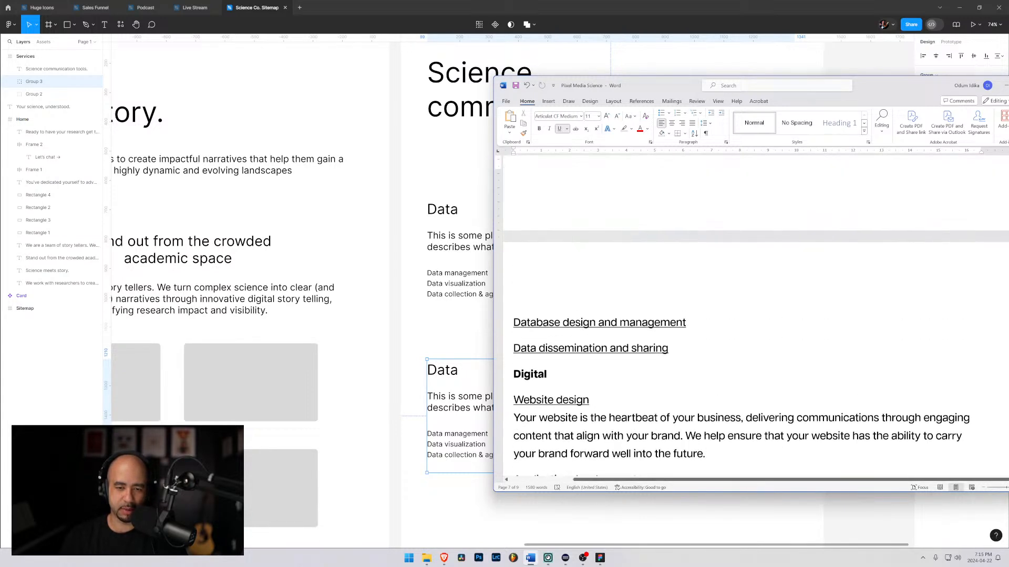
scroll(528, 376, up, 3)
scroll(528, 376, down, 3)
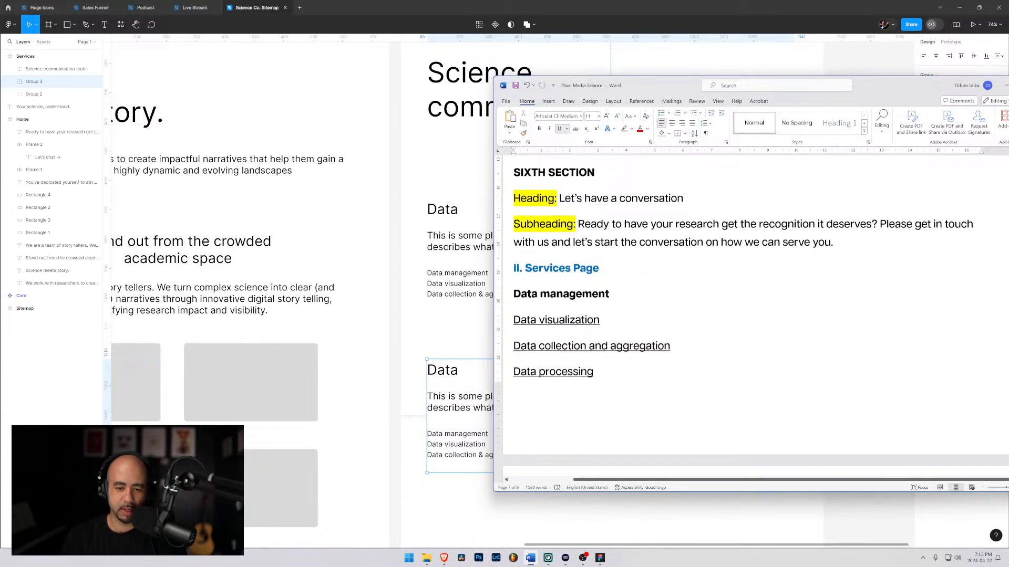
Return to the Figma wireframe and change the duplicated section's heading to "Digital"
click(454, 371)
double_click(455, 370)
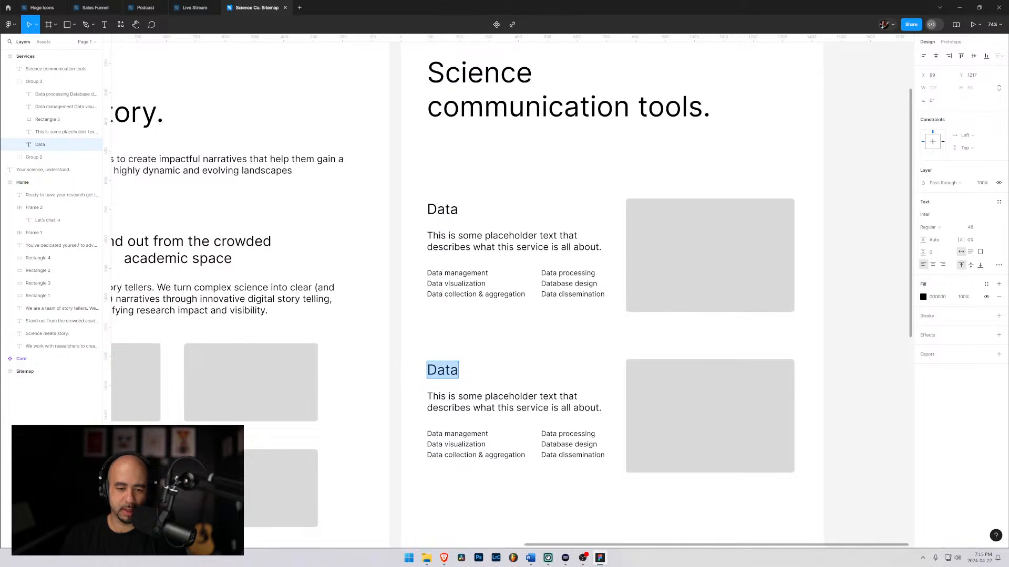
click(445, 371)
drag(436, 371, 470, 373)
text(igital)
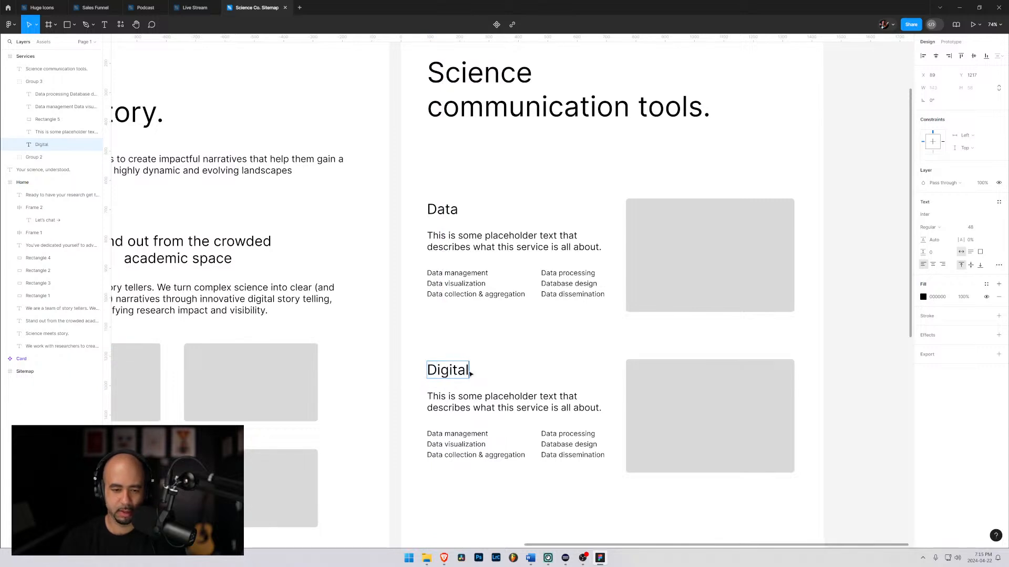
Replace the first service list in the Digital section with the lines "Website design & development" and "Application development"
double_click(466, 434)
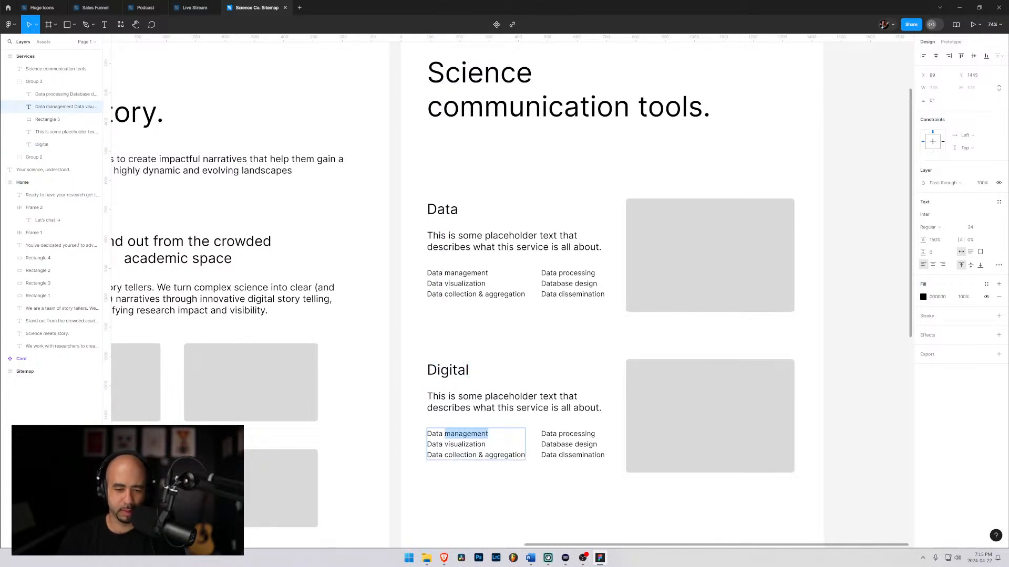
key(ctrl+a)
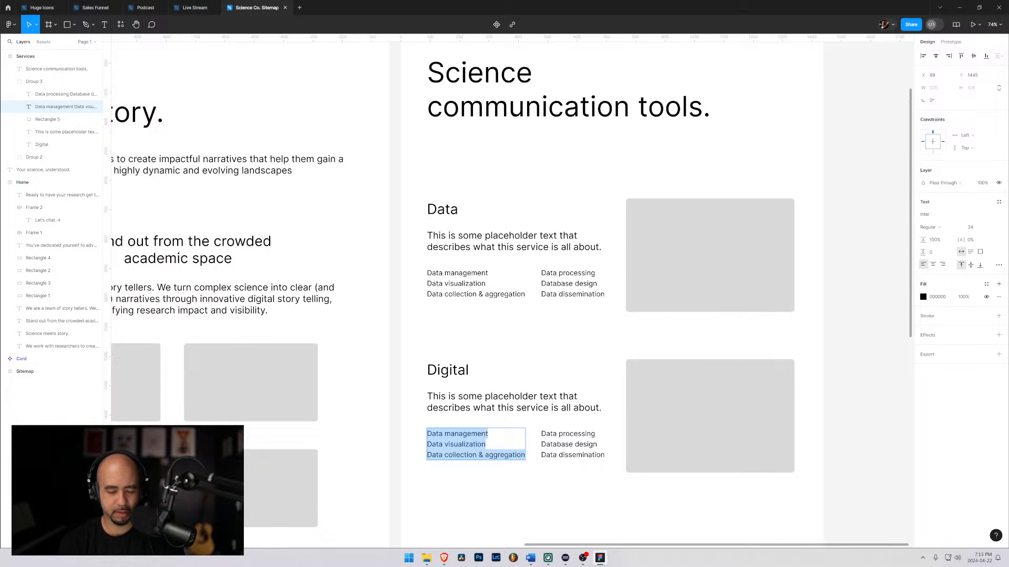
text(Website)
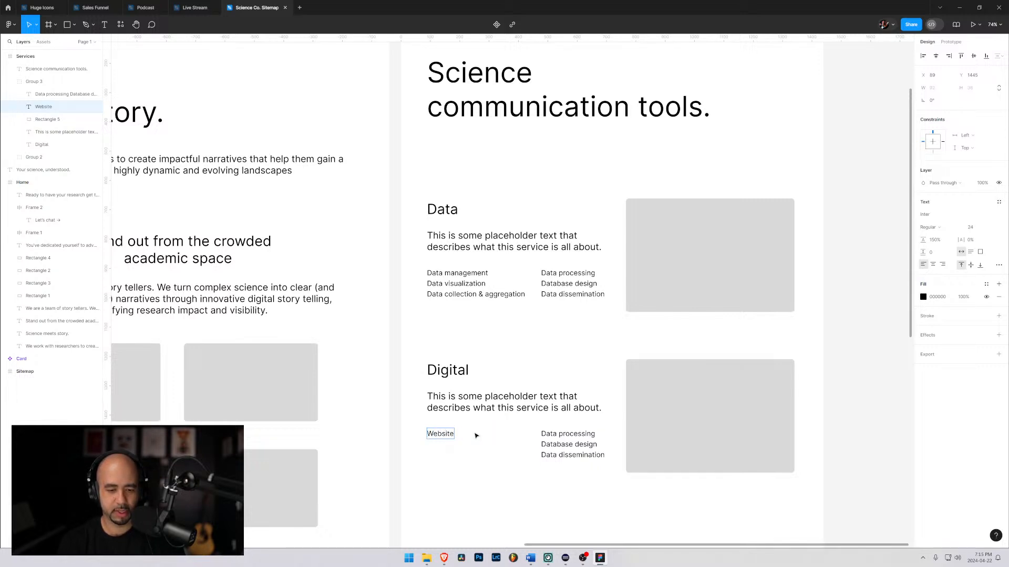
text( desi)
key(BackSpace)
key(BackSpace)
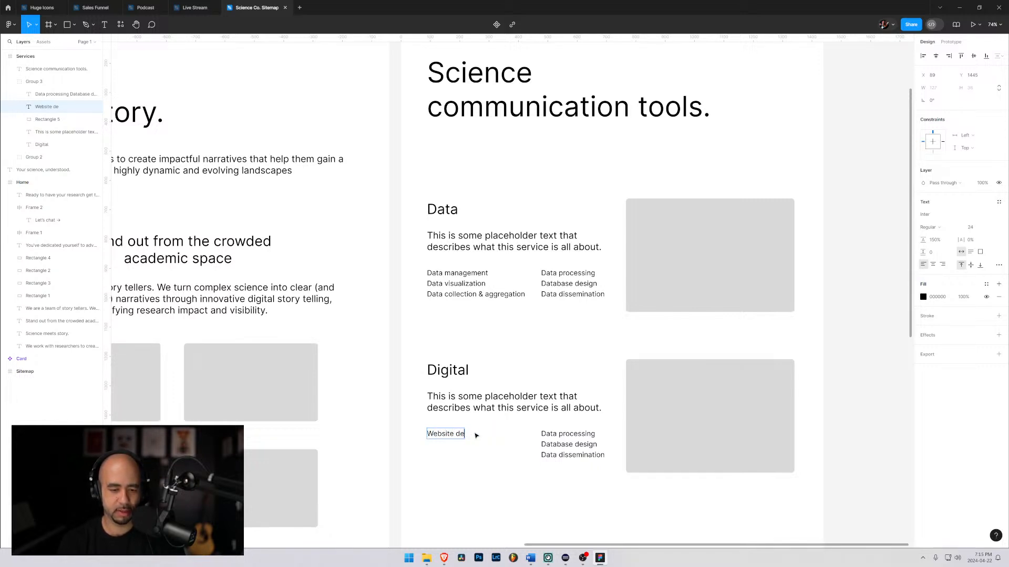
text(sign & de)
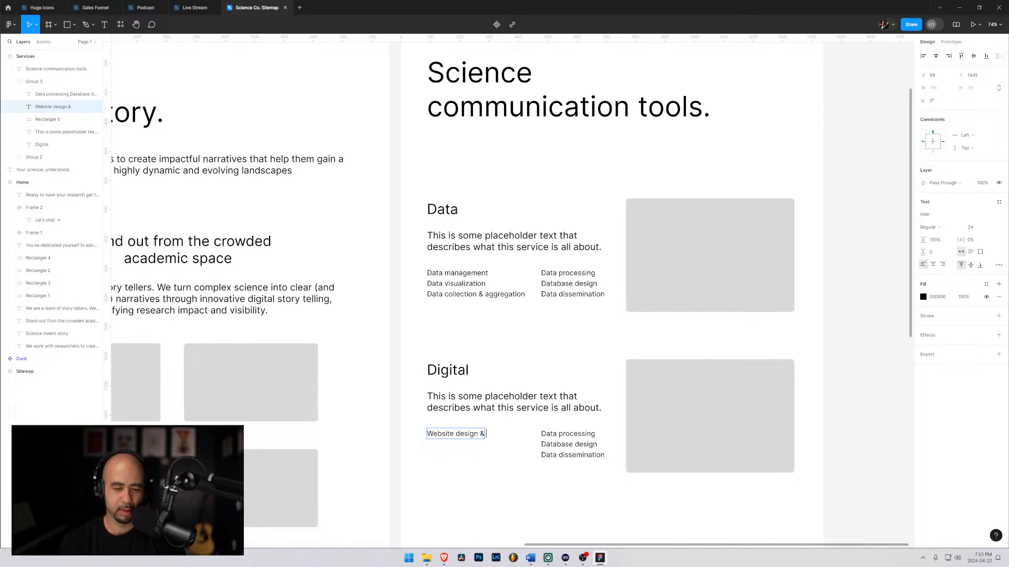
key(BackSpace)
key(BackSpace)
text(development)
key(Return)
text(Ap)
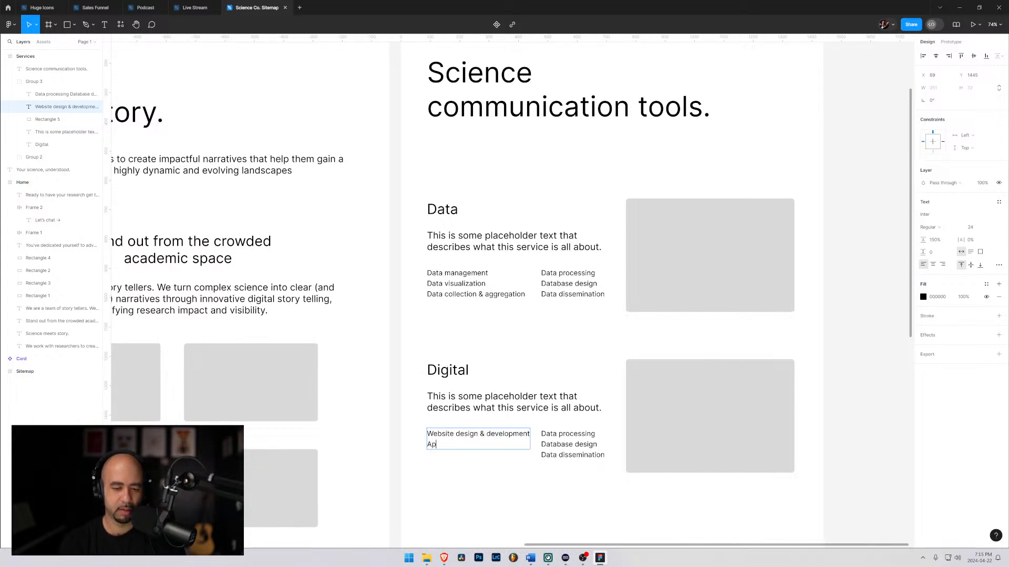
text(plication development)
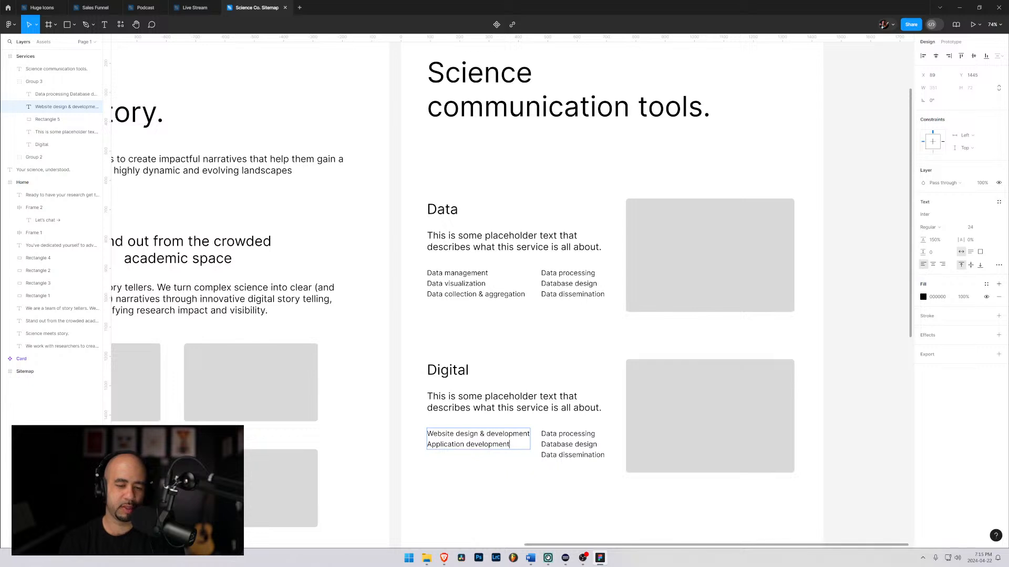
Add "Information architecture" as the third line of the Digital section's first list, correcting its spelling
key(Return)
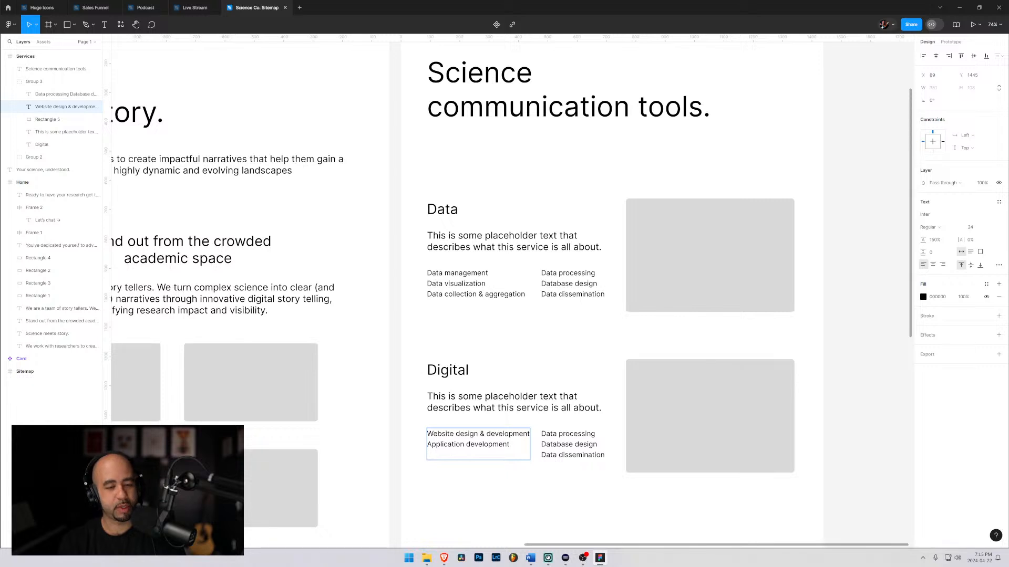
text(Inform)
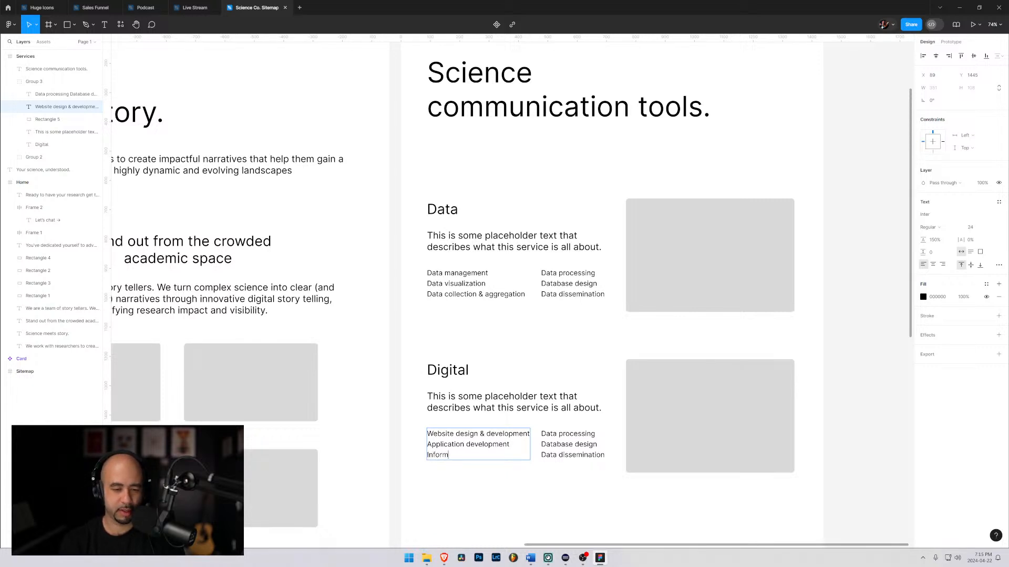
text(ation acr)
key(BackSpace)
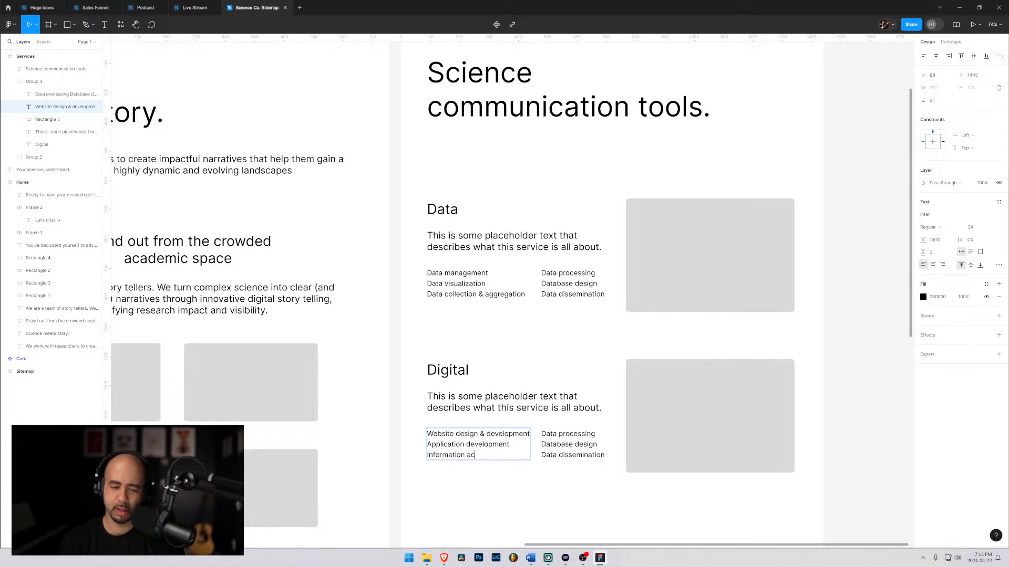
key(BackSpace)
text(rchi)
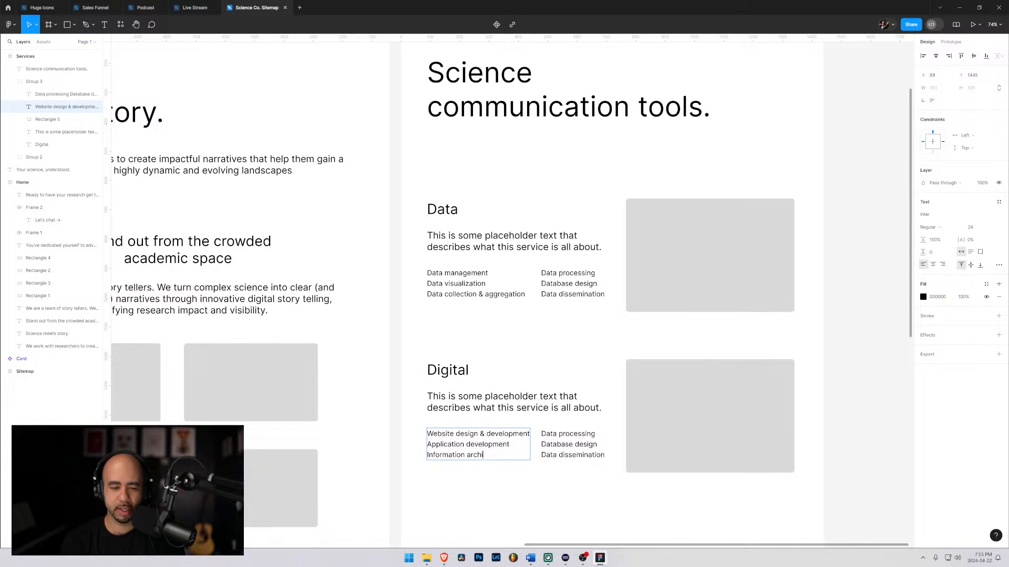
text(tecutre)
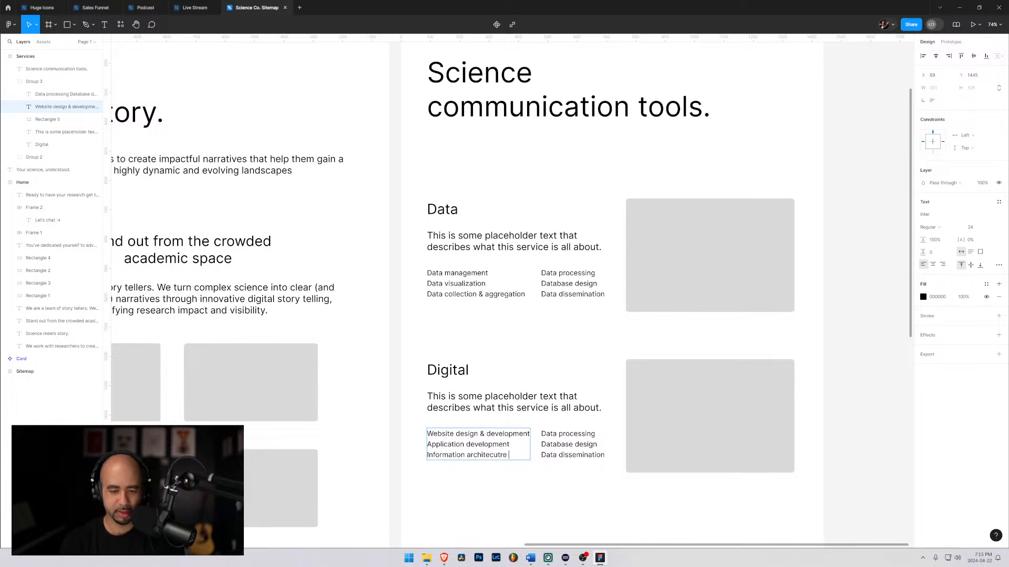
key(BackSpace)
key(BackSpace)
text(ut)
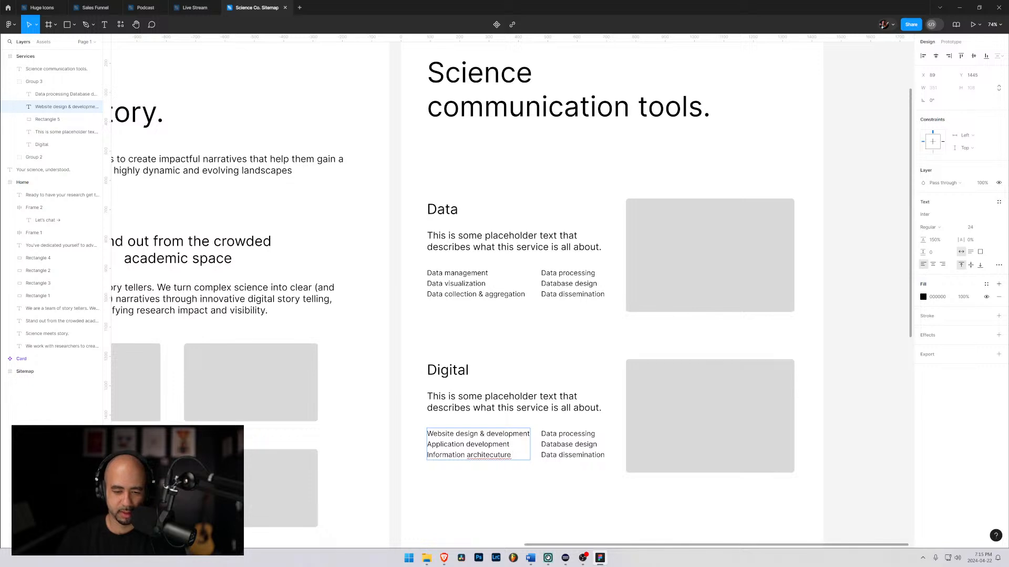
right_click(495, 455)
click(517, 457)
Replace the second service list in the Digital section with "UI/UX"
double_click(570, 444)
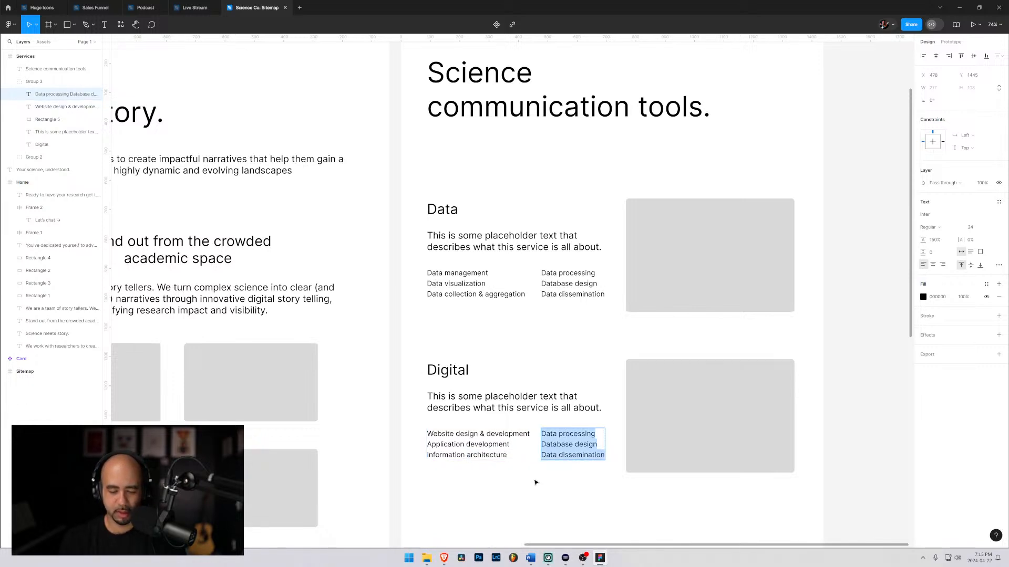
text(UI/)
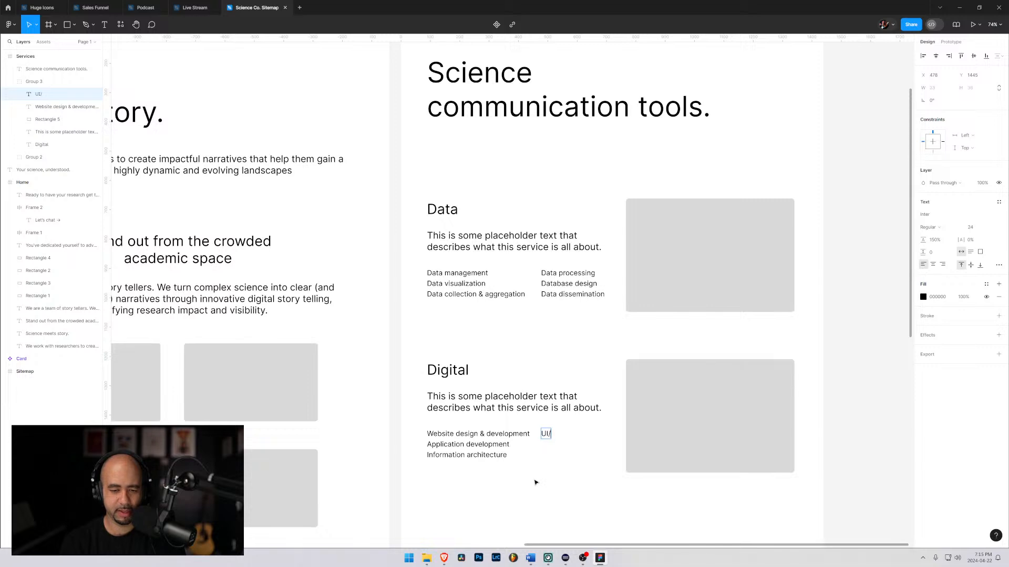
text(UX)
Switch to the Word document, read the remaining services listed under Digital, and move its window off the wireframe
key(alt+Tab)
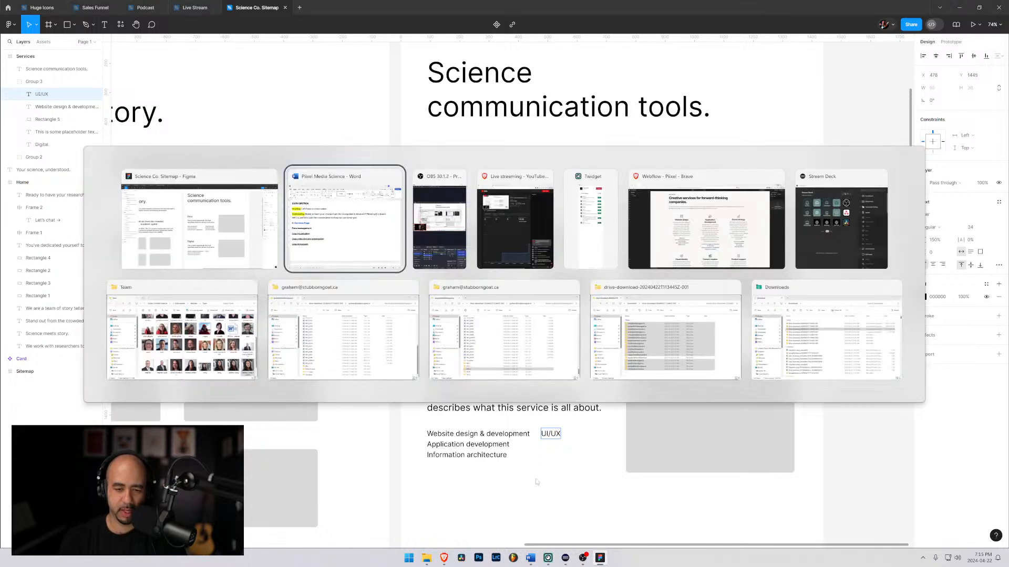
scroll(751, 316, down, 1)
scroll(751, 315, down, 5)
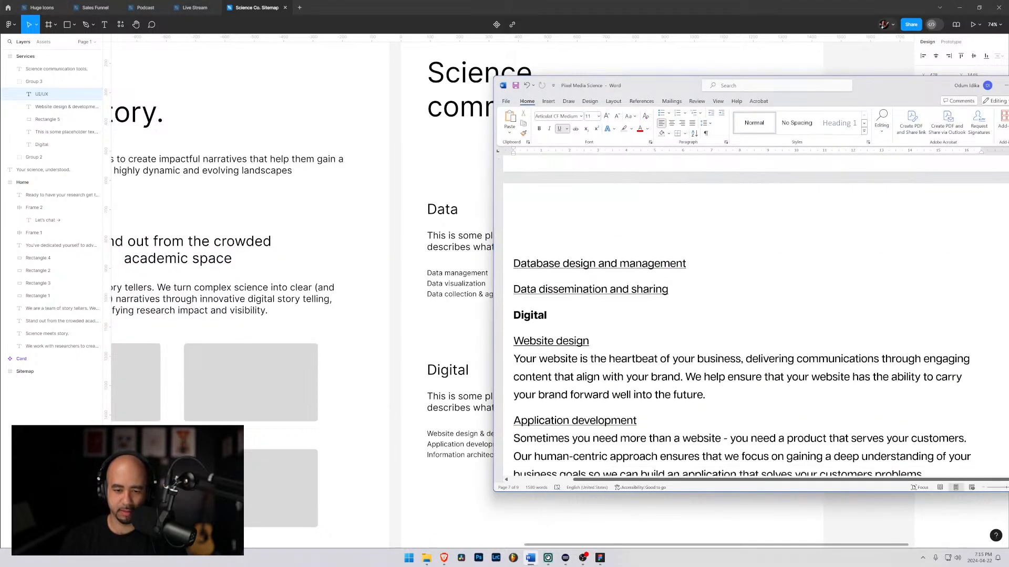
scroll(746, 315, down, 3)
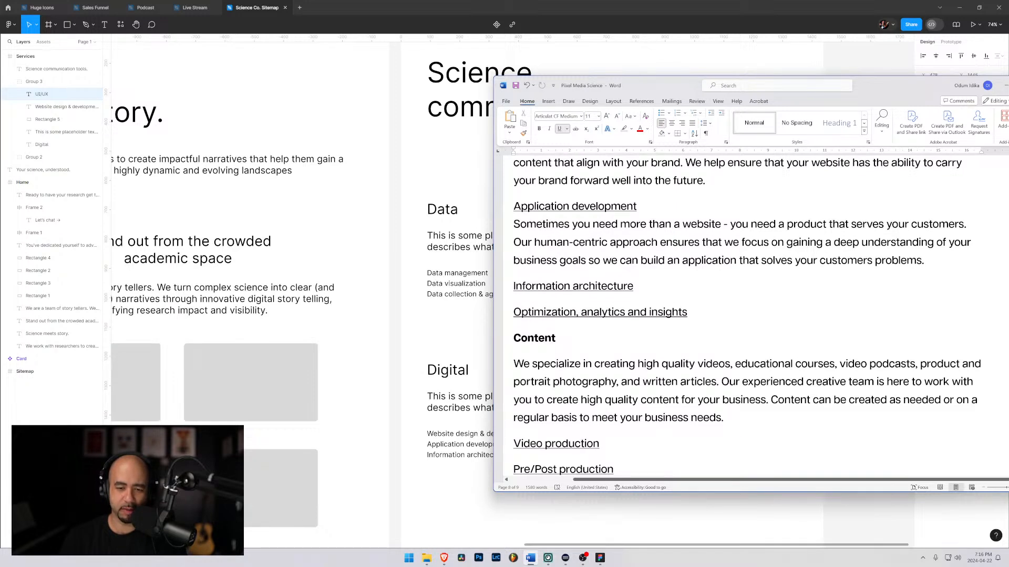
drag(675, 86, 1008, 114)
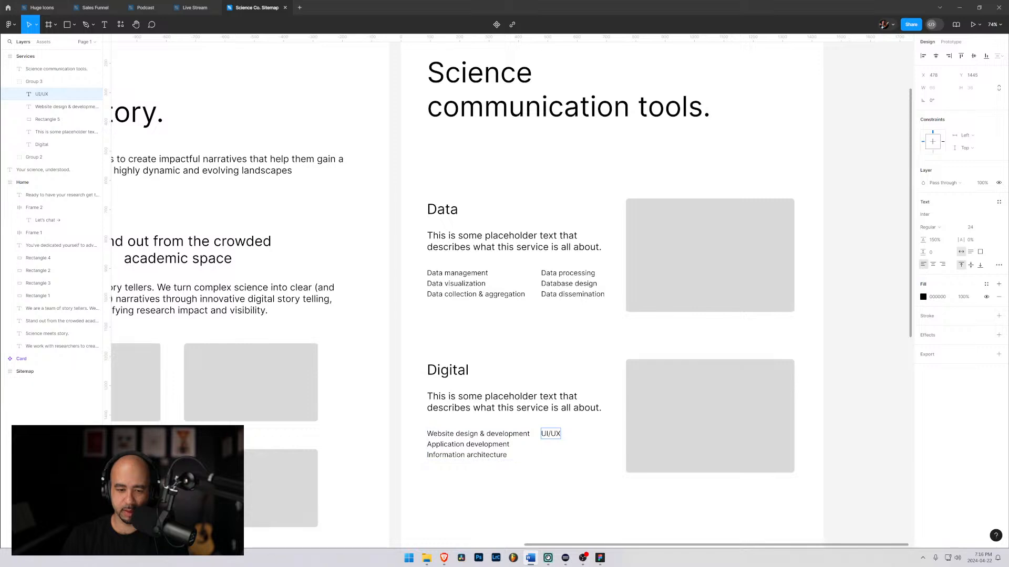
Replace the text of the Digital section's second service list with "Information architecture"
click(551, 433)
key(ctrl+a)
text(Info)
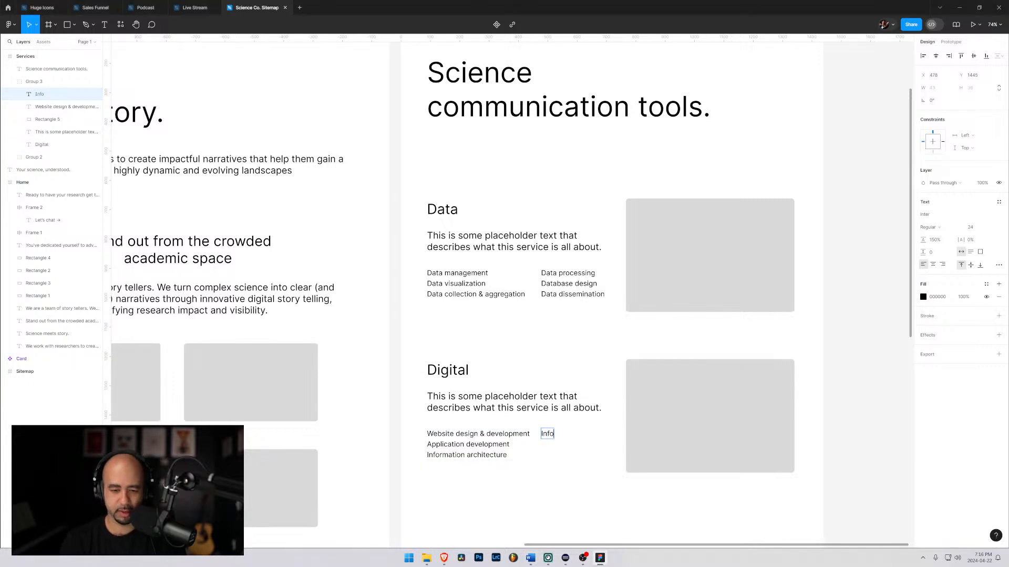
text(rmation a)
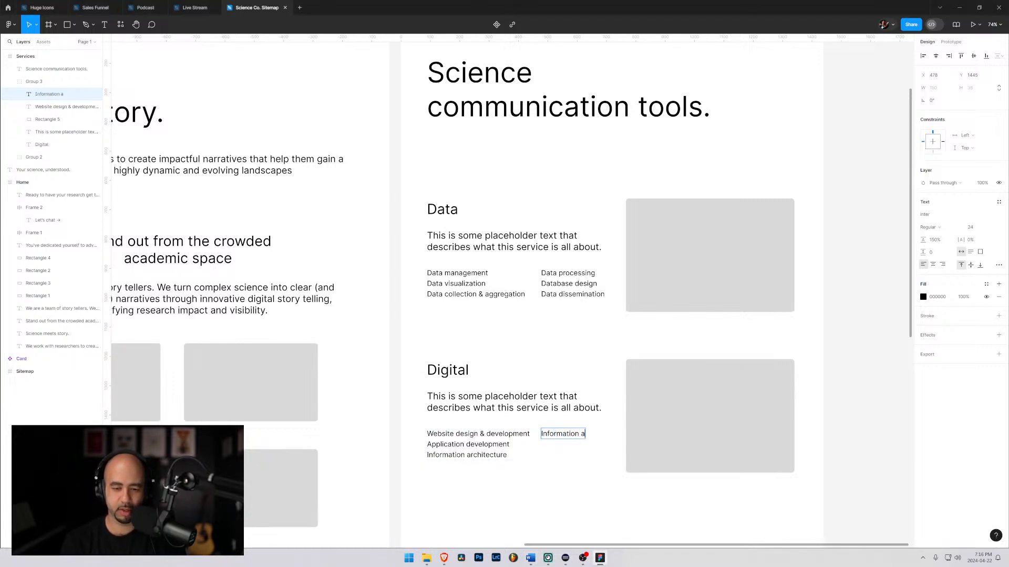
text(rchitecture)
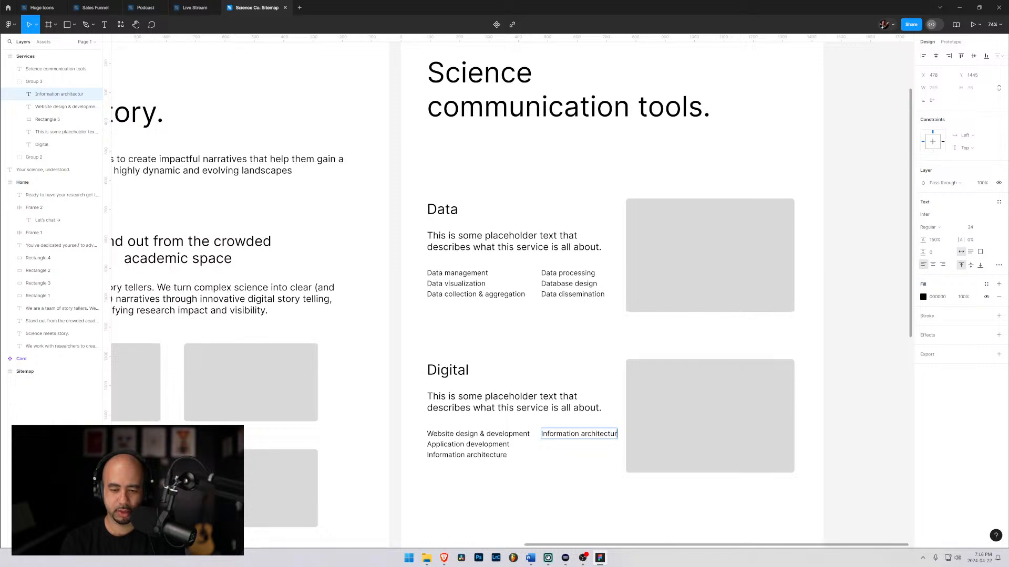
Add "Optimization" as the second line of the Digital section's second list, correcting its spelling
key(Return)
text(Op)
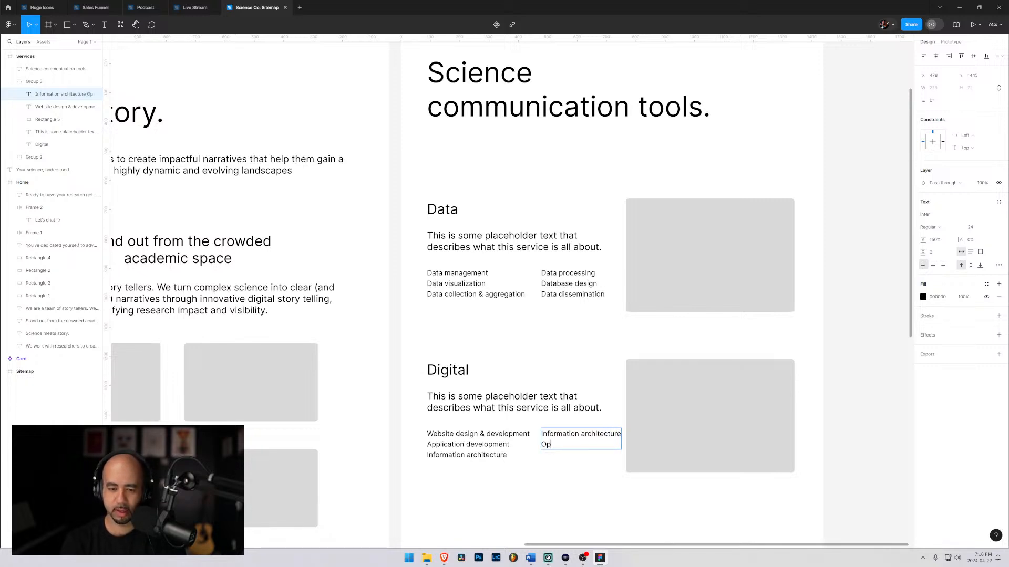
text(timztai)
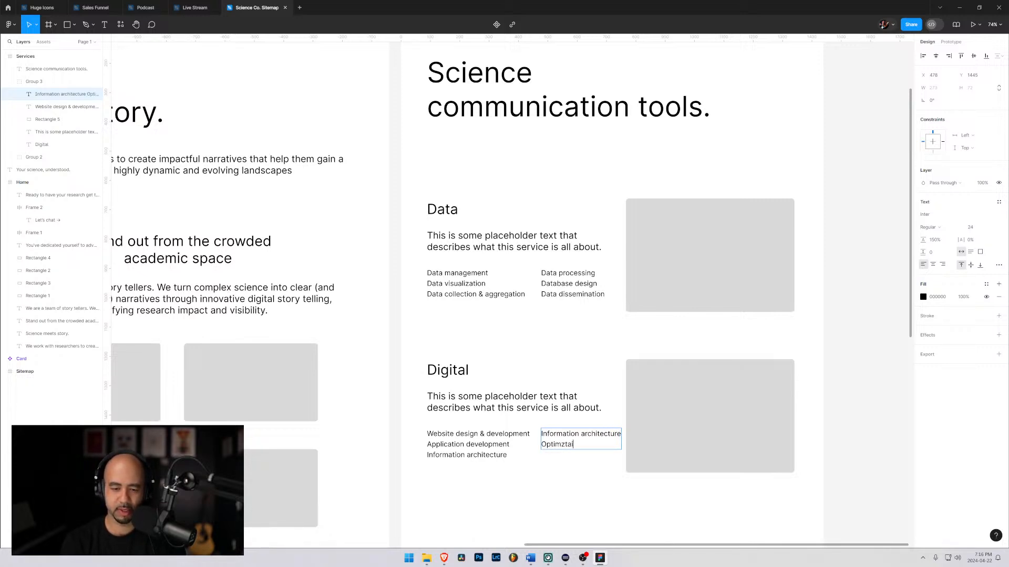
key(BackSpace)
key(BackSpace)
key(BackSpace)
text(ation)
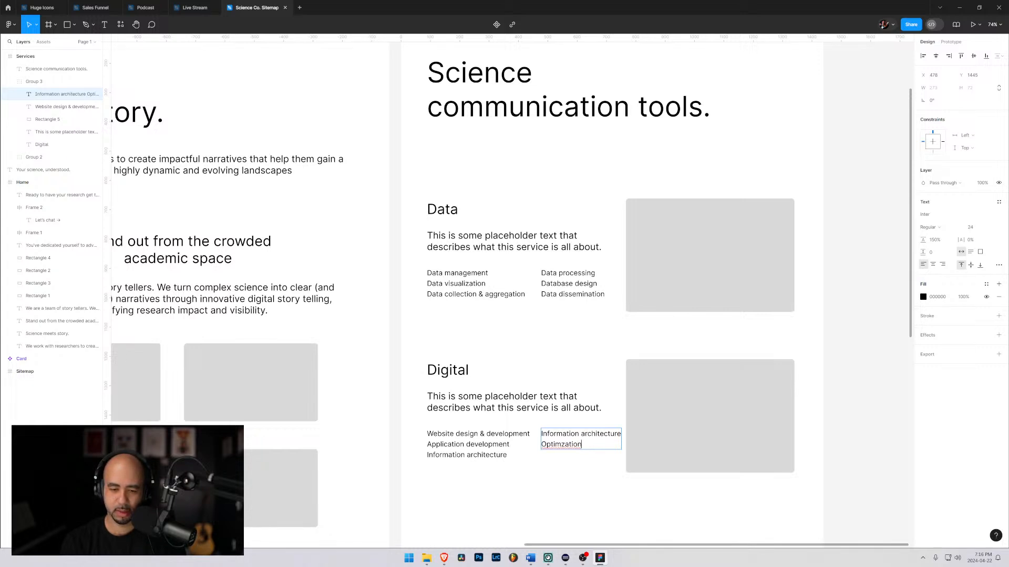
right_click(552, 447)
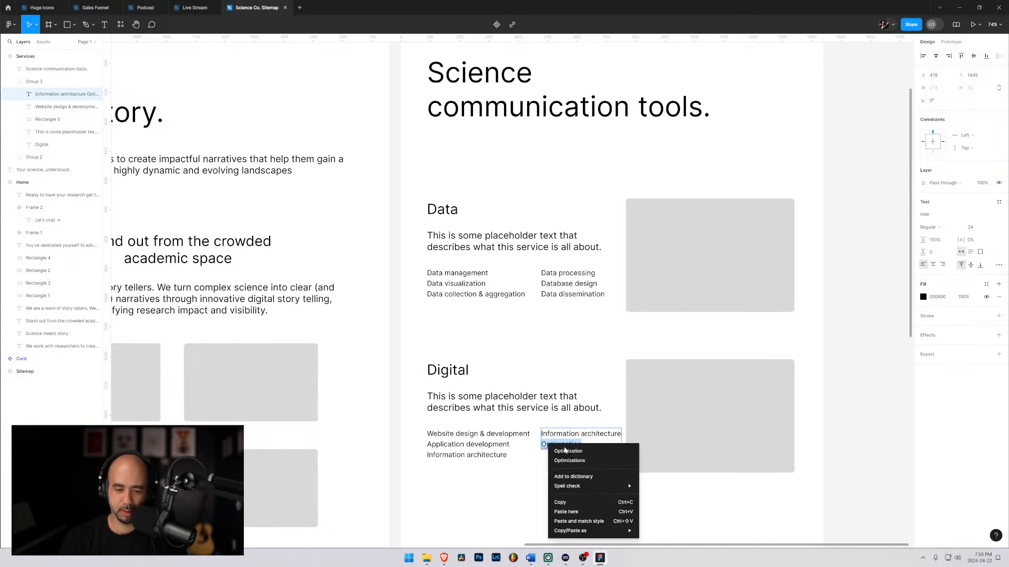
click(560, 455)
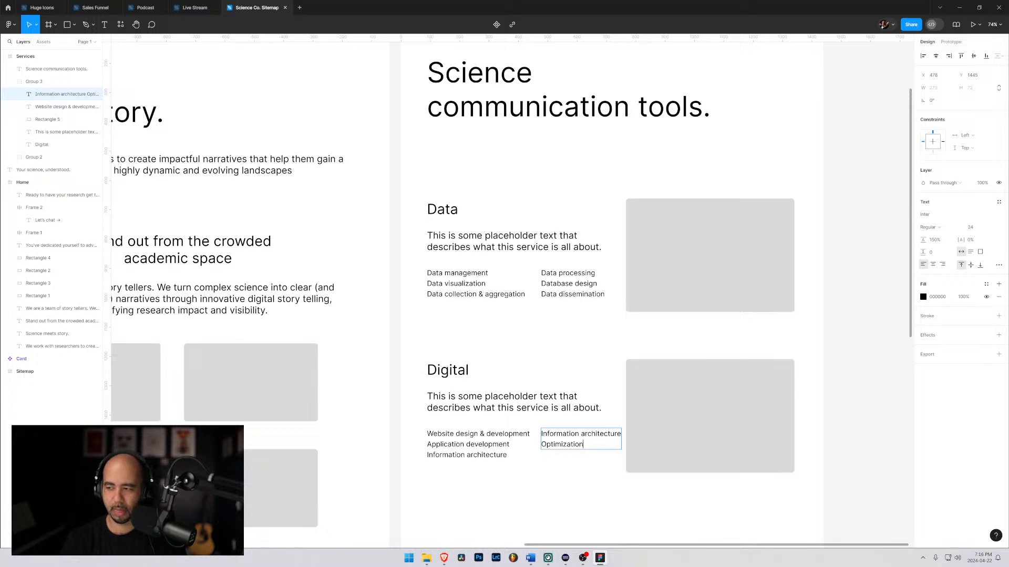
Extend the second line of that list to read "Optimization & analytics"
text(, anal)
key(BackSpace)
key(BackSpace)
key(BackSpace)
key(BackSpace)
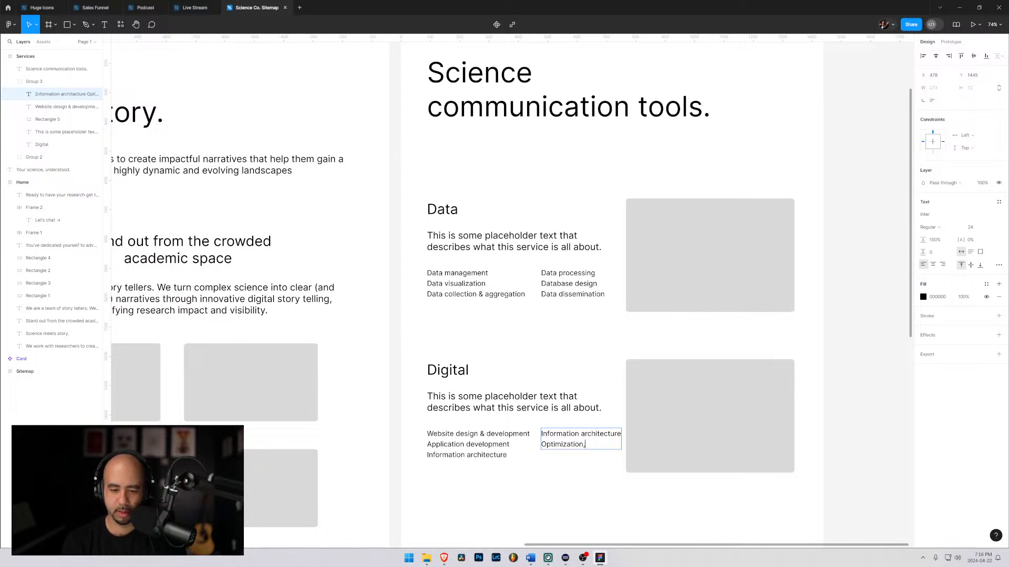
text(& analyti)
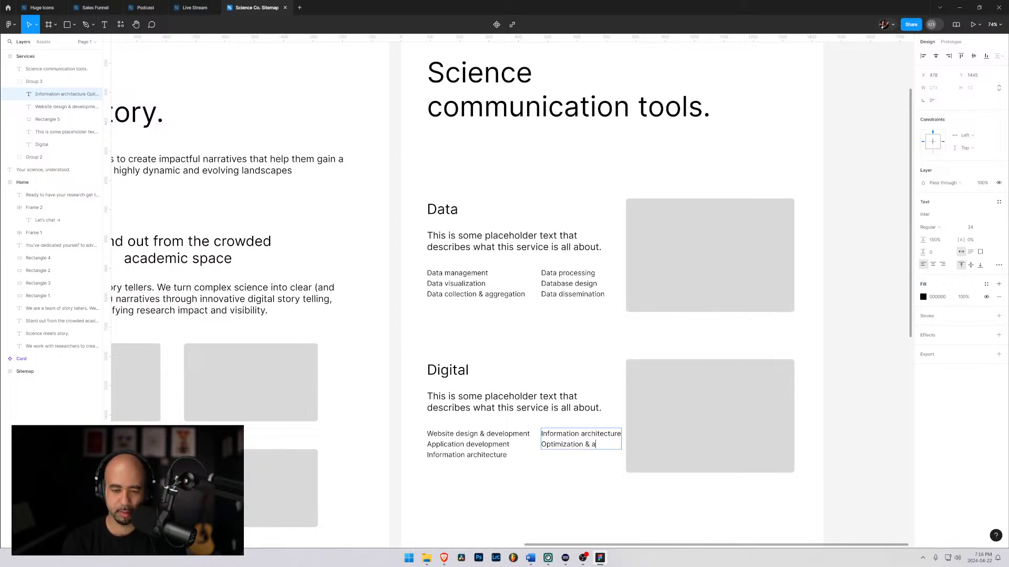
key(BackSpace)
key(BackSpace)
key(BackSpace)
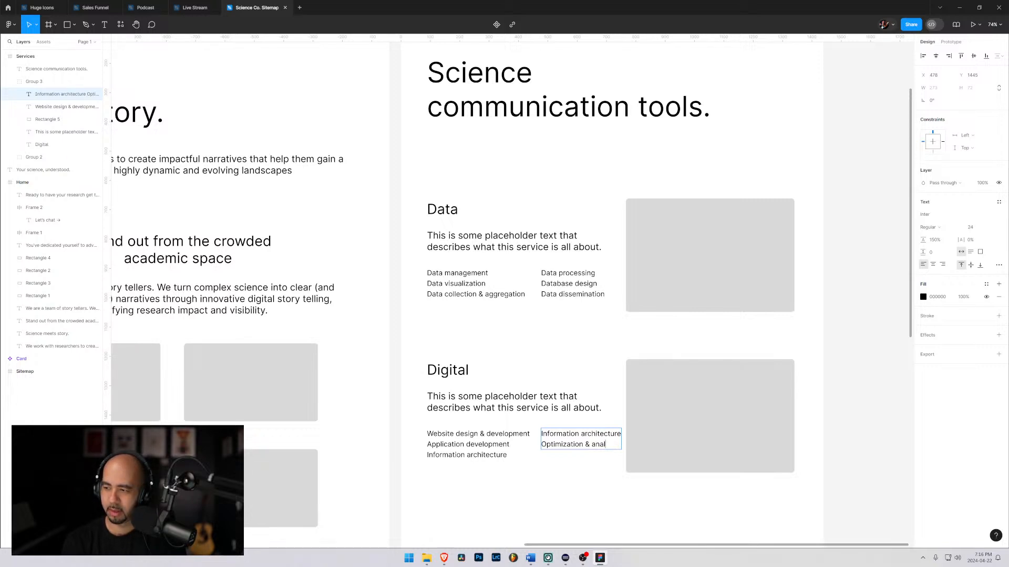
text(ytics)
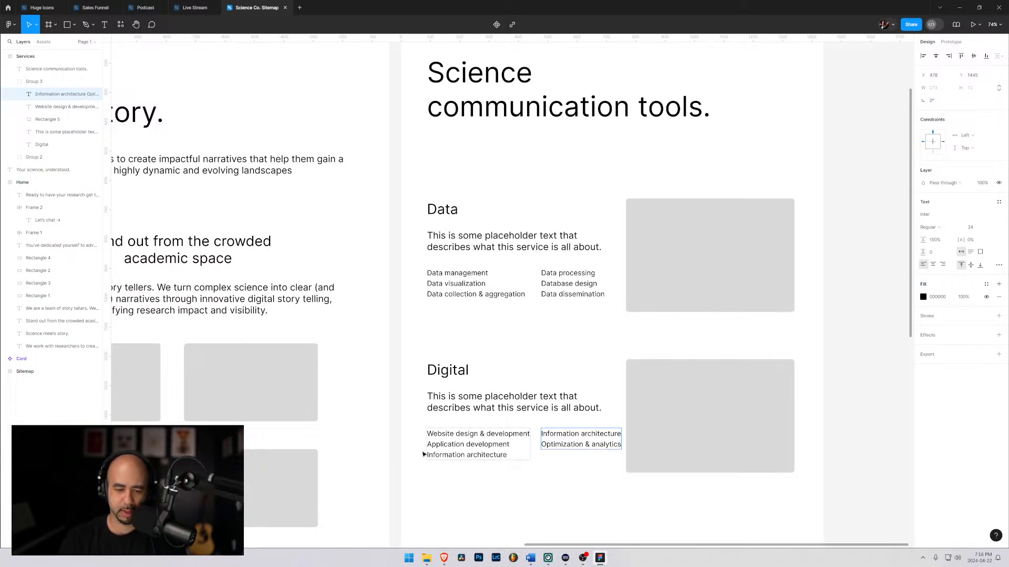
Delete the duplicate "Information architecture" line from the Digital section's first service list
click(461, 455)
triple_click(461, 455)
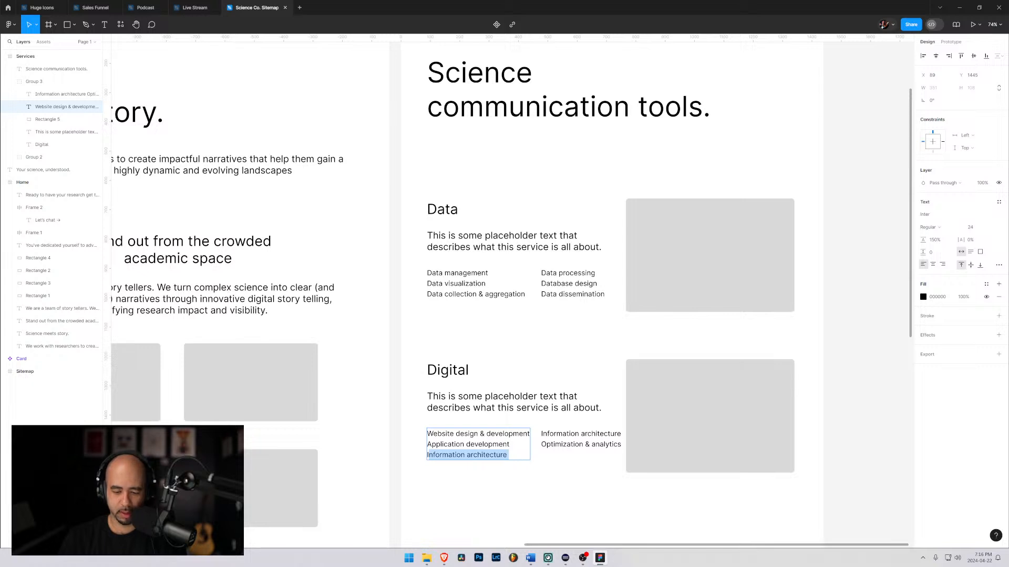
key(BackSpace)
key(BackSpace)
key(Escape)
Extend the Services frame downward to a height of about 3333 to make room for more sections
scroll(469, 345, down, 2)
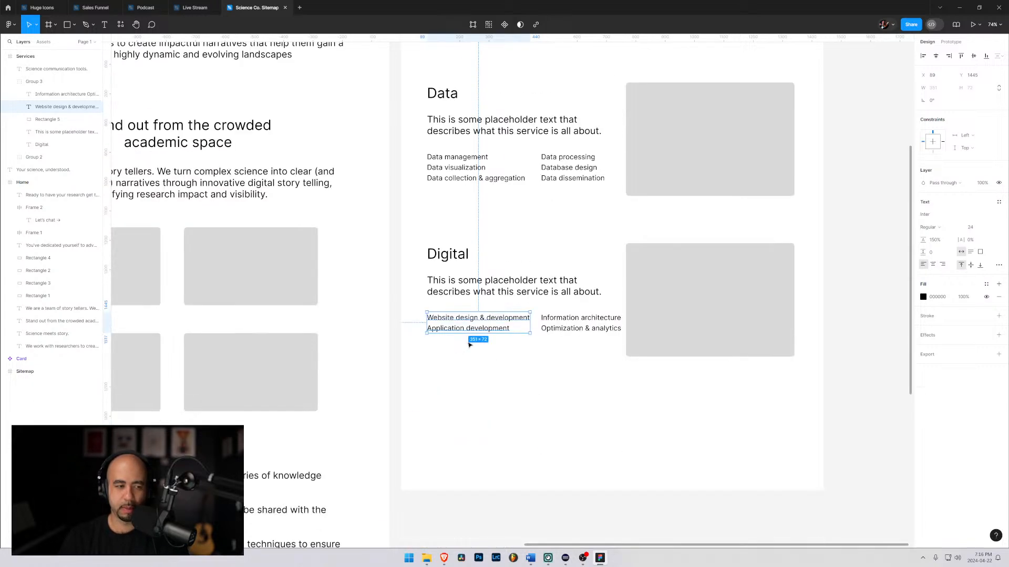
click(32, 81)
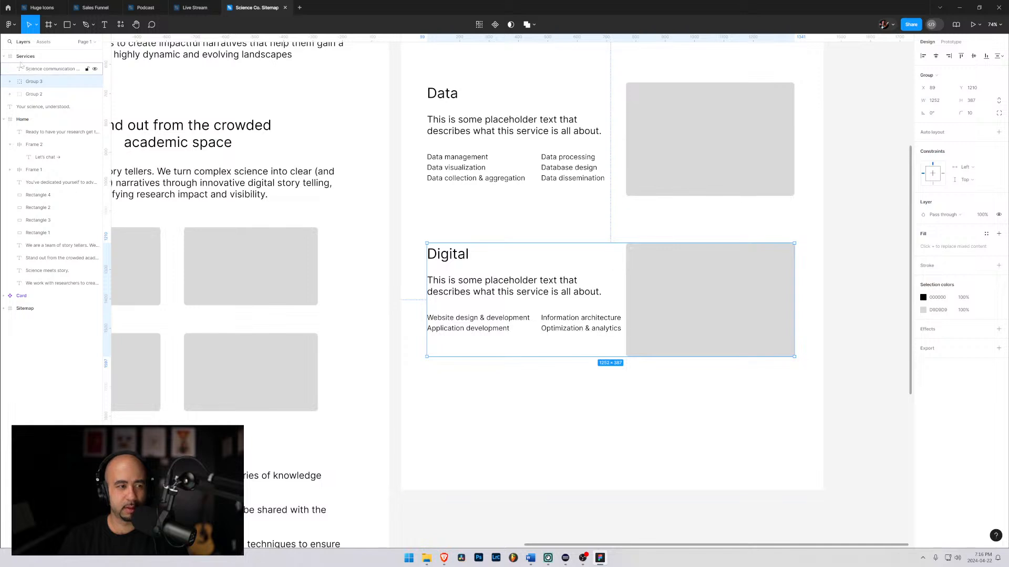
key(Escape)
scroll(427, 239, down, 5)
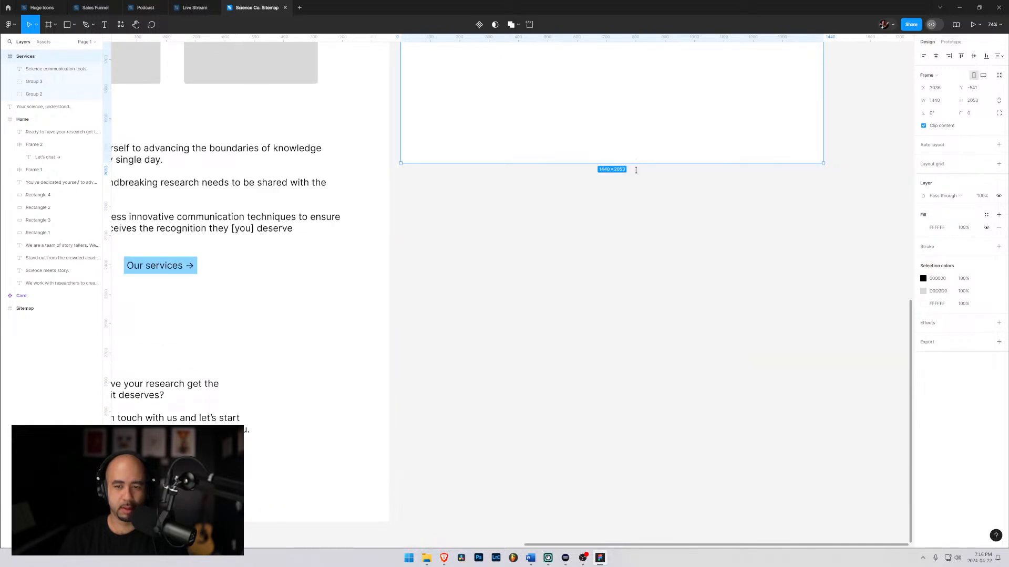
drag(636, 169, 661, 542)
Duplicate the Digital section group and place the copy directly below it at about Y 1801
scroll(586, 348, up, 5)
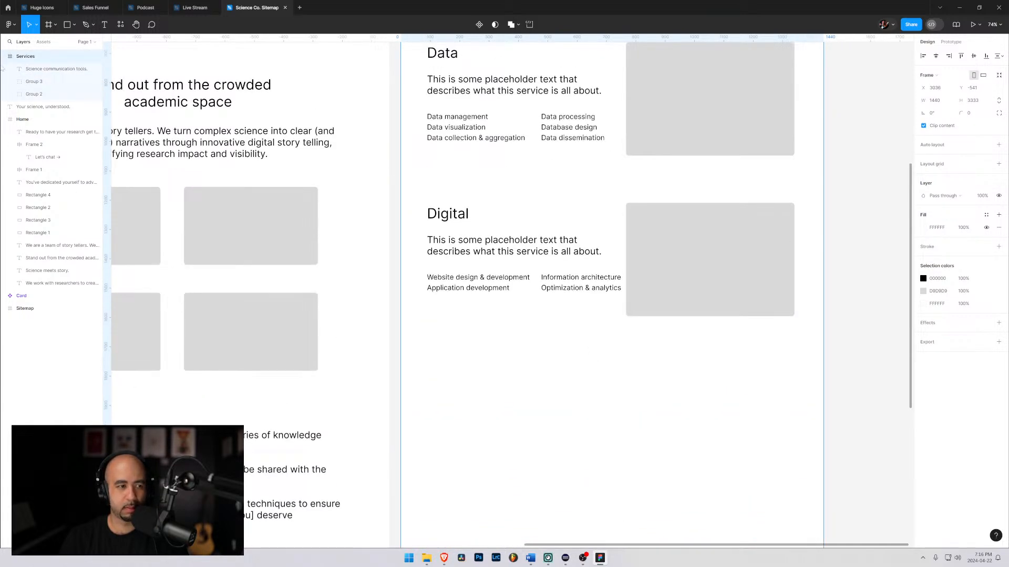
click(31, 82)
drag(572, 263, 569, 438)
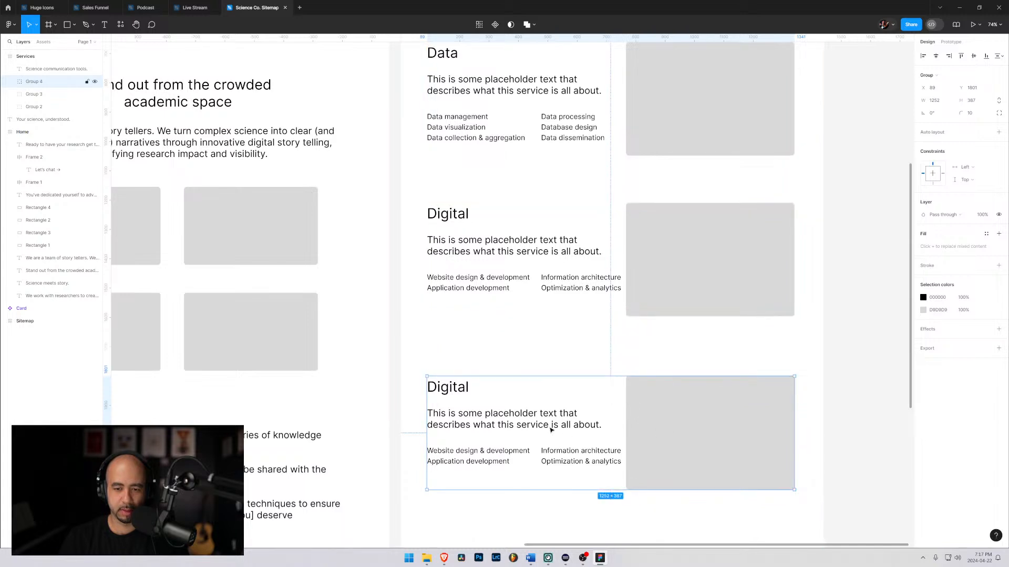
Change the heading of the duplicated section to "Content"
double_click(455, 388)
double_click(455, 388)
text(Conte)
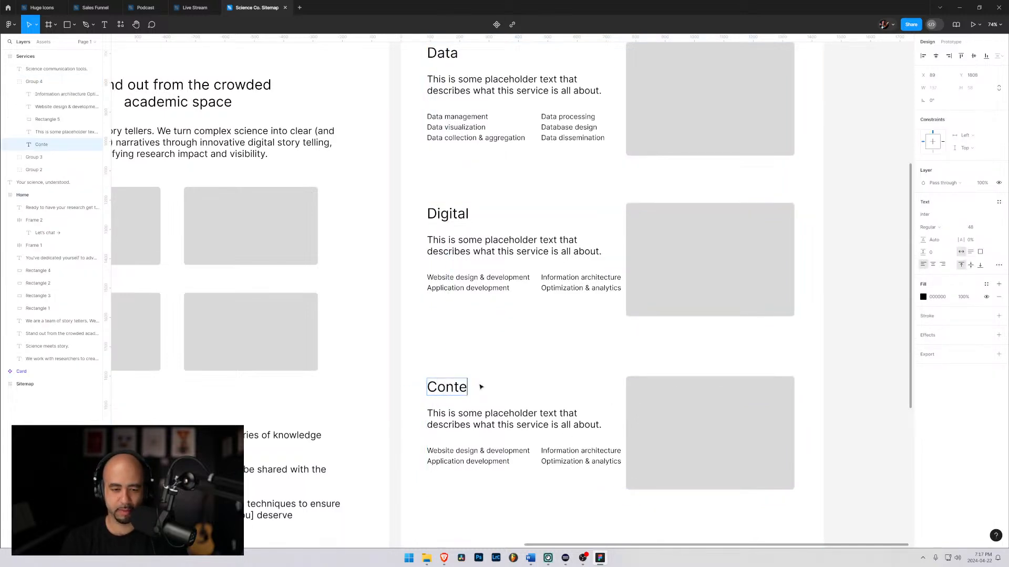
text(nt)
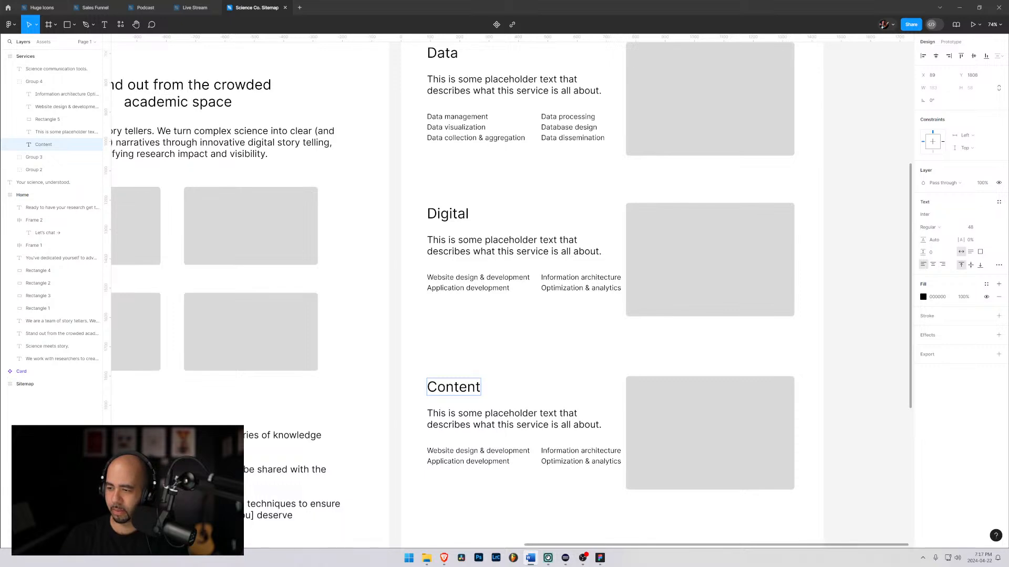
Bring up the Word document, read the Content description and its list of services, and move the window away again
drag(1008, 168, 805, 98)
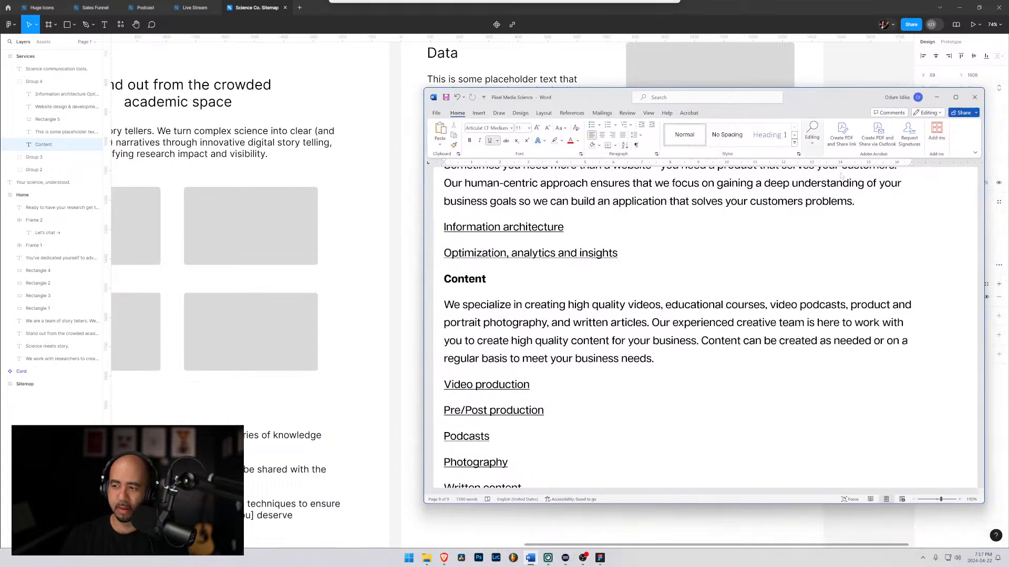
drag(443, 305, 652, 368)
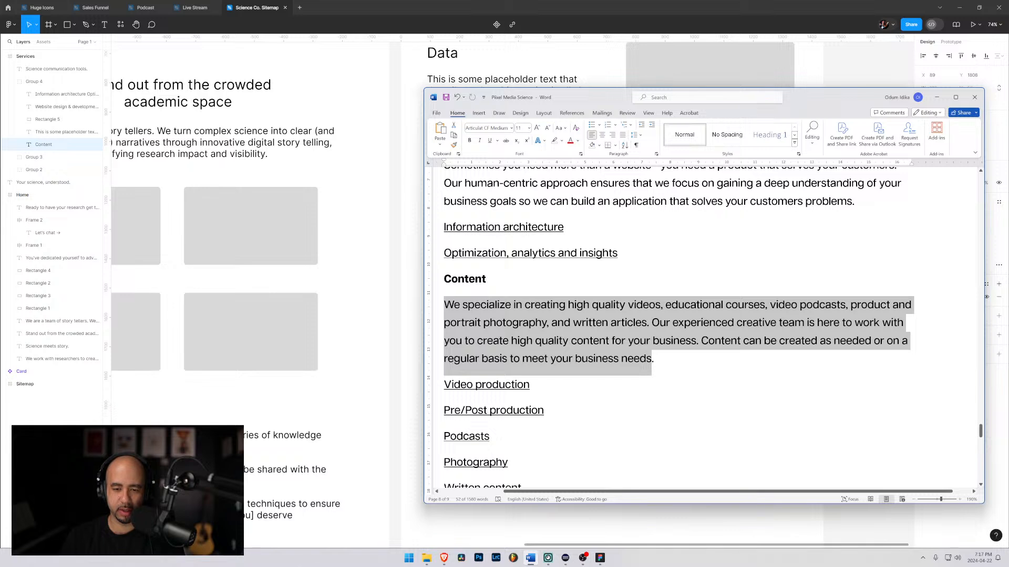
scroll(549, 344, down, 3)
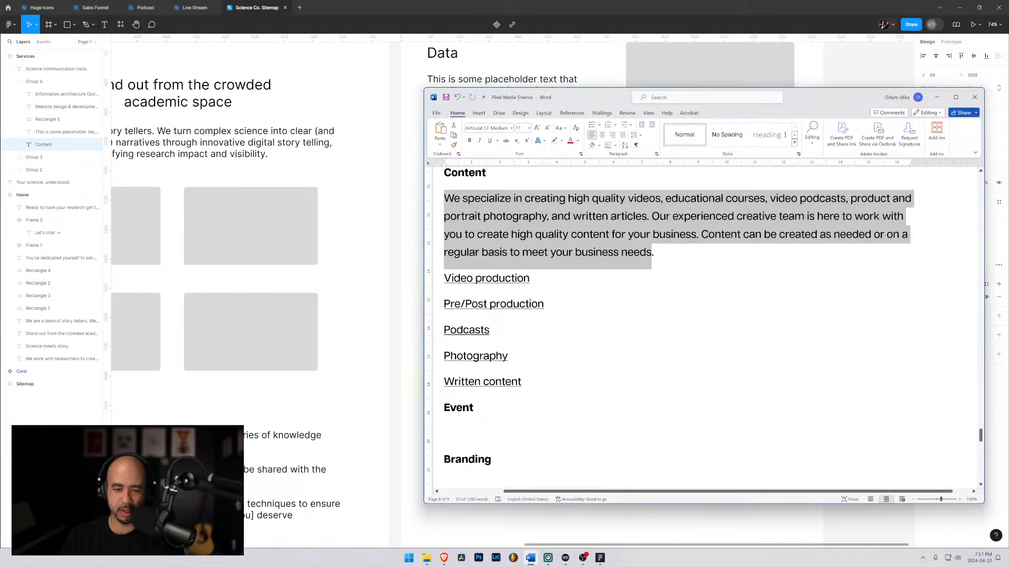
scroll(677, 326, up, 2)
scroll(678, 326, down, 2)
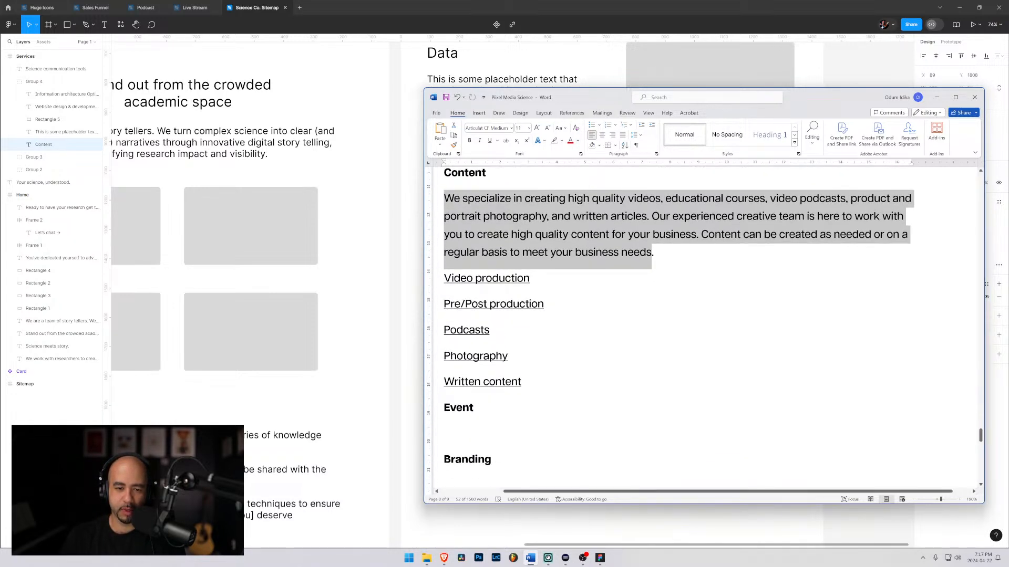
drag(570, 97, 1008, 136)
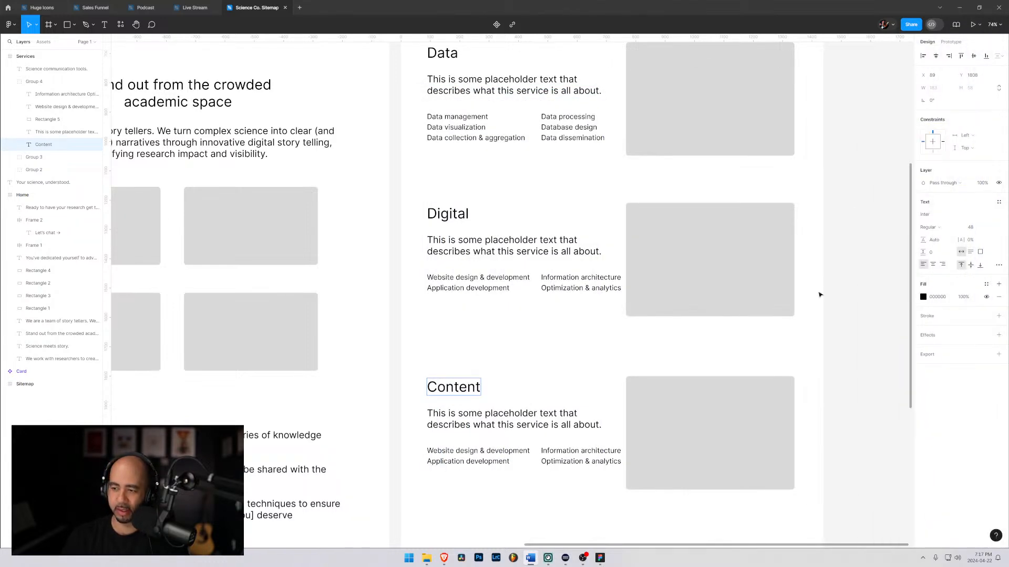
Replace the first service column of the Content section with the entry "Video production"
click(473, 418)
double_click(445, 461)
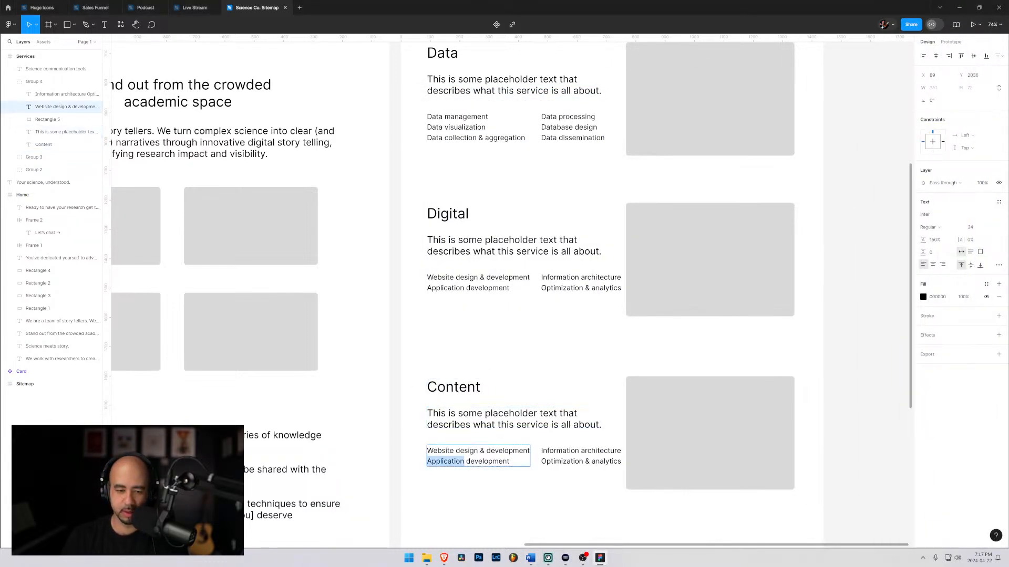
key(ctrl+a)
text(Vid)
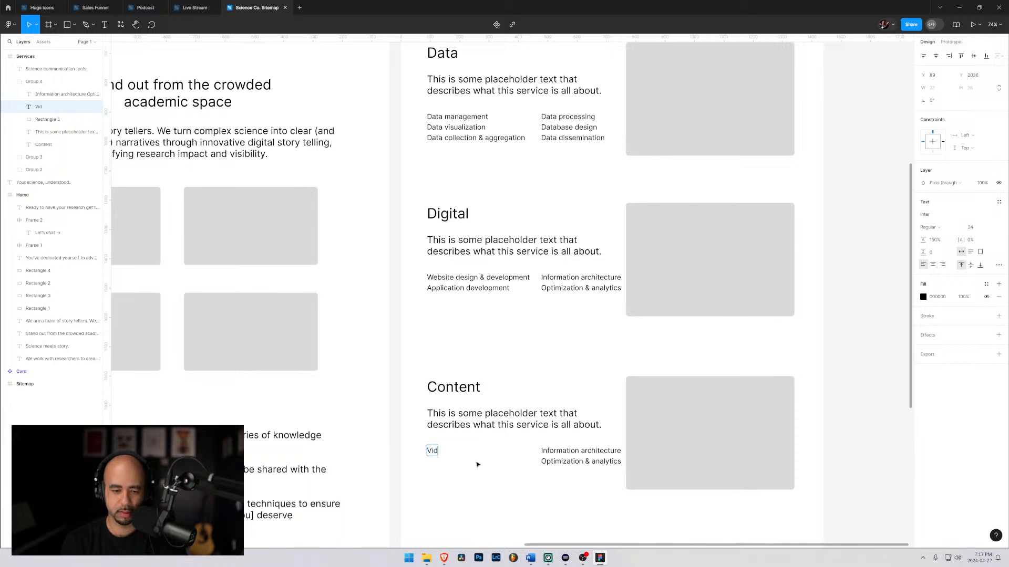
text(eo production)
Add "Pre and post production" and "Podcasts" on new lines below "Video production" in the Content section
key(Return)
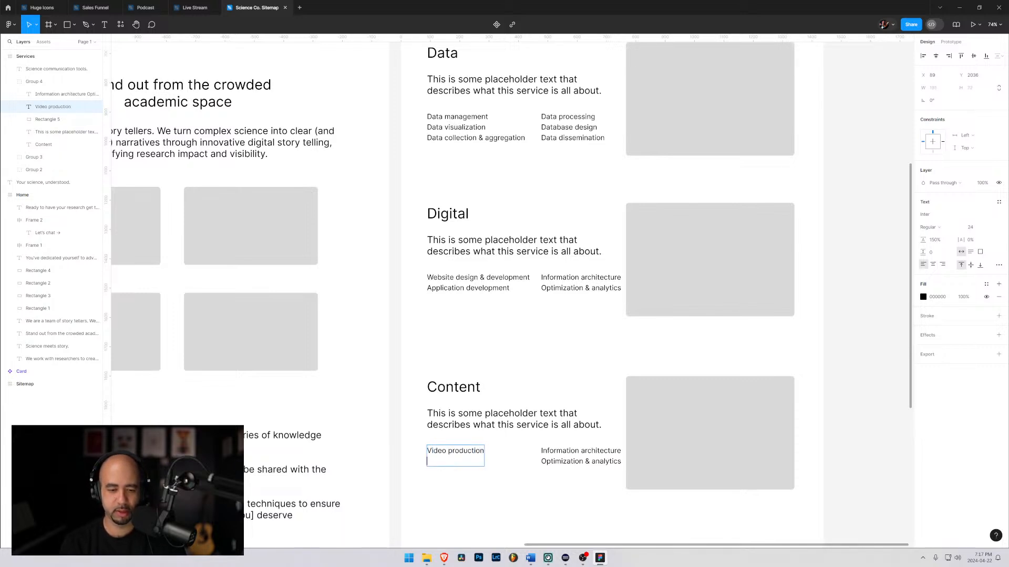
text(Pre-)
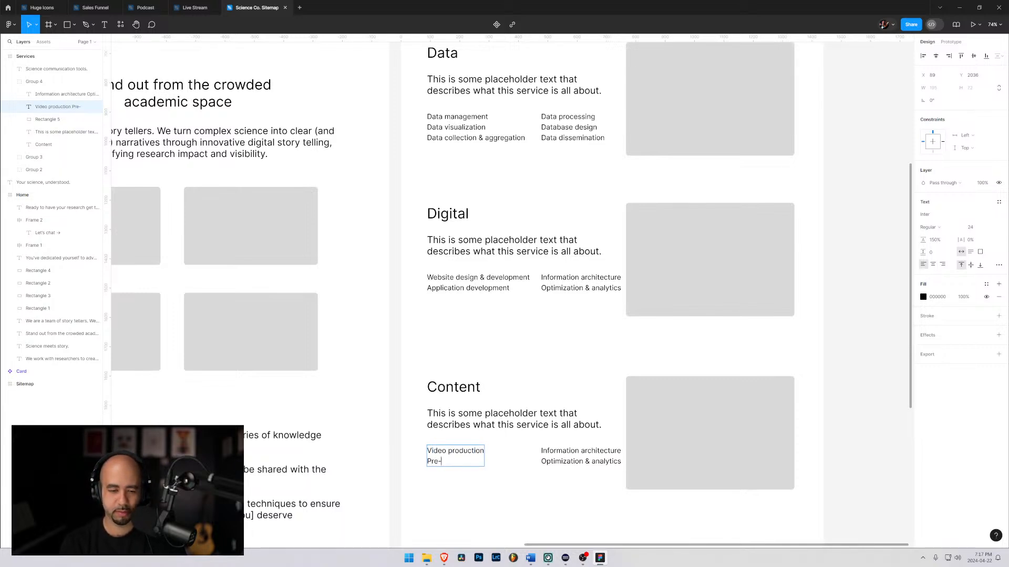
key(BackSpace)
text(/post p)
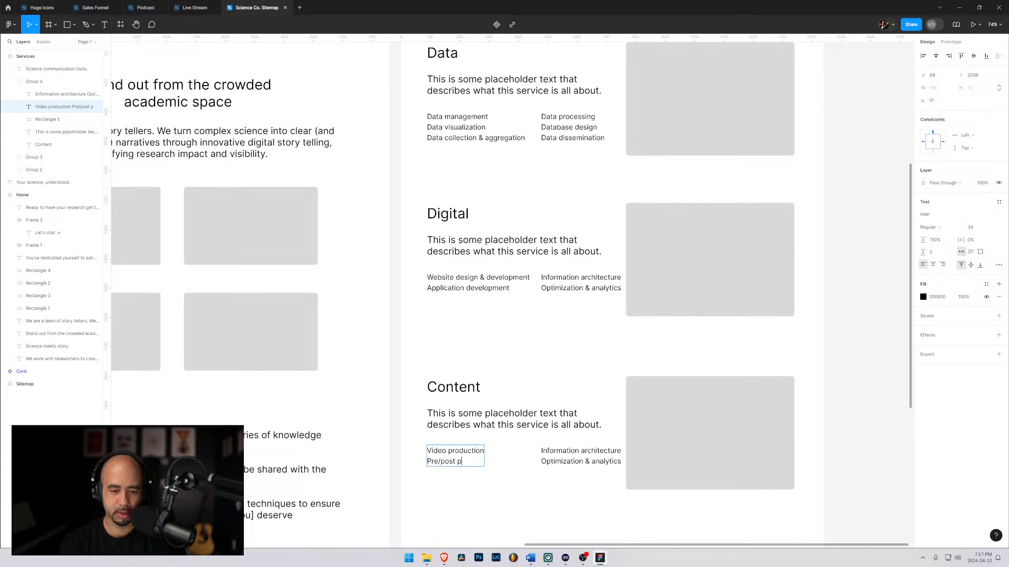
key(BackSpace)
key(BackSpace)
key(BackSpace)
key(BackSpace)
text(and post production)
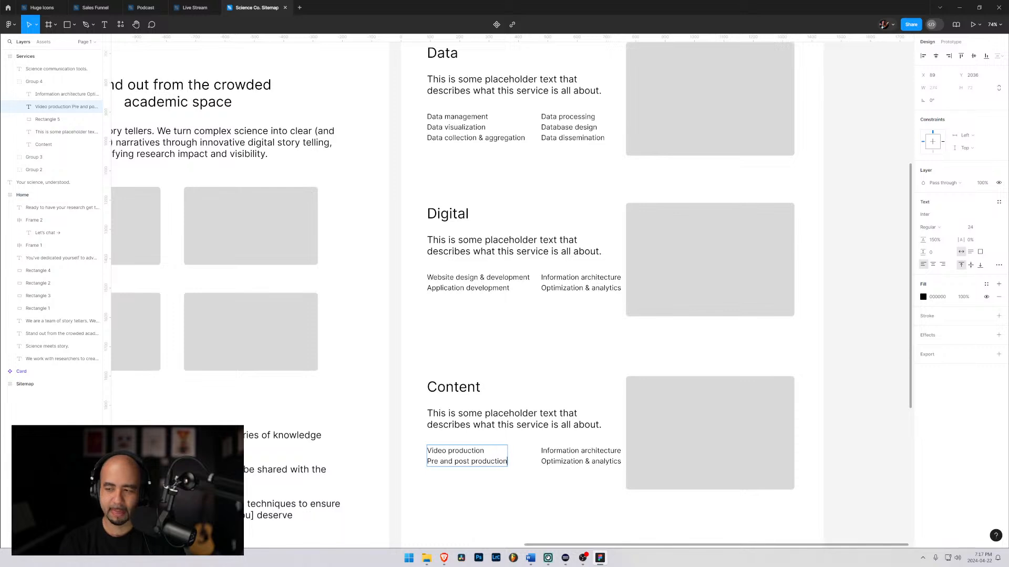
key(Return)
text(Podca)
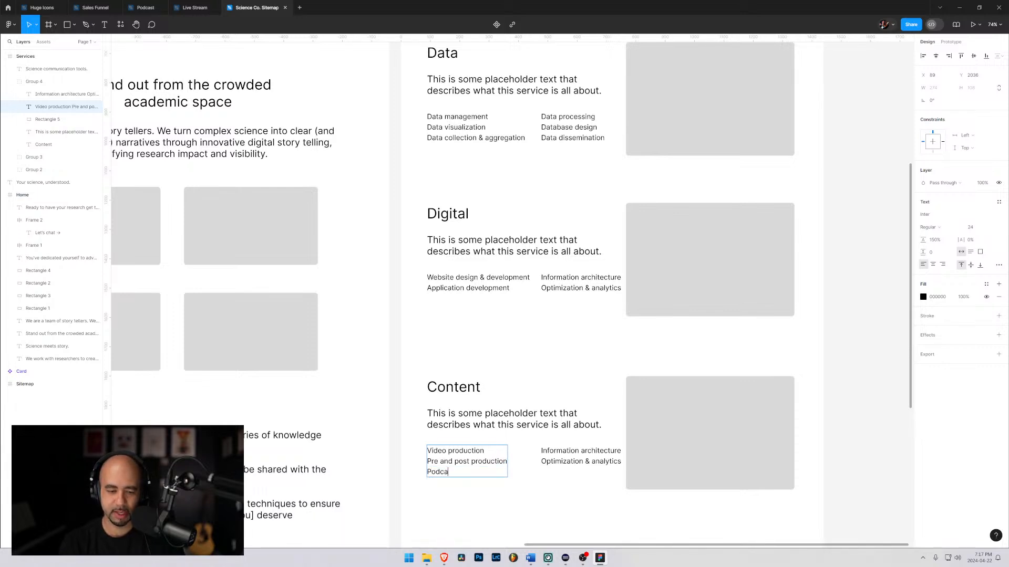
text(sts)
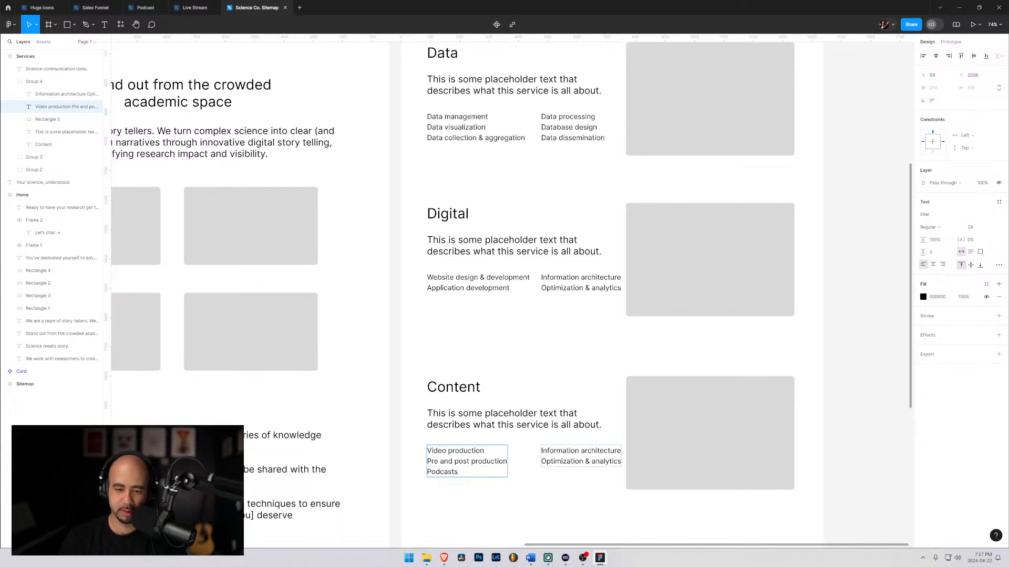
Replace the second service column of the Content section with the entry "Photography"
double_click(567, 456)
text(Photogrpah)
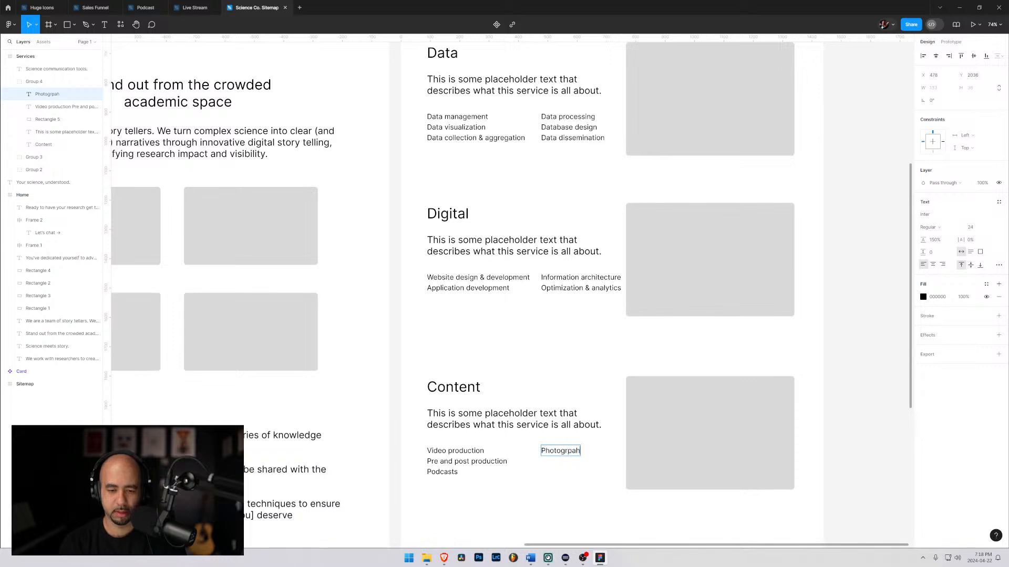
key(BackSpace)
key(BackSpace)
key(BackSpace)
key(BackSpace)
text(raphy)
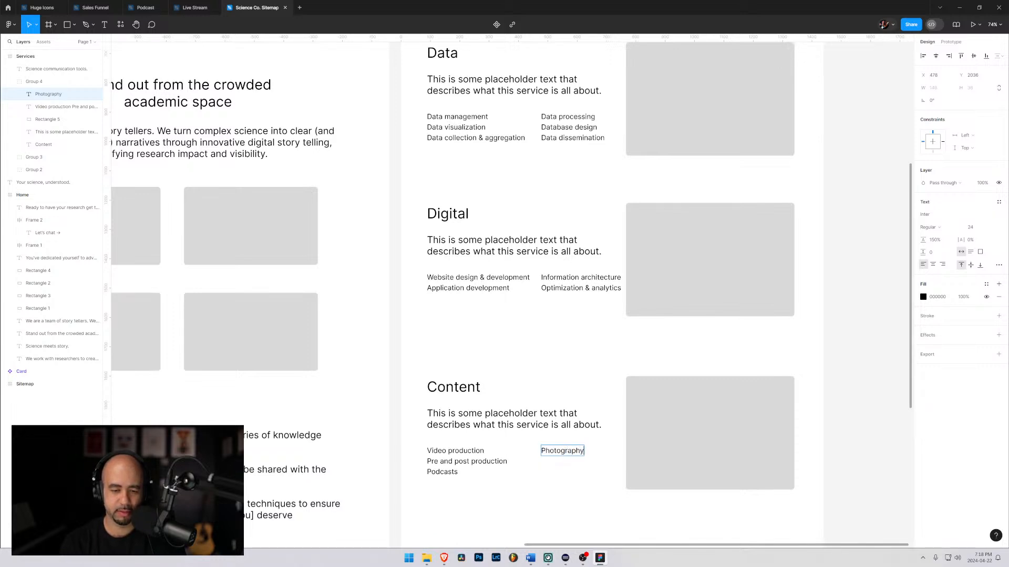
Add "Written content" and "Social media" on new lines below "Photography", then deselect the text
key(Return)
text(Written content)
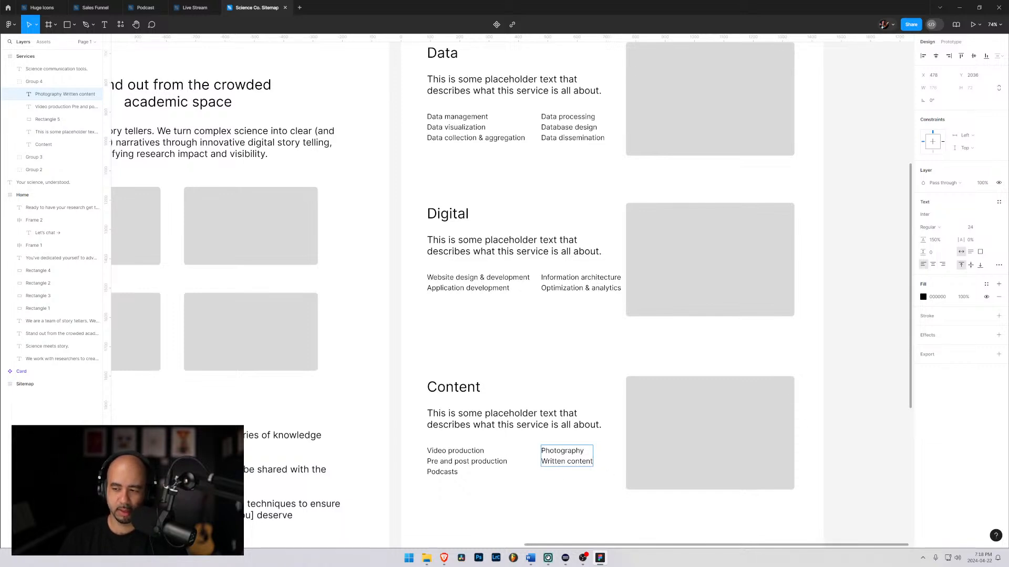
key(Return)
text(Social )
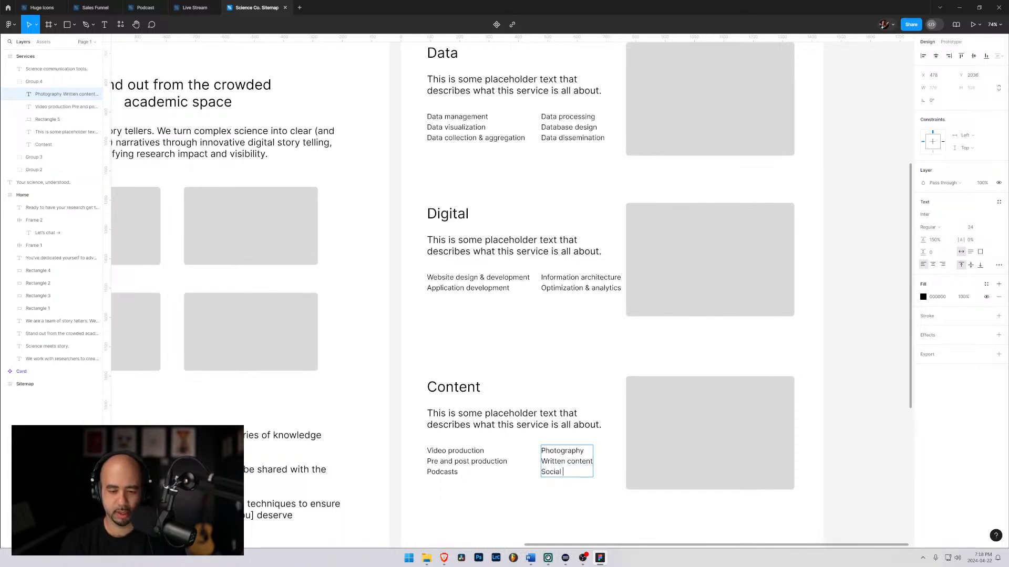
text(media)
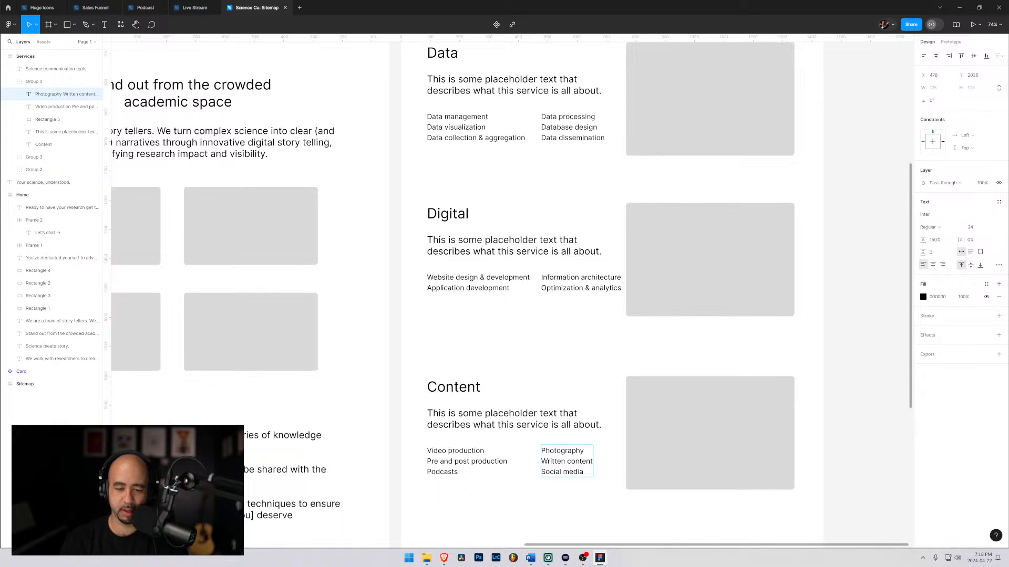
key(Escape)
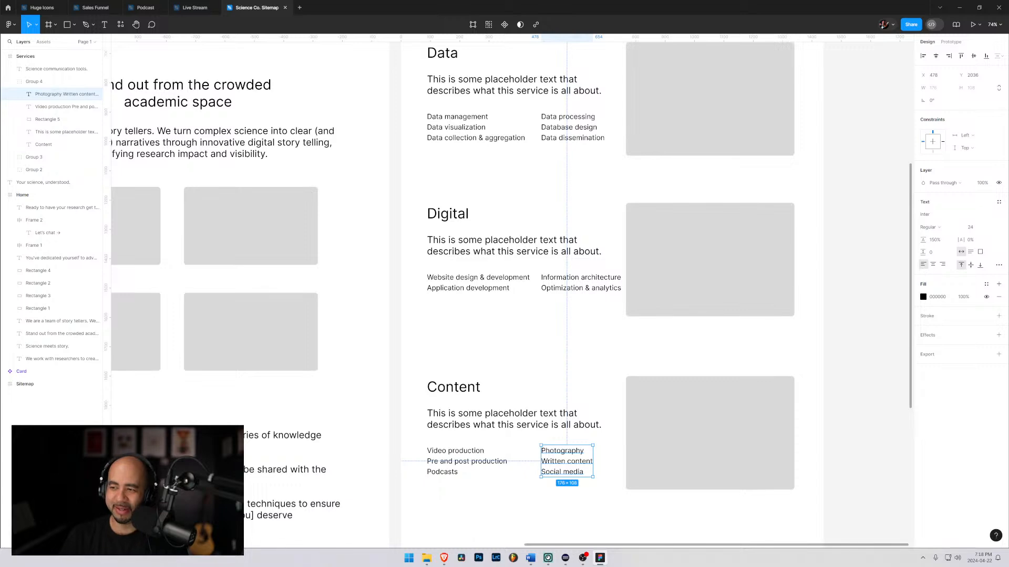
click(552, 372)
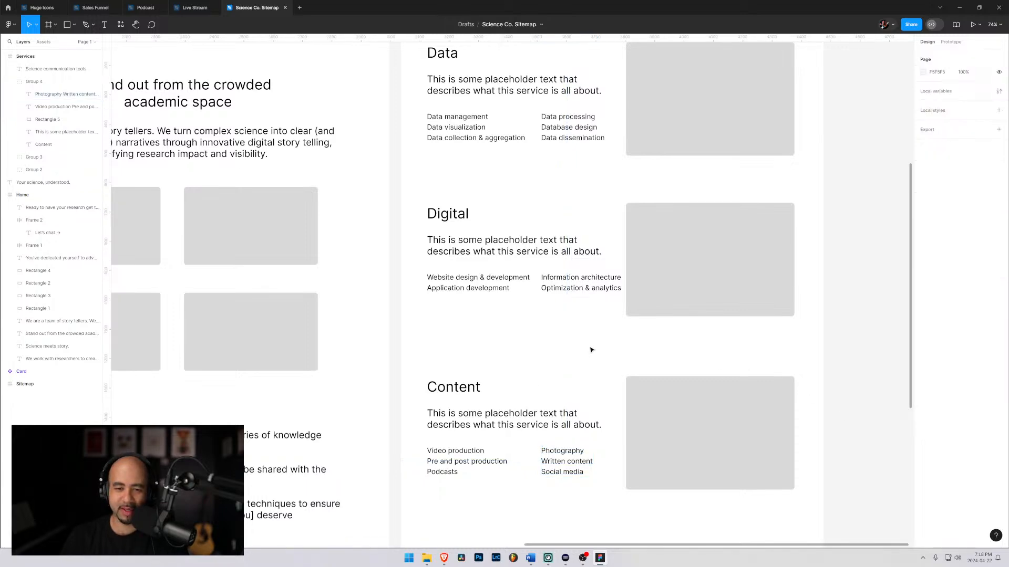
Review the Services page from its headline through the Data, Digital and Content sections
scroll(590, 349, up, 5)
scroll(593, 347, up, 2)
scroll(593, 347, down, 7)
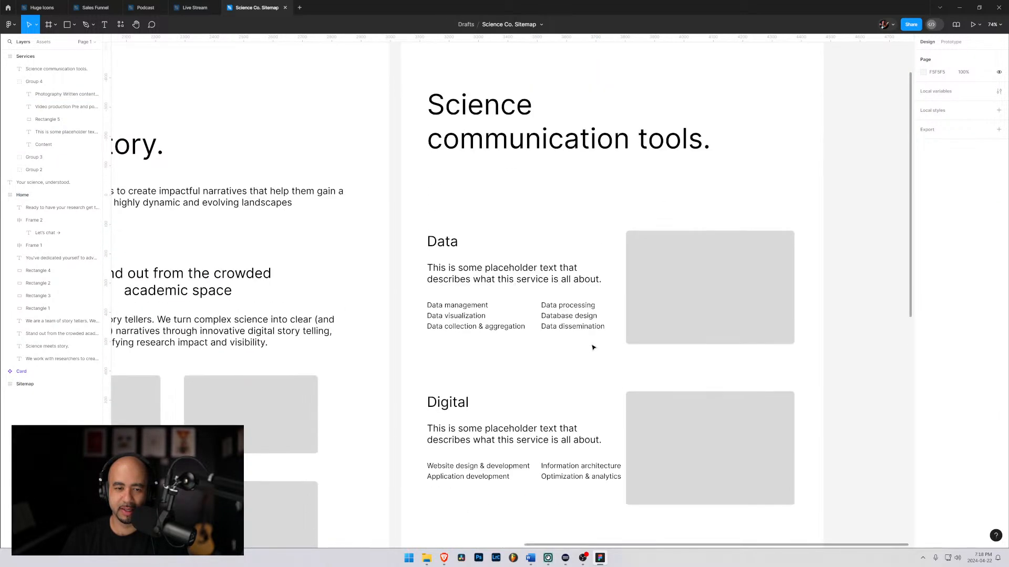
scroll(525, 260, up, 5)
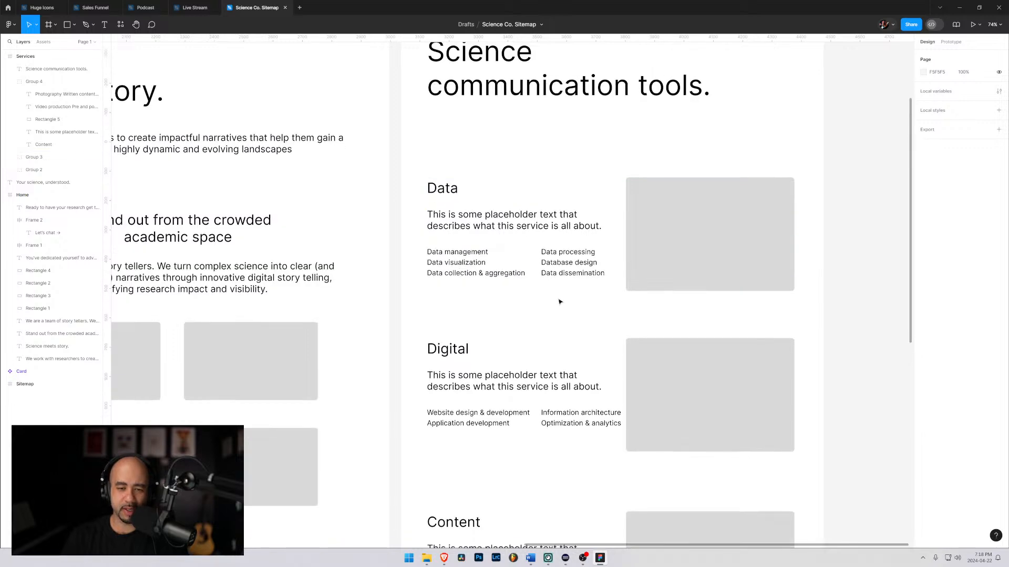
scroll(523, 313, down, 2)
scroll(524, 312, down, 3)
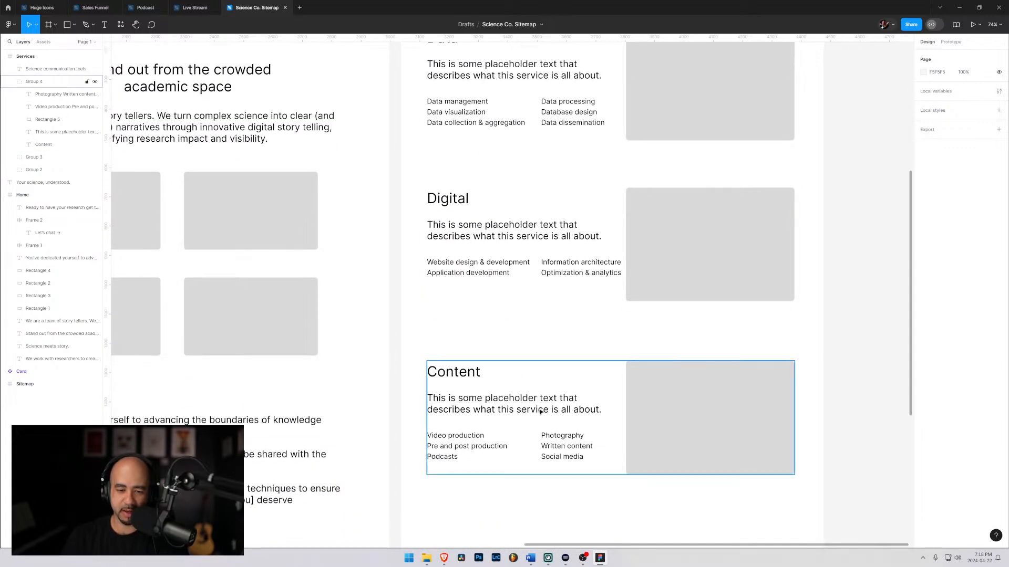
scroll(596, 420, up, 1)
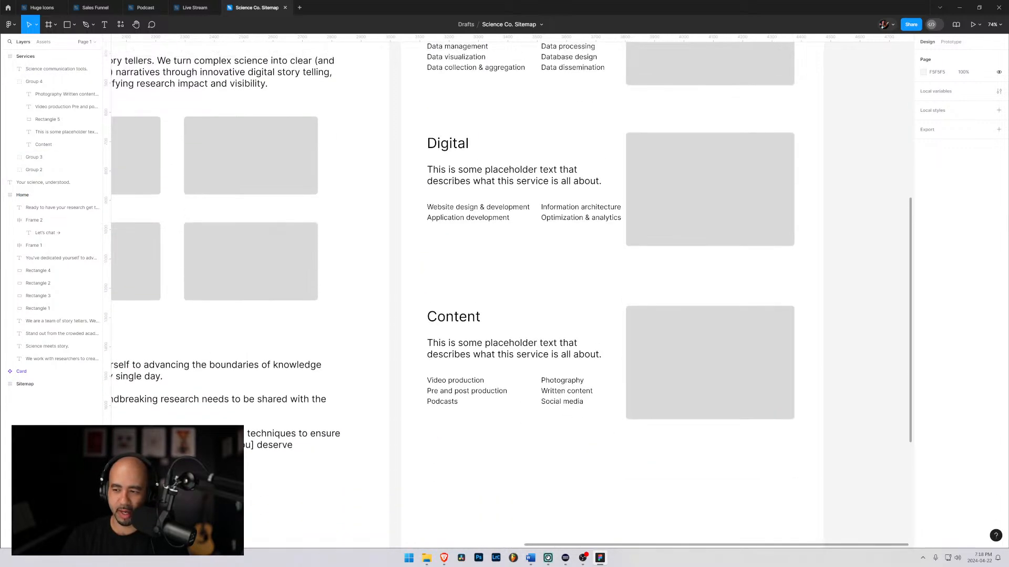
Bring up the Word document, look back through its Content, Digital and Data copy, and move the window away again
key(alt+Tab)
drag(530, 145, 587, 110)
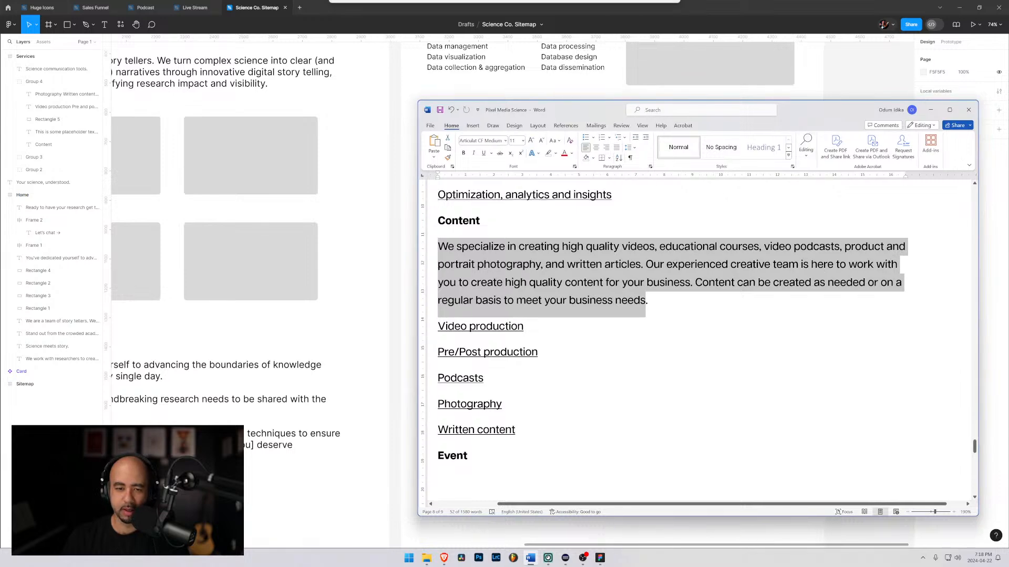
click(683, 305)
scroll(683, 305, up, 2)
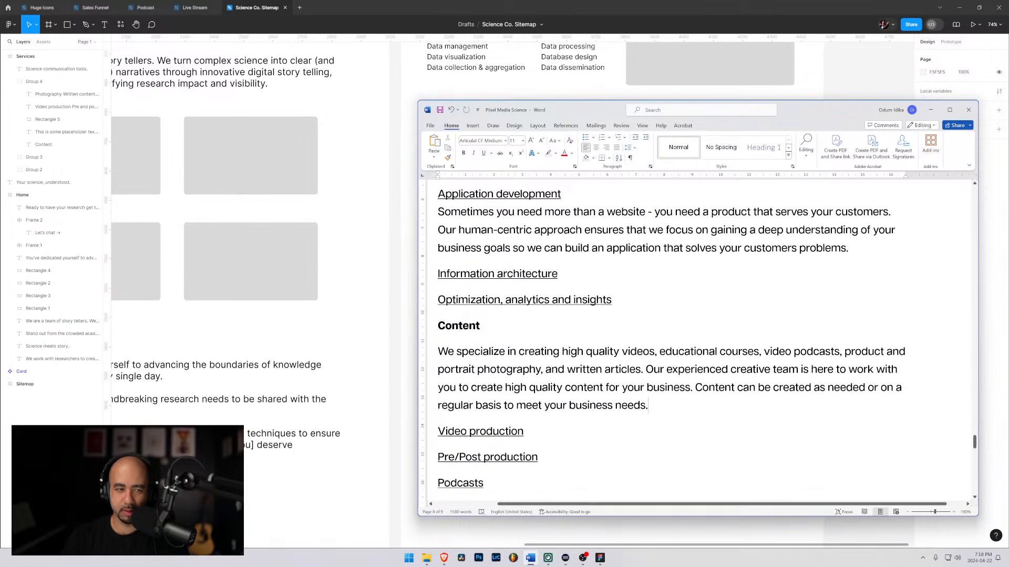
scroll(367, 128, up, 3)
scroll(670, 340, up, 2)
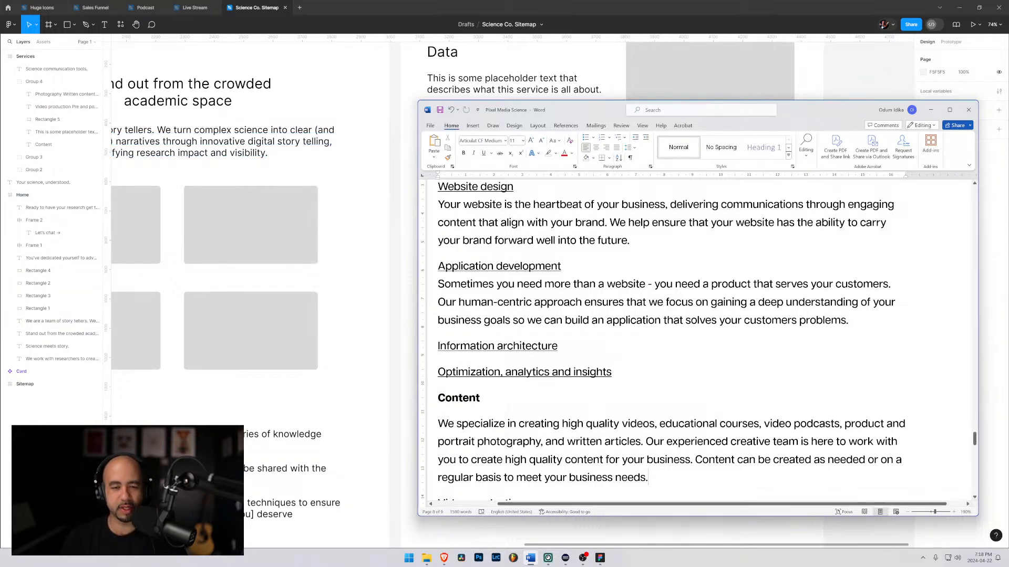
scroll(670, 341, up, 1)
scroll(670, 340, up, 4)
scroll(670, 340, down, 3)
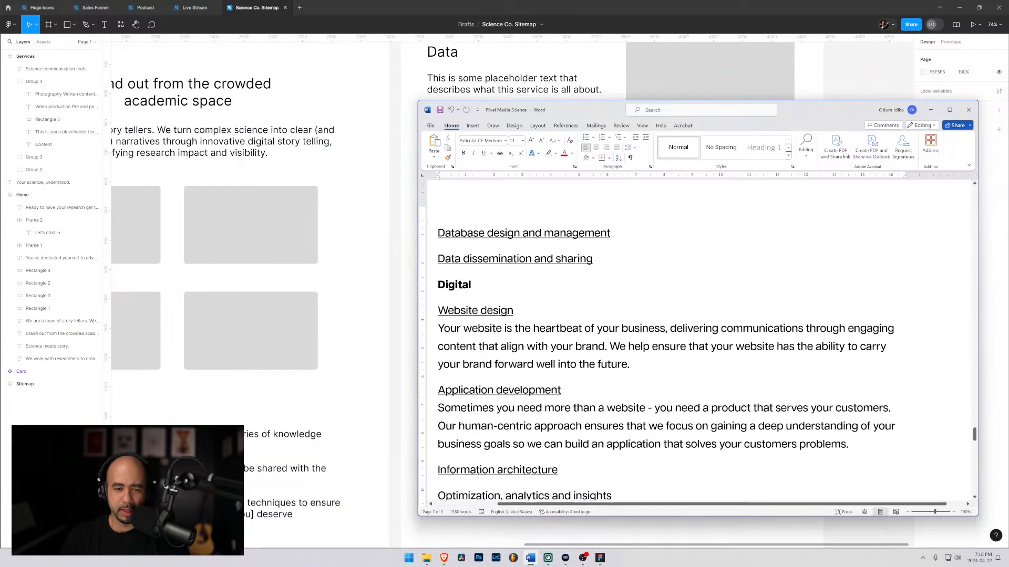
scroll(670, 341, up, 2)
scroll(670, 341, up, 8)
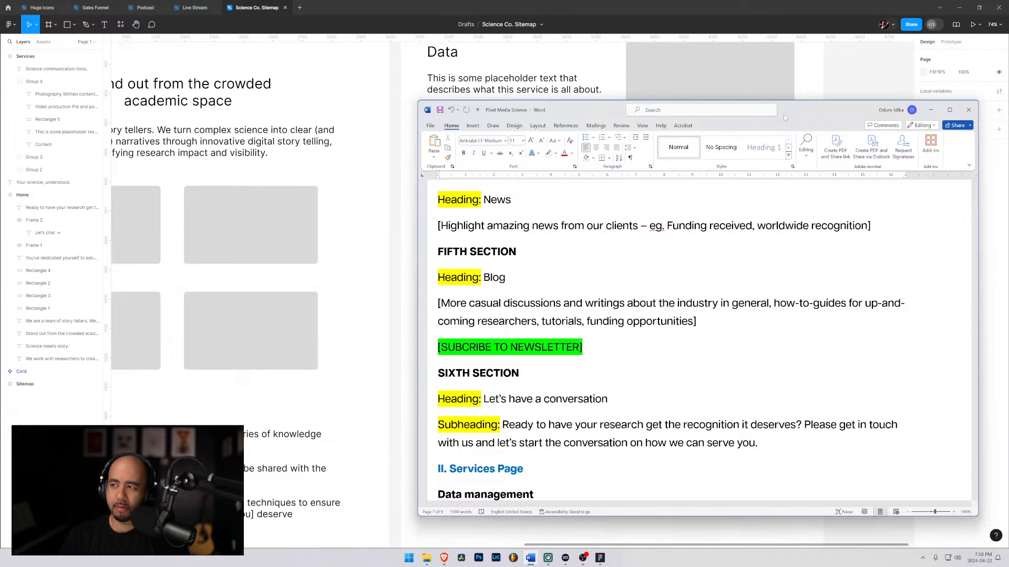
drag(783, 115, 1008, 110)
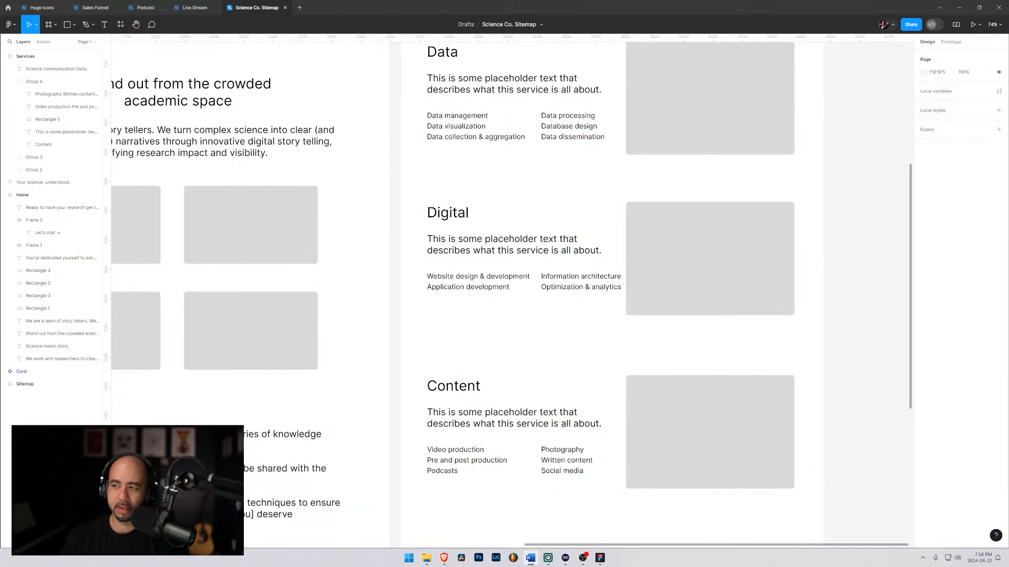
Compare the Services page sections with the homepage services list in the Word document, bringing its window back into view
scroll(541, 140, up, 3)
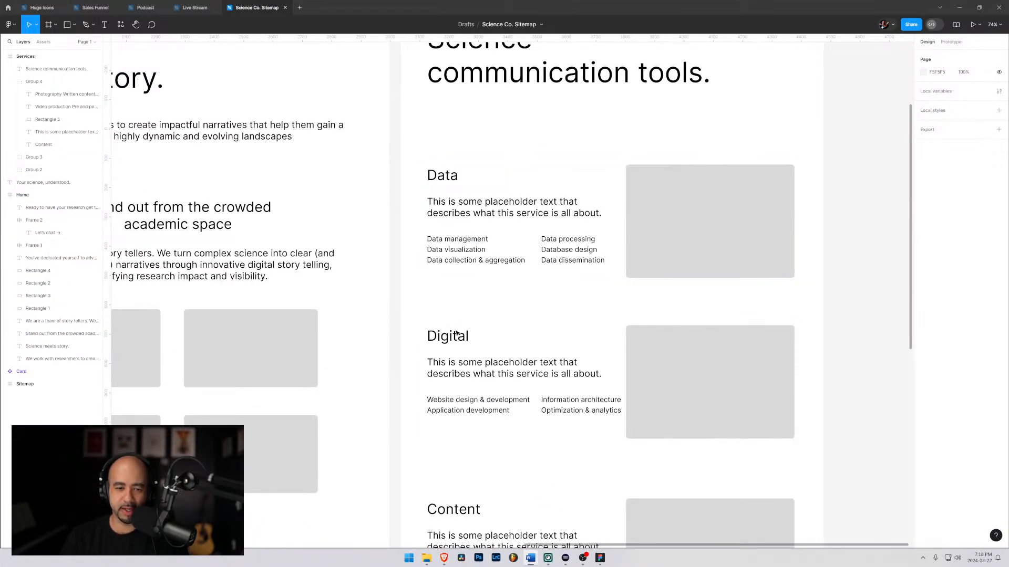
scroll(487, 353, down, 7)
scroll(559, 336, up, 1)
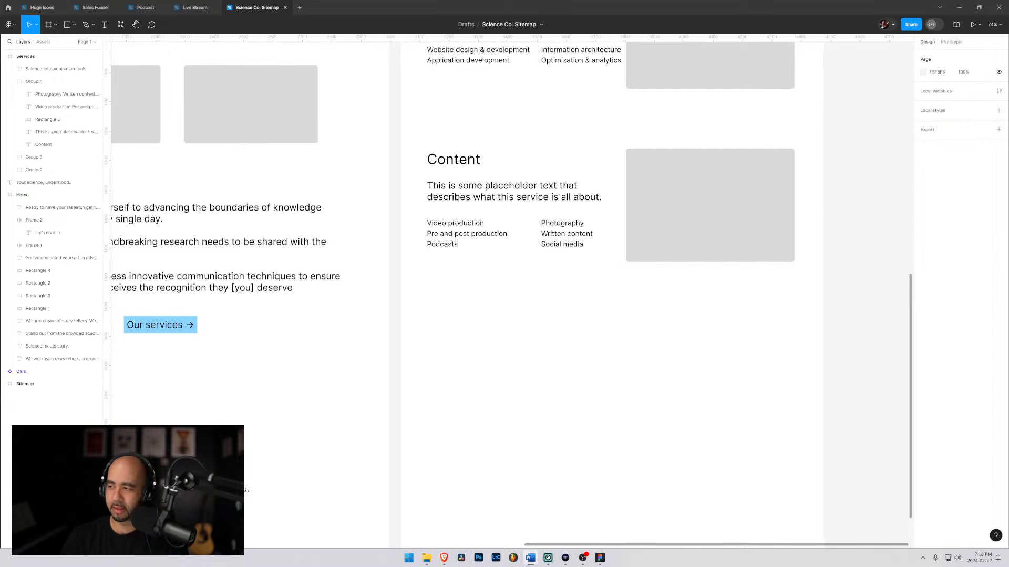
drag(1008, 131, 688, 119)
scroll(588, 336, up, 8)
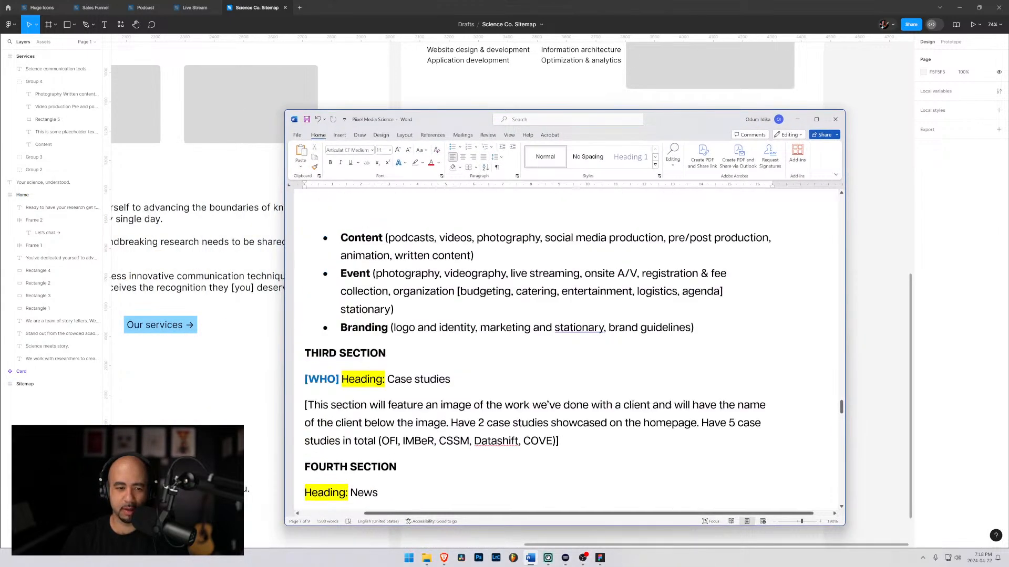
scroll(566, 350, up, 2)
scroll(566, 349, down, 4)
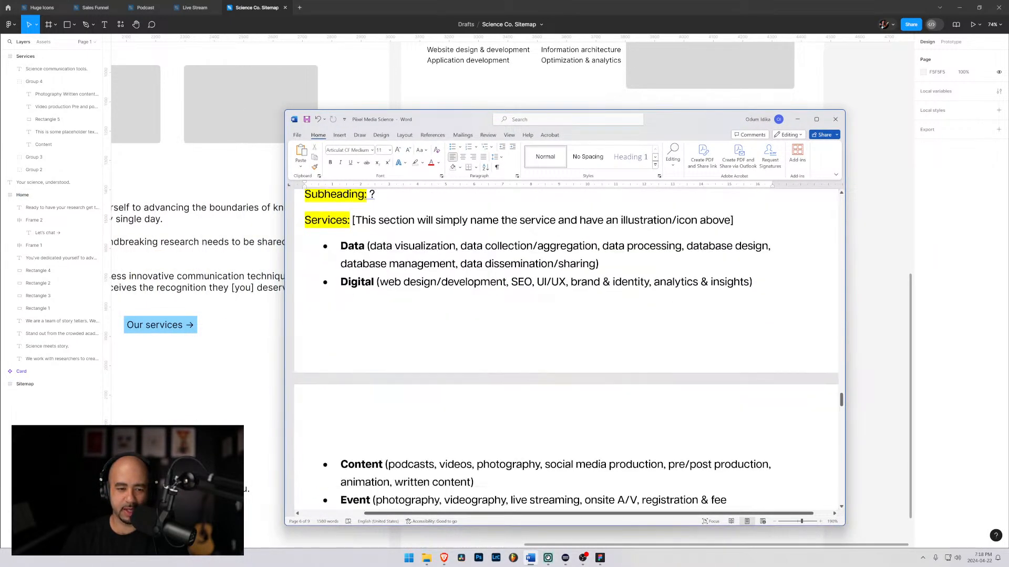
scroll(566, 350, down, 3)
scroll(566, 350, up, 7)
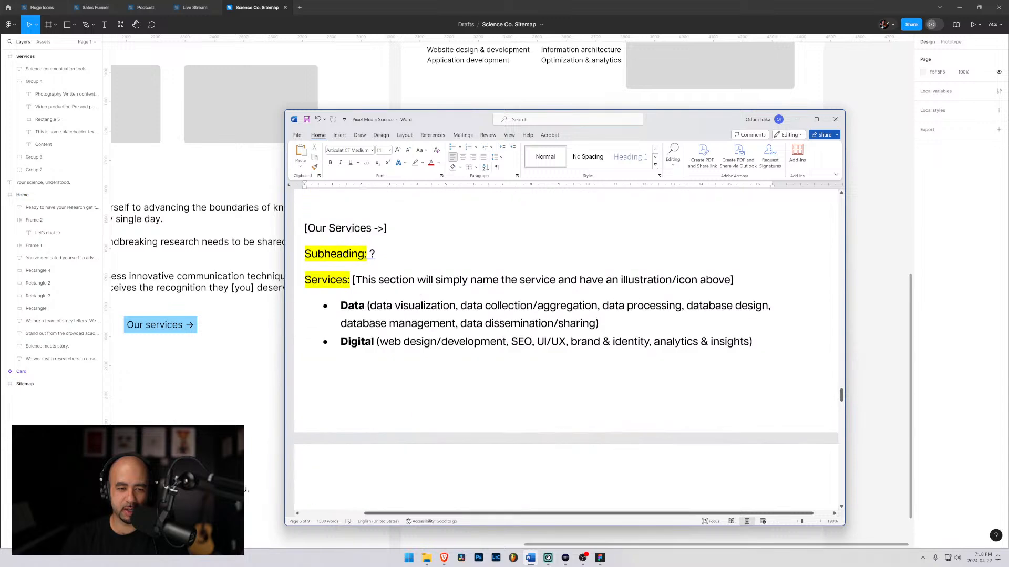
Move the parenthesised service list of the Data bullet down two lines, leaving an empty line under "Data"
click(367, 409)
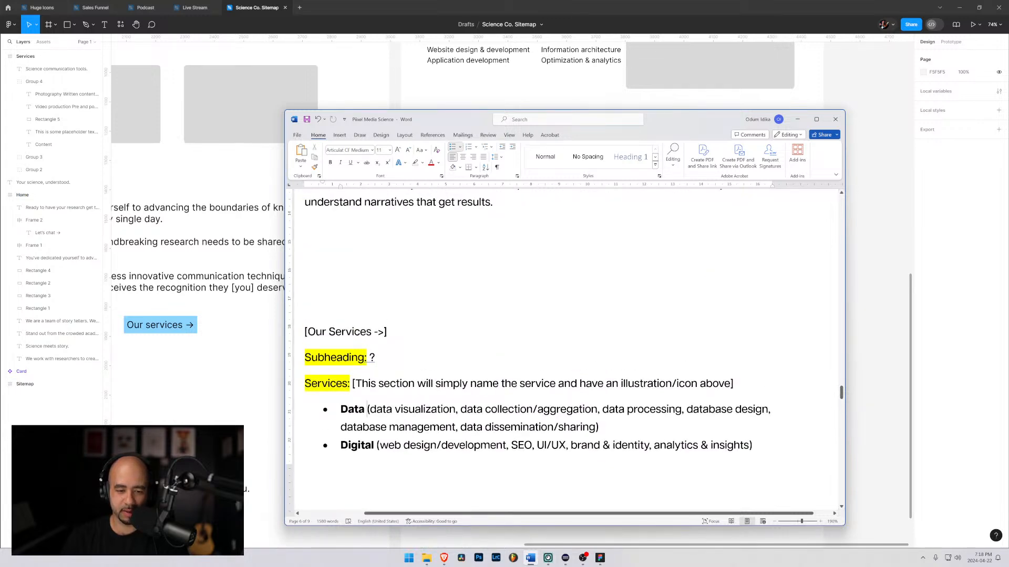
key(BackSpace)
key(shift+Return)
key(shift+Return)
key(Up)
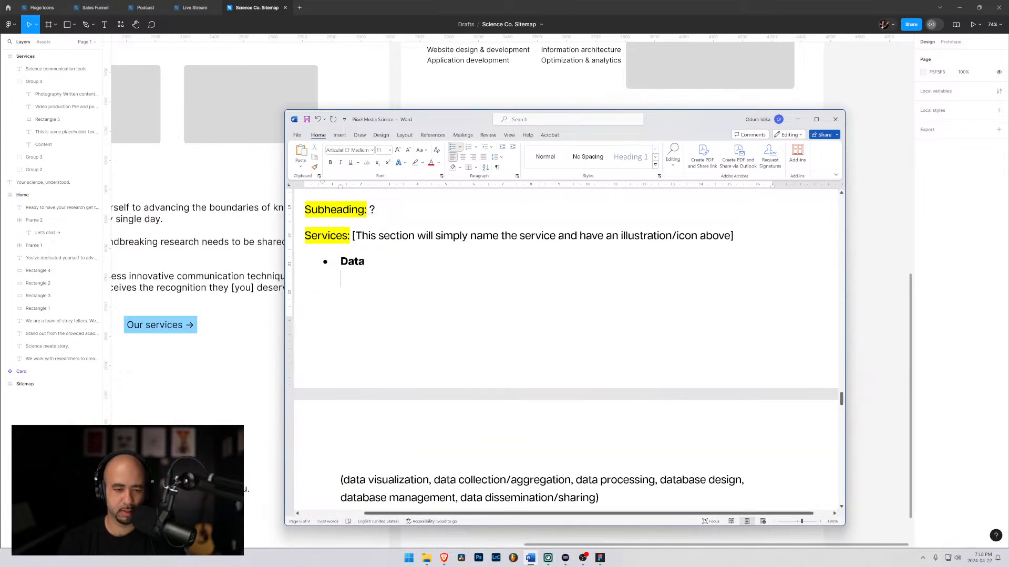
text(fds)
key(BackSpace)
key(BackSpace)
key(BackSpace)
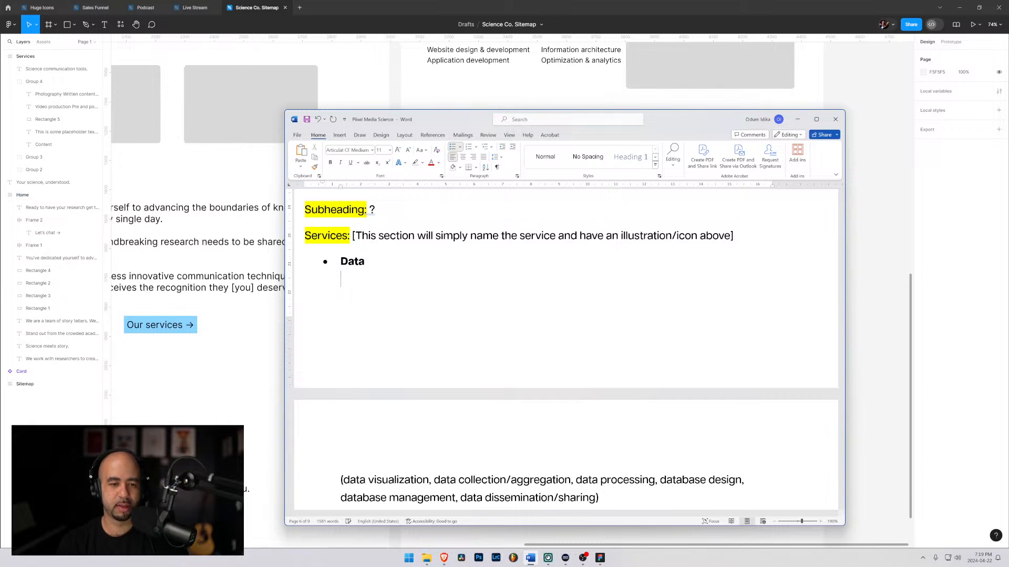
Look over the Digital, Content, Event and Branding entries of the homepage services list and return to the Data bullet
scroll(566, 350, down, 5)
scroll(566, 350, up, 2)
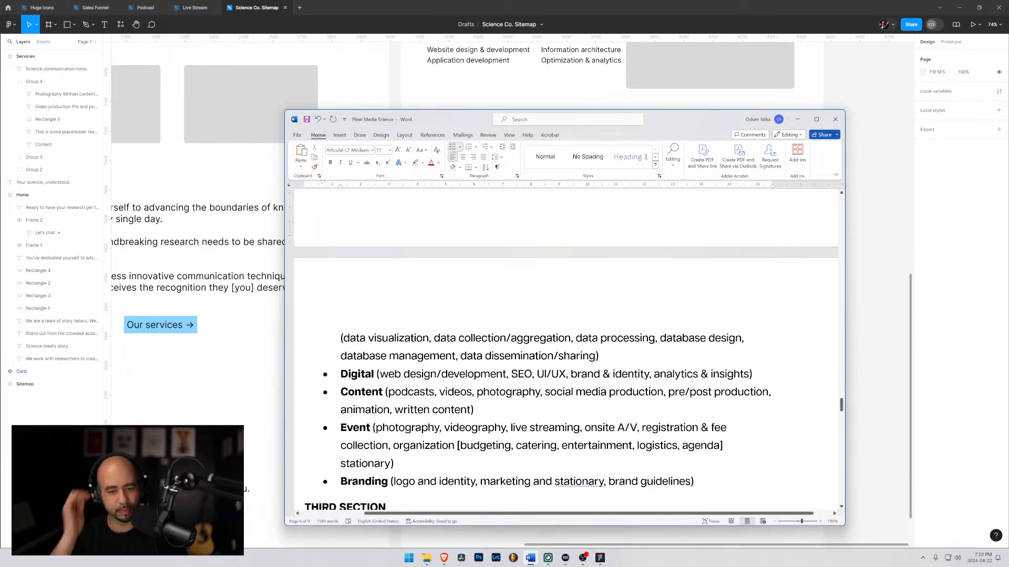
scroll(566, 350, up, 1)
scroll(565, 350, up, 3)
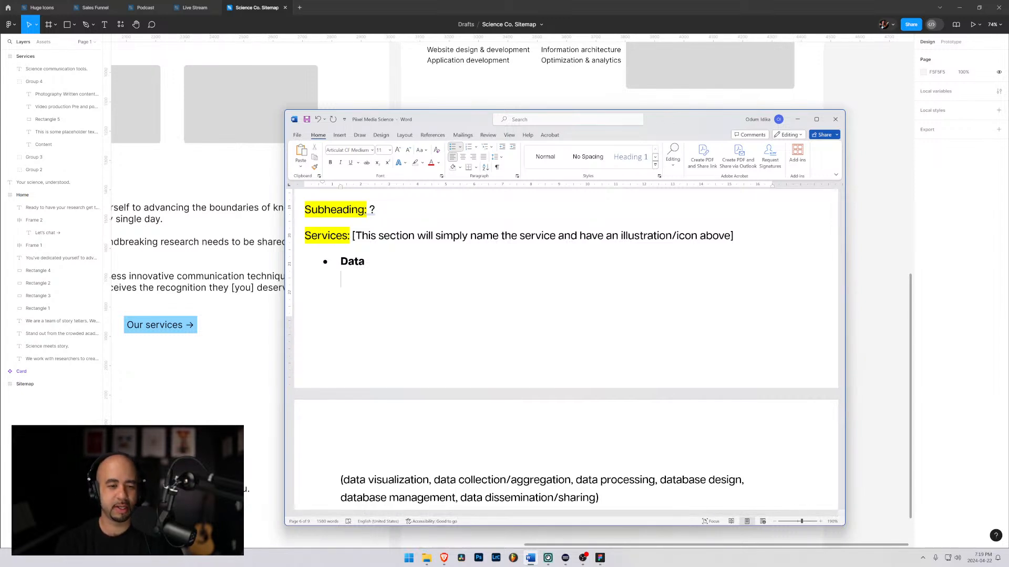
Start the description under the Data bullet with "Data is a critical aspect of scientific research and"
text(data)
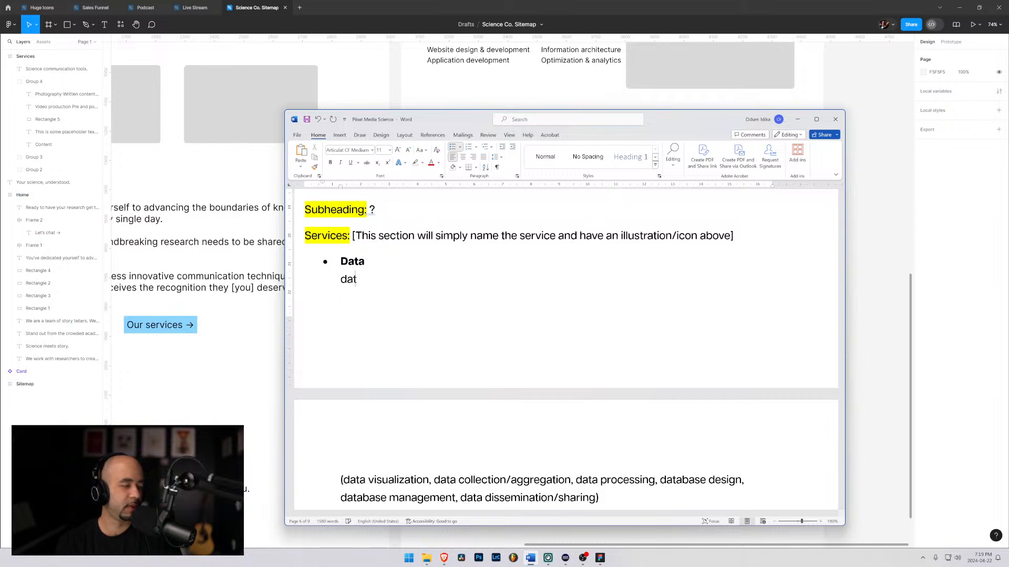
key(BackSpace)
key(BackSpace)
key(BackSpace)
key(BackSpace)
text(Data)
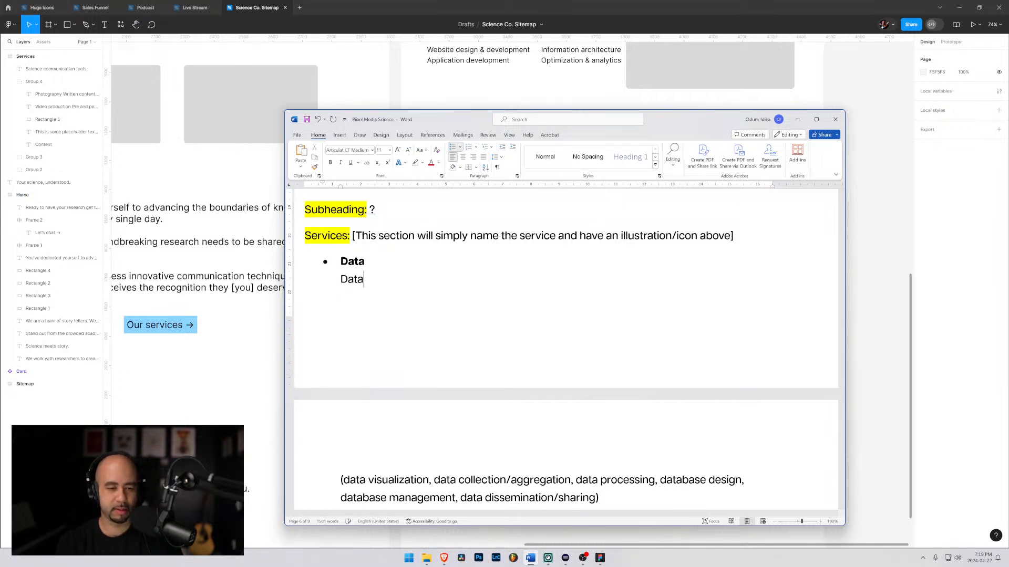
text( is a critica)
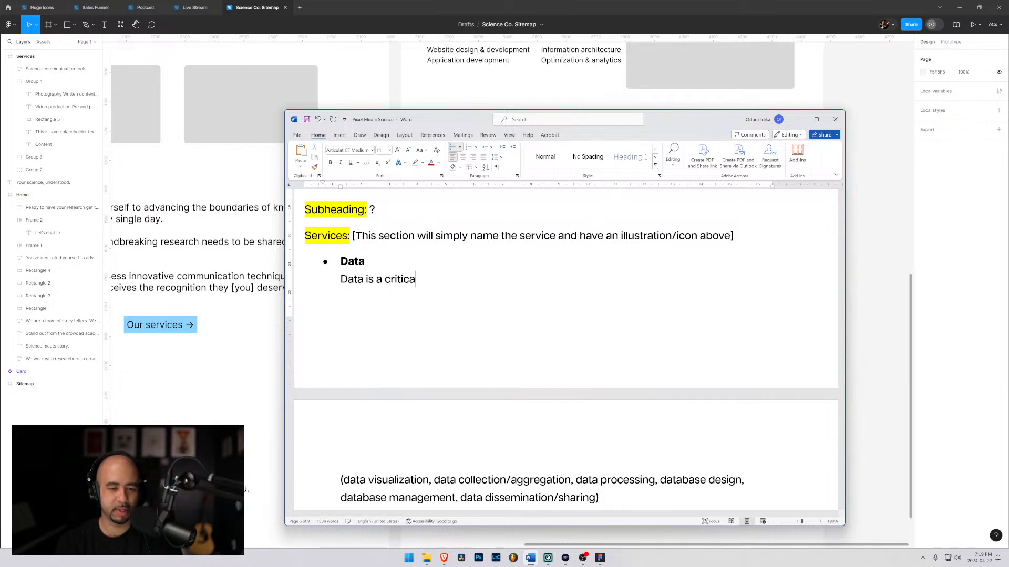
text(l aspect of scie)
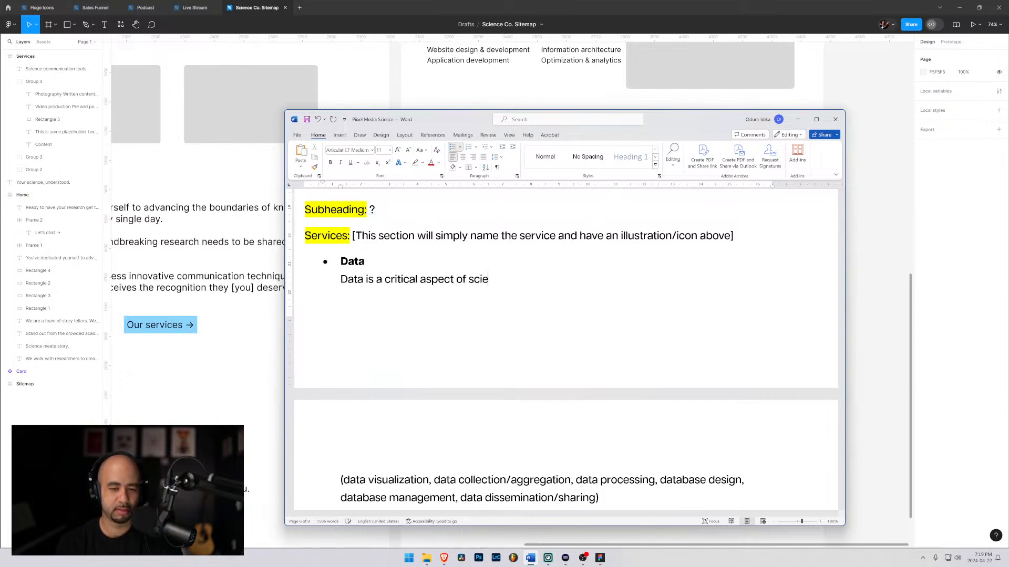
text(ntific resea)
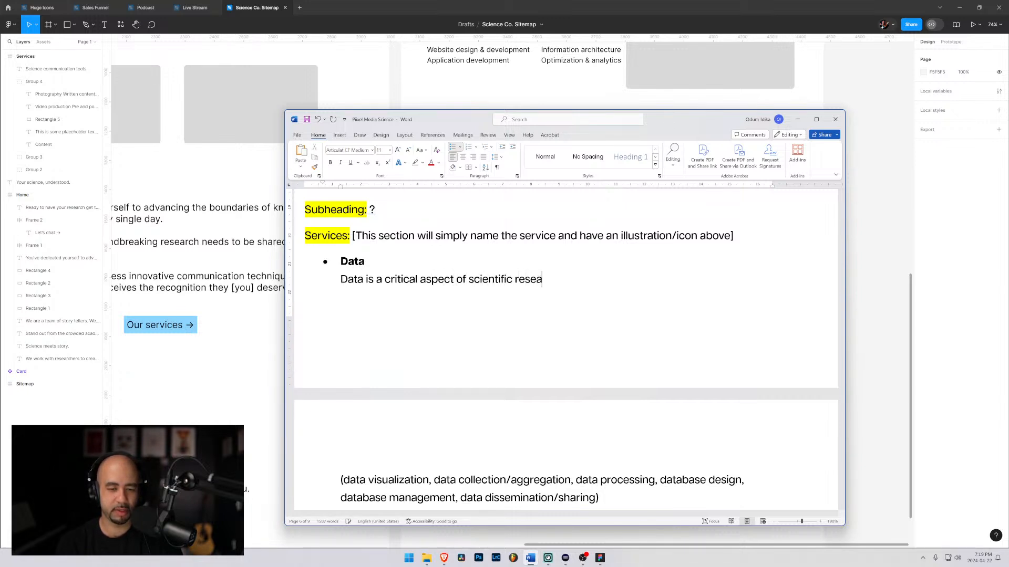
text(rch and manag)
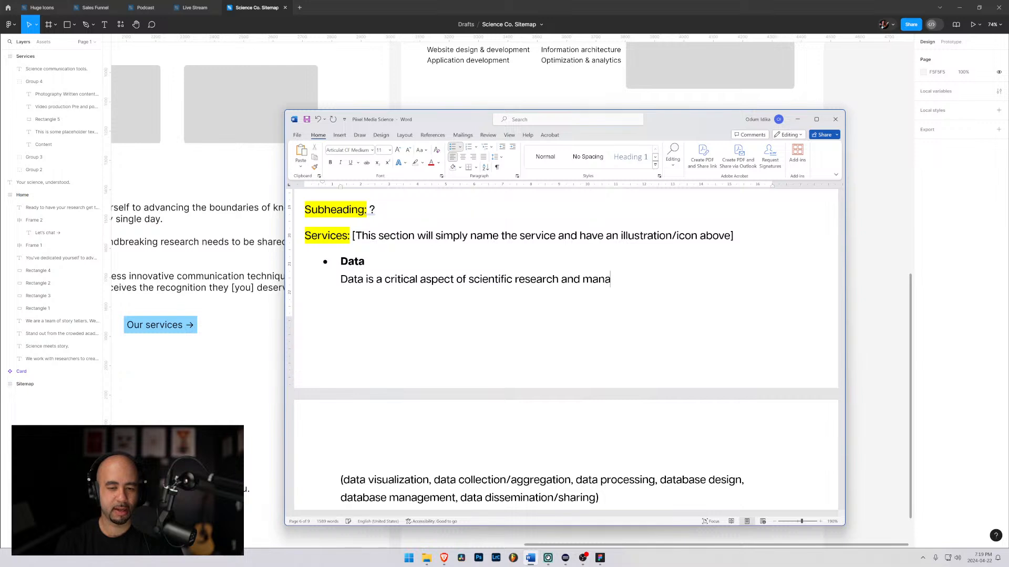
key(BackSpace)
key(BackSpace)
key(BackSpace)
key(BackSpace)
key(BackSpace)
key(BackSpace)
key(BackSpace)
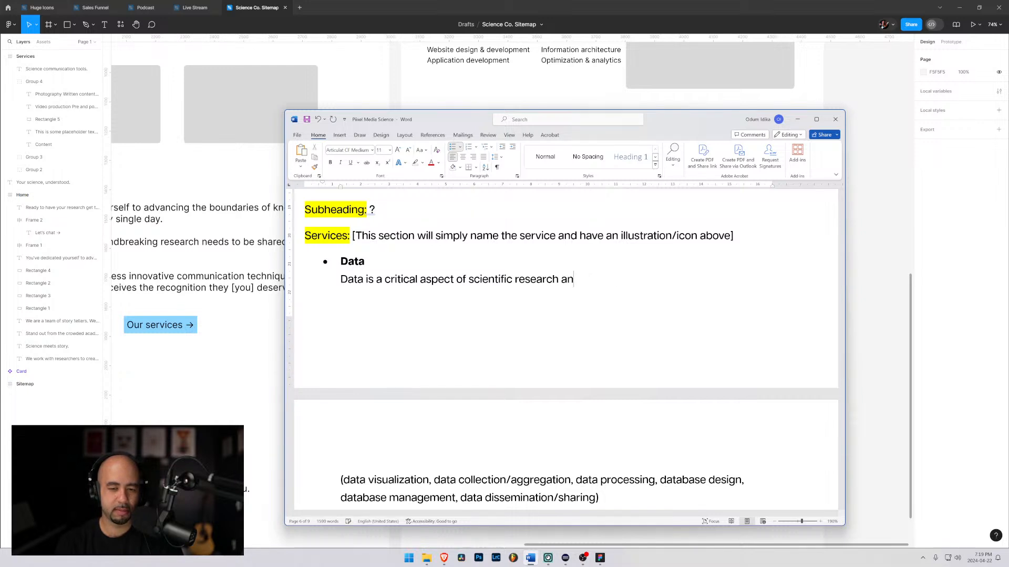
Complete the Data sentence with "being able to get insights from that data is important."
text(d being )
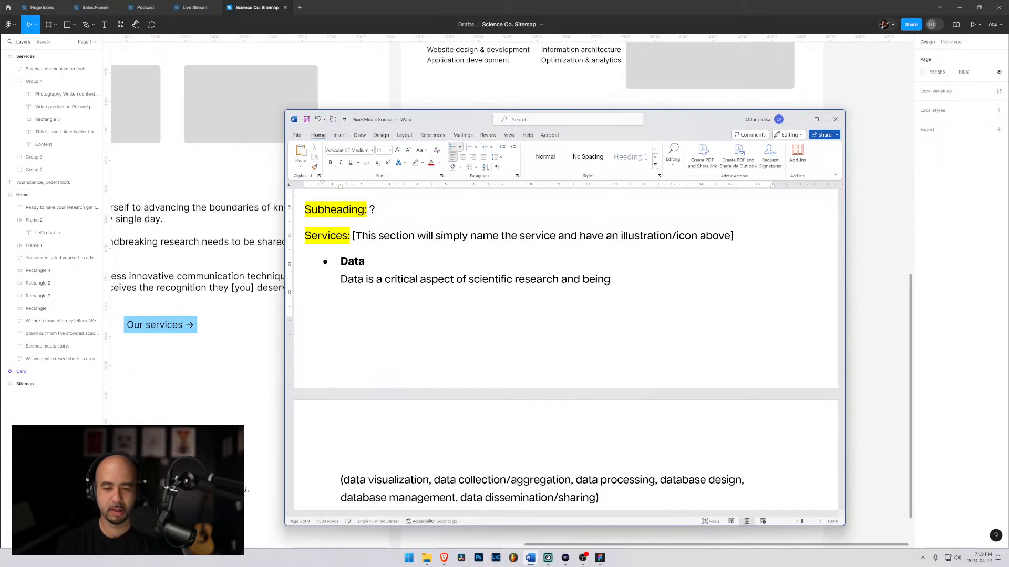
text(abl)
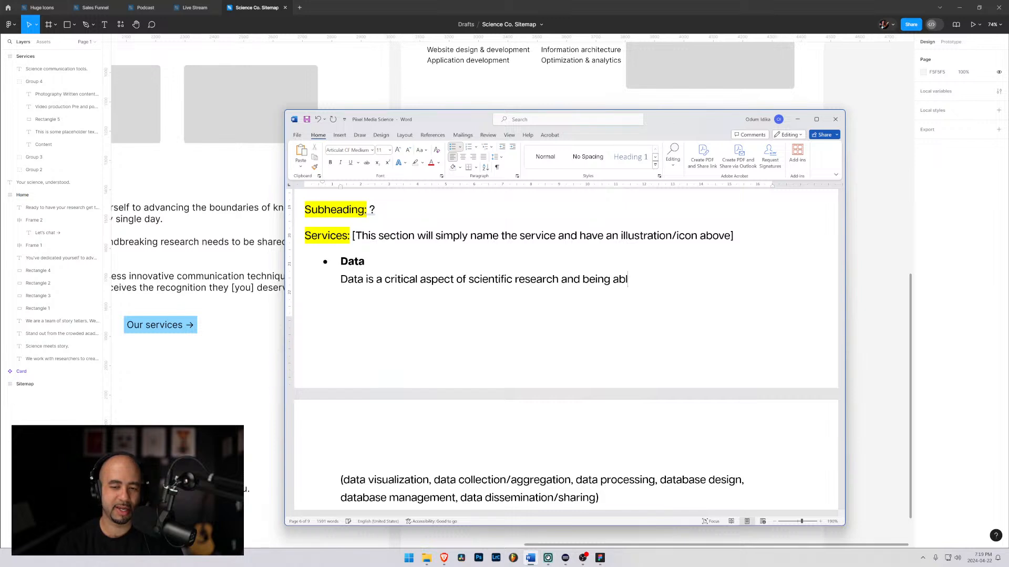
text(e to get insights)
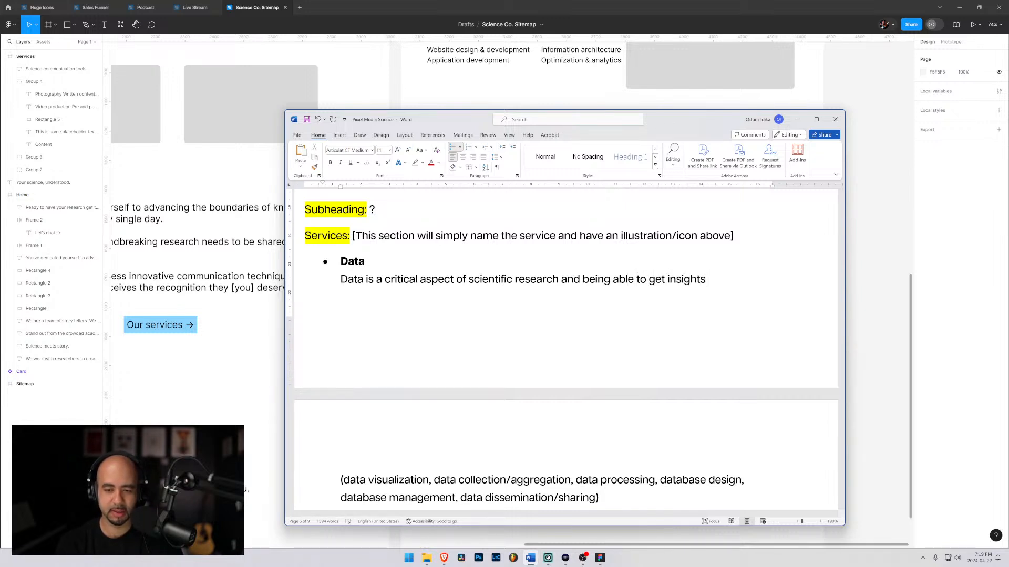
text( from that )
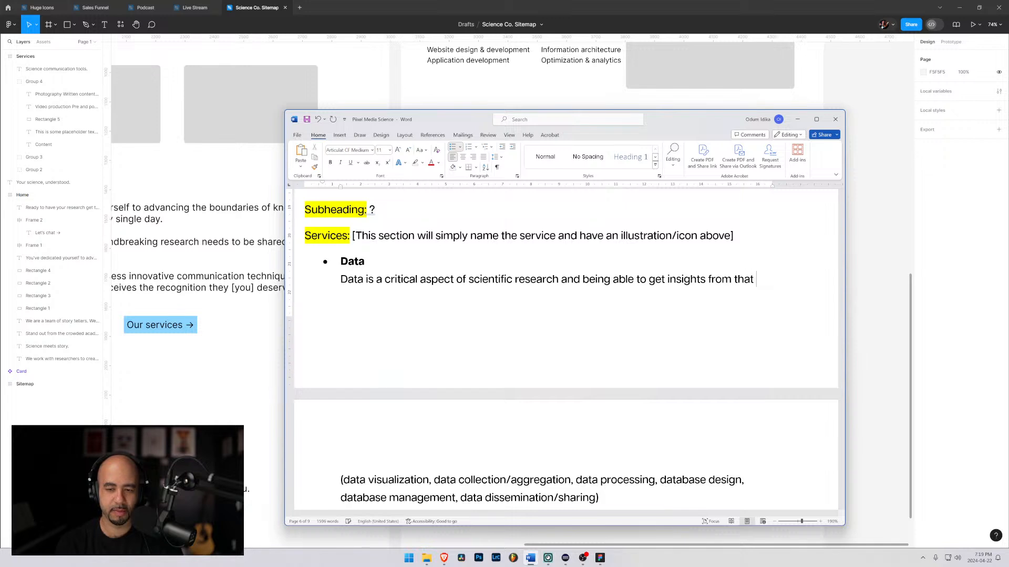
text(data is )
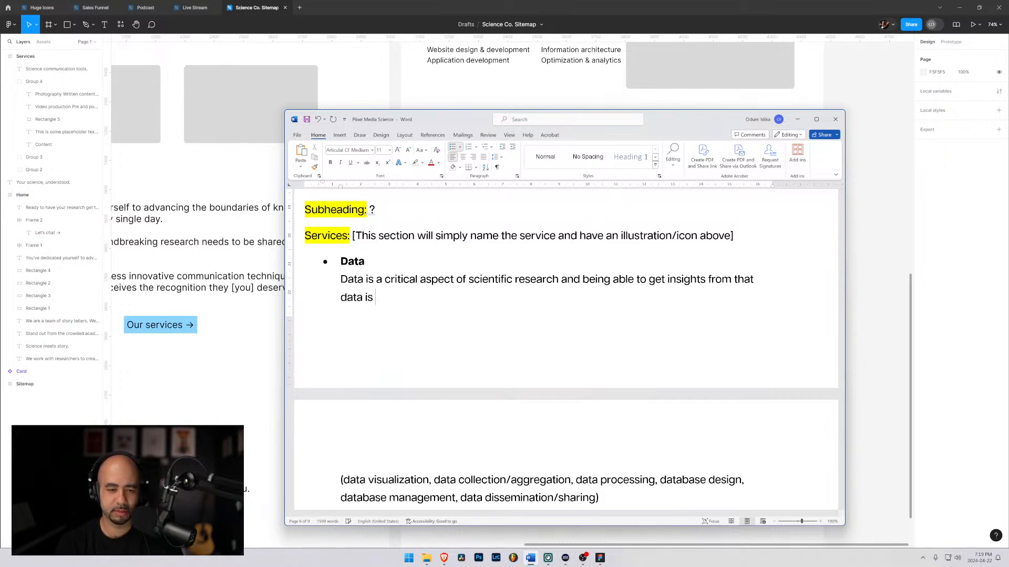
text(important.)
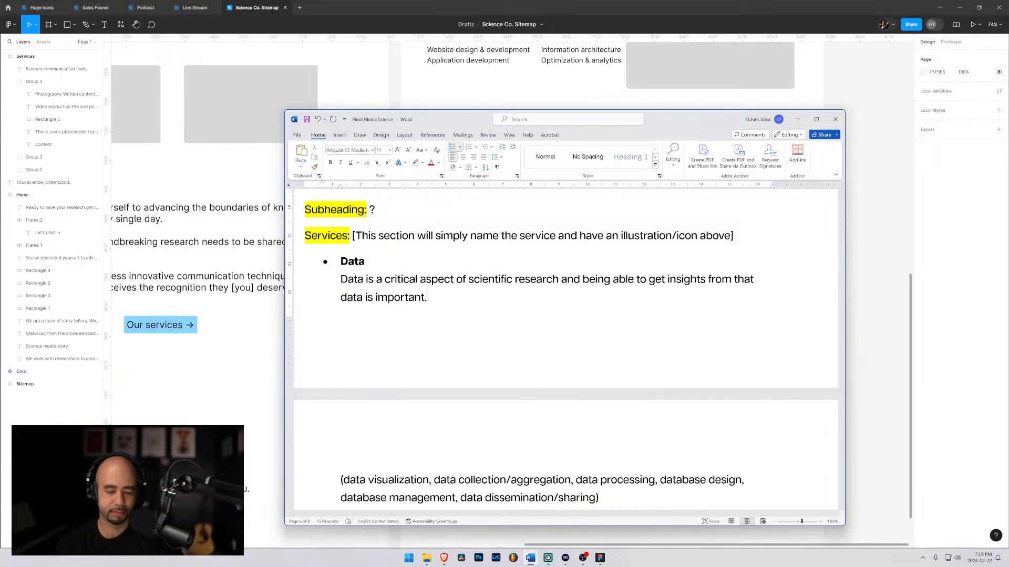
Add the keywords "Stewardship." and "Collection." after the Data sentence, correcting the spelling of "Stewardship"
text(Stuadr)
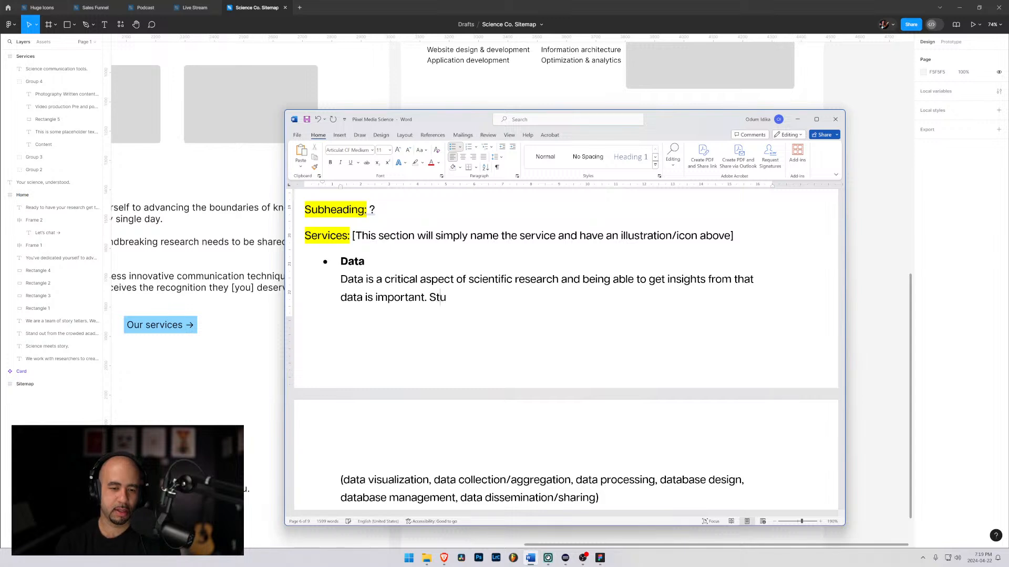
key(BackSpace)
key(BackSpace)
key(BackSpace)
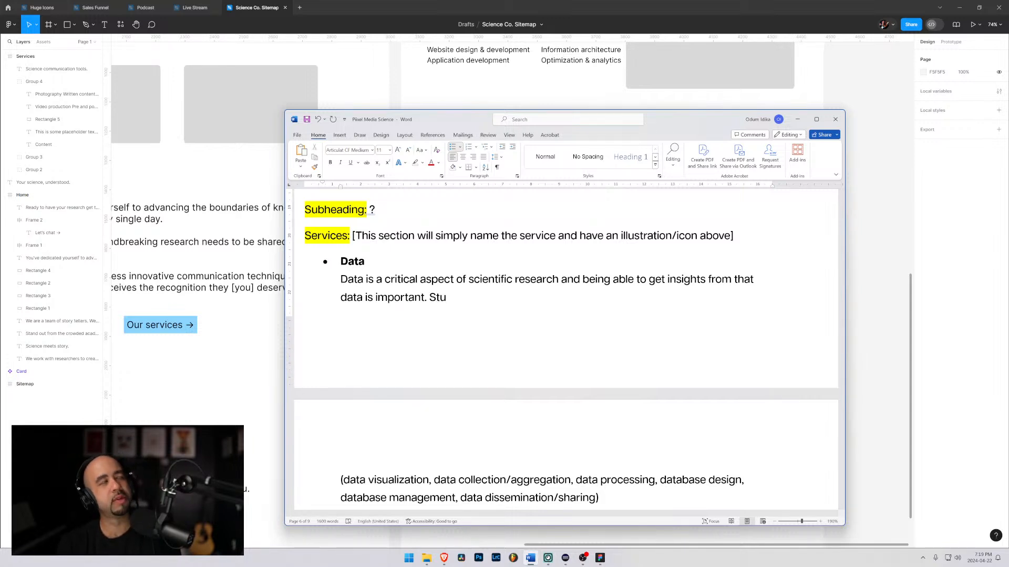
text(ward)
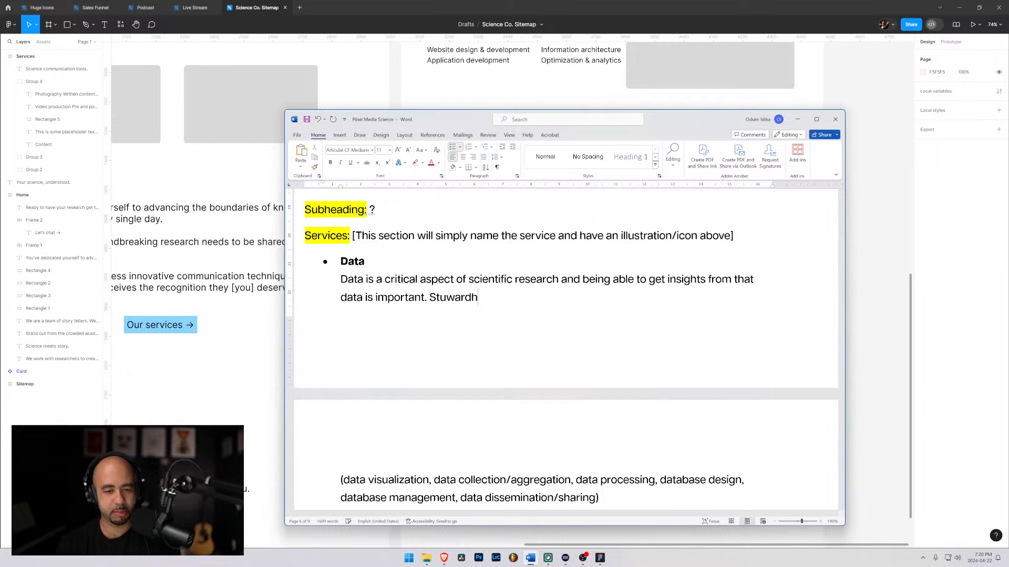
text(ship)
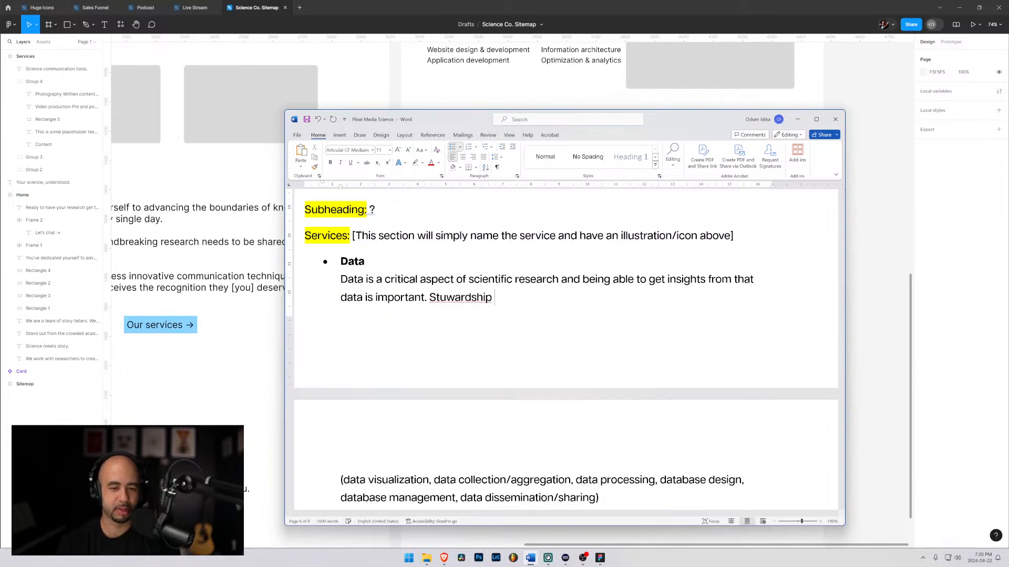
right_click(430, 295)
click(452, 297)
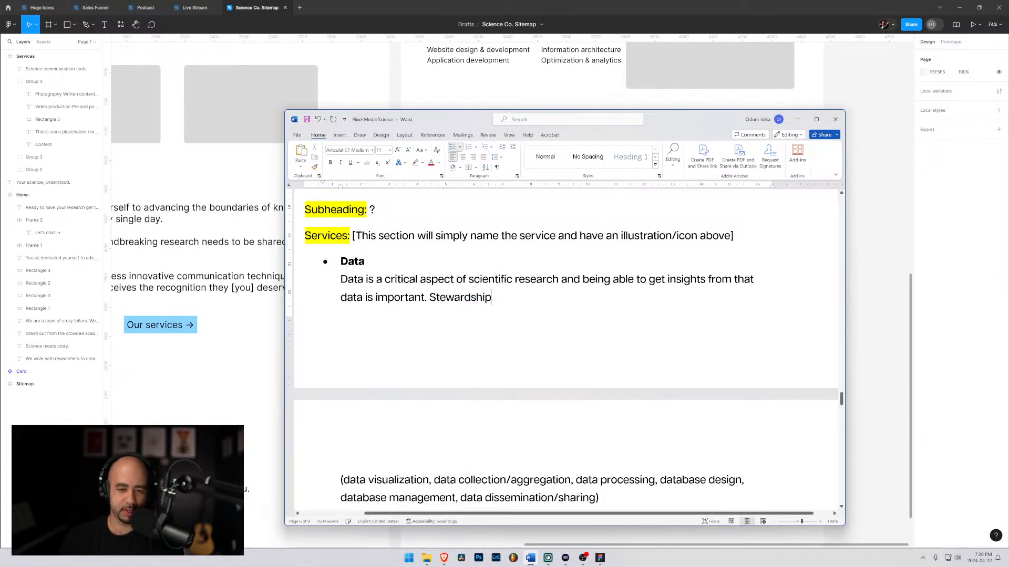
key(BackSpace)
text(.)
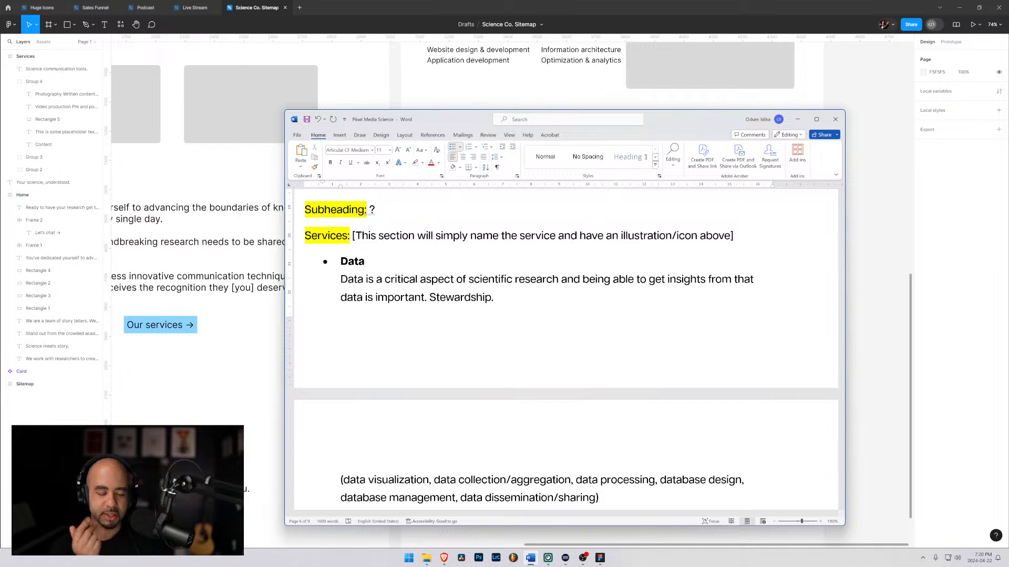
text(Collection.)
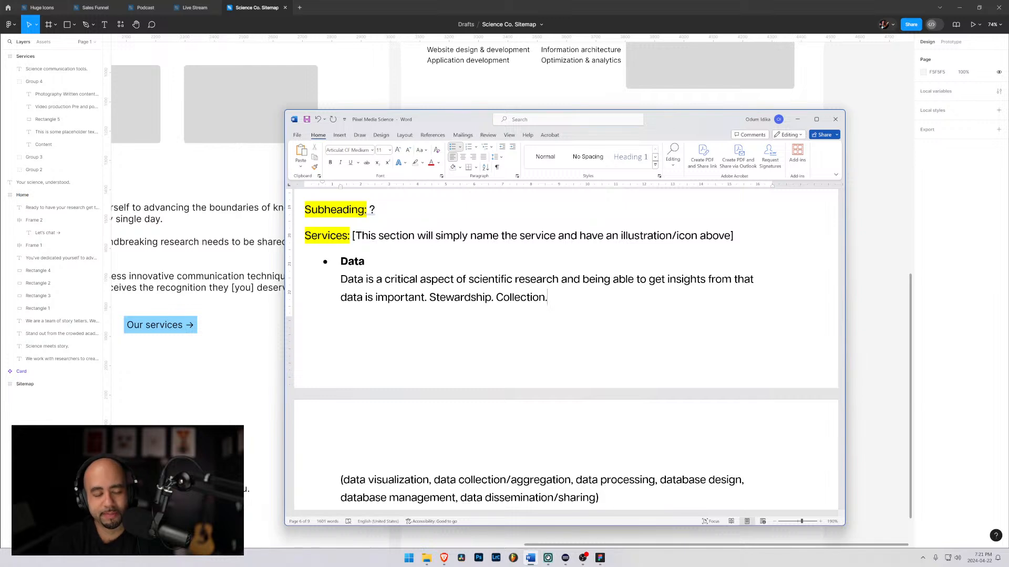
Add "real-time" as the last item of the parenthesised Data service list, after "data dissemination/sharing"
scroll(565, 347, down, 2)
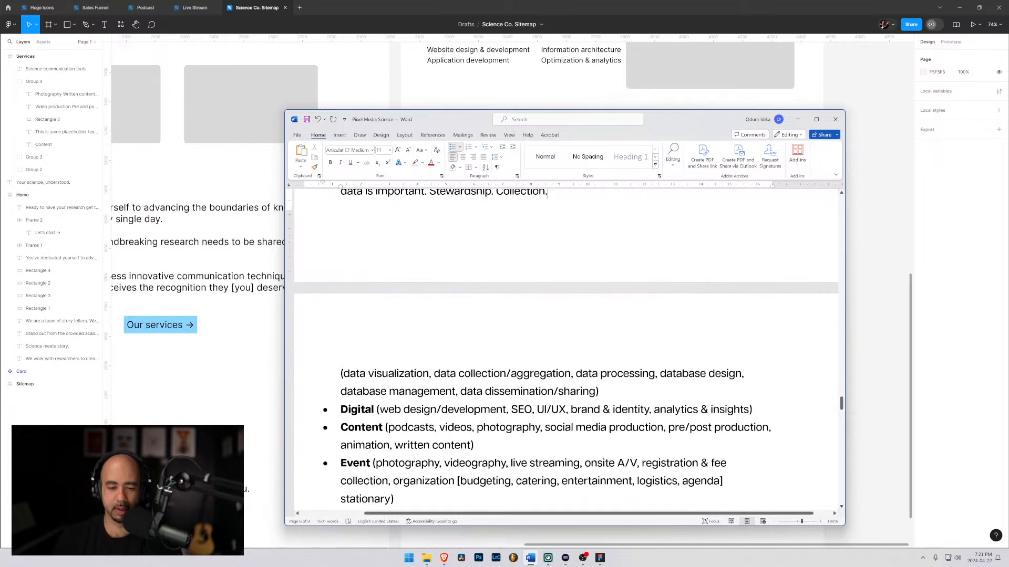
click(596, 390)
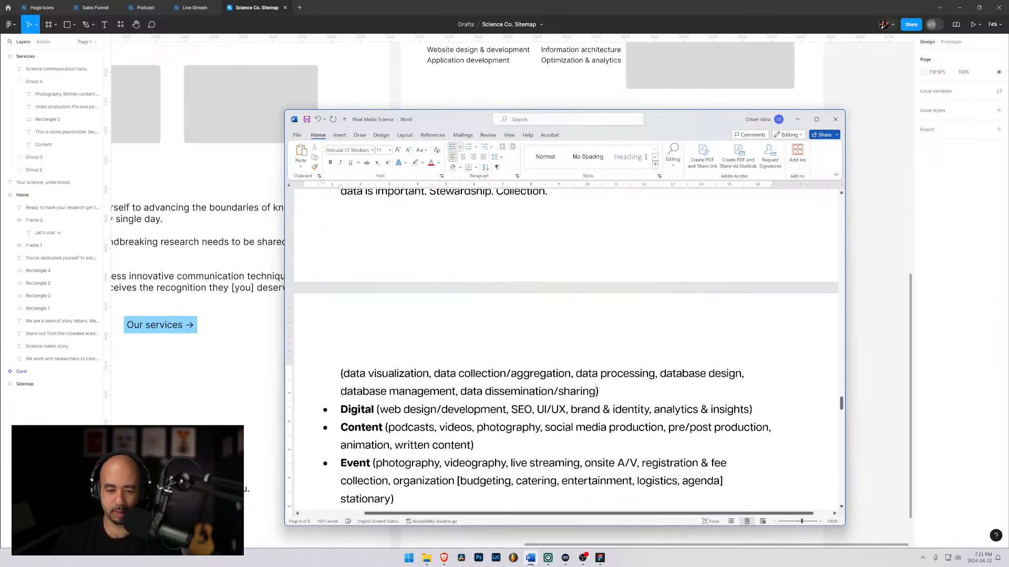
text(, real-time)
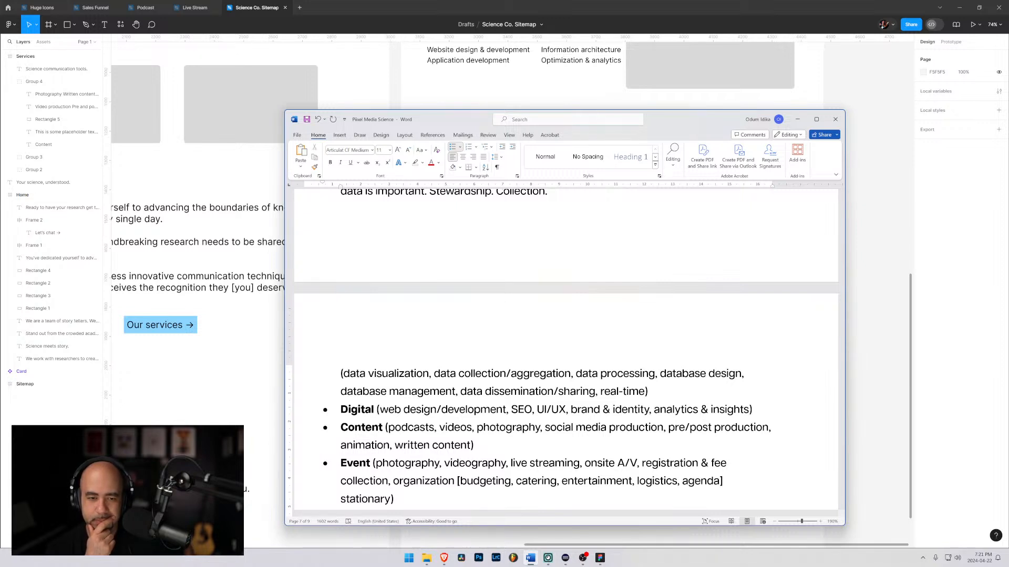
Move the parenthesised list of the Digital bullet down two lines and start the line under "Digital" with "W"
scroll(566, 352, up, 4)
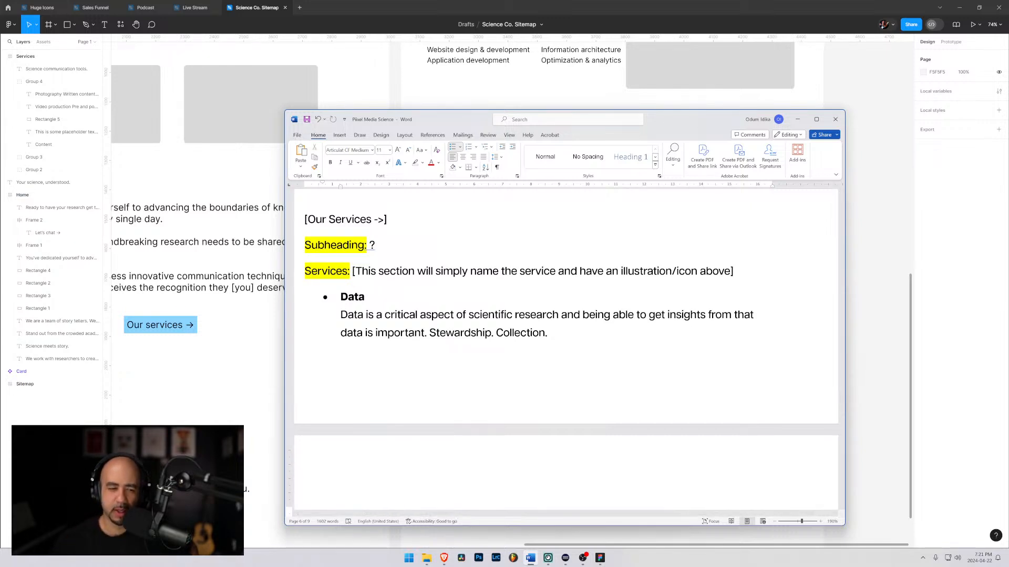
scroll(566, 352, down, 10)
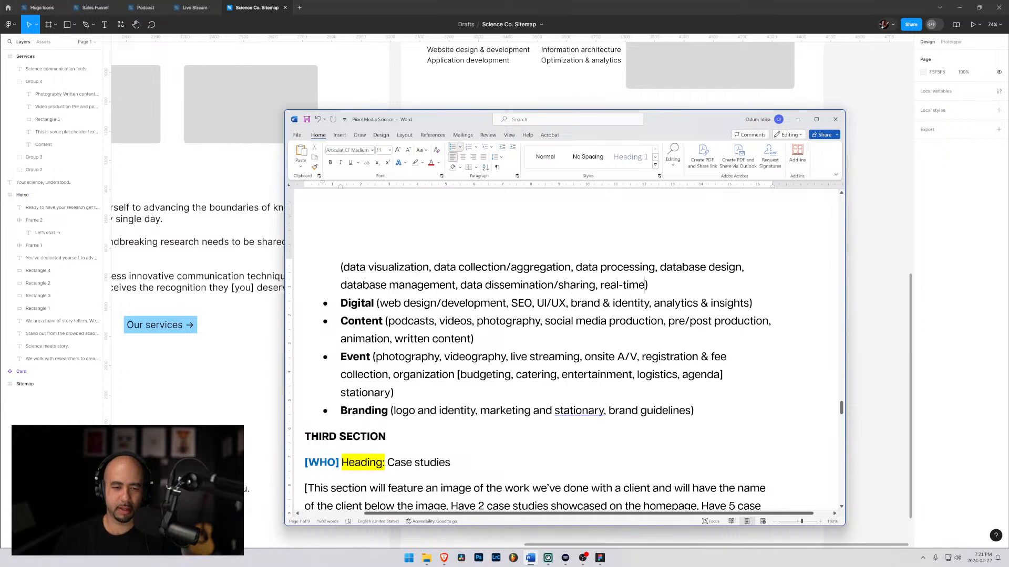
key(BackSpace)
key(shift+Return)
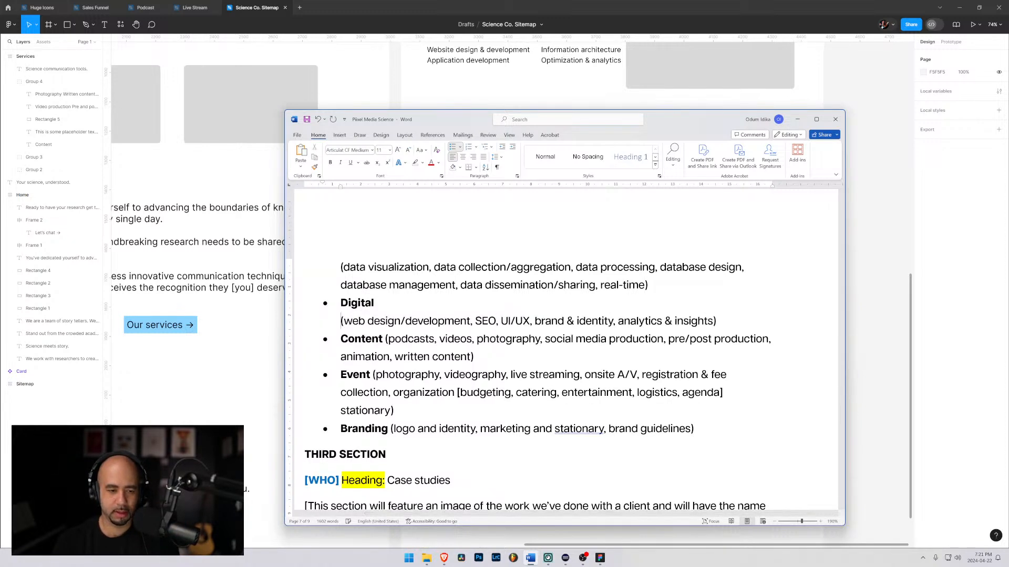
key(shift+Return)
key(Left)
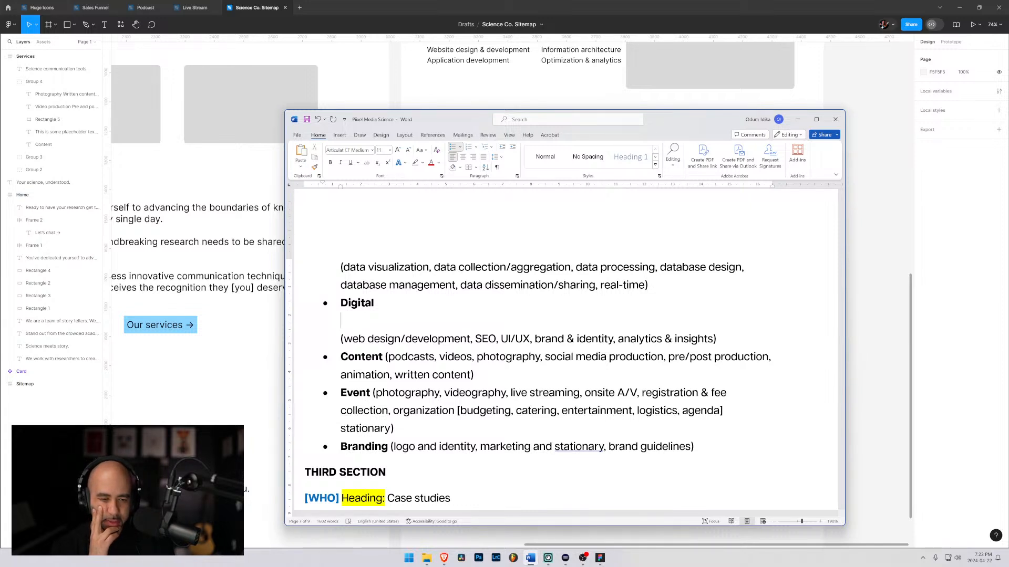
text(W)
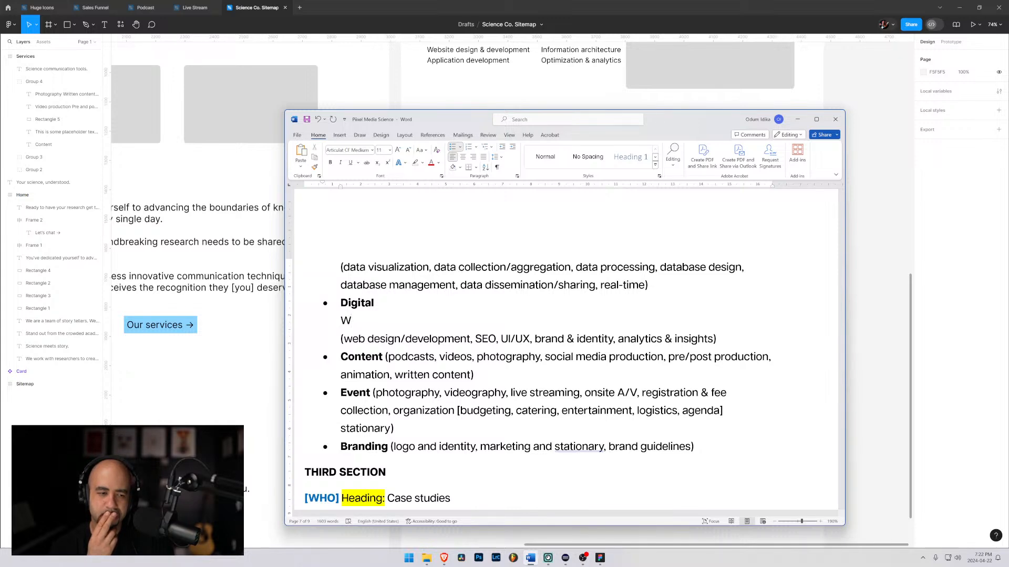
Switch to the Webflow Services page in Brave and close all File Explorer windows
key(alt+Tab)
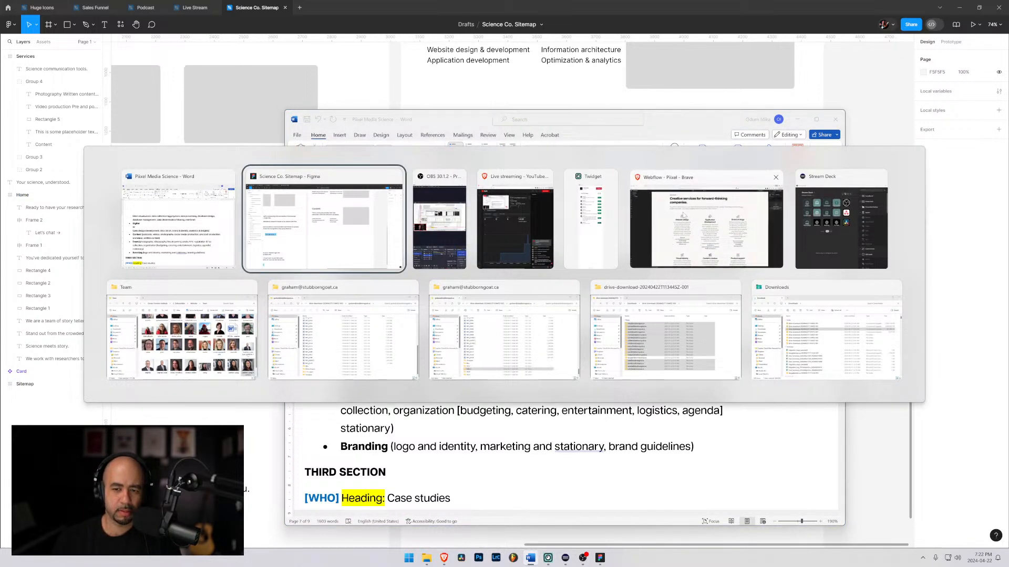
click(707, 230)
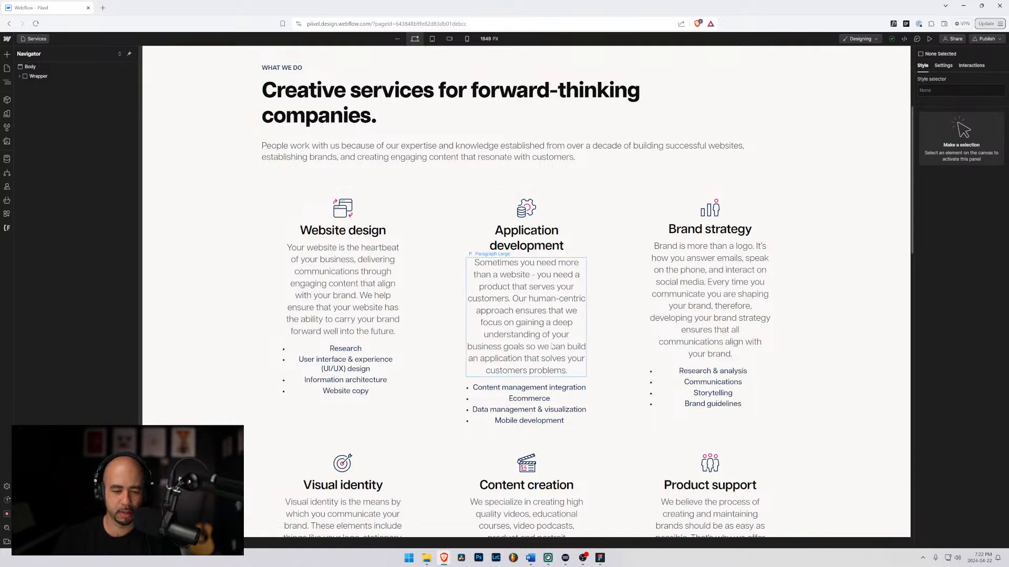
right_click(426, 558)
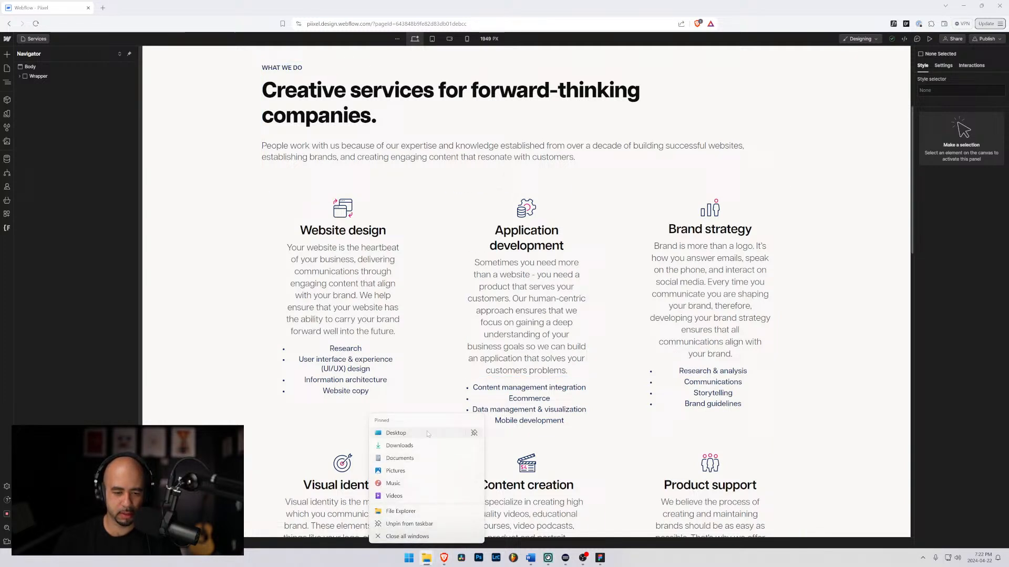
click(424, 537)
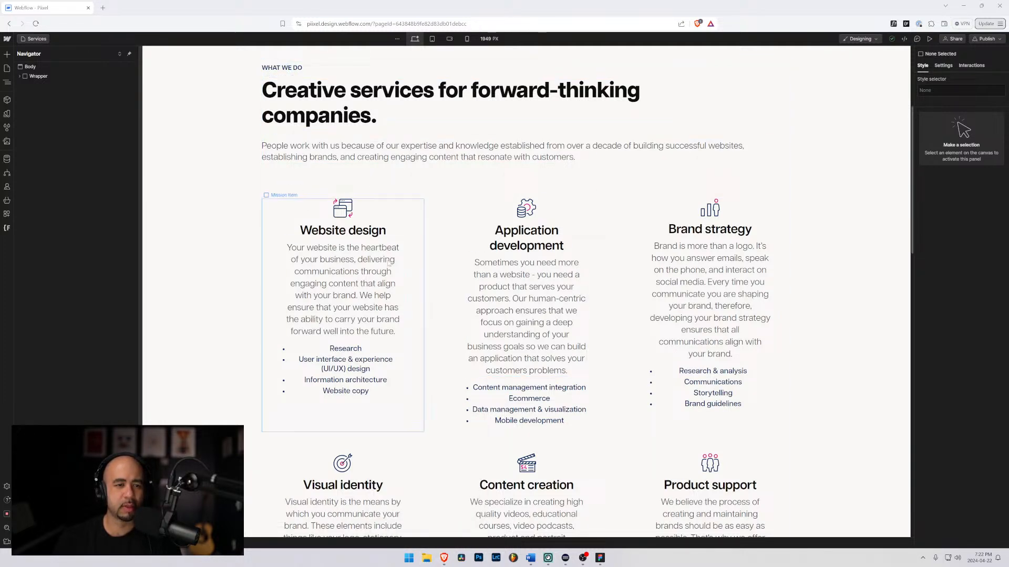
Enlarge the Services page to 125% and read the Website design description and its list of services
scroll(427, 284, up, 1)
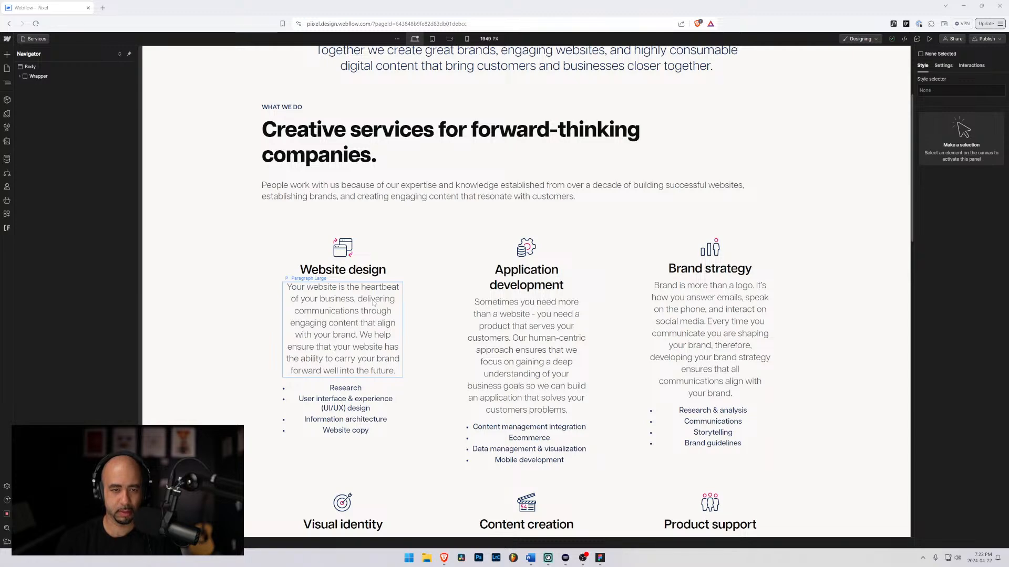
key(ctrl+plus)
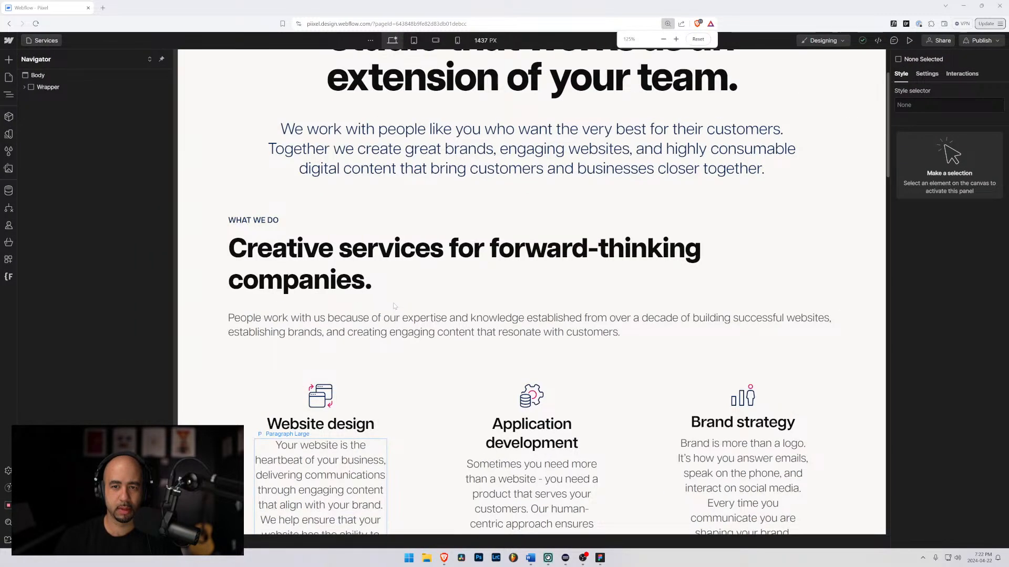
scroll(315, 295, down, 5)
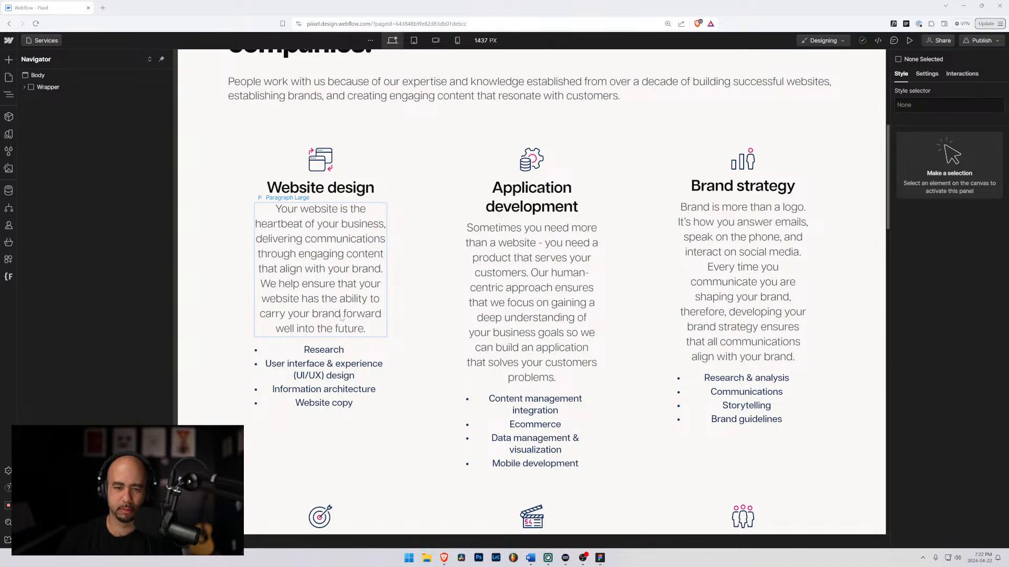
Read through the descriptions and item lists of the six services on the Webflow Services page
scroll(362, 330, down, 4)
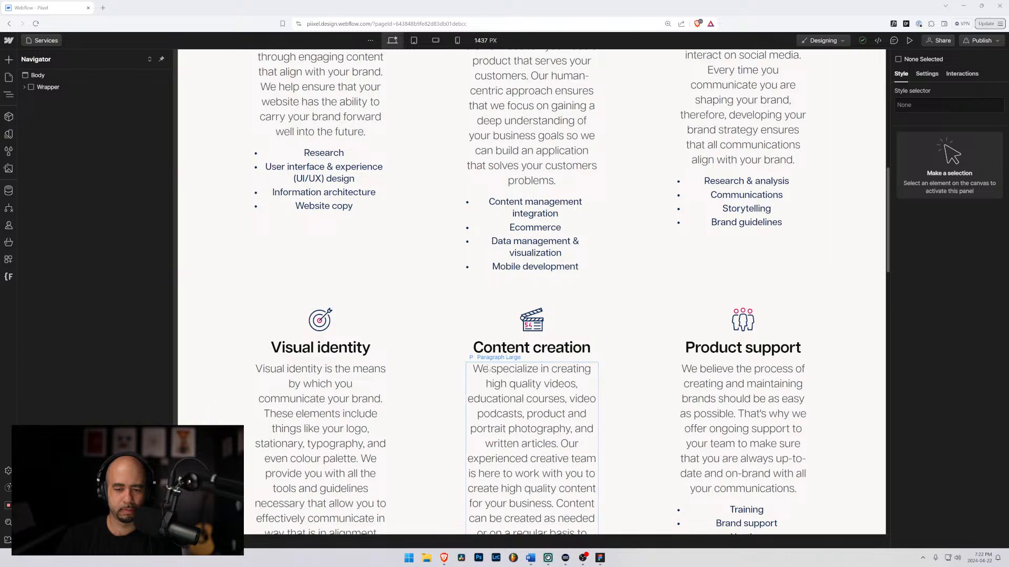
scroll(489, 369, down, 3)
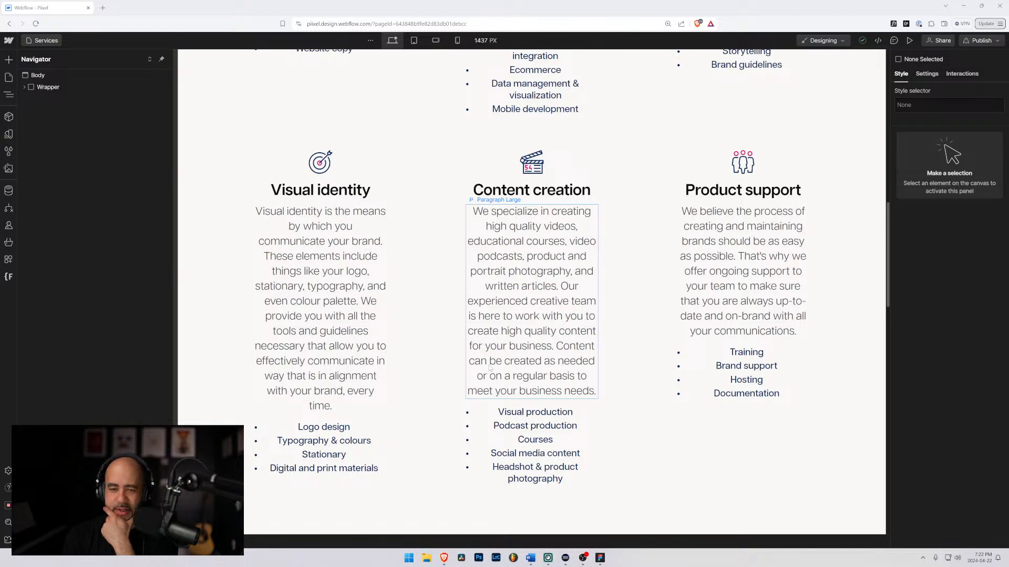
scroll(504, 363, up, 6)
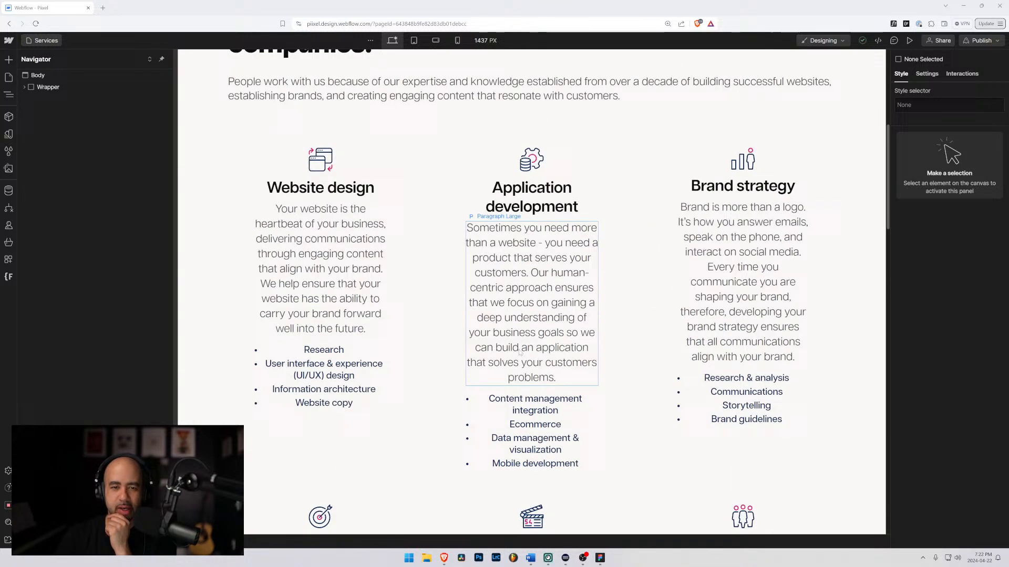
click(517, 209)
click(517, 234)
scroll(517, 273, down, 1)
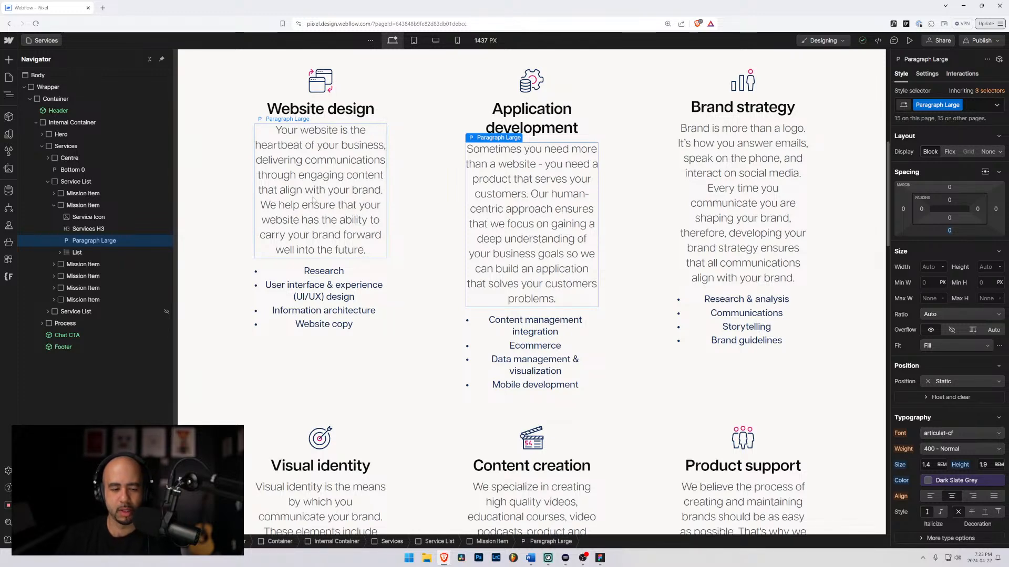
Switch to the Word document and move the parenthesised list of the Event bullet down two lines, leaving an empty line under "Event"
key(alt+Tab)
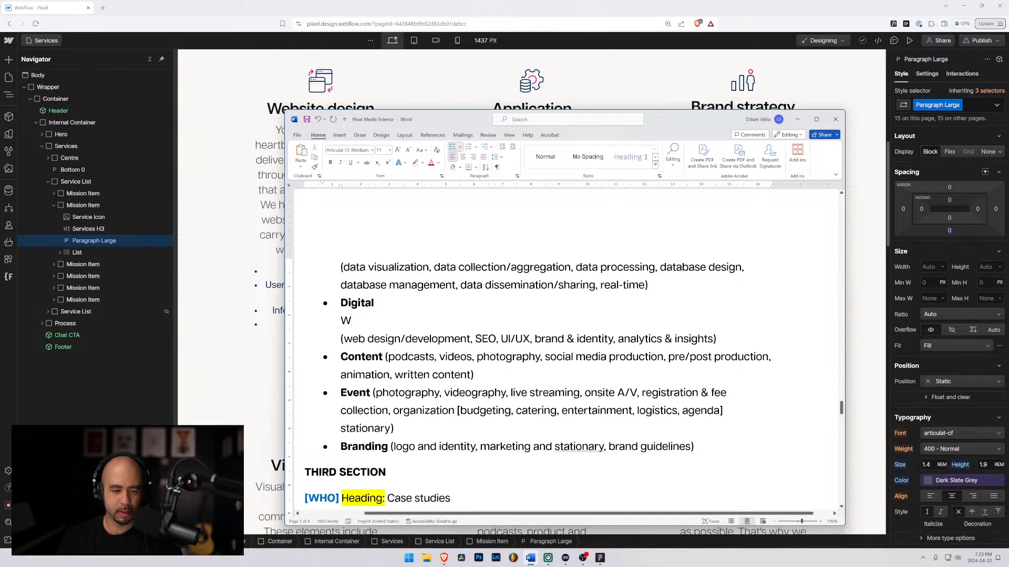
key(BackSpace)
key(shift+Return)
key(shift+Return)
key(Up)
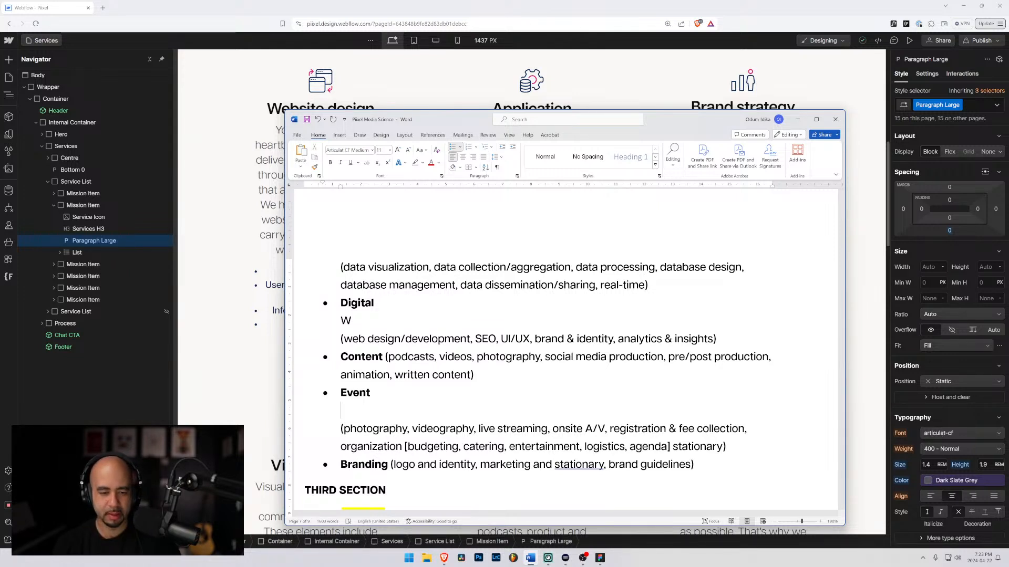
Write "Increase engagement / stress-free / Modern technology / post-event content" on the empty line under "Event"
text(Increase engagme)
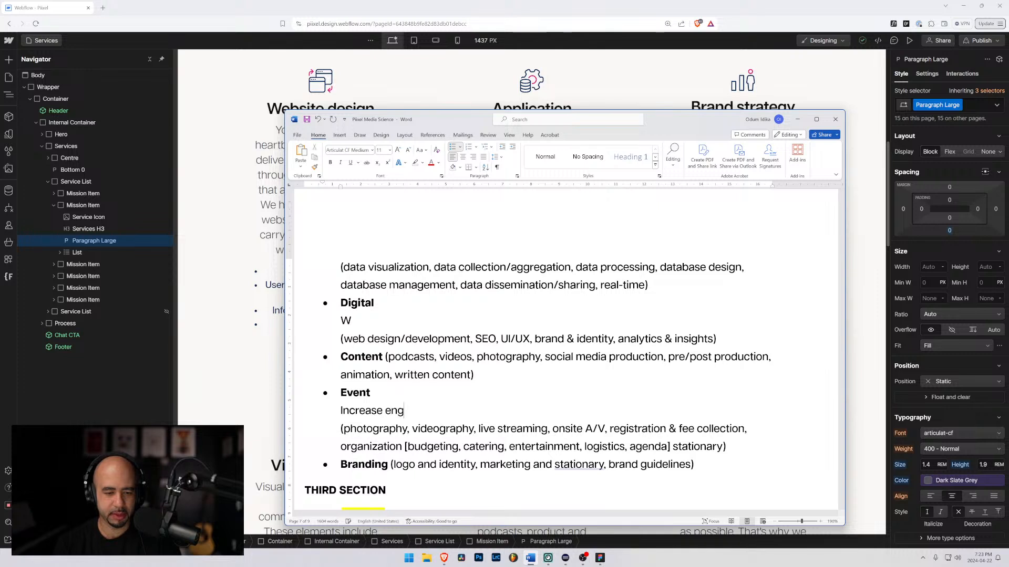
key(BackSpace)
key(BackSpace)
text(ement)
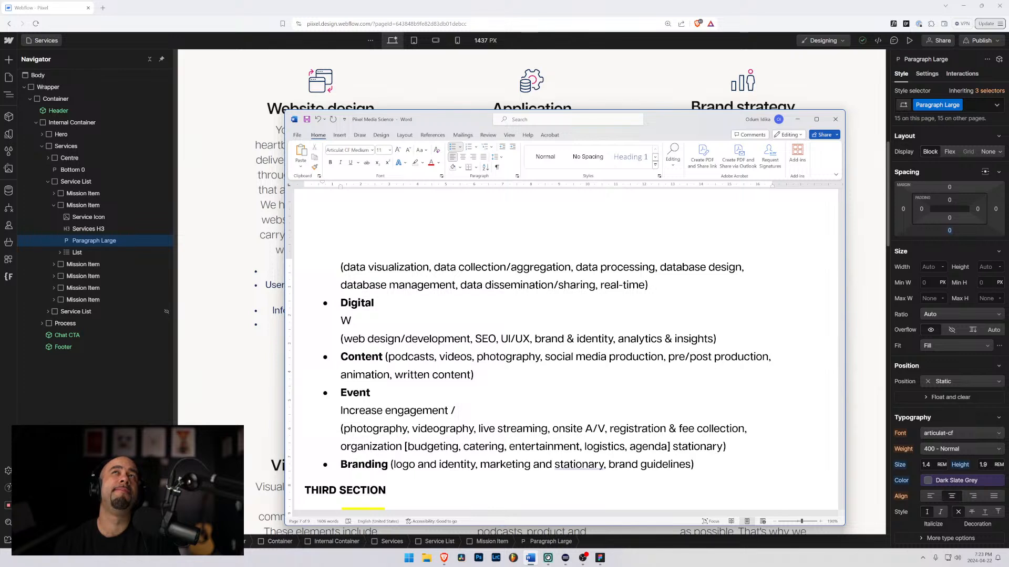
text( / stre)
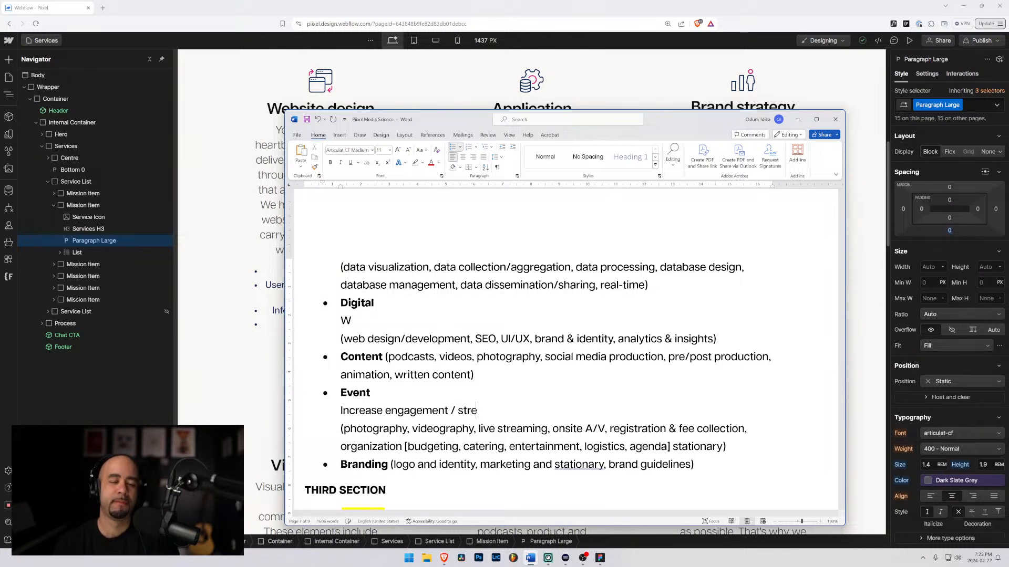
text(ss-free /)
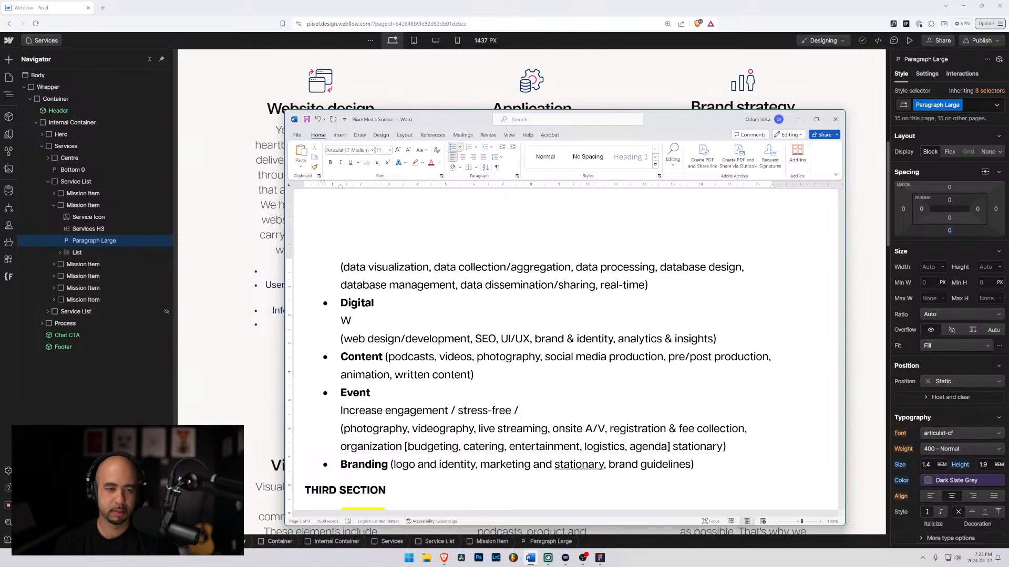
text(Modern technol)
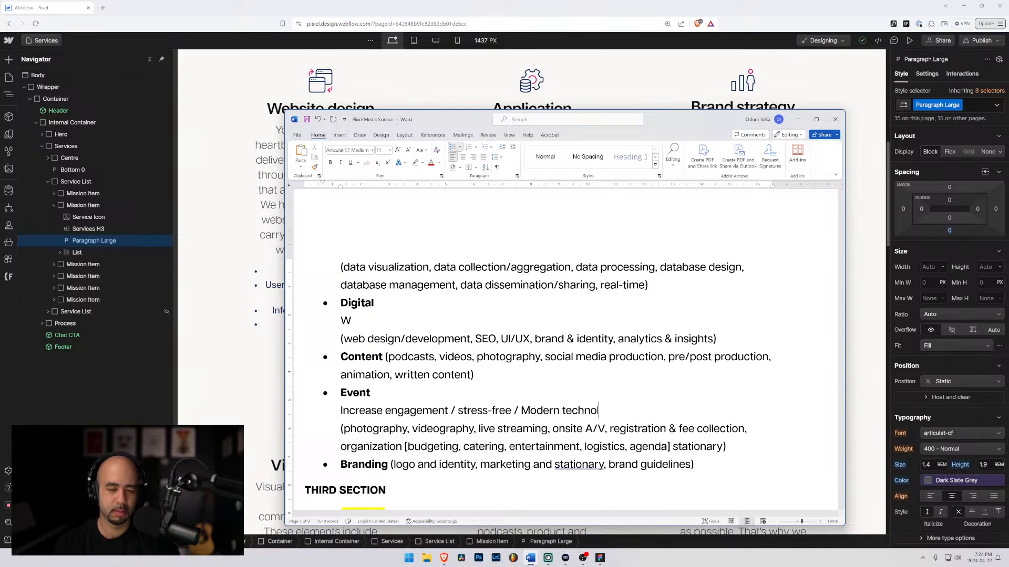
text(ogy / )
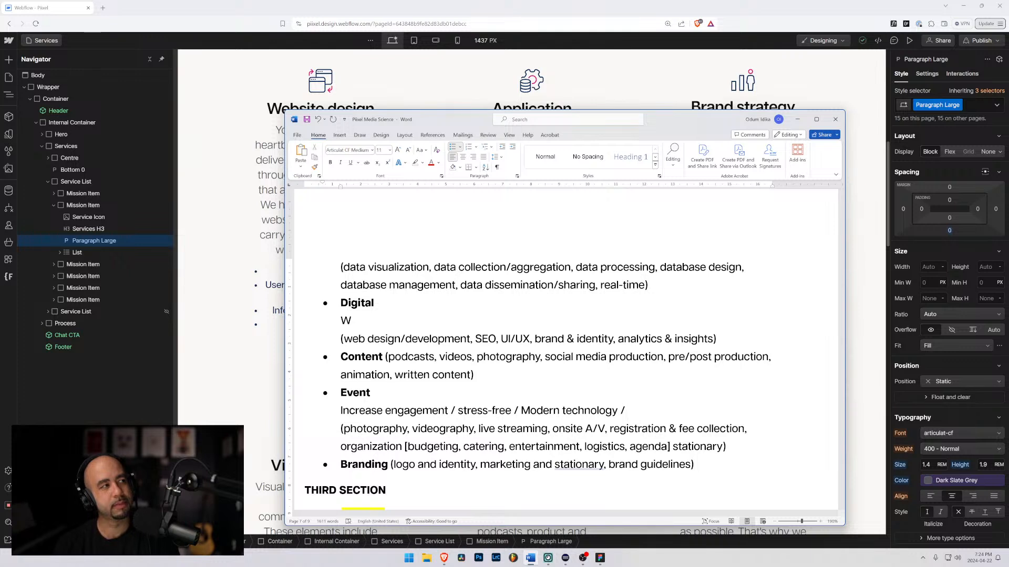
text(post-event)
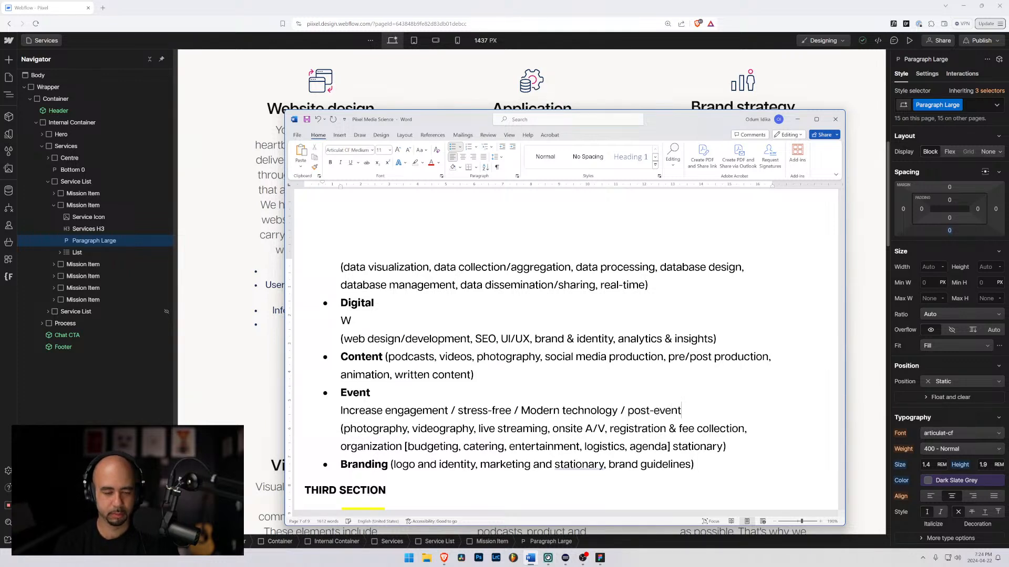
text( content)
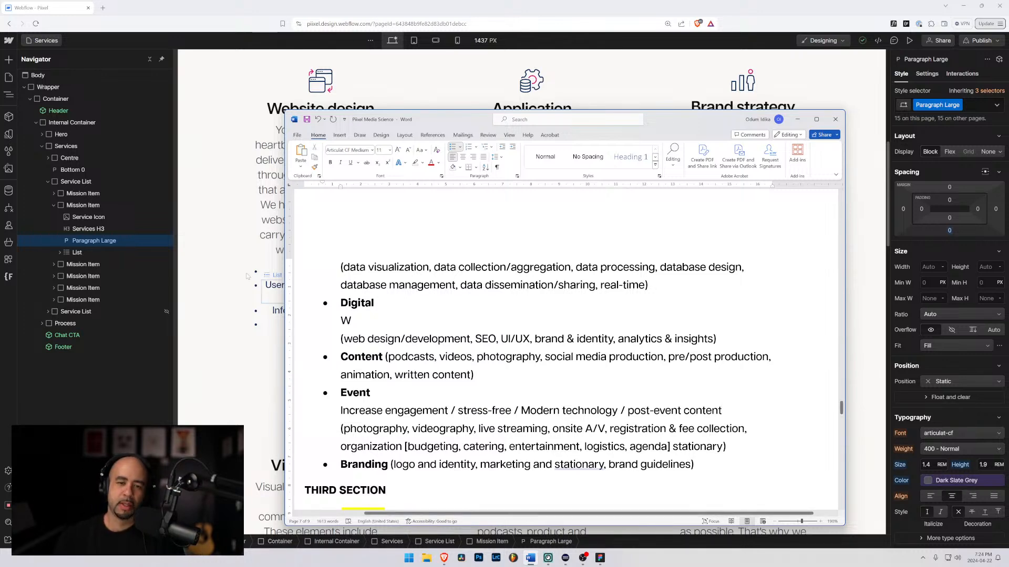
Insert a new line directly under "Data" and write "Our team has over two dozen years of data management experience" on it
scroll(567, 346, up, 3)
scroll(566, 347, up, 2)
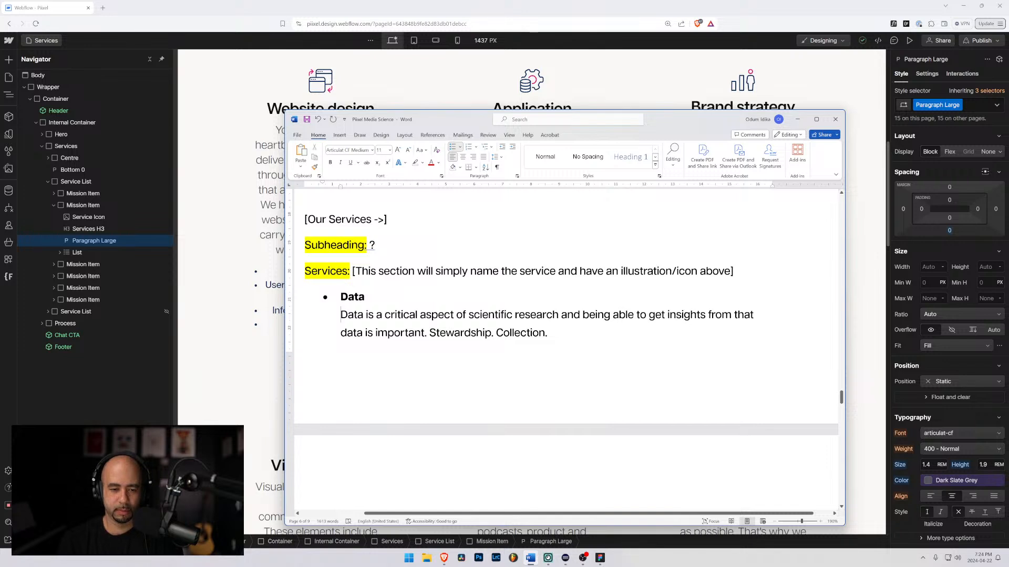
key(Return)
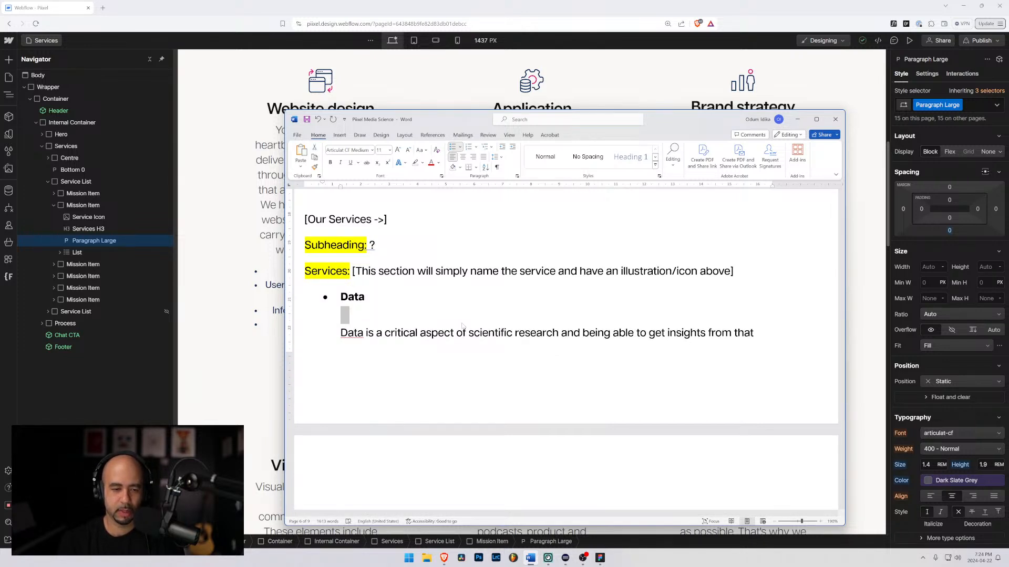
text(Out)
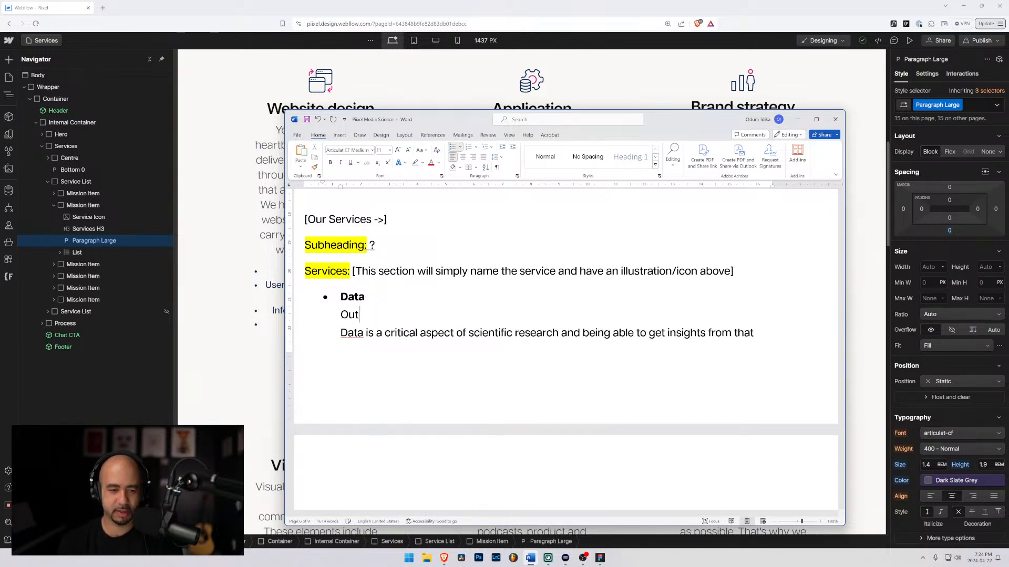
key(BackSpace)
text(r team has over )
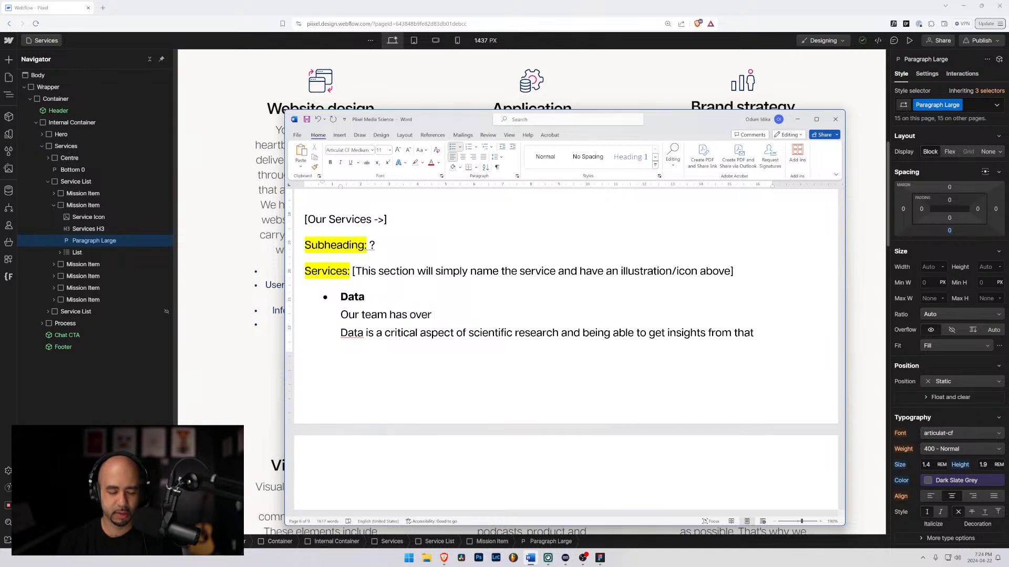
text(two)
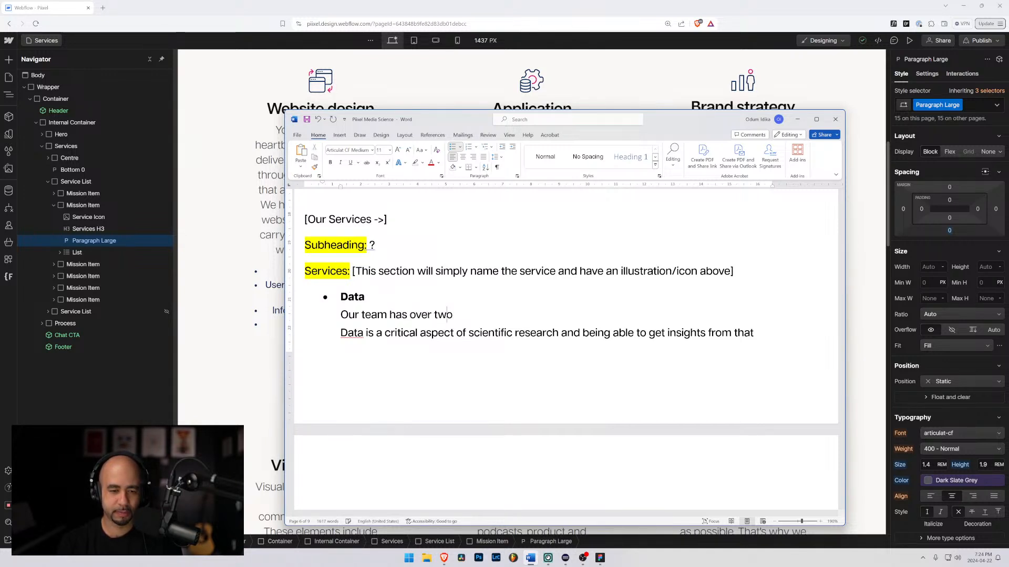
text( do)
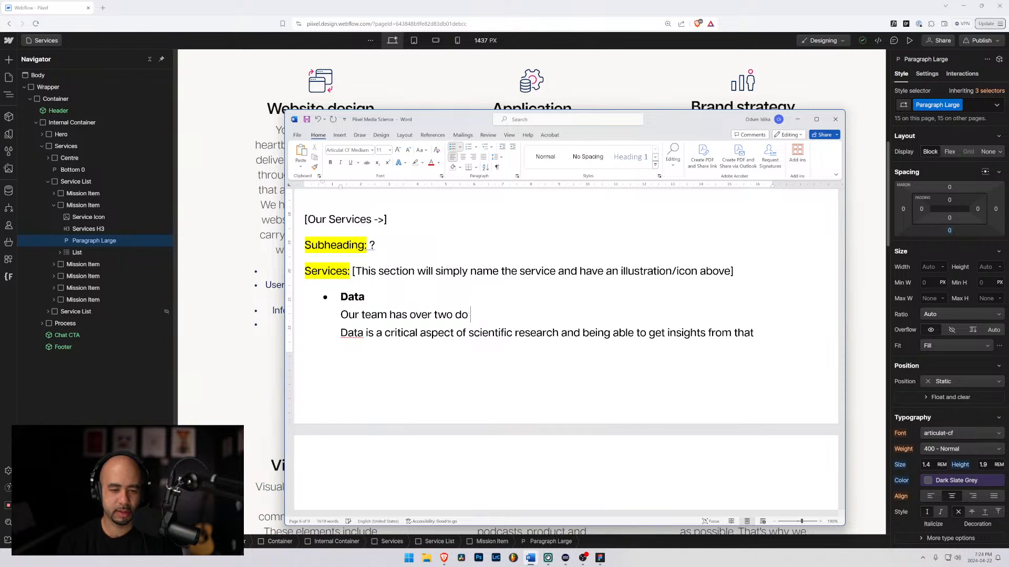
text(zen years of)
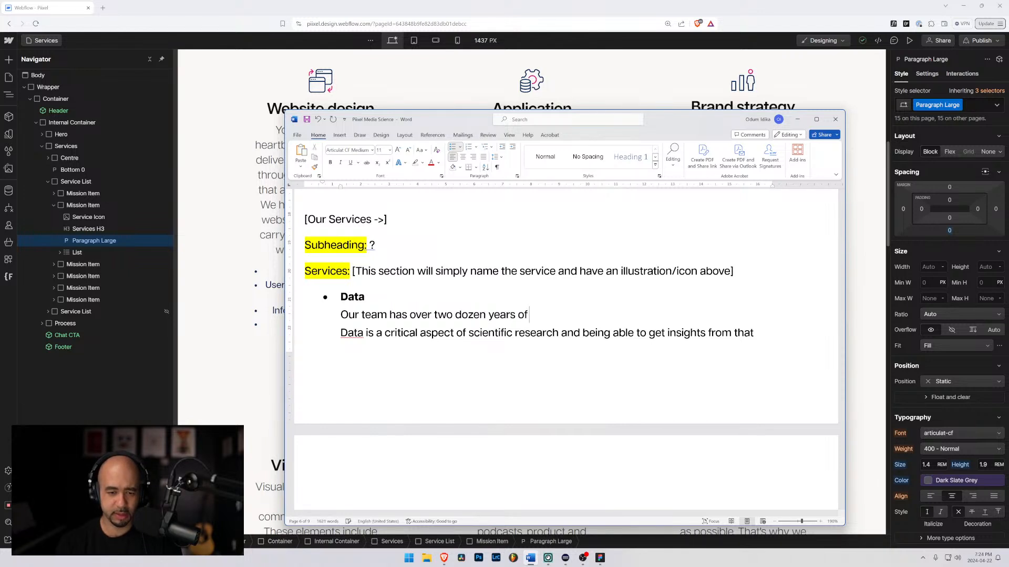
text( data managem)
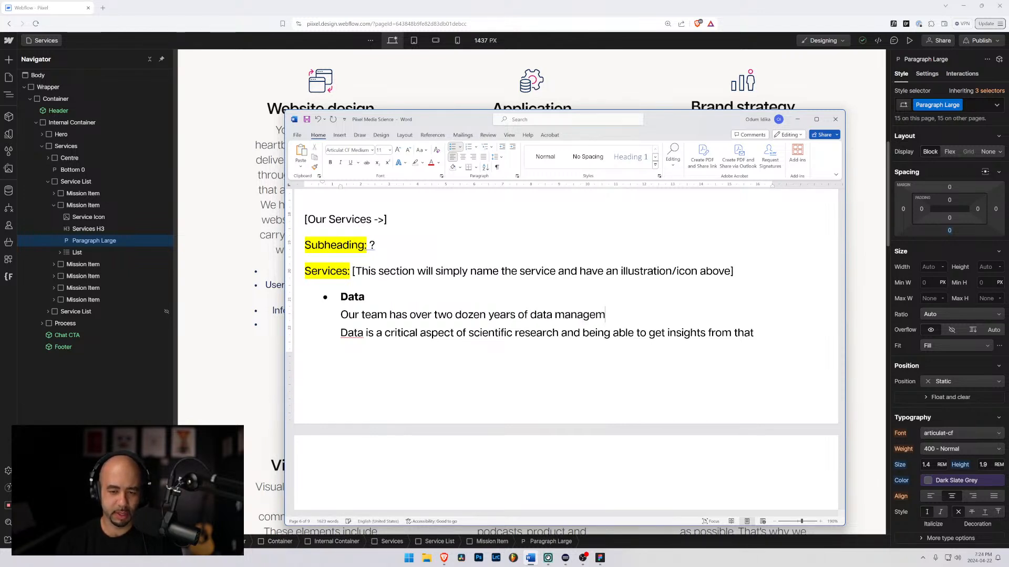
text(ent experience)
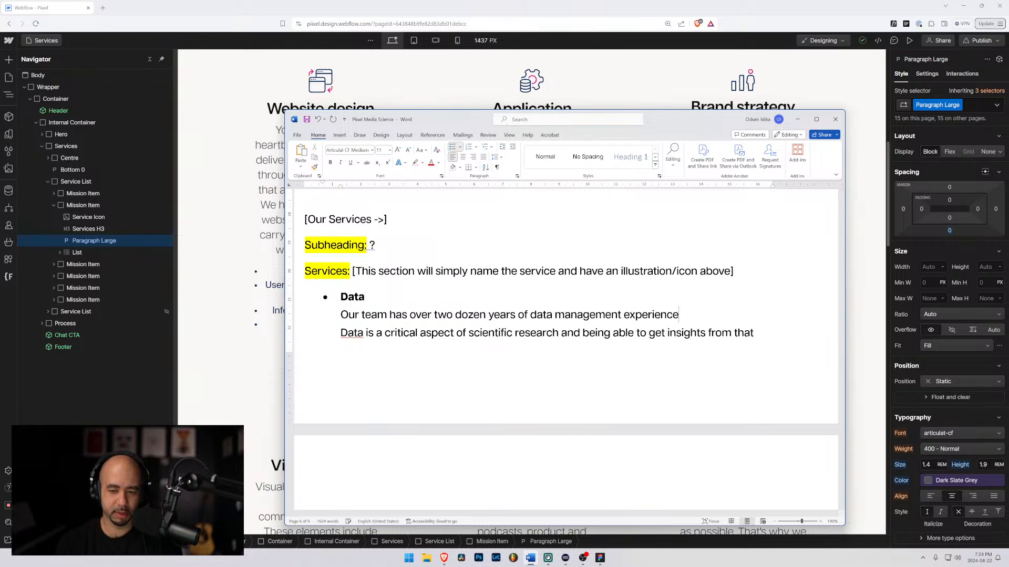
End the first sentence of the Data description with a period and start the second with "We understand the complex needs of"
text(. We u)
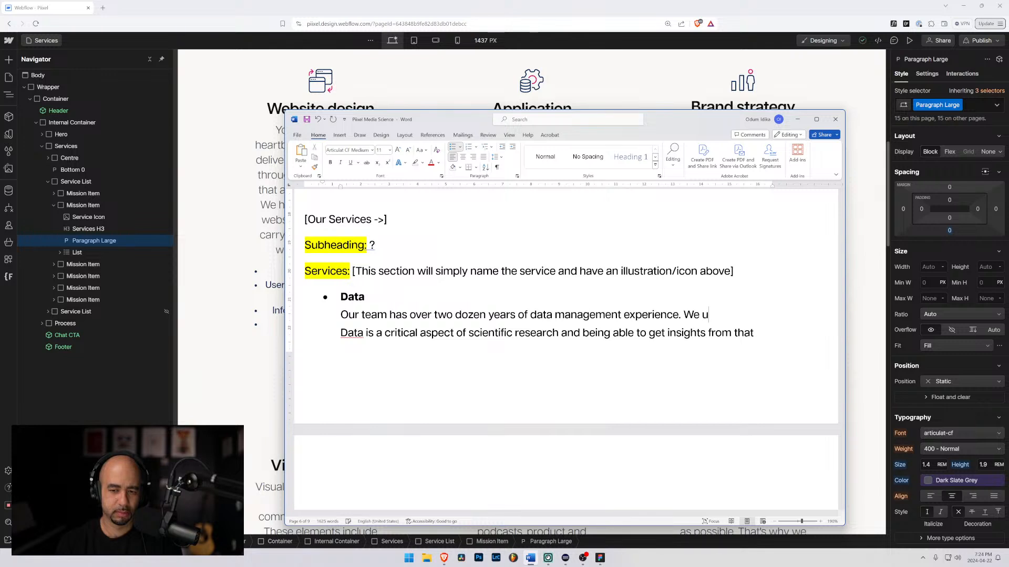
text(nderstand the complex)
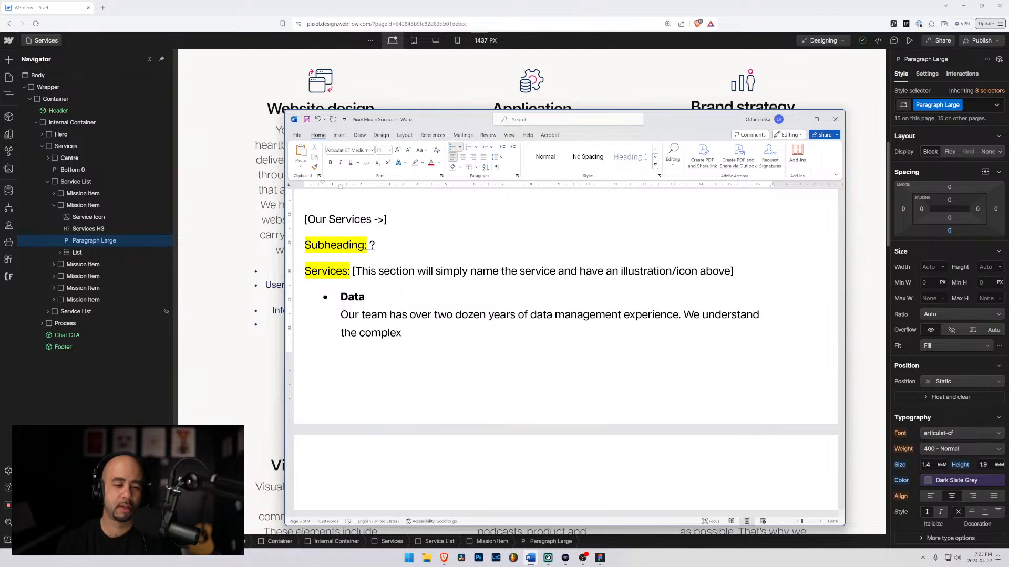
text( needs )
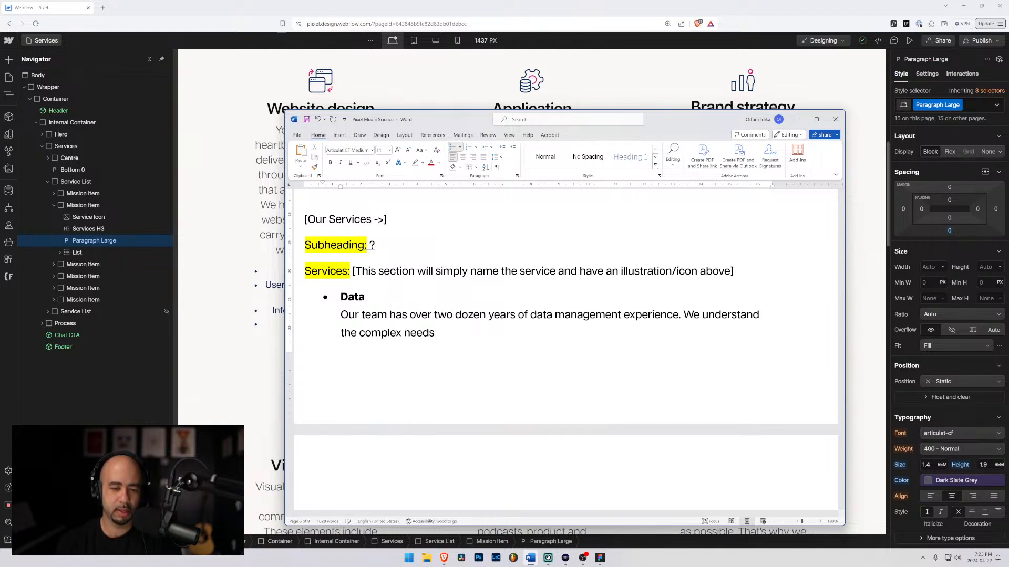
text(of)
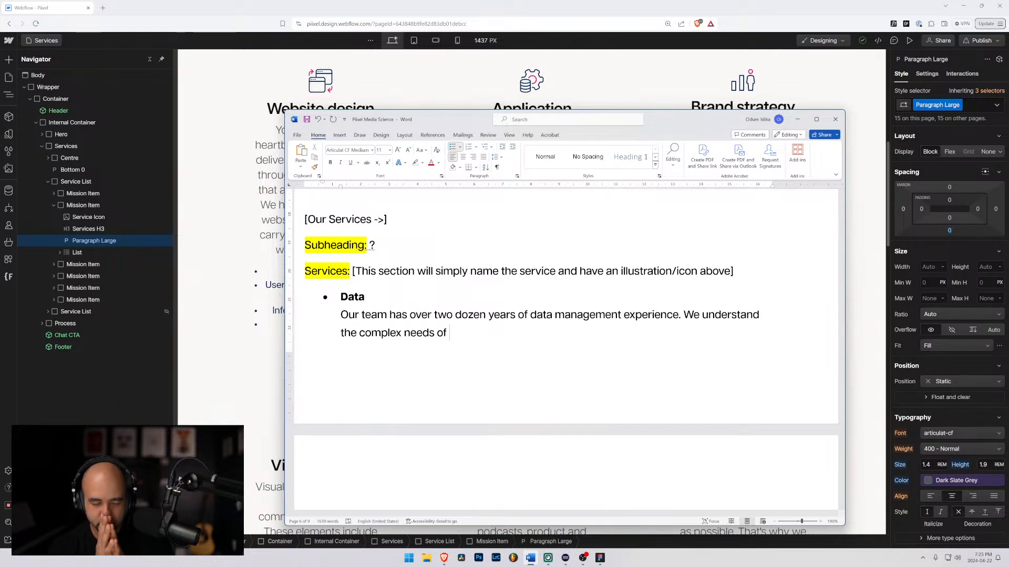
Reword "complex needs of" in the second sentence of the Data description to "complexities of"
scroll(453, 287, down, 5)
scroll(452, 286, up, 1)
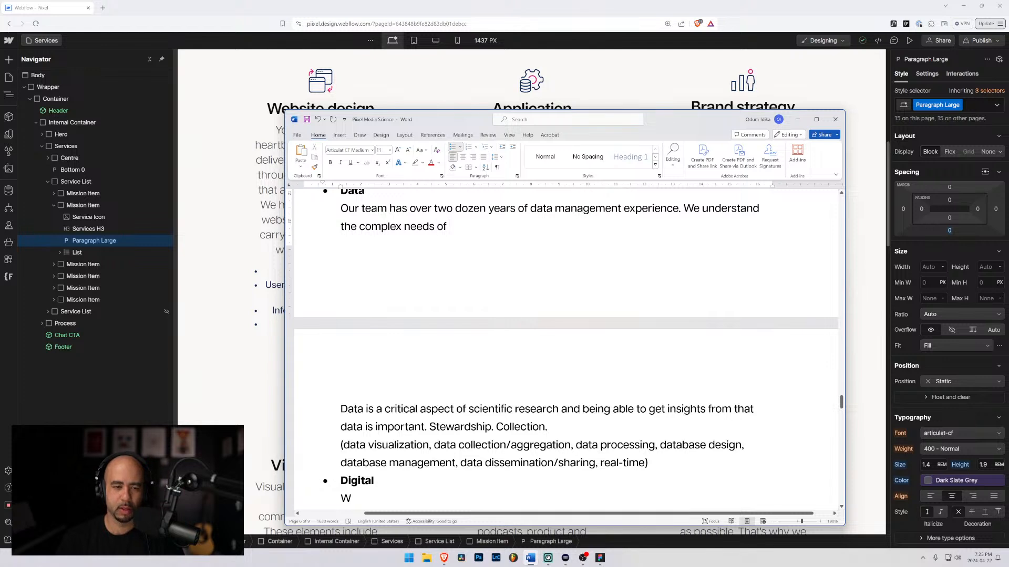
key(ctrl+shift+Left)
key(ctrl+shift+Left)
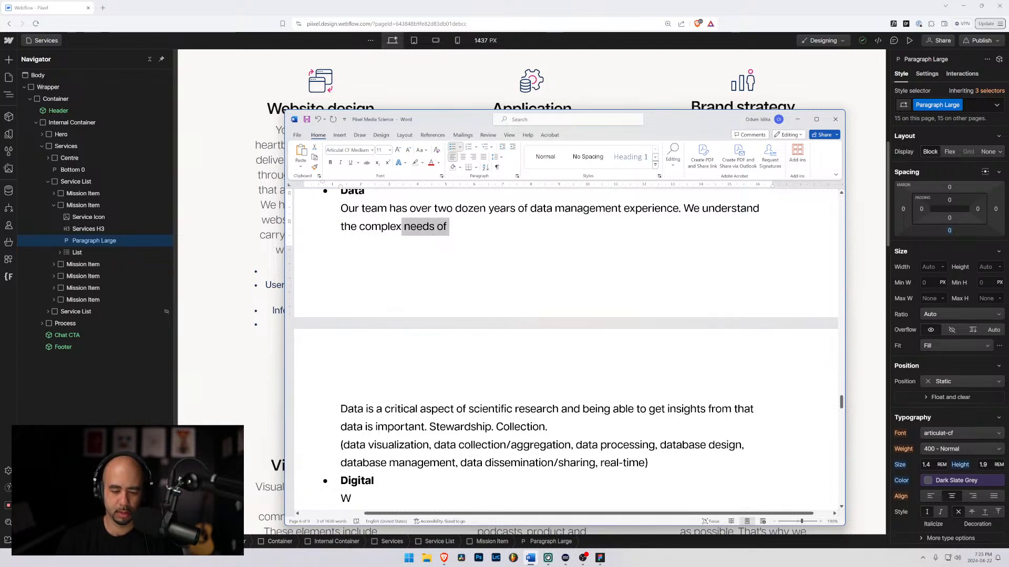
key(BackSpace)
key(BackSpace)
text(ities)
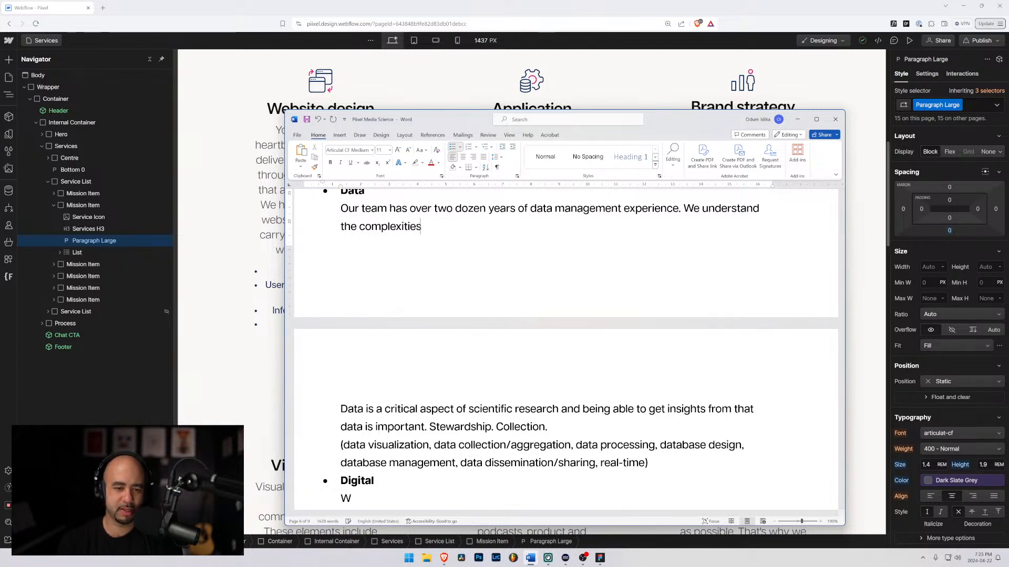
text( of )
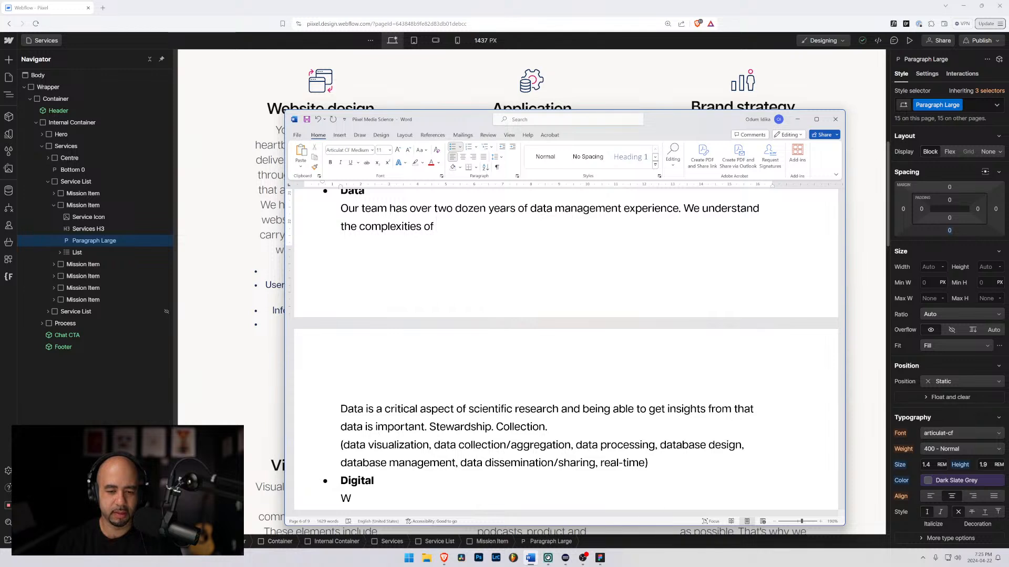
Continue the second sentence of the Data description with "collecting and sharing sensitive research data"
text(collecting)
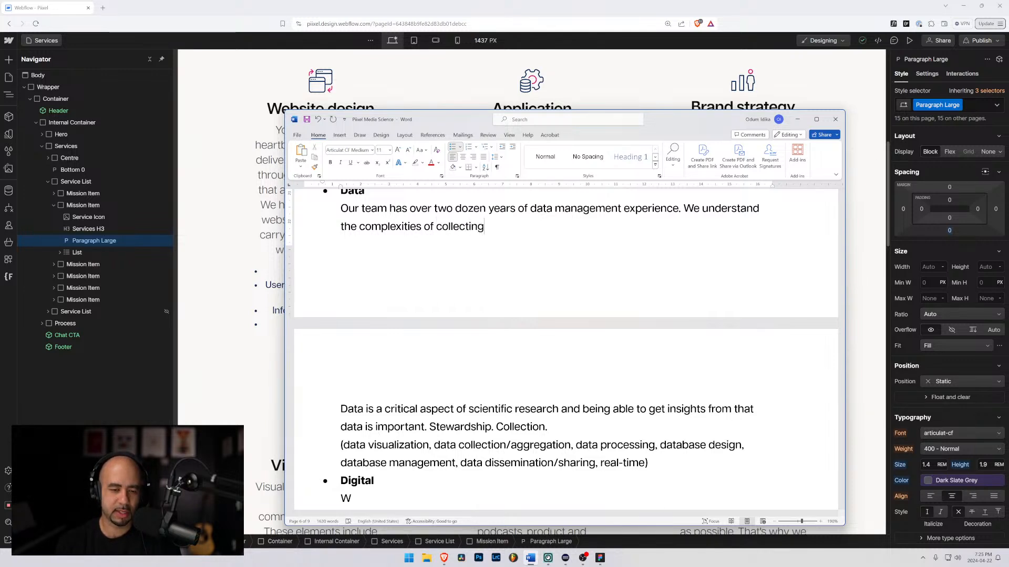
text( and sharing )
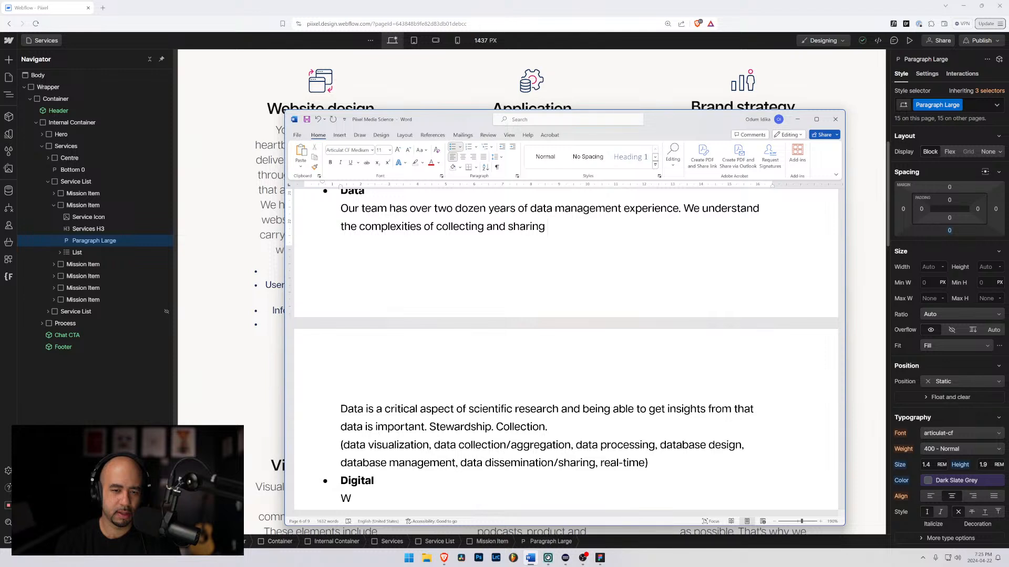
text(sensit)
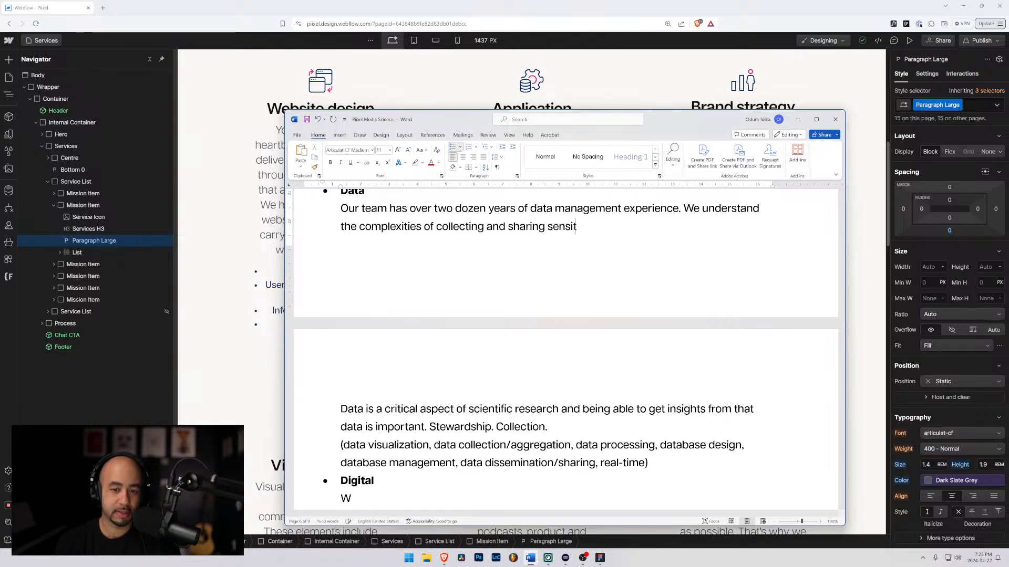
text(ive scien)
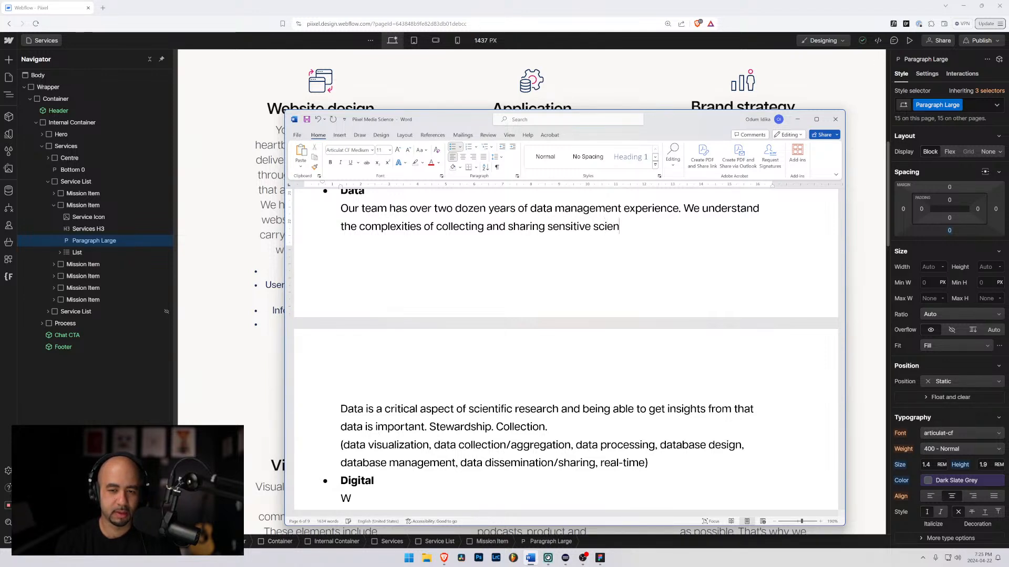
key(BackSpace)
key(BackSpace)
key(BackSpace)
key(BackSpace)
key(BackSpace)
text(resear)
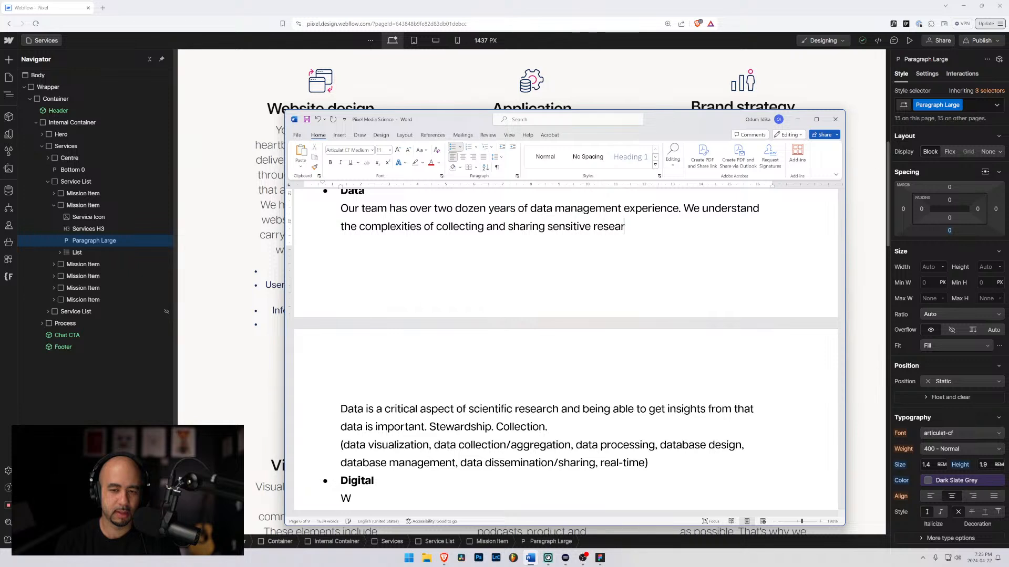
text(ch data )
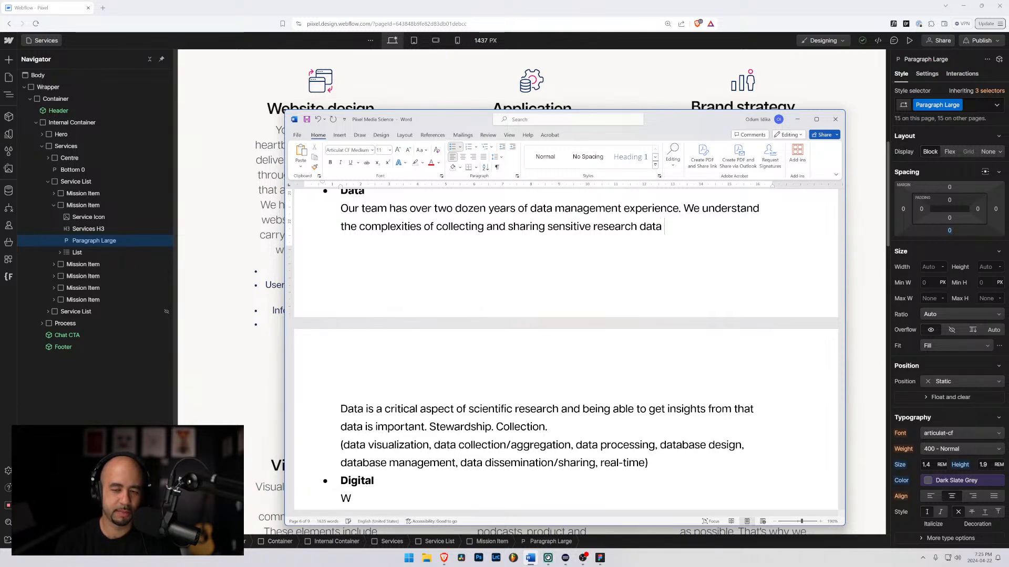
Add "(before and after publication)" after "sensitive research data" in the Data description
text((before and )
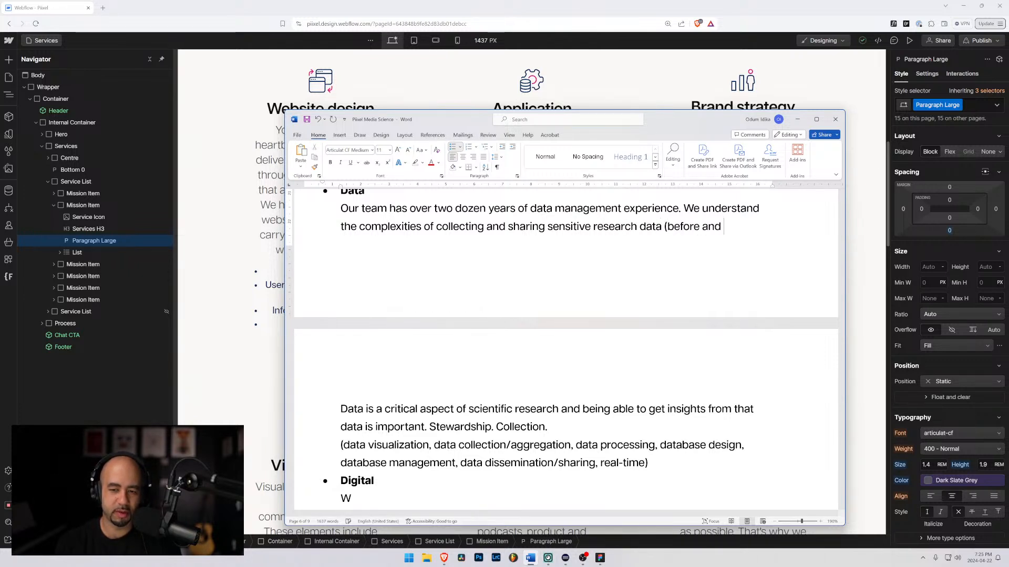
text(after publi)
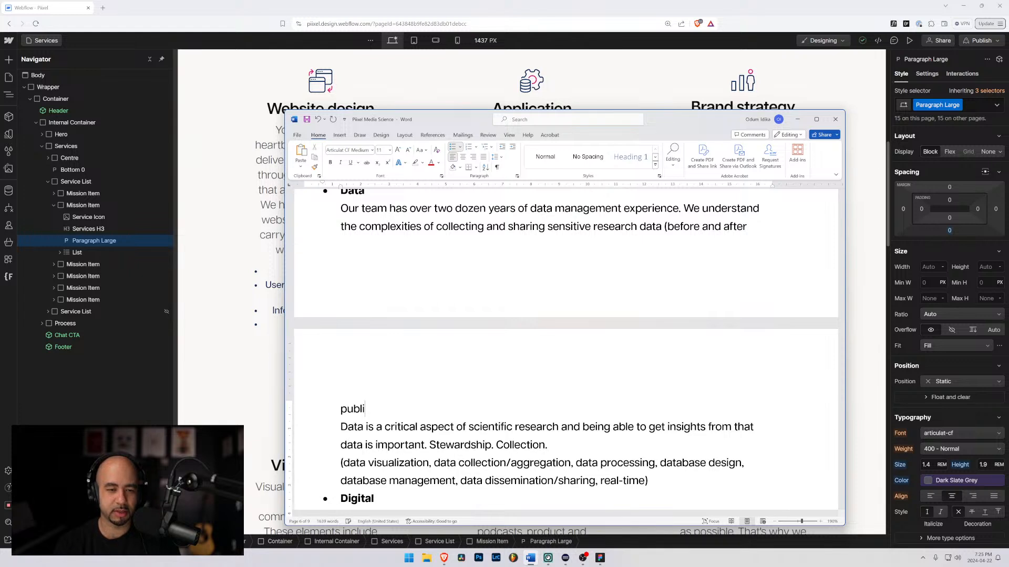
text(cation )
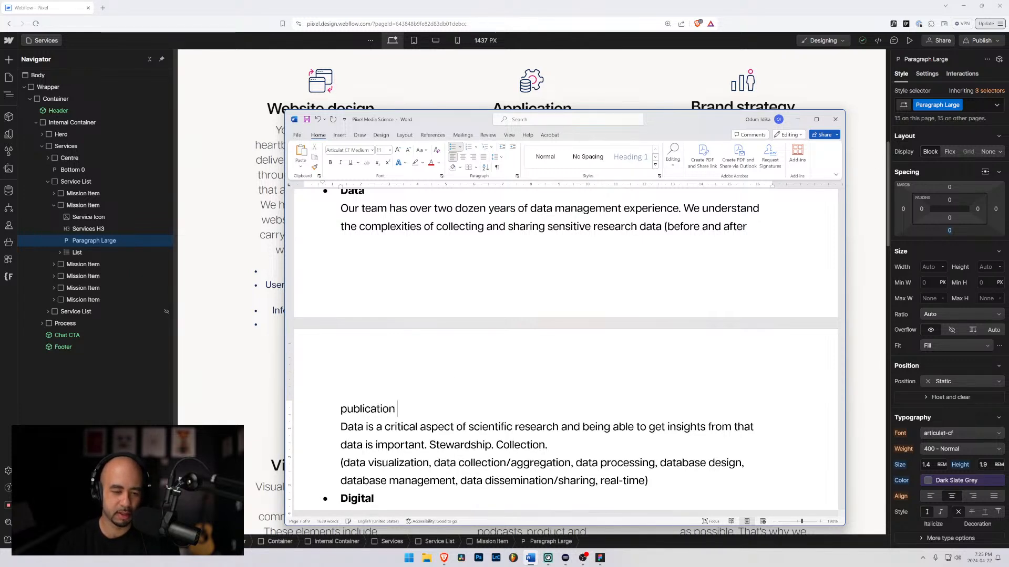
text())
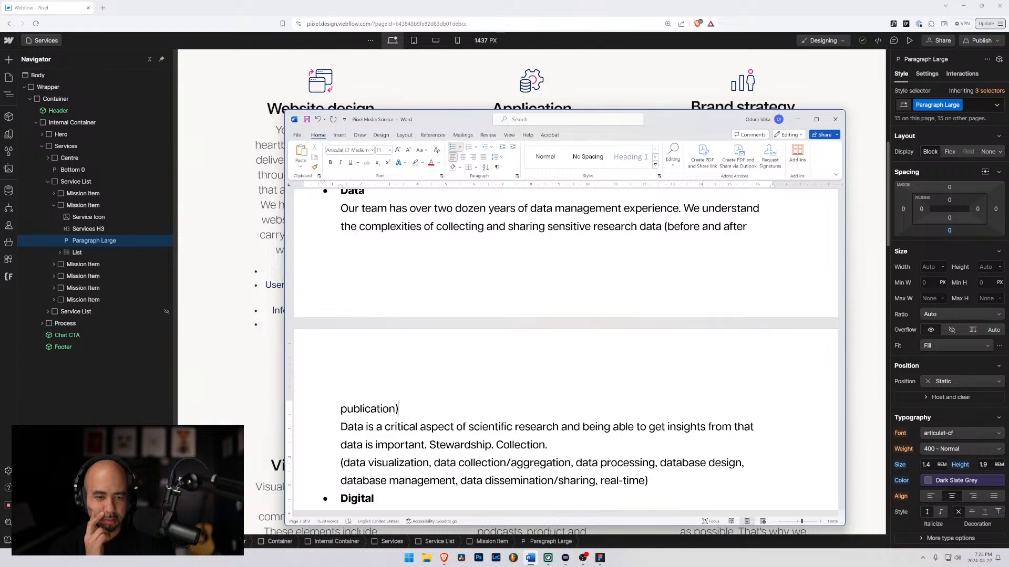
Finish the Data sentence with "and we work with you to deliver the best solution to meet your research objectives."
text(and we )
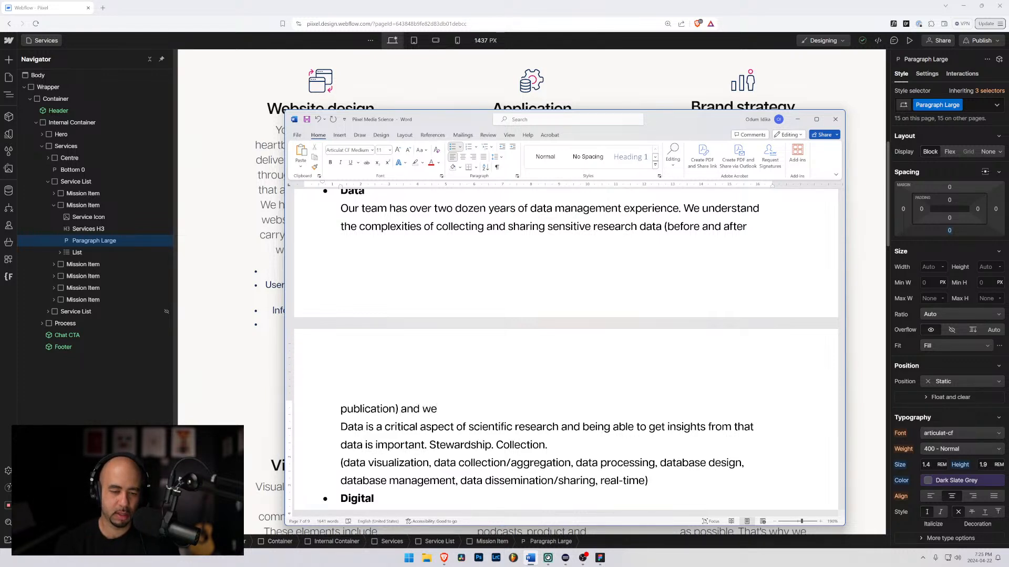
text(w)
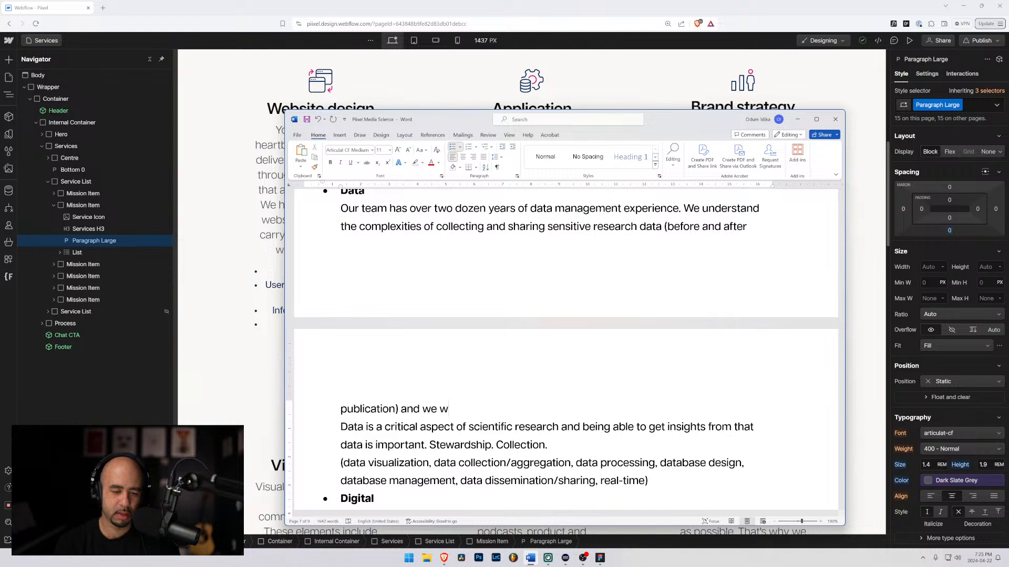
text(ork with you )
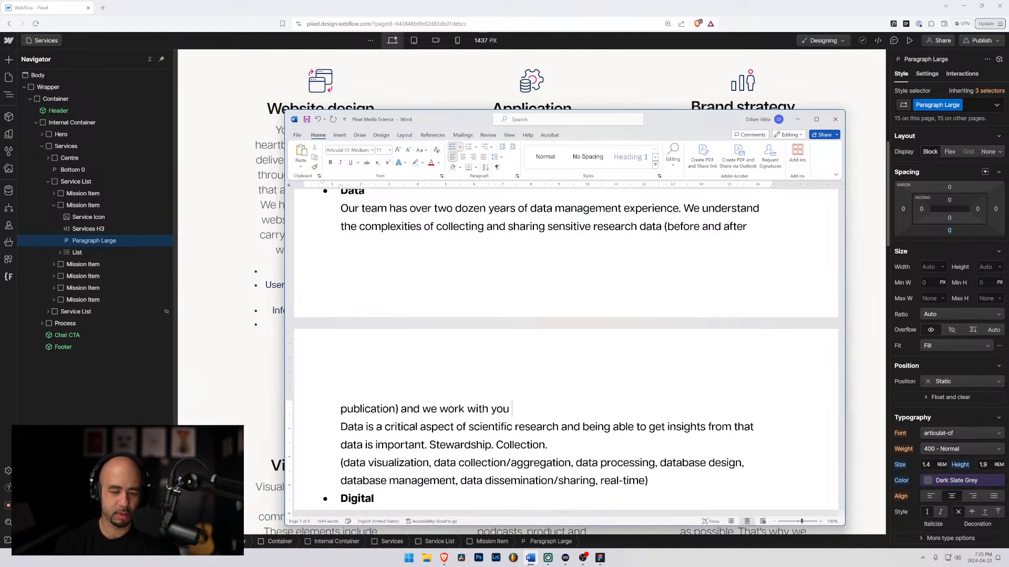
text(to deliver the best solution to )
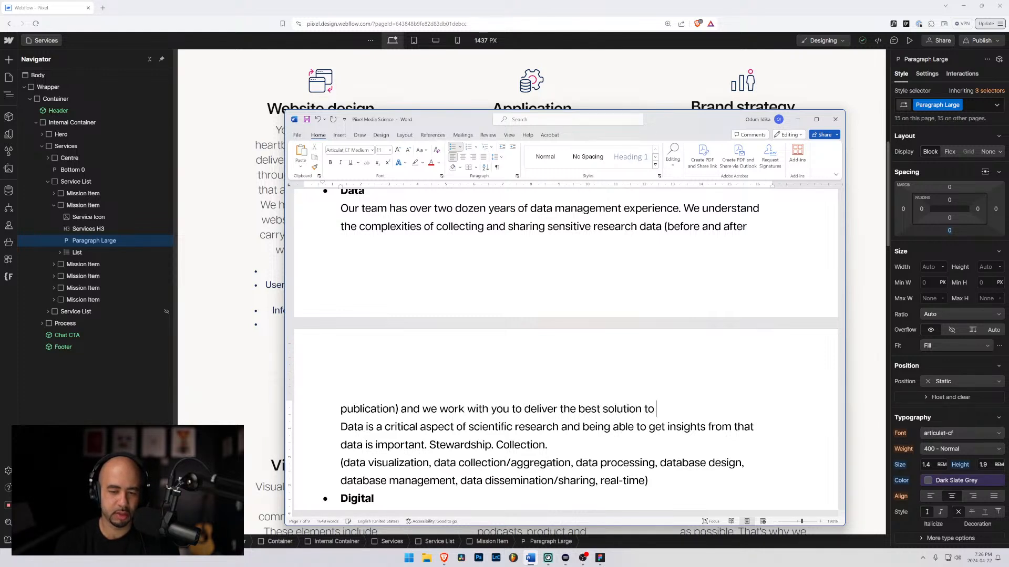
text(meet your )
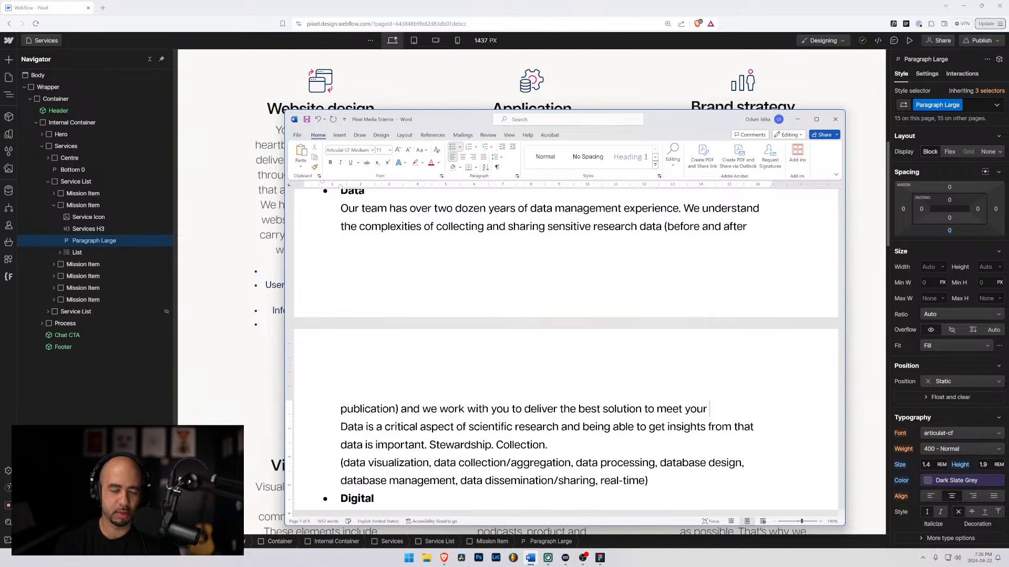
text(research a)
key(BackSpace)
text(objectives.)
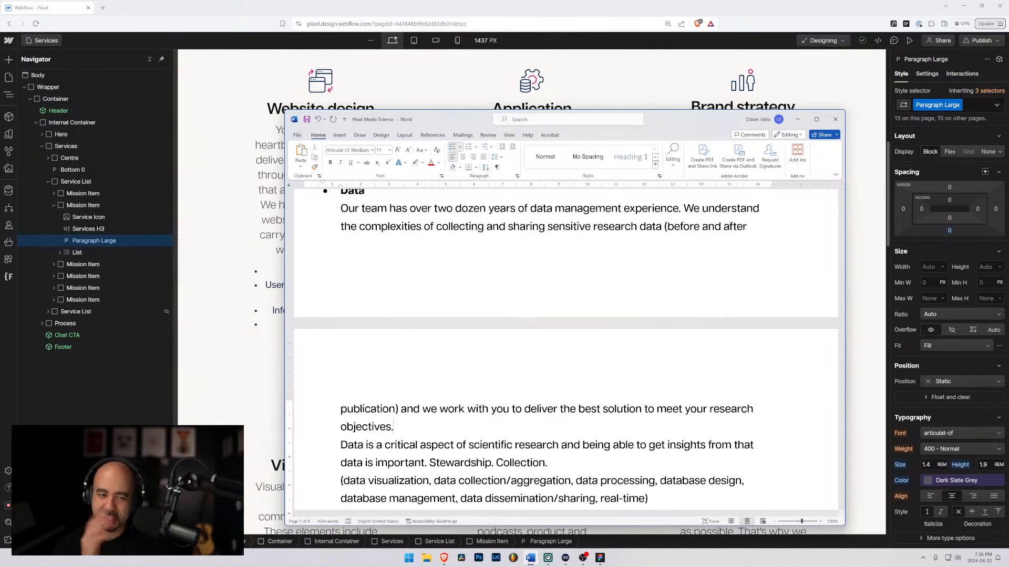
Review the service descriptions and reread the First Section's subheading about turning complex science into clear narratives
scroll(566, 347, down, 2)
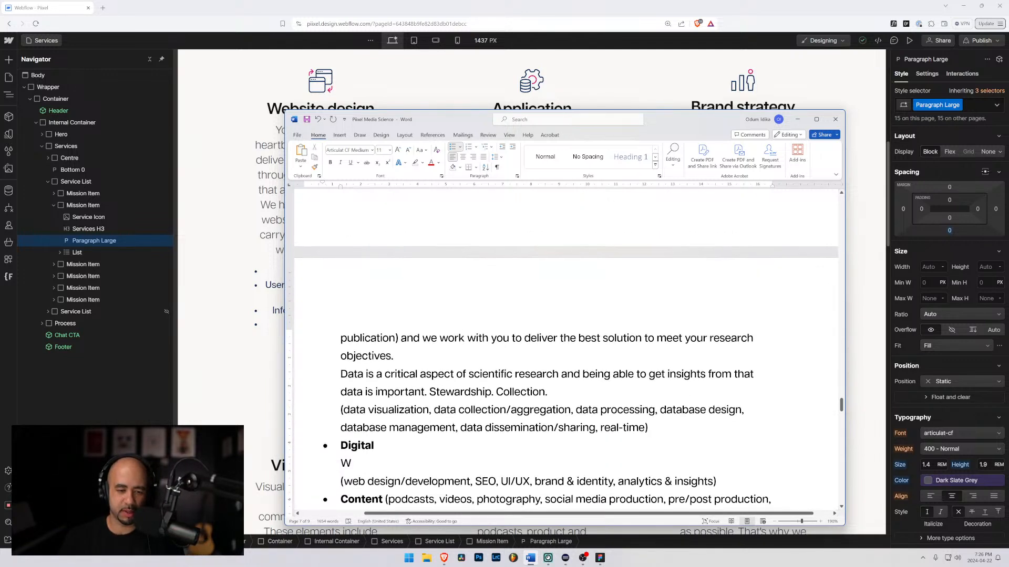
scroll(566, 347, up, 1)
scroll(565, 347, up, 1)
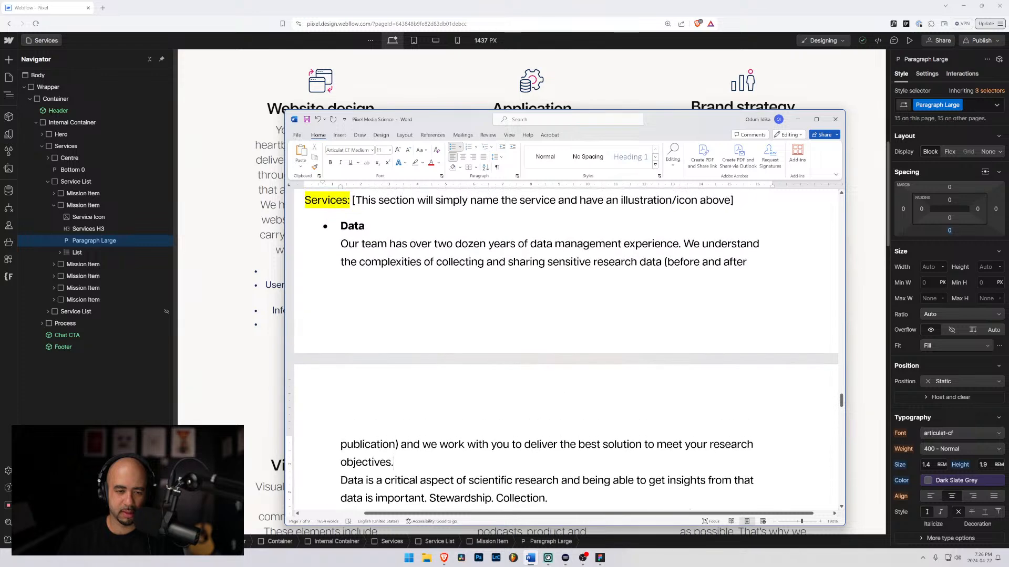
scroll(566, 346, down, 2)
scroll(566, 347, down, 2)
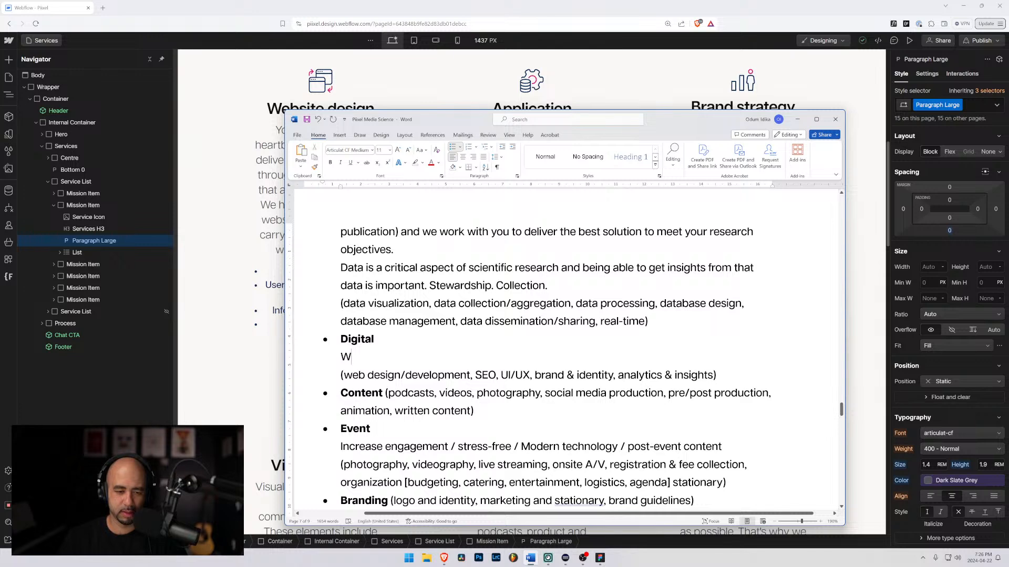
scroll(565, 347, up, 10)
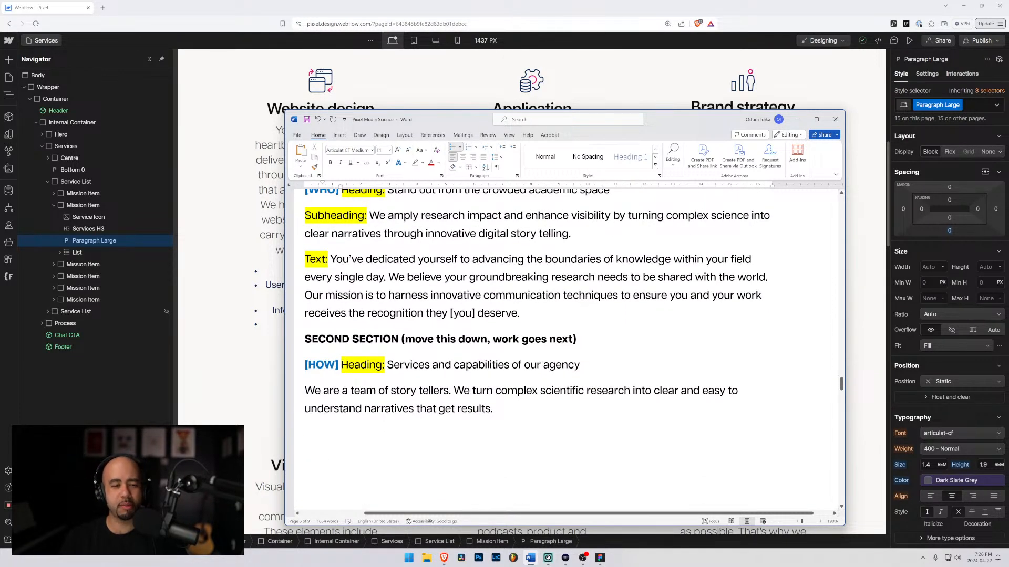
scroll(538, 320, up, 1)
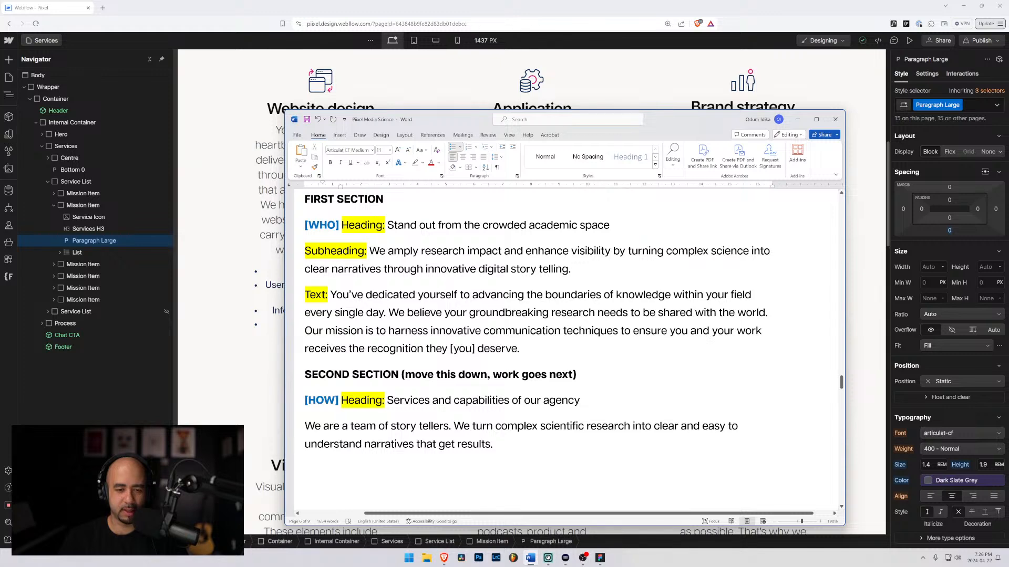
drag(421, 250, 570, 251)
click(536, 269)
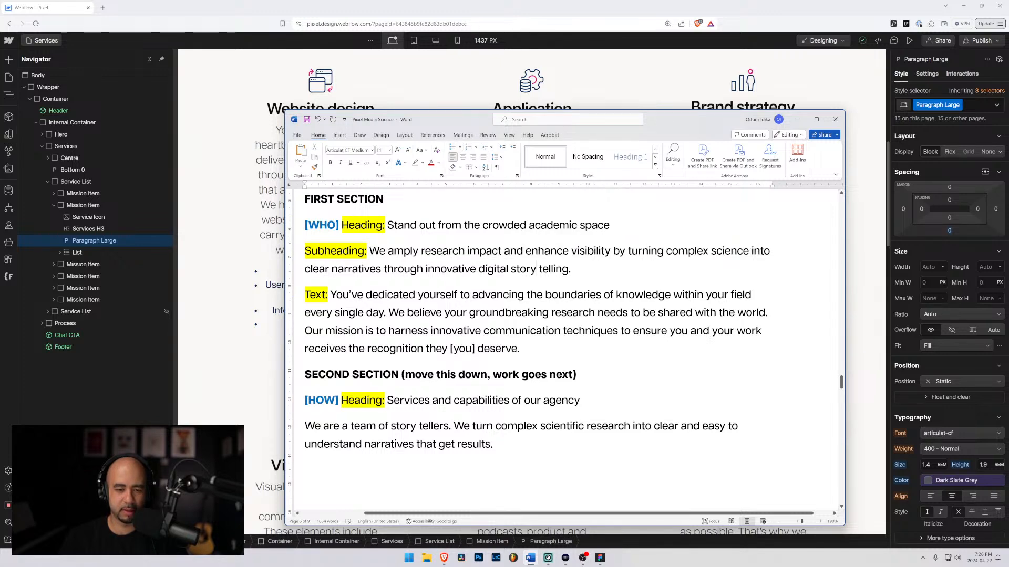
Move the parenthesised Content services below "Content" within the same bullet, leaving an empty line between the heading and the list
scroll(536, 269, down, 15)
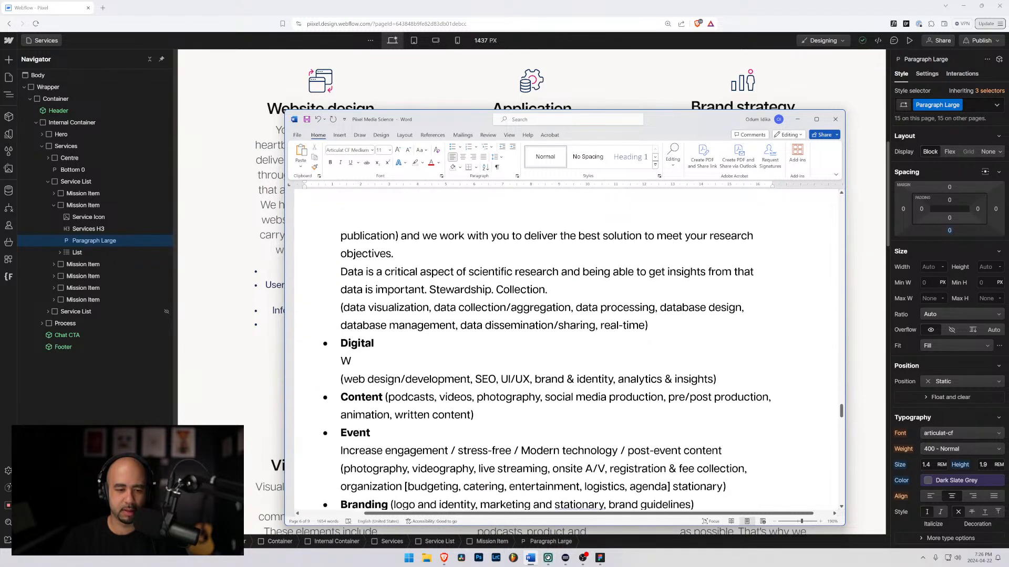
click(385, 358)
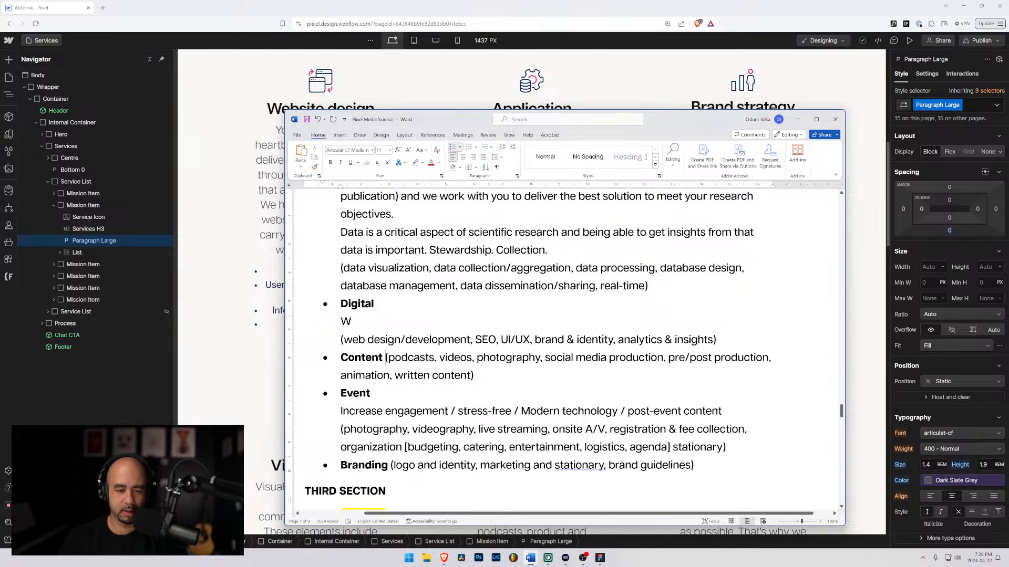
key(BackSpace)
key(Return)
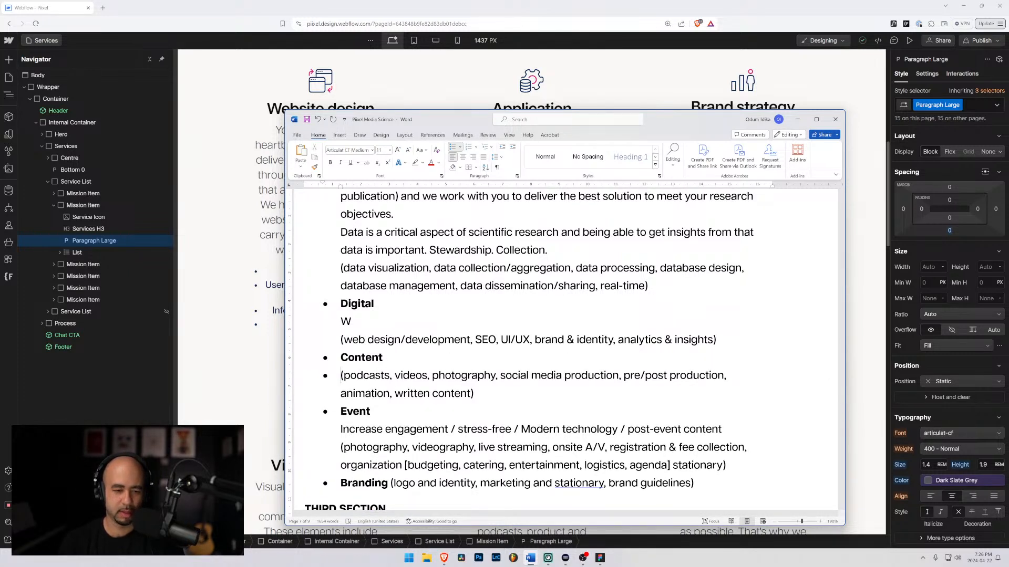
key(ctrl+z)
key(shift+Return)
key(shift+Return)
key(Up)
Set the font of the empty line under "Content" to Articulat CF Medium
text(Thr)
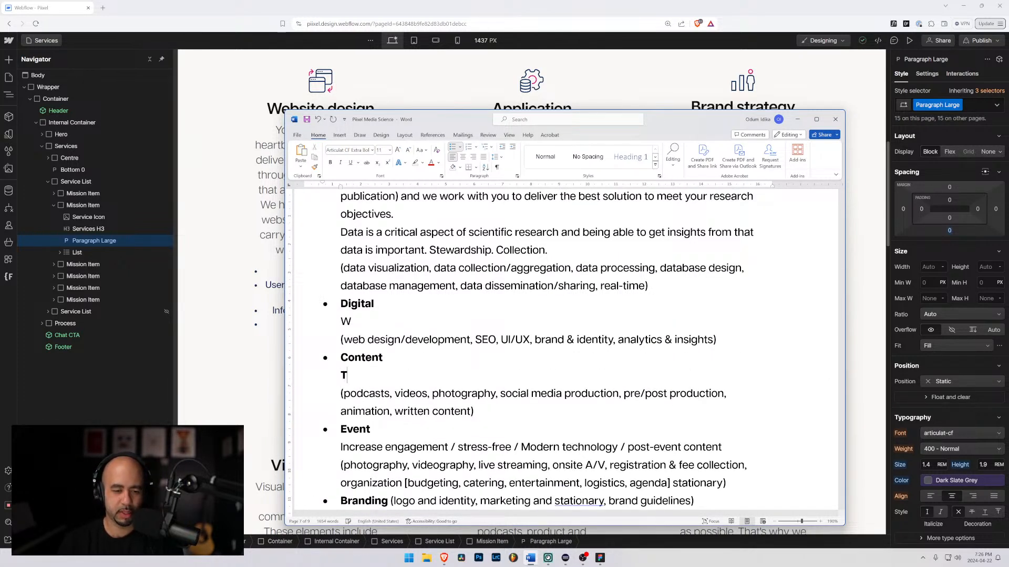
key(BackSpace)
key(BackSpace)
key(BackSpace)
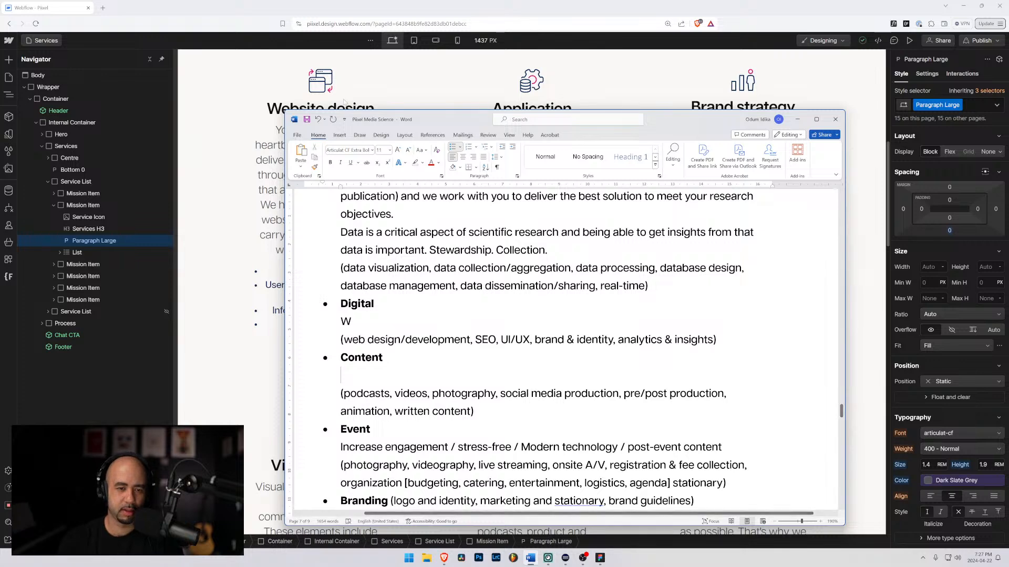
click(372, 150)
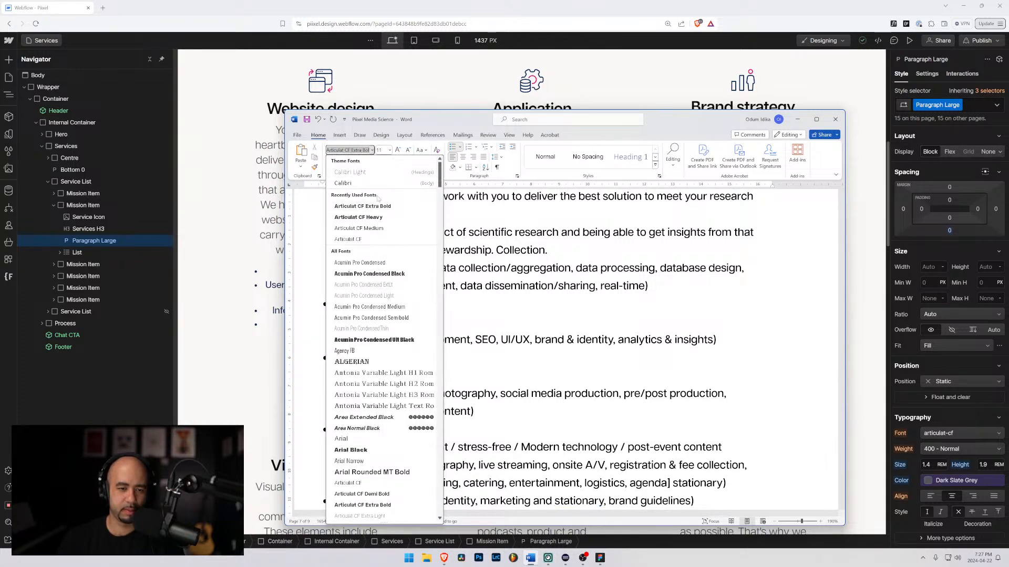
click(359, 228)
Write "There is almost no better way to engage people" on the empty line under "Content"
text(Thjere)
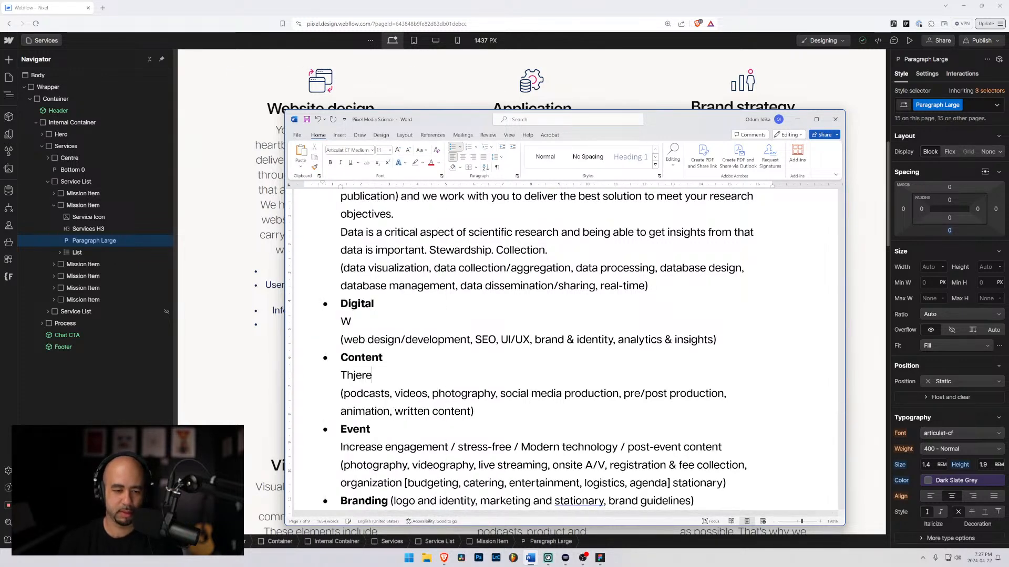
key(BackSpace)
key(BackSpace)
key(BackSpace)
text(ere is almo)
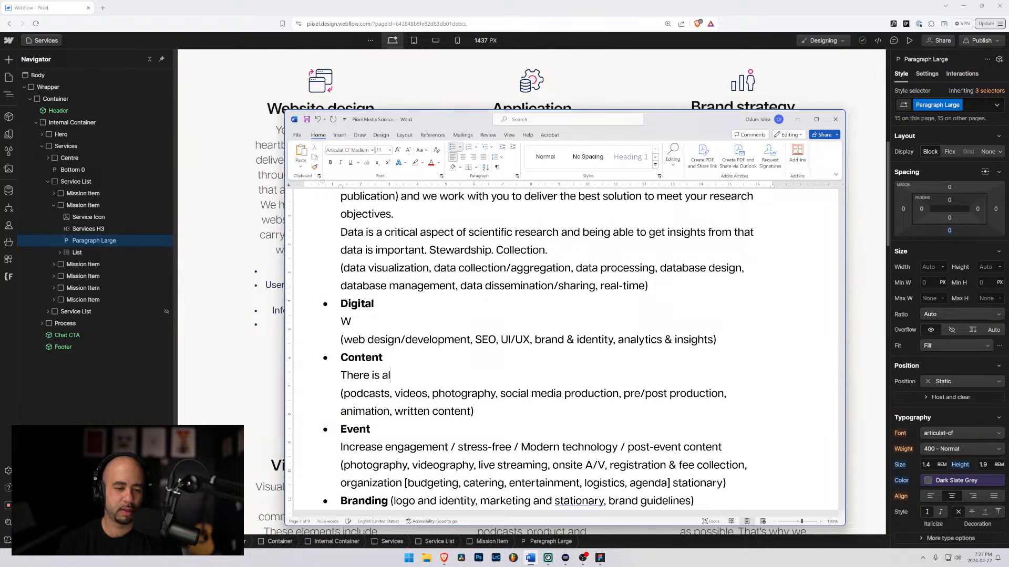
key(BackSpace)
key(BackSpace)
key(BackSpace)
text(lmost )
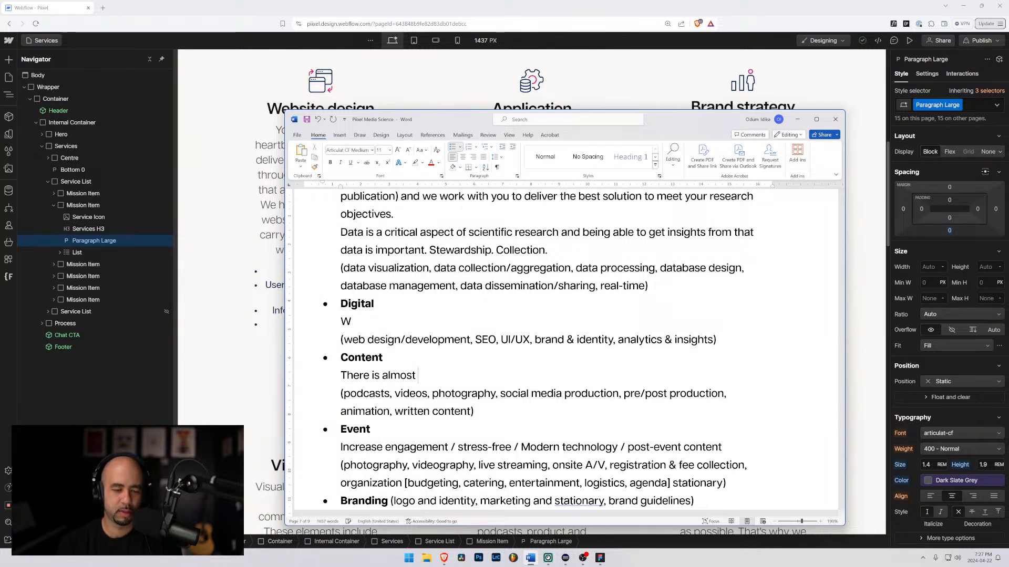
text(no better way to )
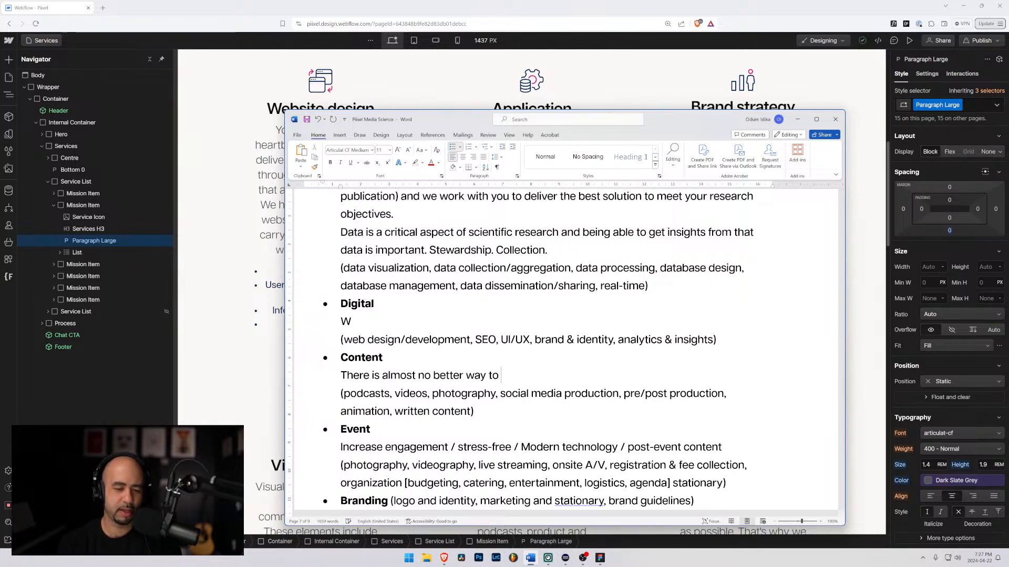
text(engage )
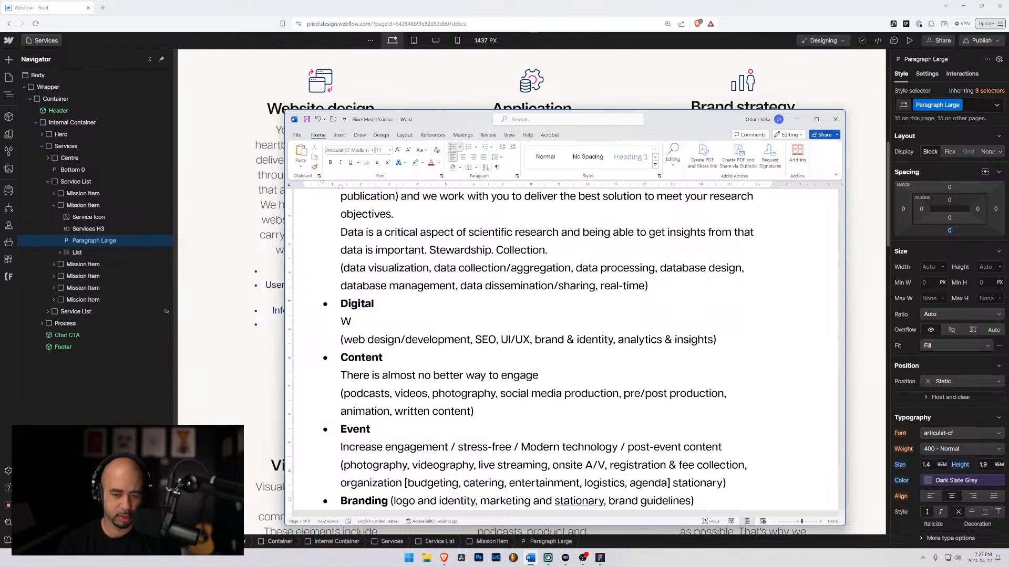
text(people)
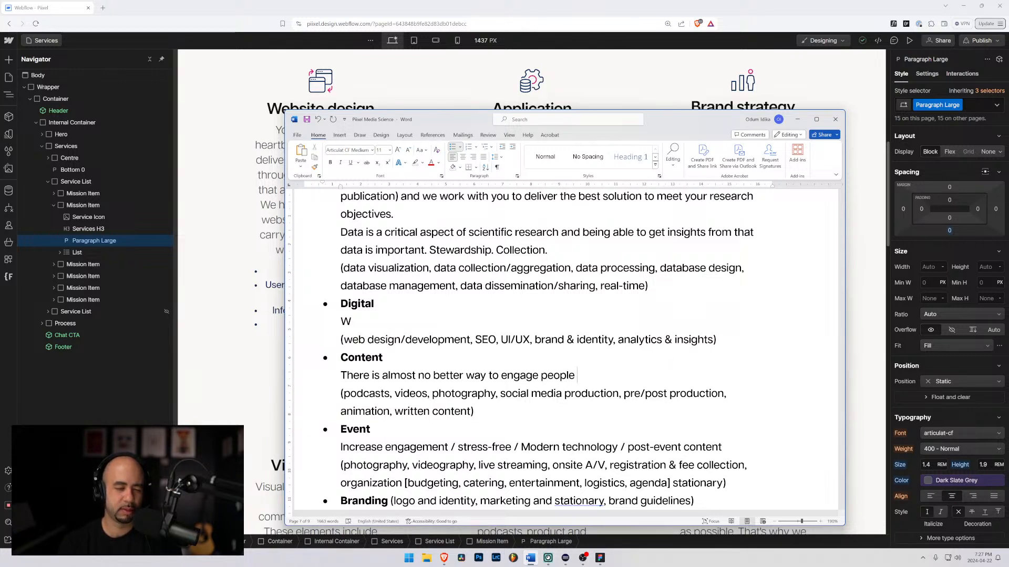
Replace "engage people" in the sentence under "Content" with "connect your science with most amount of people by"
key(ctrl+shift+Left)
key(ctrl+shift+Left)
text(co)
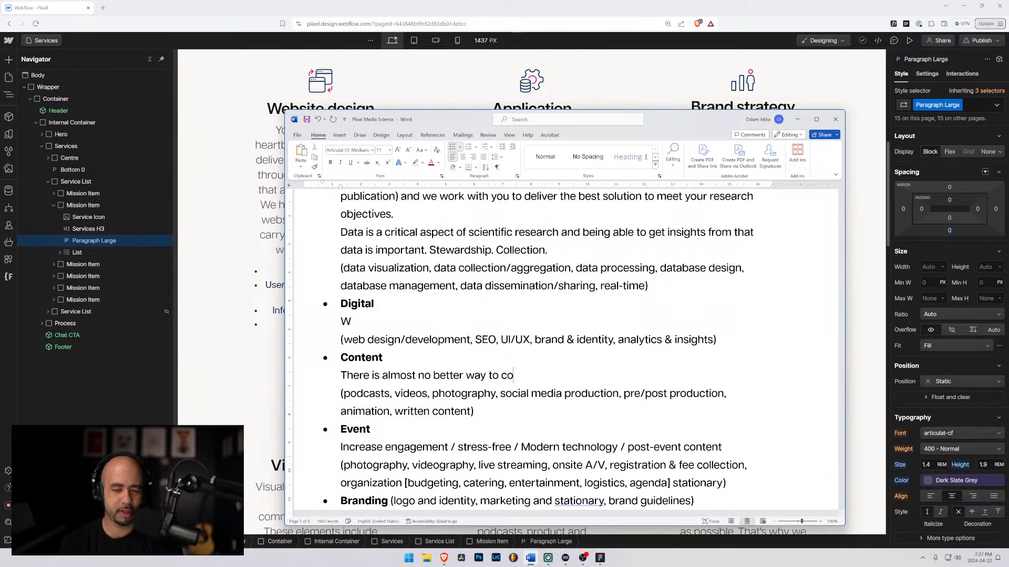
text(nnect with)
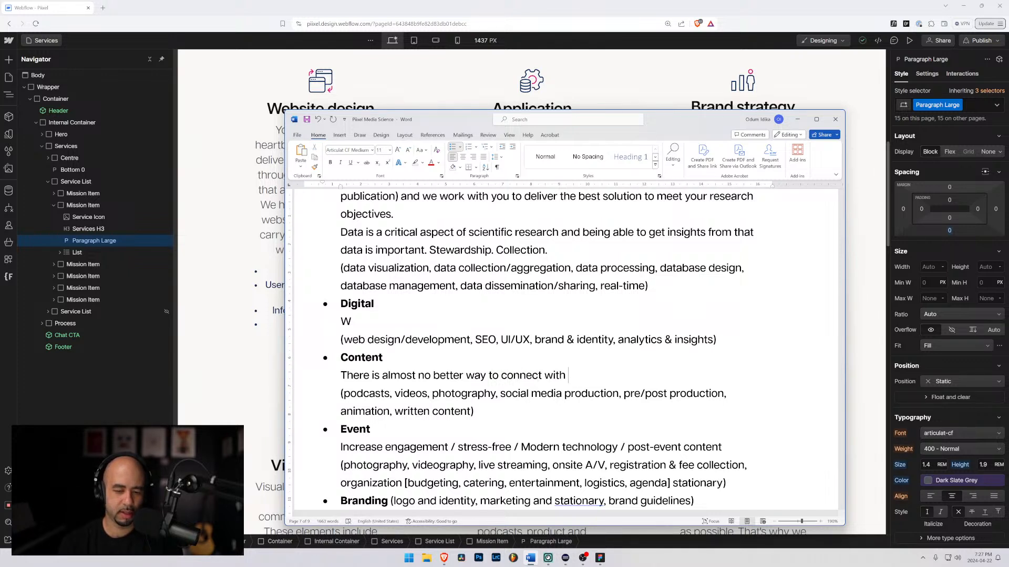
key(BackSpace)
key(BackSpace)
key(BackSpace)
key(BackSpace)
key(BackSpace)
text(your scien)
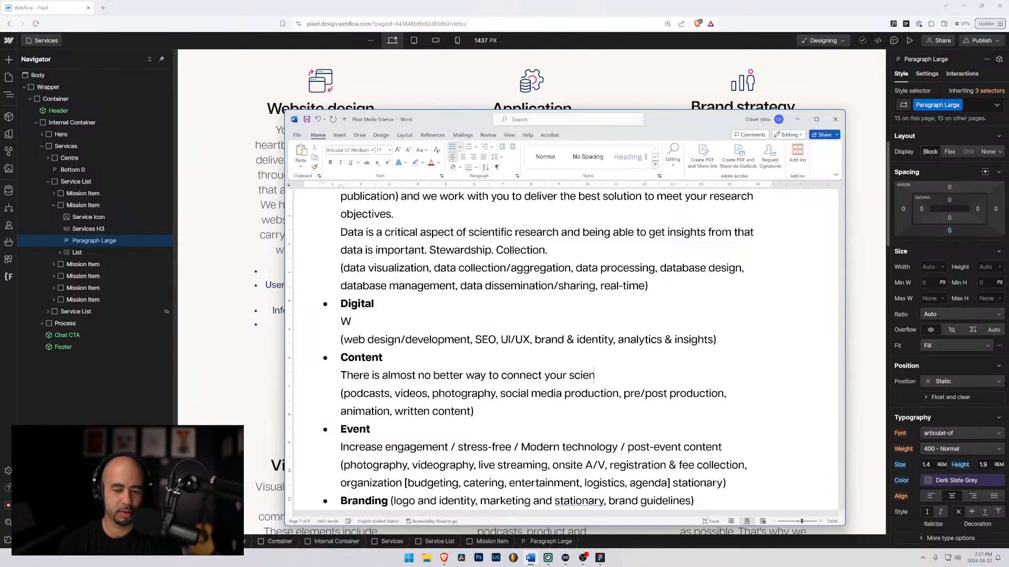
text(ce with)
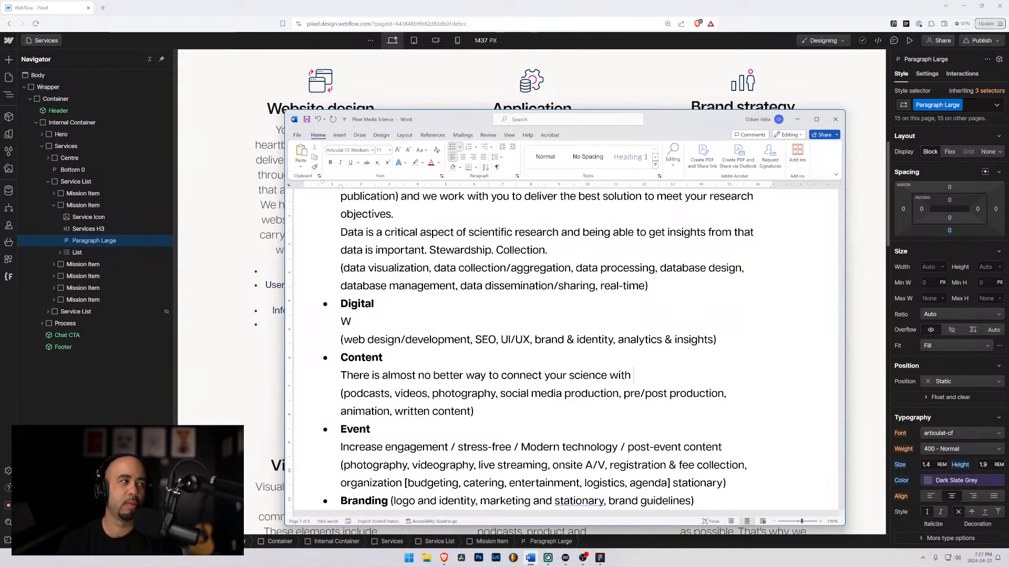
text(most )
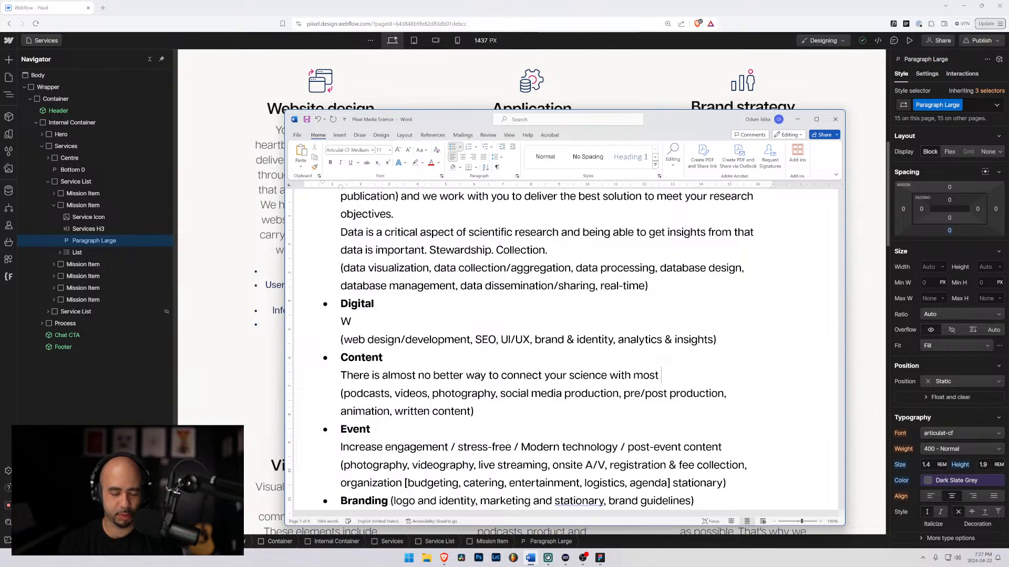
text(amount )
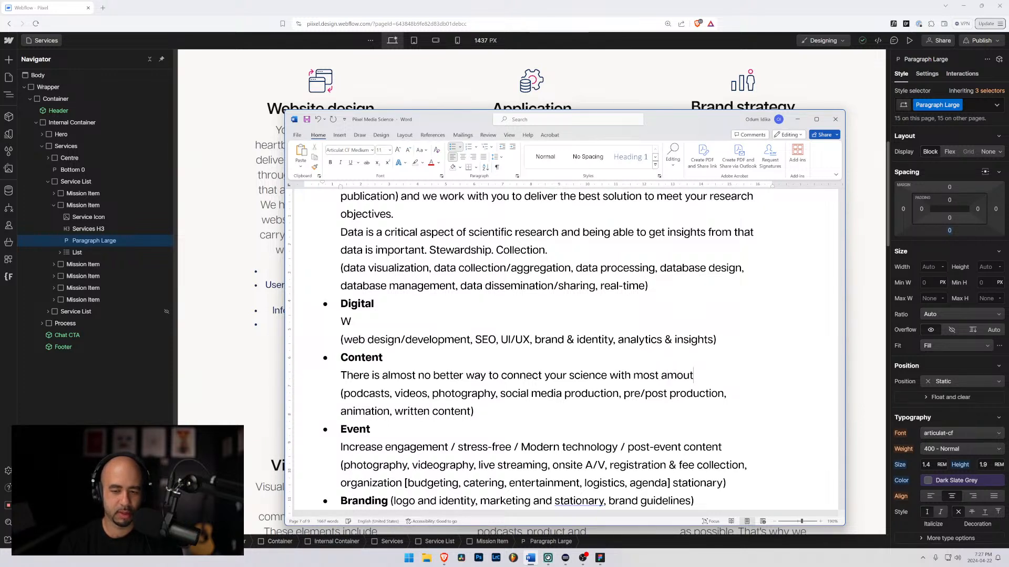
text(of people by )
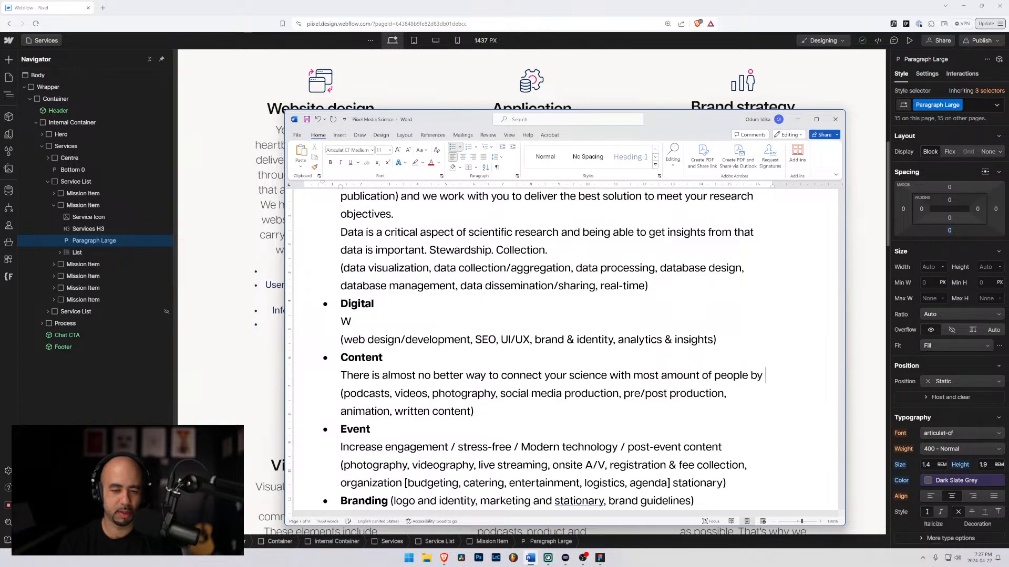
Continue the sentence under "Content" with "creating engaging and entertaining content that is easy to share and talk about."
text(creating )
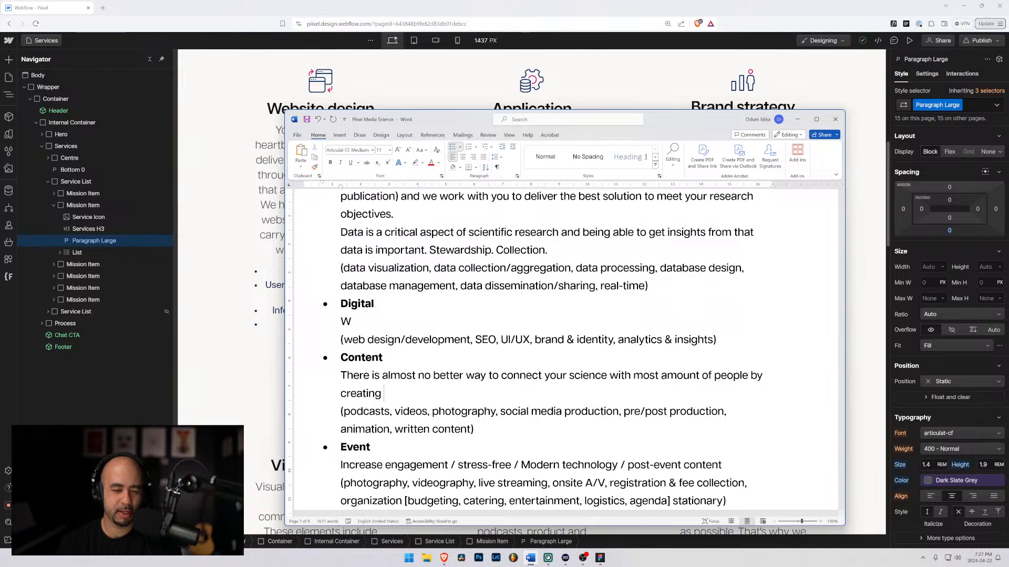
text(engaging and )
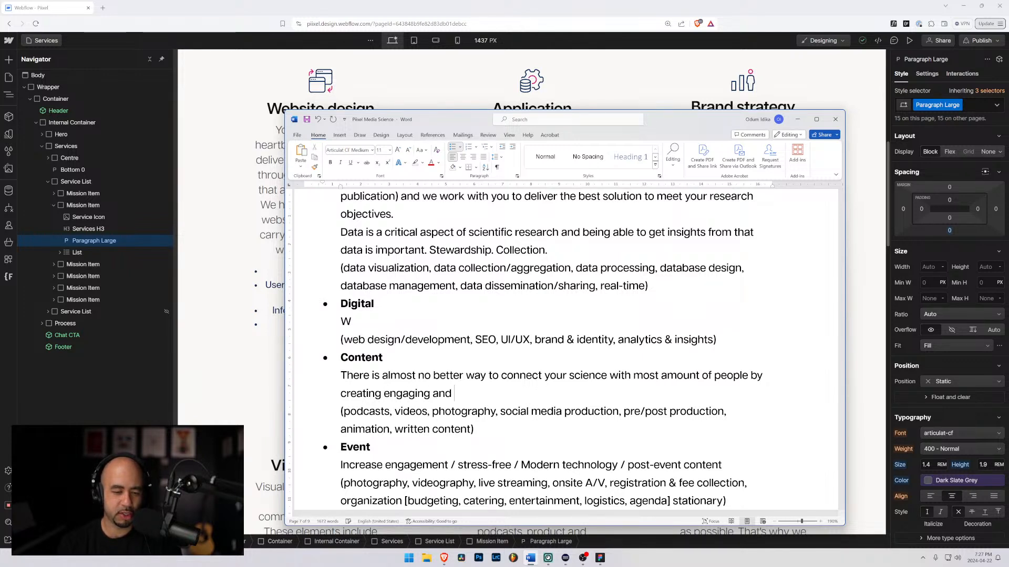
text(enter)
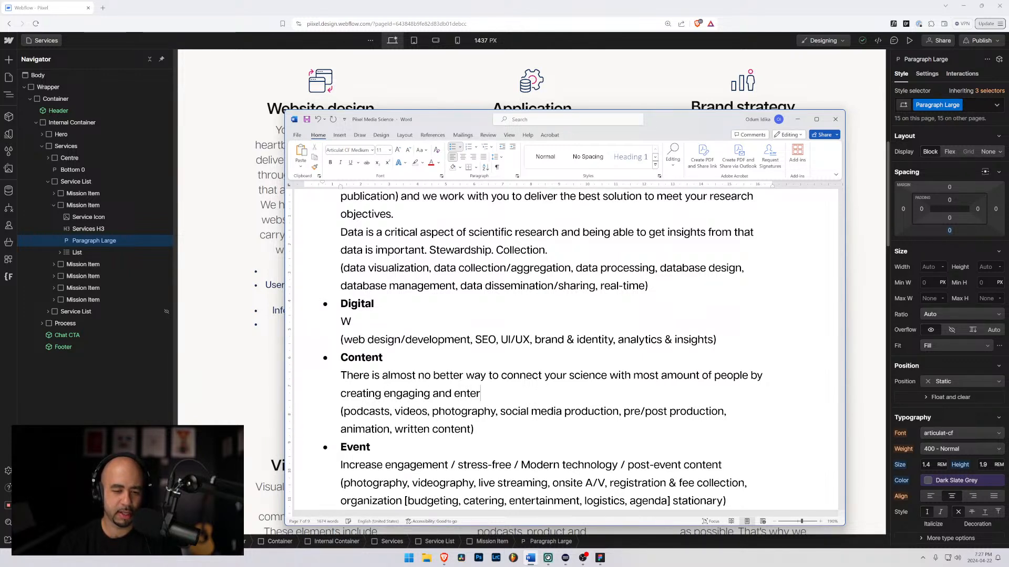
text(taining )
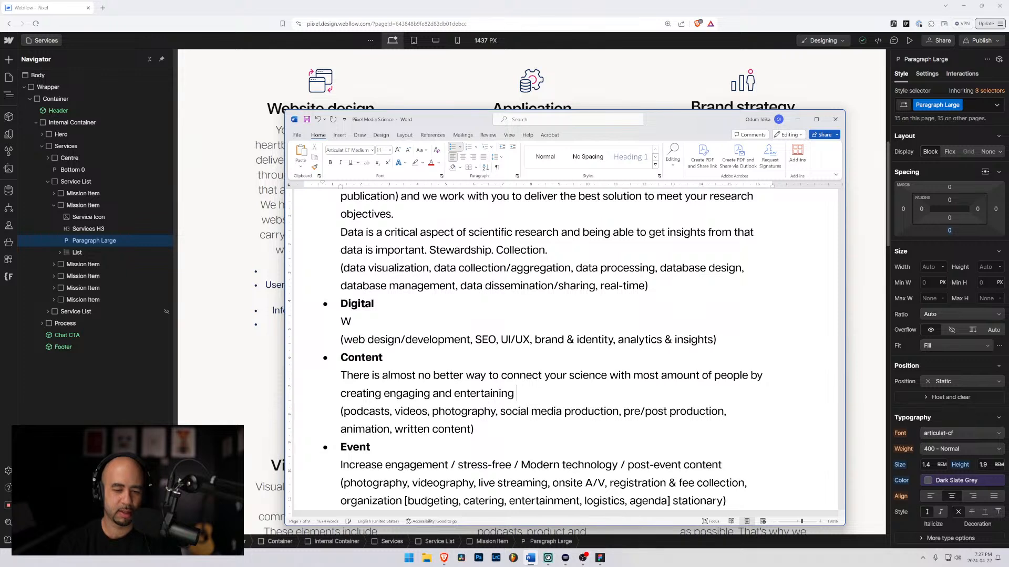
text(content )
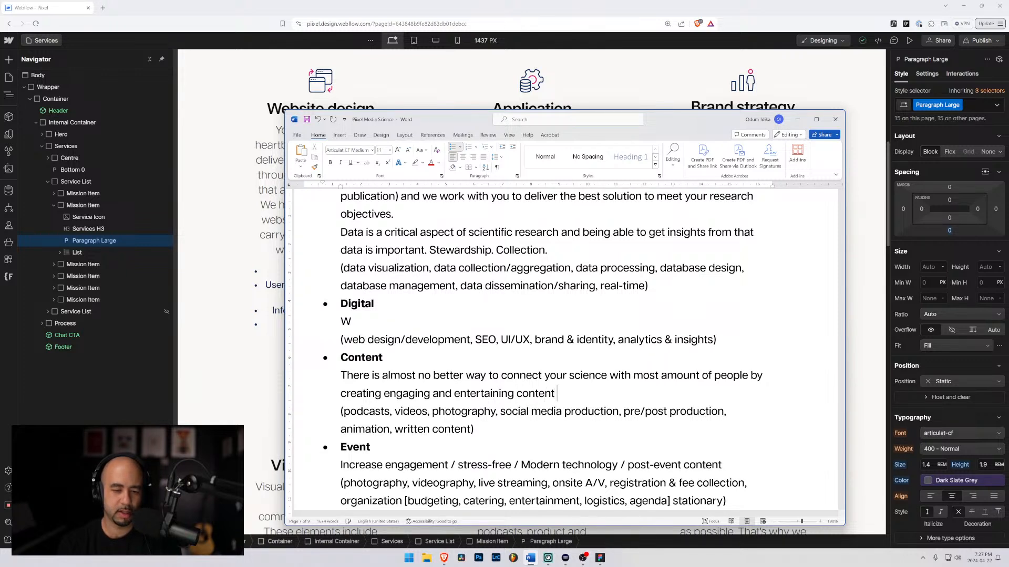
text(that)
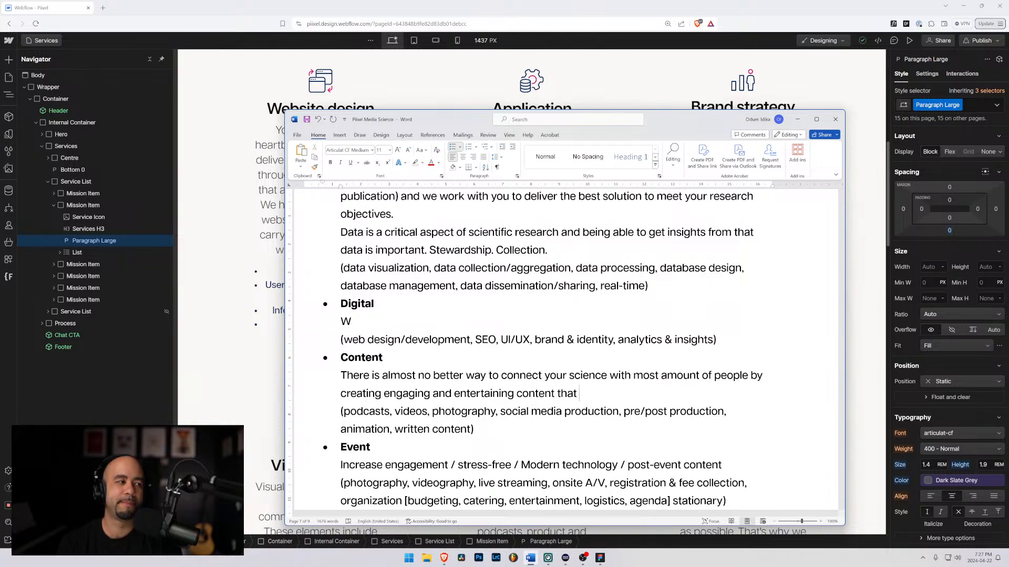
text( is easy to share)
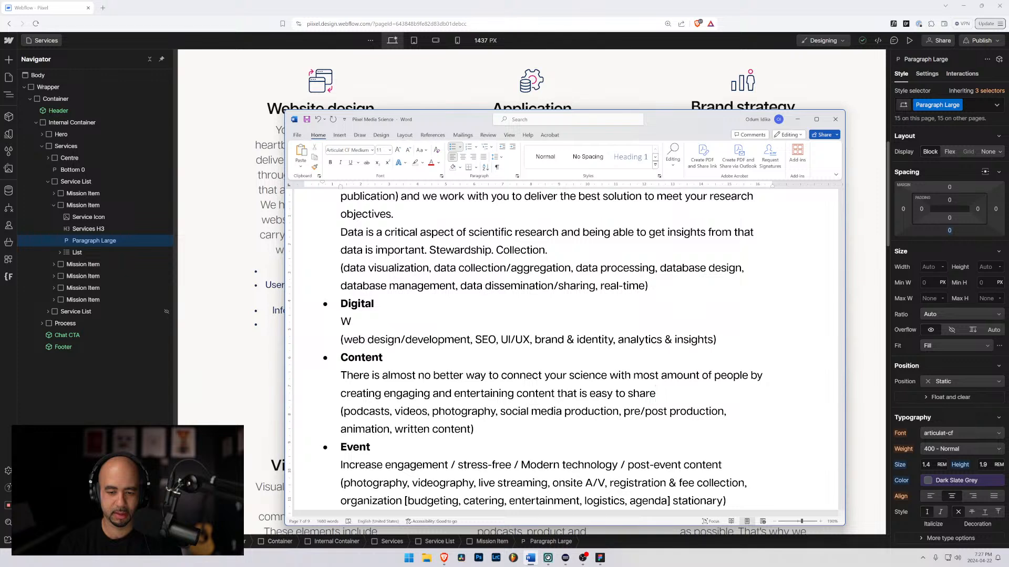
text( and t)
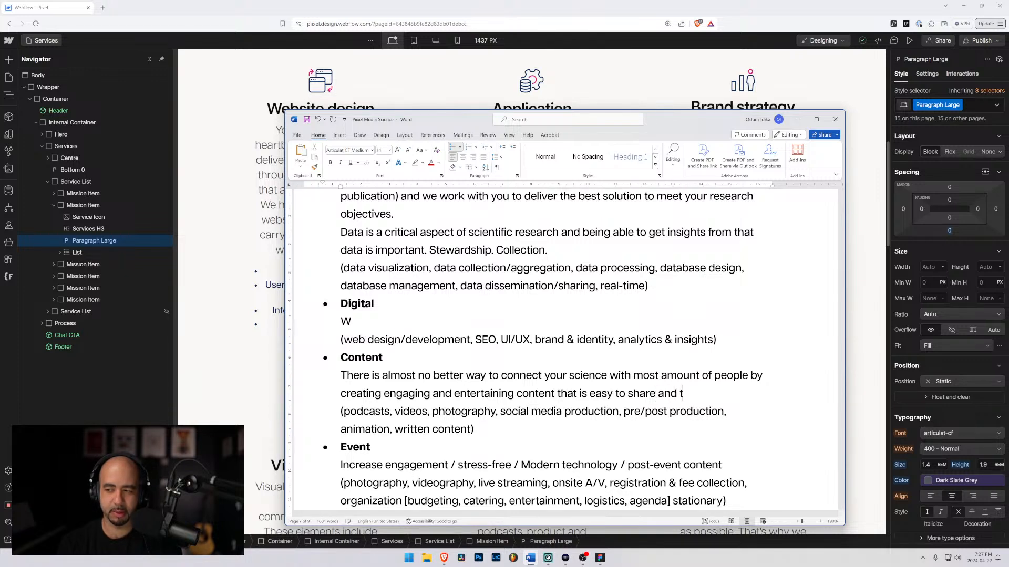
text(alk about.)
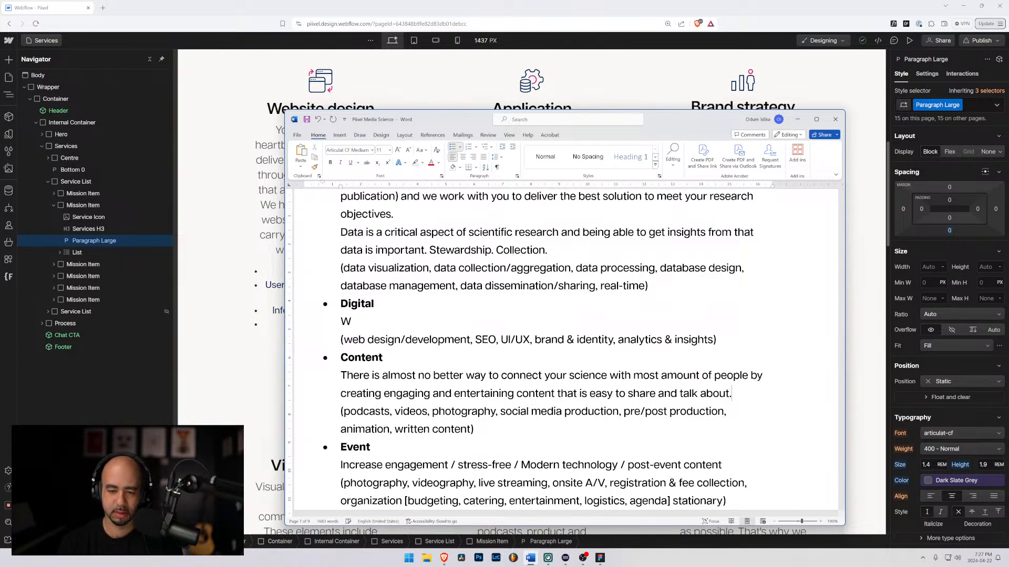
Delete everything after "content that is easy" in the description under "Content"
key(Return)
key(Return)
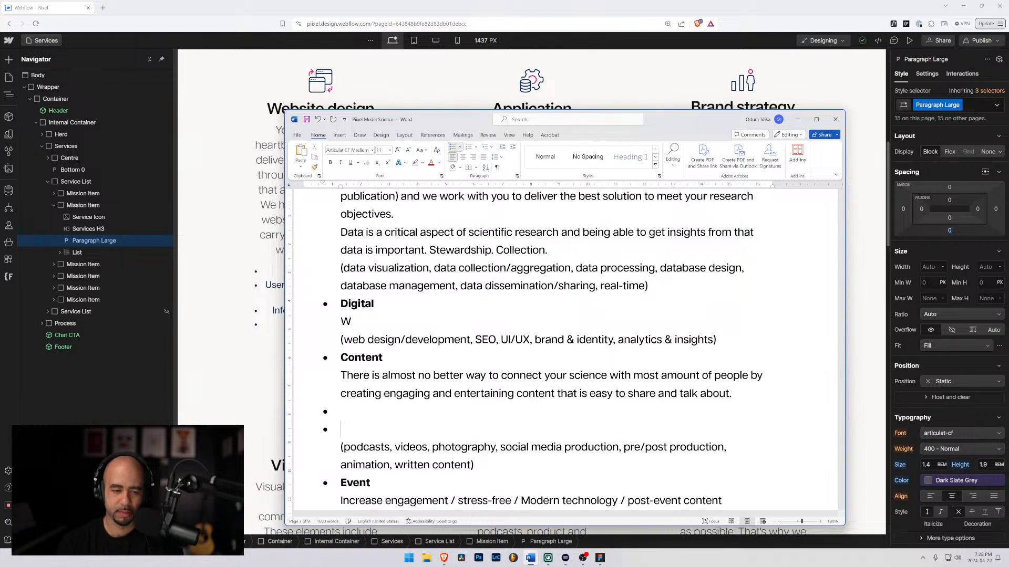
key(BackSpace)
key(BackSpace)
key(BackSpace)
key(BackSpace)
key(BackSpace)
key(BackSpace)
key(BackSpace)
key(BackSpace)
key(BackSpace)
key(BackSpace)
key(BackSpace)
key(BackSpace)
key(BackSpace)
key(BackSpace)
key(BackSpace)
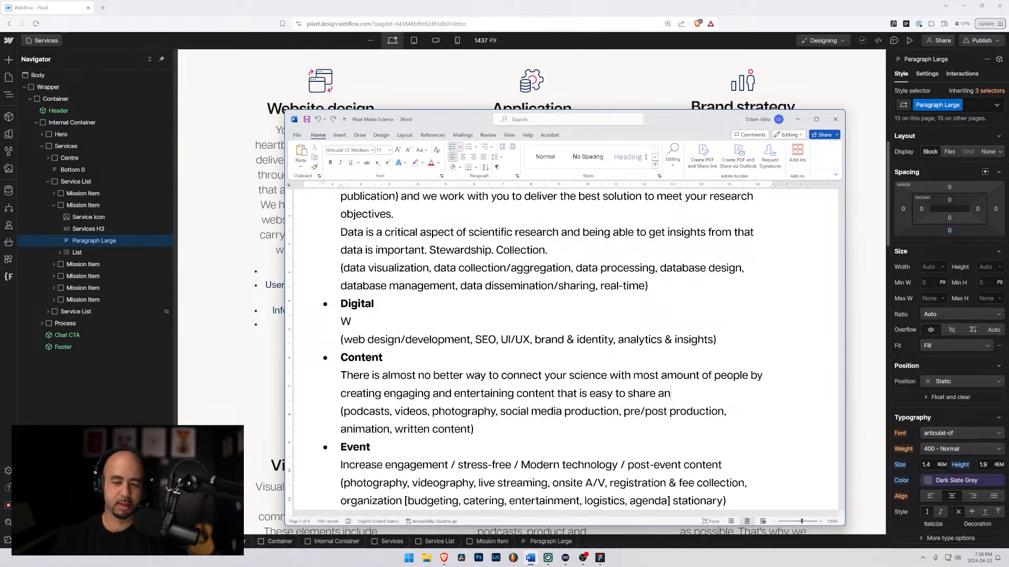
text(talk)
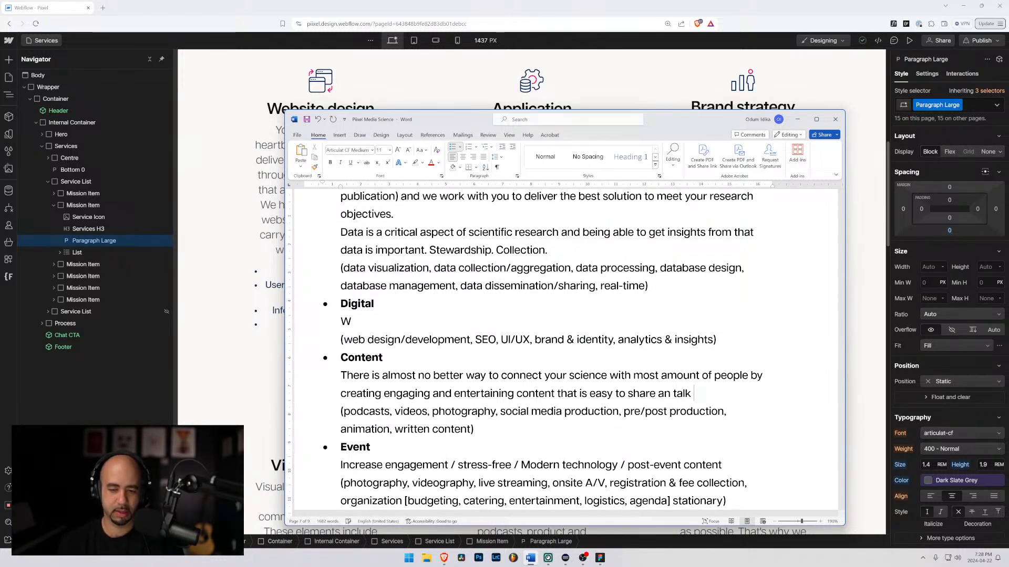
key(BackSpace)
key(BackSpace)
key(BackSpace)
key(BackSpace)
key(BackSpace)
key(BackSpace)
key(BackSpace)
key(BackSpace)
key(BackSpace)
key(BackSpace)
key(BackSpace)
key(BackSpace)
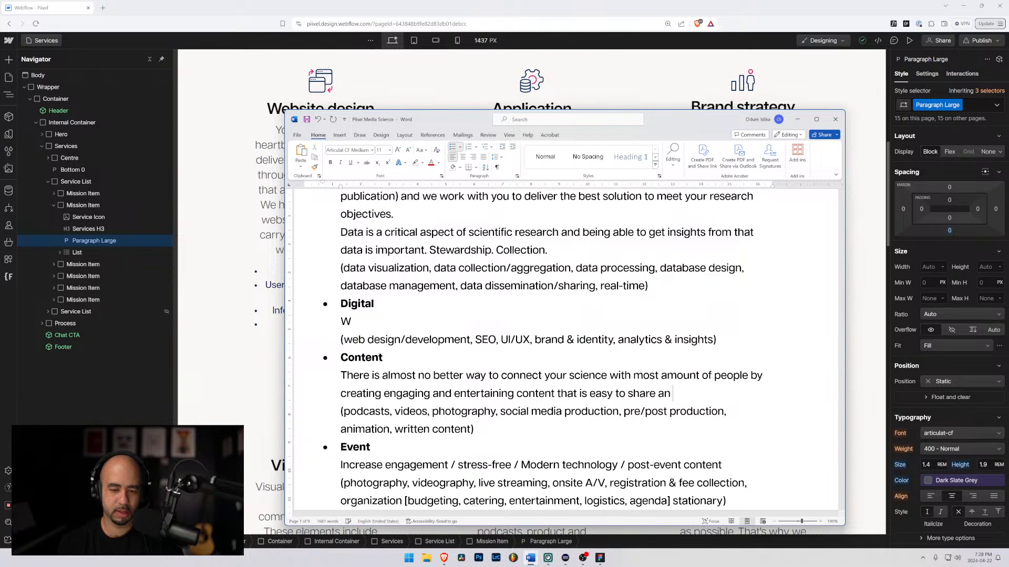
key(BackSpace)
key(BackSpace)
Finish the description under "Content" with "for people to share and talk about."
text(for )
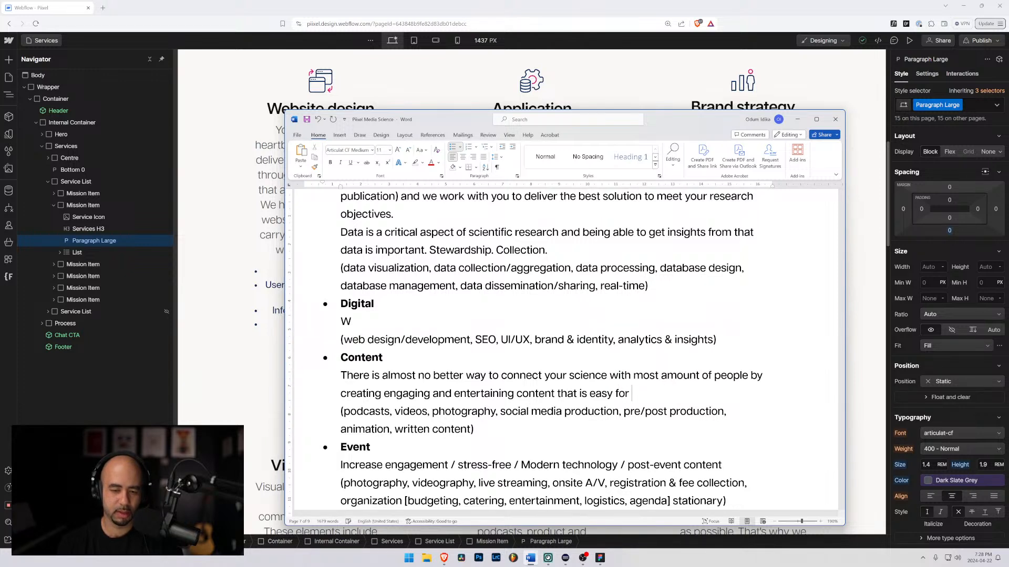
text(people)
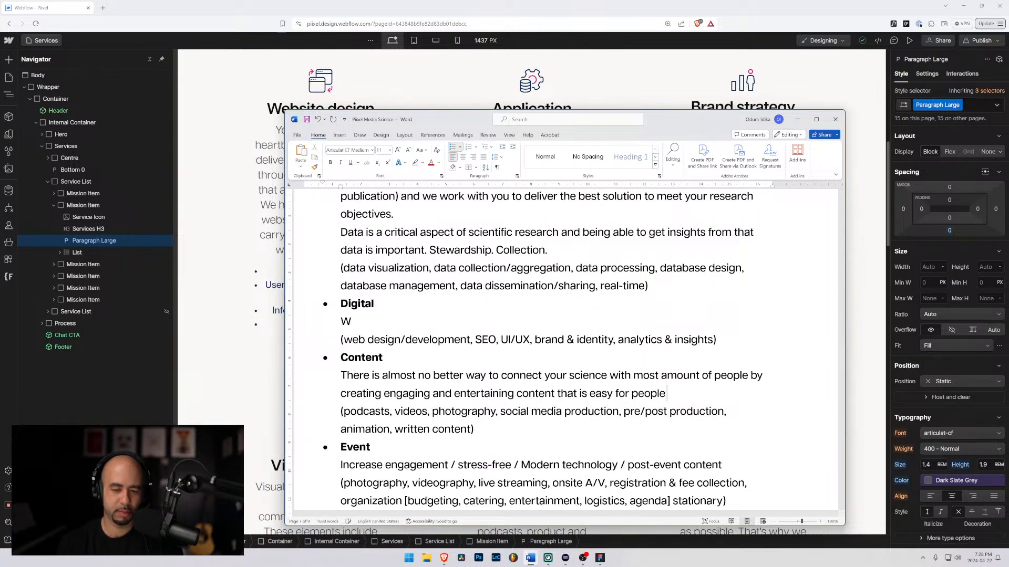
text( to understan)
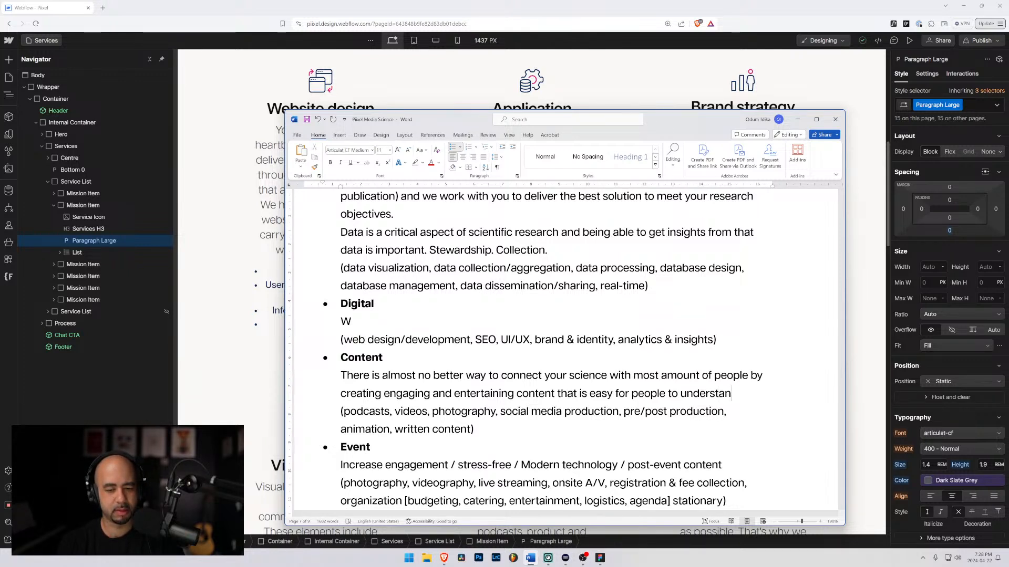
text(d)
key(ctrl+shift+Left)
text(share)
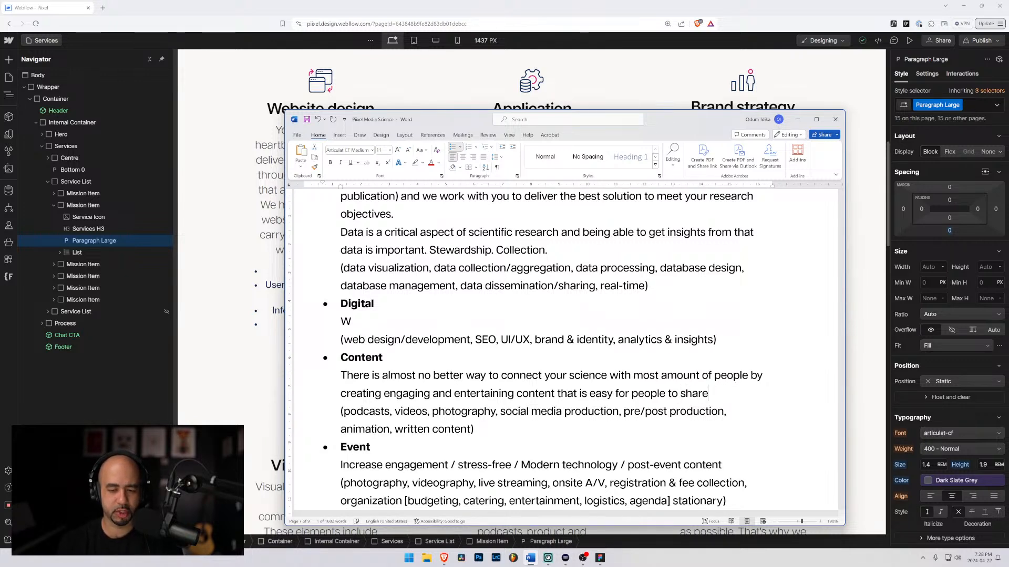
text( and talk about.)
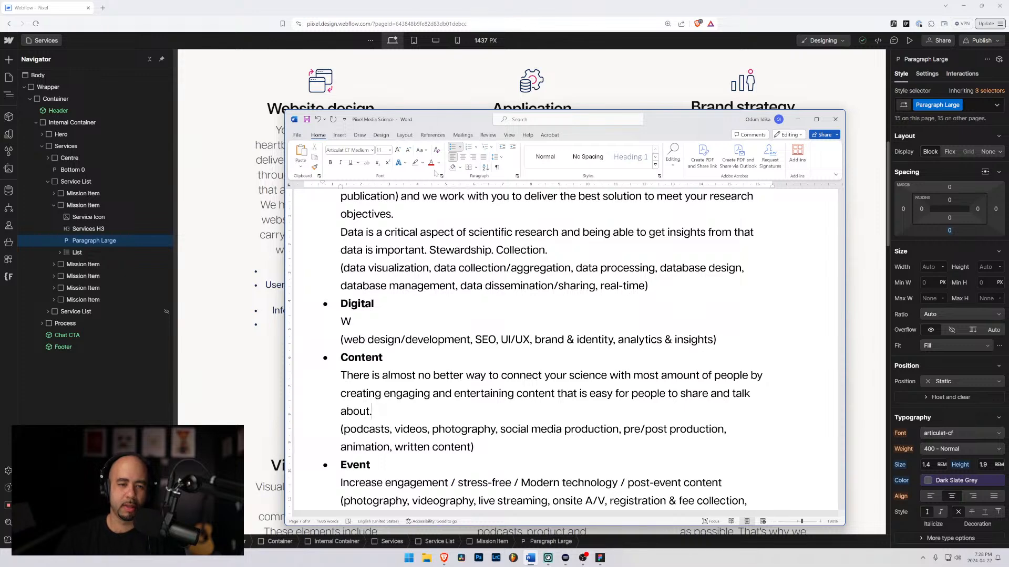
Uncover the site's Website design text and replace the "W" under "Digital" with "A website is the heatbeat of your research"
drag(440, 119, 555, 70)
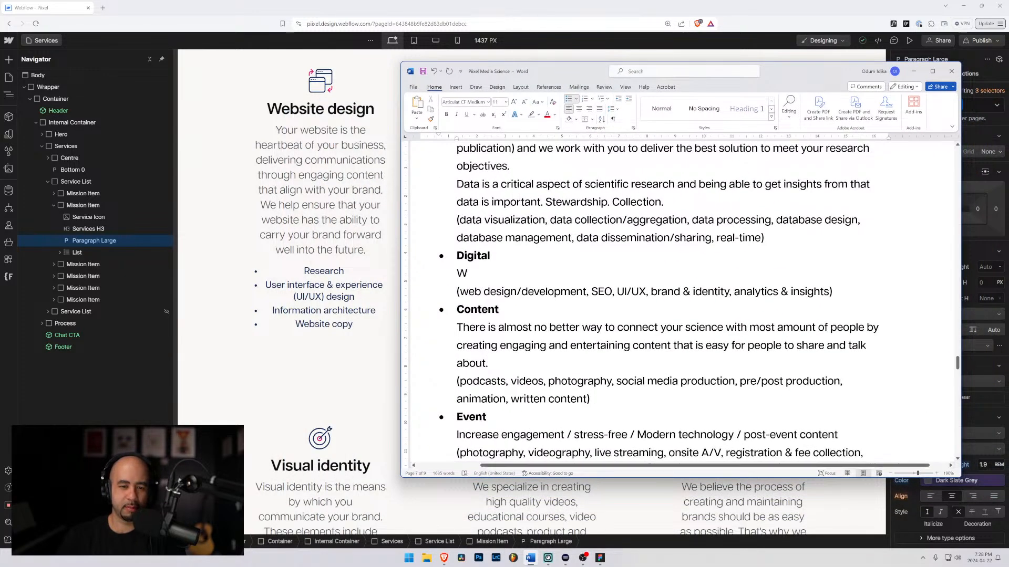
click(467, 274)
drag(467, 274, 457, 273)
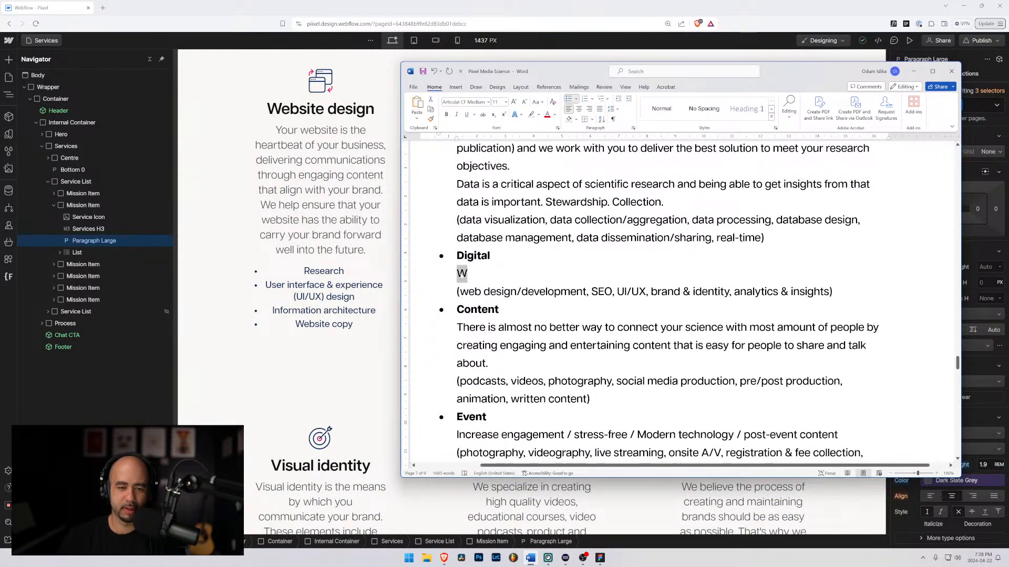
text(A website )
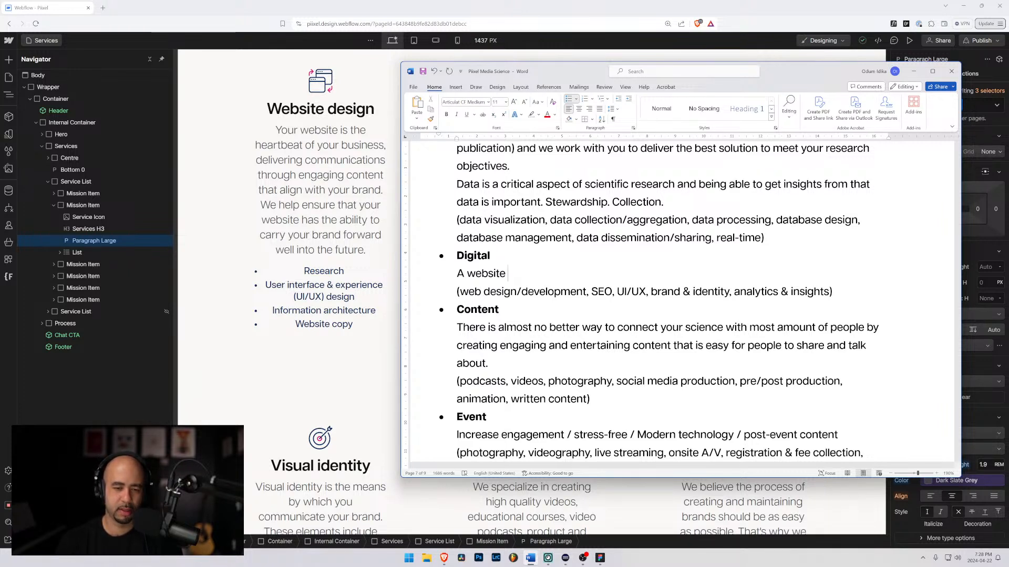
text(is the)
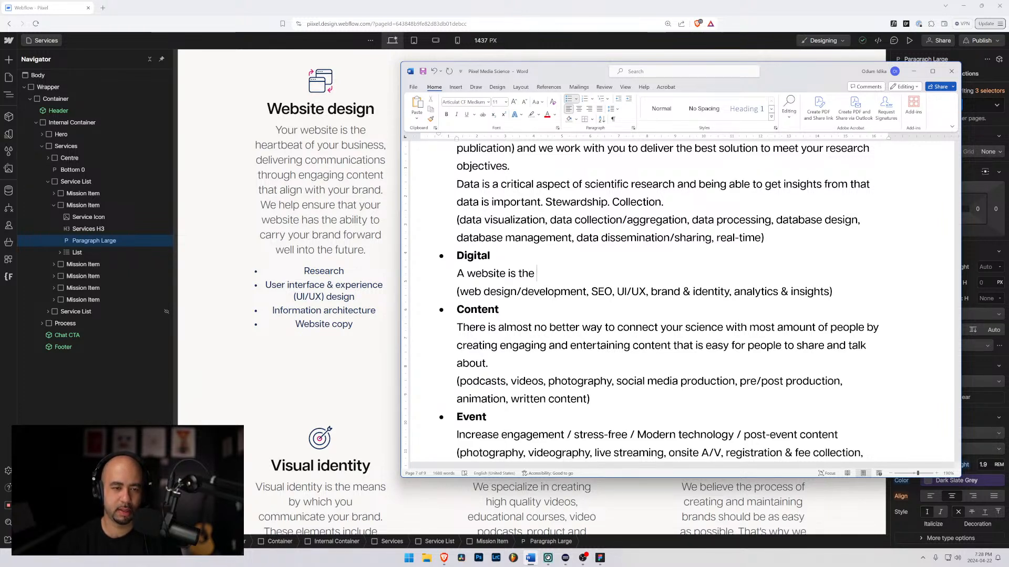
text( heatbeat of )
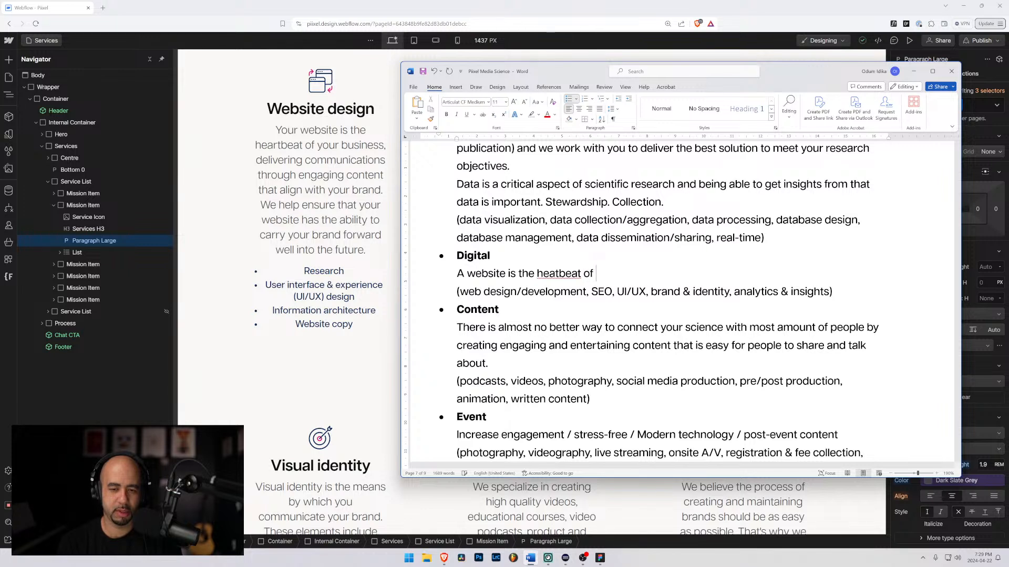
text(your research)
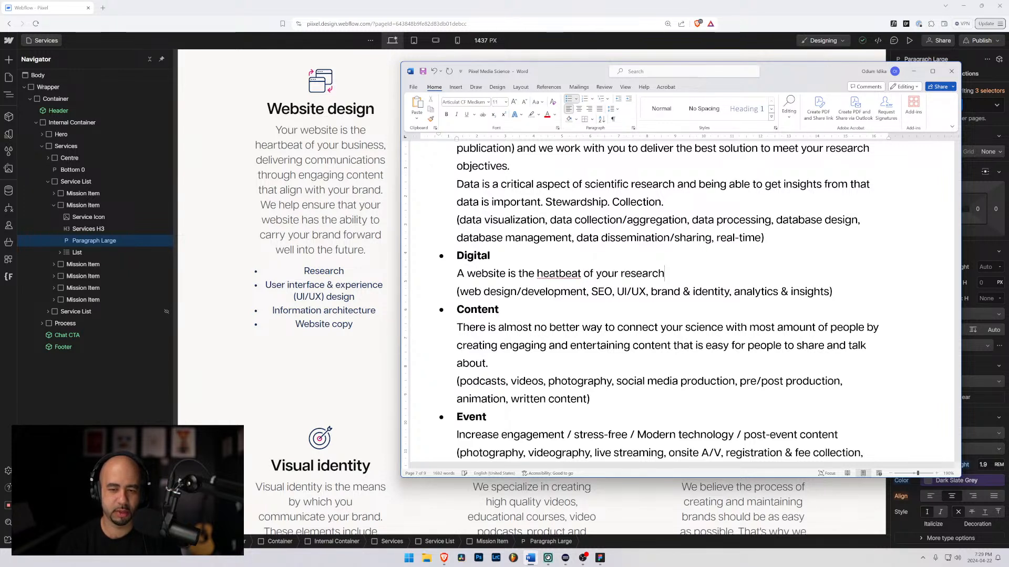
Continue the description under "Digital" with ", a place where you can" after "your research"
text(, a place were)
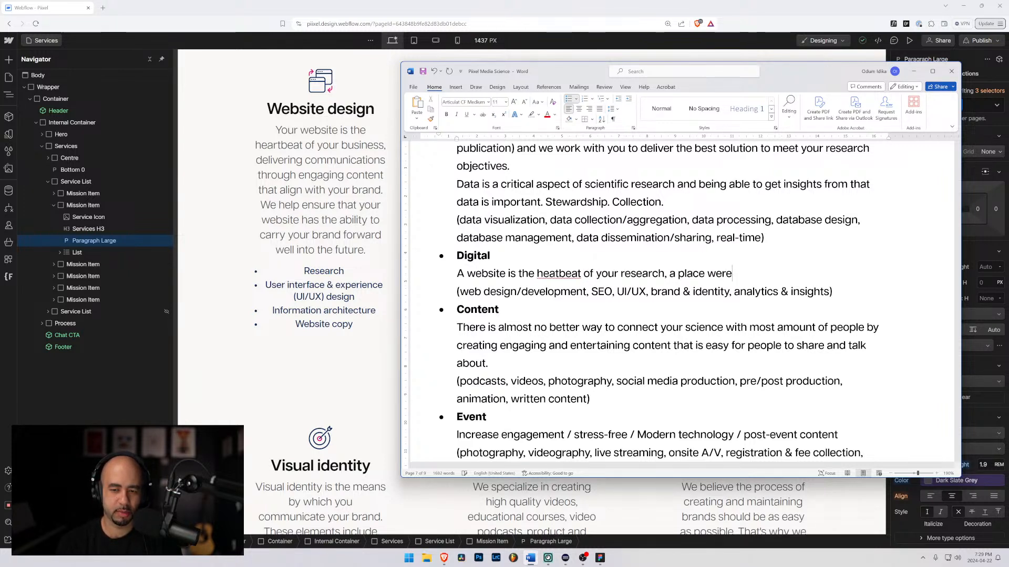
text( you can)
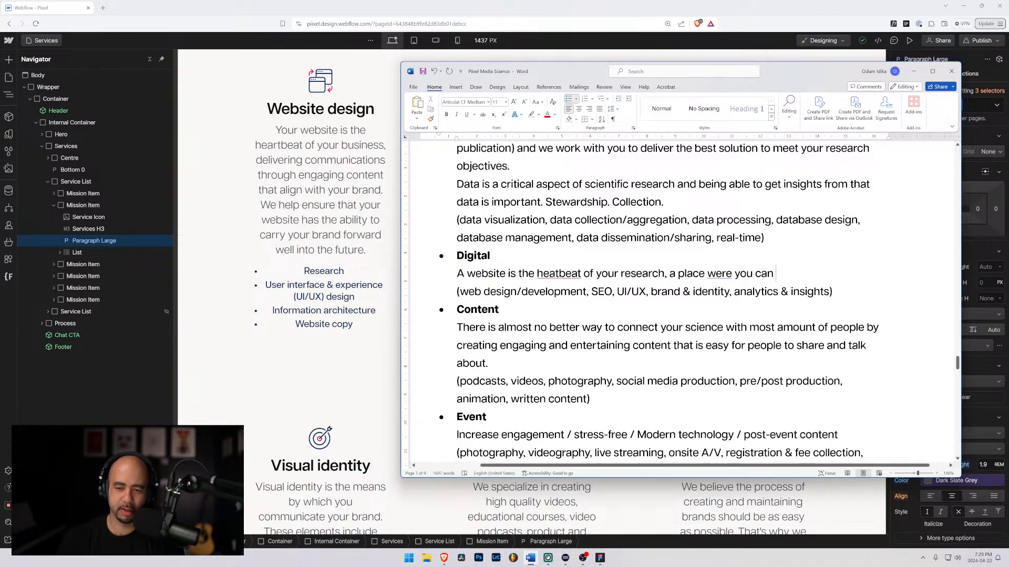
click(715, 274)
text(h)
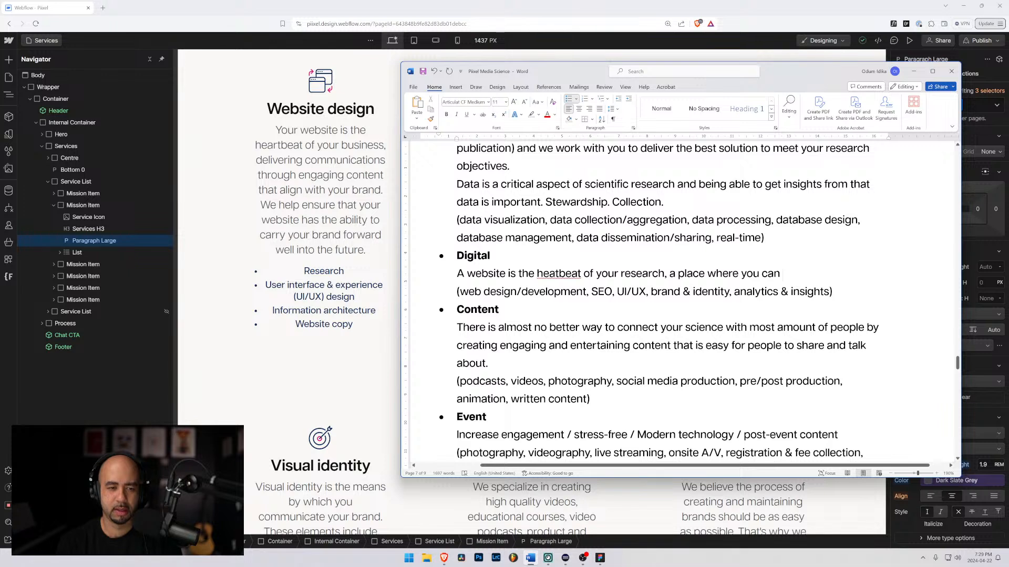
Extend the sentence under "Digital" with "deliver your message consistently"
text( del)
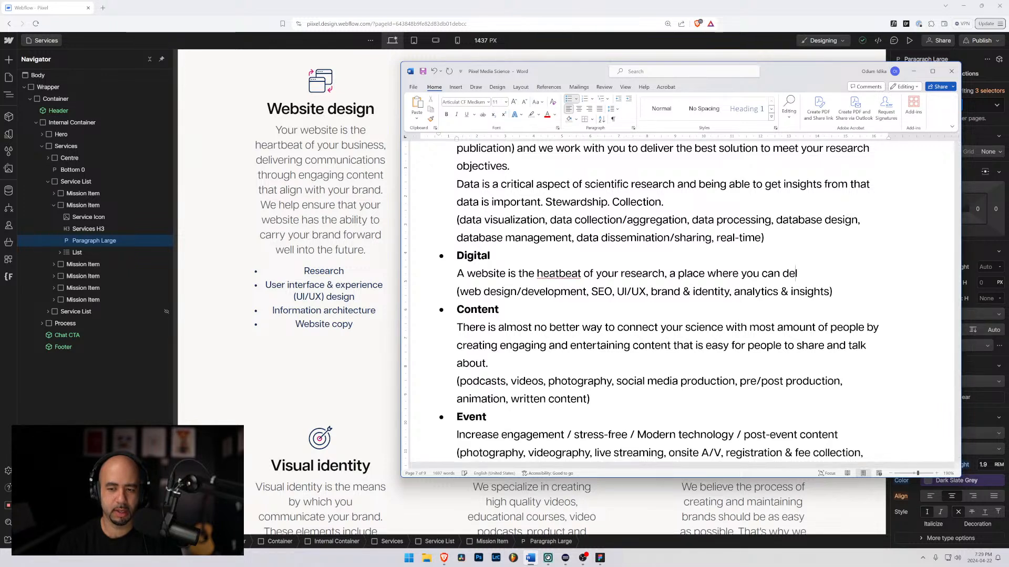
text(iver your )
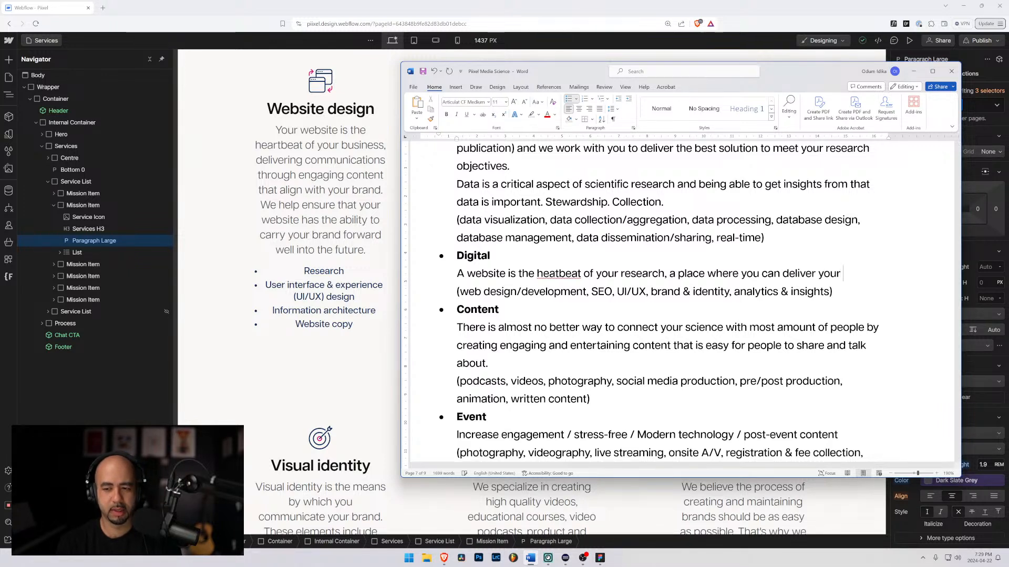
text(mee sage)
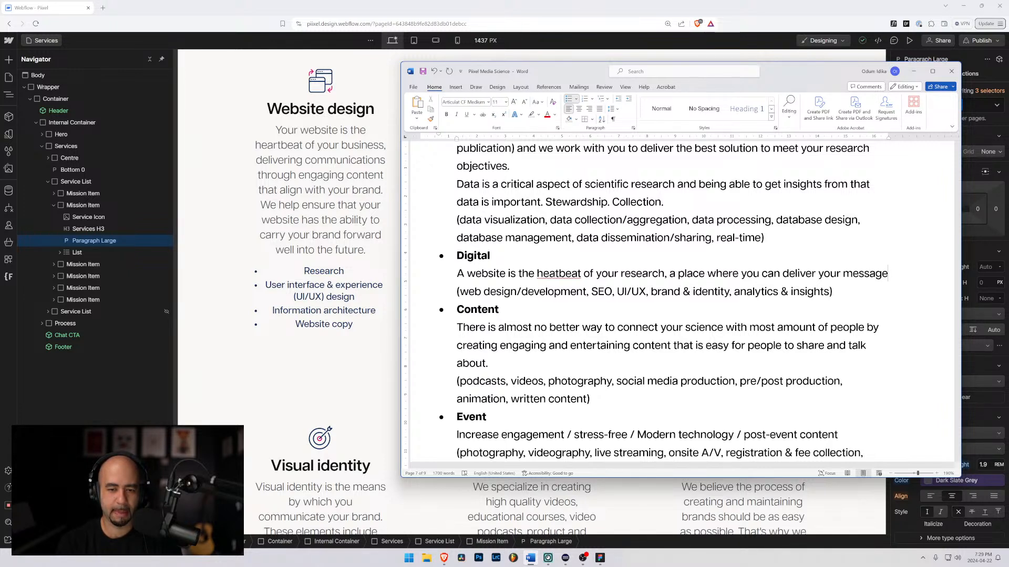
text( consisten)
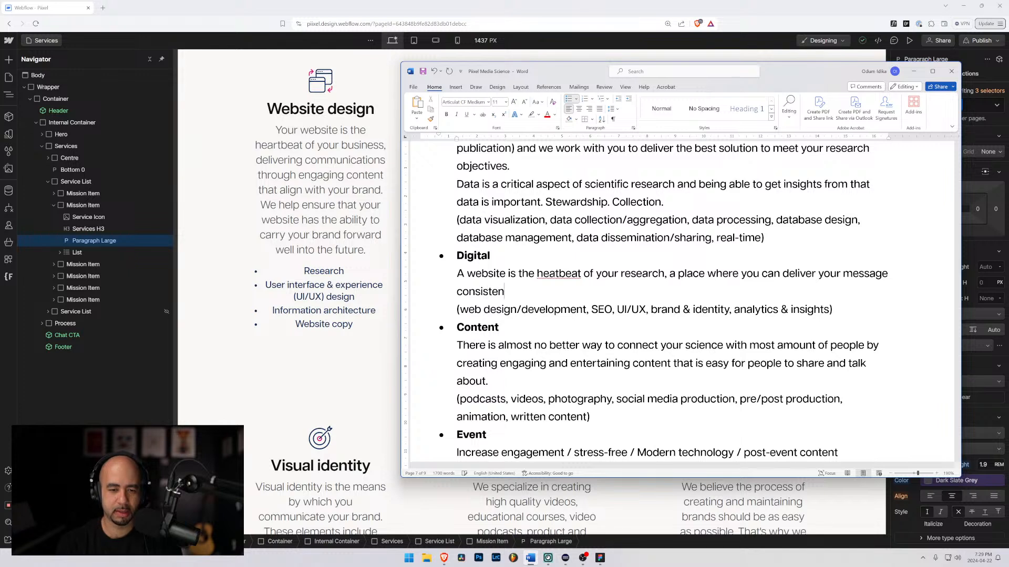
text(tly and)
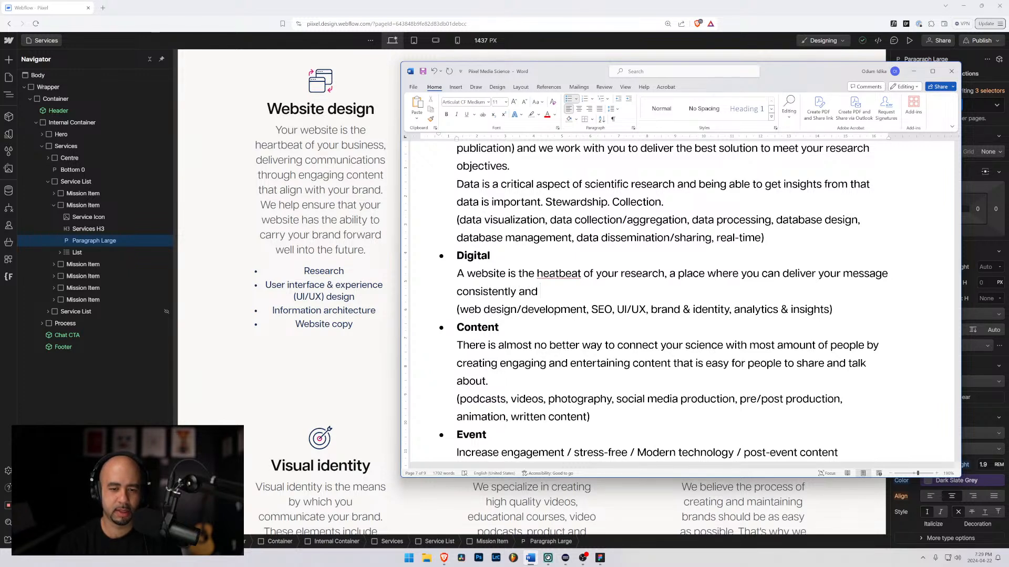
key(BackSpace)
key(BackSpace)
key(BackSpace)
key(BackSpace)
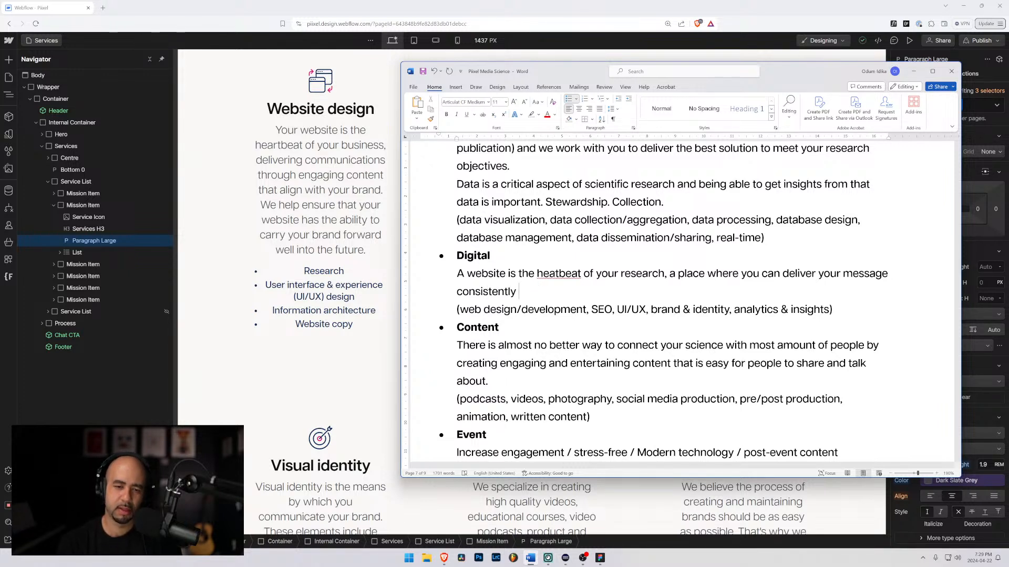
Correct "heatbeat" to "heartbeat" and finish the description under "Digital" with "to the world through engaging digital experiences."
right_click(555, 274)
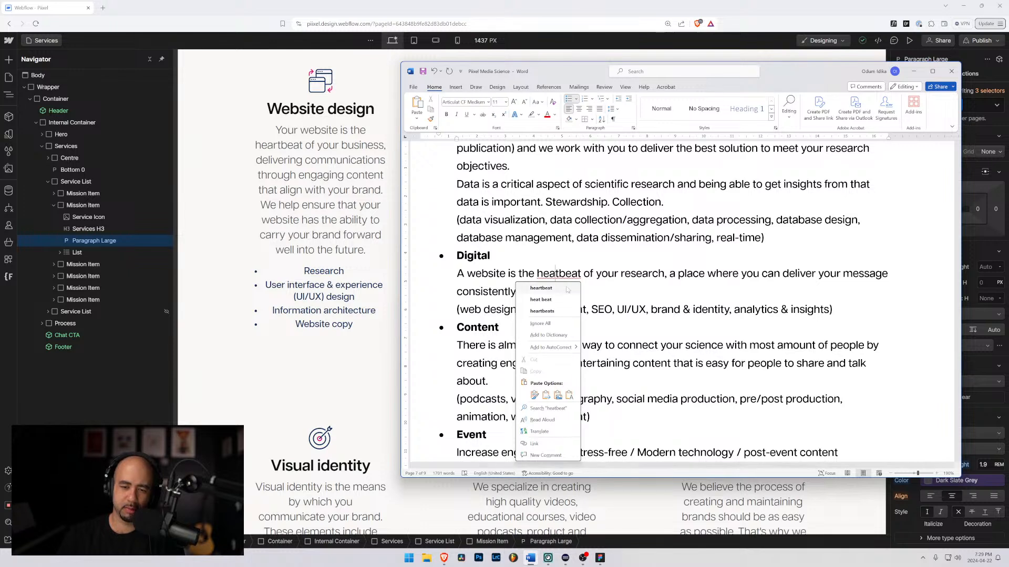
click(567, 290)
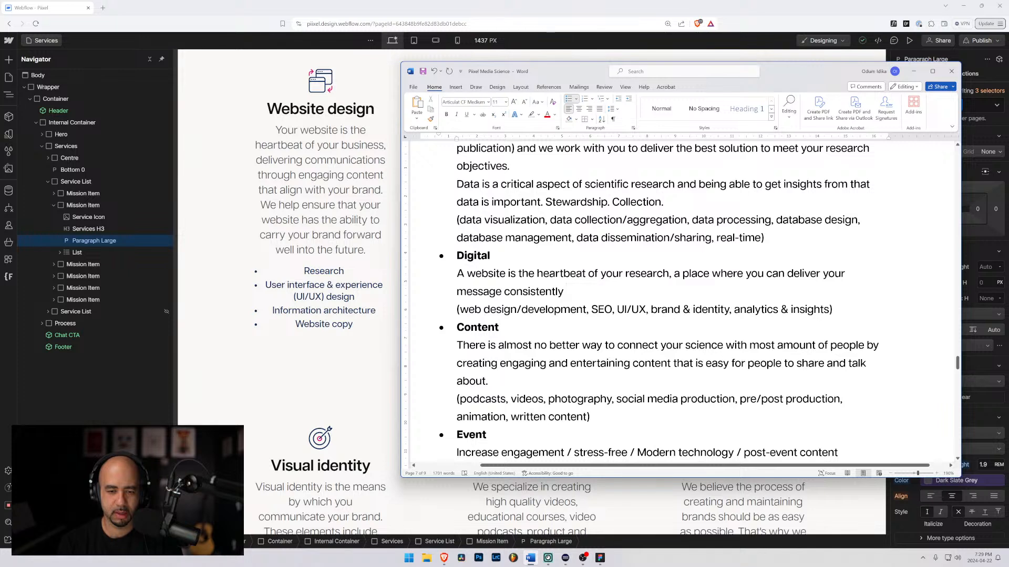
text(to the world thr)
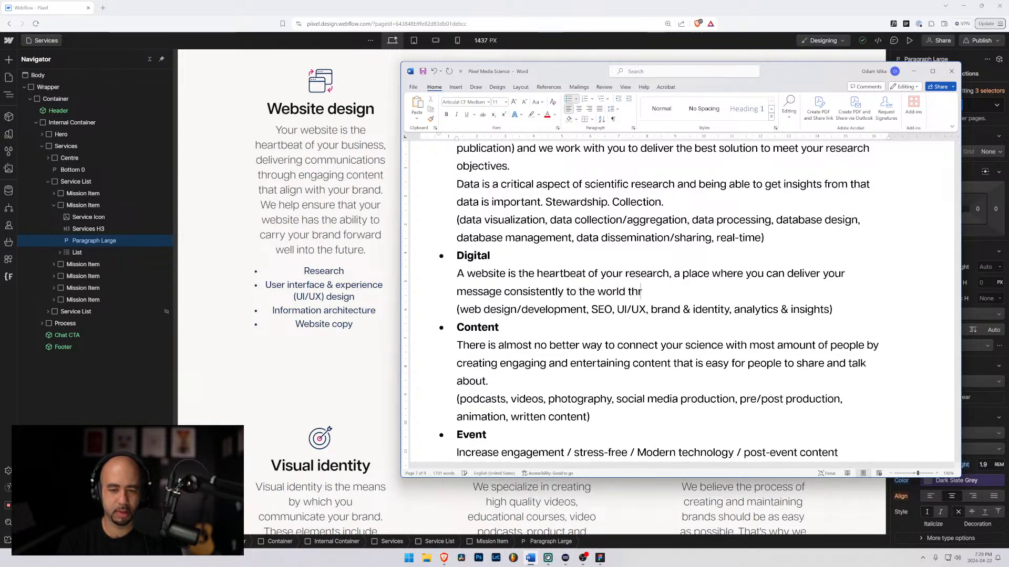
text(ough engaging )
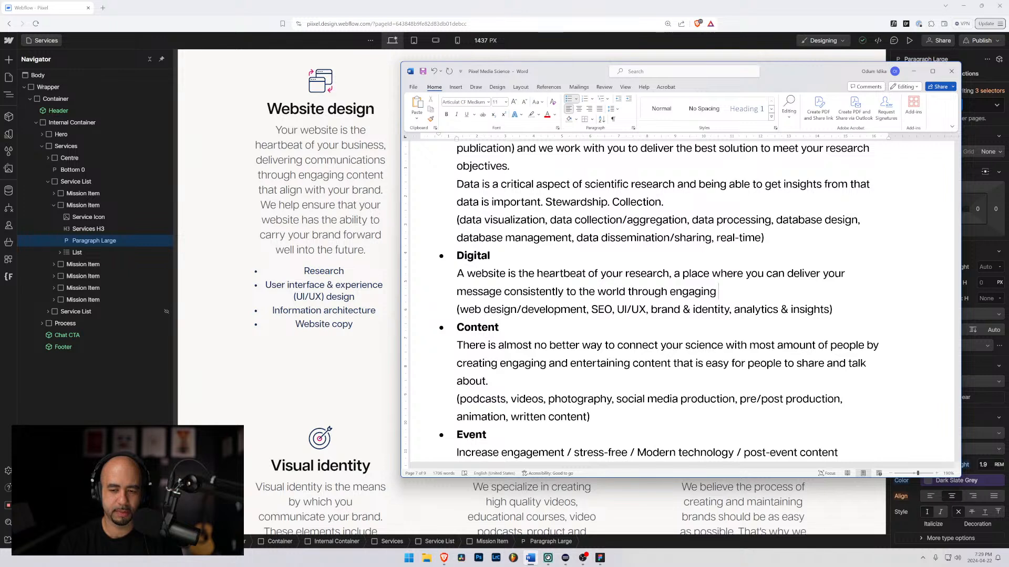
text(digital e)
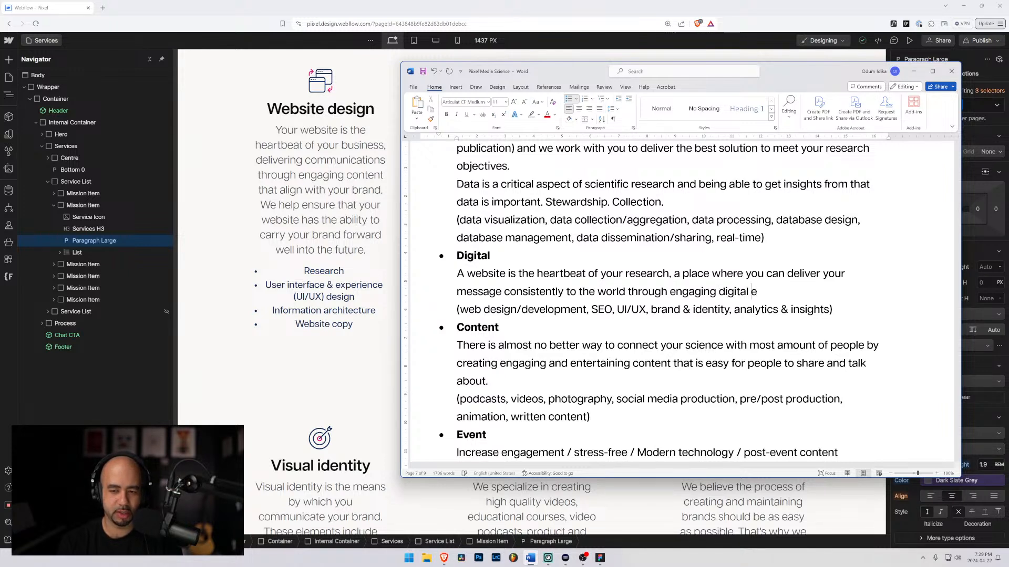
text(xperiences.)
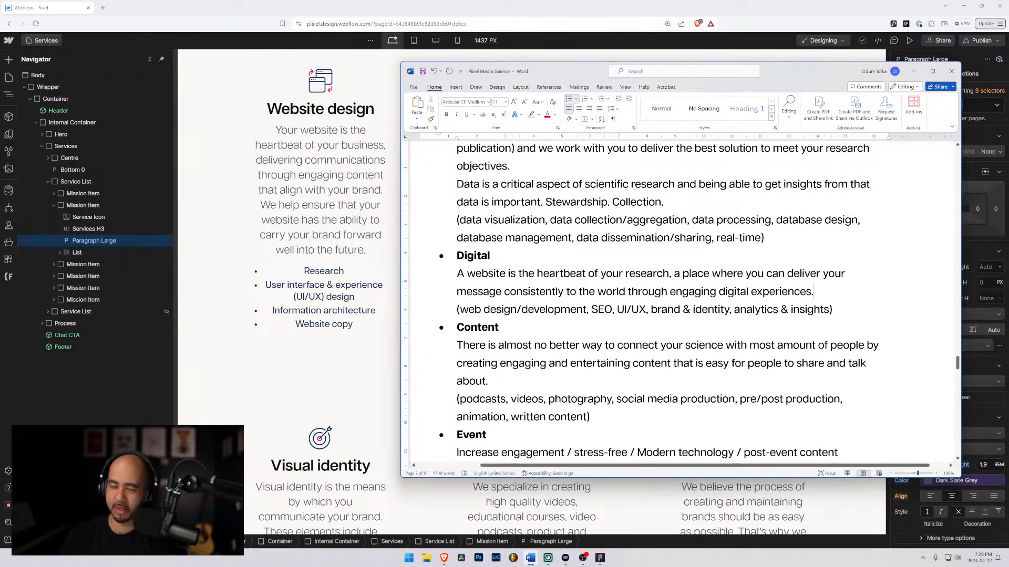
Uncover the site's Brand strategy text and put the bracketed list beside "Branding" on its own line with an empty line above it
scroll(680, 302, down, 1)
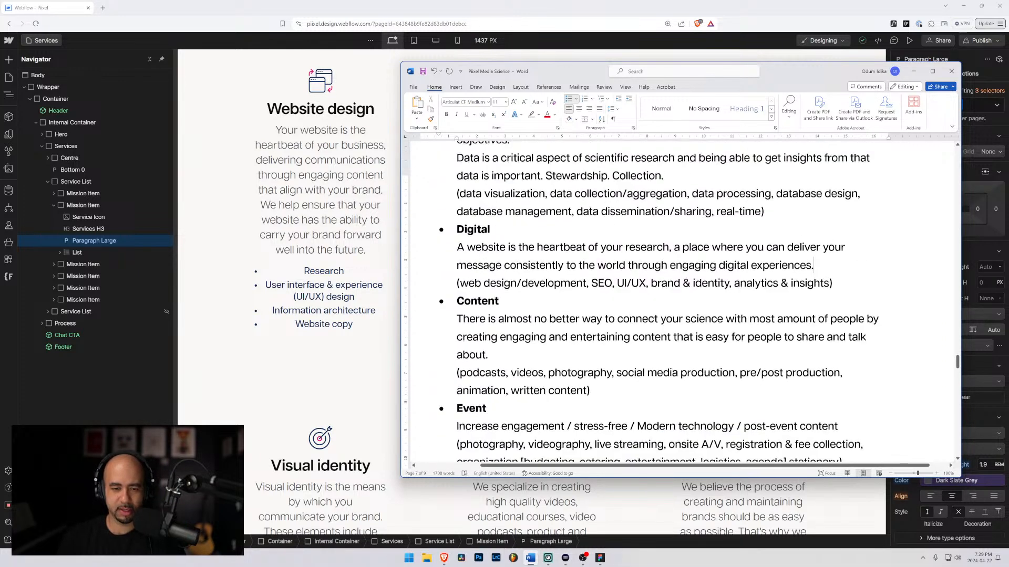
scroll(681, 302, up, 3)
scroll(681, 302, up, 2)
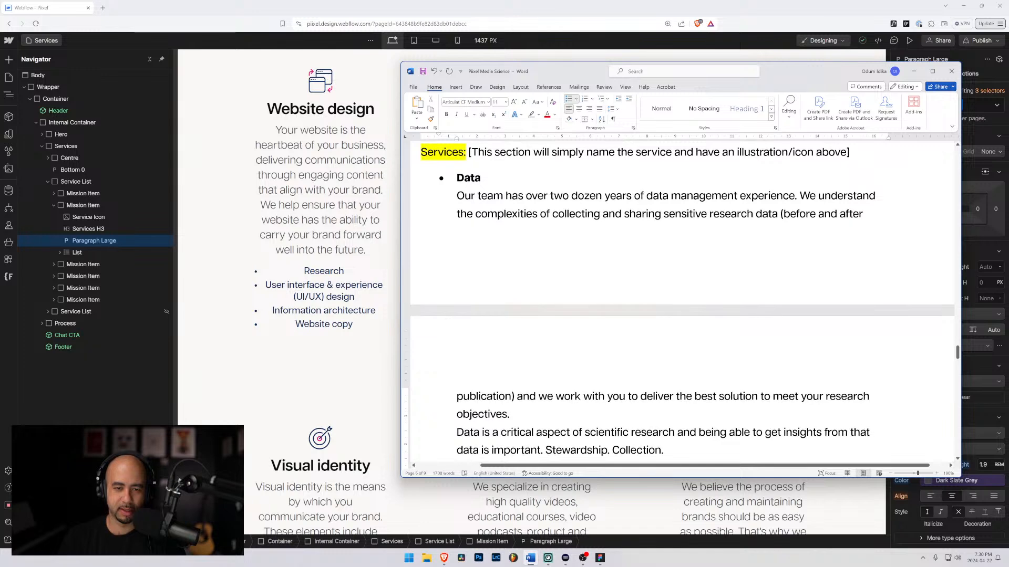
scroll(680, 302, down, 4)
scroll(680, 302, down, 5)
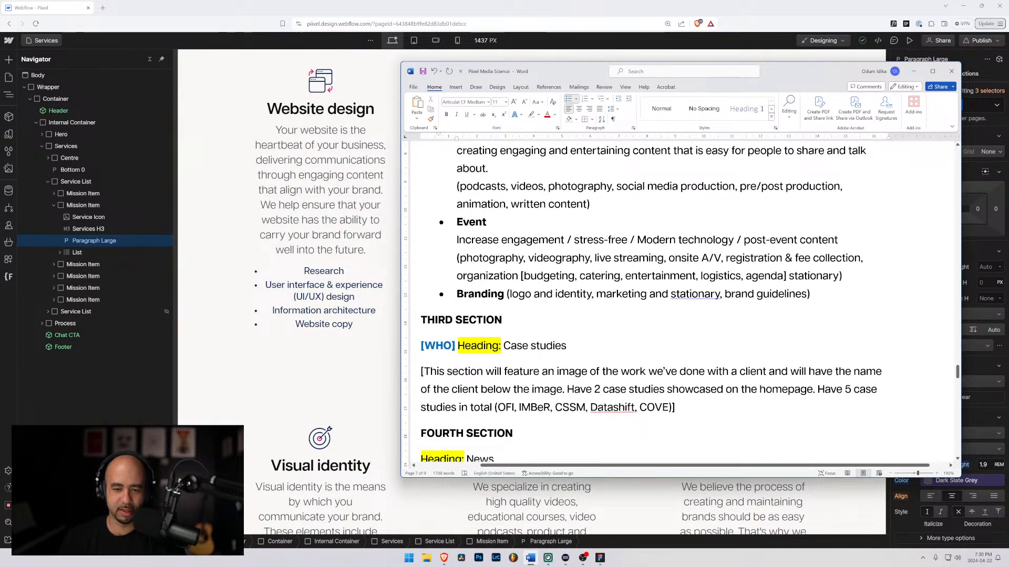
drag(588, 71, 295, 82)
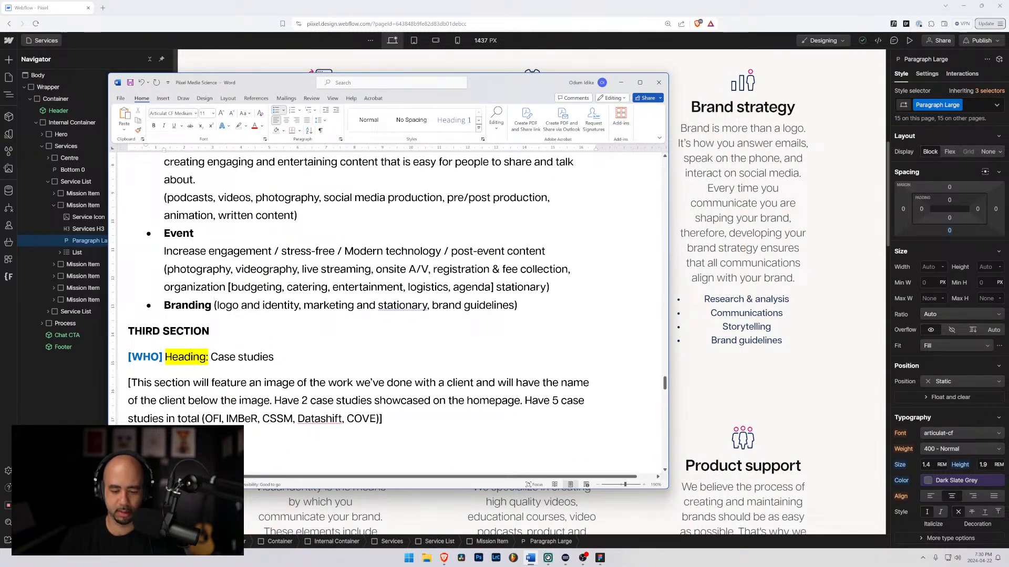
key(Return)
key(Return)
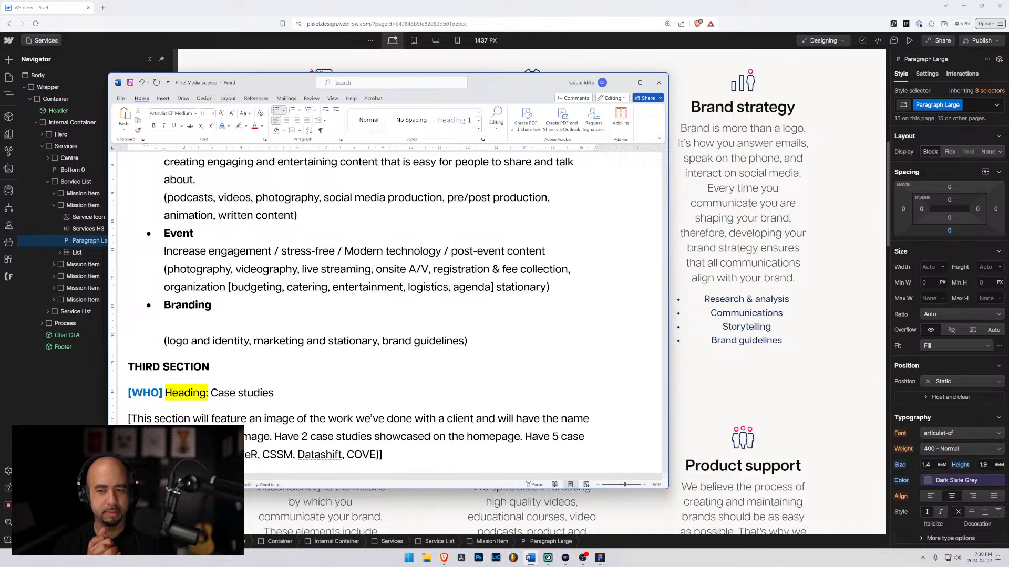
Start the description under "Branding" with "Your brand is how people perceive you and"
text(Your brand is )
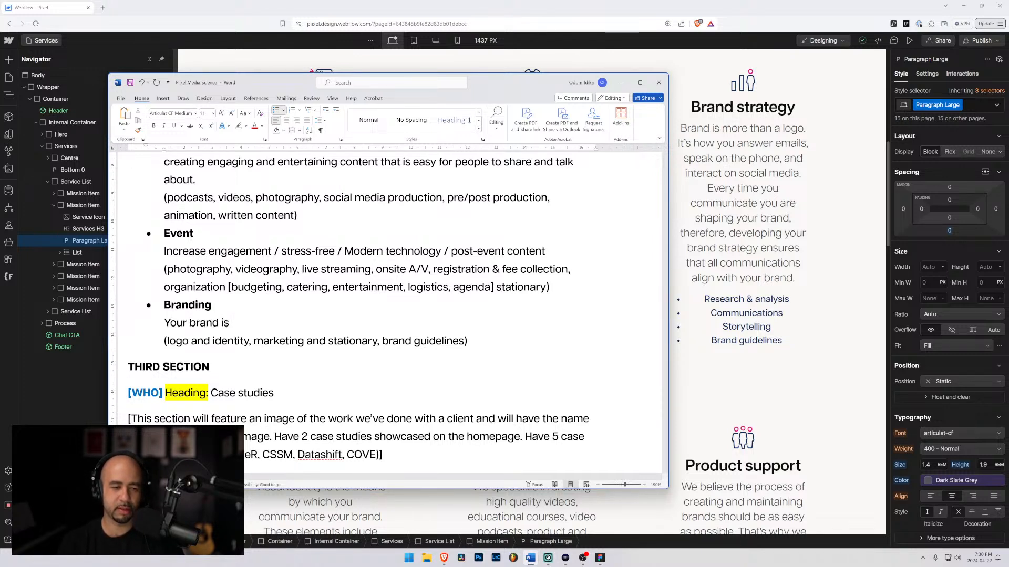
text(how)
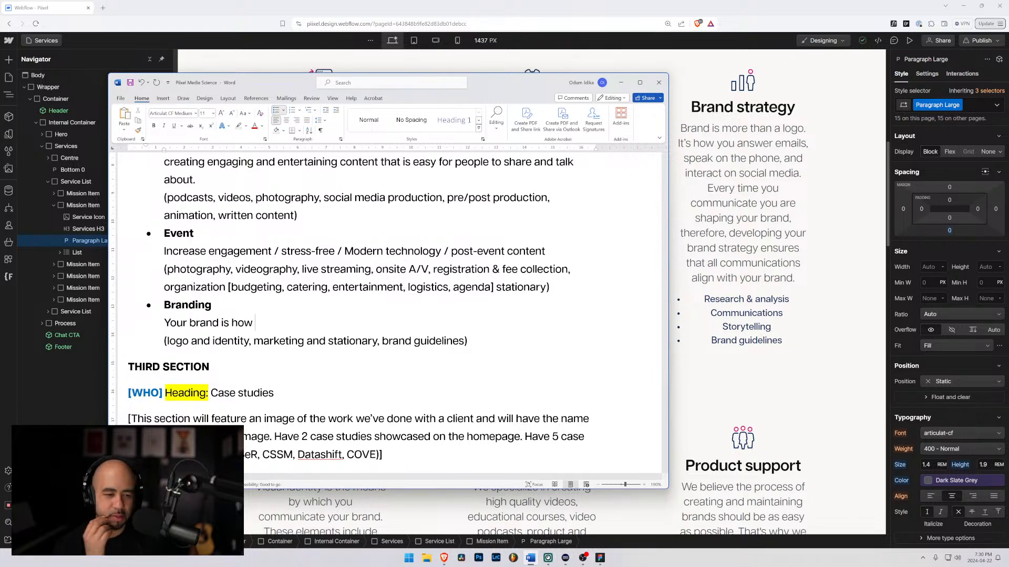
text(people )
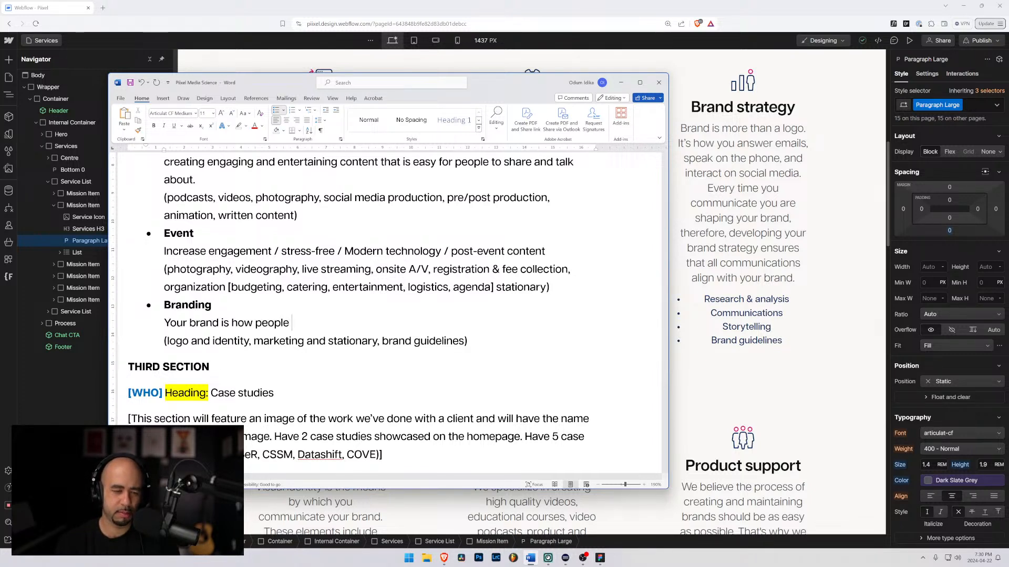
text(perceiv)
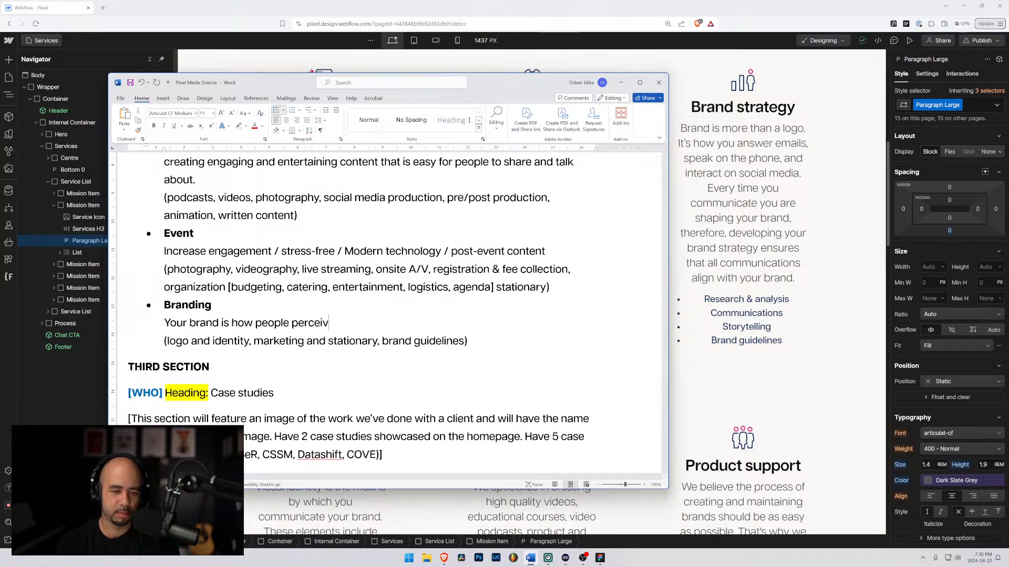
text(e you and)
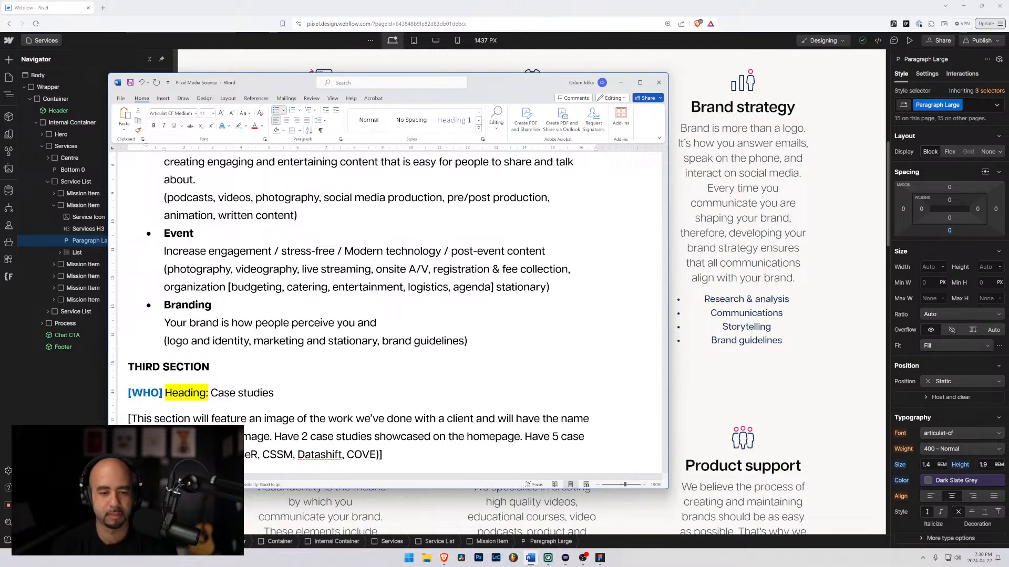
Continue the sentence under "Branding" with "connects the type of action you want people to take when they"
text(connects)
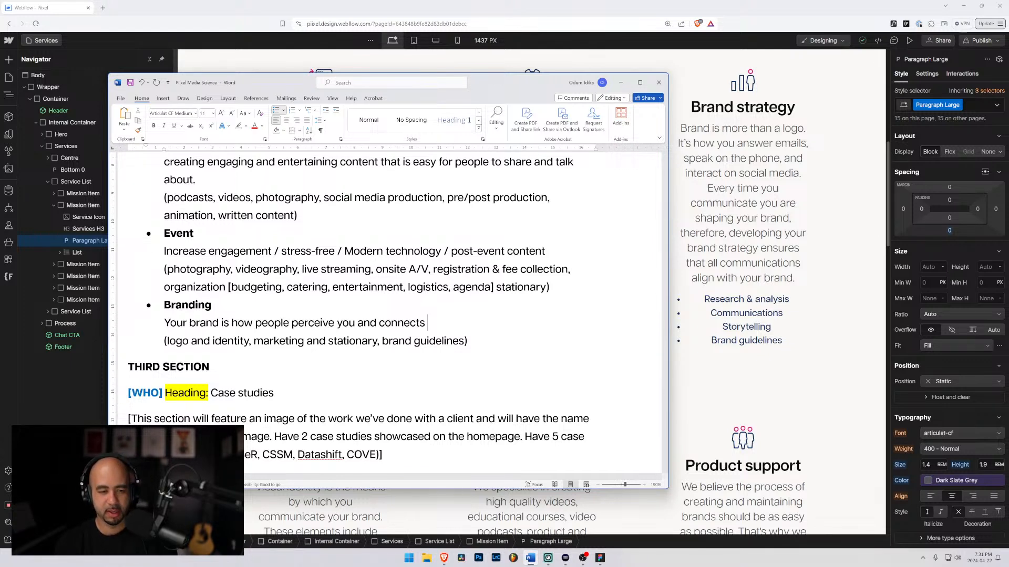
text(the type)
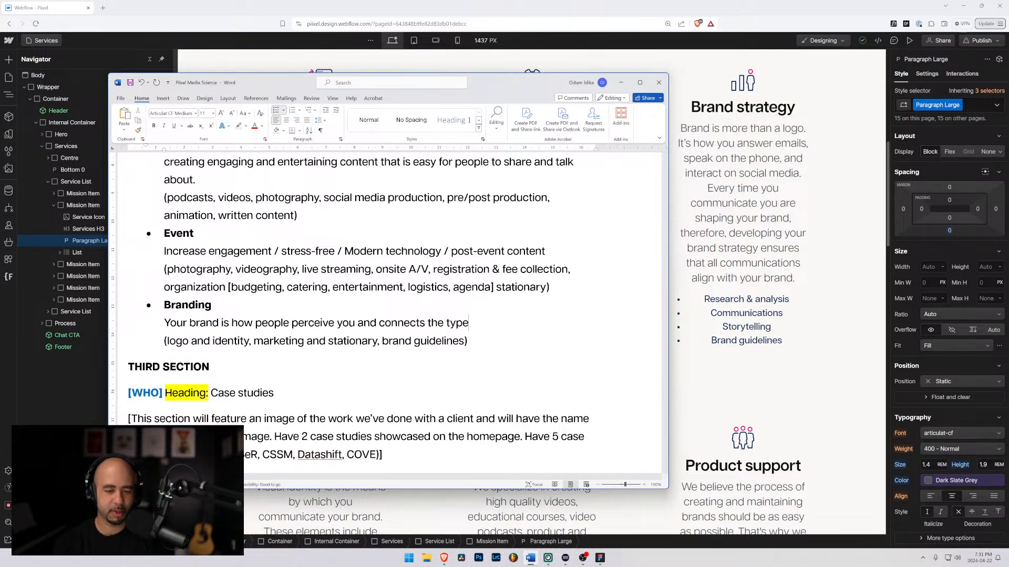
text( of action yo)
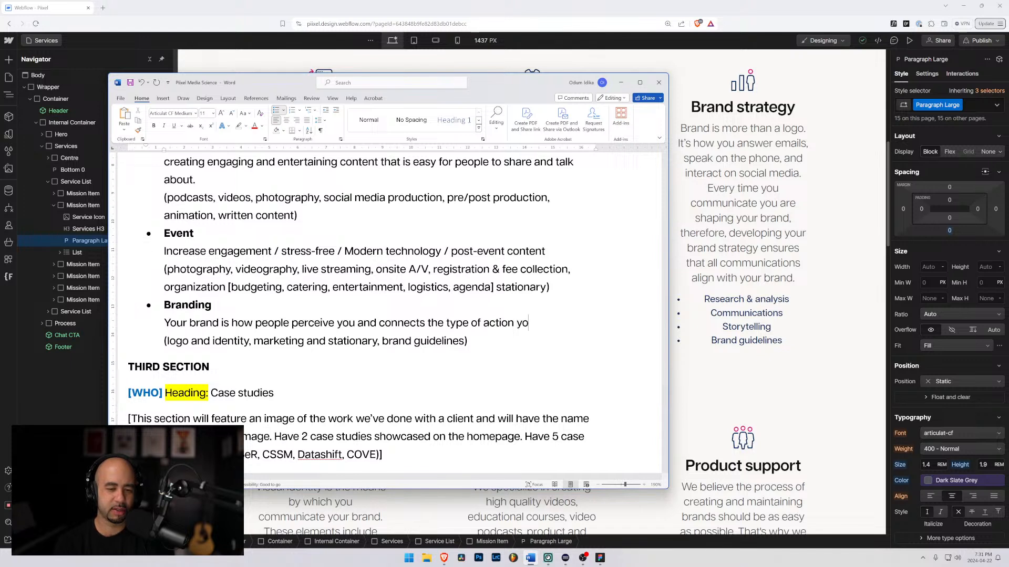
text(u want pe)
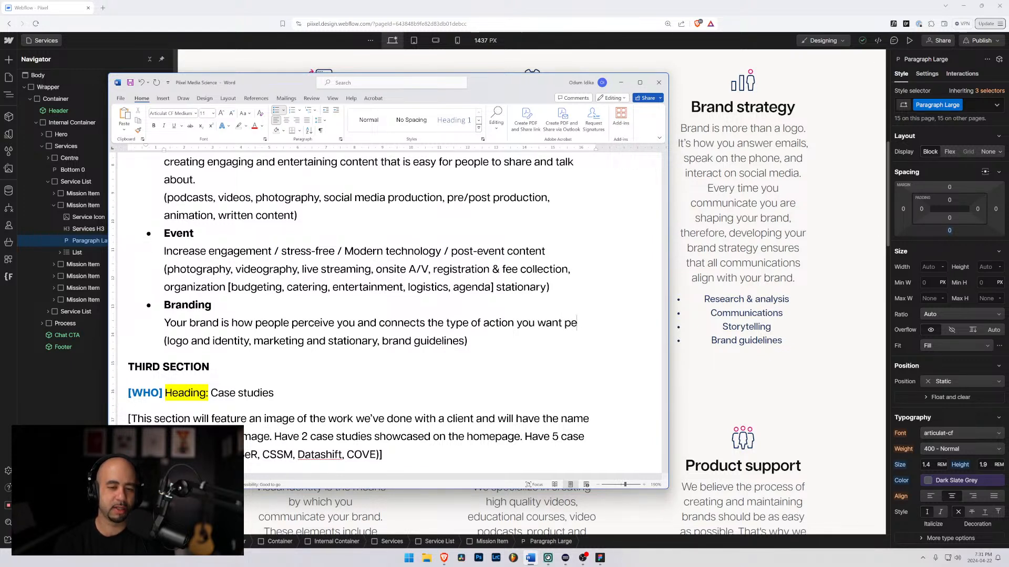
text(ople to take)
key(BackSpace)
key(BackSpace)
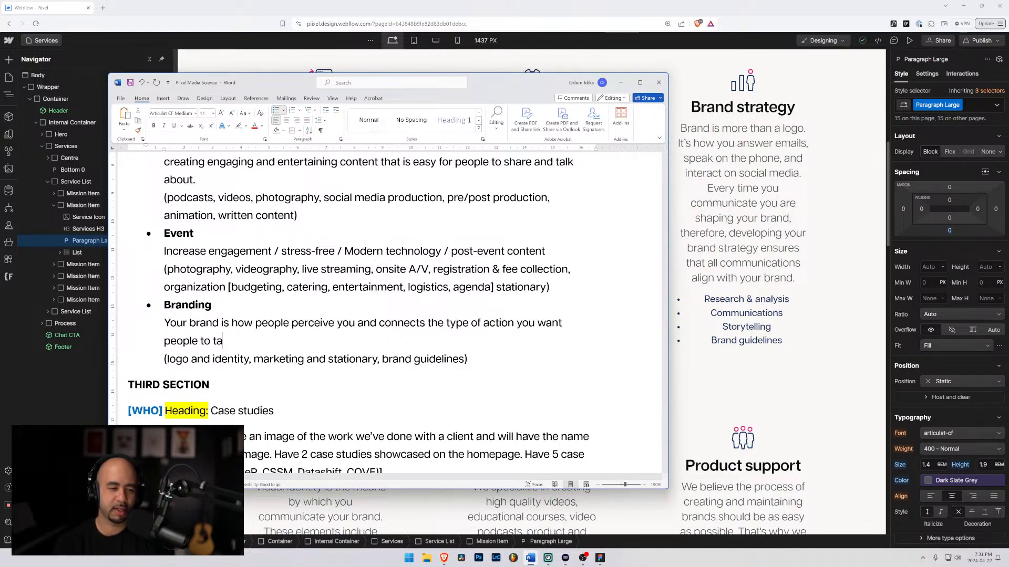
text(ke when they )
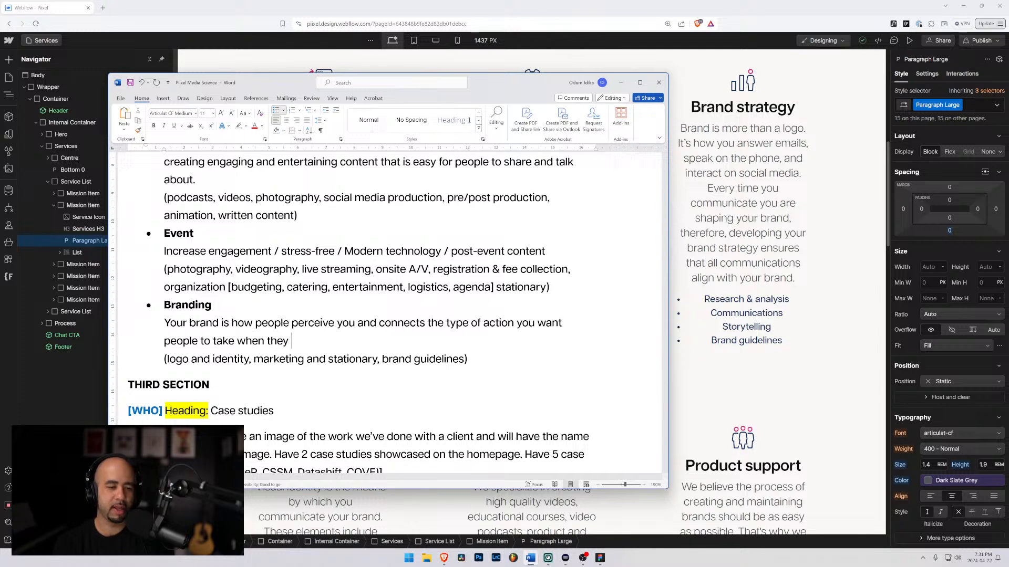
Add "encounter your brand / message" to the end of the sentence under "Branding"
text(encountae)
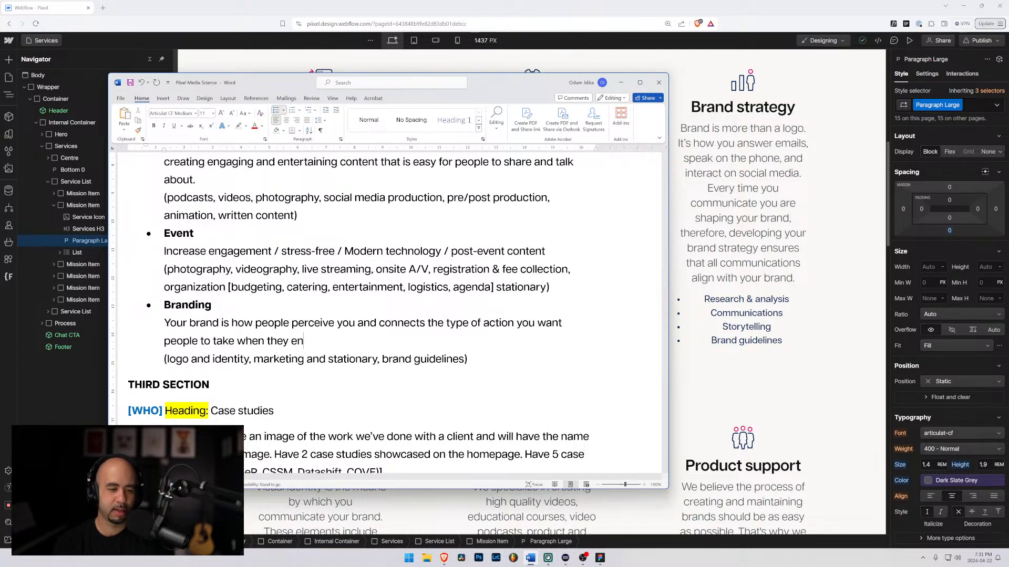
key(BackSpace)
key(BackSpace)
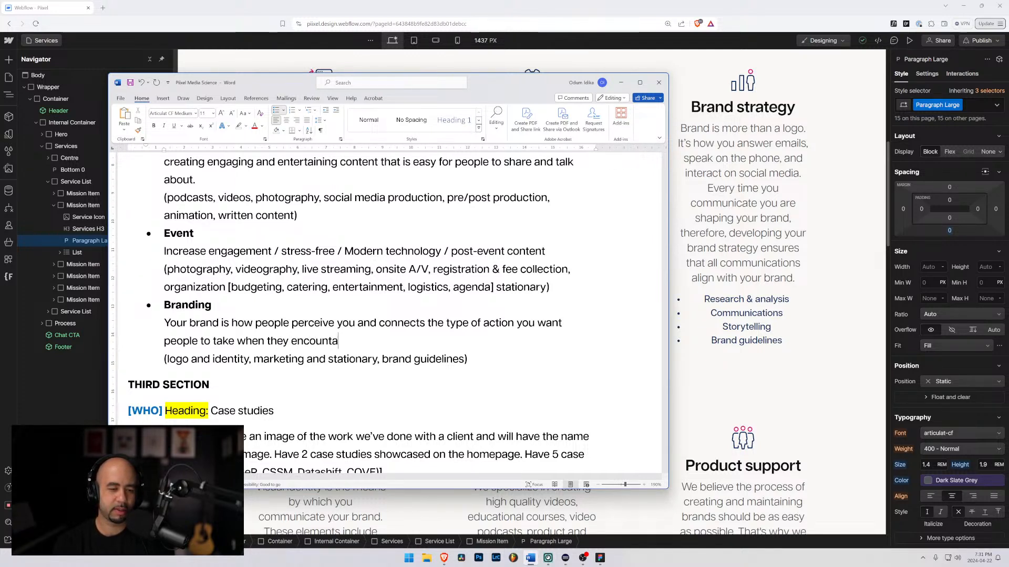
text(er your brand )
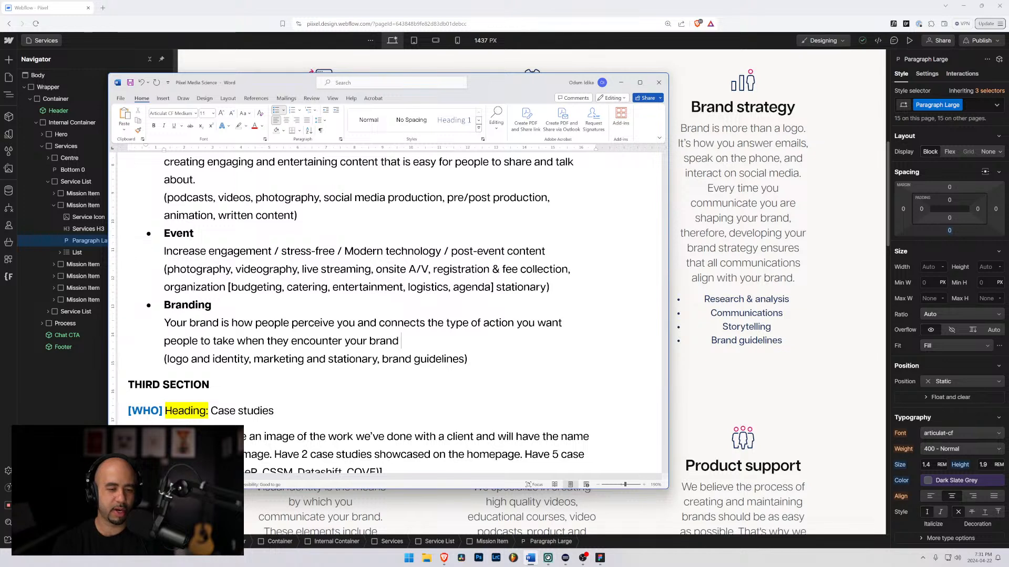
text(/ message)
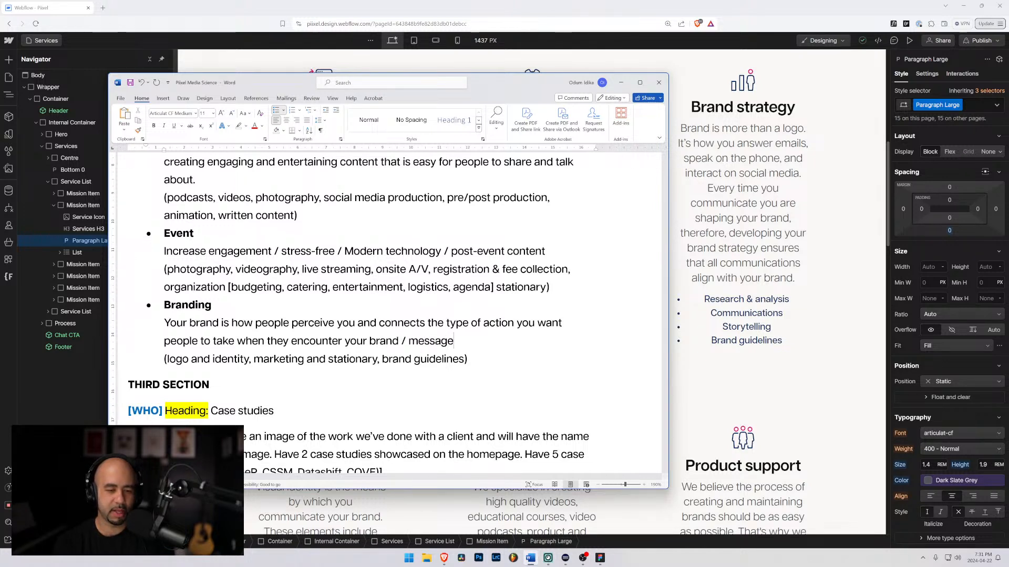
Add "/ communication." to the sentence under "Branding" and continue with "Connect with the research on an emotional level"
text( / communication)
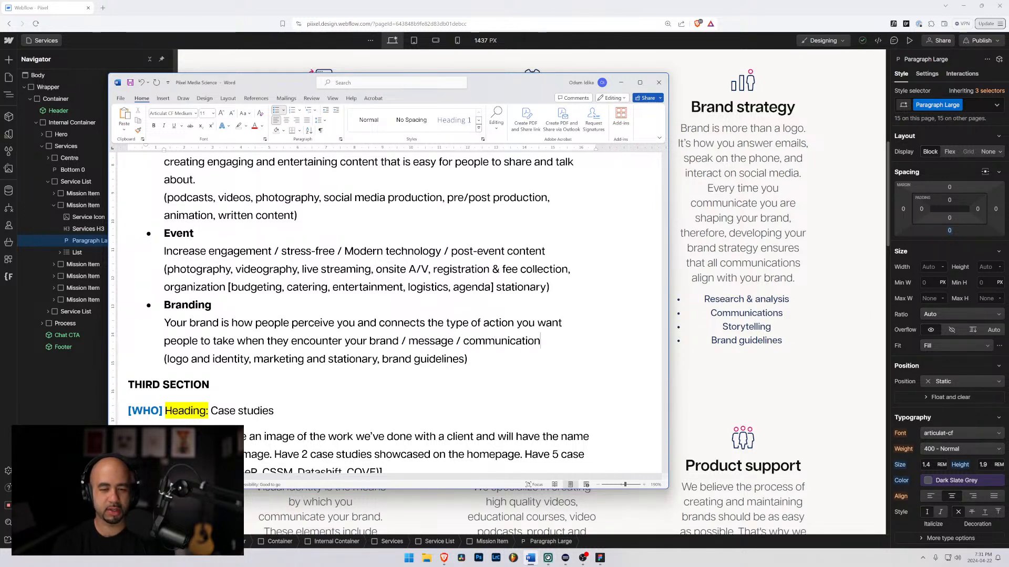
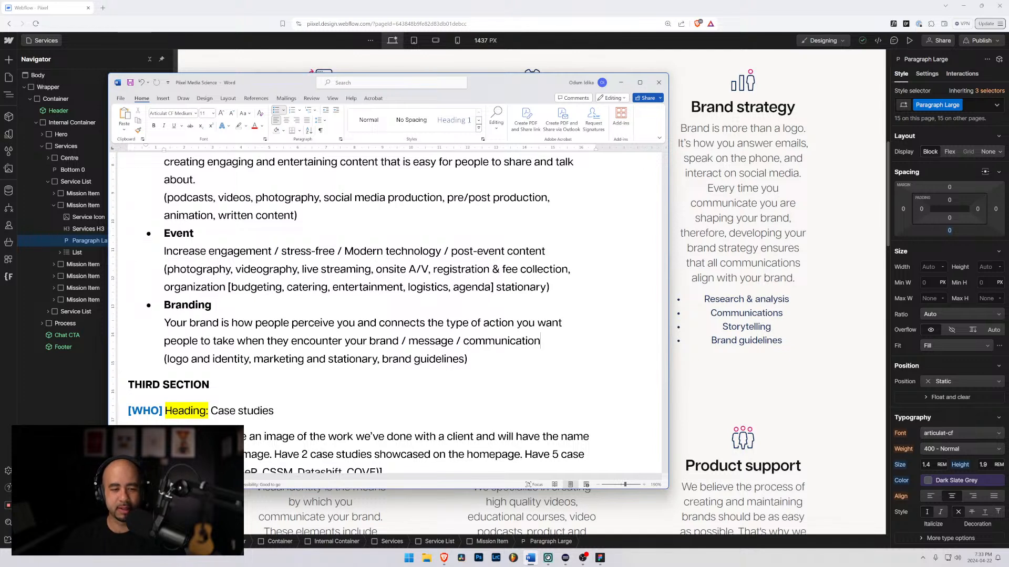
text(. Co)
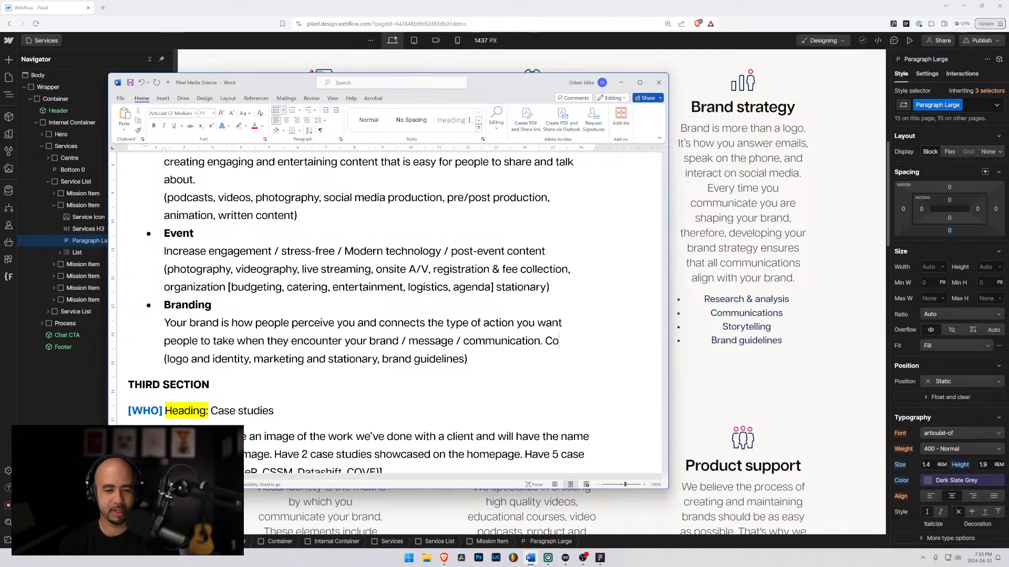
text(nnect with the r)
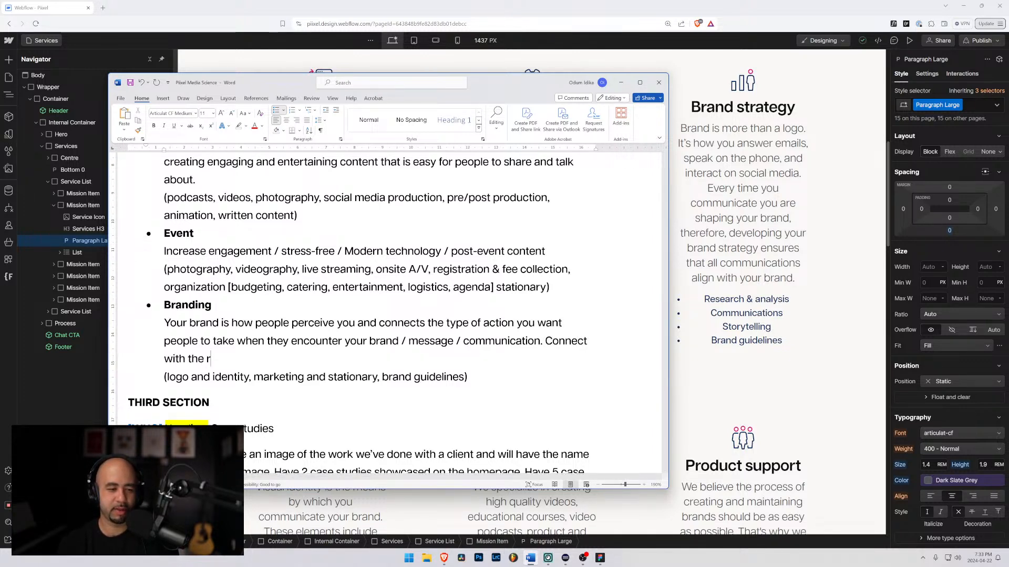
text(esearch on an)
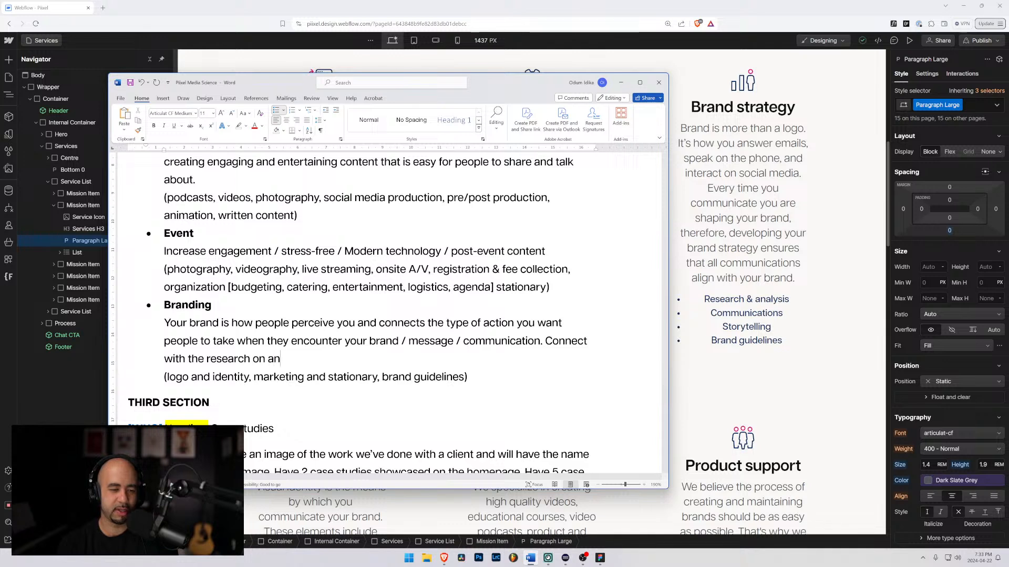
text( emoti)
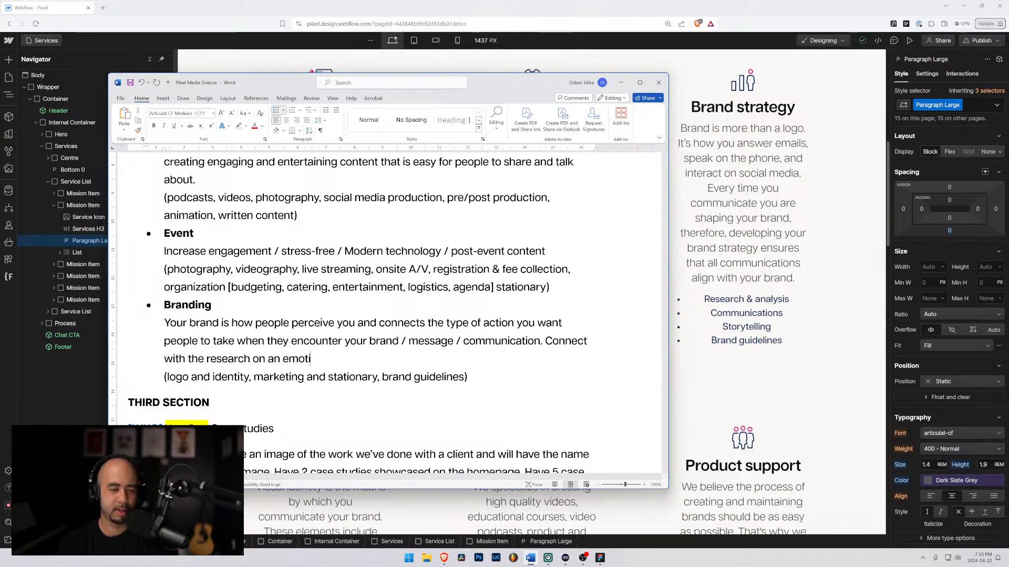
text(onal level )
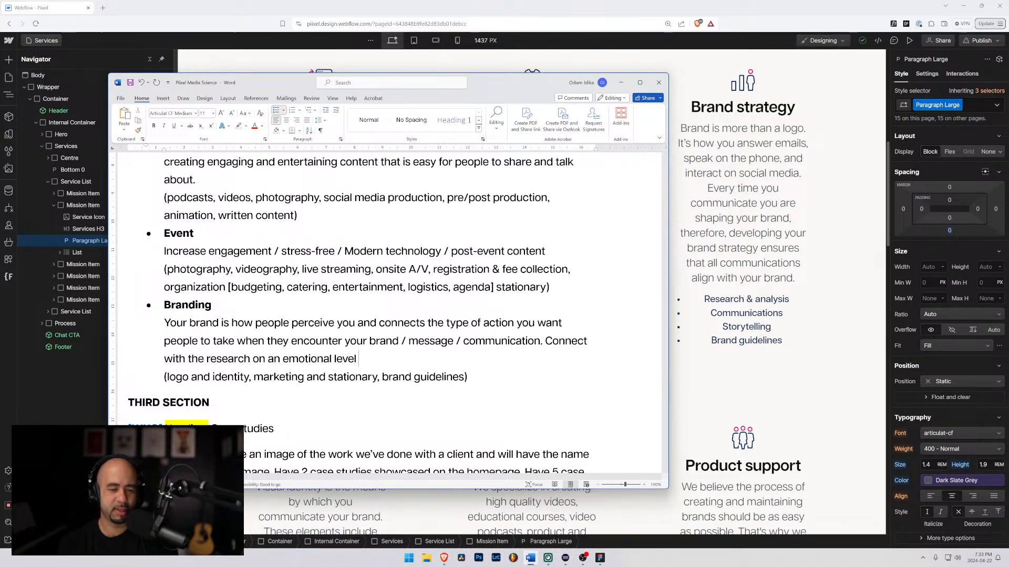
Add the bracketed note "(we need act in a certain way)" after "emotional level" in the Branding description
text((we ne)
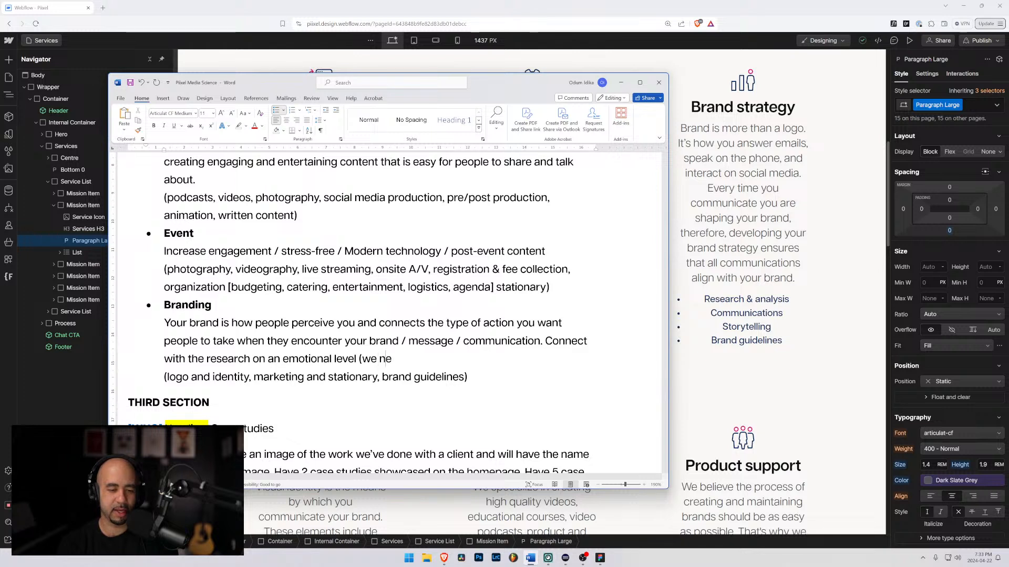
text(ed act,)
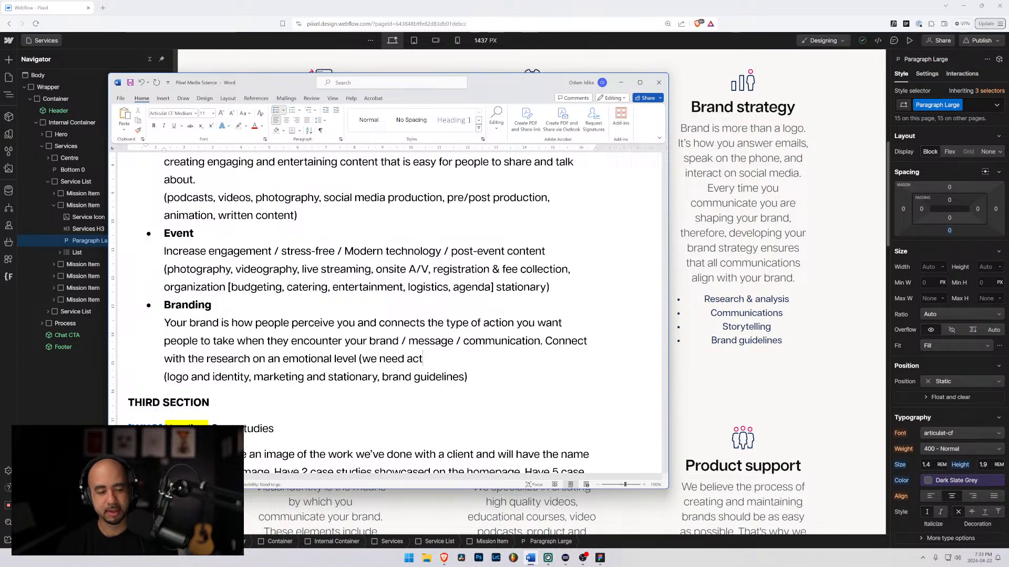
key(BackSpace)
key(BackSpace)
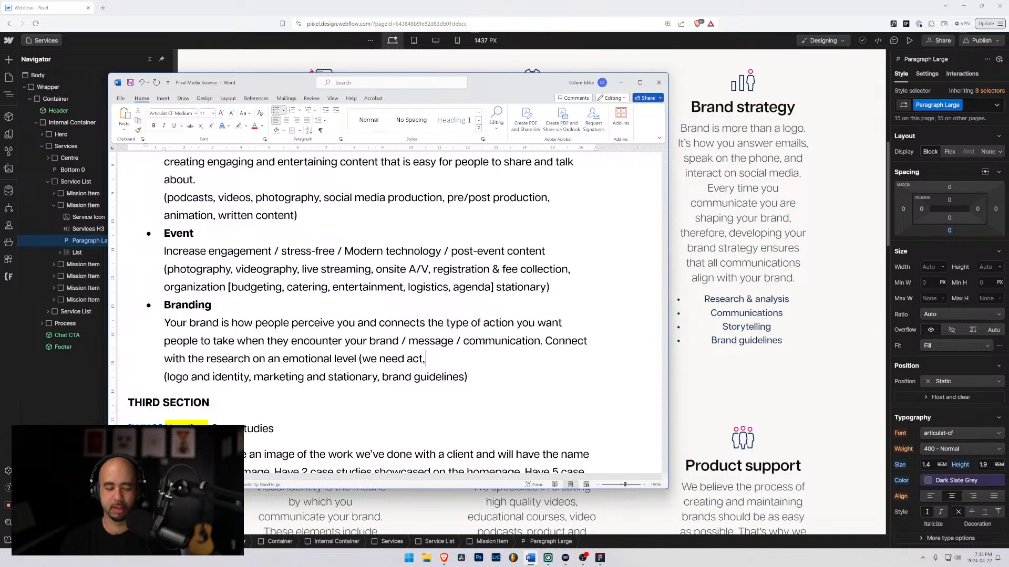
key(BackSpace)
text(in a certa)
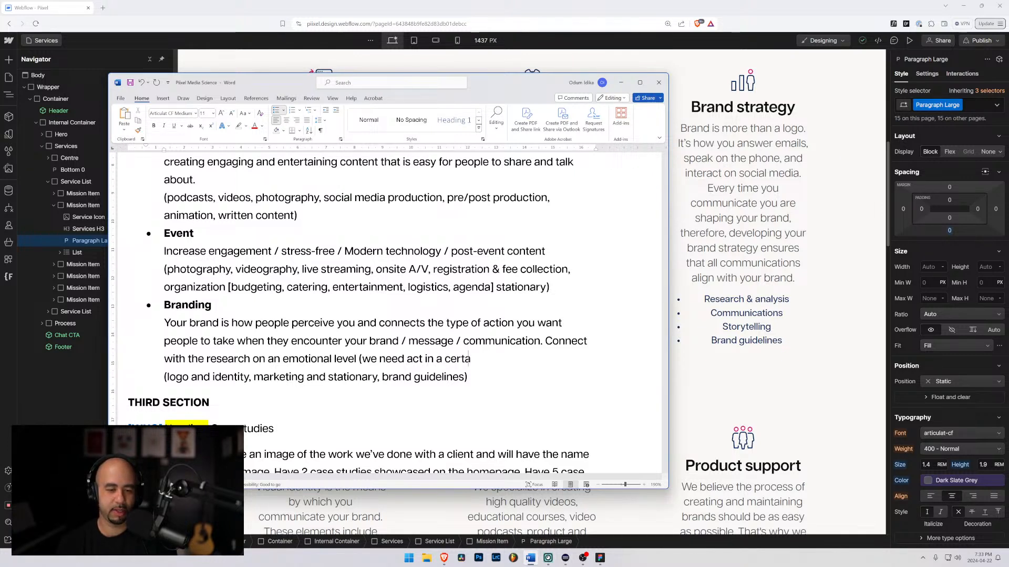
text(in way))
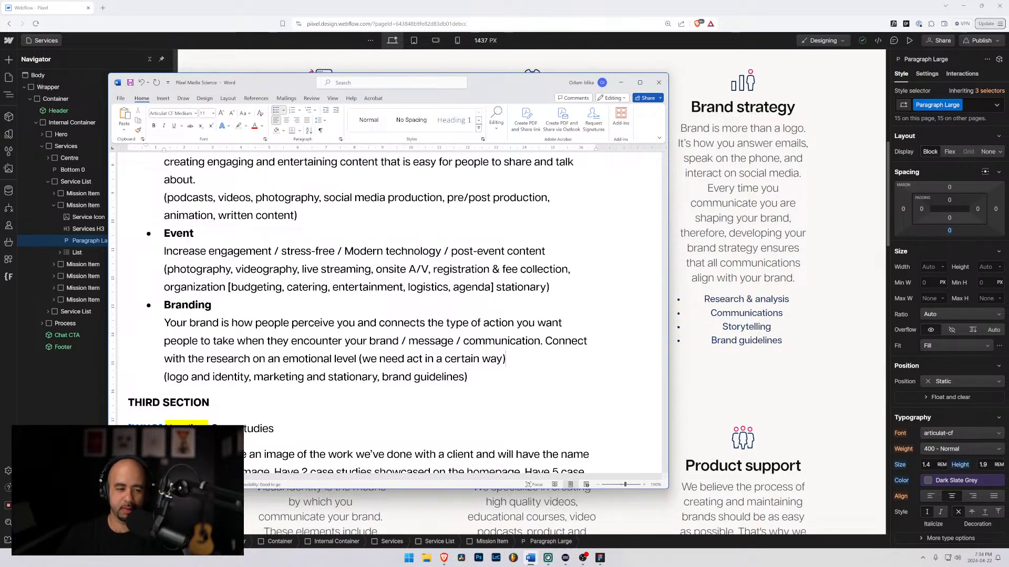
Start a new sentence before "Your brand is how" with "We want to build your brand in such a way than when"
click(165, 323)
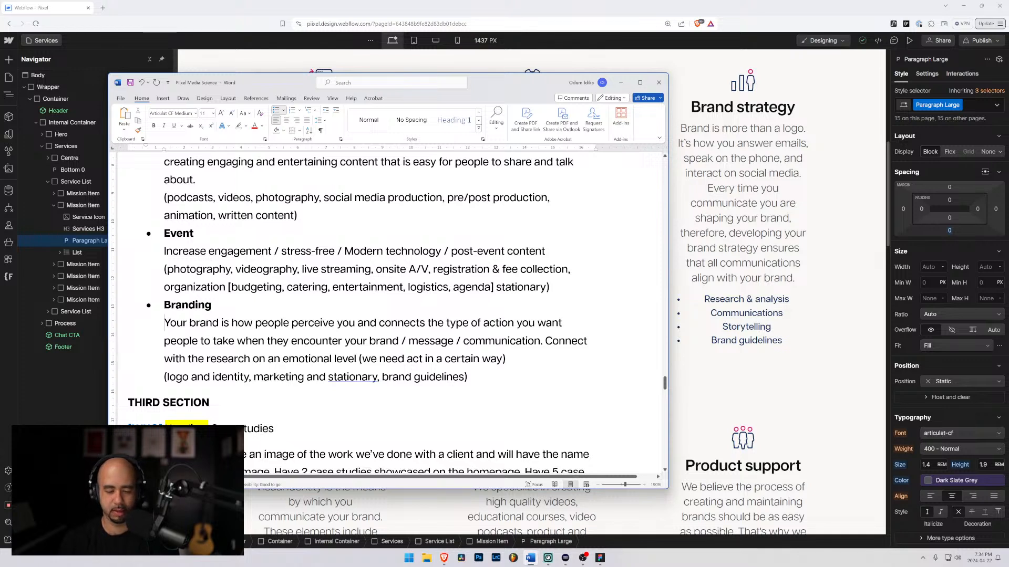
text(We want to b)
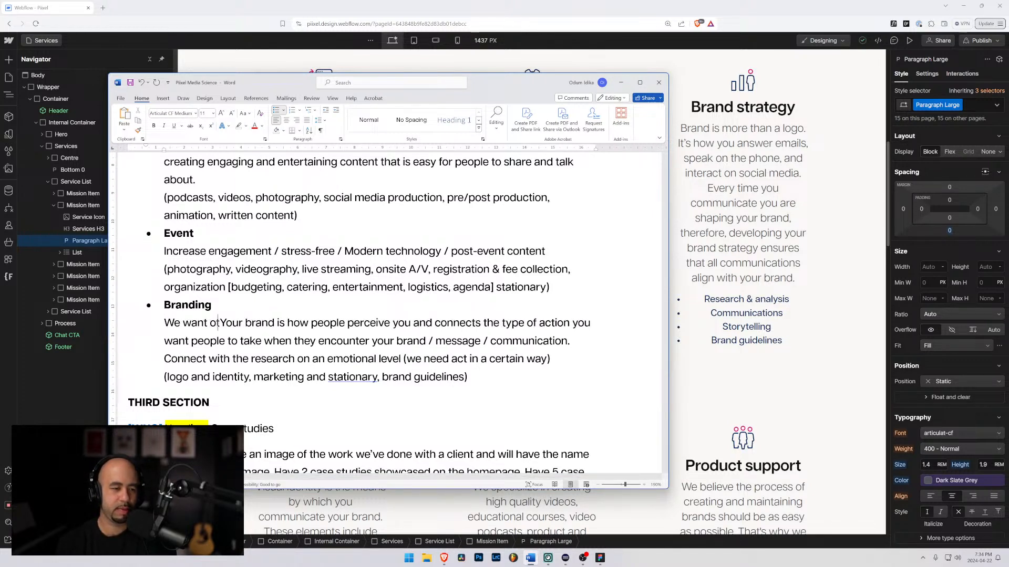
text(uild your brand)
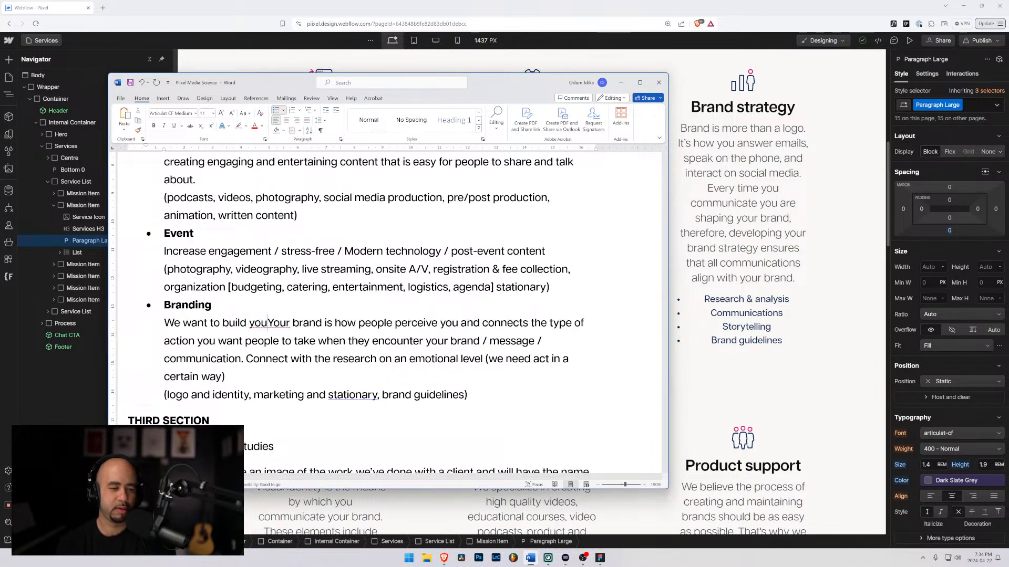
text( in such a )
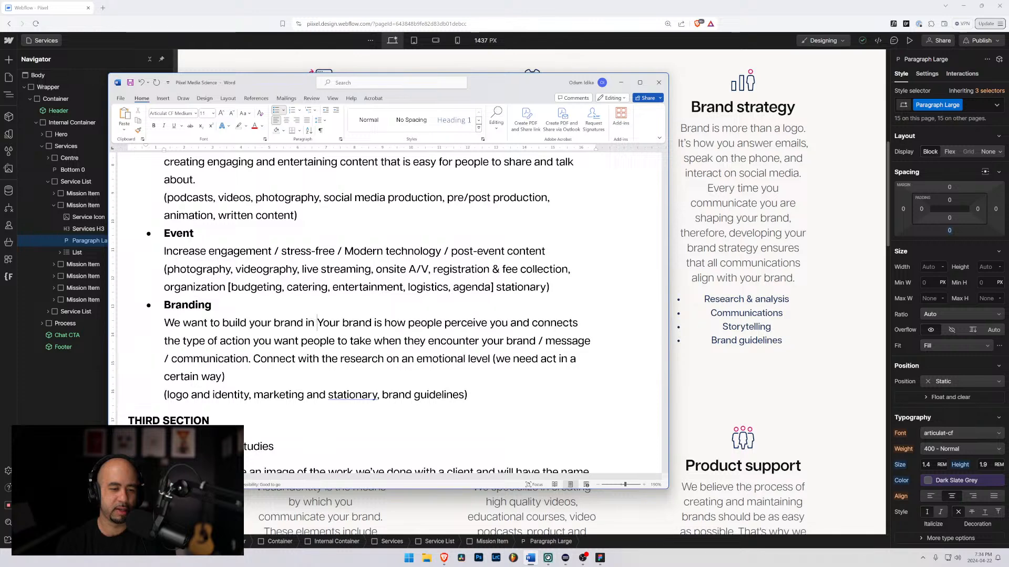
text(way than when ep)
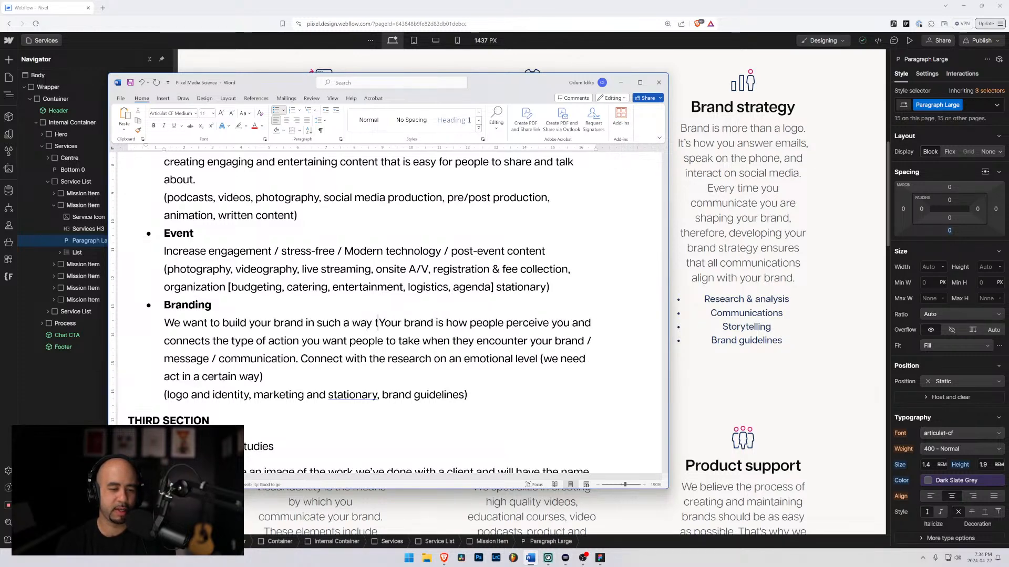
key(BackSpace)
key(BackSpace)
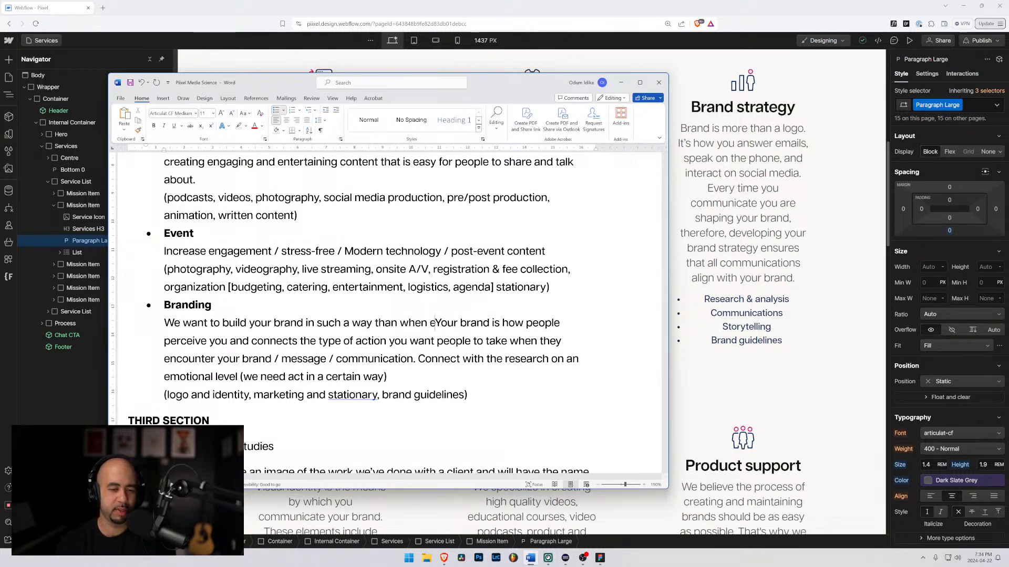
Continue the new opening sentence under "Branding" with "people engage with your research they feel compelled to"
text(people engage w)
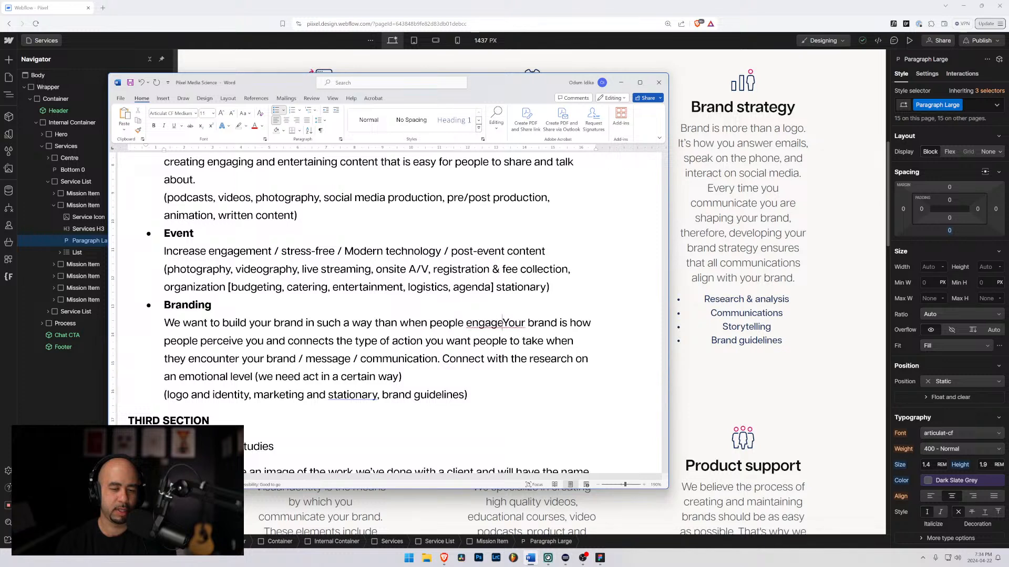
text(ith your r)
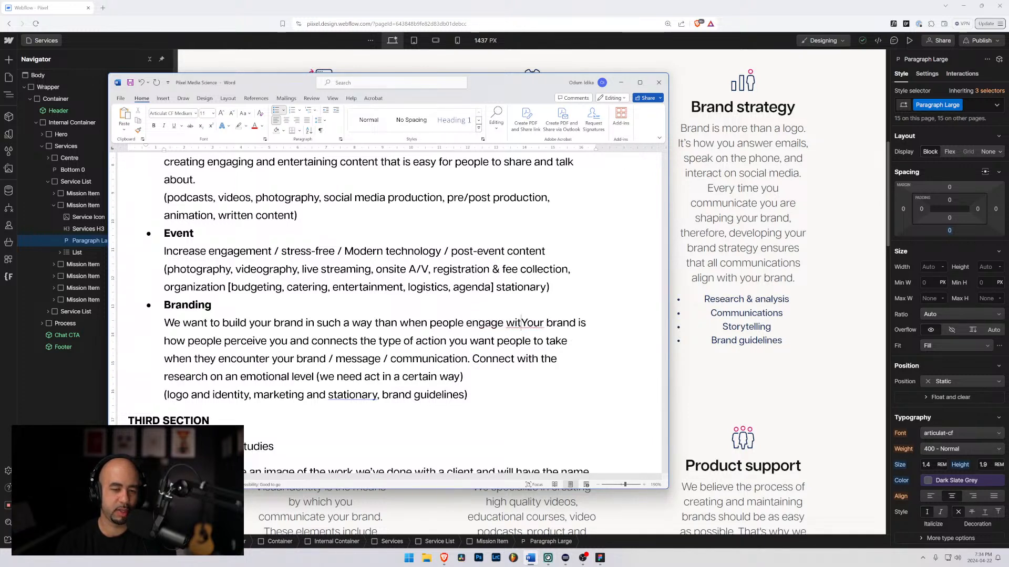
text(esearch)
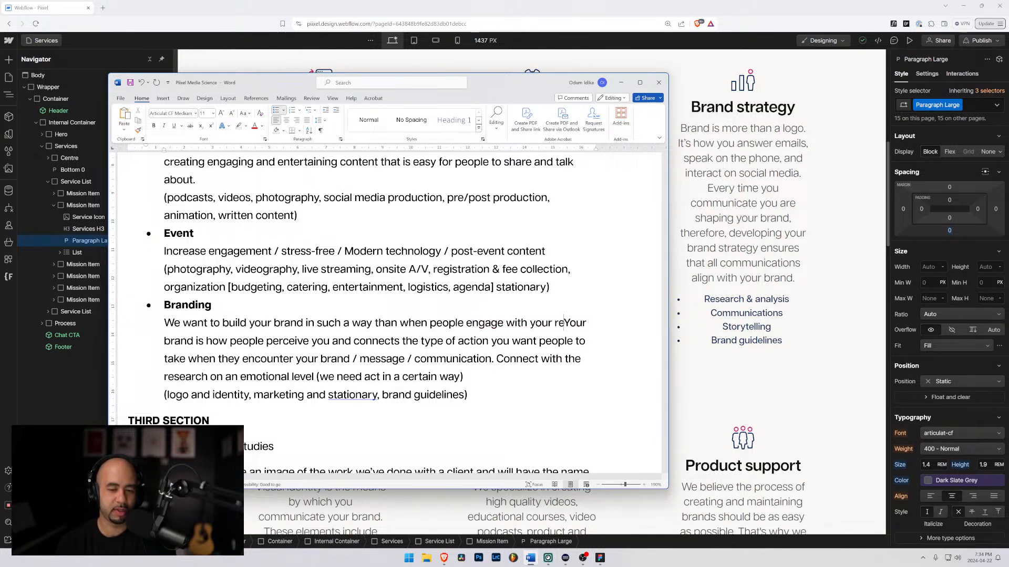
text( they f)
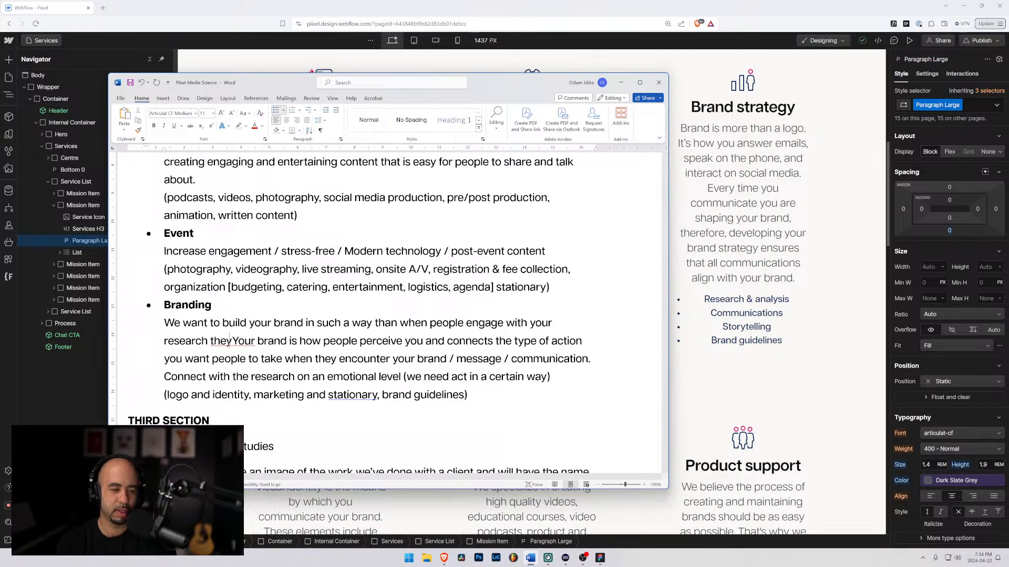
text(eel )
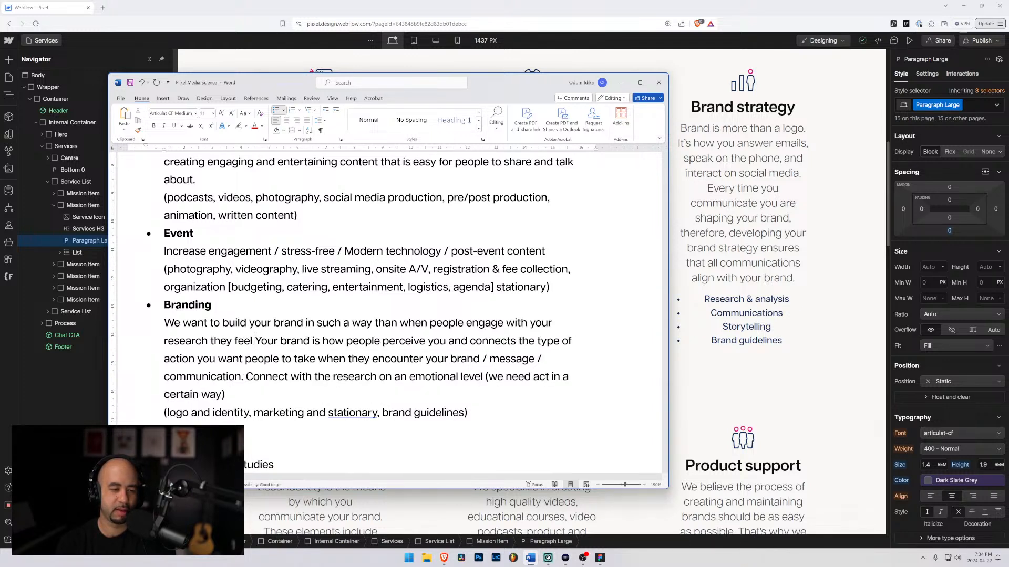
text(compelle)
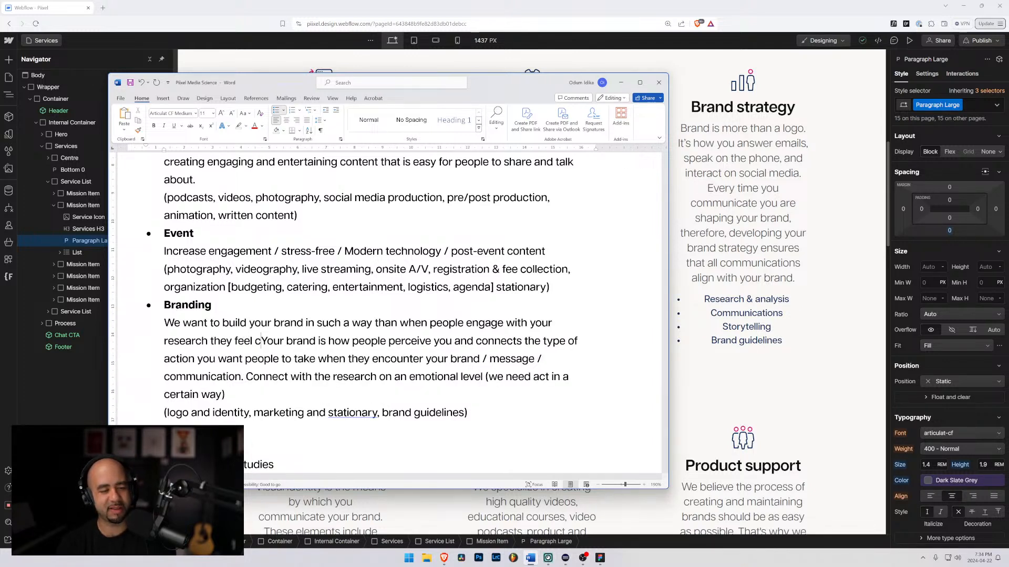
text(d to)
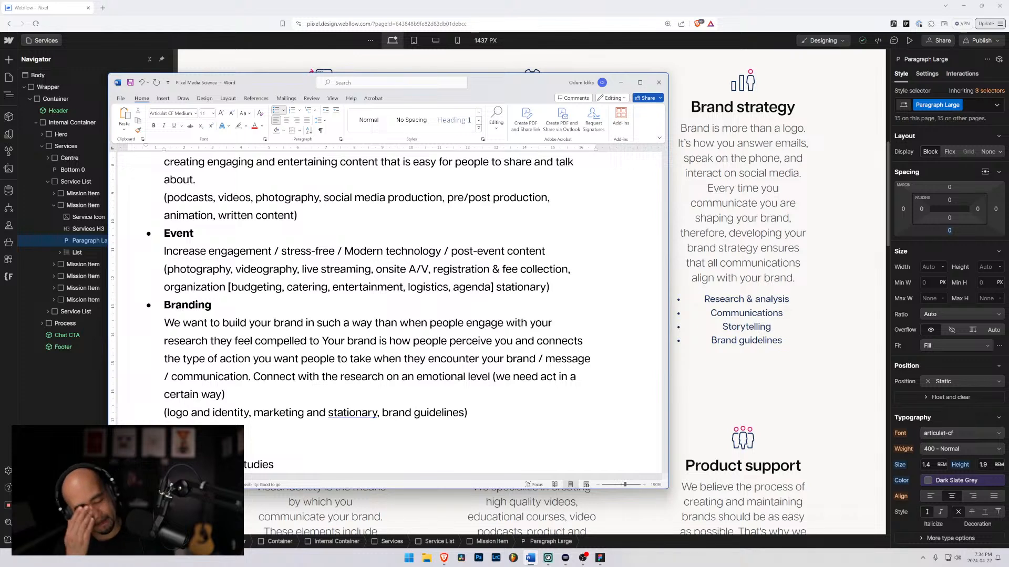
Extend the opening Branding sentence with "act, to champion the importance of your work and"
text(act, to ch)
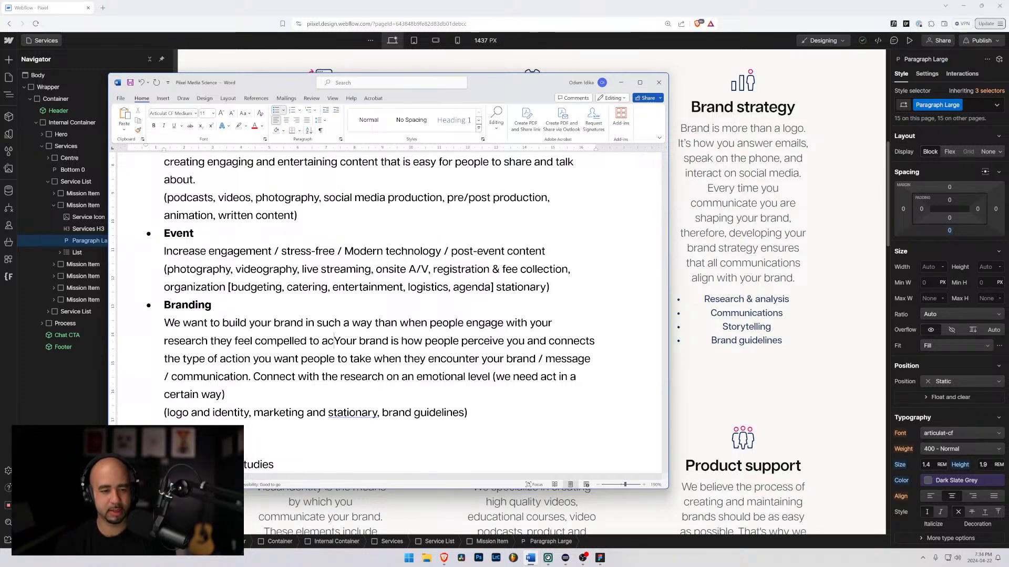
text(ampion )
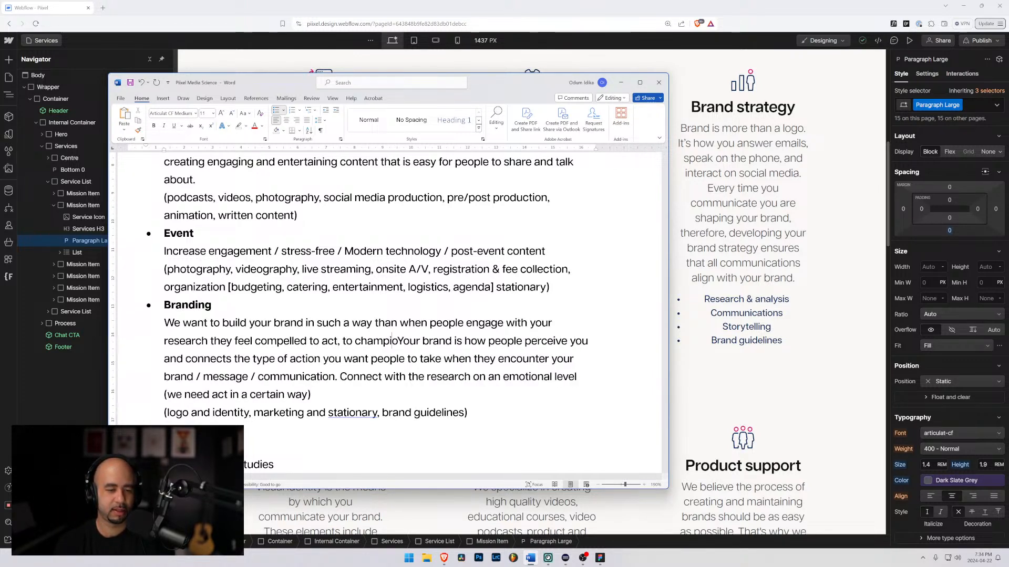
text(the importn)
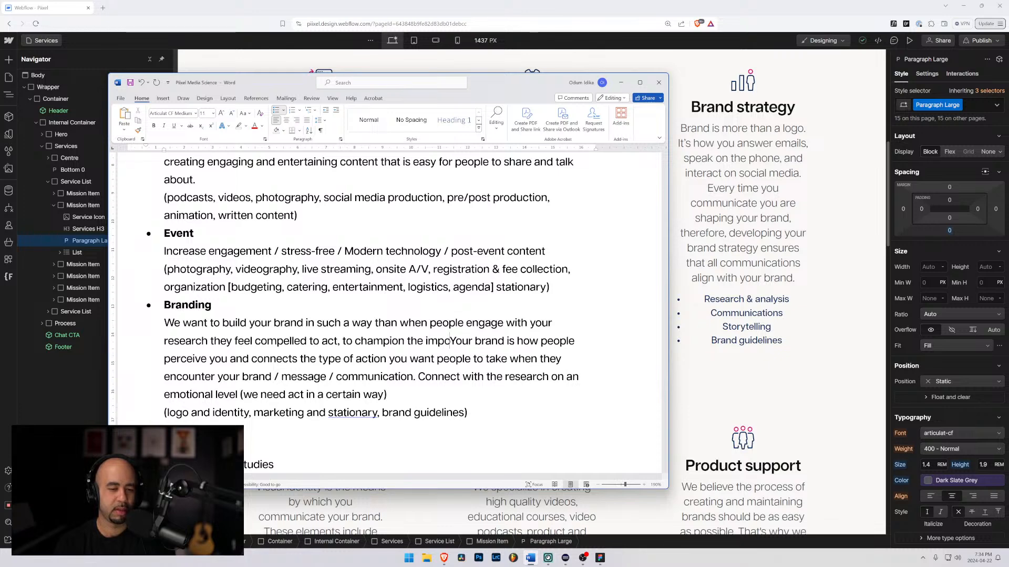
key(BackSpace)
text(ance)
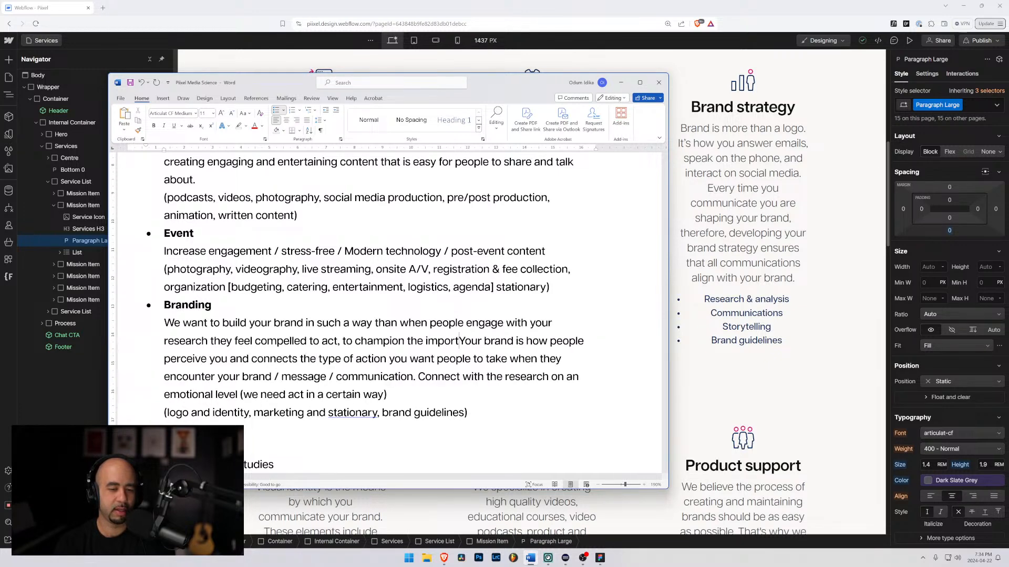
text( of your)
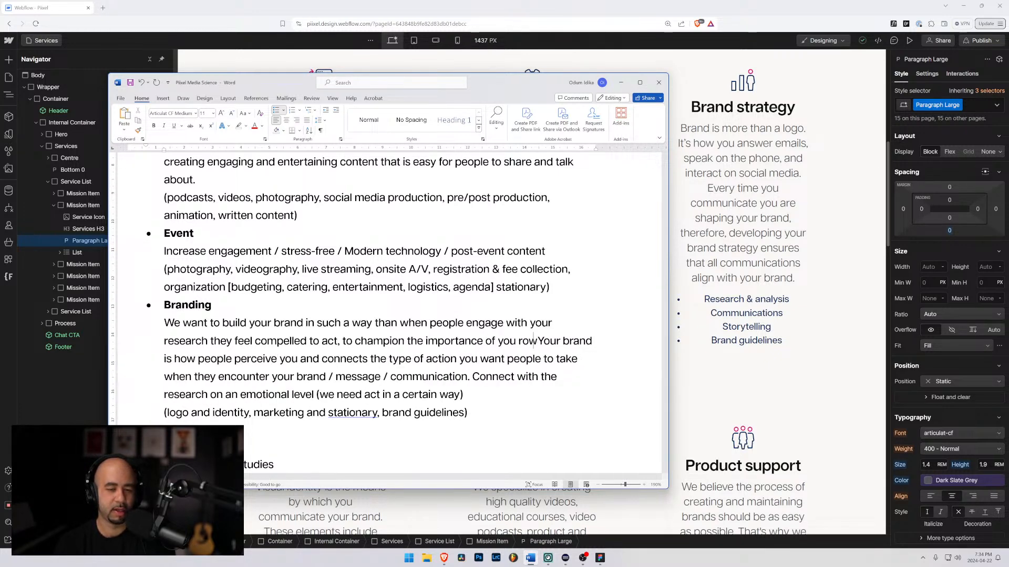
text( work and )
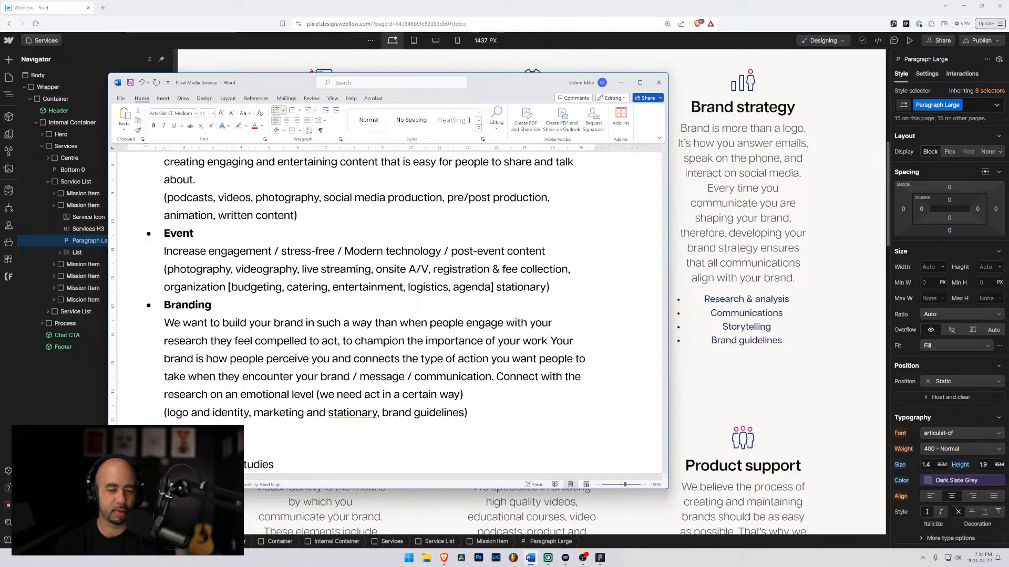
Finish the opening Branding sentence with "together we can work to move the science."
text(together )
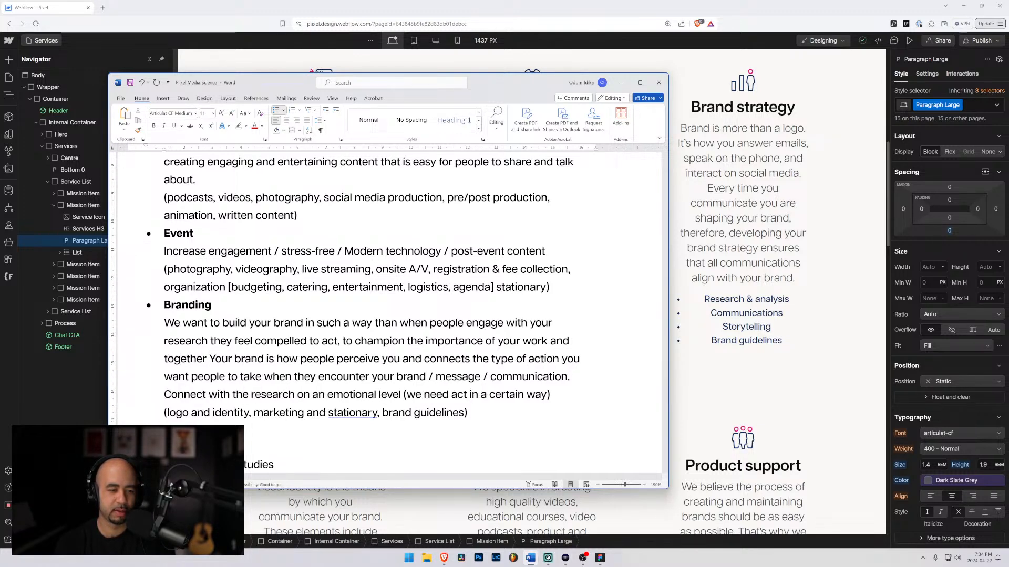
text(we can work to )
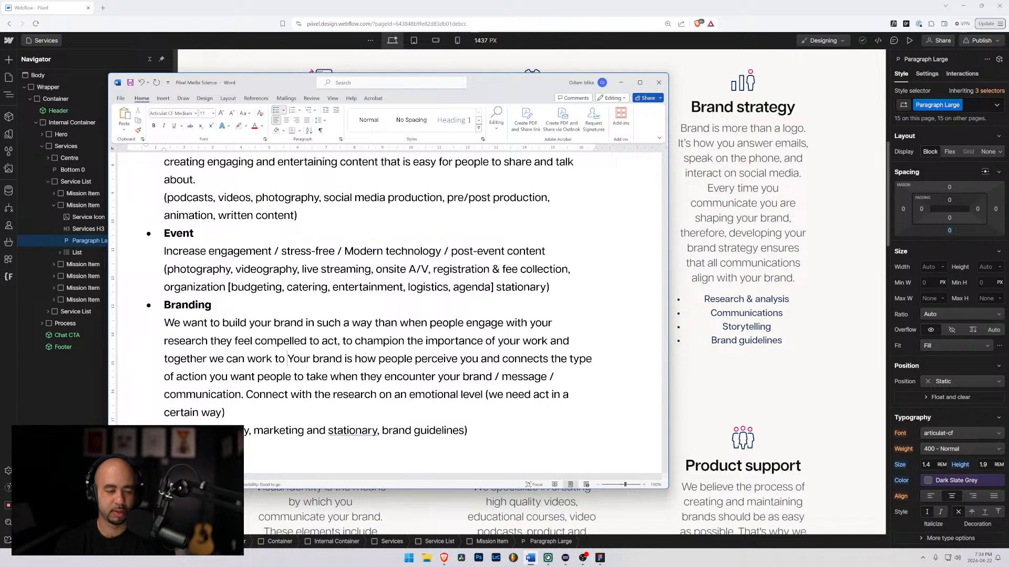
text(move th)
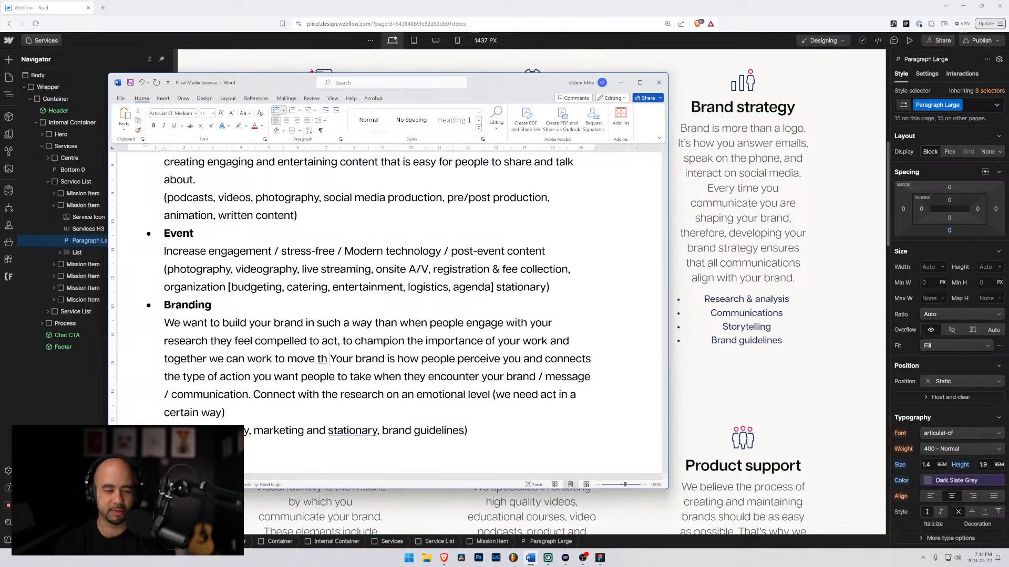
key(BackSpace)
text(e scientce)
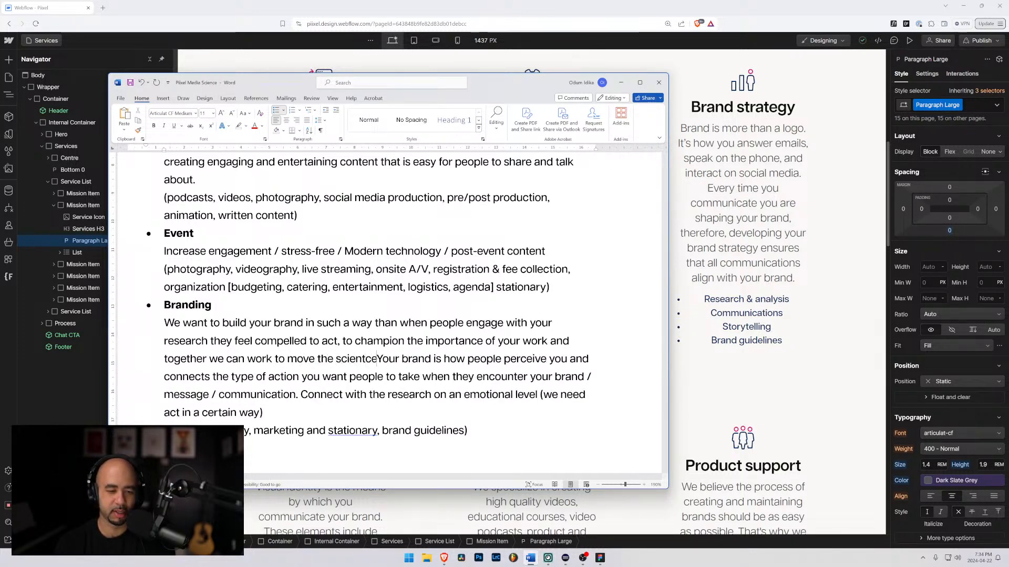
key(BackSpace)
key(BackSpace)
key(BackSpace)
text(ce.)
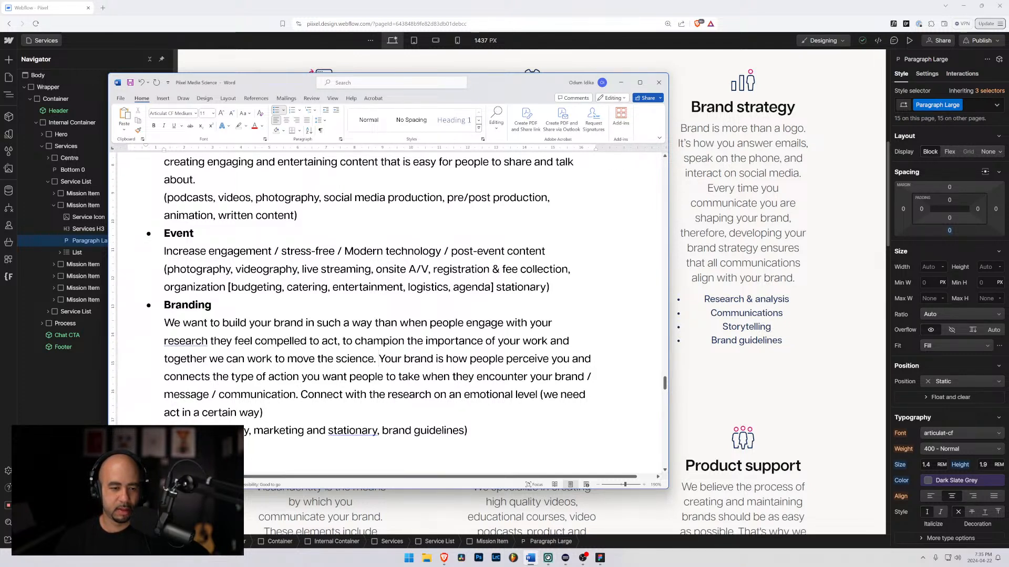
Review the opening Branding sentence and check the grammar suggestion for the underlined word "research" without applying it
drag(222, 322, 343, 322)
click(430, 322)
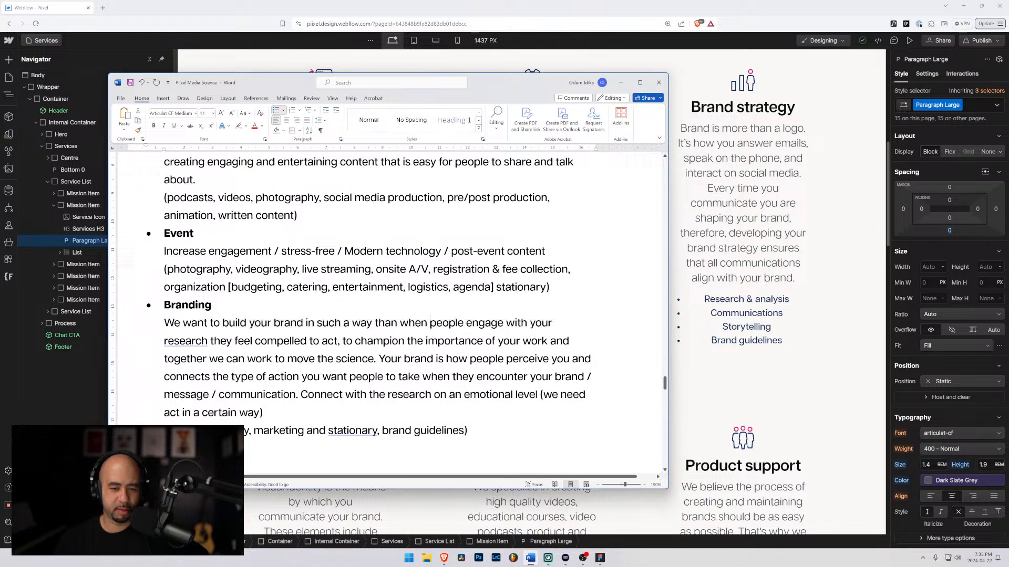
right_click(184, 342)
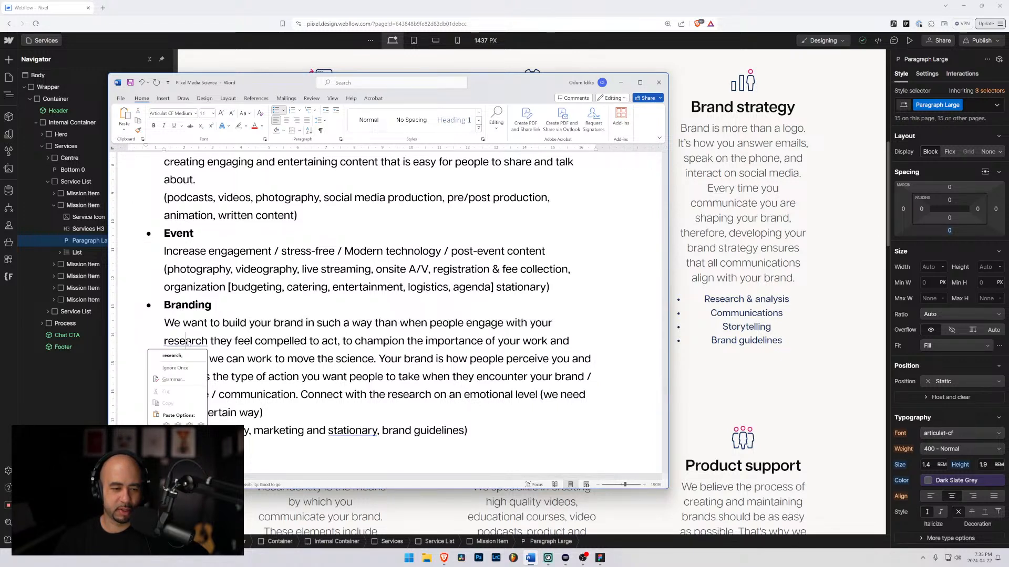
key(Escape)
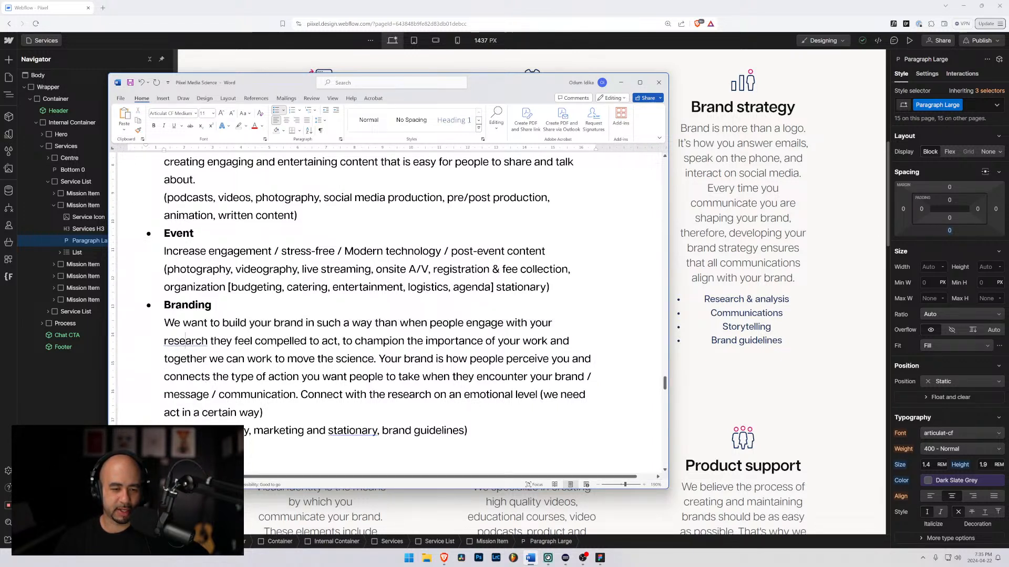